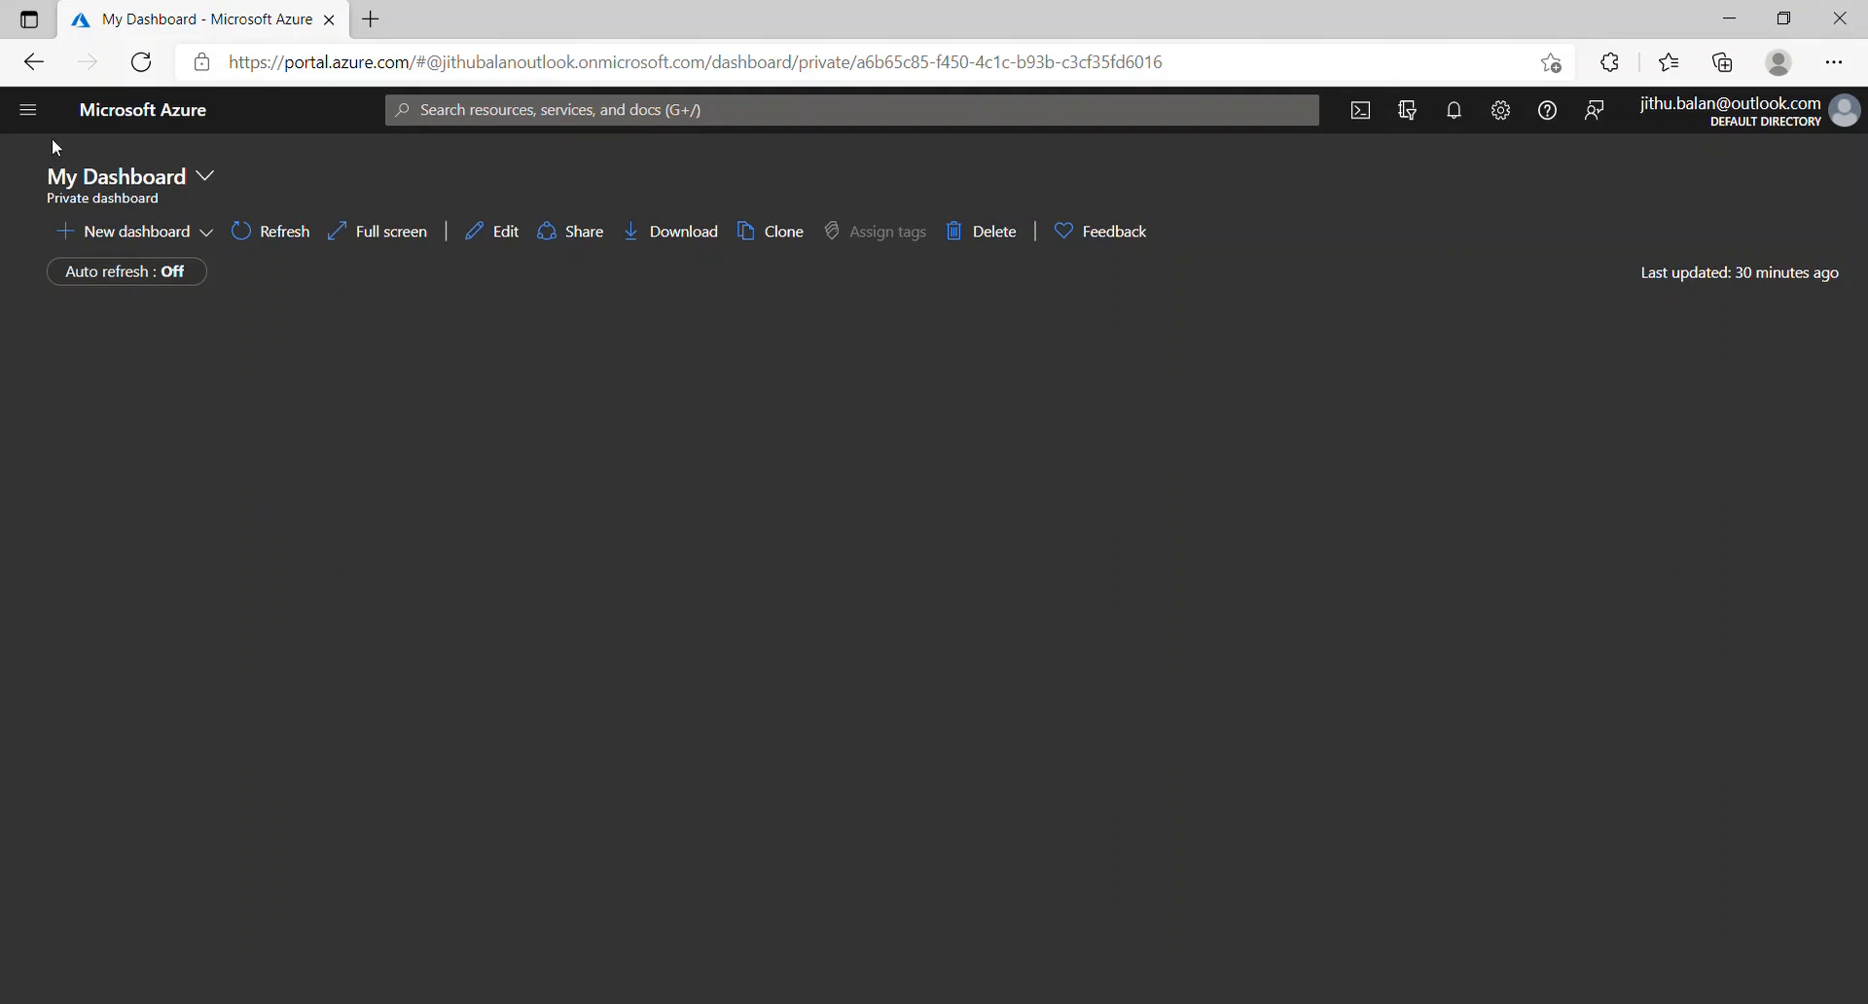
Step: Open the Create a resource group form from the Resource groups list
{"action": "left_click", "coordinate": [28, 110]}
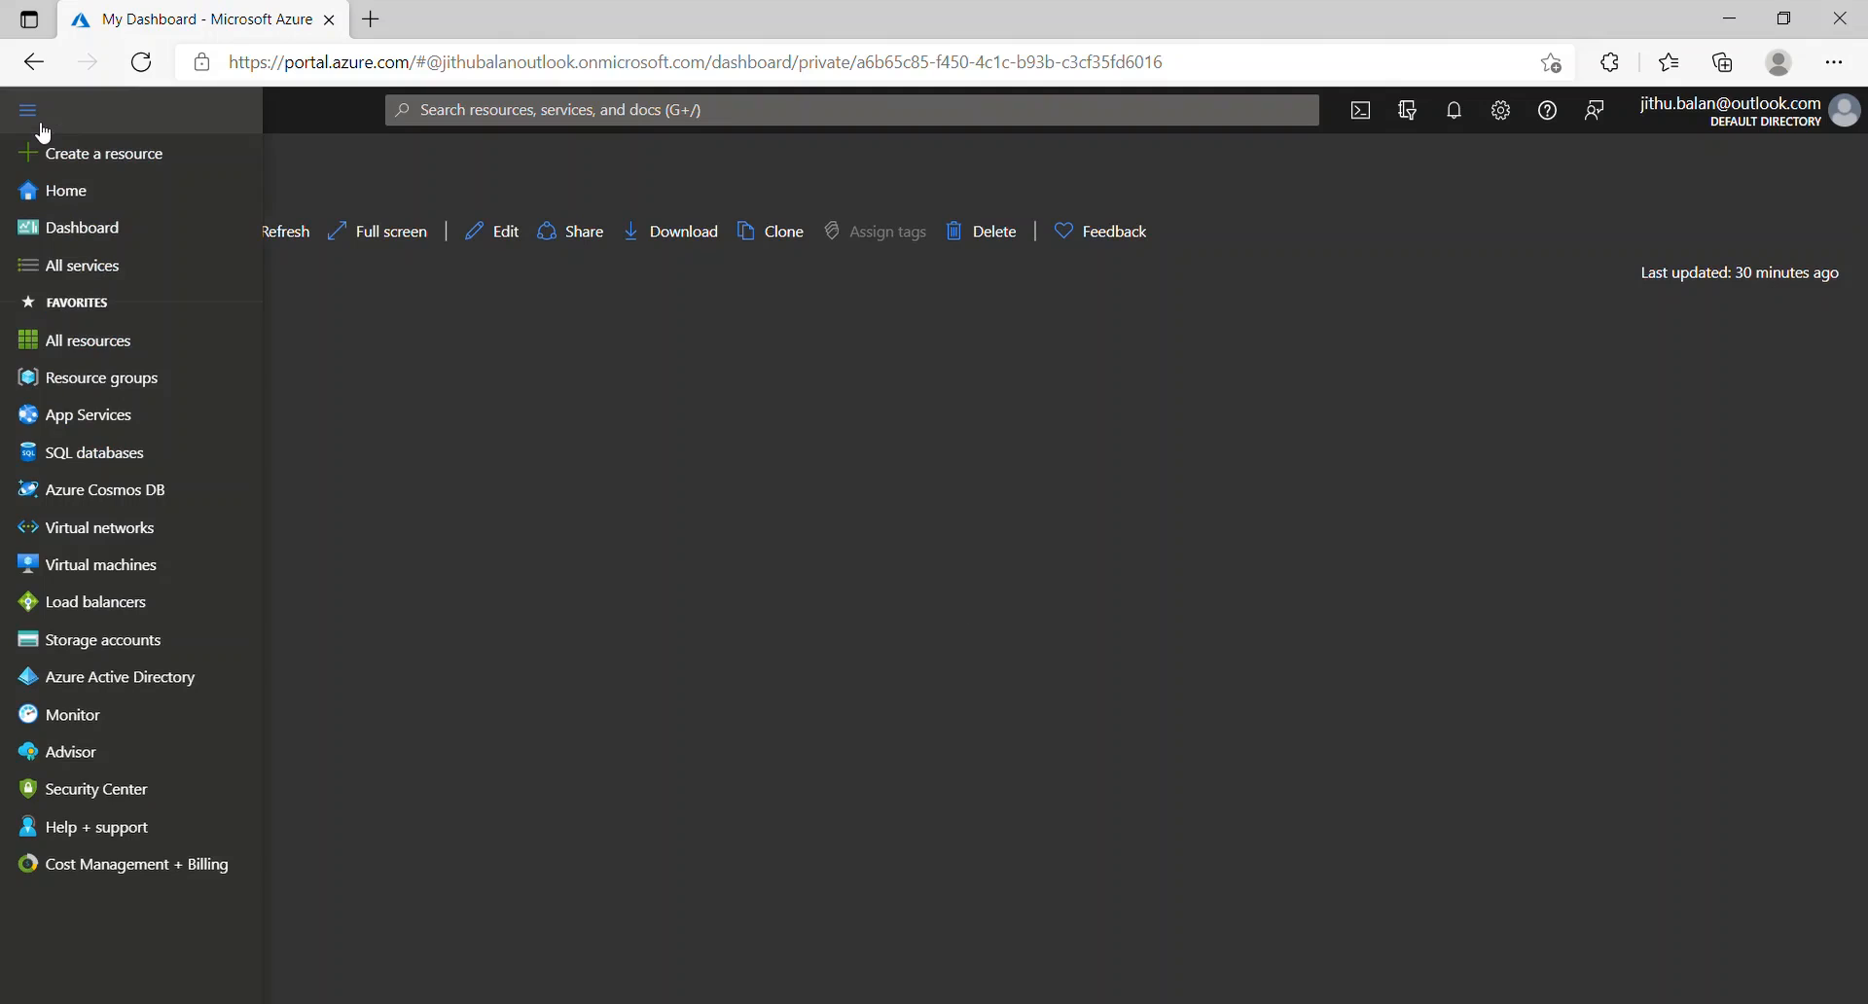
{"action": "left_click", "coordinate": [150, 384]}
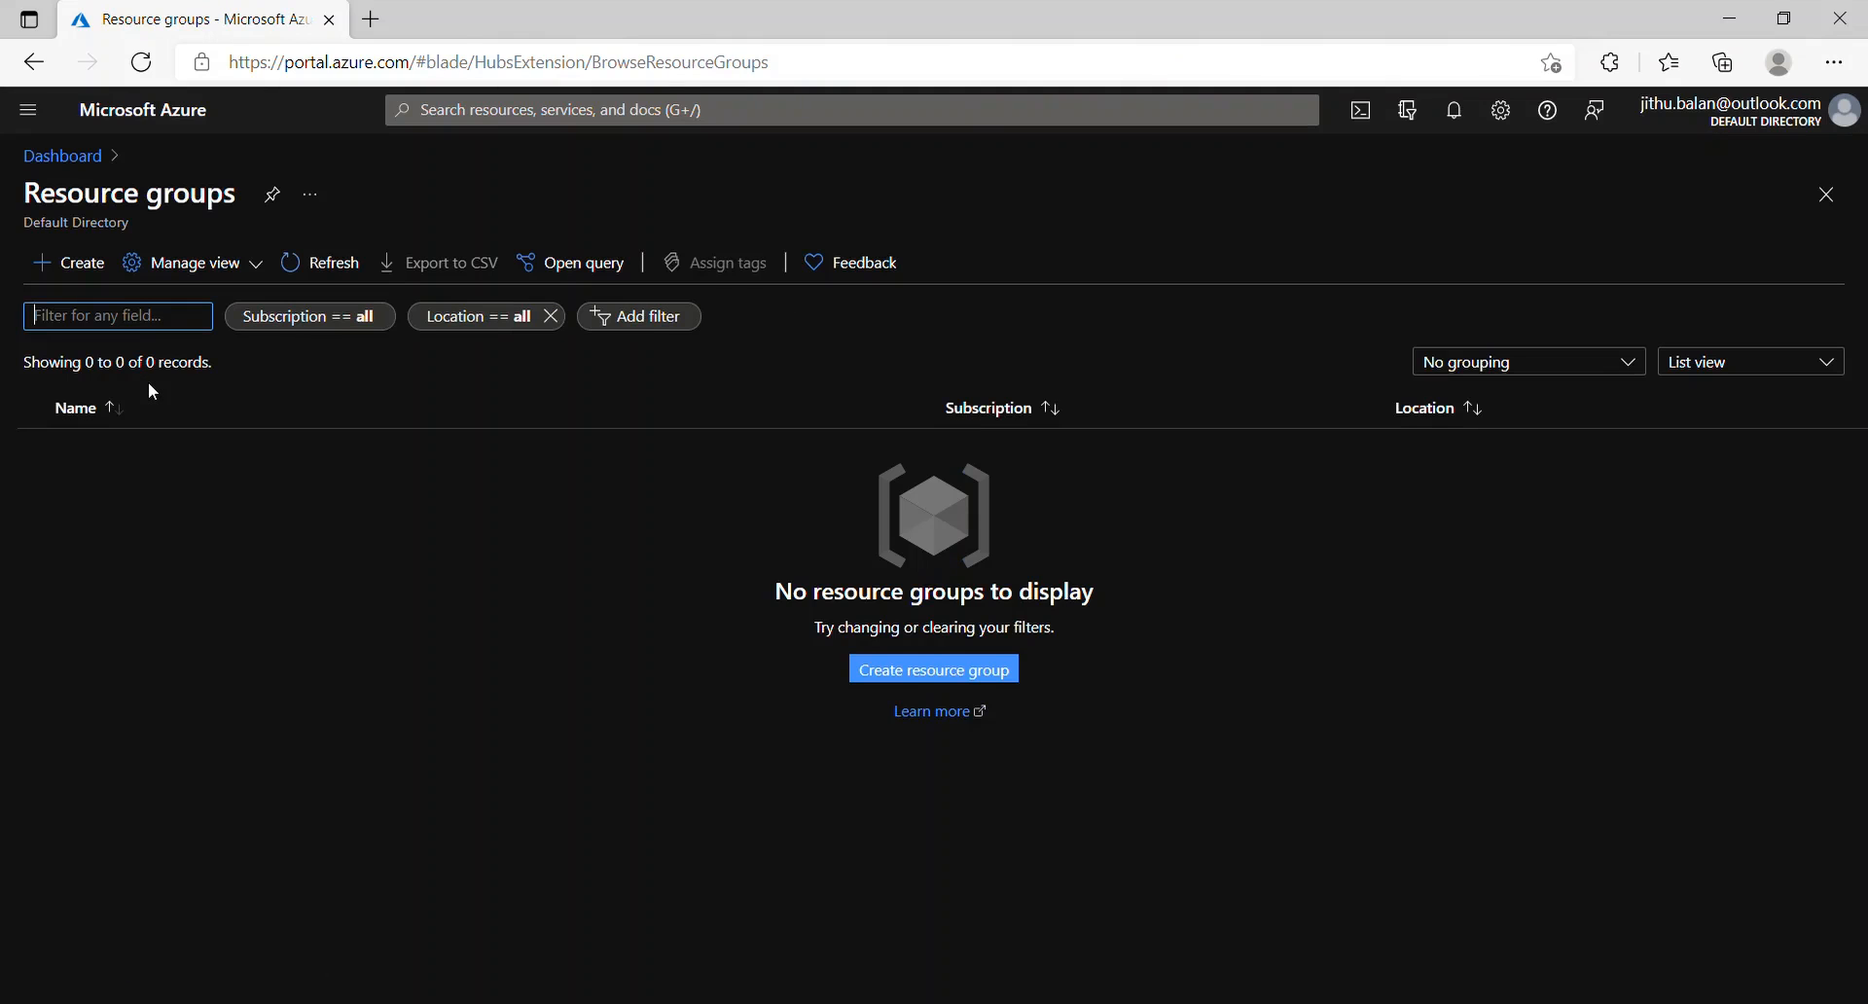
{"action": "left_click", "coordinate": [939, 687]}
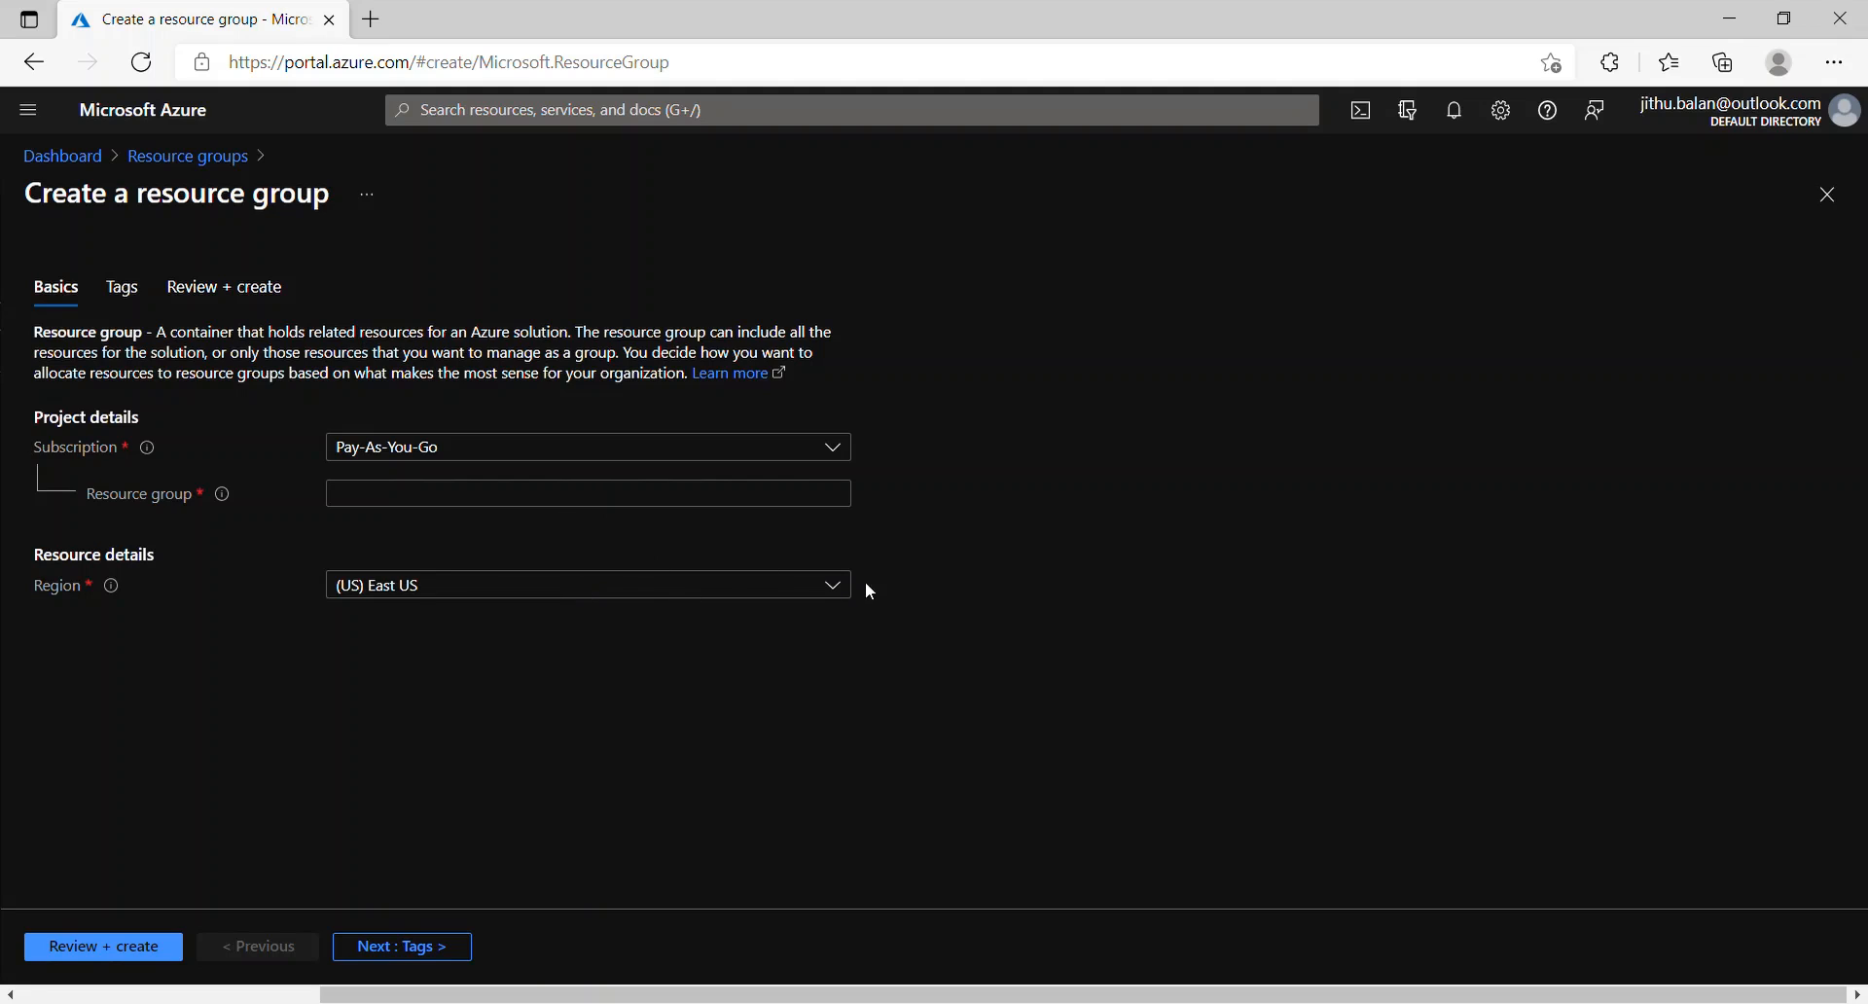
Step: Name the resource group 'Training' and add a tag named 'testing'
{"action": "left_click", "coordinate": [478, 498]}
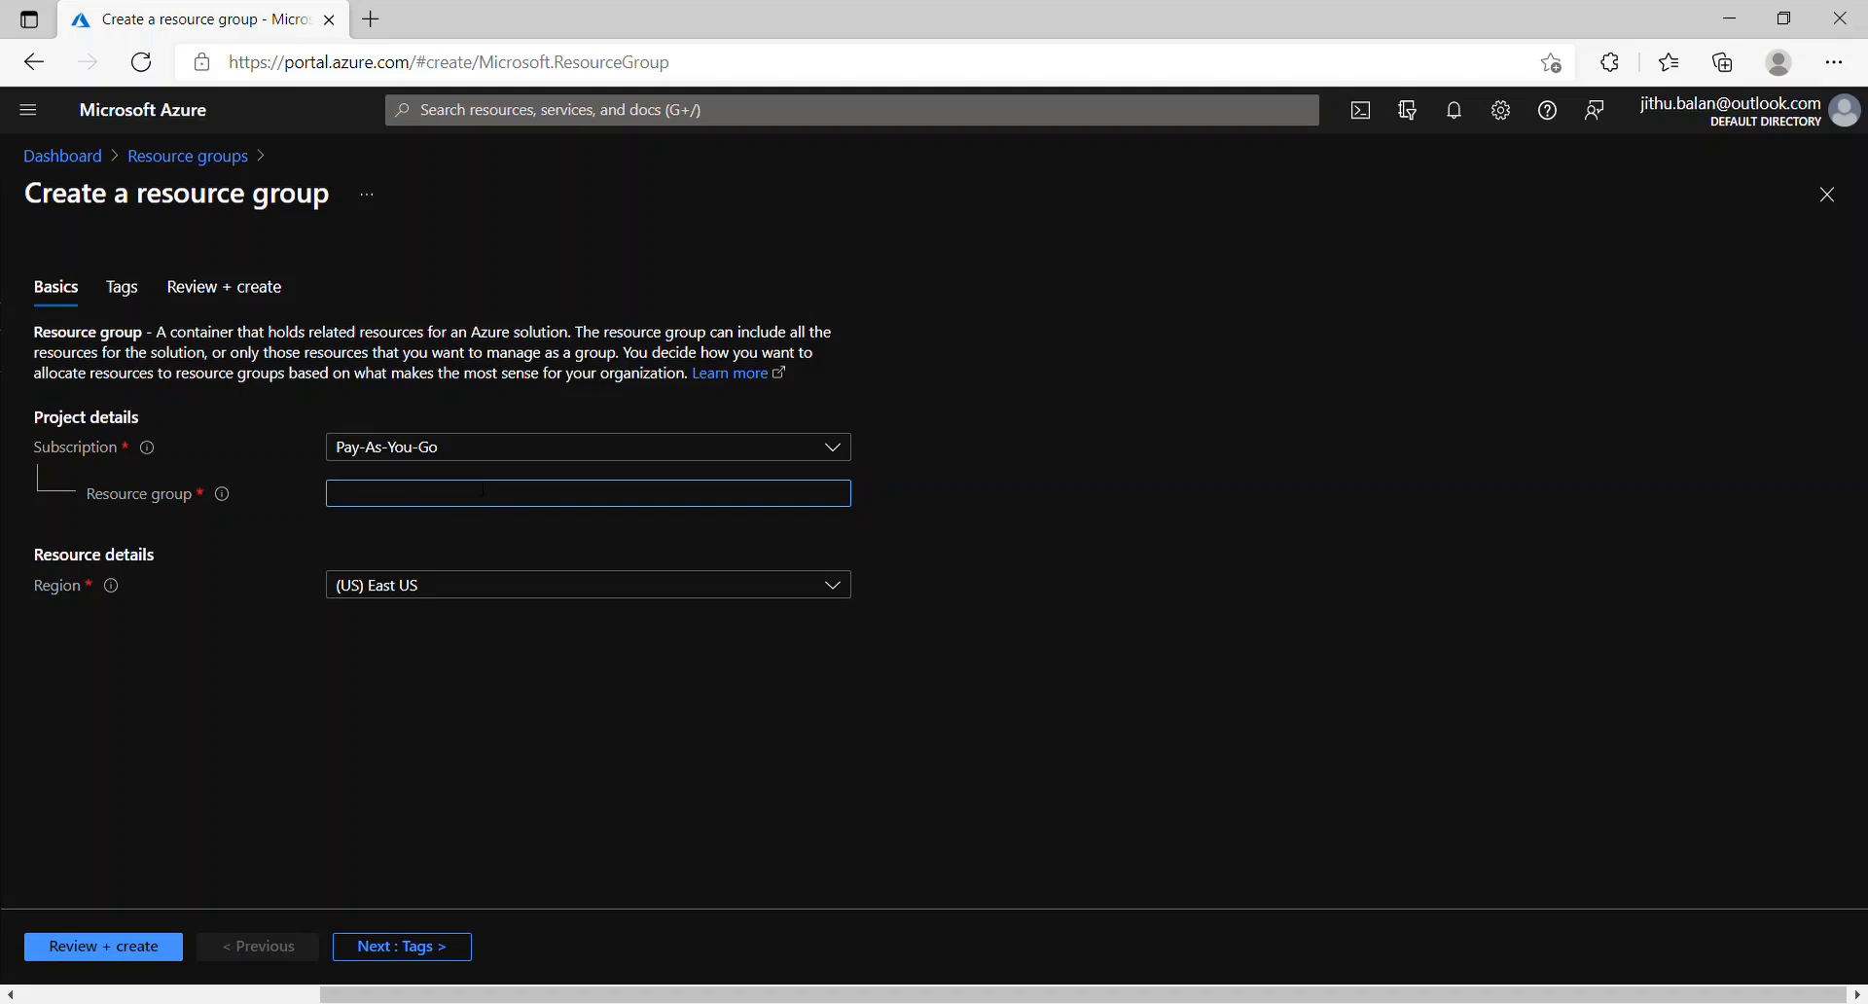
{"action": "type", "text": "Training"}
{"action": "left_click", "coordinate": [408, 949]}
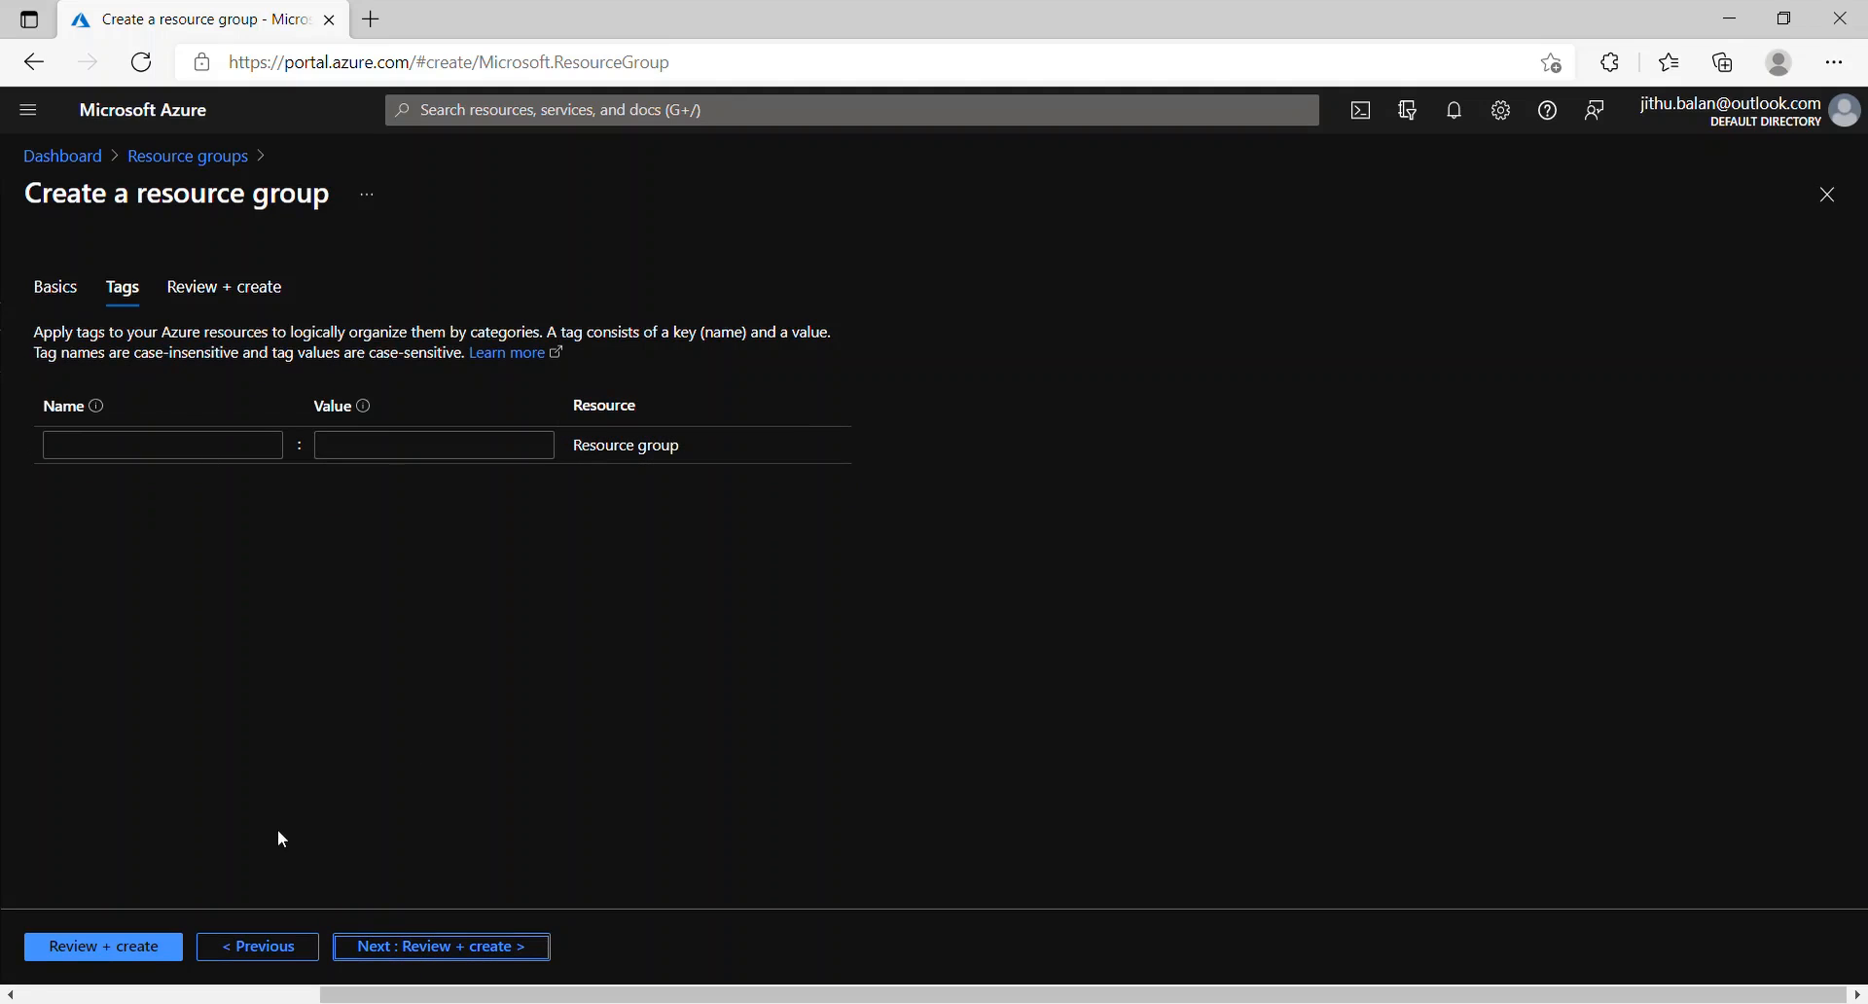
{"action": "left_click", "coordinate": [236, 465]}
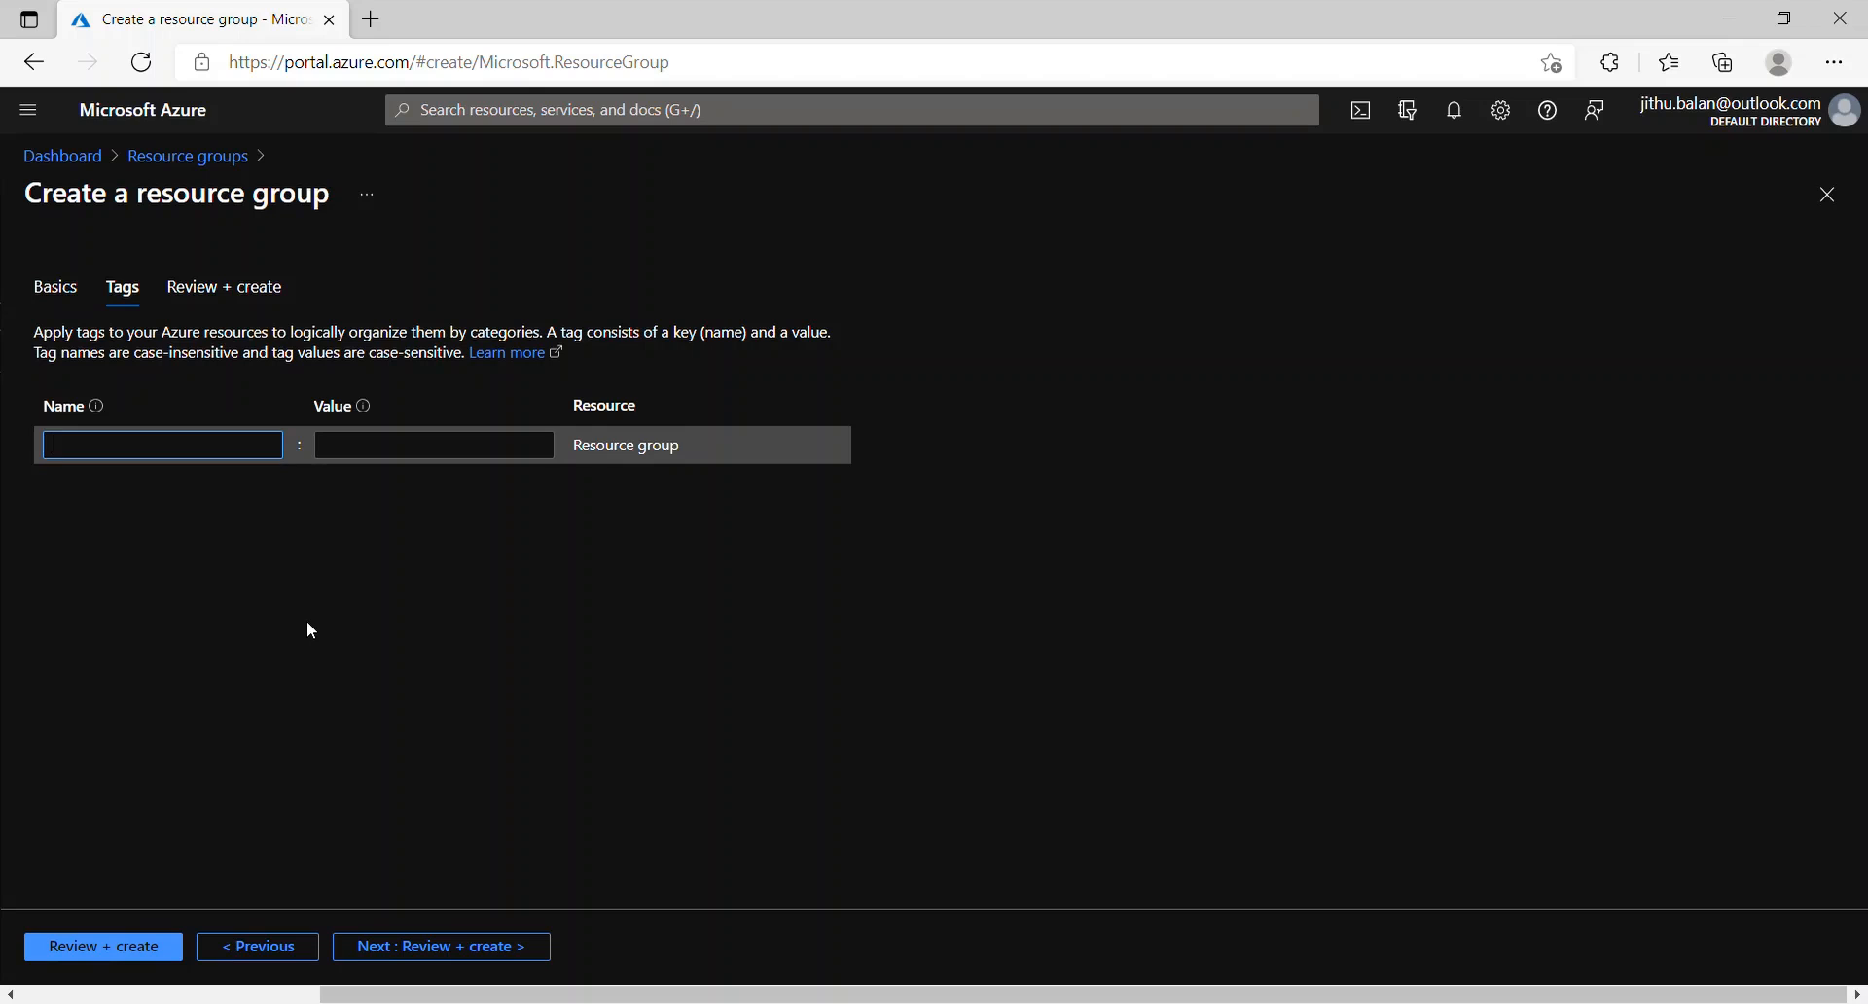
{"action": "type", "text": "testing"}
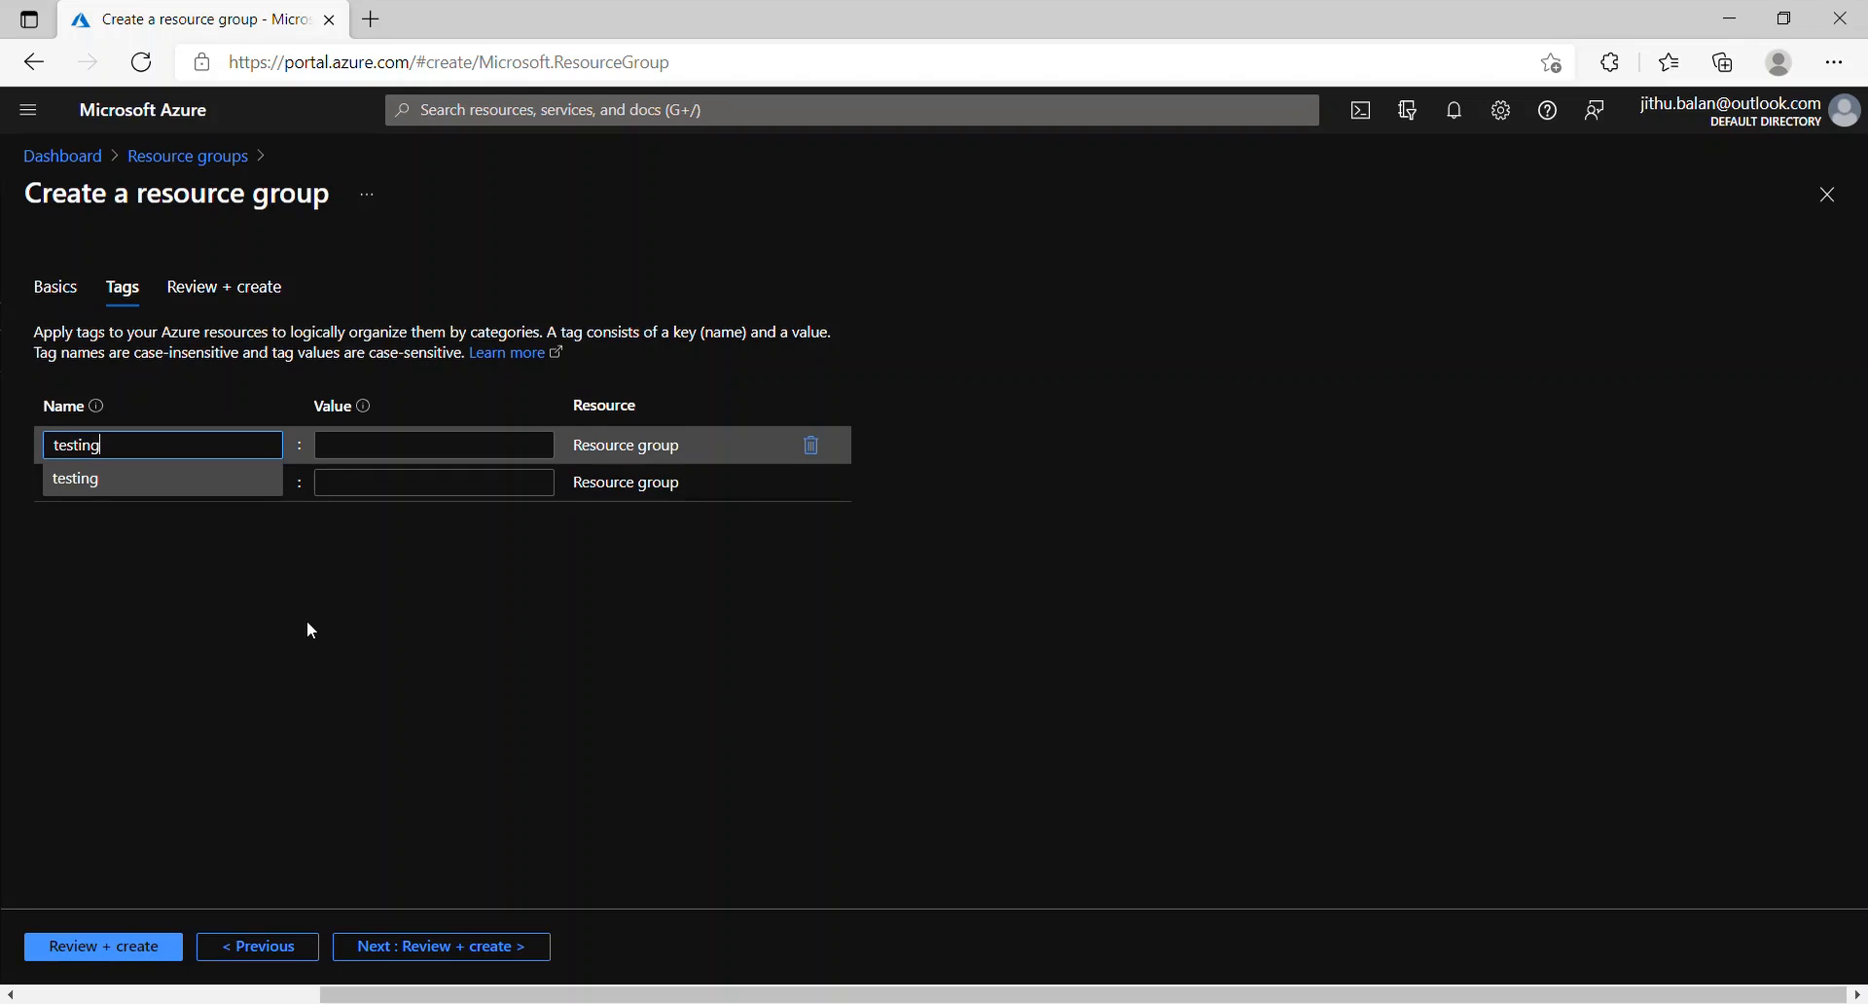
Step: Validate and create the Training resource group
{"action": "left_click", "coordinate": [428, 947]}
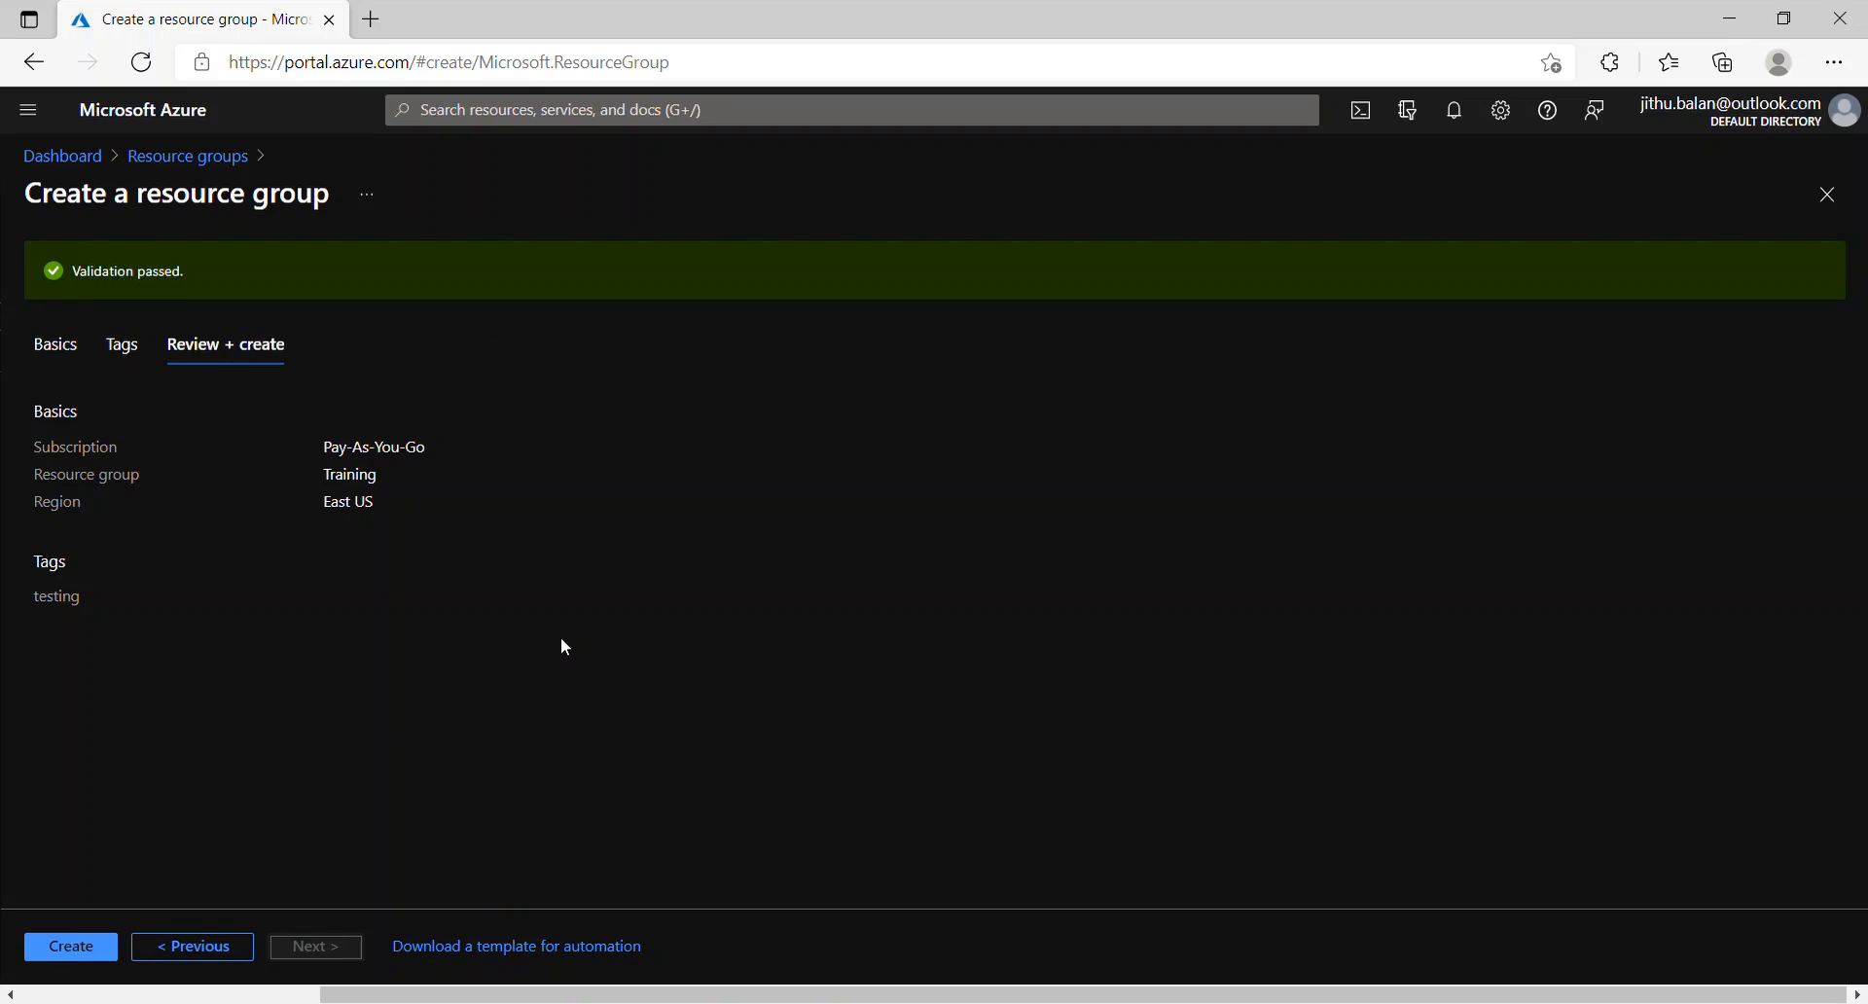
{"action": "left_click", "coordinate": [90, 948]}
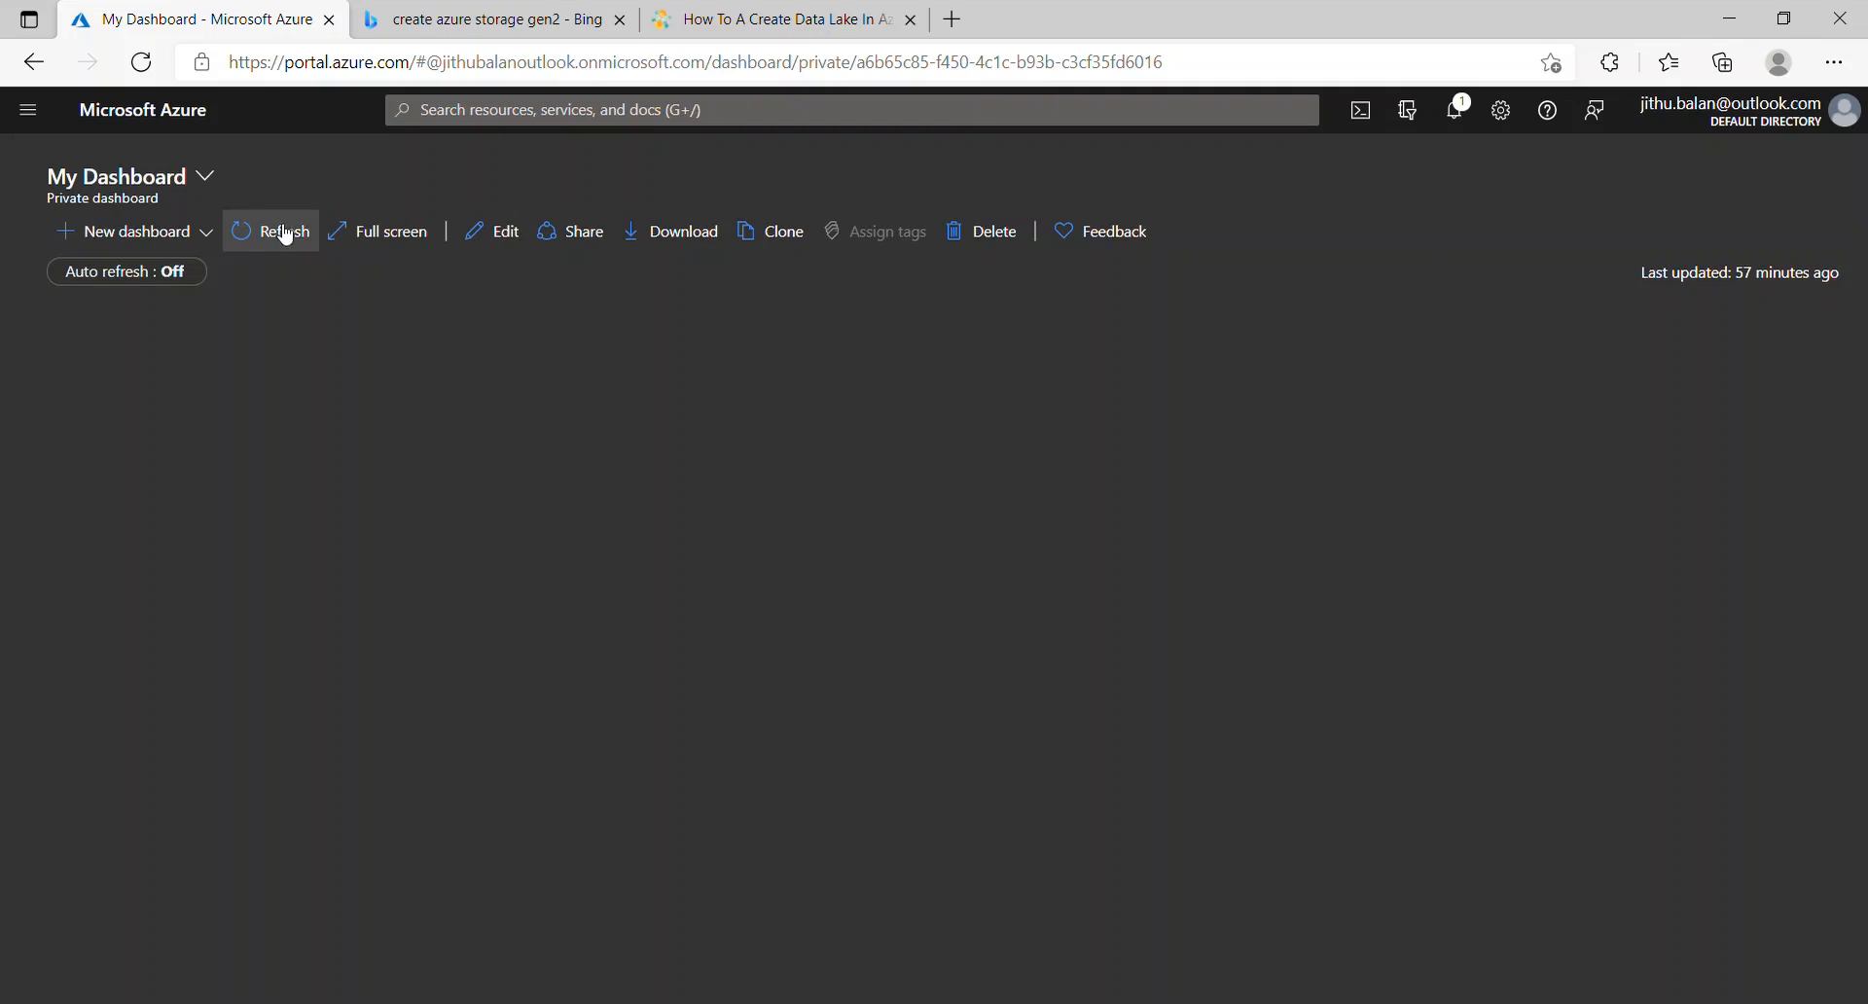
Step: Go to the Storage accounts list from the portal menu
{"action": "left_click", "coordinate": [28, 119]}
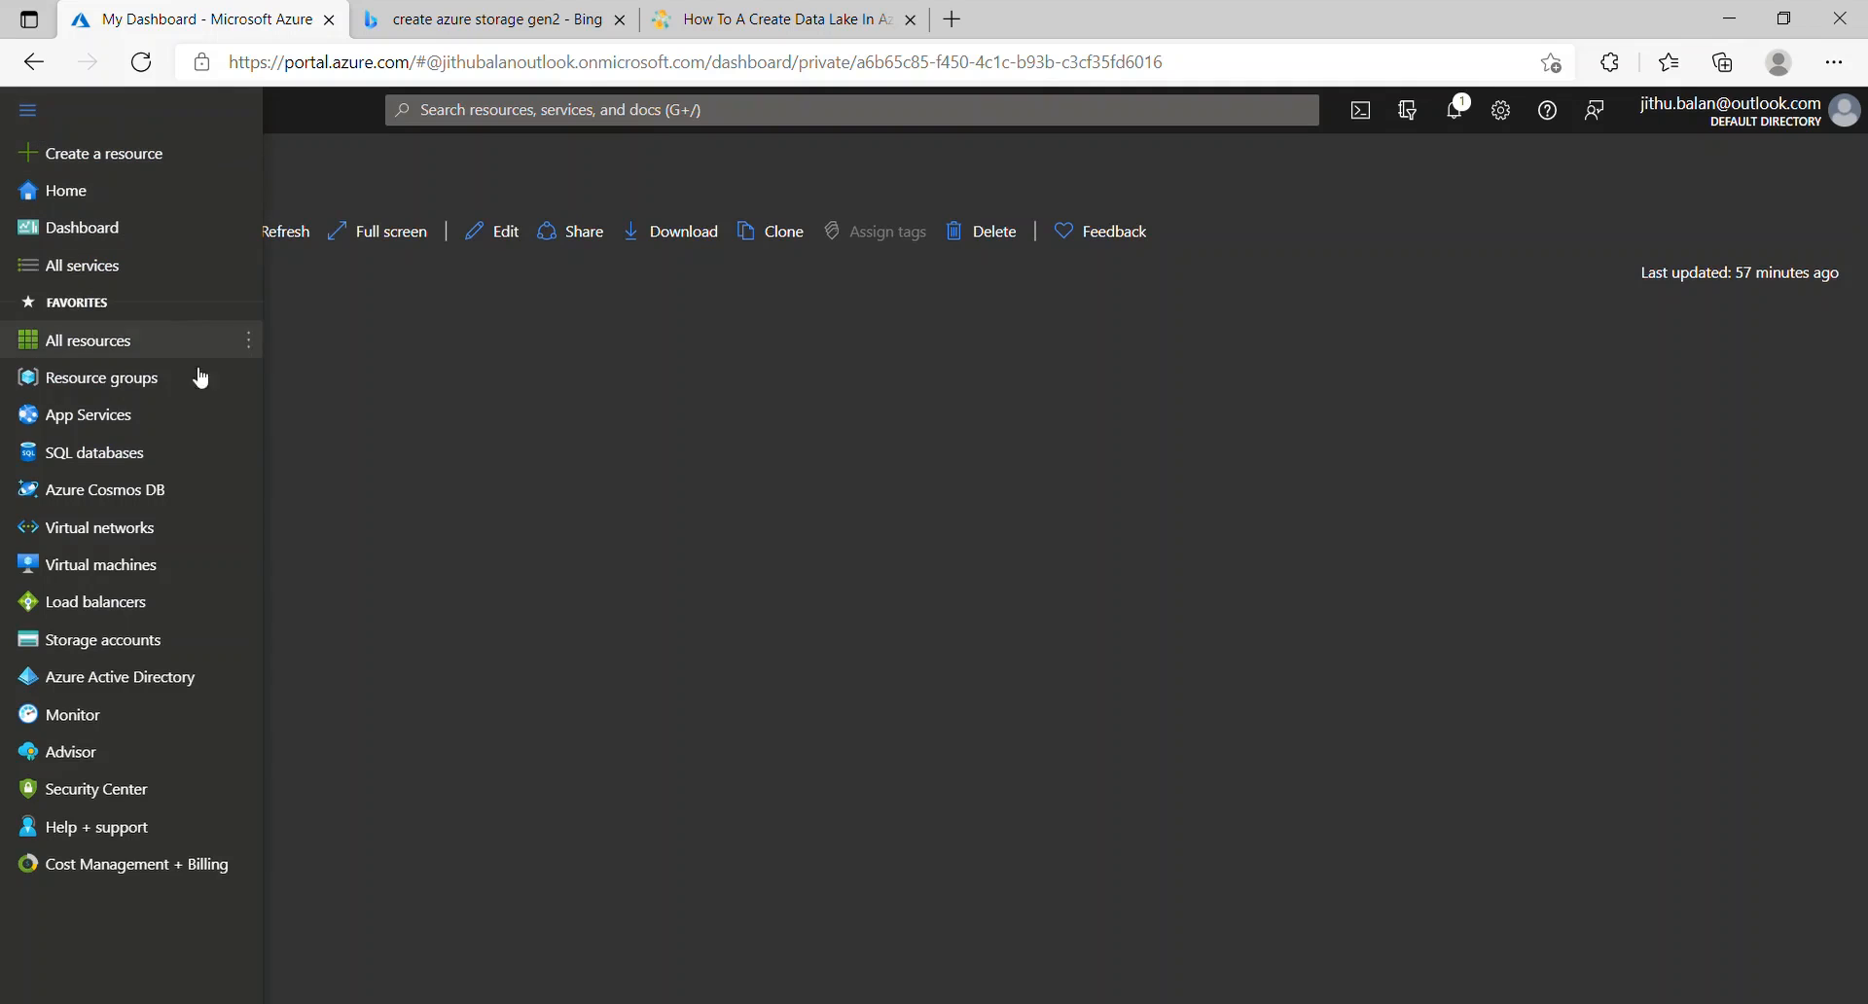
{"action": "mouse_move", "coordinate": [255, 545]}
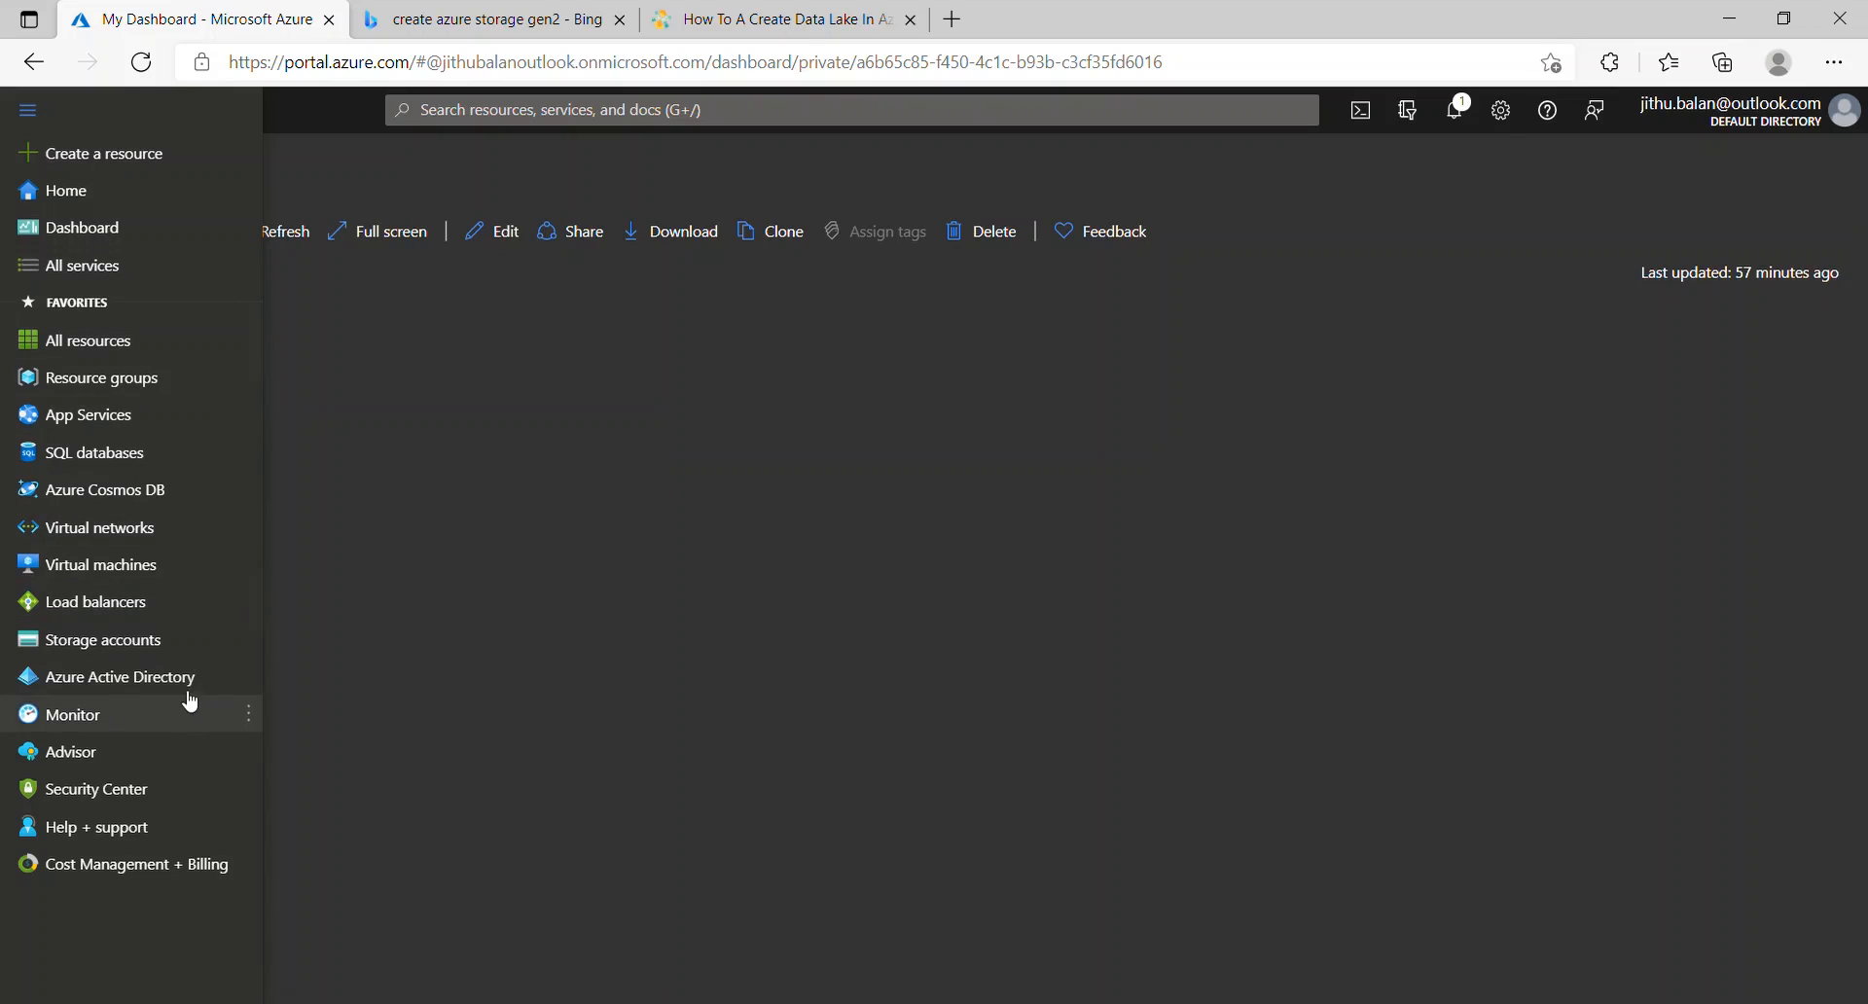
{"action": "mouse_move", "coordinate": [142, 528]}
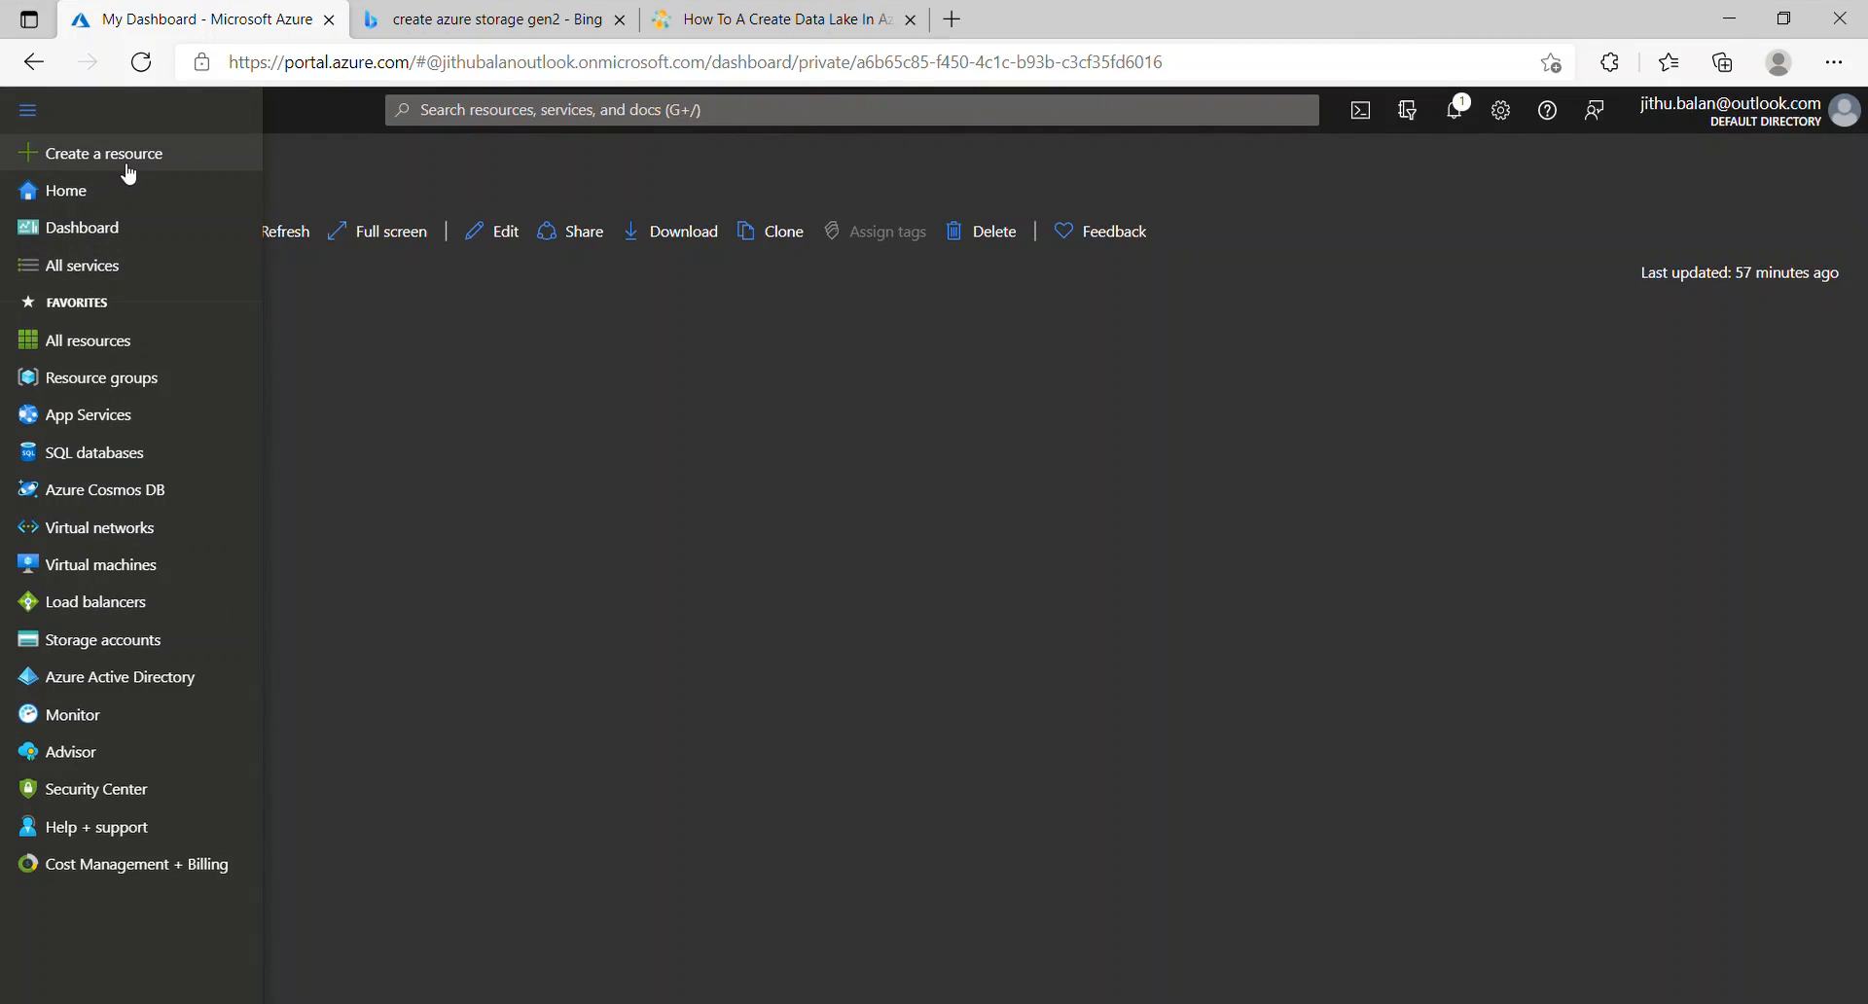
{"action": "left_click", "coordinate": [148, 648]}
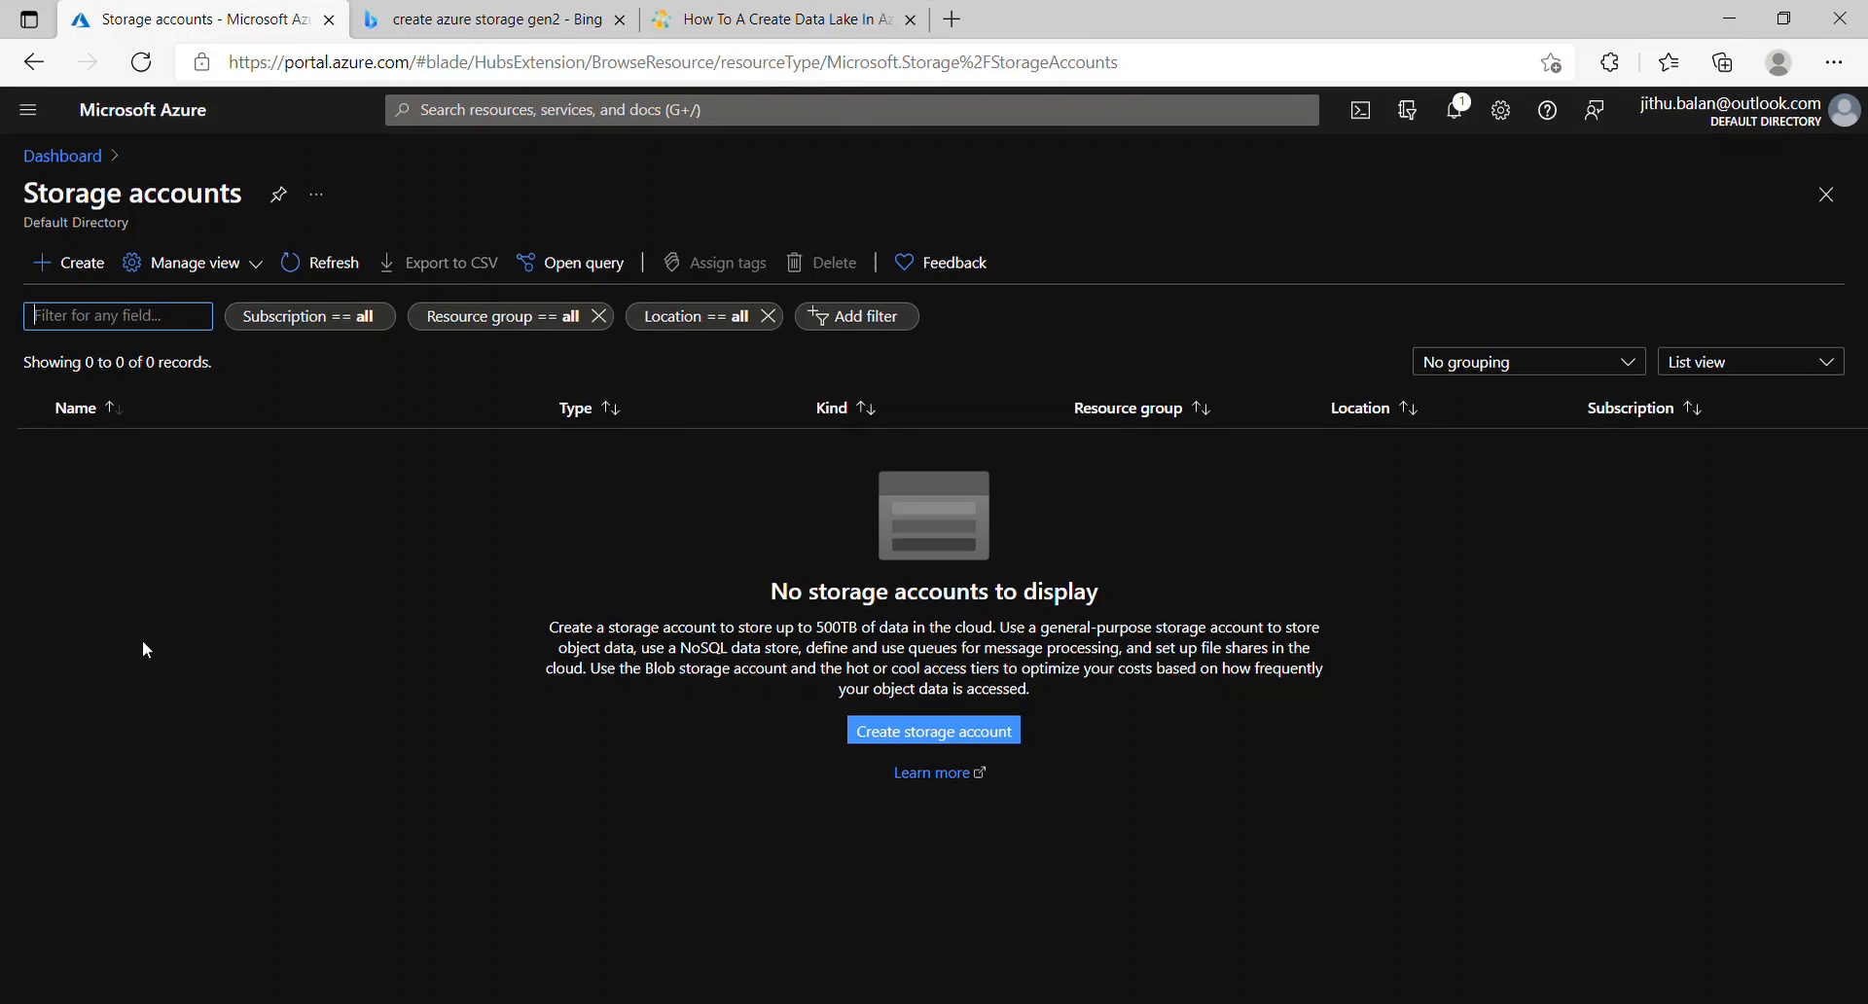
Step: Start a new storage account with the Pay-As-You-Go subscription and Training resource group
{"action": "left_click", "coordinate": [1013, 740]}
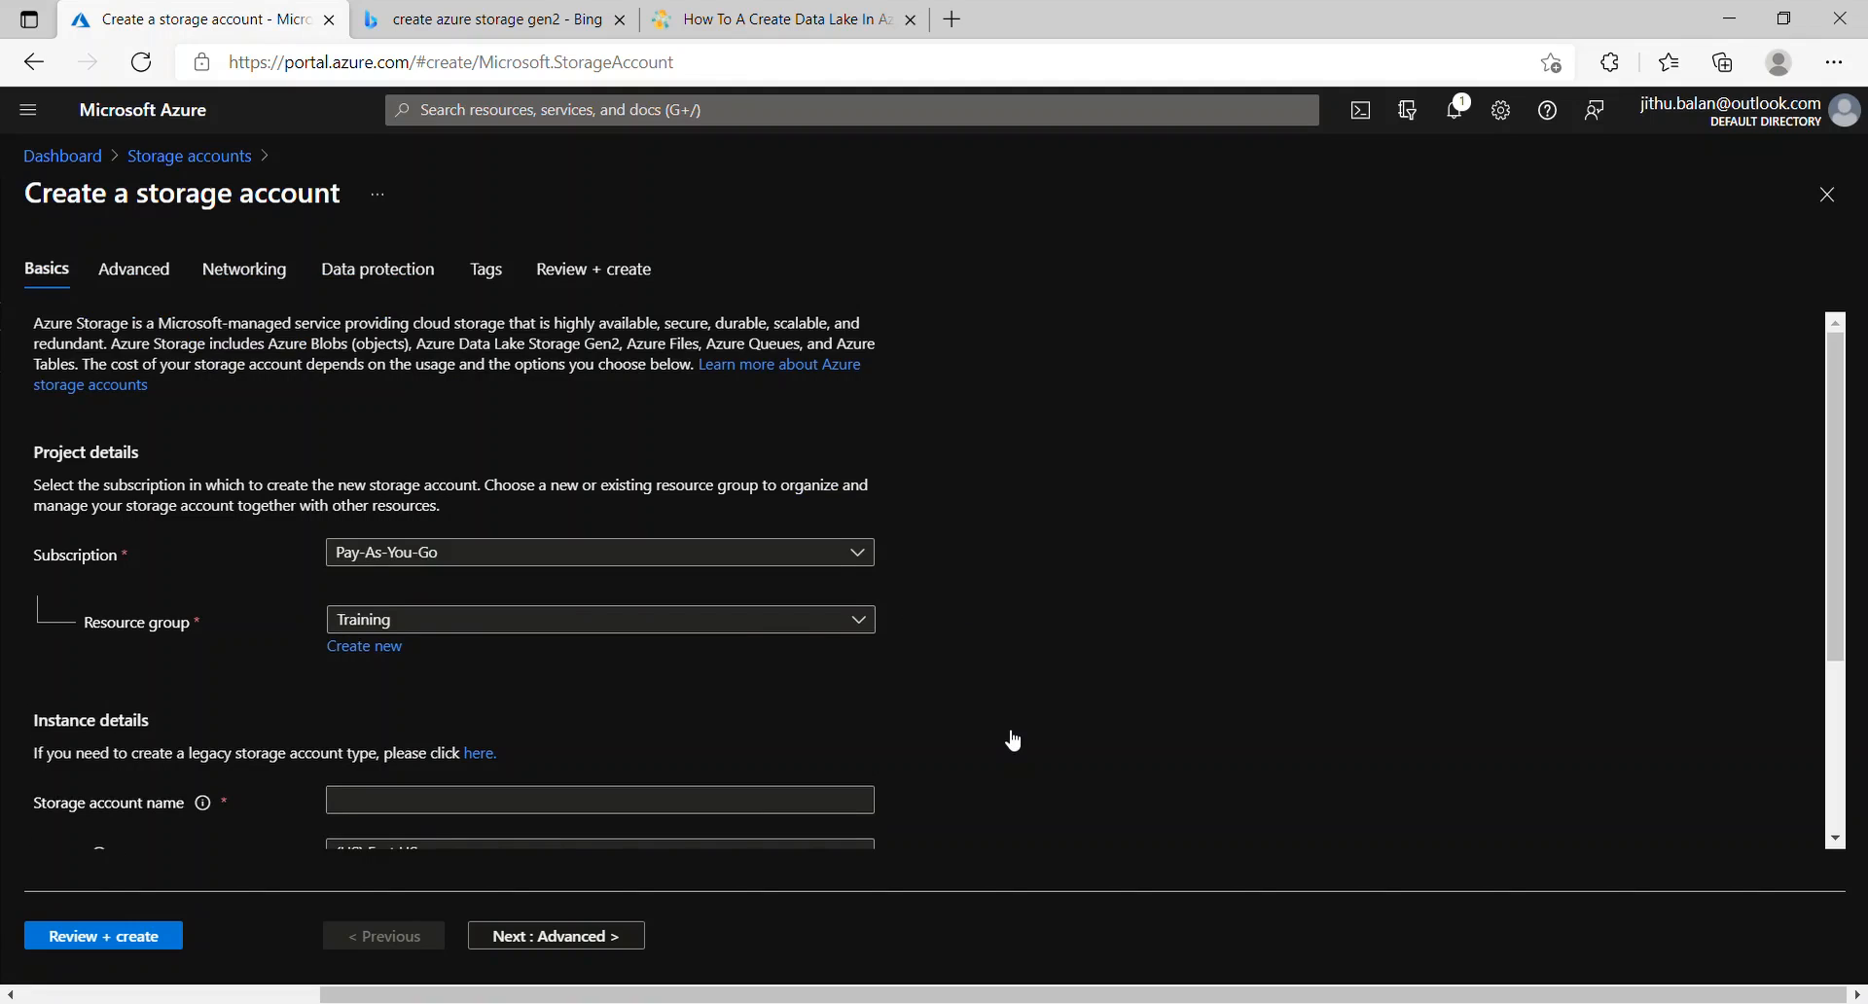
{"action": "scroll", "coordinate": [1012, 740], "scroll_direction": "down", "scroll_amount": 2}
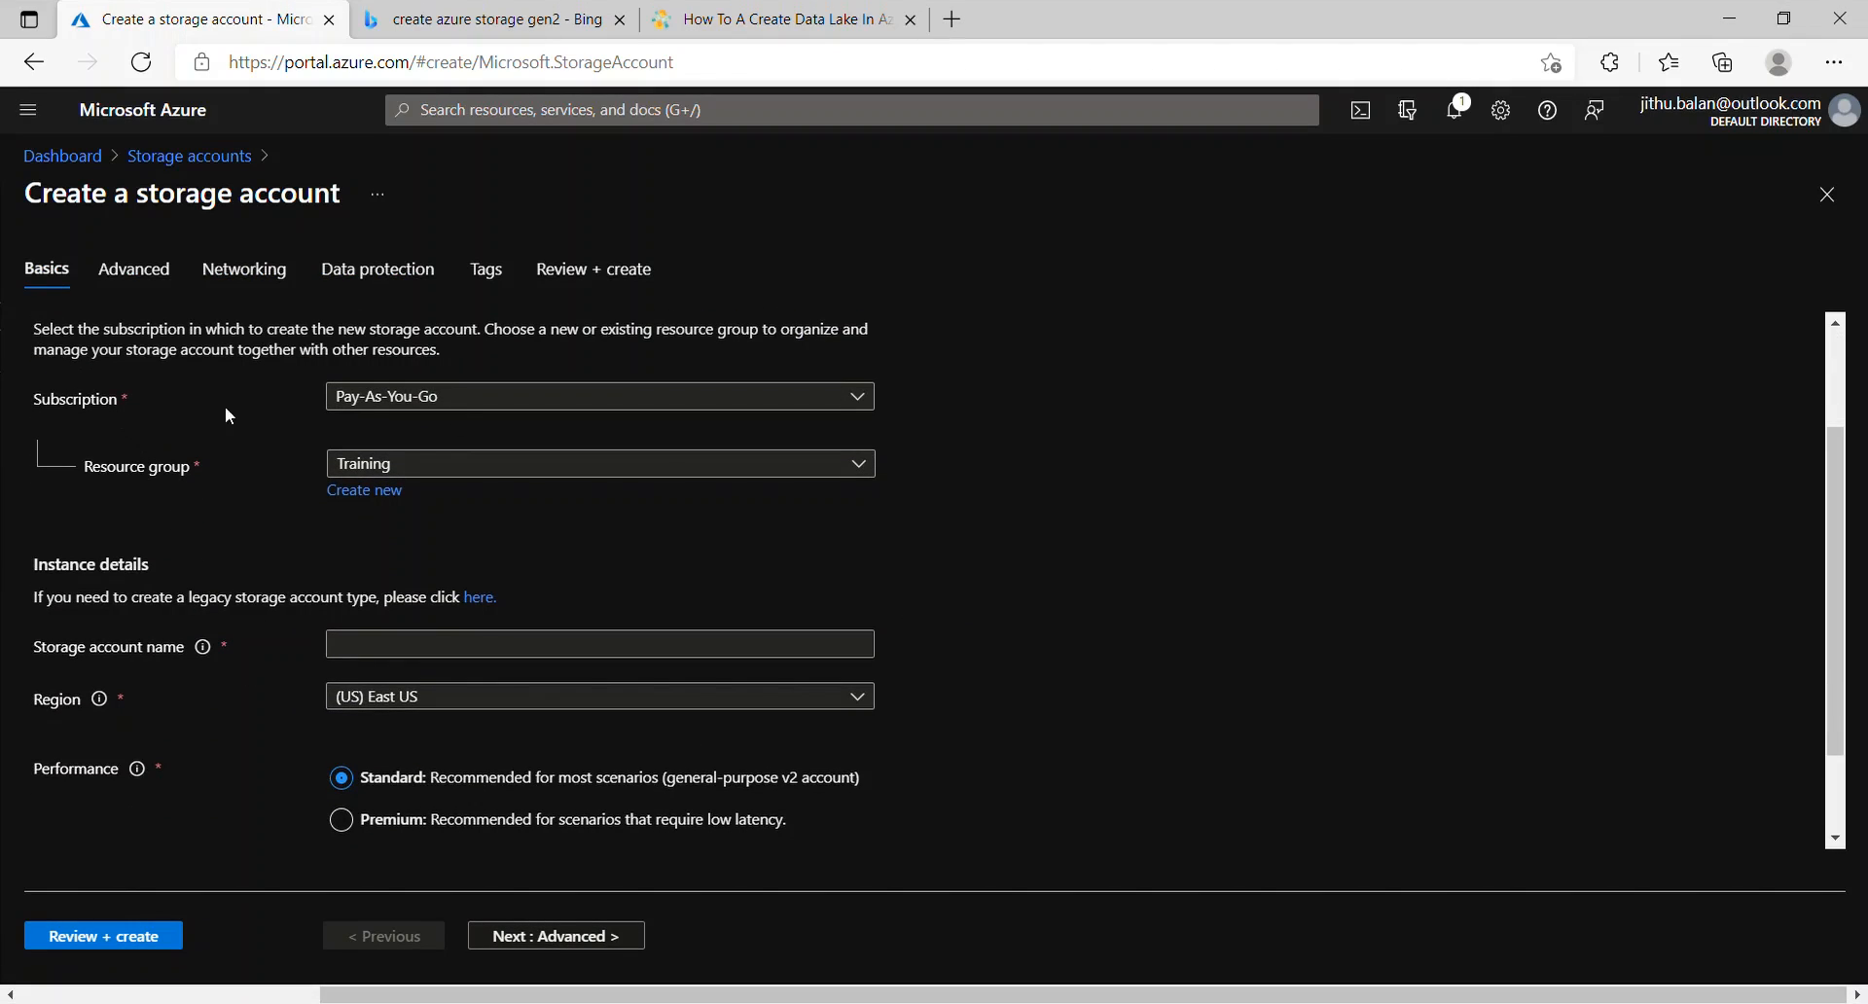
{"action": "left_click", "coordinate": [874, 407]}
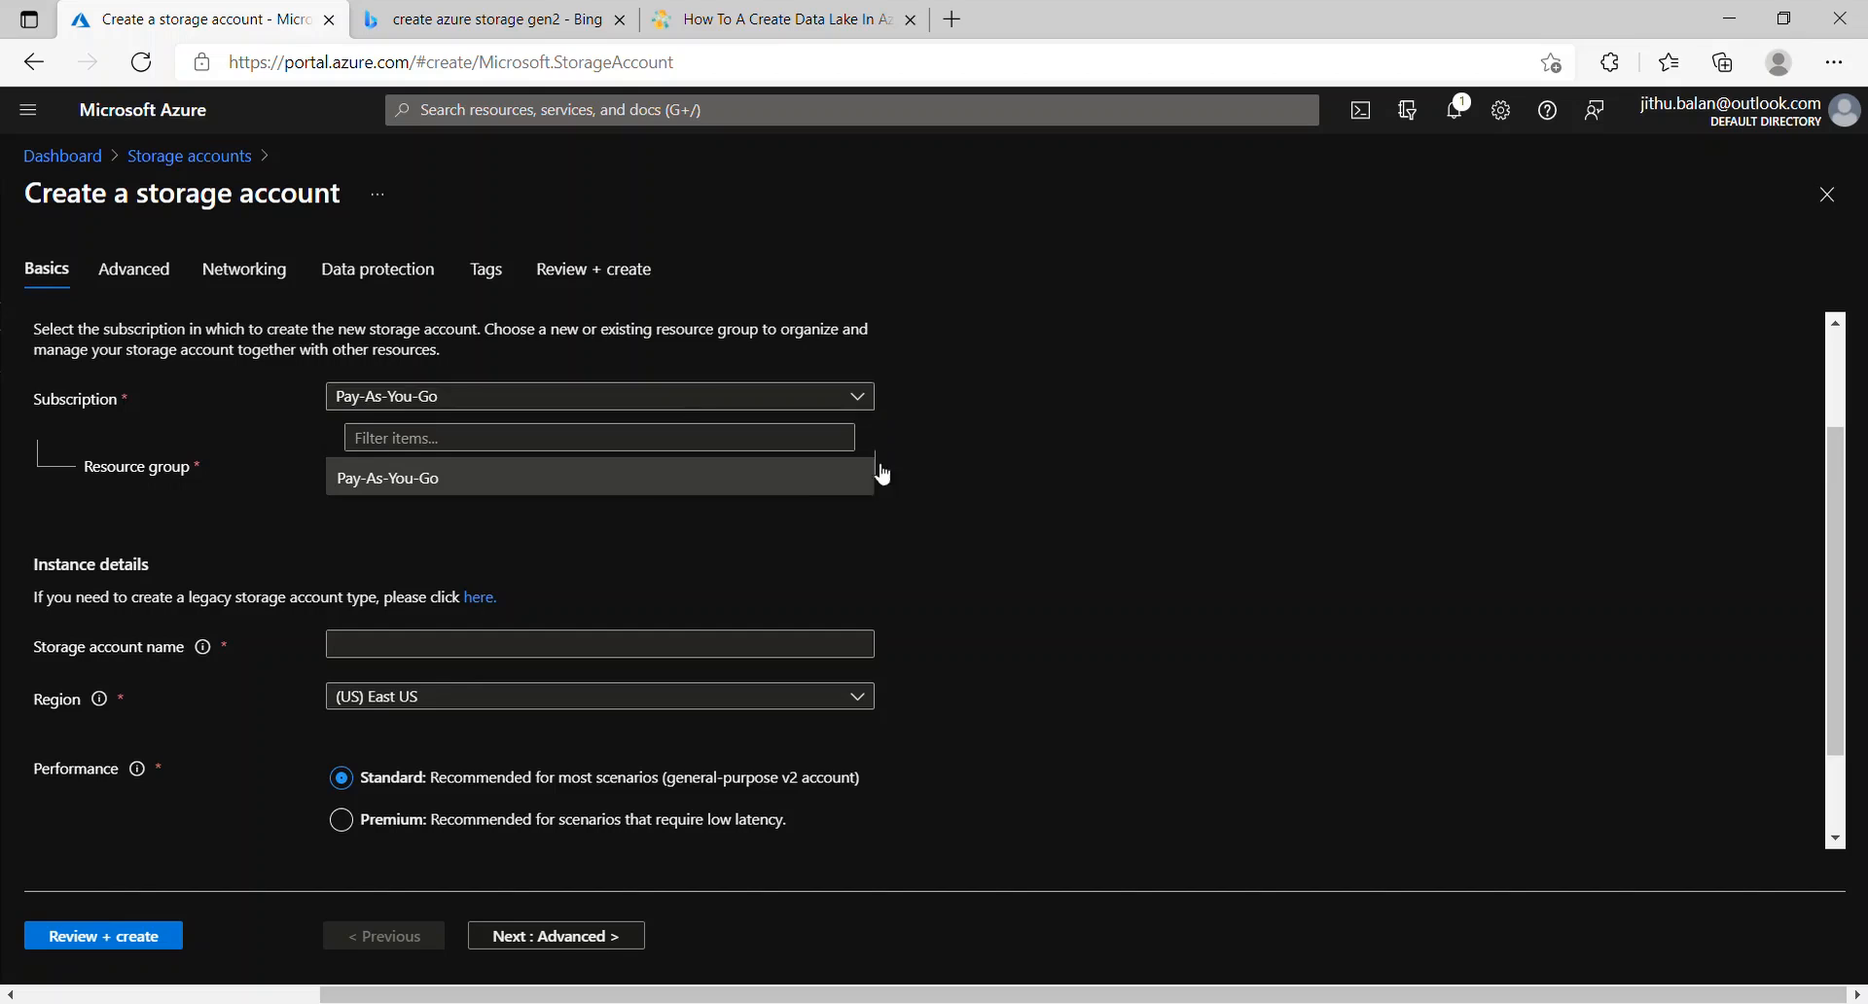
{"action": "left_click", "coordinate": [975, 415]}
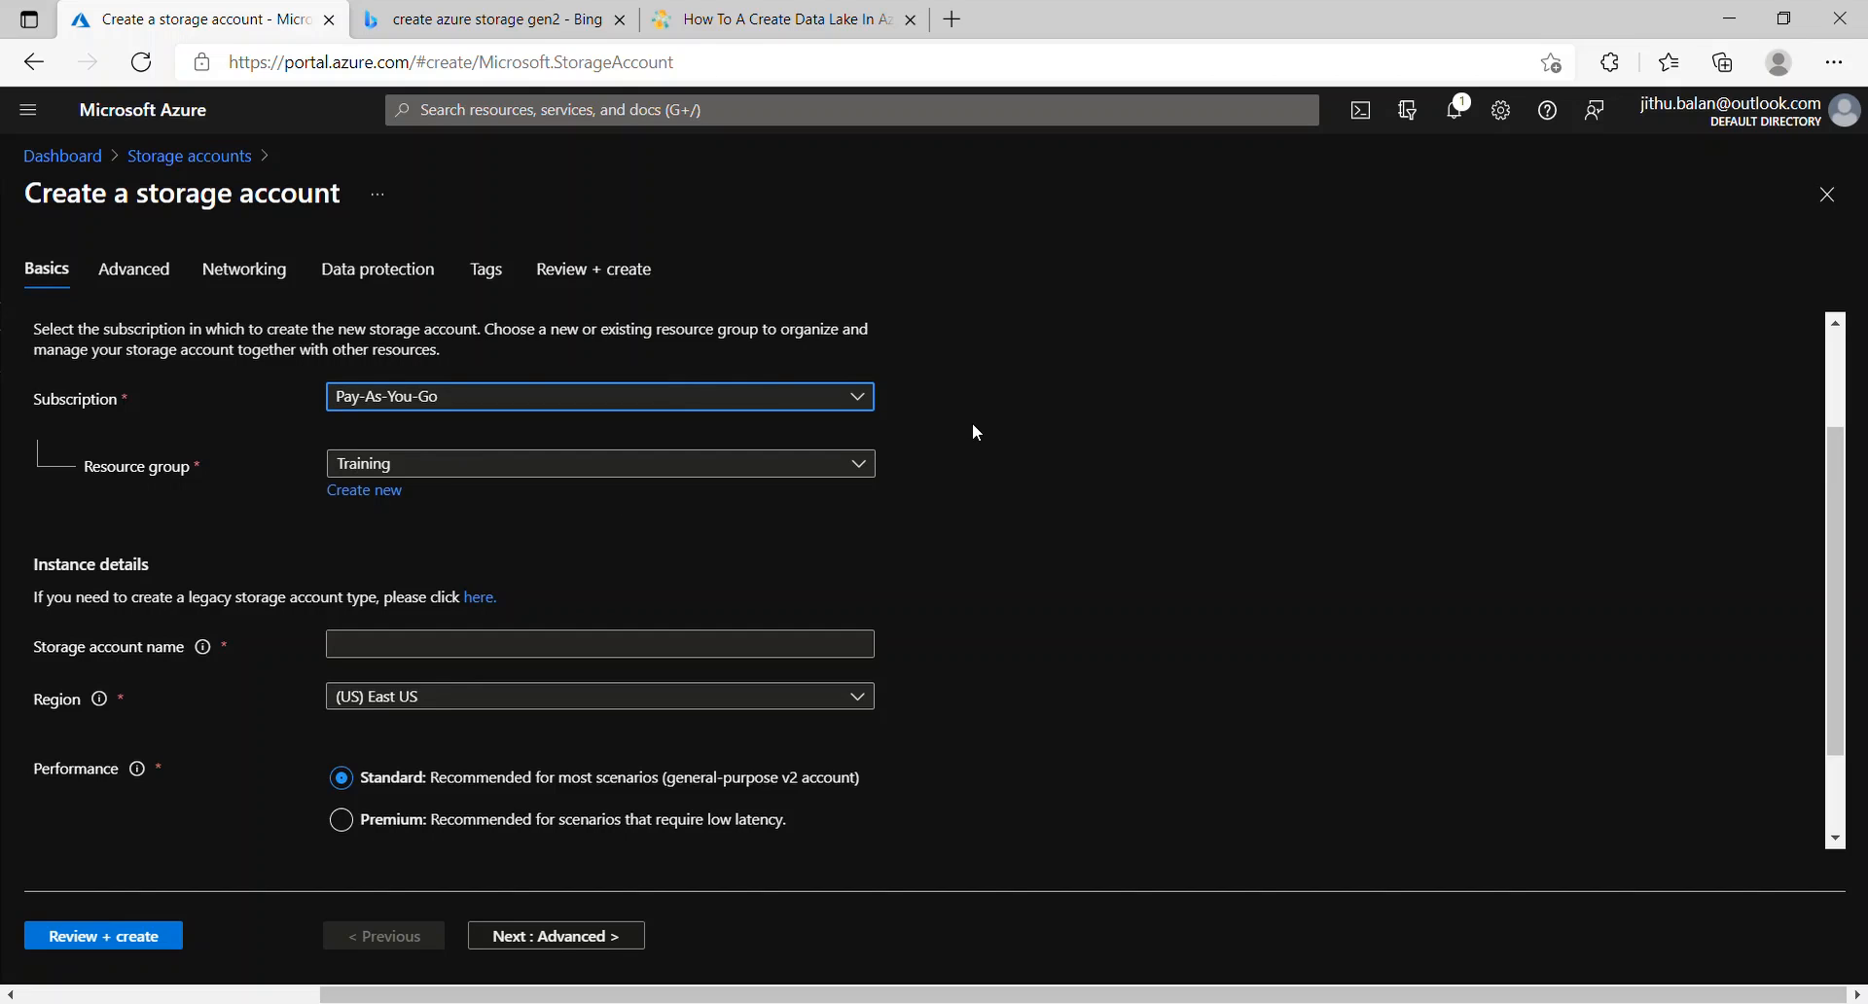
{"action": "left_click", "coordinate": [869, 467]}
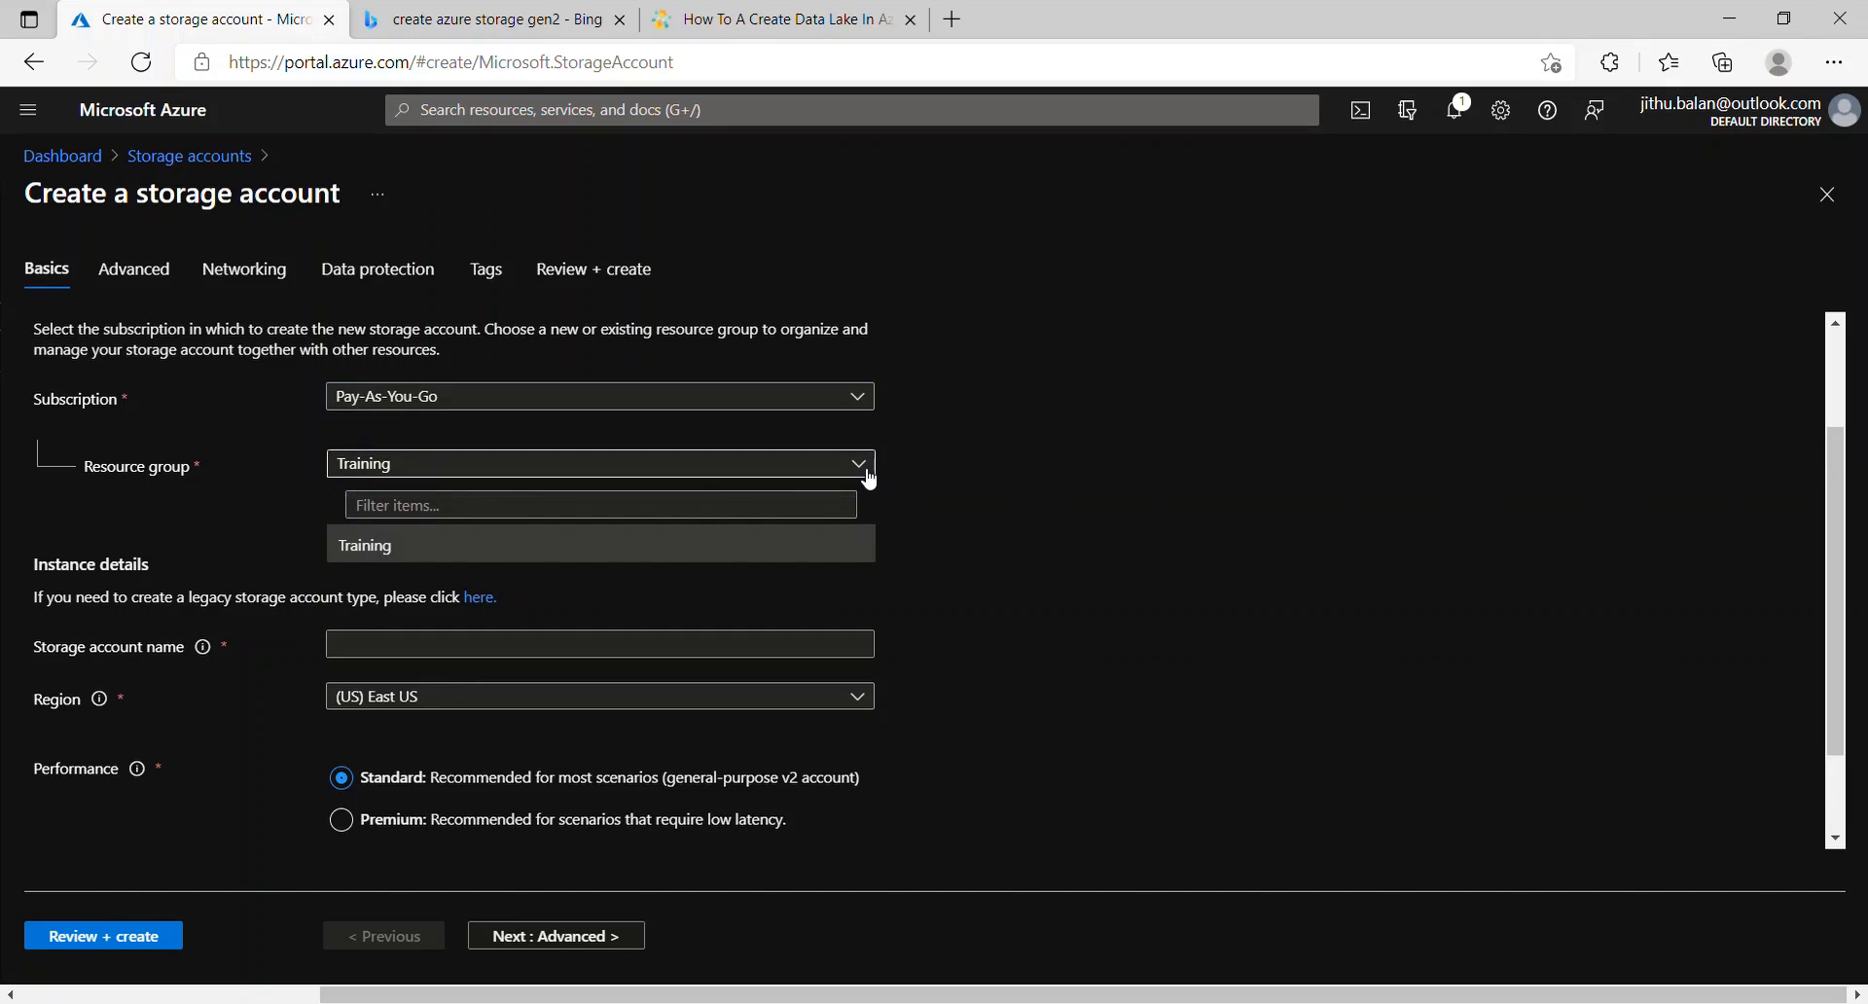
{"action": "left_click", "coordinate": [842, 549]}
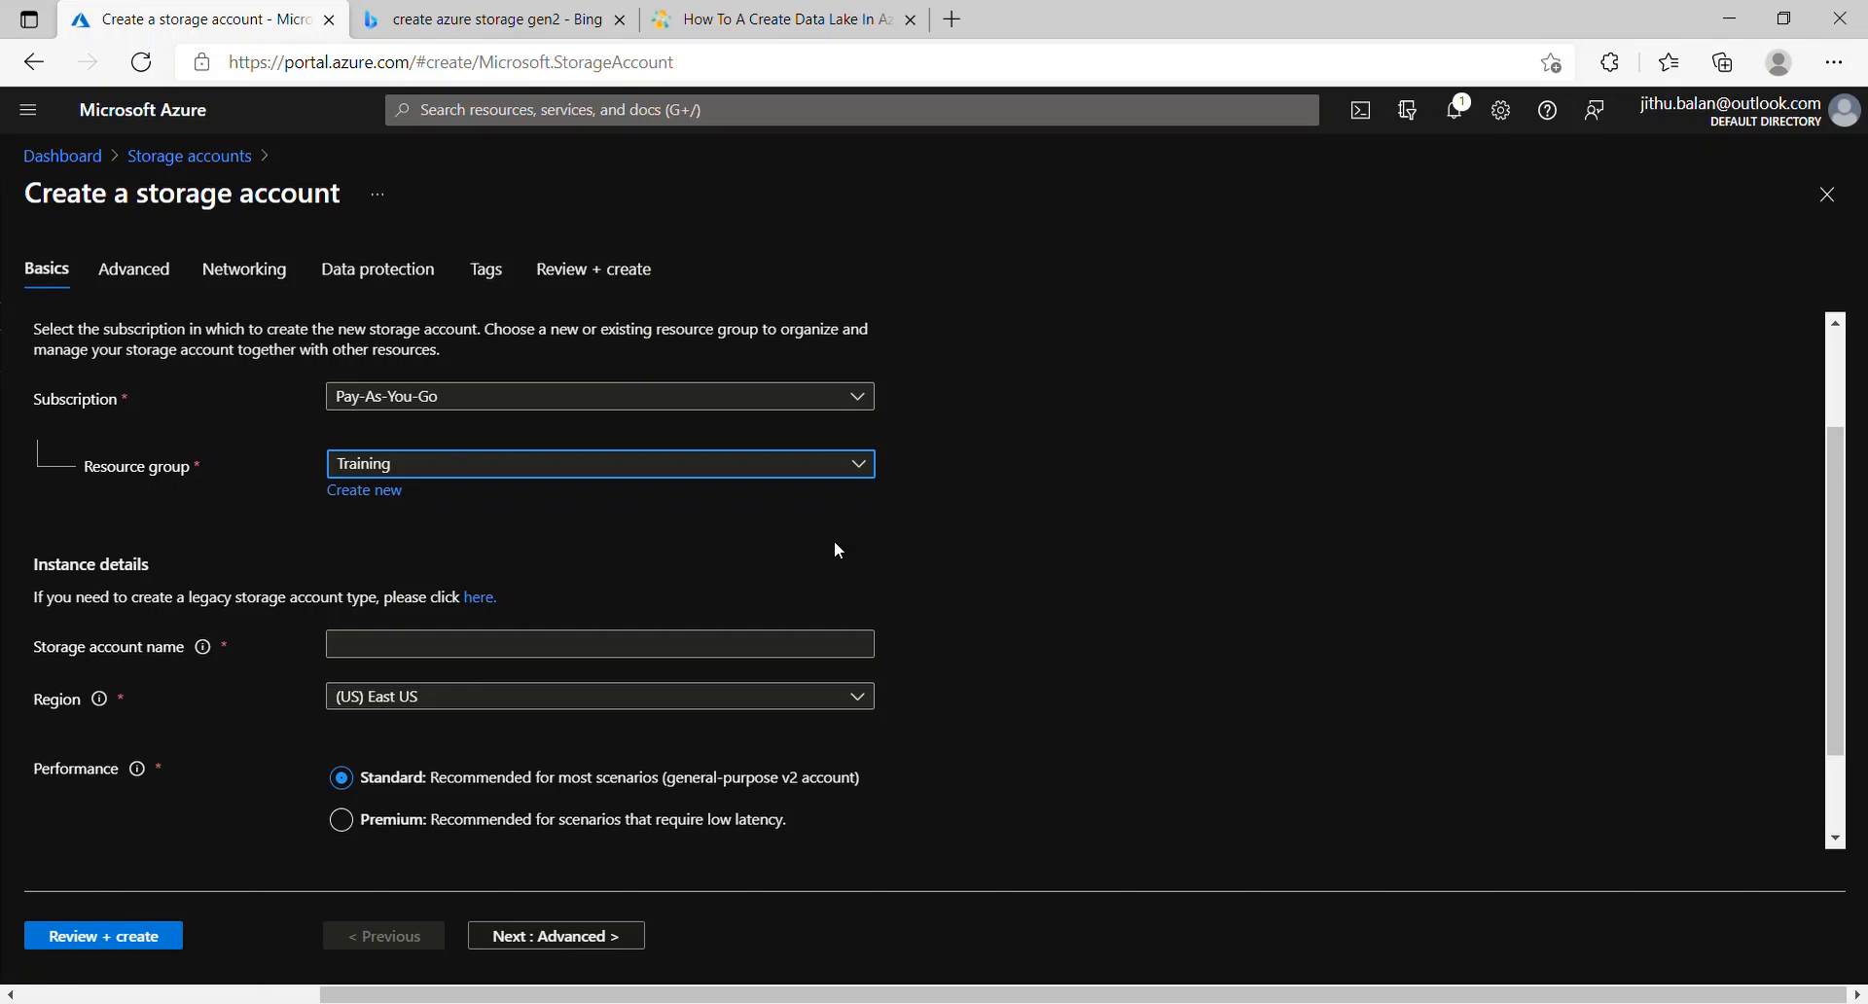
{"action": "scroll", "coordinate": [839, 550], "scroll_direction": "down", "scroll_amount": 1}
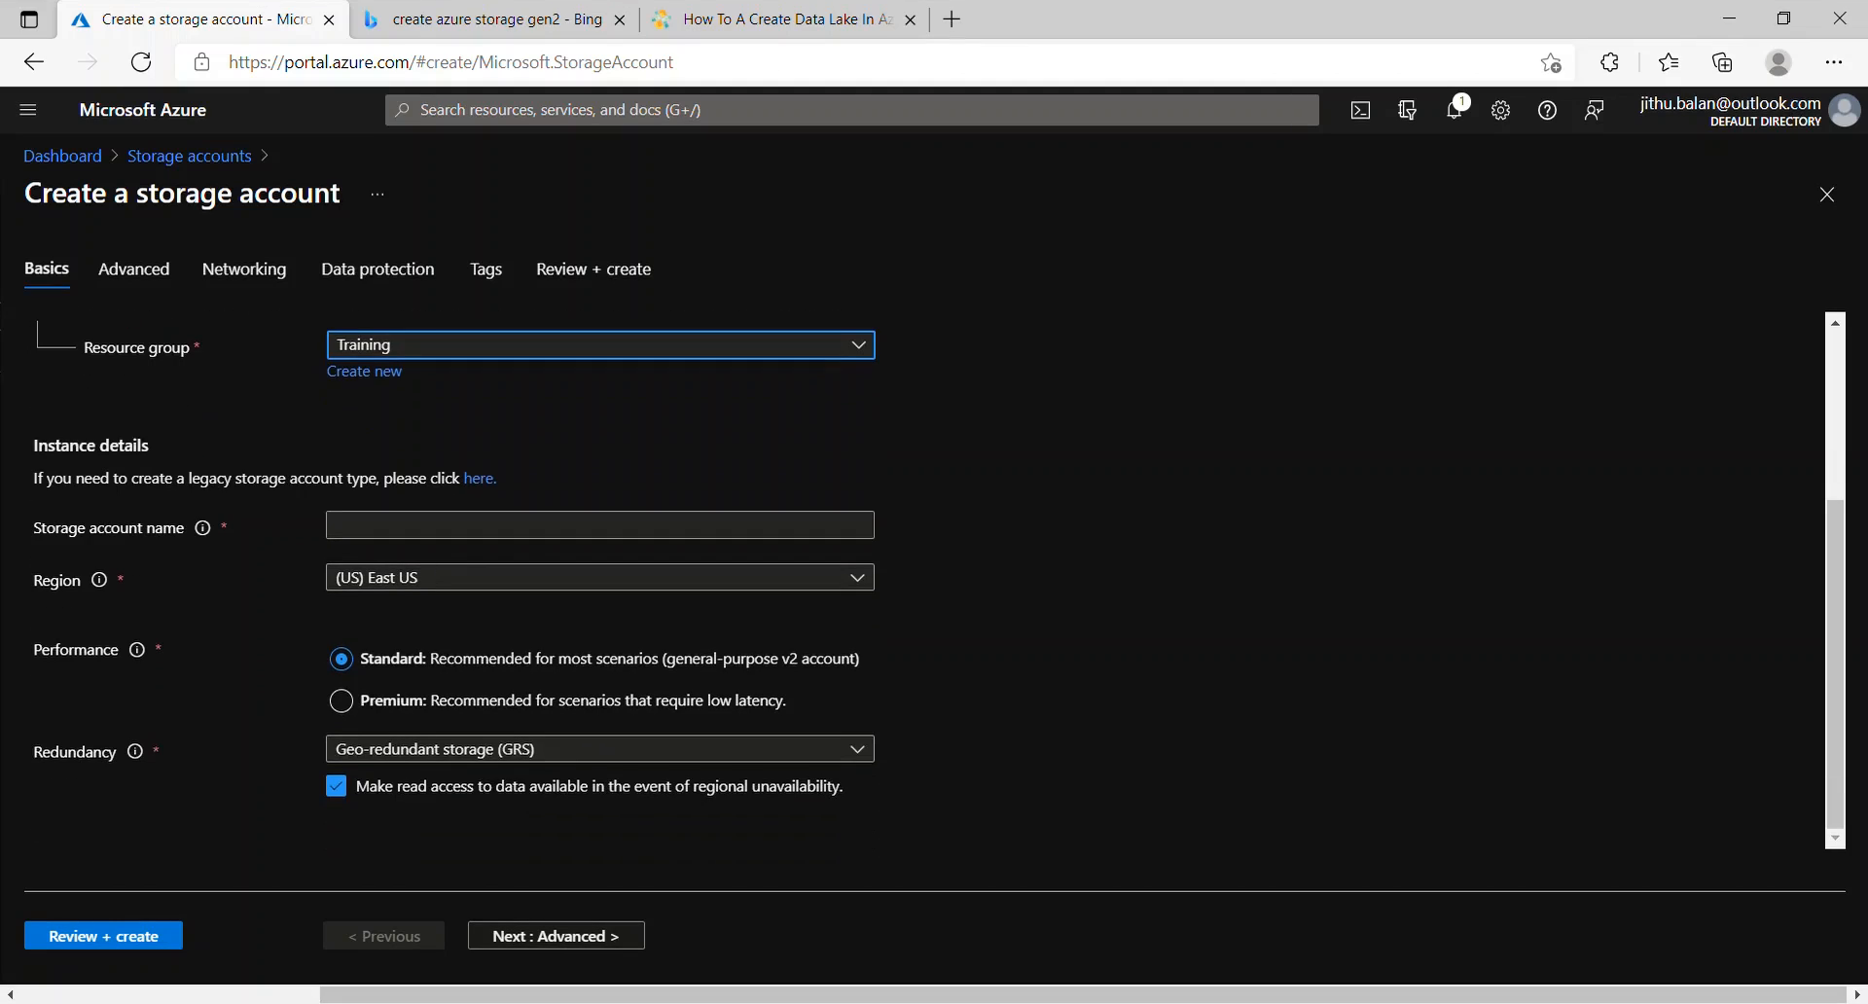
Step: Enter 'kstraining' as the storage account name
{"action": "left_click", "coordinate": [608, 528]}
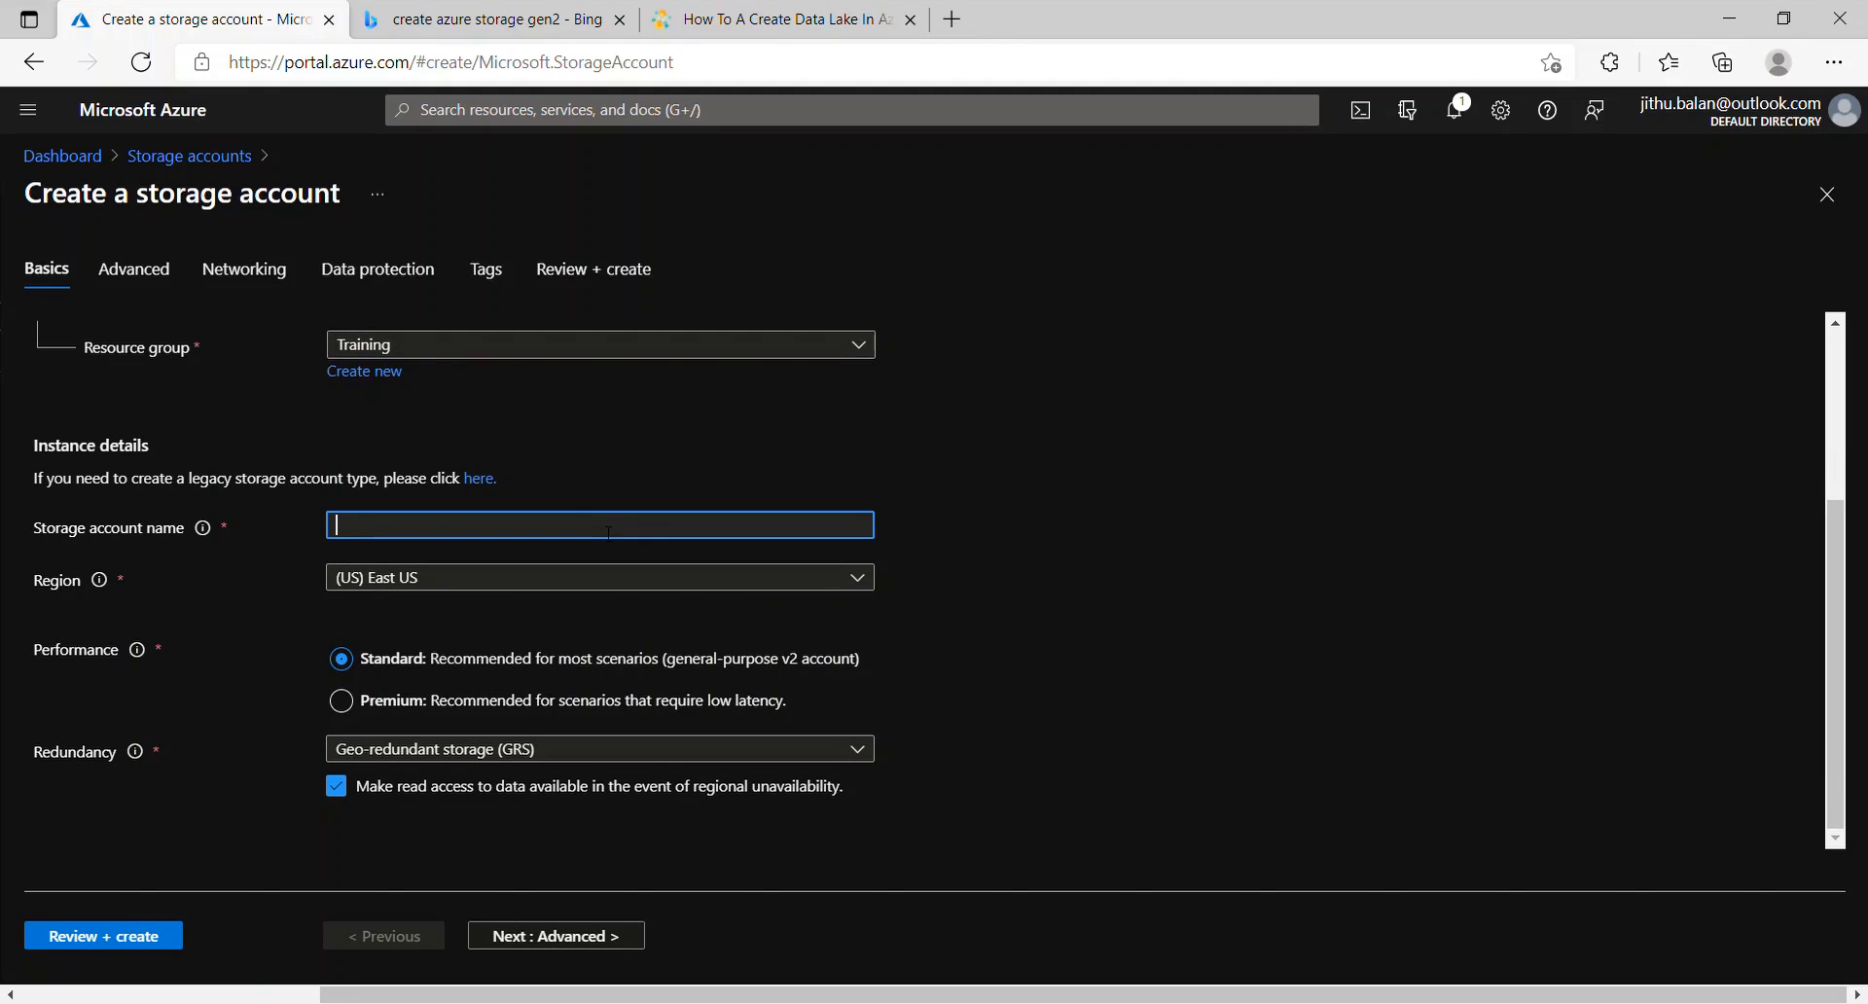
{"action": "type", "text": "kstraining"}
{"action": "left_click", "coordinate": [1082, 561]}
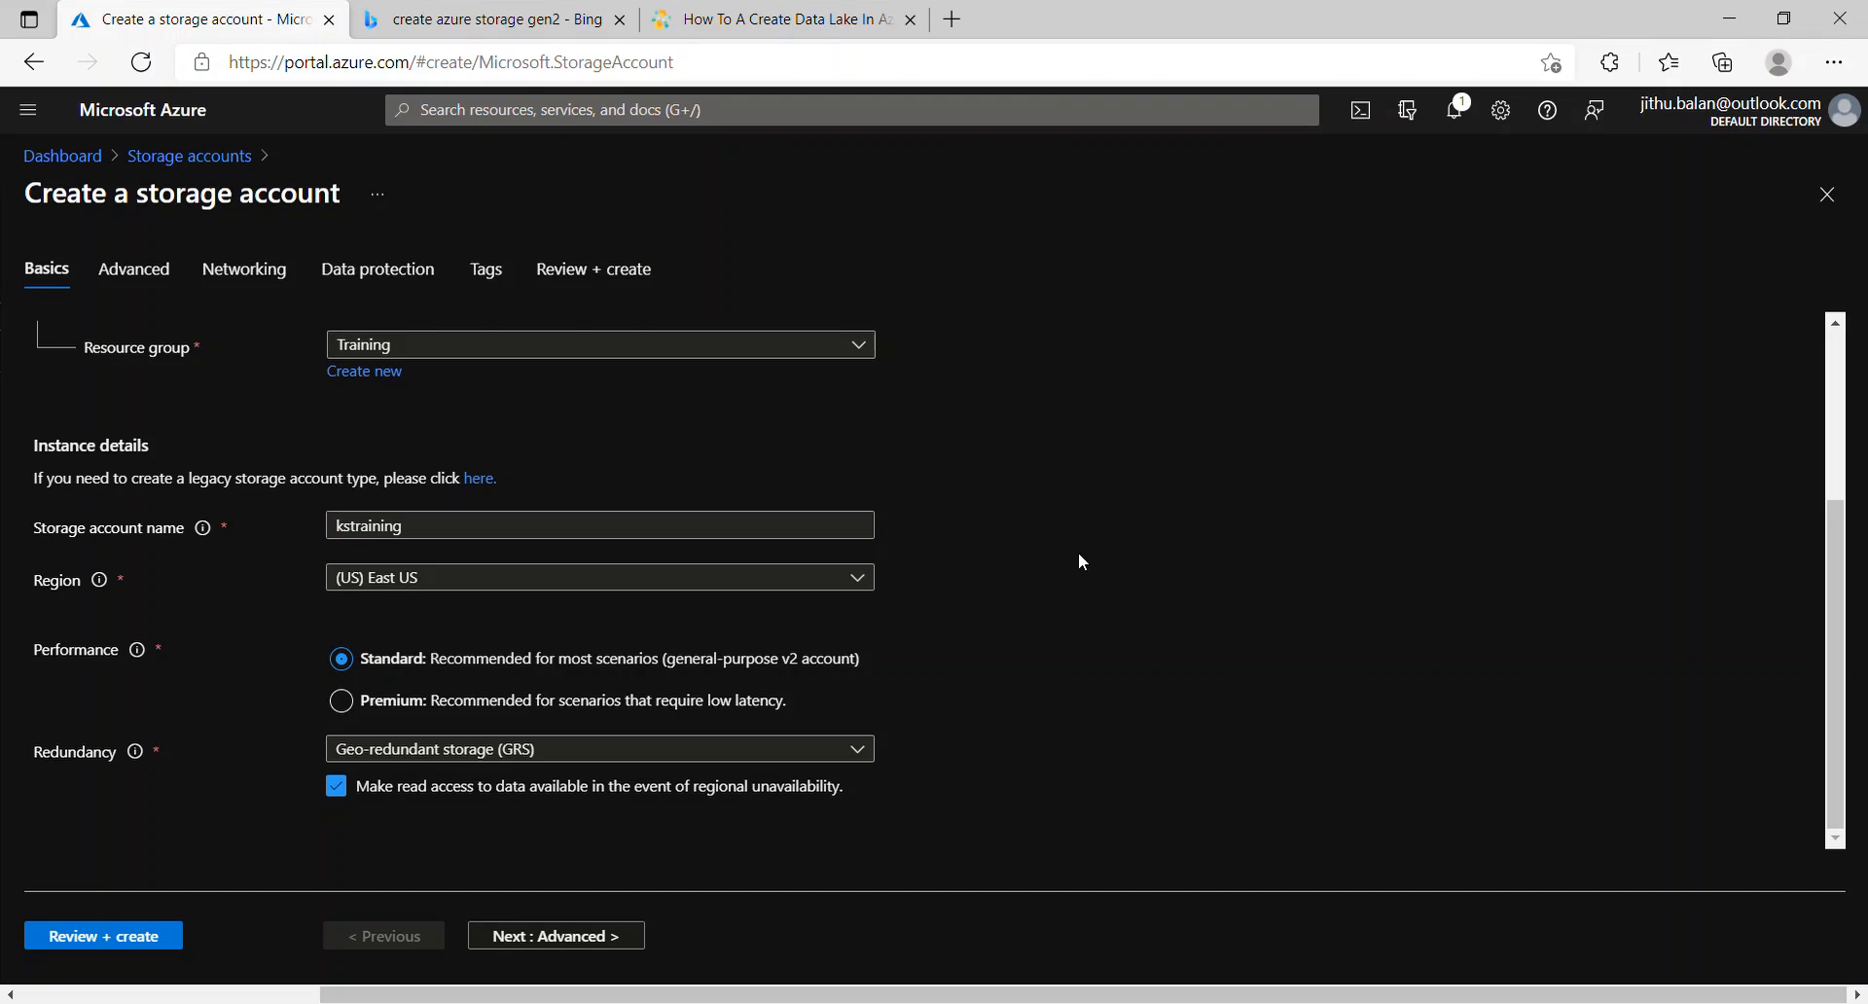
Step: On the Advanced settings, enable hierarchical namespace for Data Lake Storage Gen2
{"action": "left_click", "coordinate": [600, 939]}
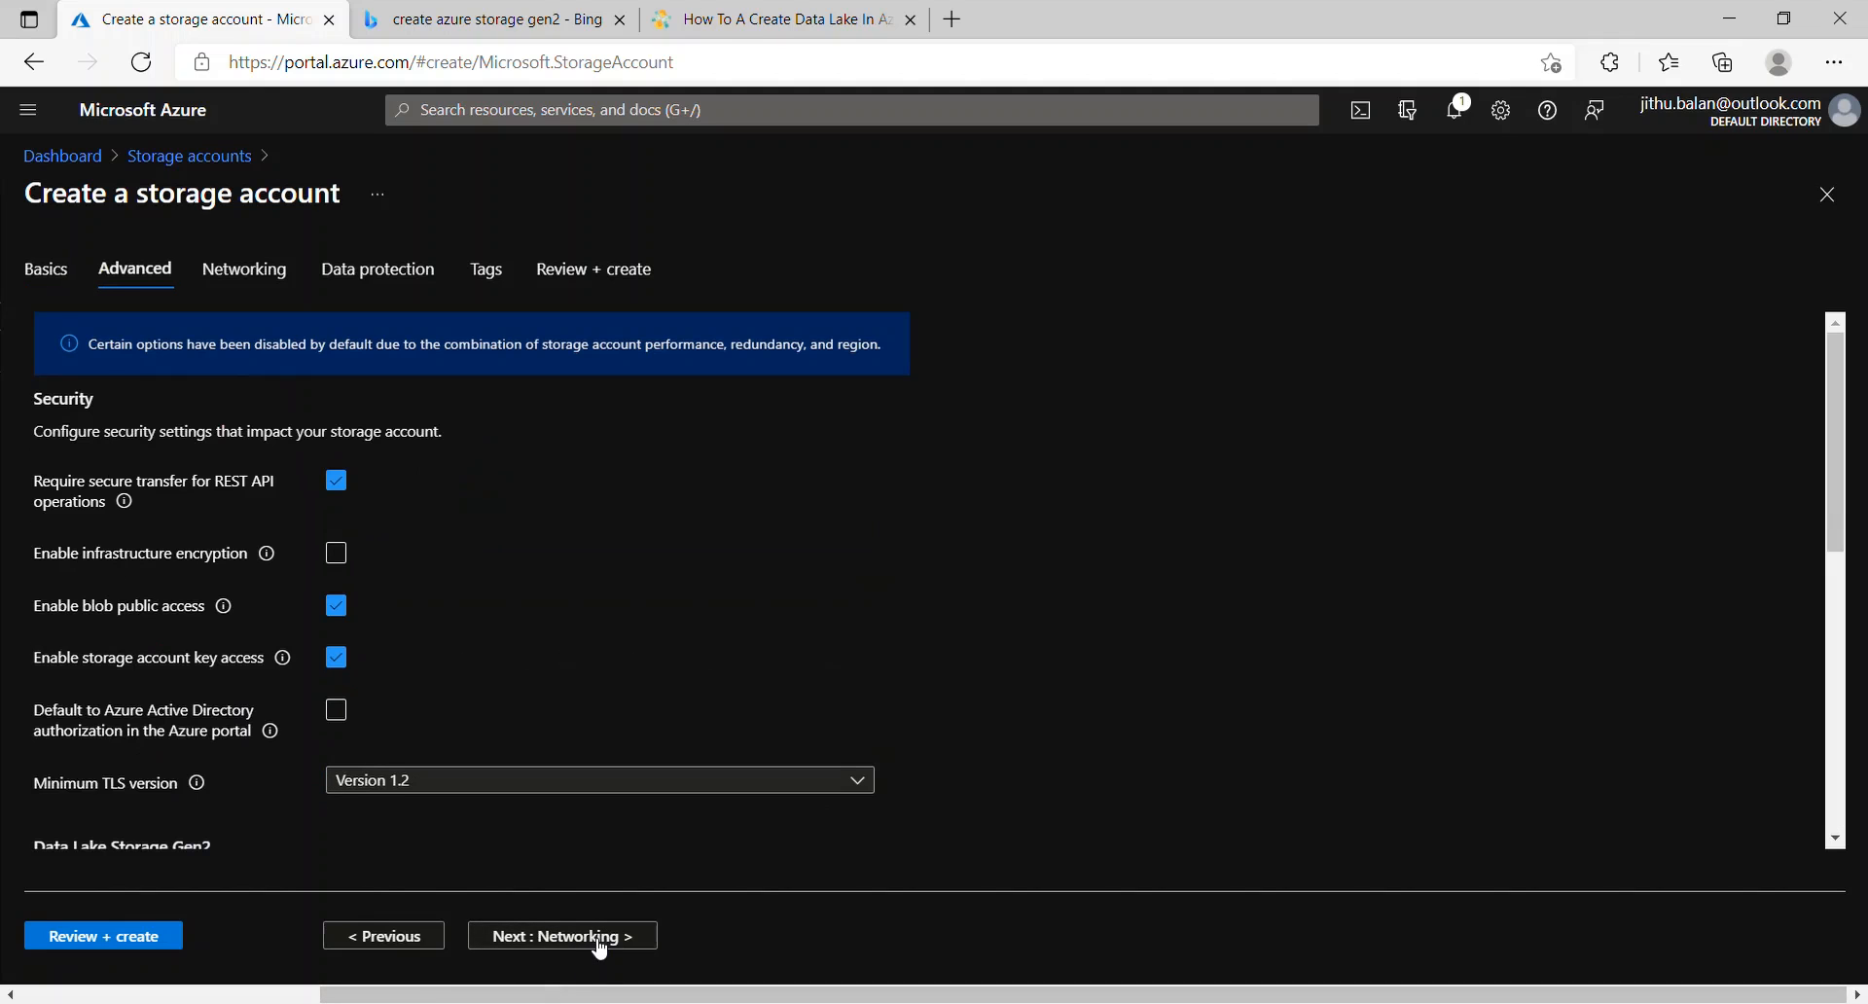
{"action": "scroll", "coordinate": [601, 948], "scroll_direction": "down", "scroll_amount": 2}
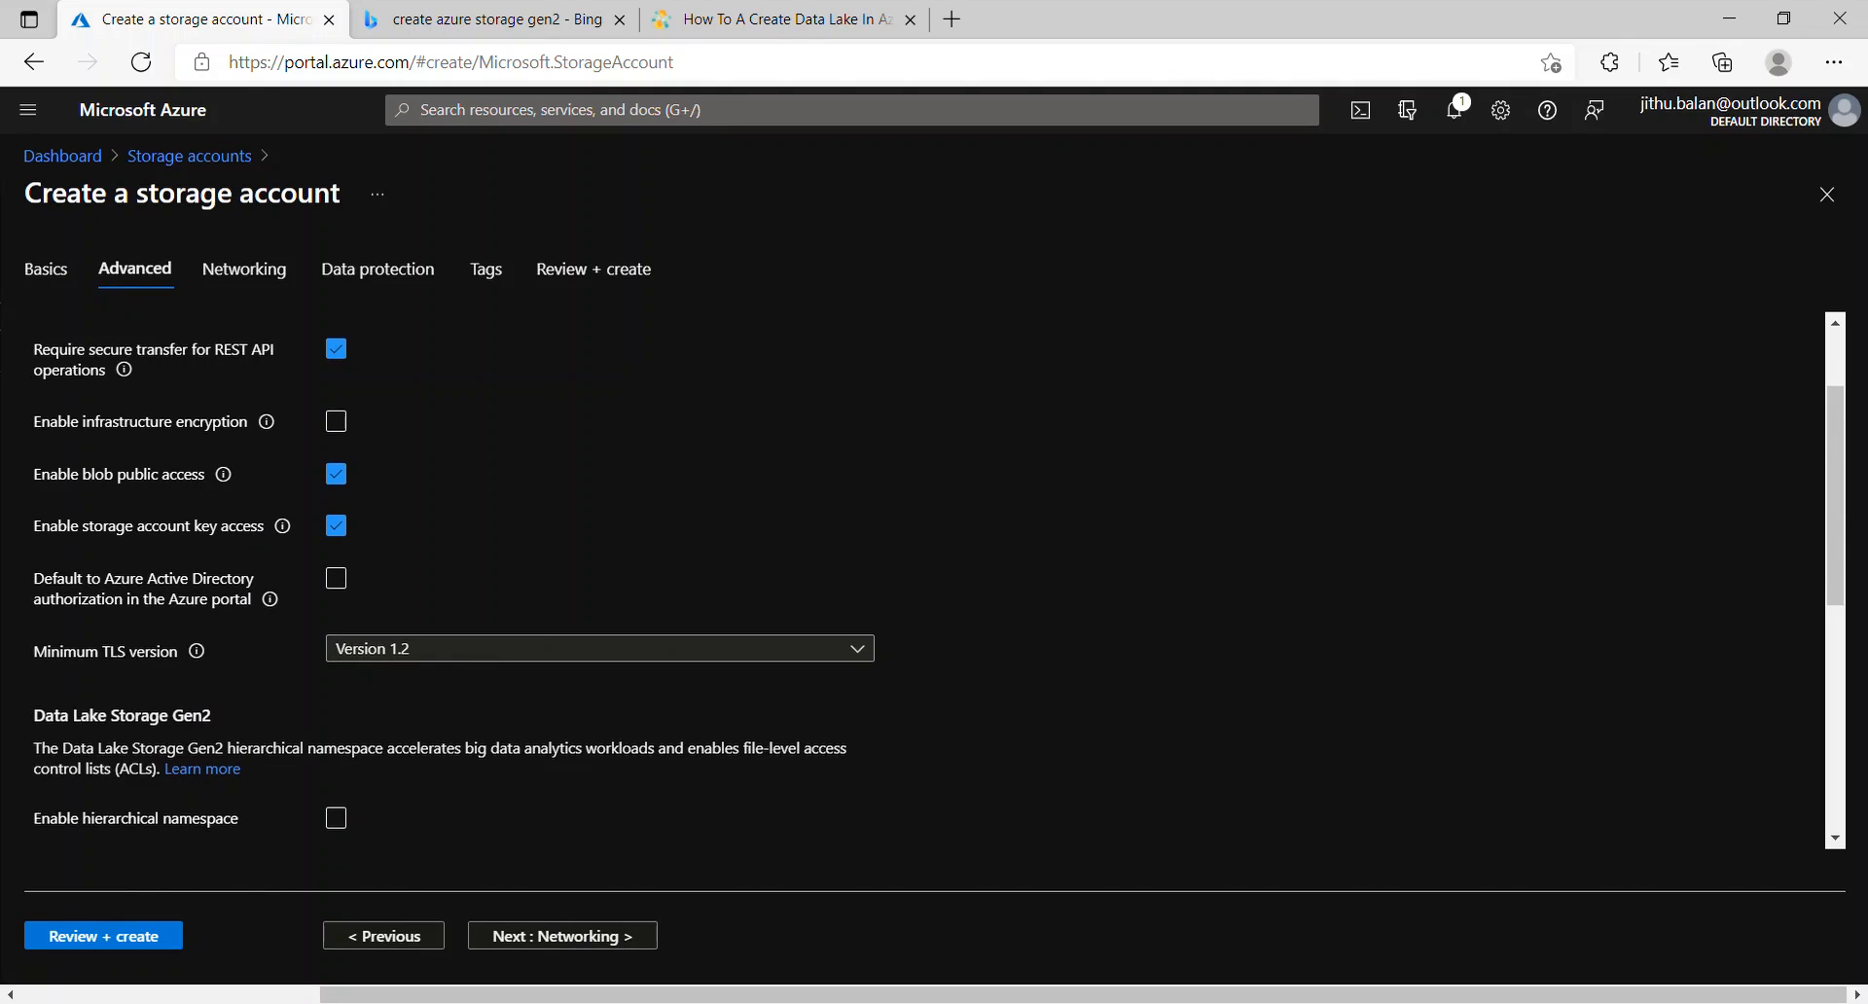
{"action": "scroll", "coordinate": [938, 580], "scroll_direction": "down", "scroll_amount": 1}
{"action": "scroll", "coordinate": [937, 580], "scroll_direction": "up", "scroll_amount": 2}
{"action": "scroll", "coordinate": [938, 580], "scroll_direction": "down", "scroll_amount": 2}
{"action": "scroll", "coordinate": [938, 580], "scroll_direction": "down", "scroll_amount": 2}
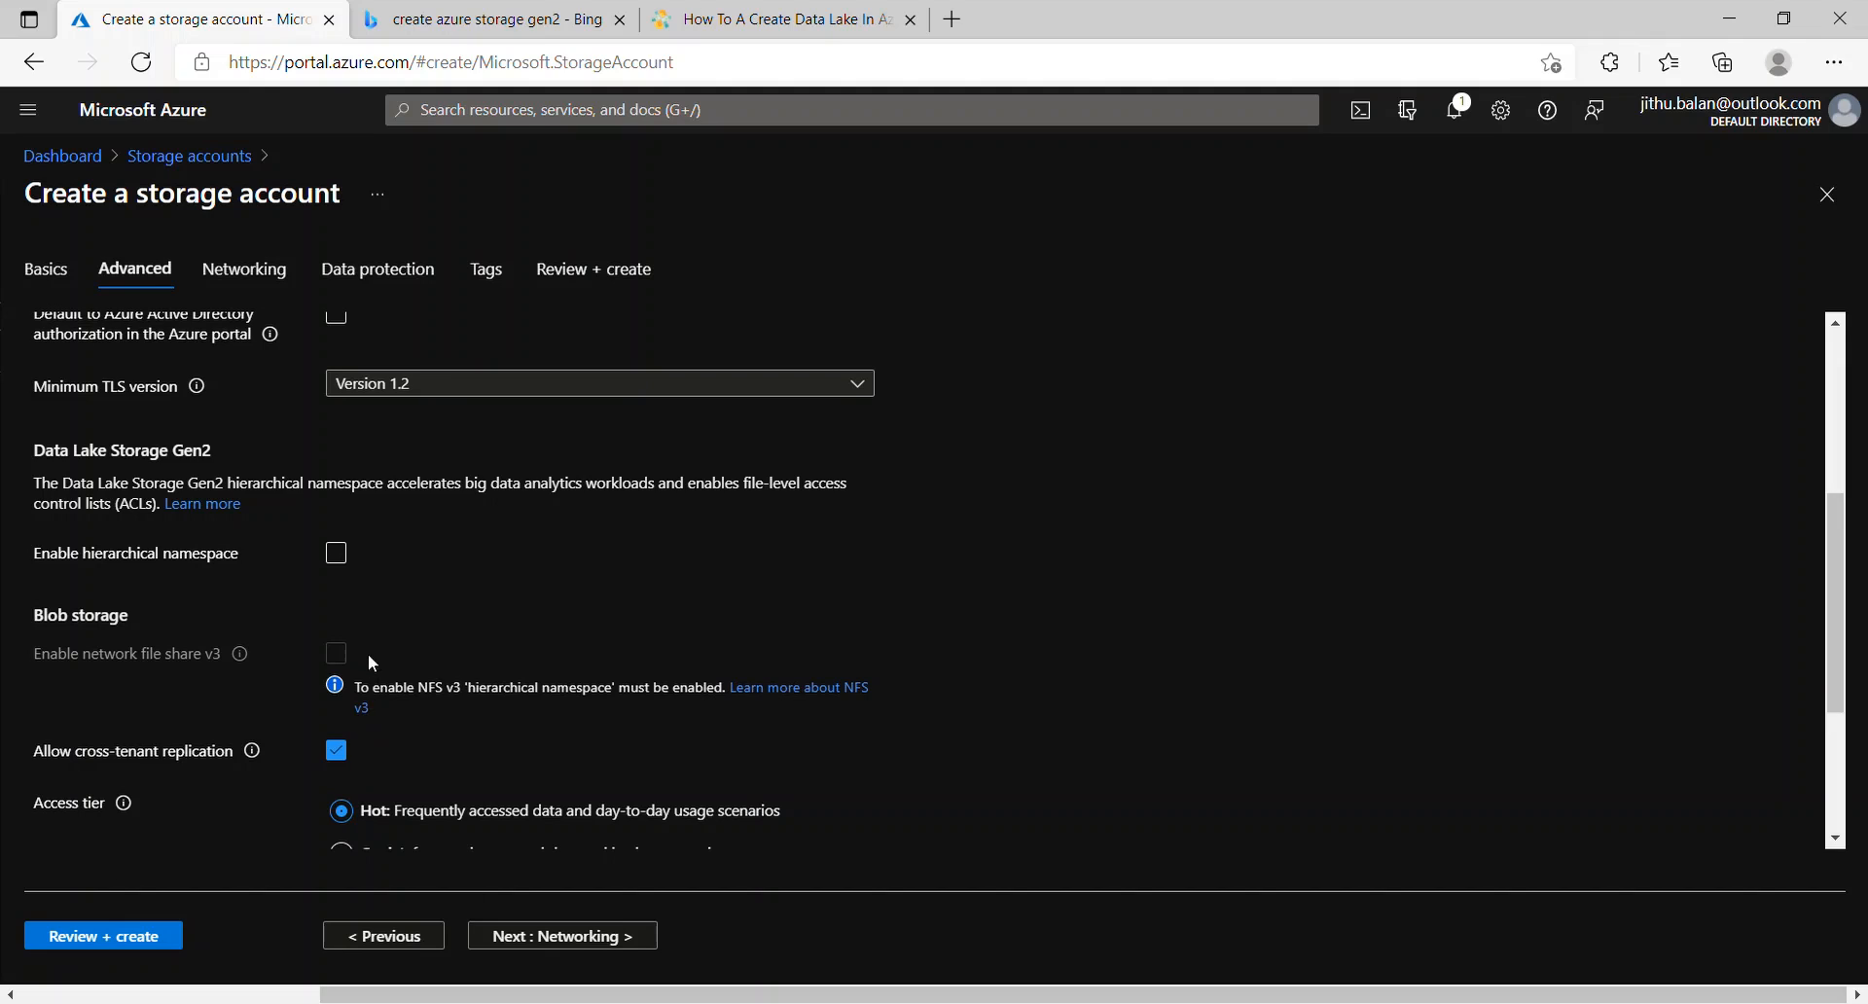
{"action": "left_click", "coordinate": [352, 561]}
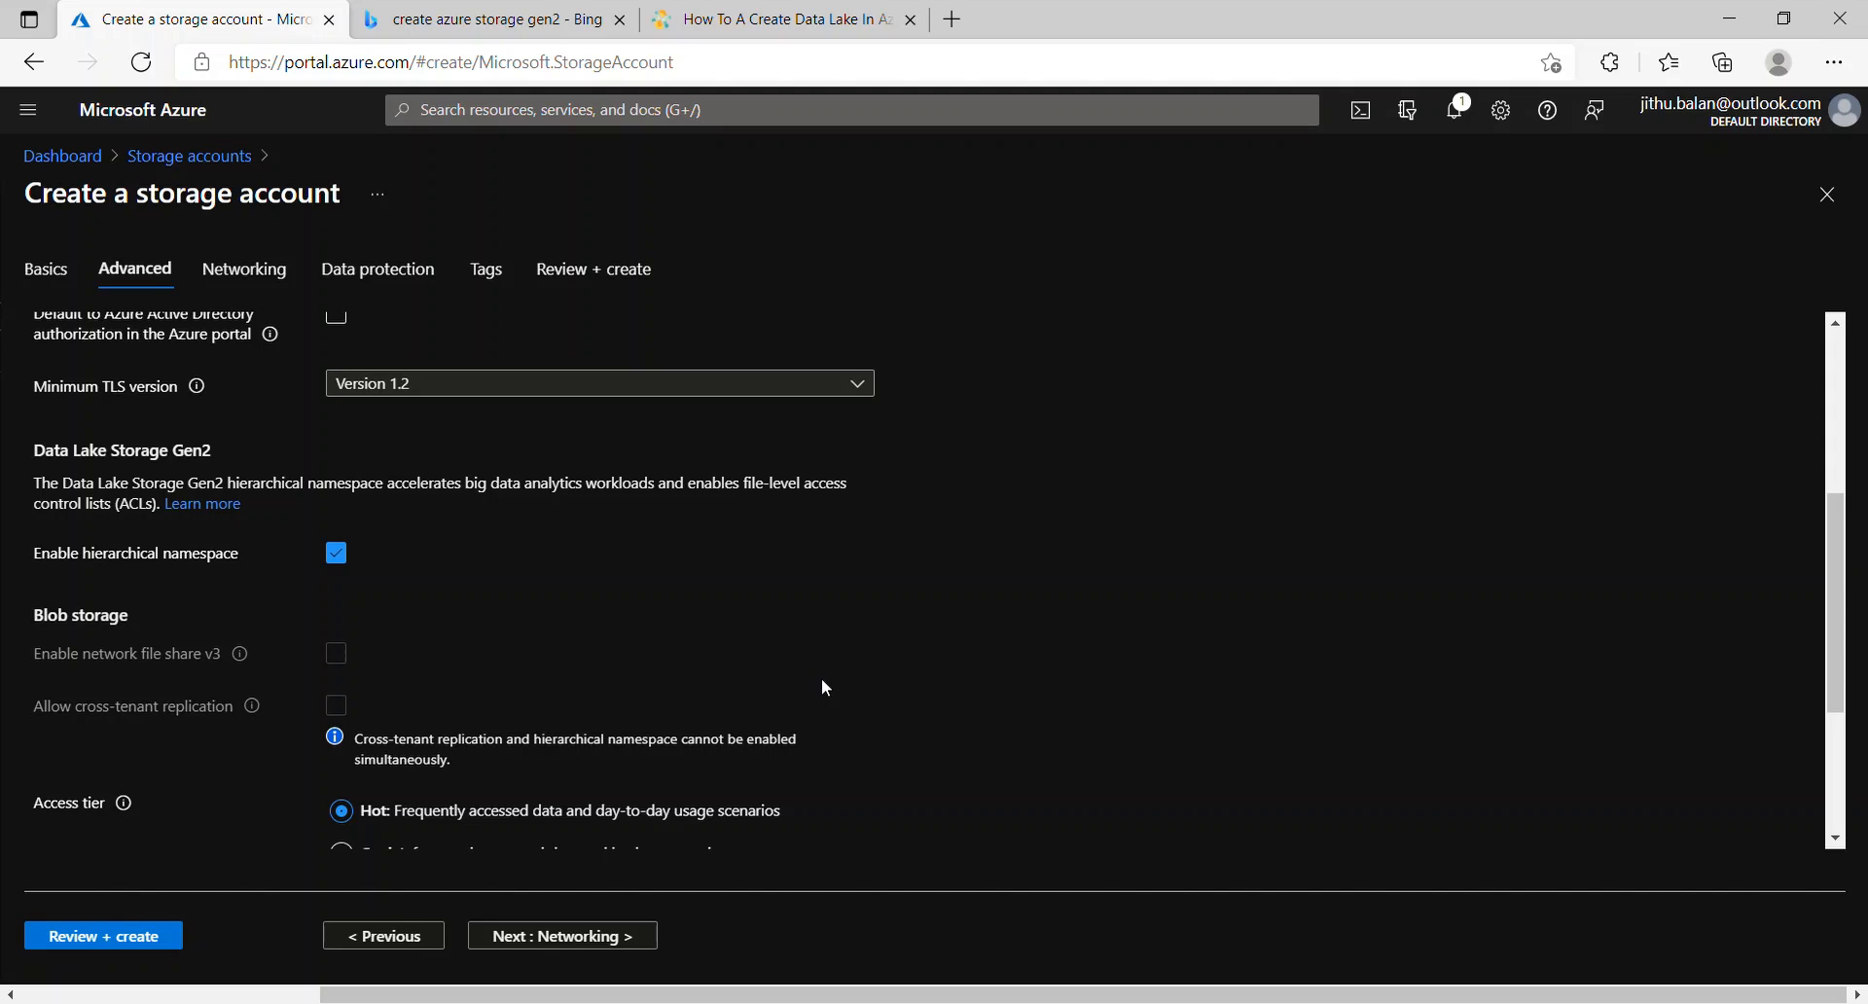
{"action": "scroll", "coordinate": [825, 688], "scroll_direction": "up", "scroll_amount": 3}
{"action": "scroll", "coordinate": [825, 688], "scroll_direction": "down", "scroll_amount": 3}
{"action": "scroll", "coordinate": [934, 579], "scroll_direction": "down", "scroll_amount": 2}
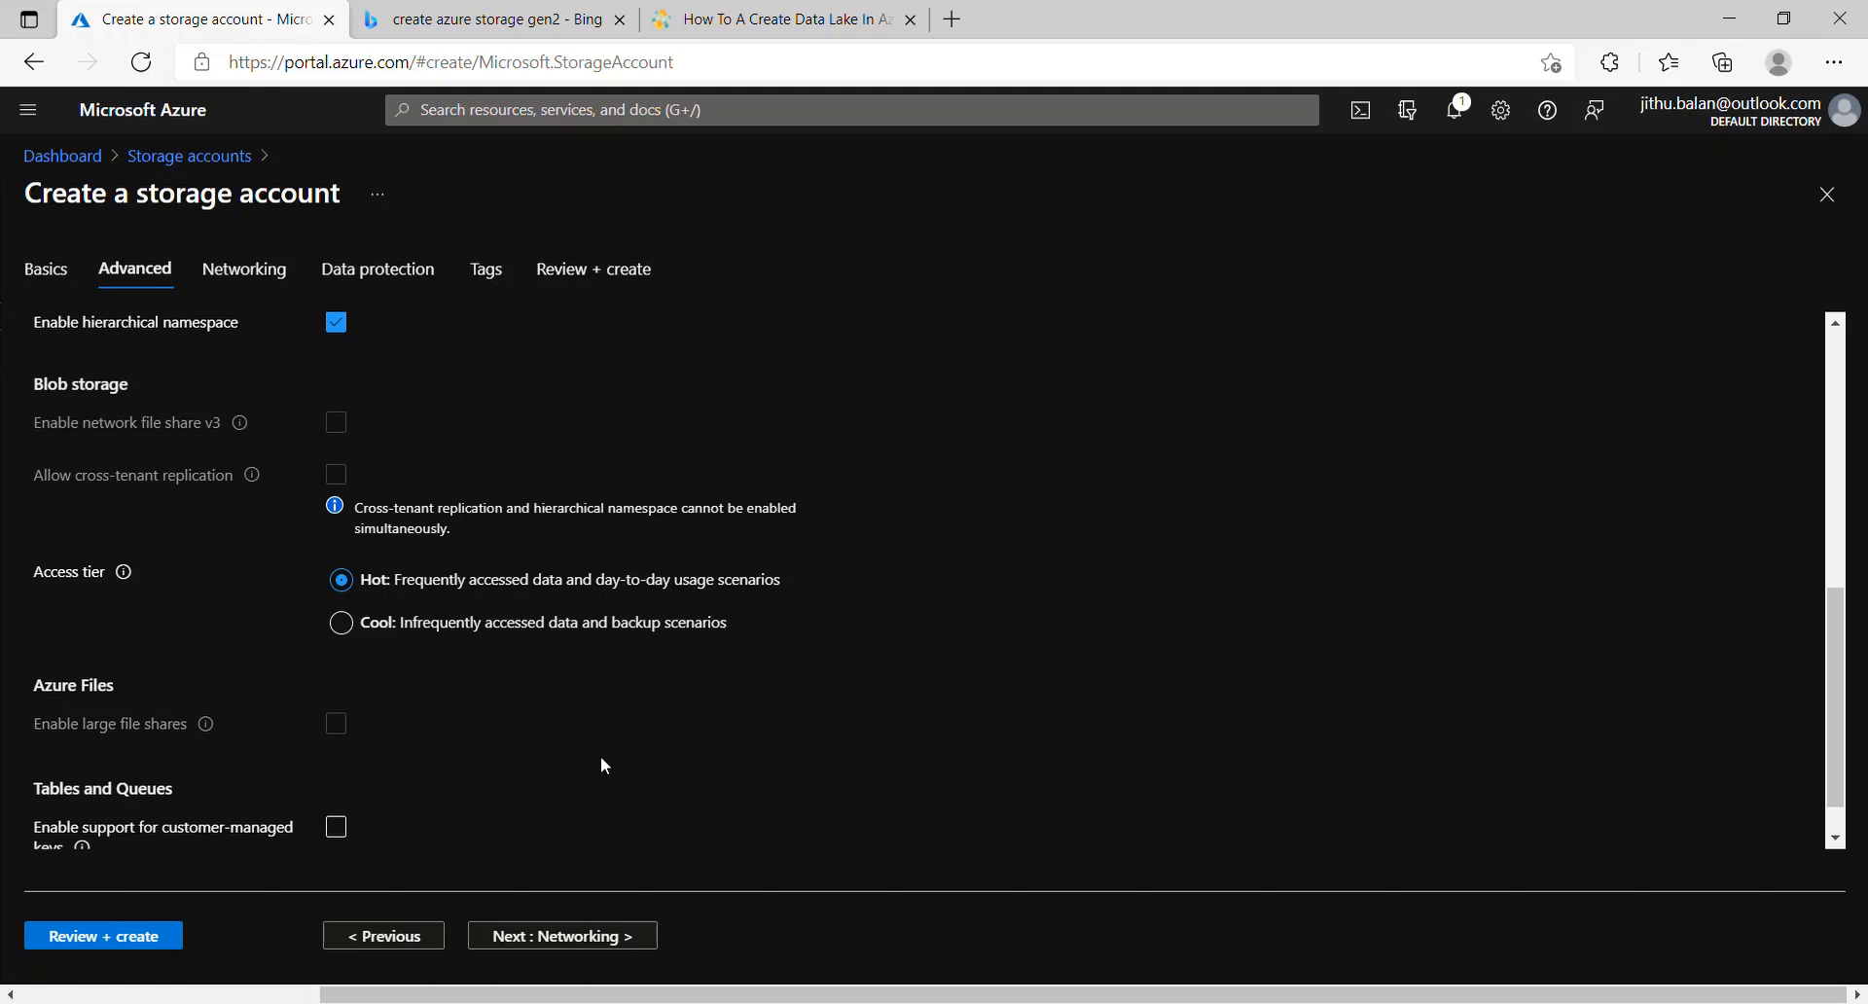
Step: Move to Networking, keeping public endpoint (all networks) and Microsoft network routing
{"action": "scroll", "coordinate": [601, 759], "scroll_direction": "down", "scroll_amount": 1}
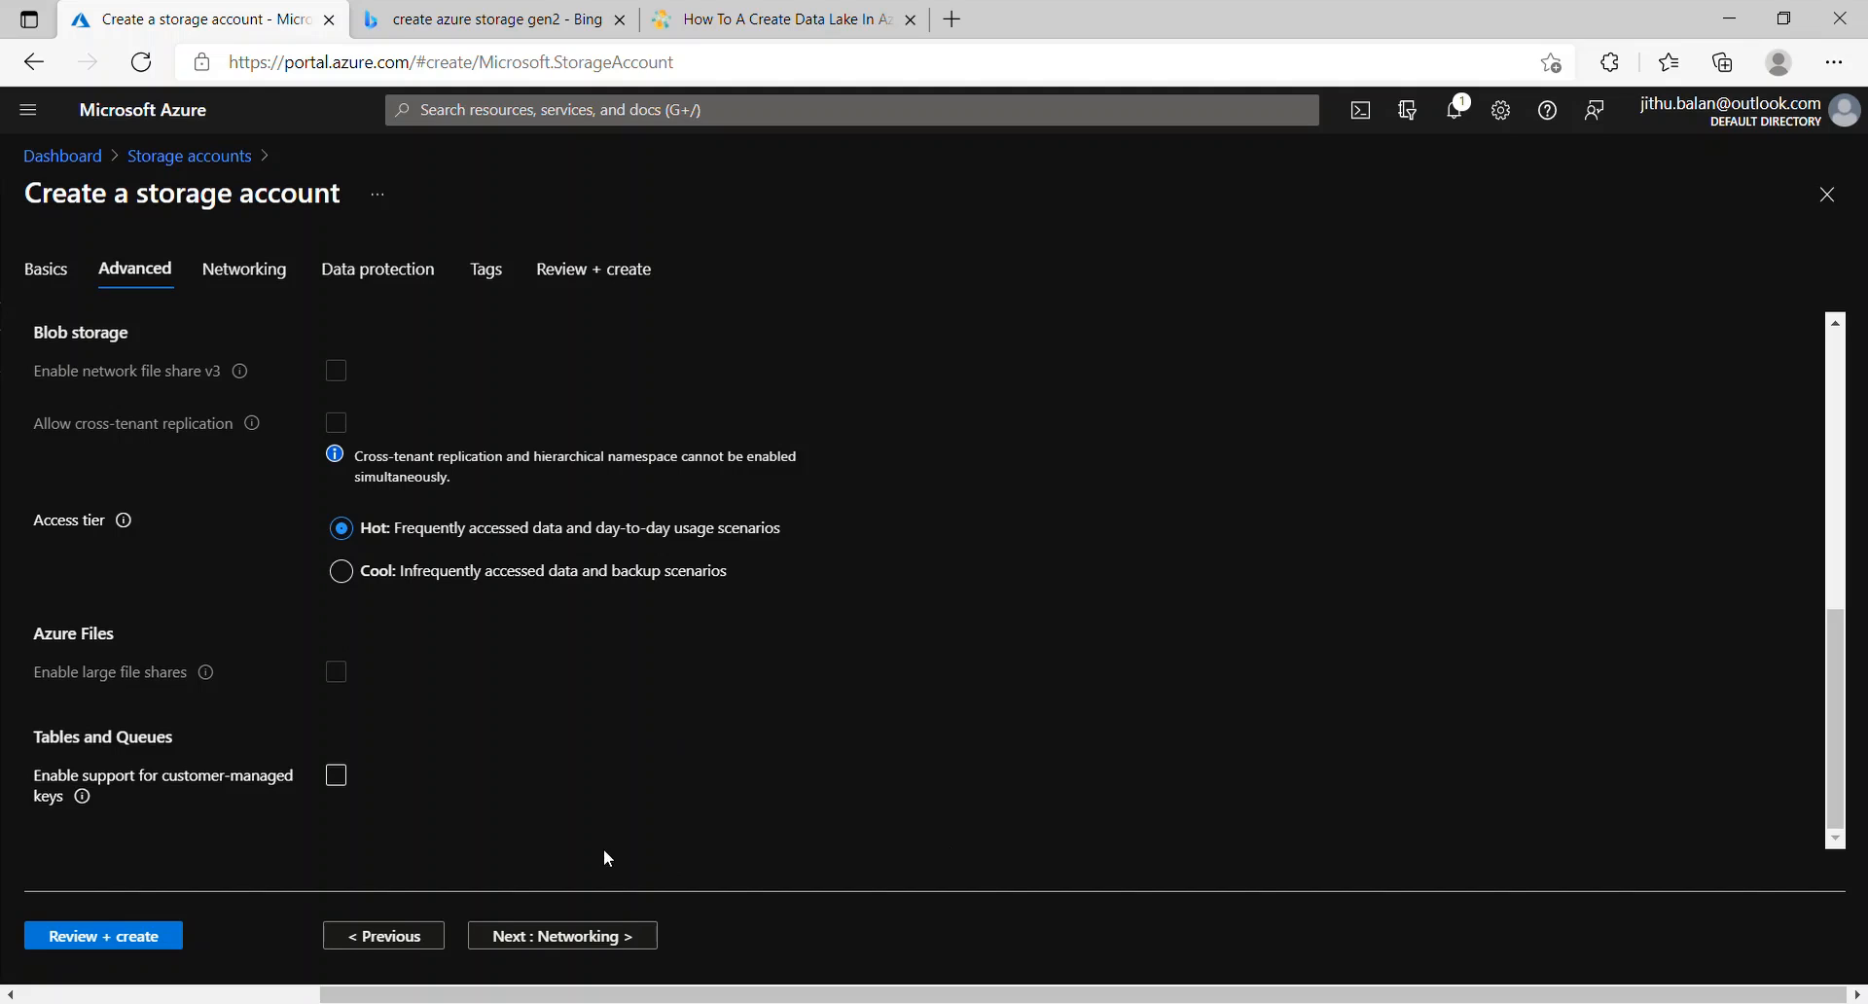
{"action": "left_click", "coordinate": [597, 934]}
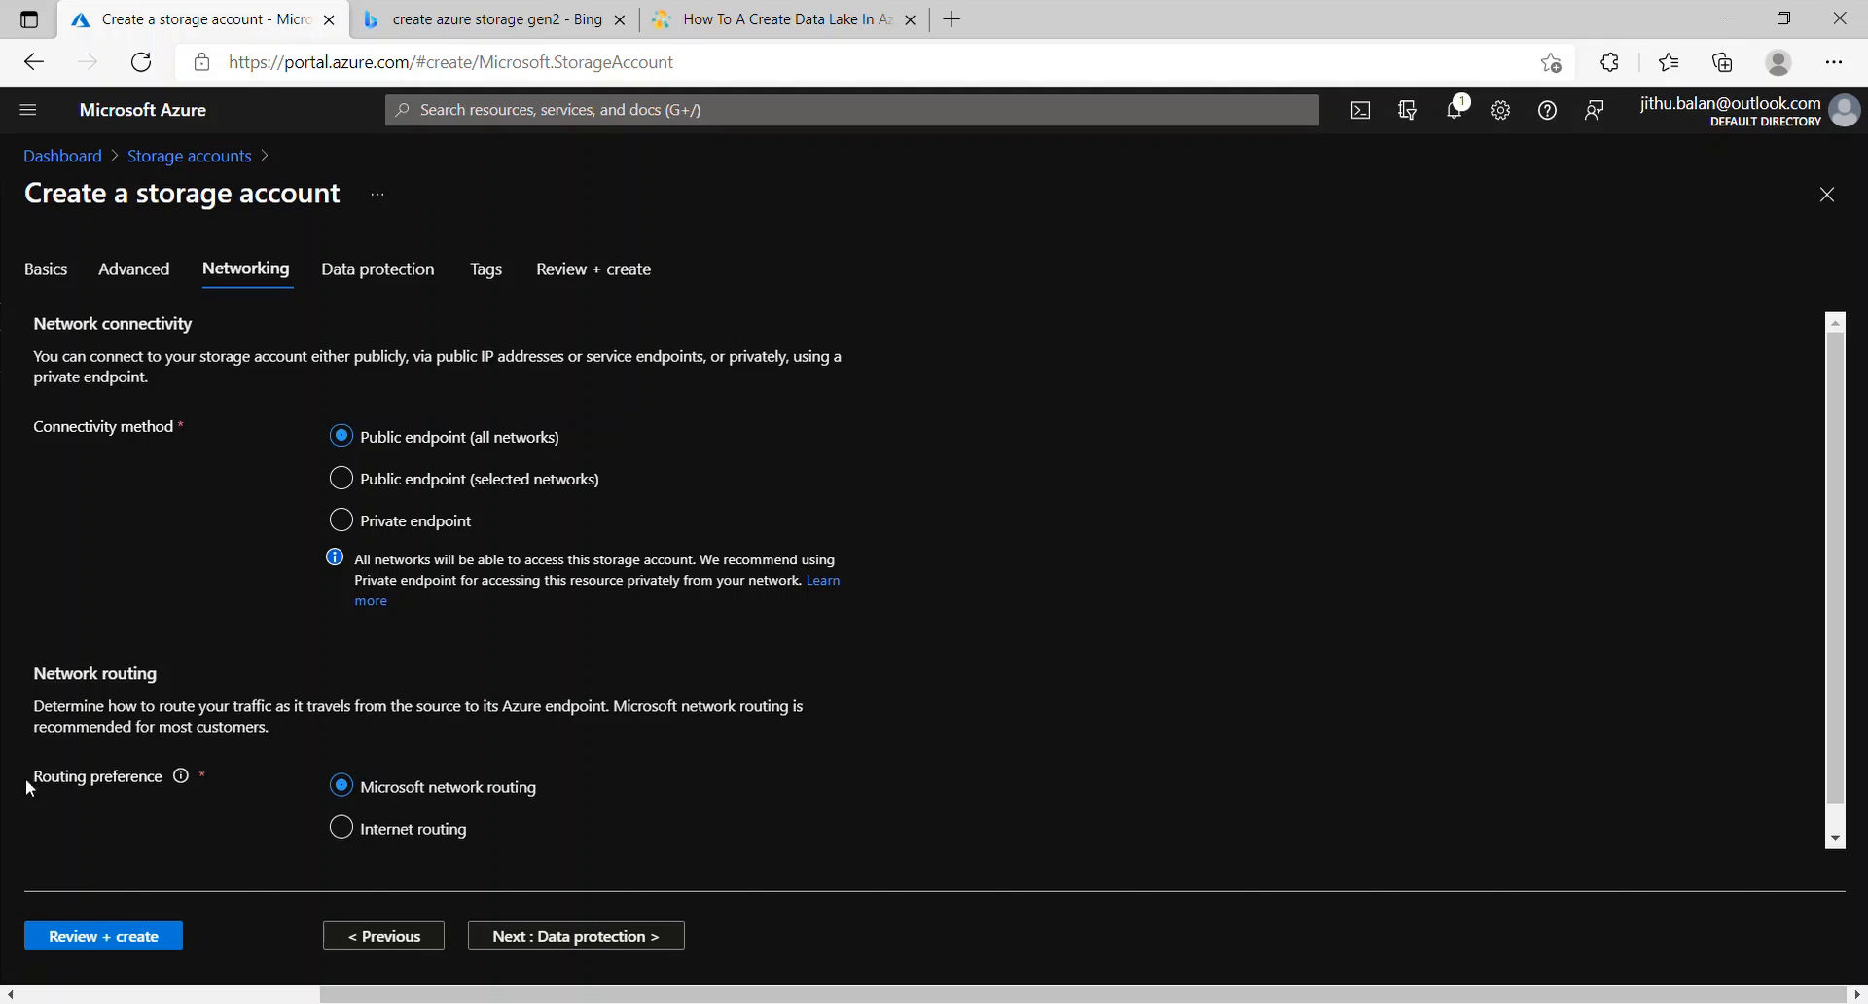
{"action": "scroll", "coordinate": [210, 830], "scroll_direction": "down", "scroll_amount": 1}
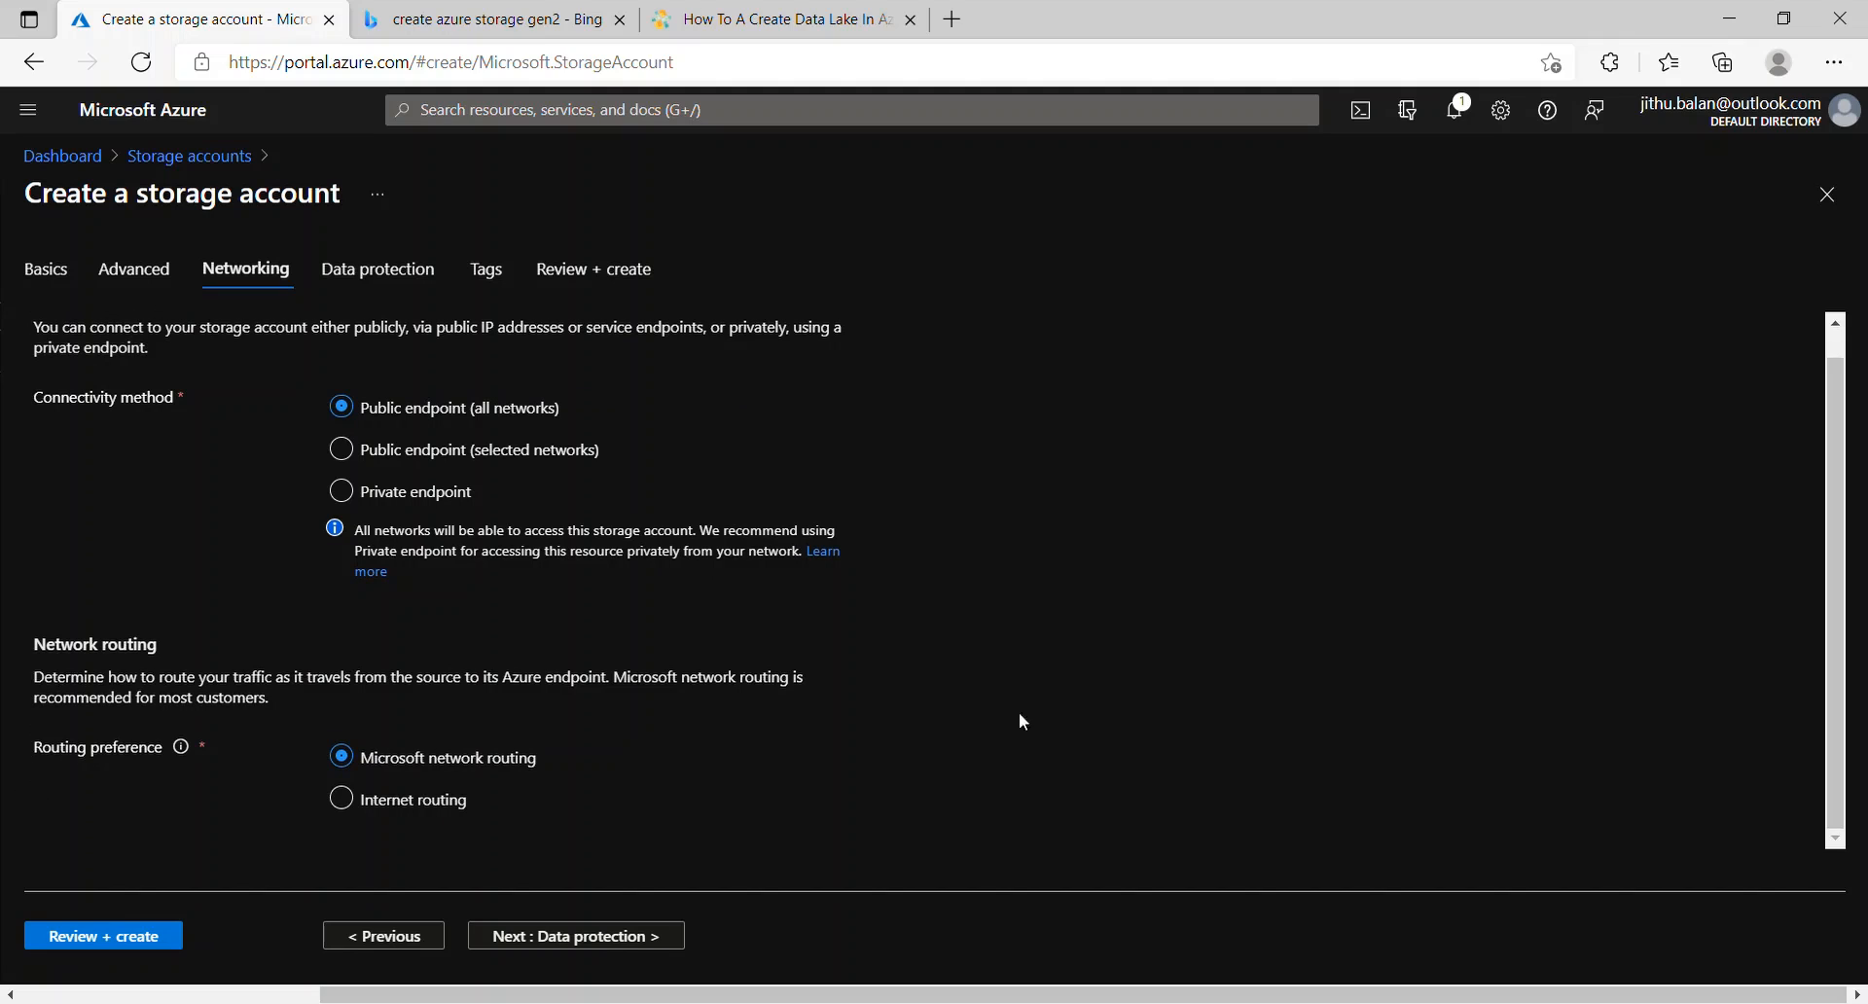
Step: Disable soft delete for containers and file shares in Data protection
{"action": "left_click", "coordinate": [612, 939]}
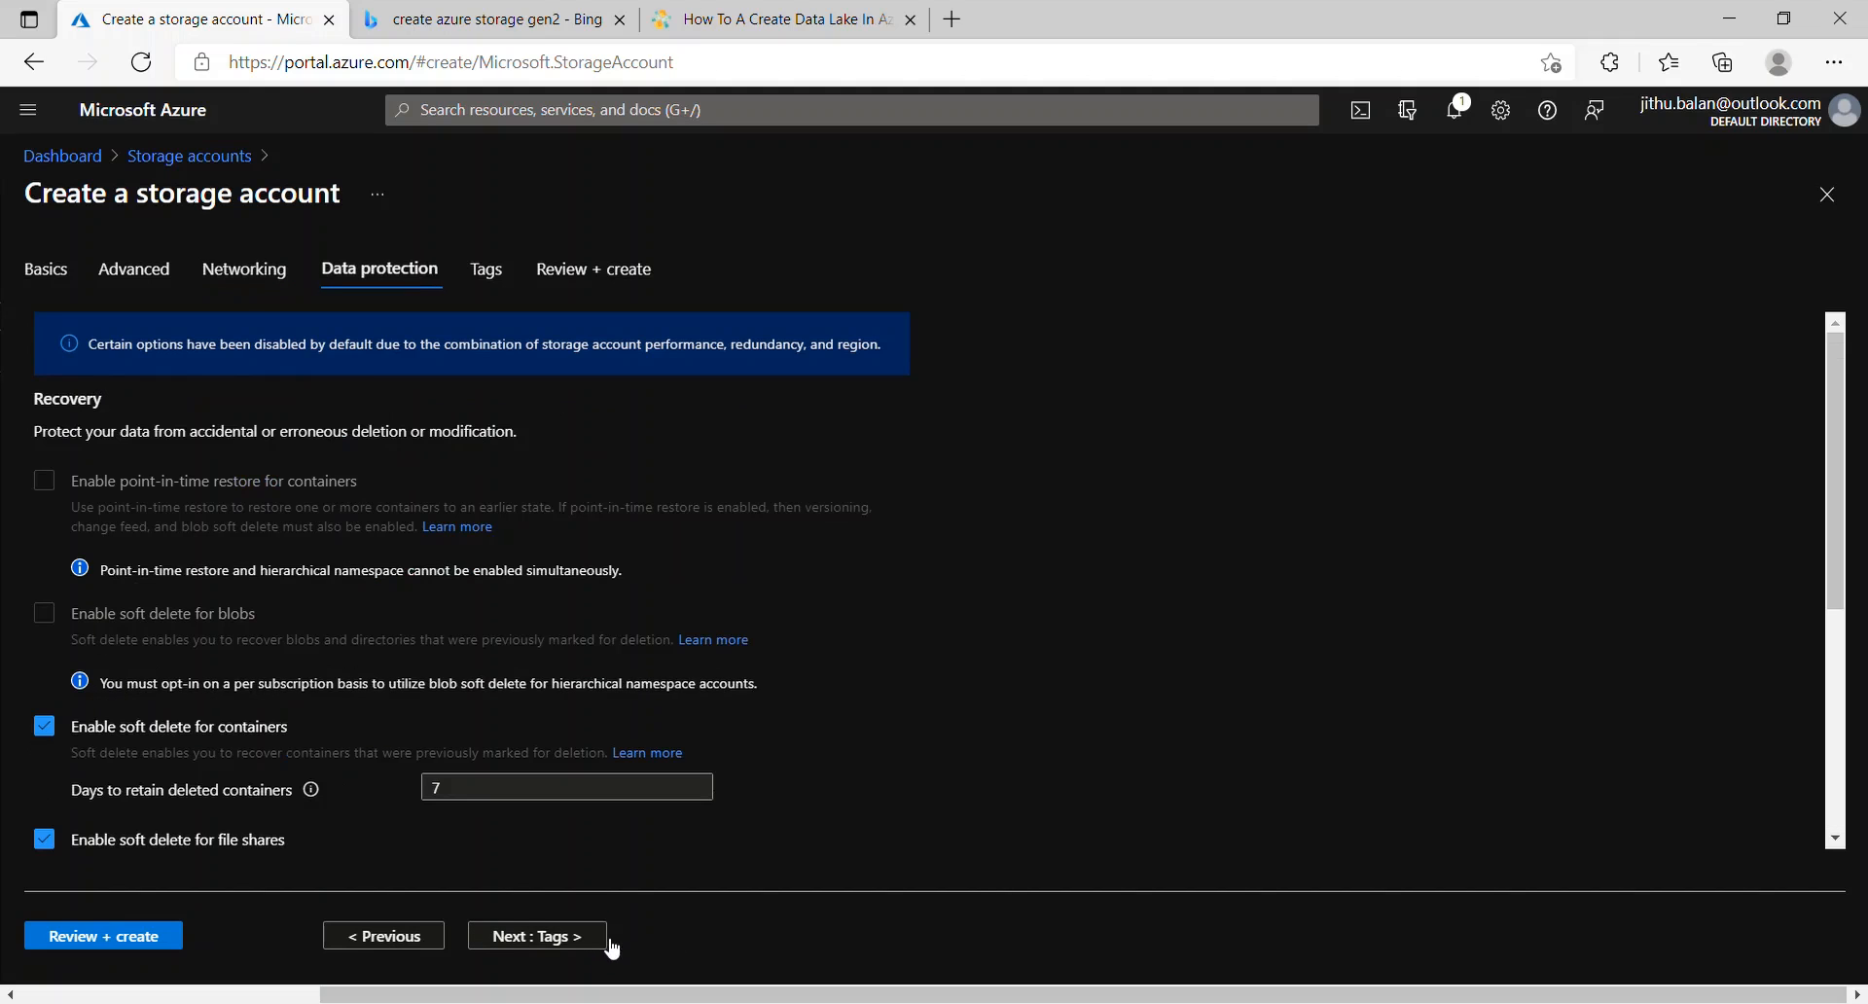
{"action": "scroll", "coordinate": [1365, 493], "scroll_direction": "down", "scroll_amount": 3}
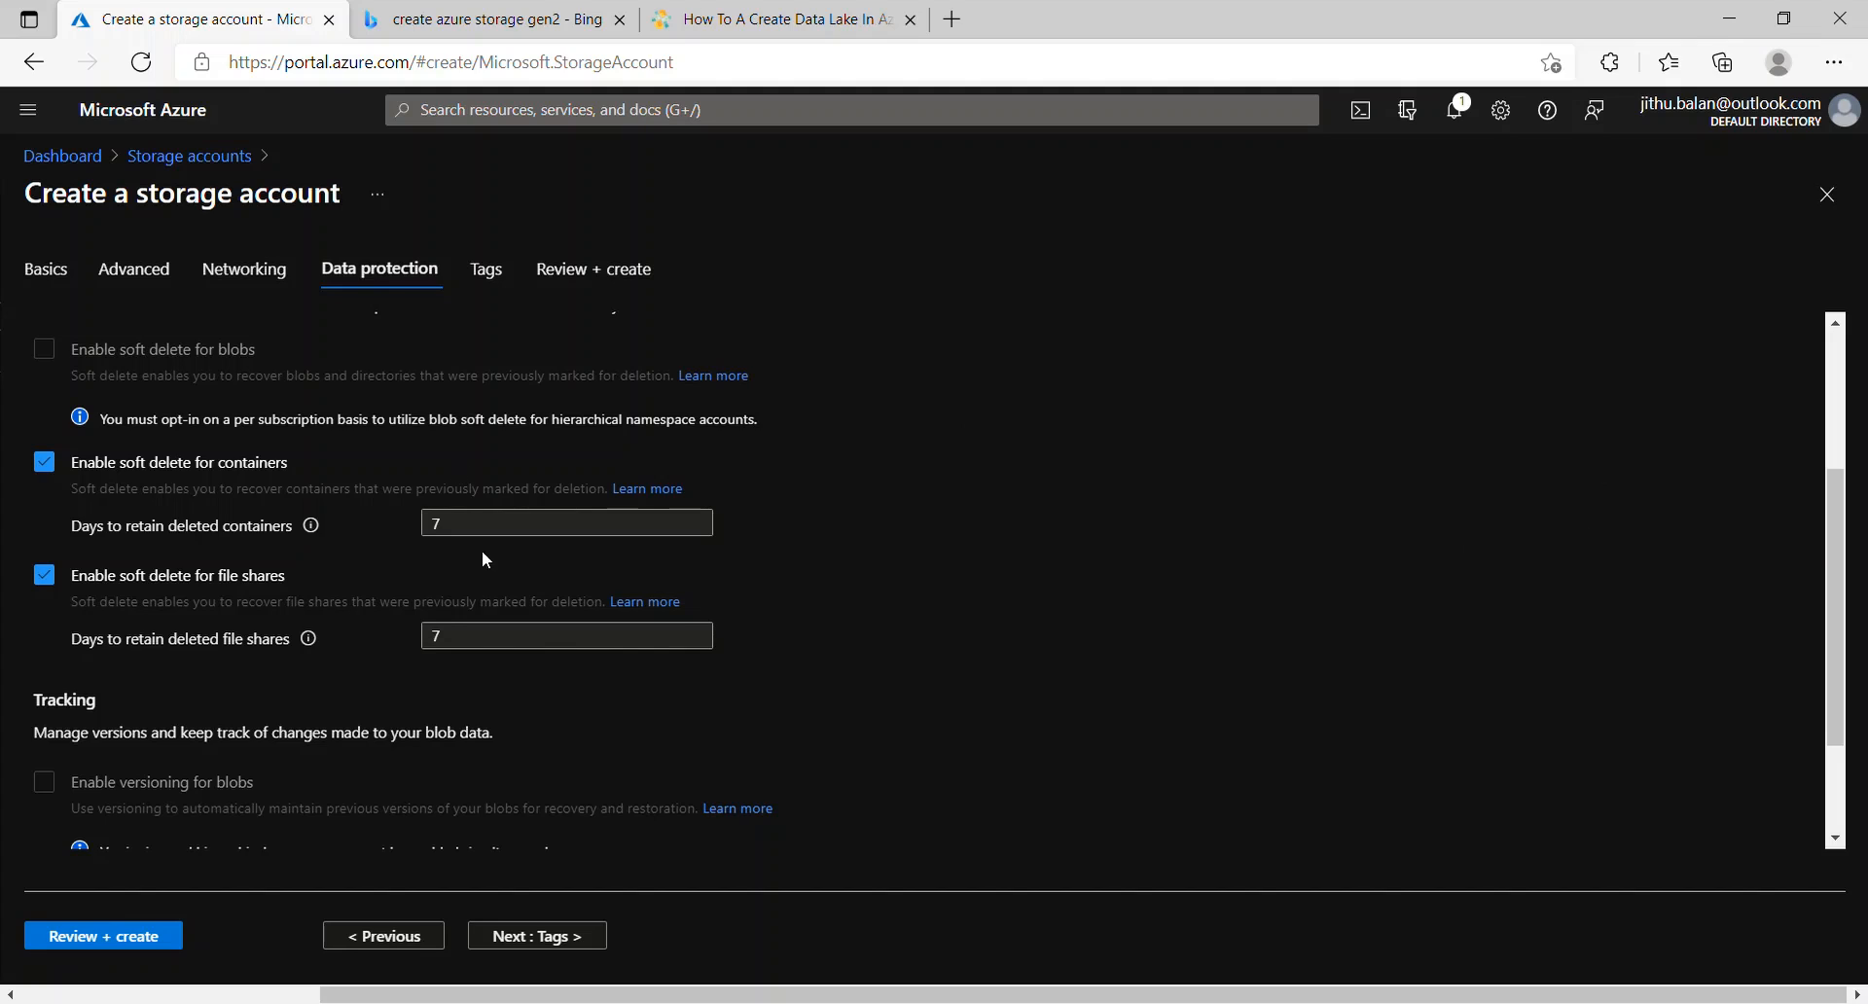
{"action": "left_click", "coordinate": [45, 463]}
{"action": "left_click", "coordinate": [45, 533]}
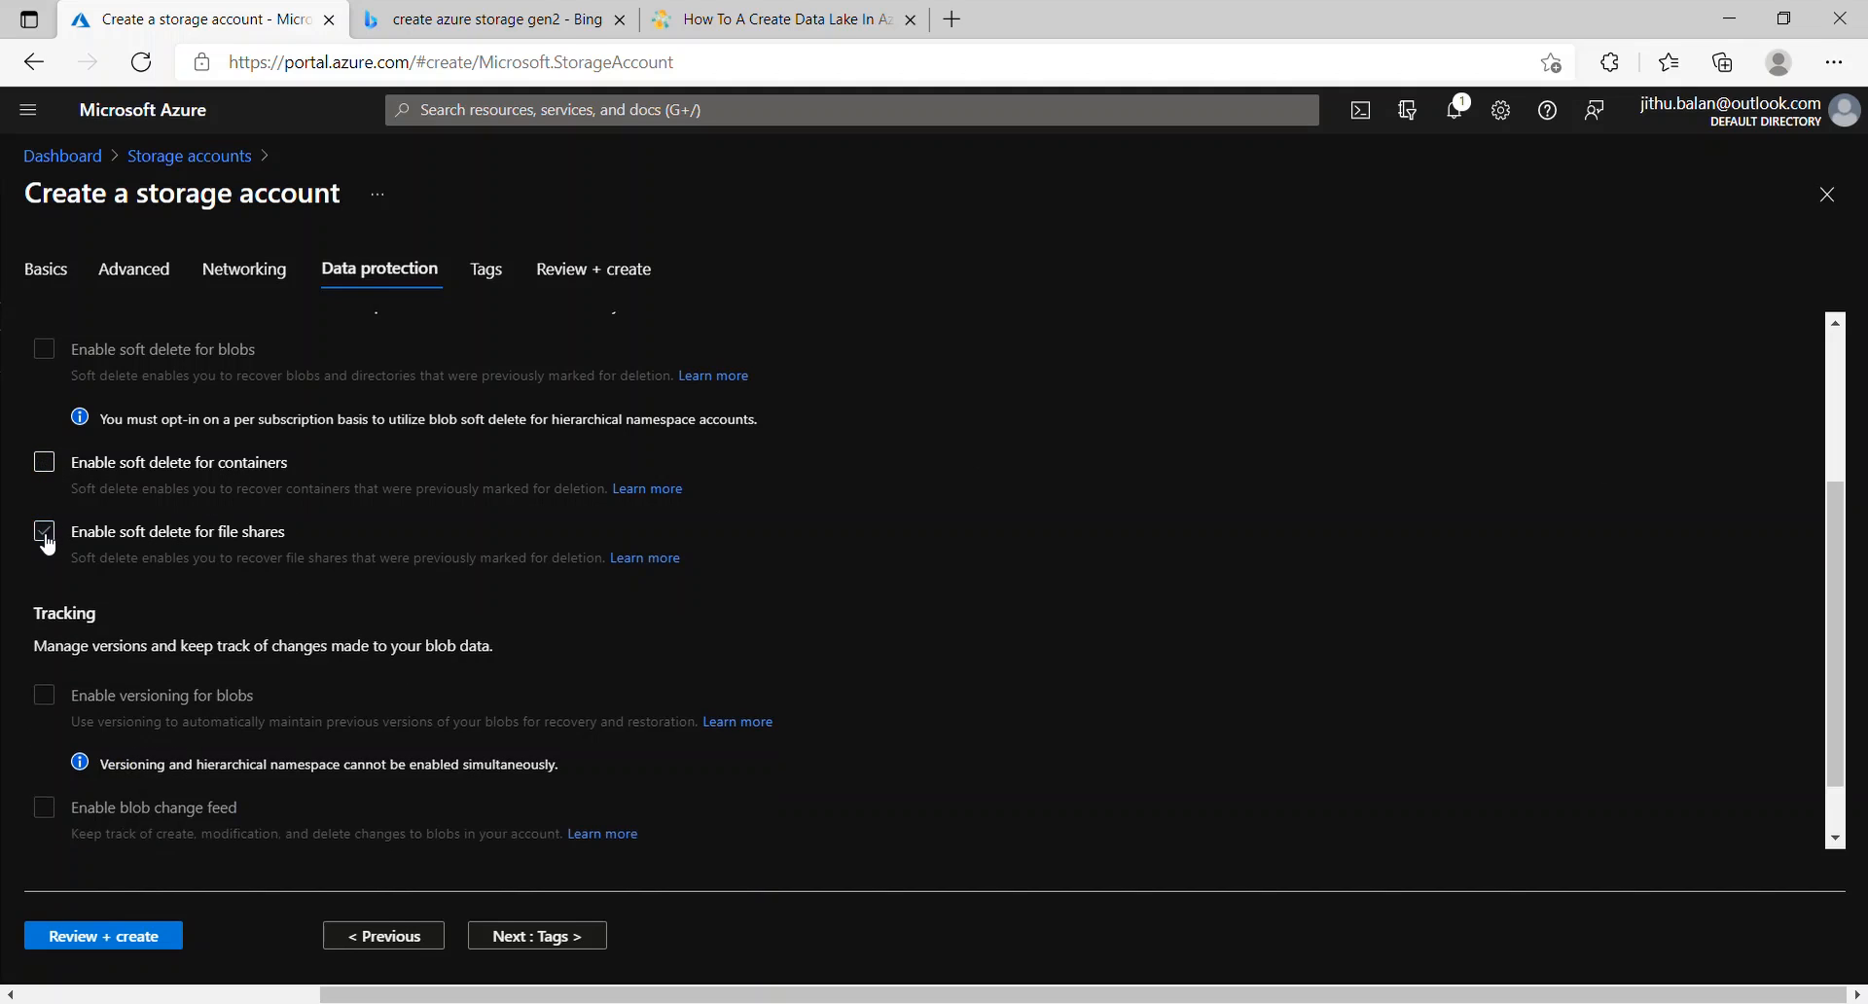
{"action": "scroll", "coordinate": [1017, 749], "scroll_direction": "down", "scroll_amount": 1}
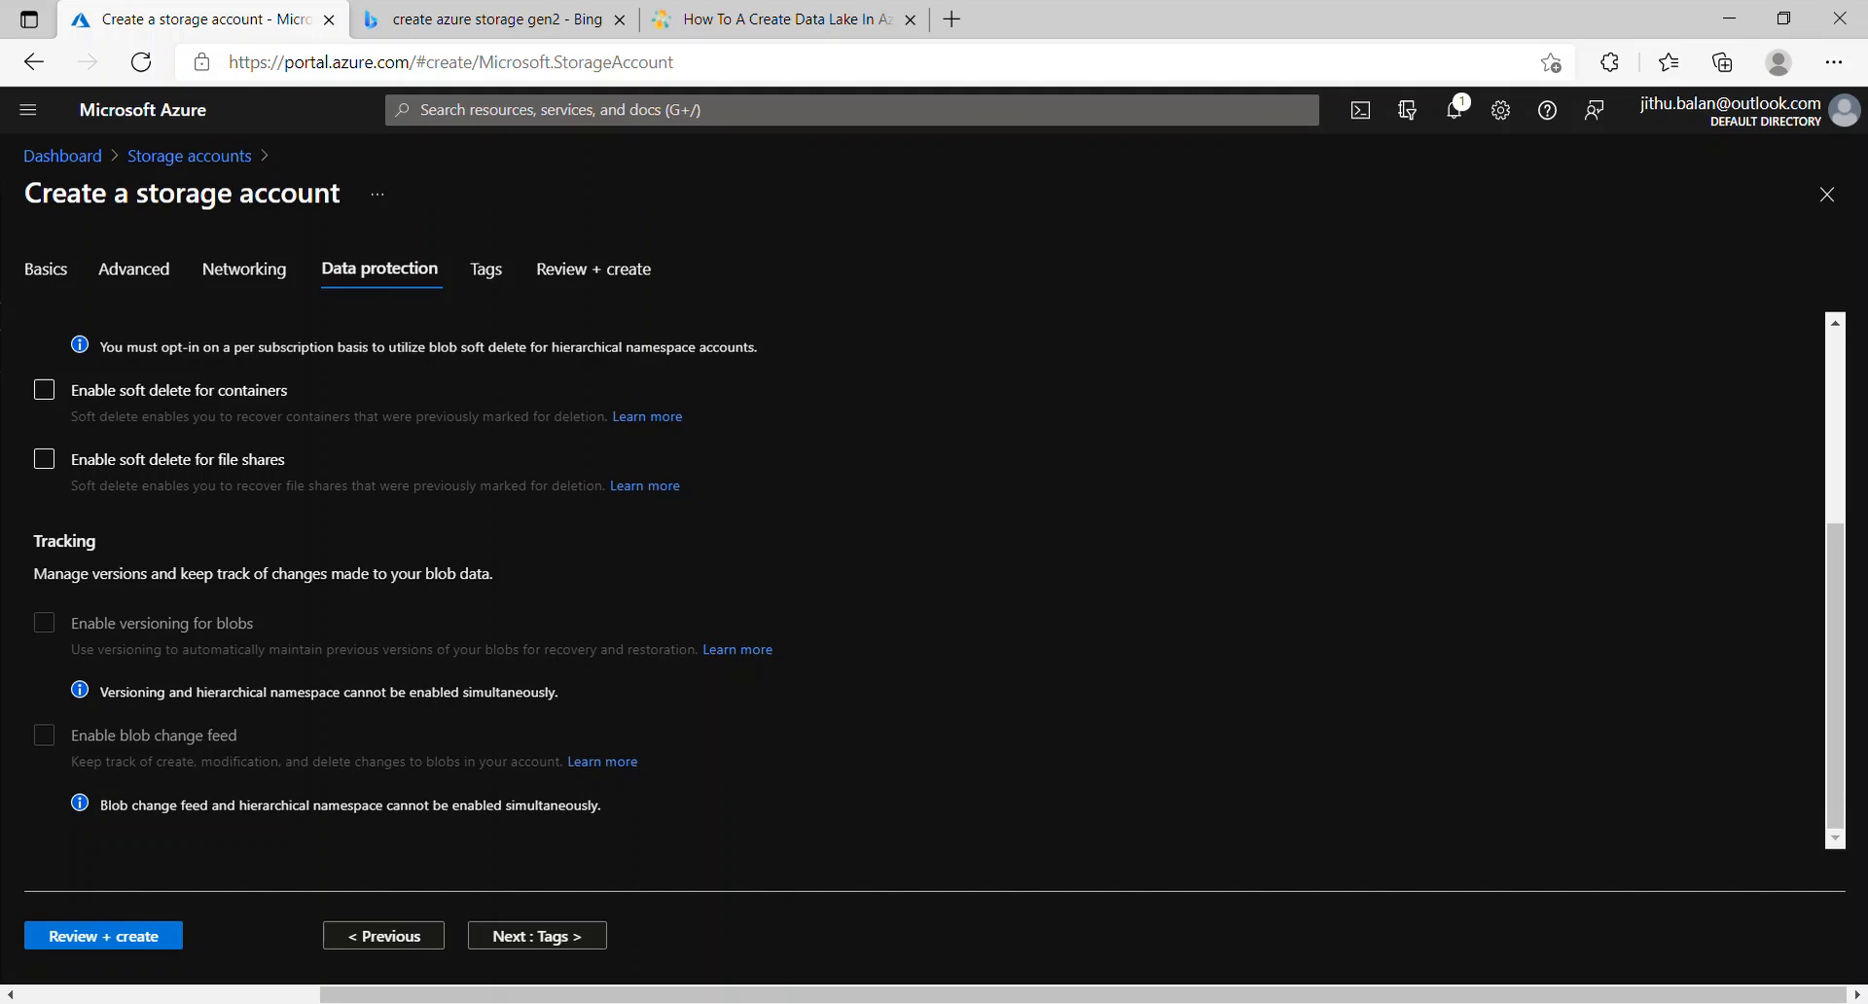
Step: Add a tag named 'training' to the storage account
{"action": "left_click", "coordinate": [584, 937]}
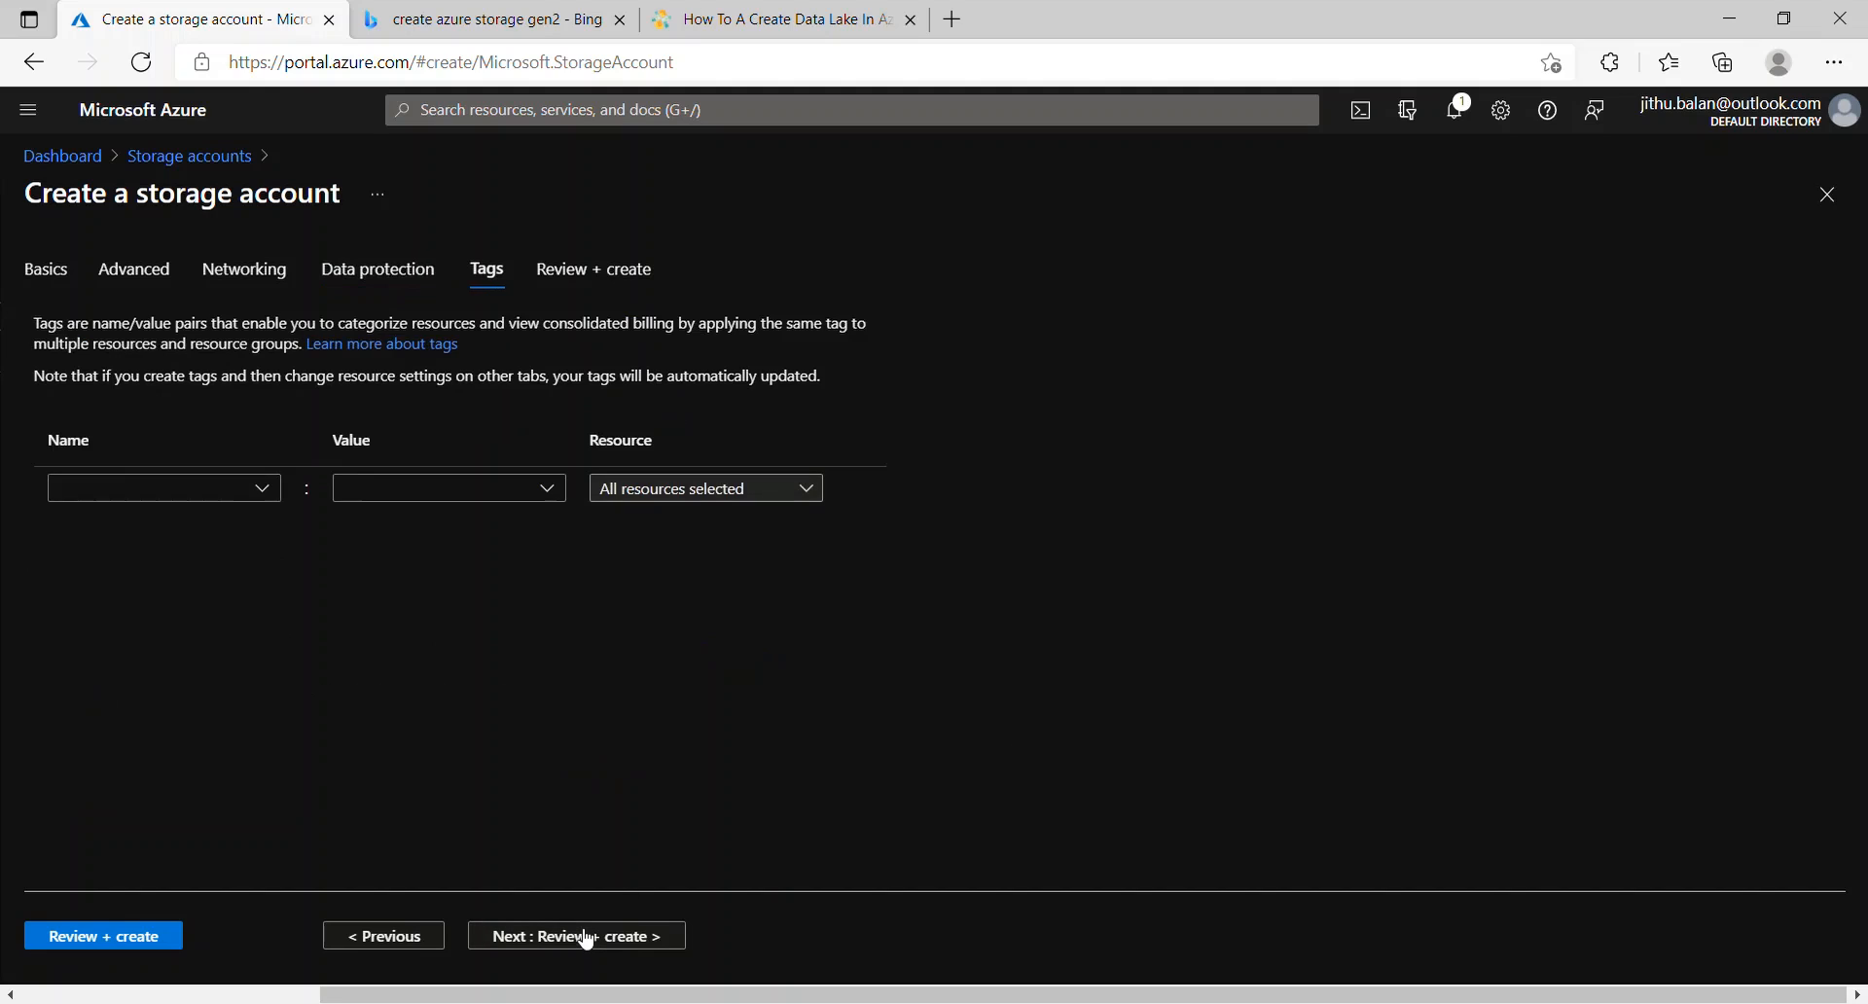
{"action": "left_click", "coordinate": [253, 494]}
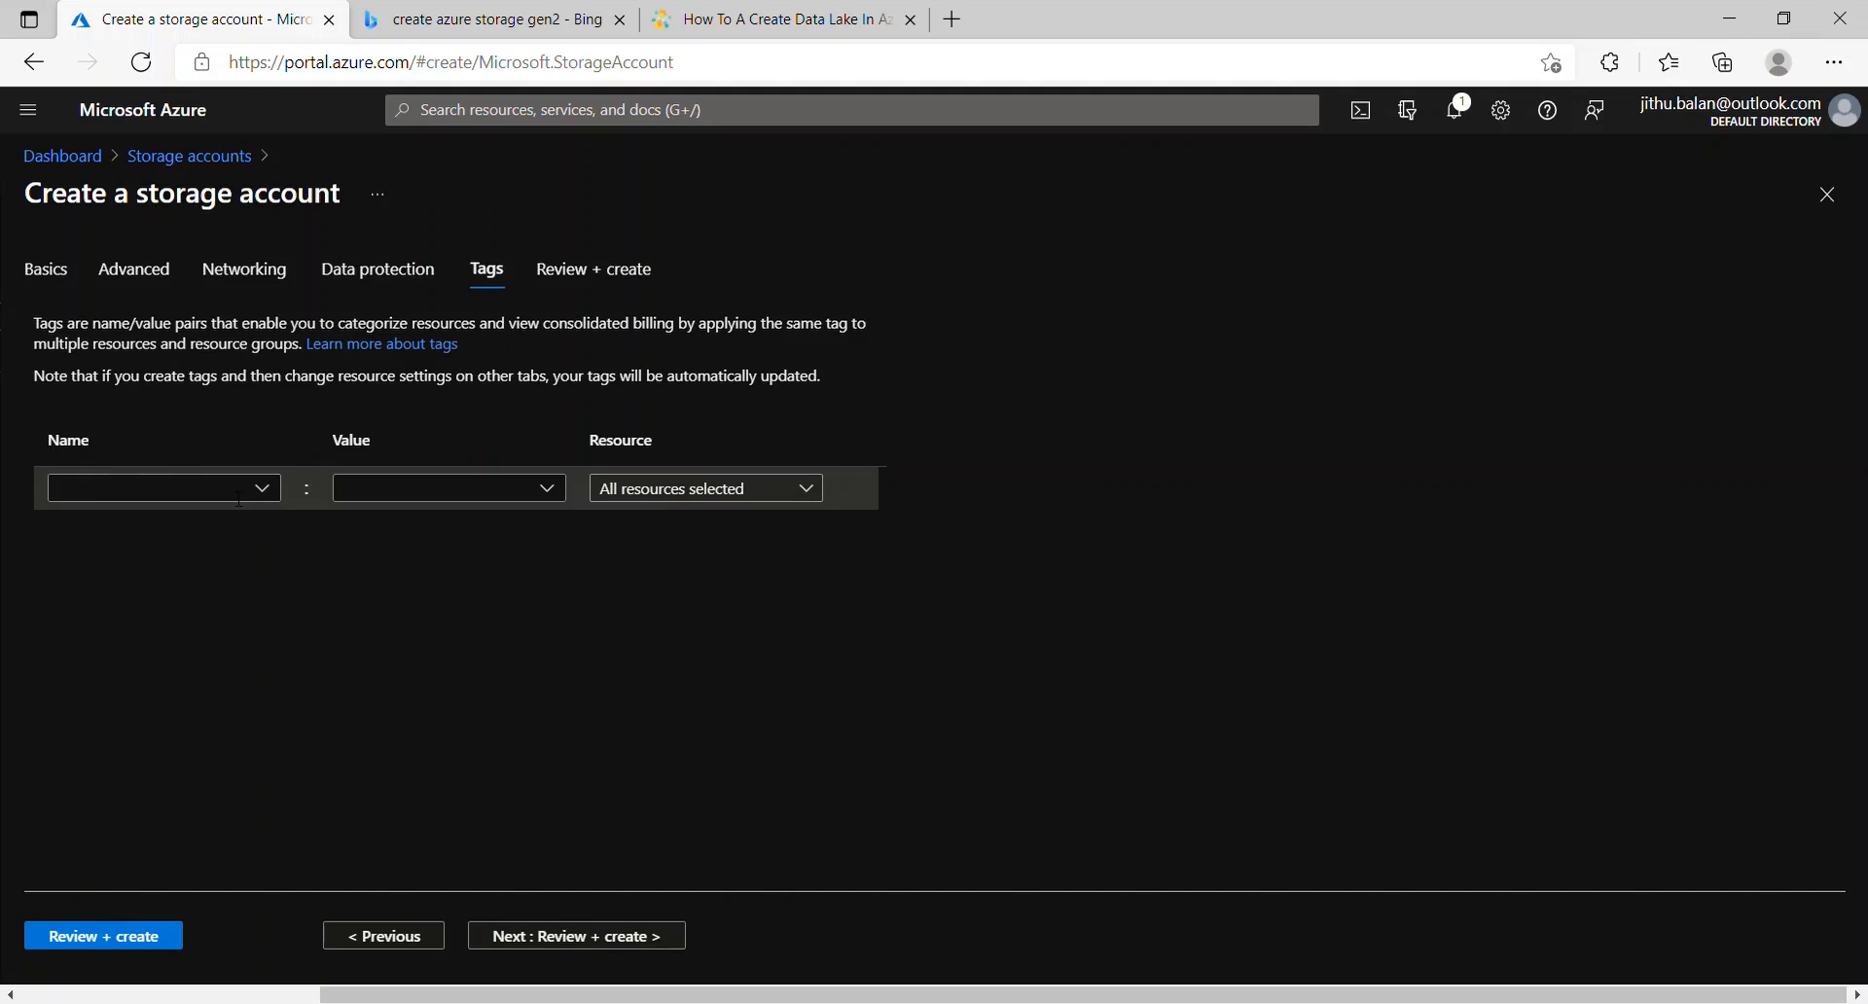
{"action": "type", "text": "traing"}
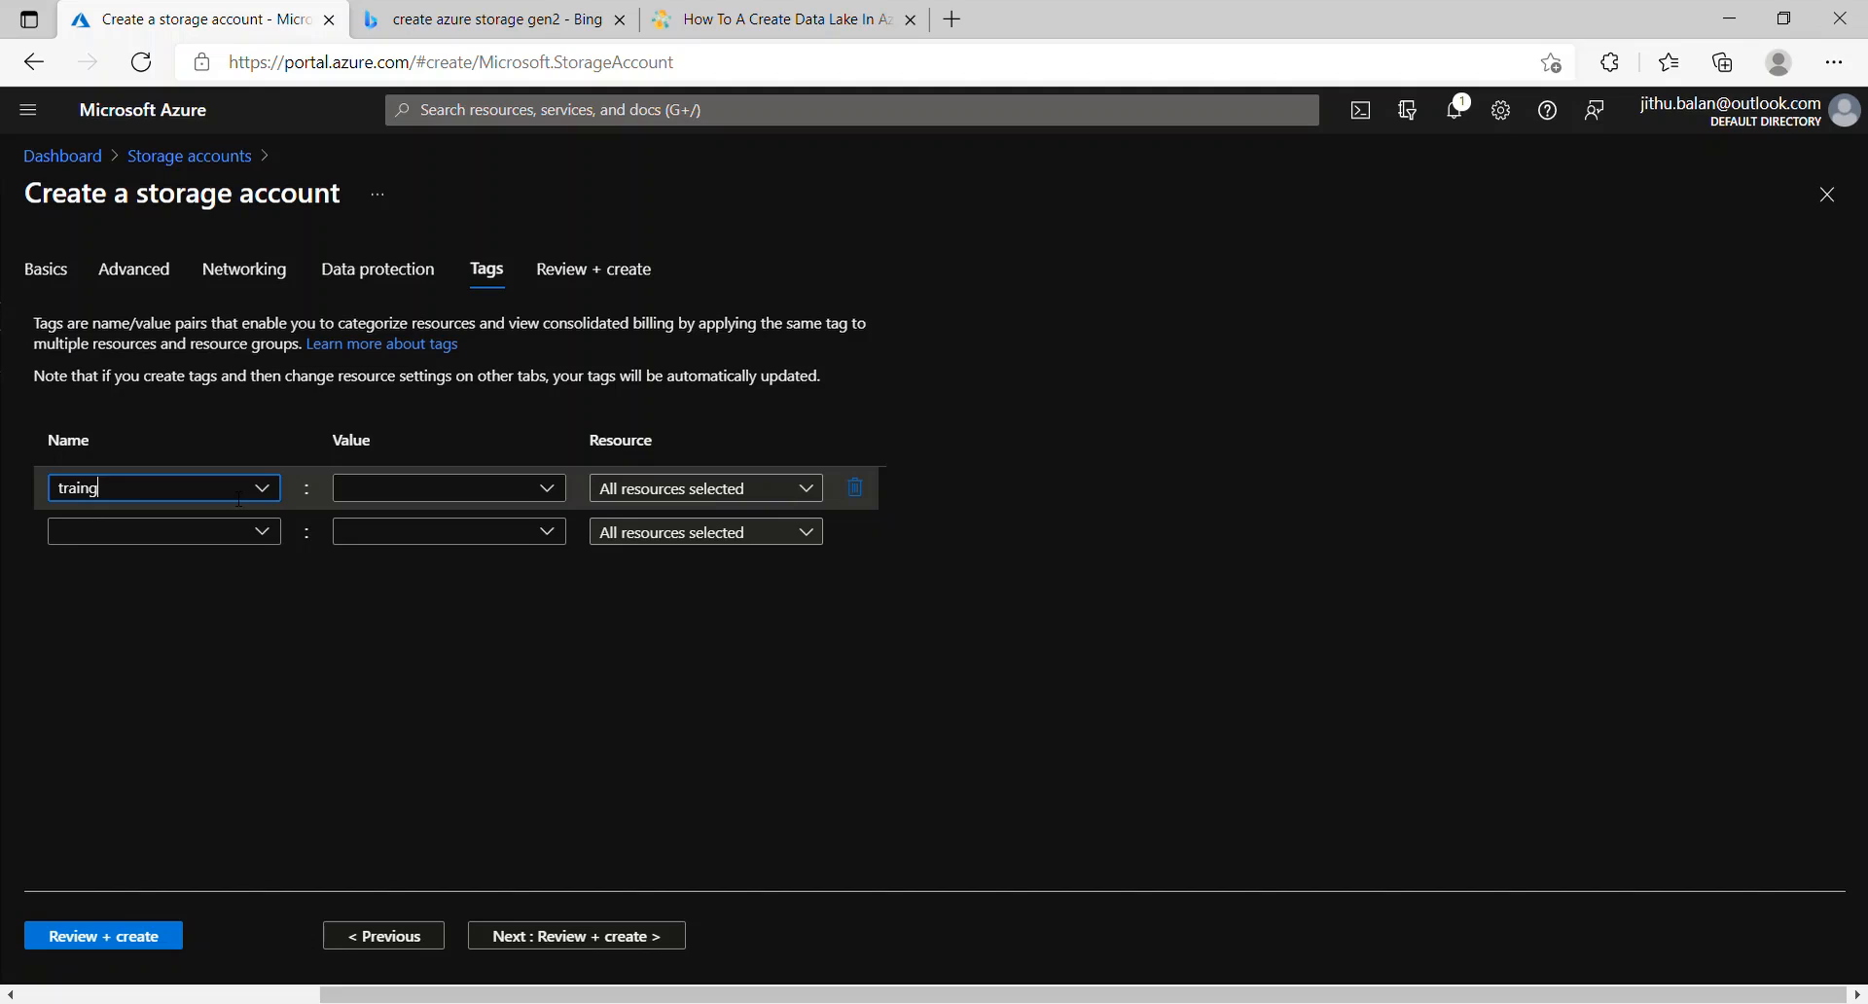
{"action": "key", "text": "BackSpace"}
{"action": "type", "text": "inh"}
{"action": "key", "text": "BackSpace"}
{"action": "type", "text": "g"}
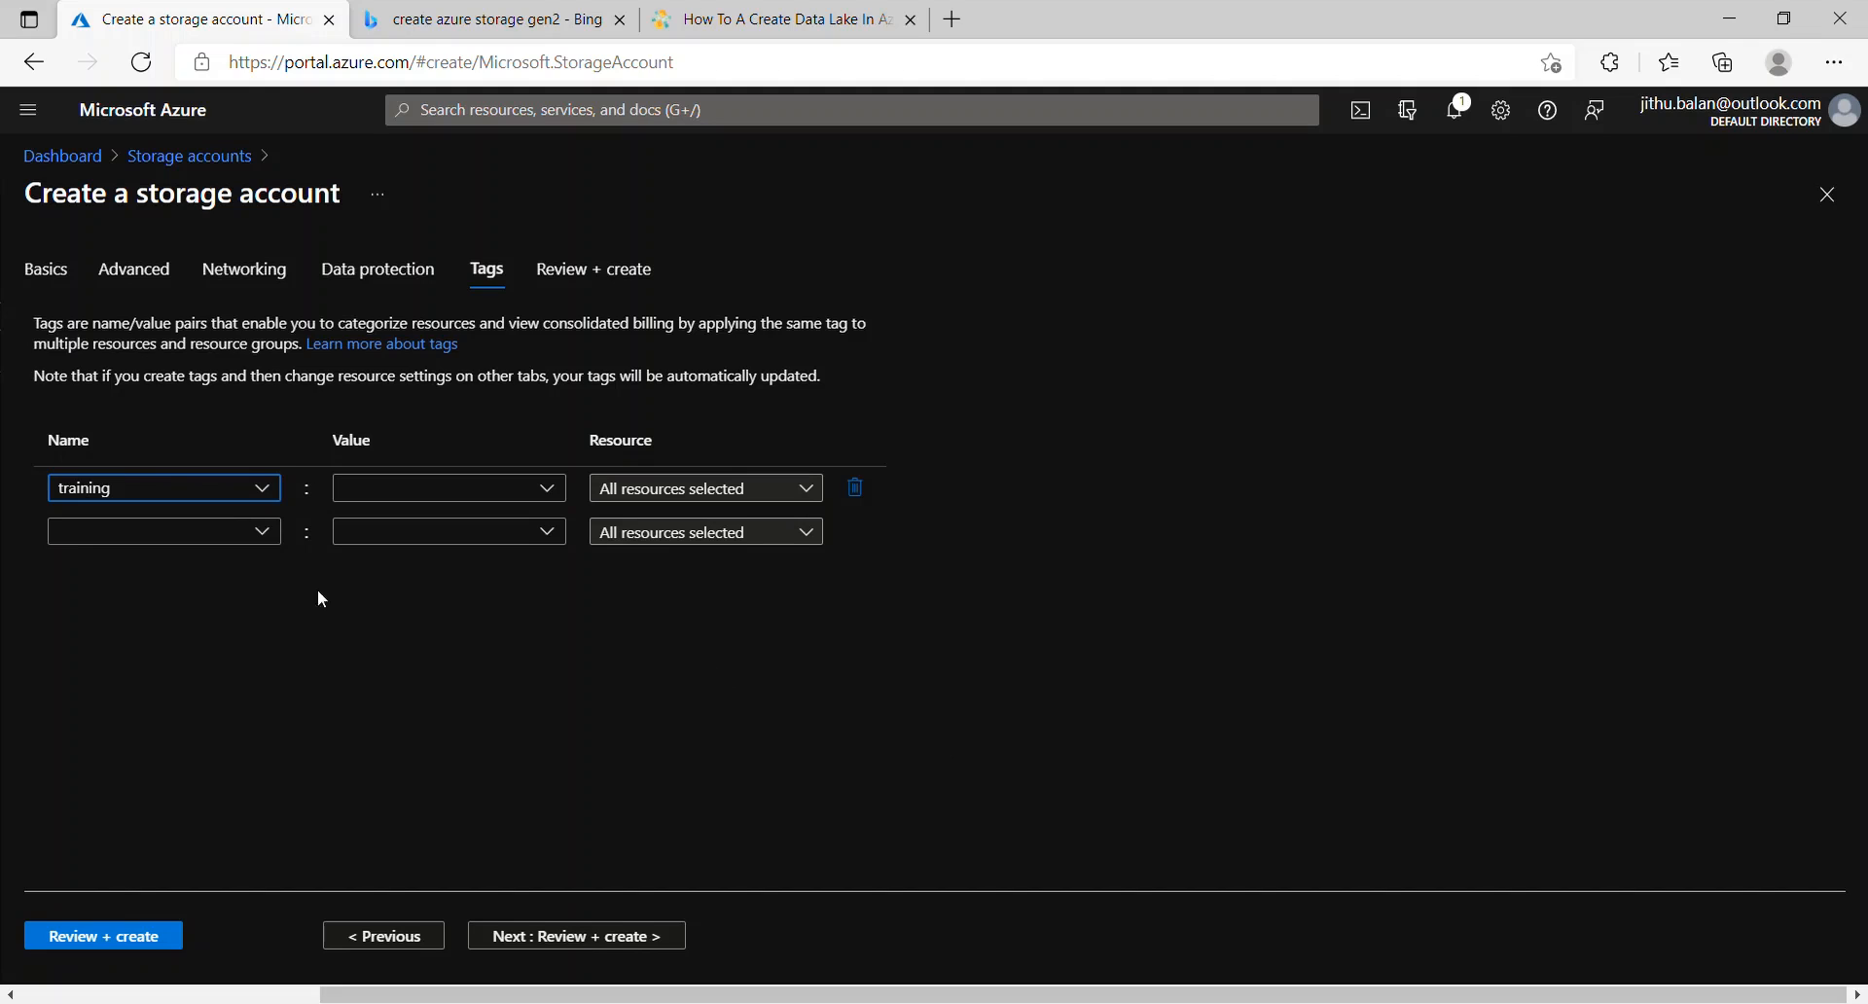
{"action": "left_click", "coordinate": [760, 829]}
Step: Run final validation and create the kstraining storage account
{"action": "left_click", "coordinate": [638, 936]}
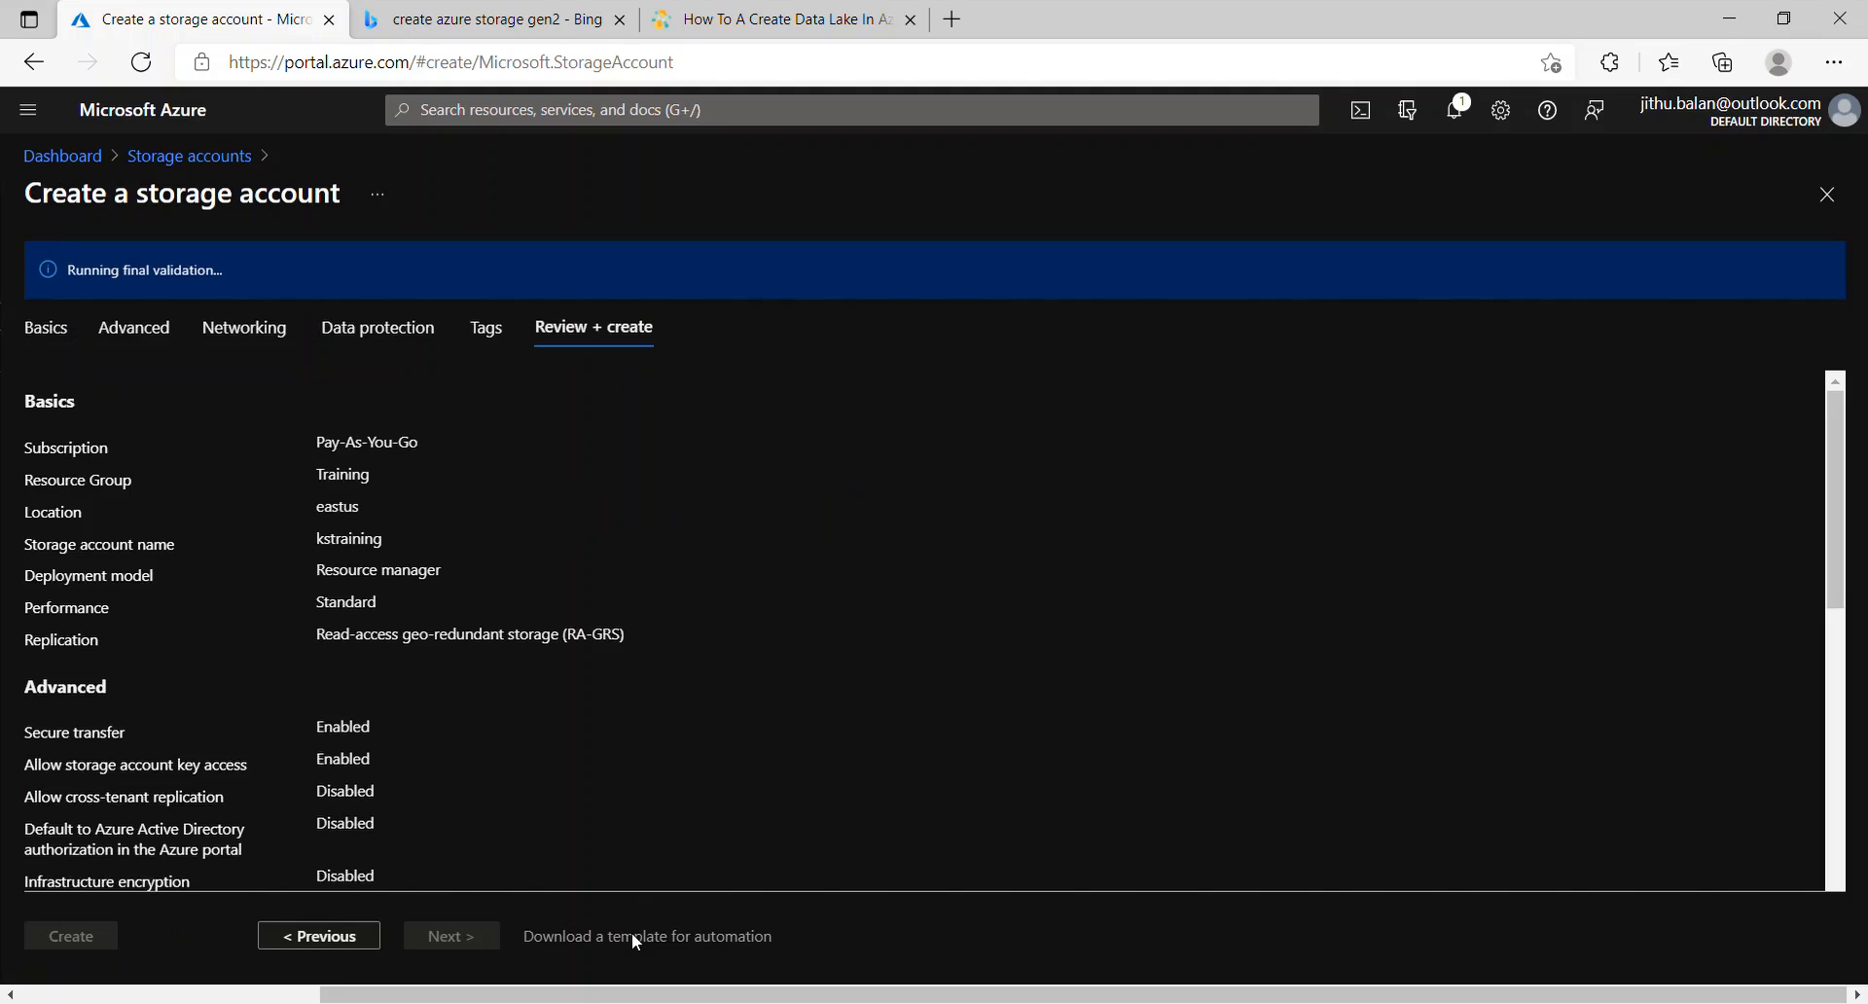
{"action": "left_click", "coordinate": [71, 948]}
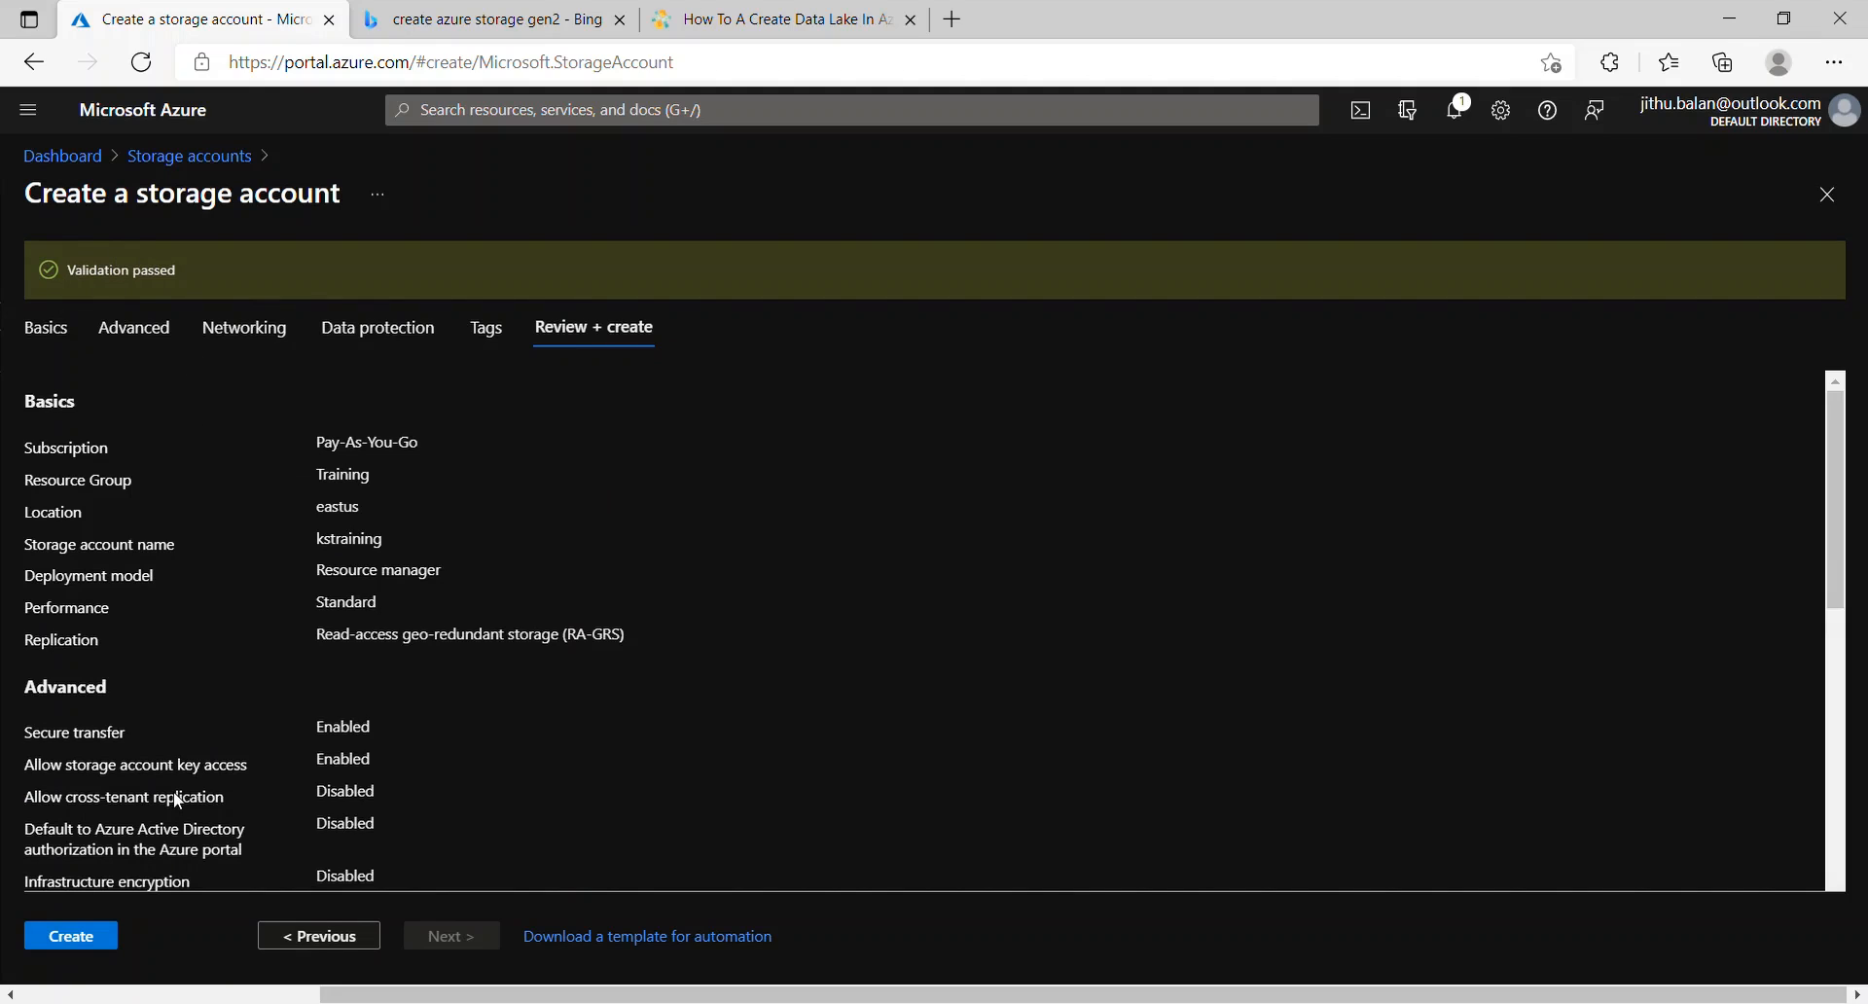
{"action": "left_click_drag", "start_coordinate": [39, 264], "coordinate": [234, 269]}
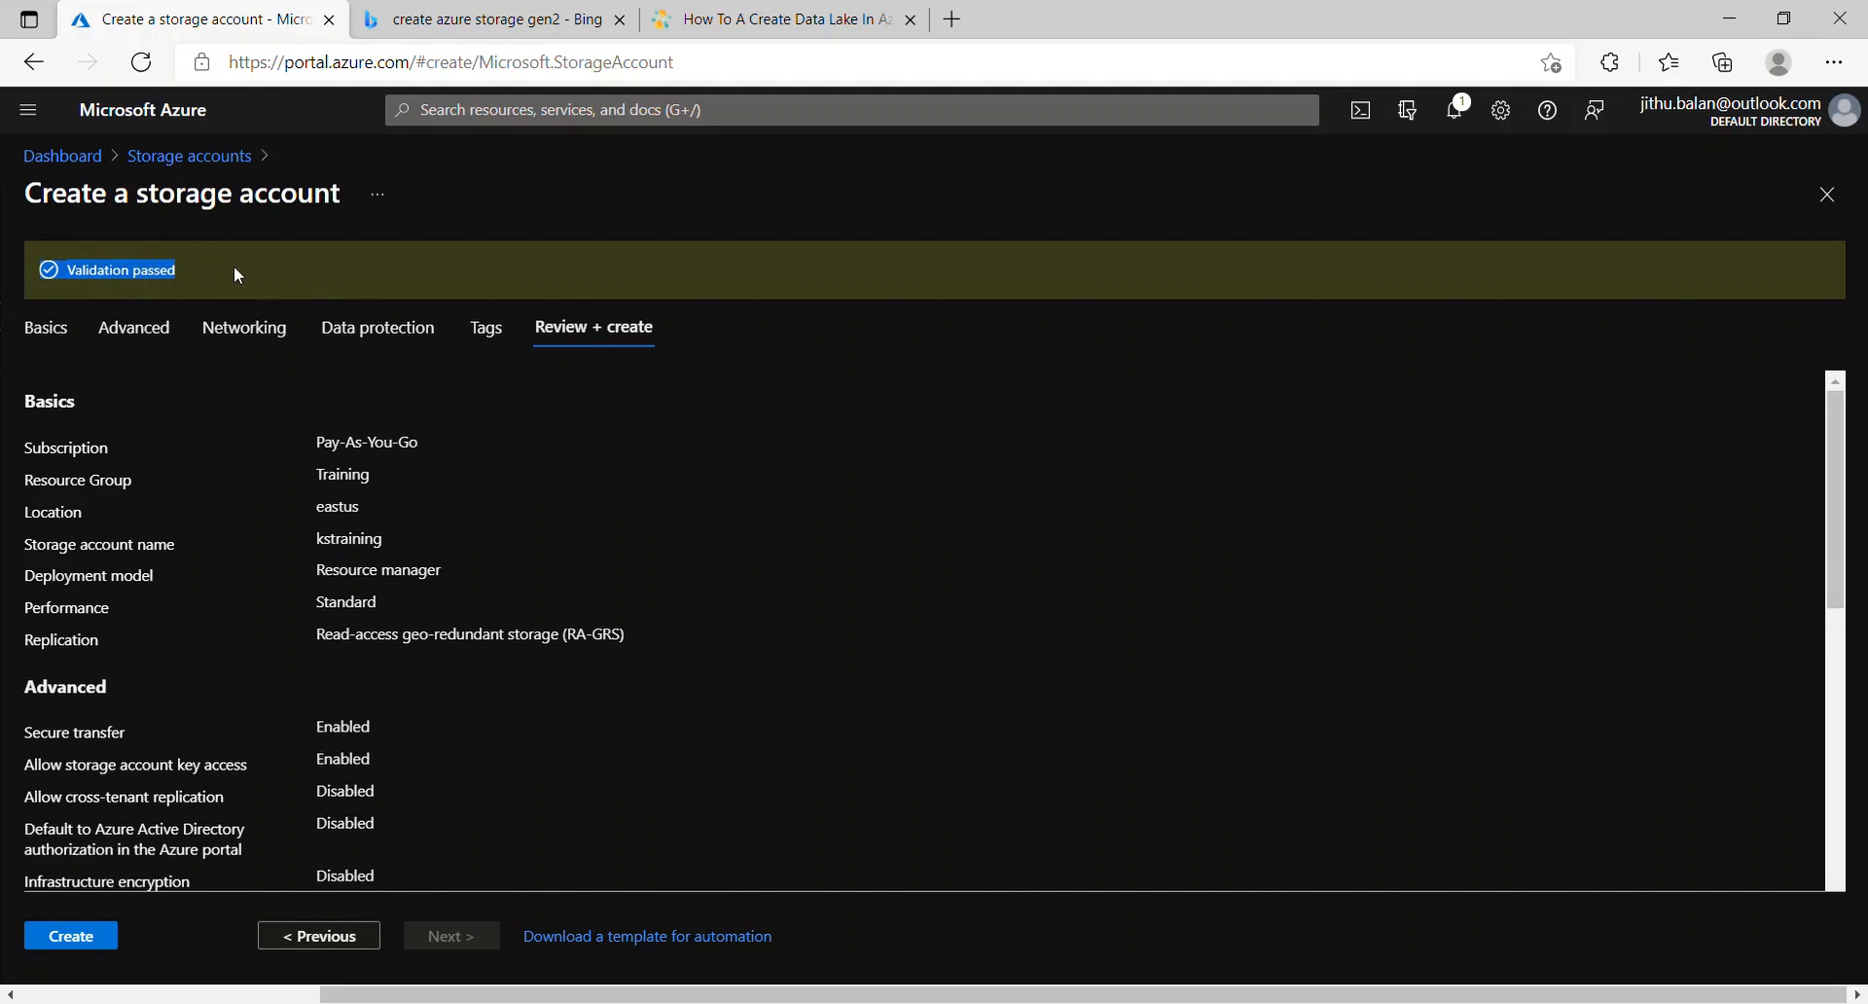
{"action": "left_click", "coordinate": [235, 268]}
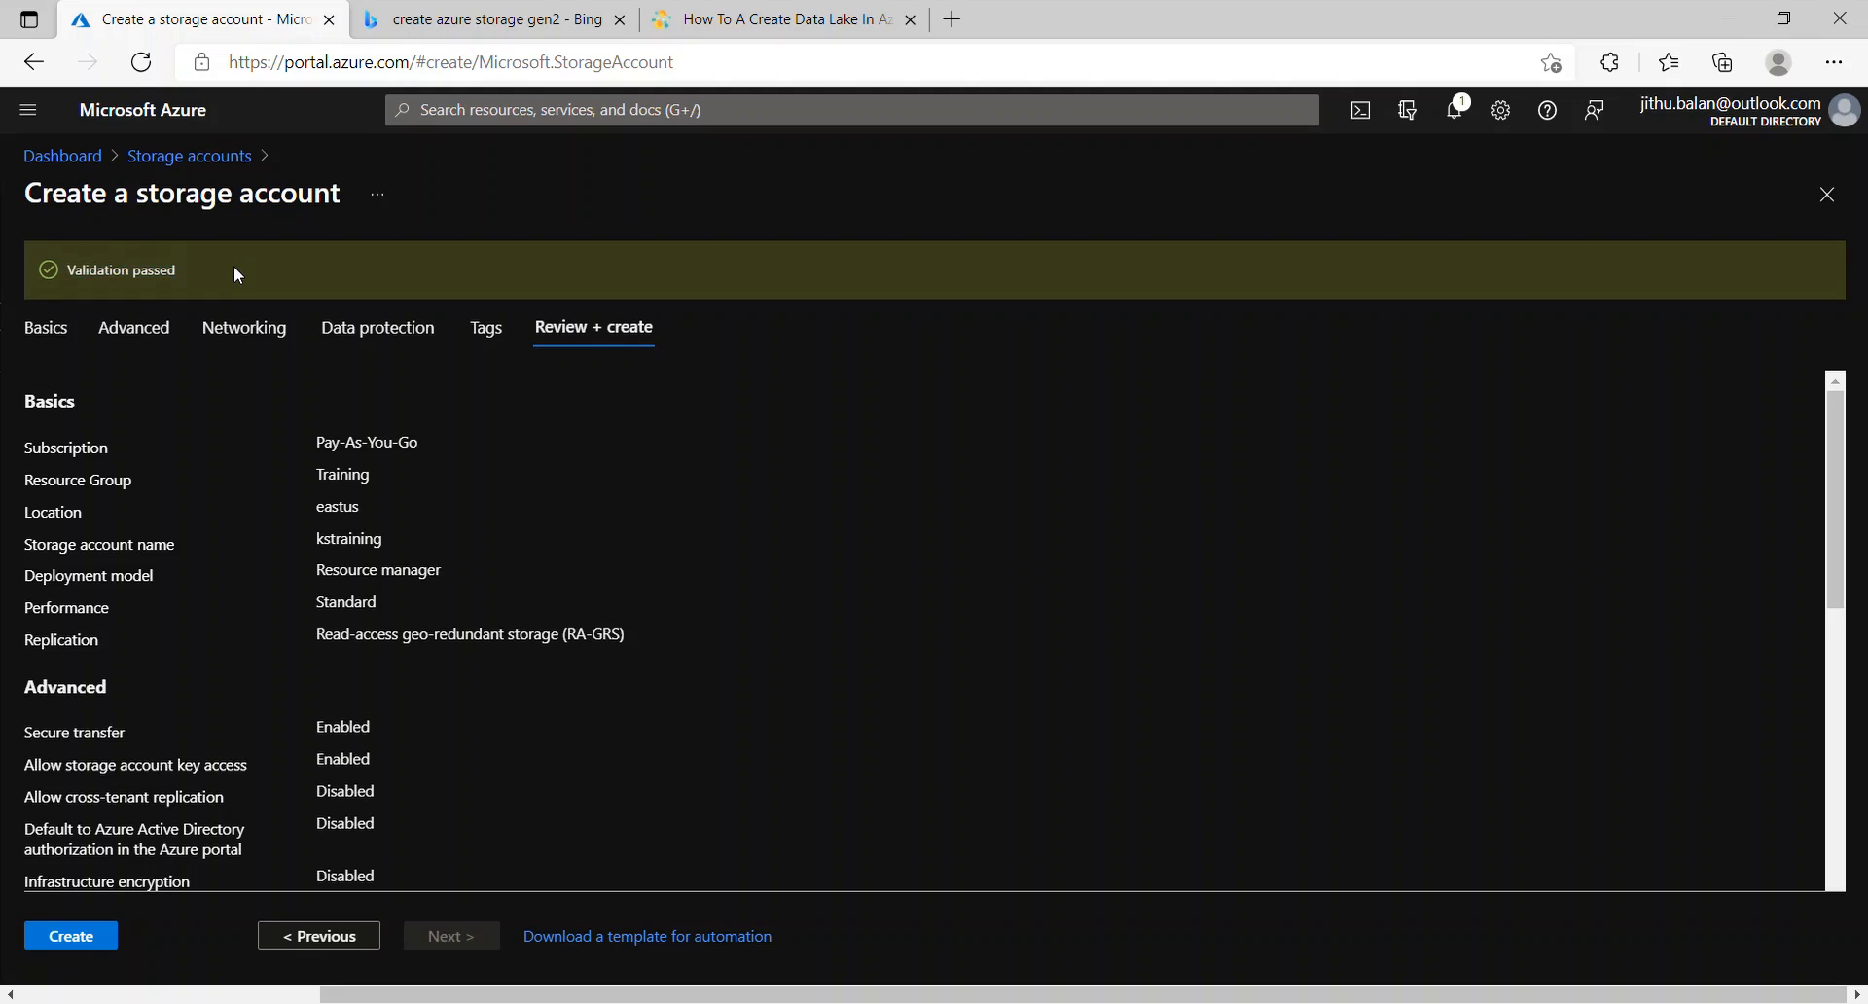
{"action": "left_click", "coordinate": [97, 949]}
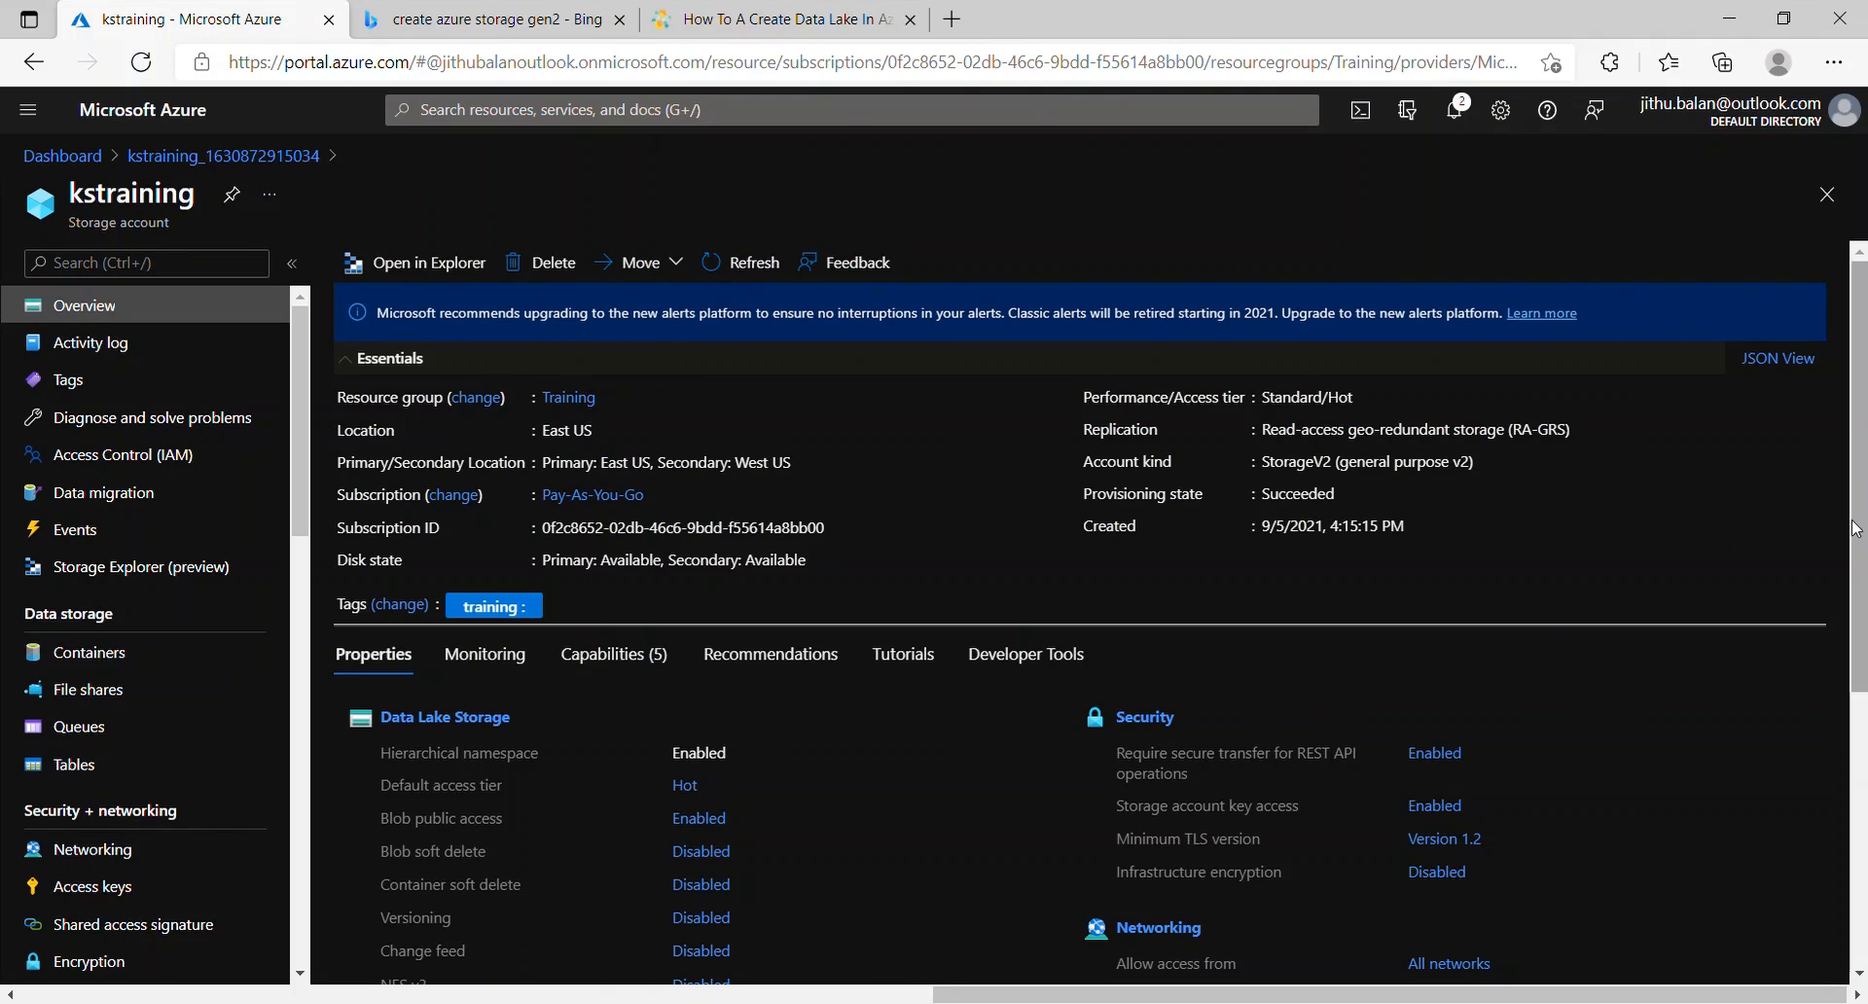
Step: Create a private container named root in the kstraining storage account
{"action": "mouse_move", "coordinate": [1858, 491]}
{"action": "left_mouse_down"}
{"action": "mouse_move", "coordinate": [1862, 725]}
{"action": "mouse_move", "coordinate": [1862, 519]}
{"action": "left_mouse_up"}
{"action": "left_click", "coordinate": [461, 726]}
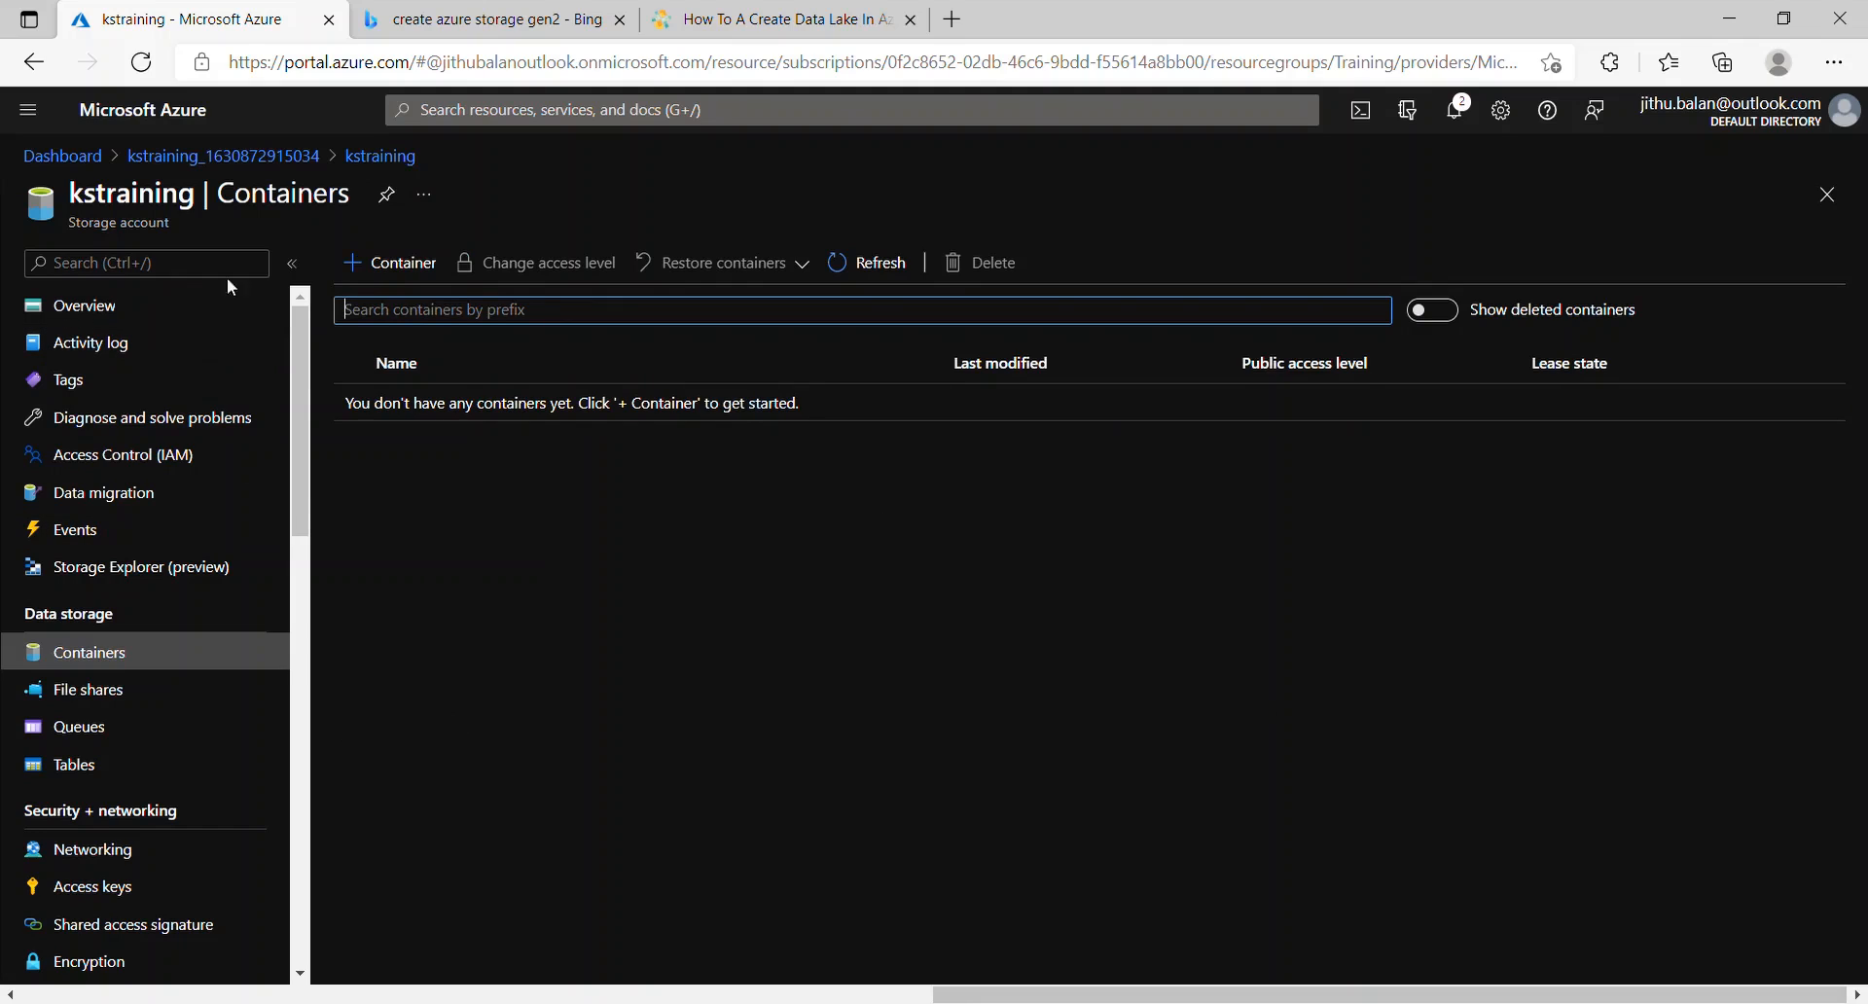
{"action": "left_click", "coordinate": [399, 280]}
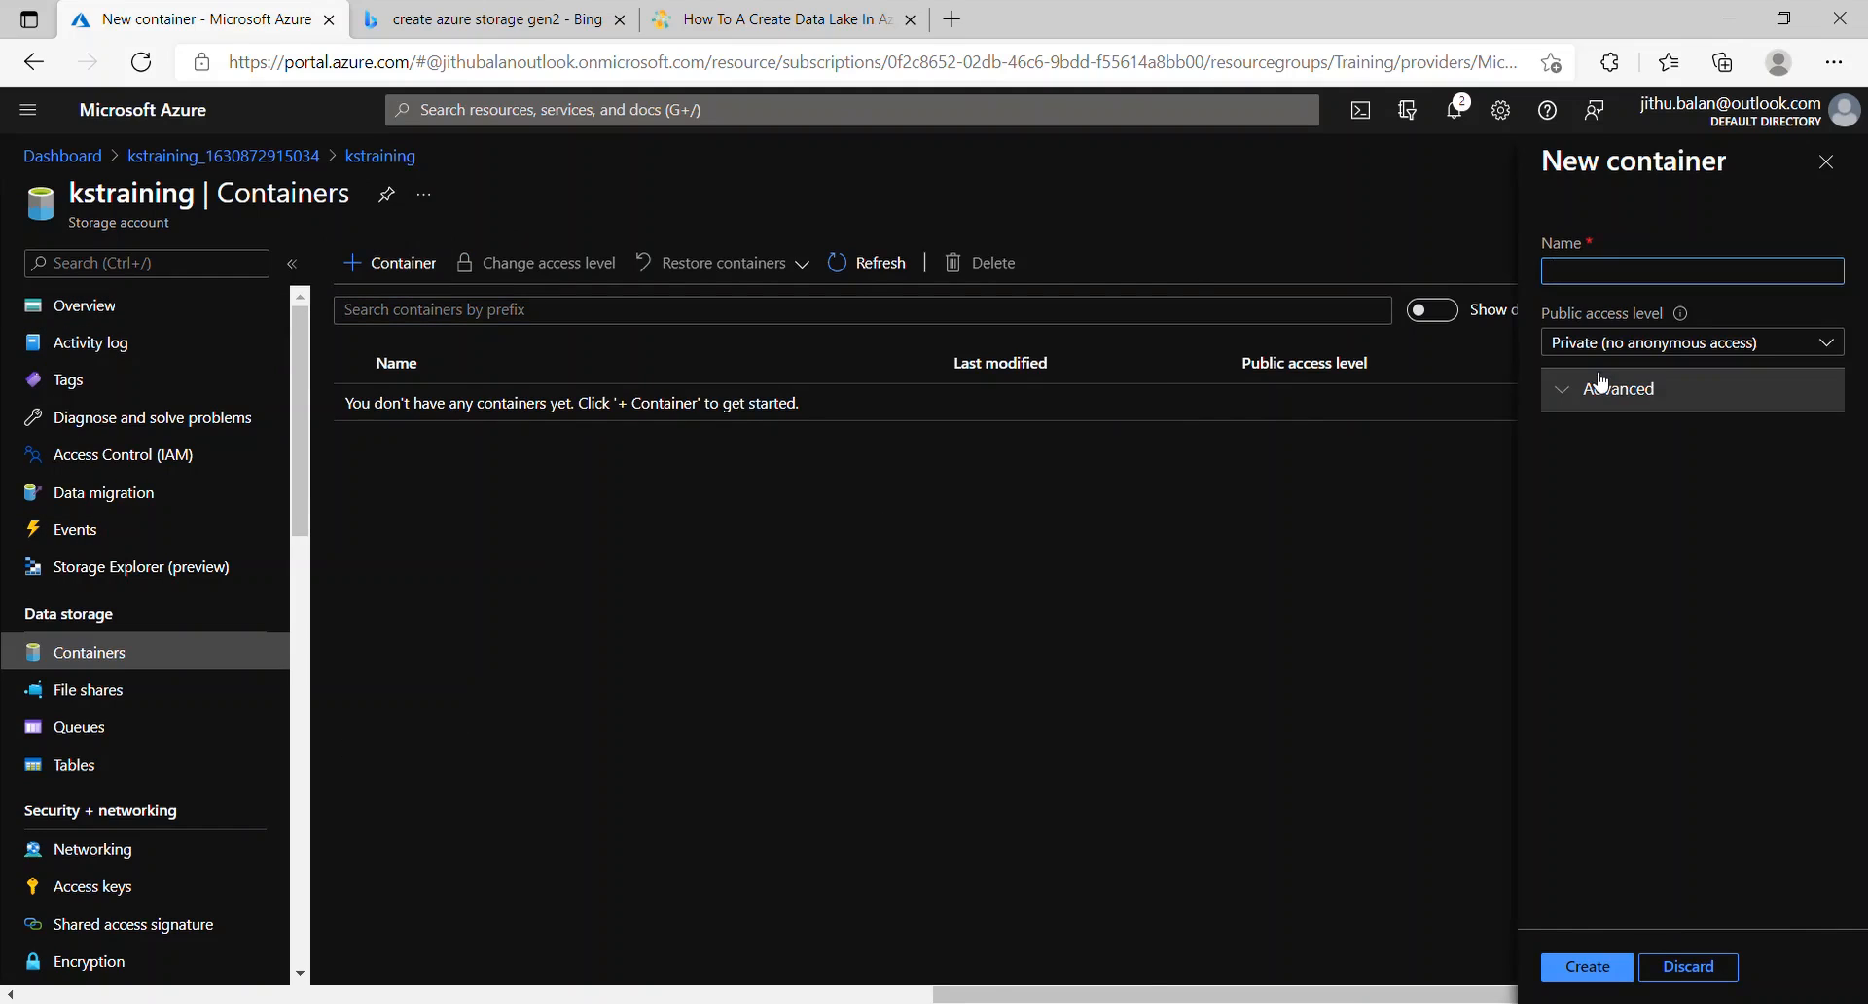
{"action": "type", "text": "root"}
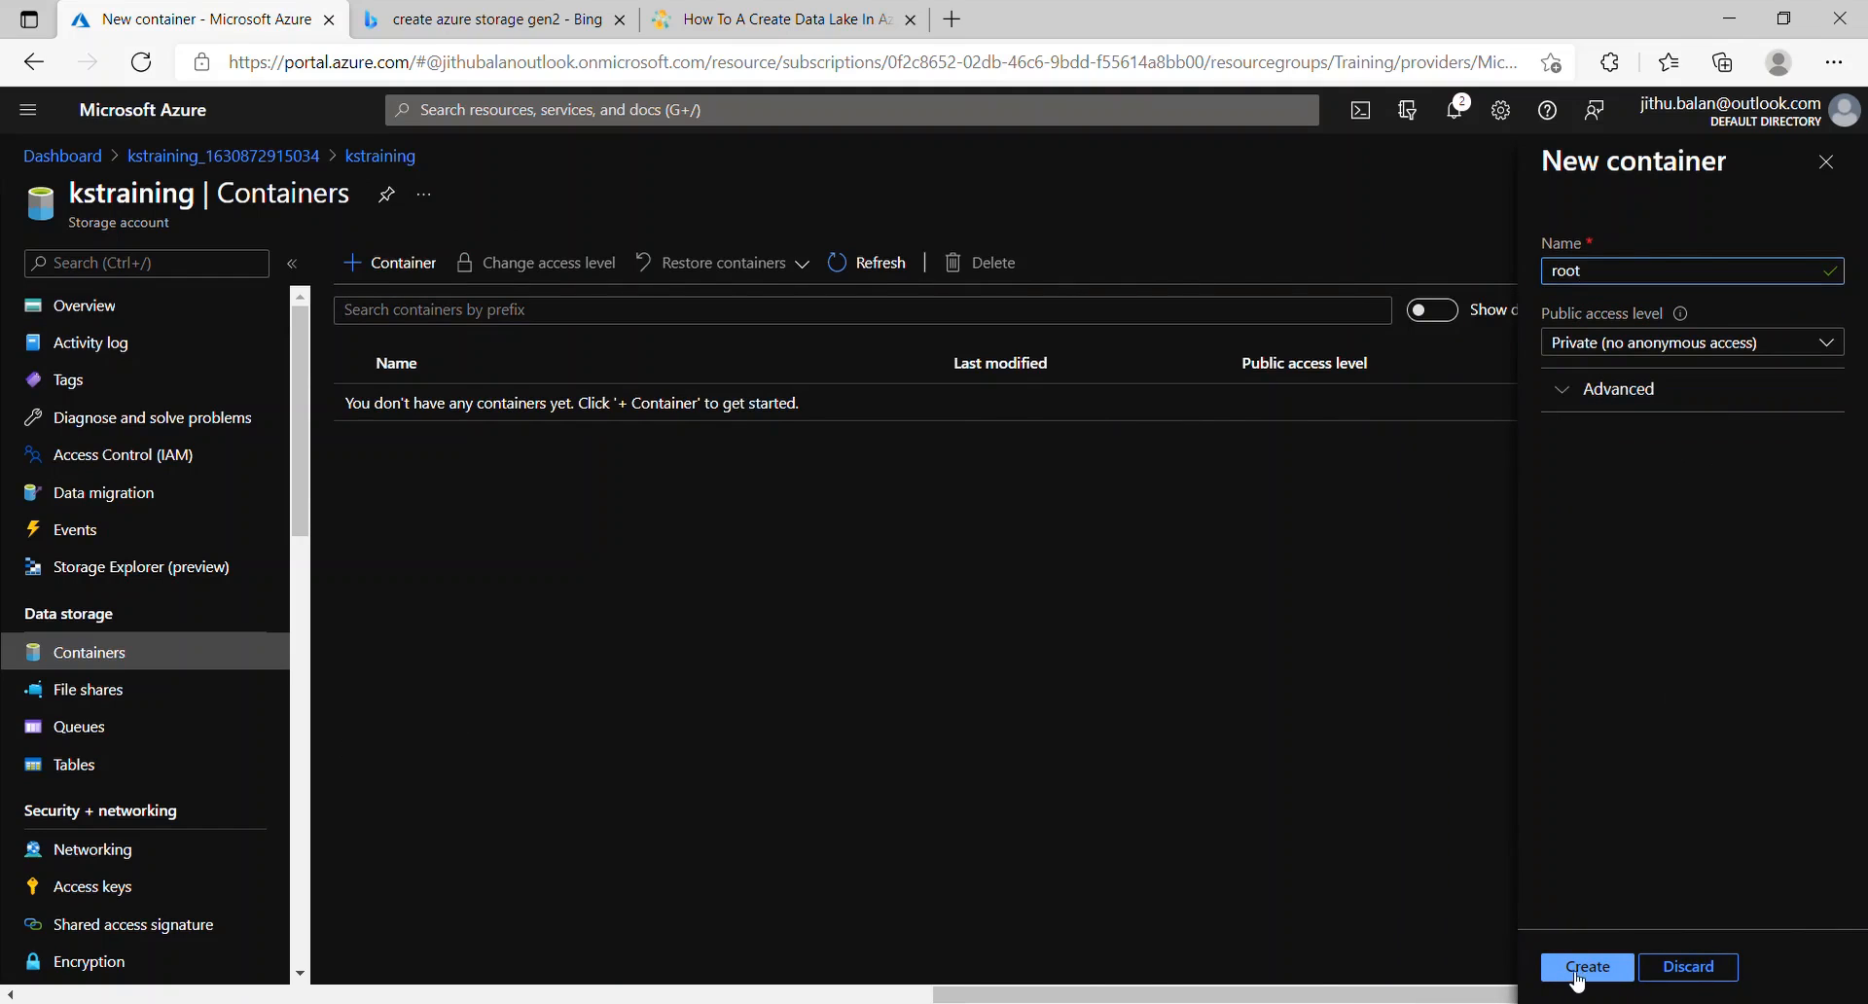
{"action": "left_click", "coordinate": [1588, 968]}
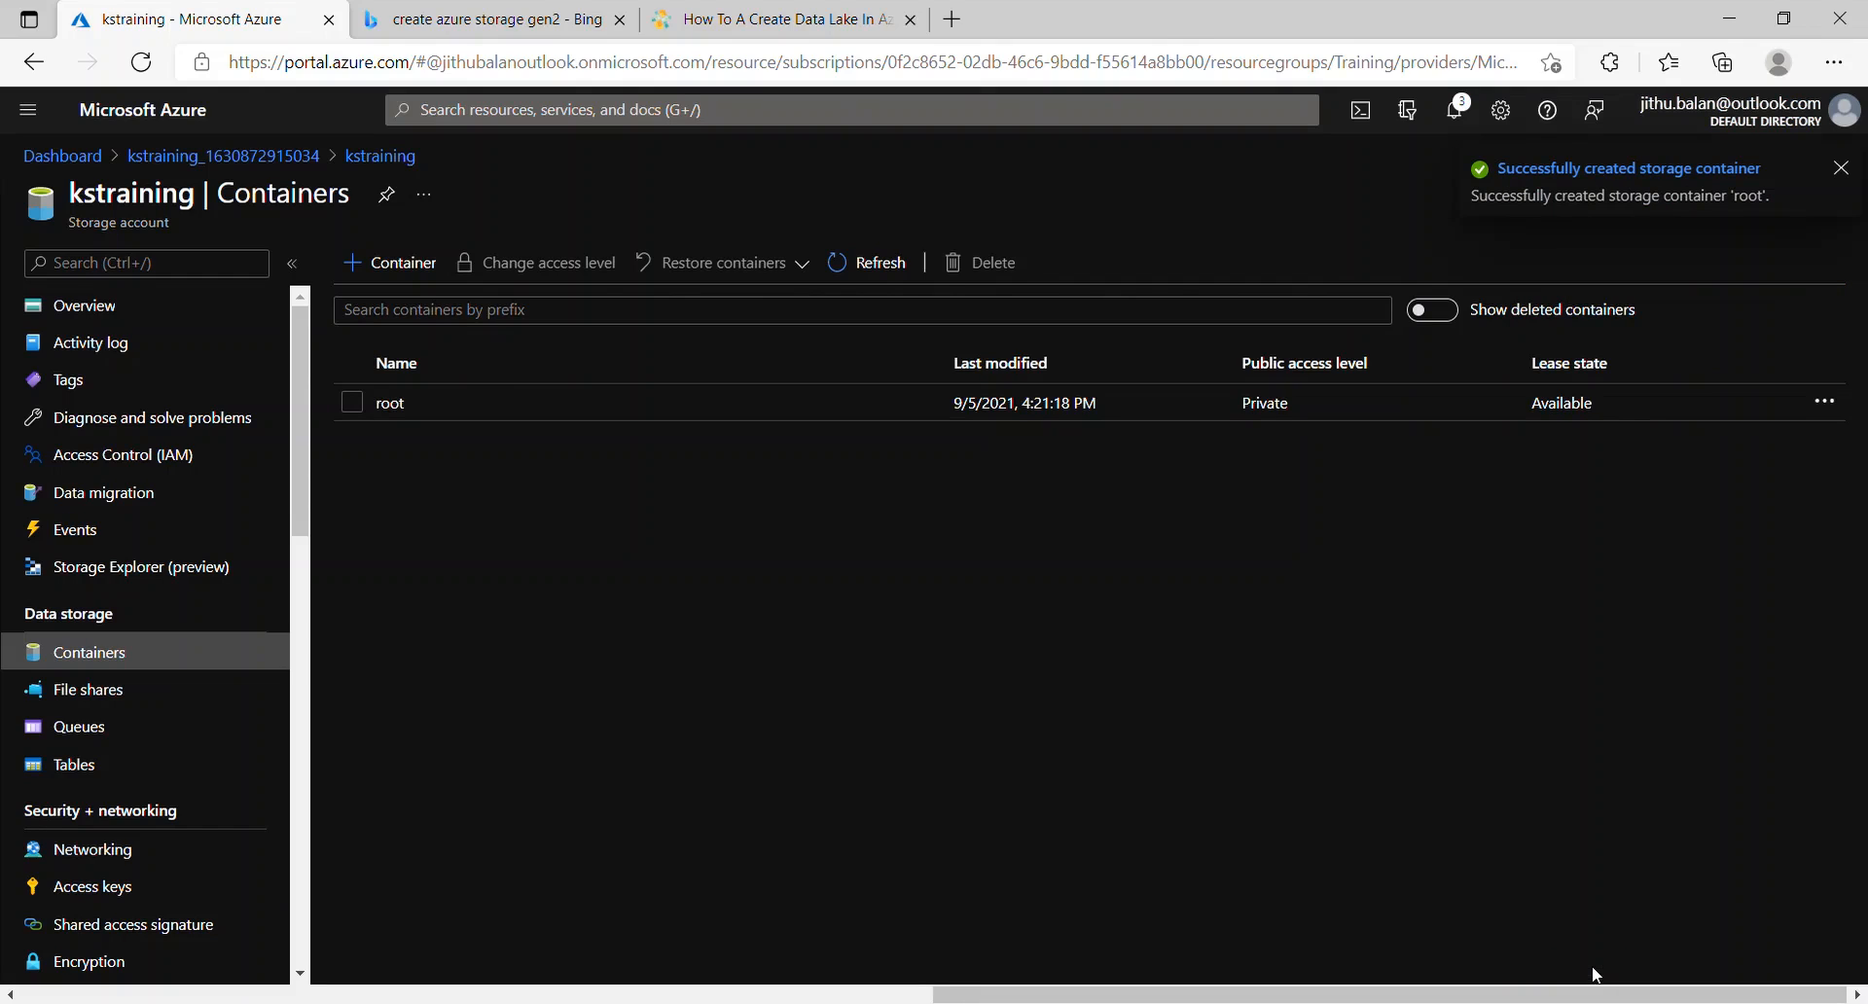
Step: Open the root container, return to the deployment overview, and close it
{"action": "left_click", "coordinate": [391, 402]}
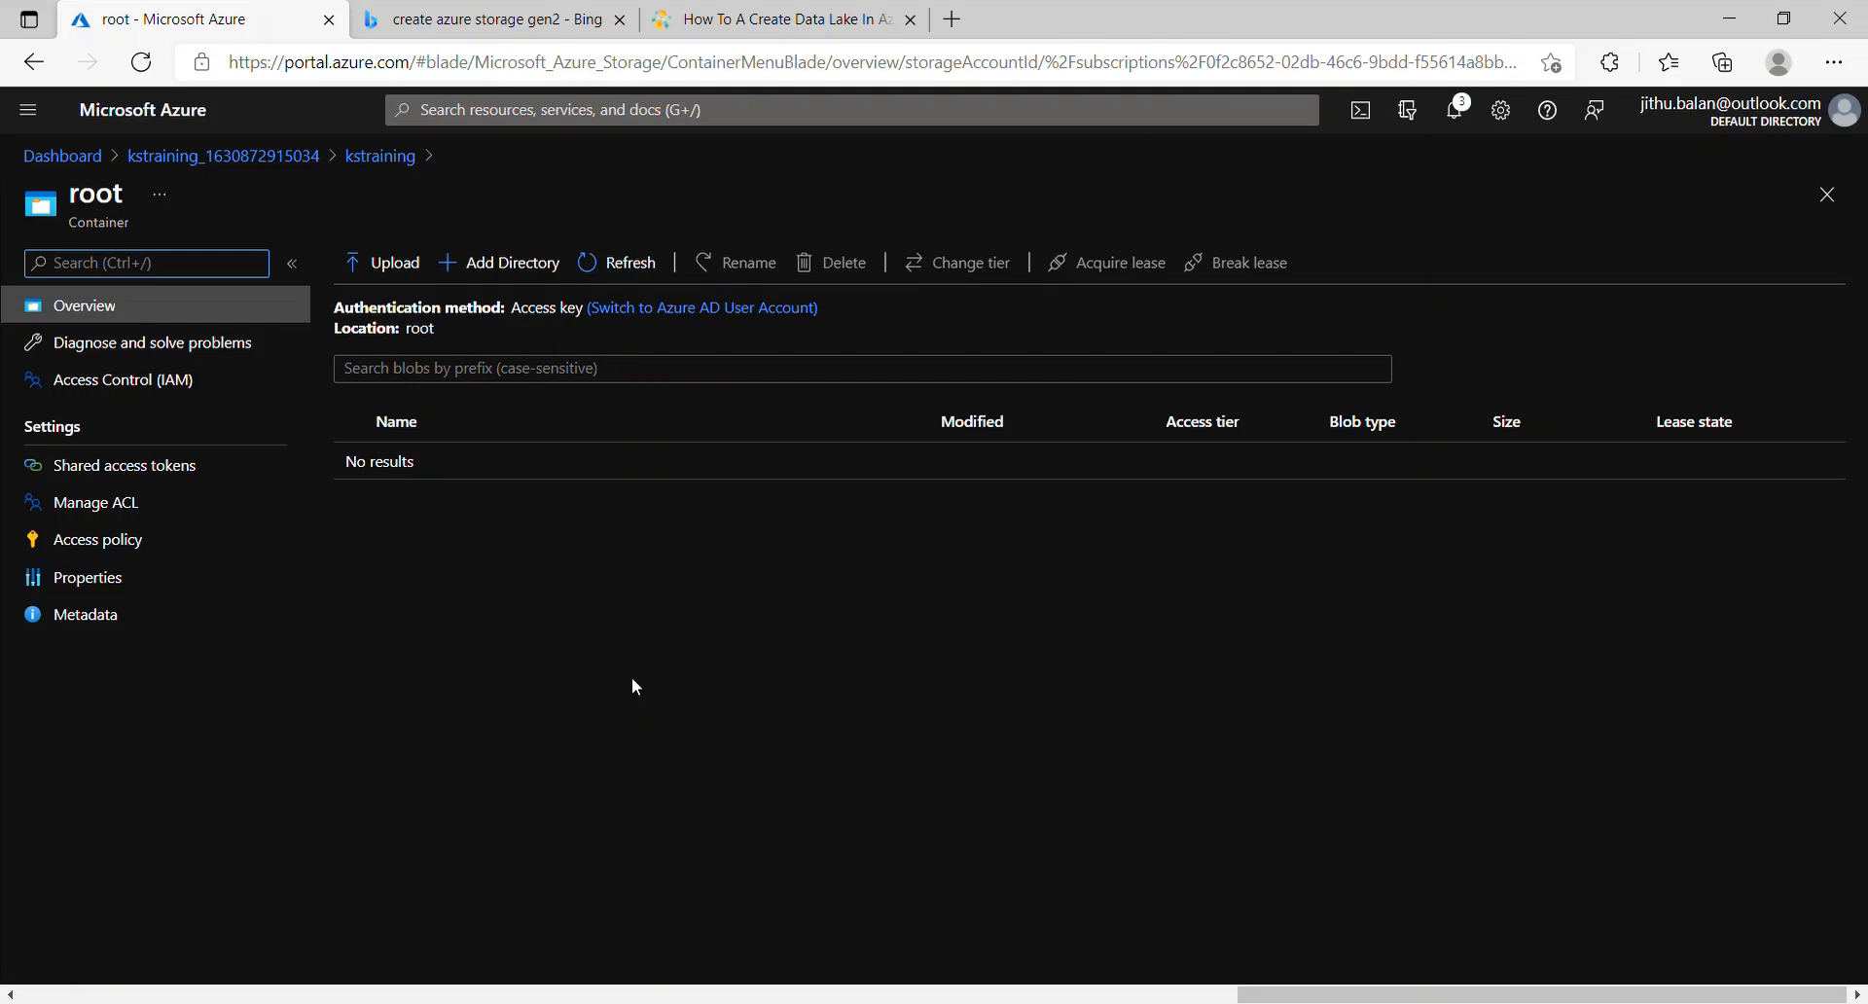
{"action": "left_click", "coordinate": [109, 309]}
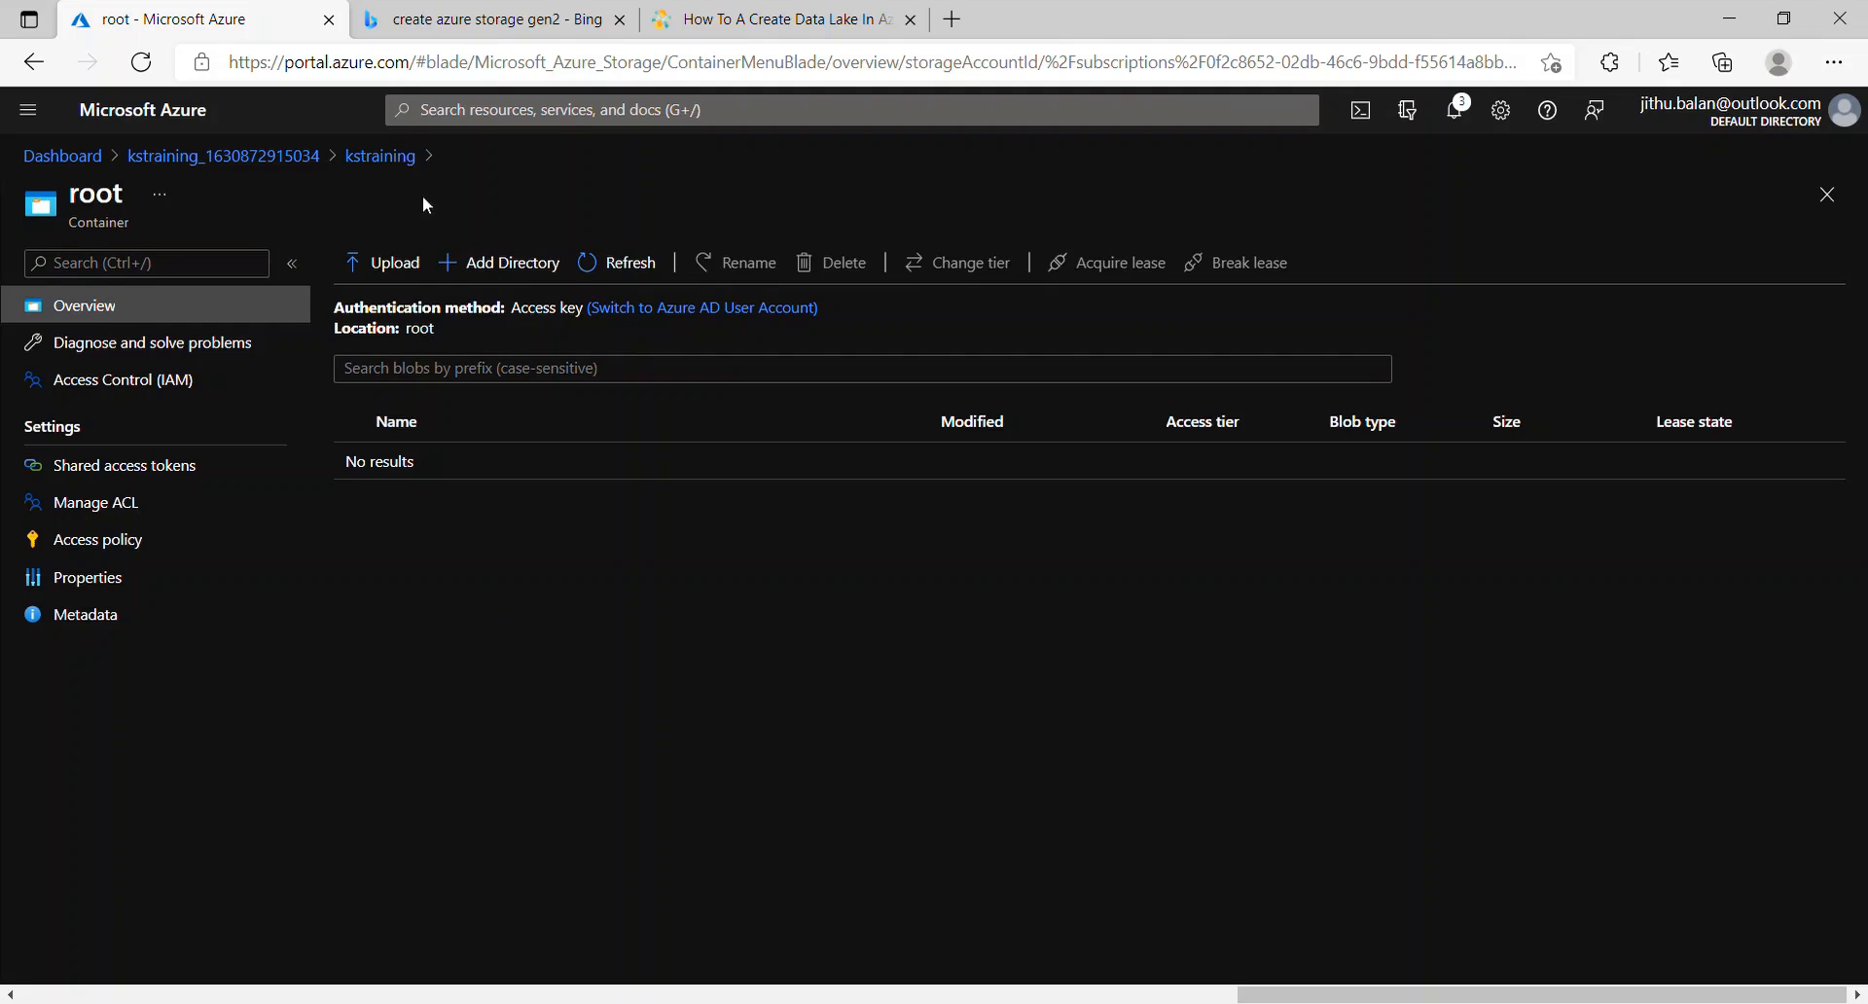
{"action": "left_click", "coordinate": [236, 160]}
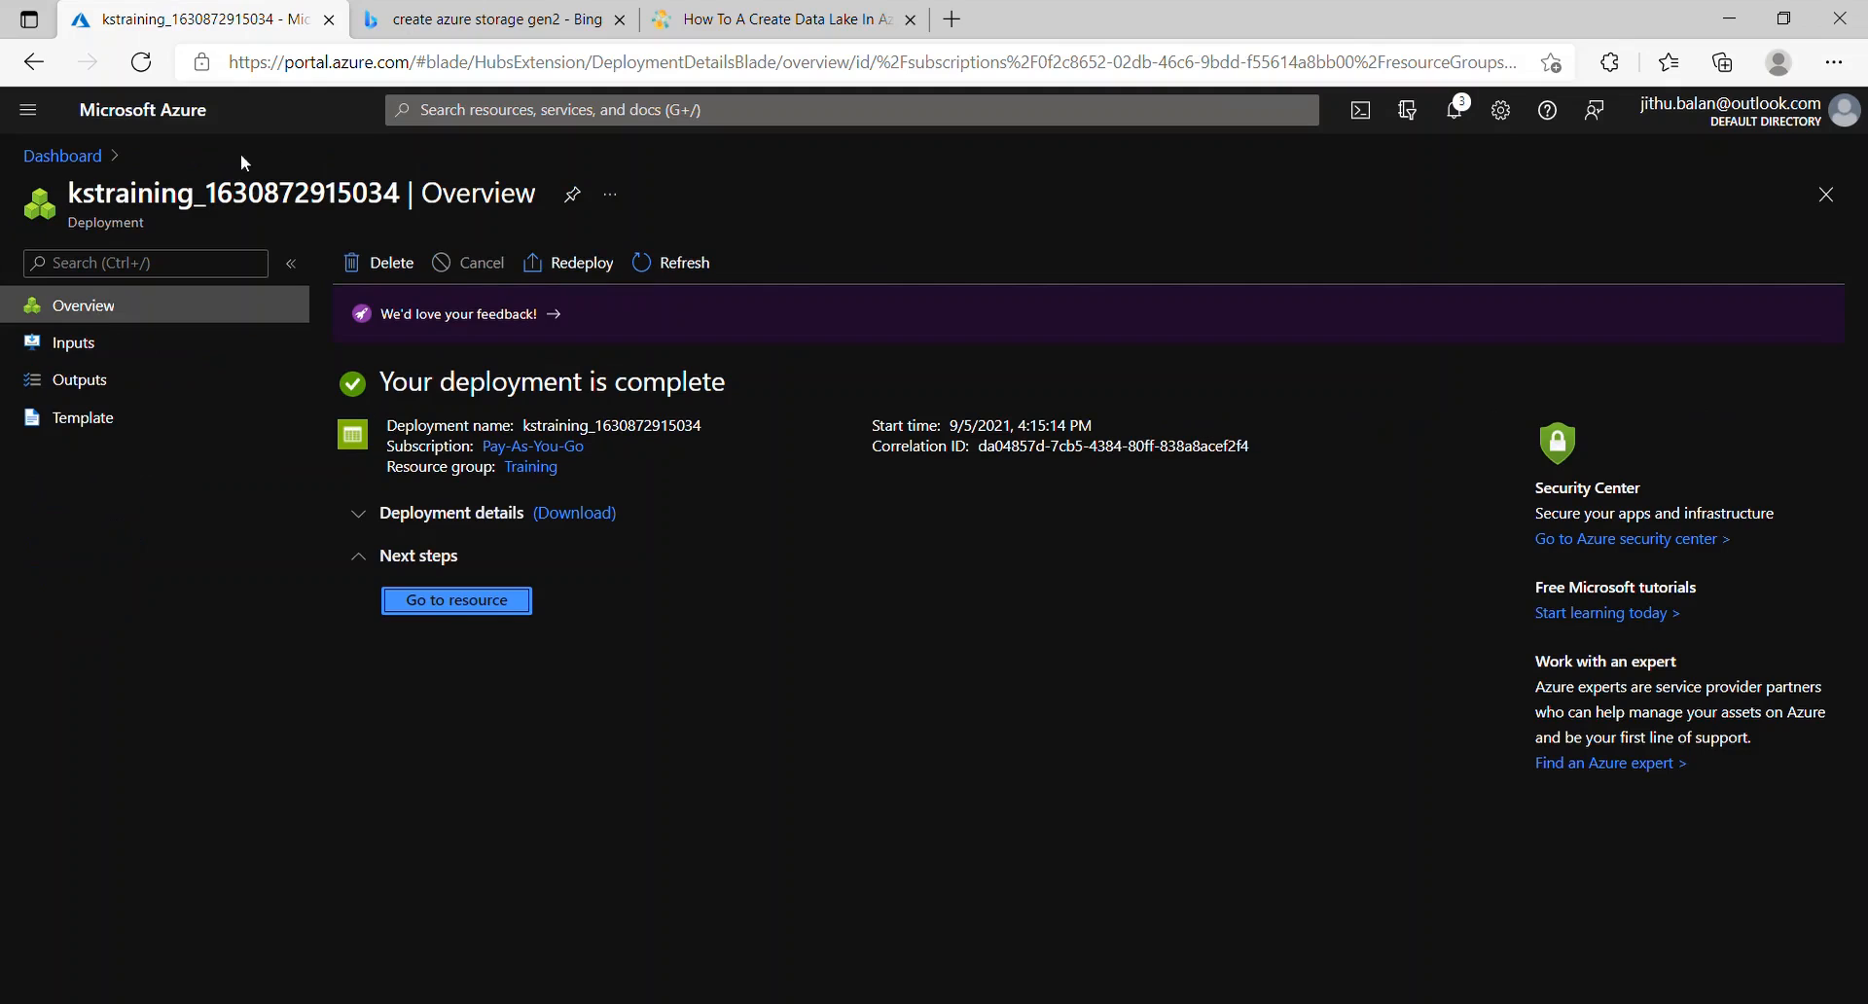
{"action": "left_click", "coordinate": [1826, 195]}
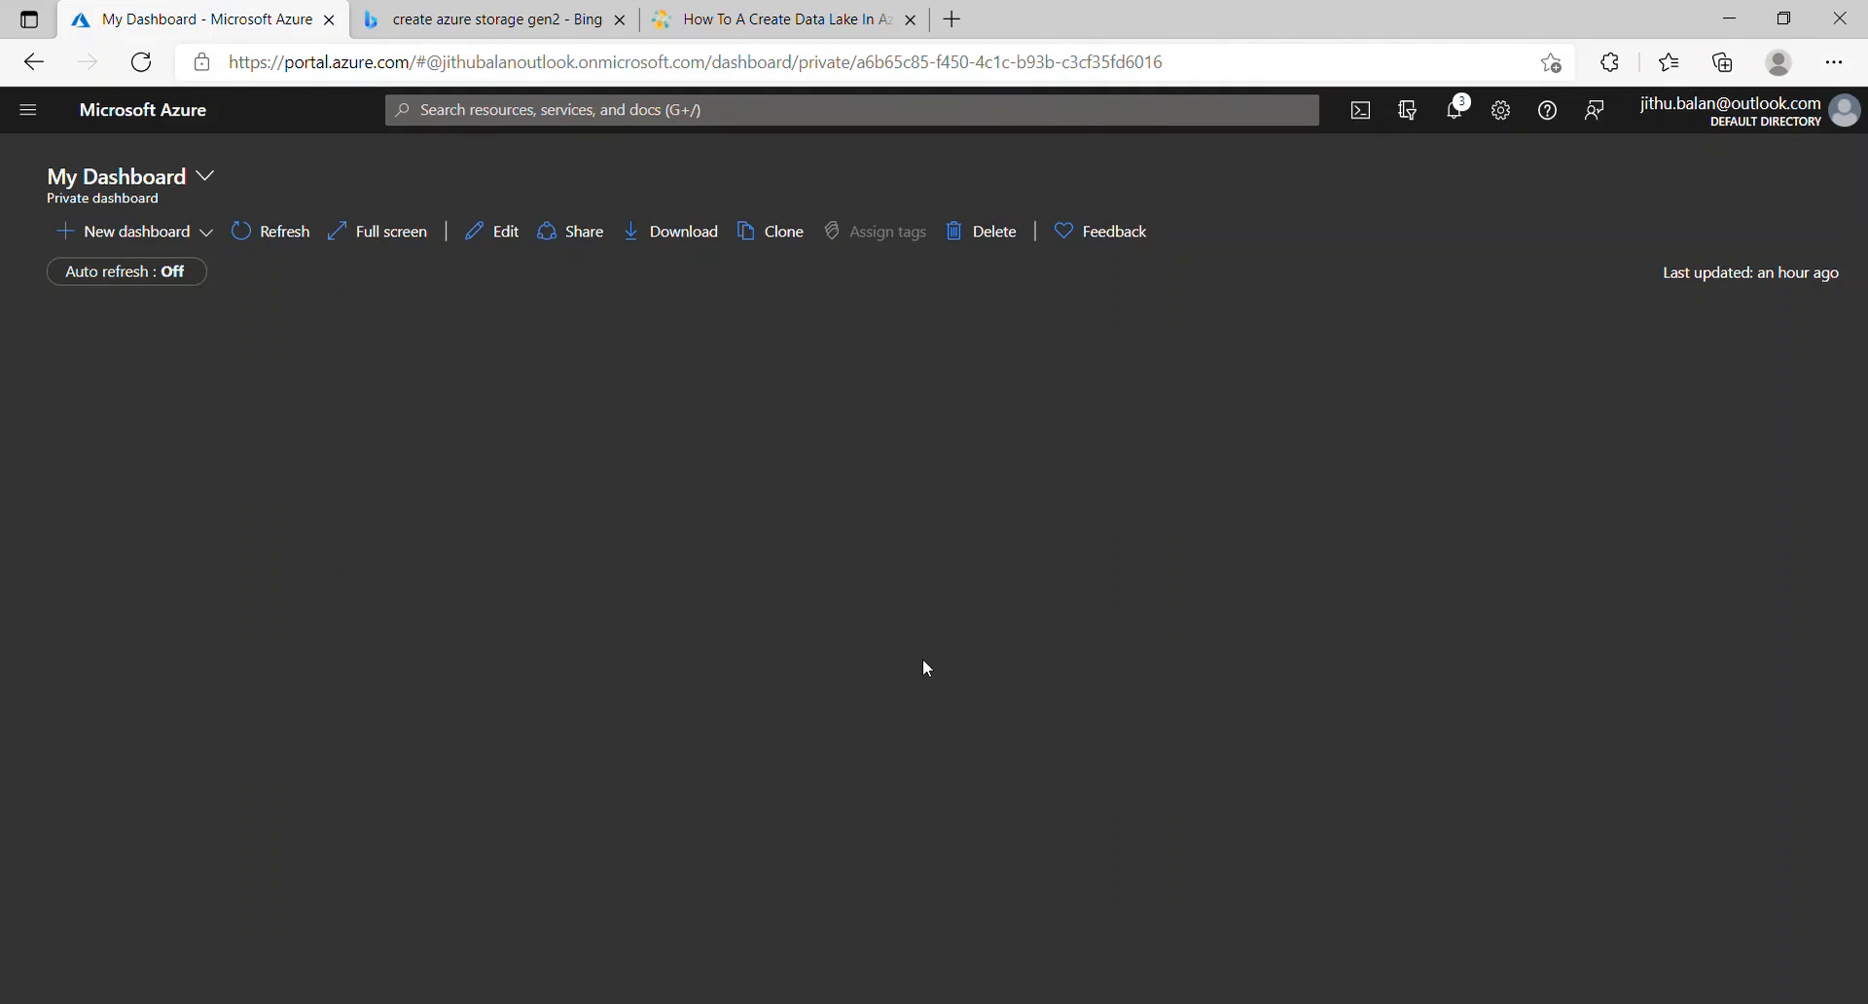
Step: Pin the kstraining storage account from All resources to My Dashboard, then close the blades
{"action": "left_click", "coordinate": [28, 112]}
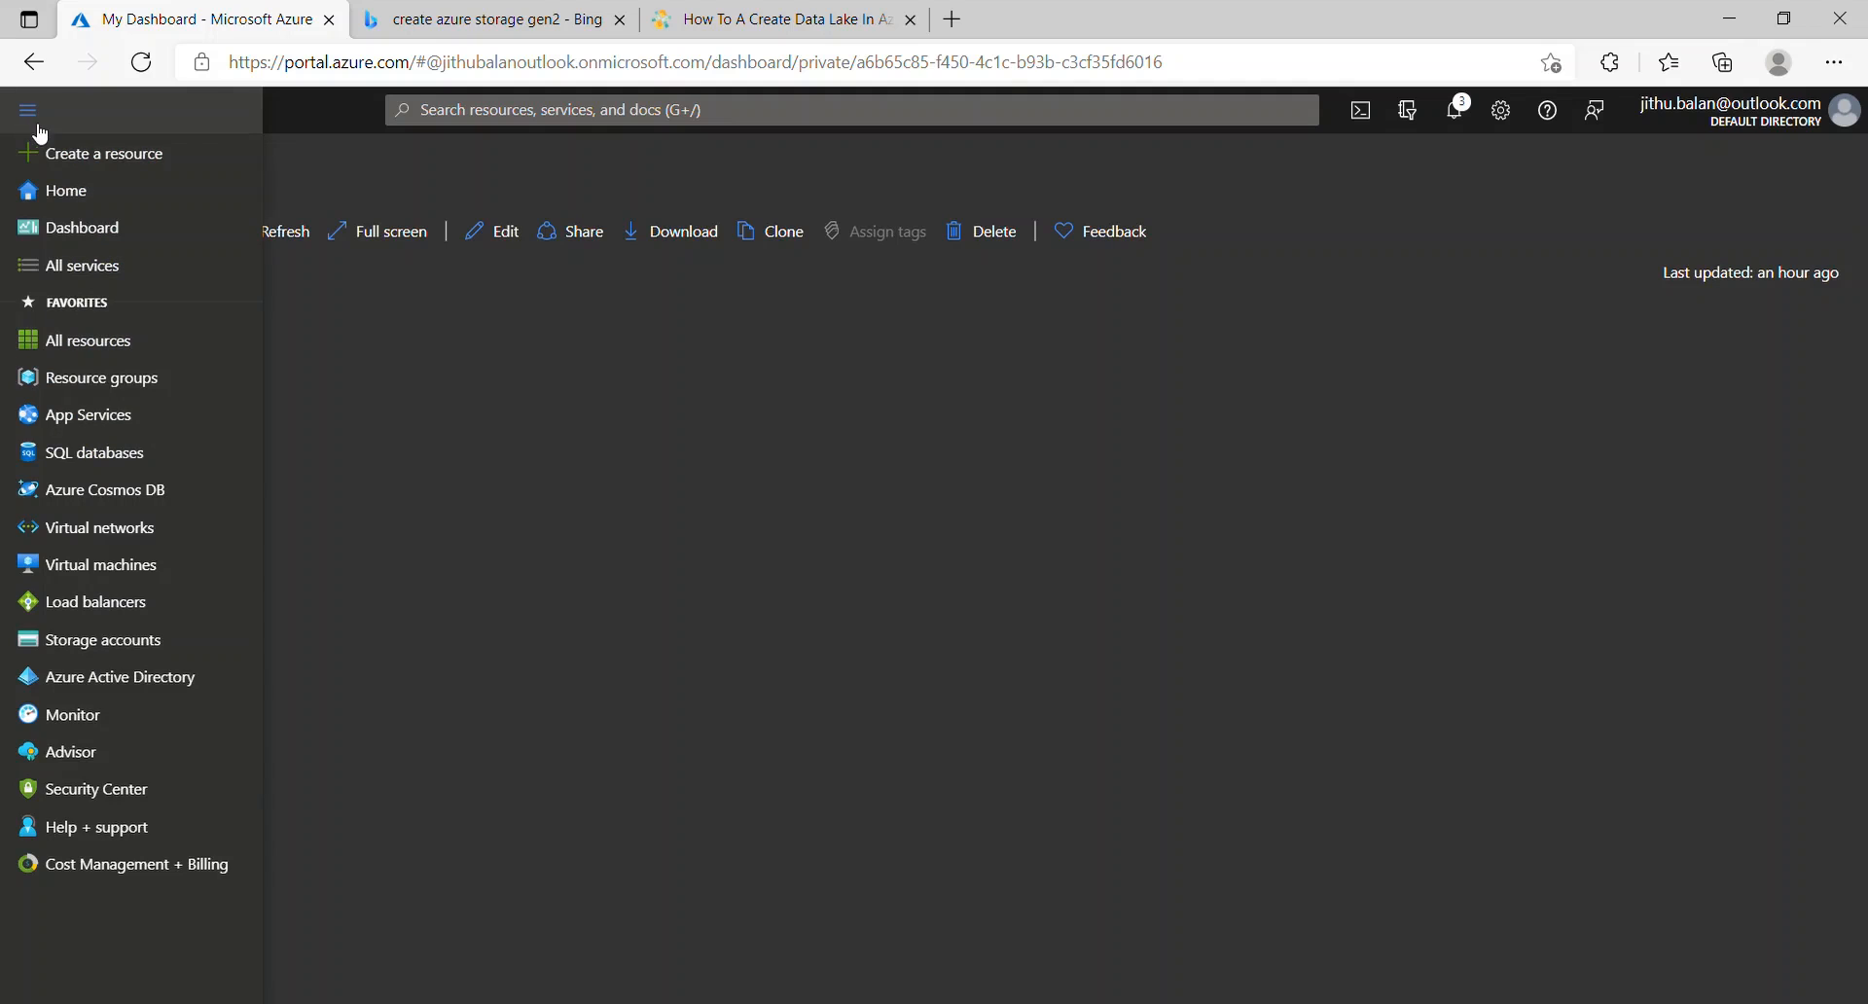
{"action": "left_click", "coordinate": [124, 340]}
{"action": "left_click", "coordinate": [137, 449]}
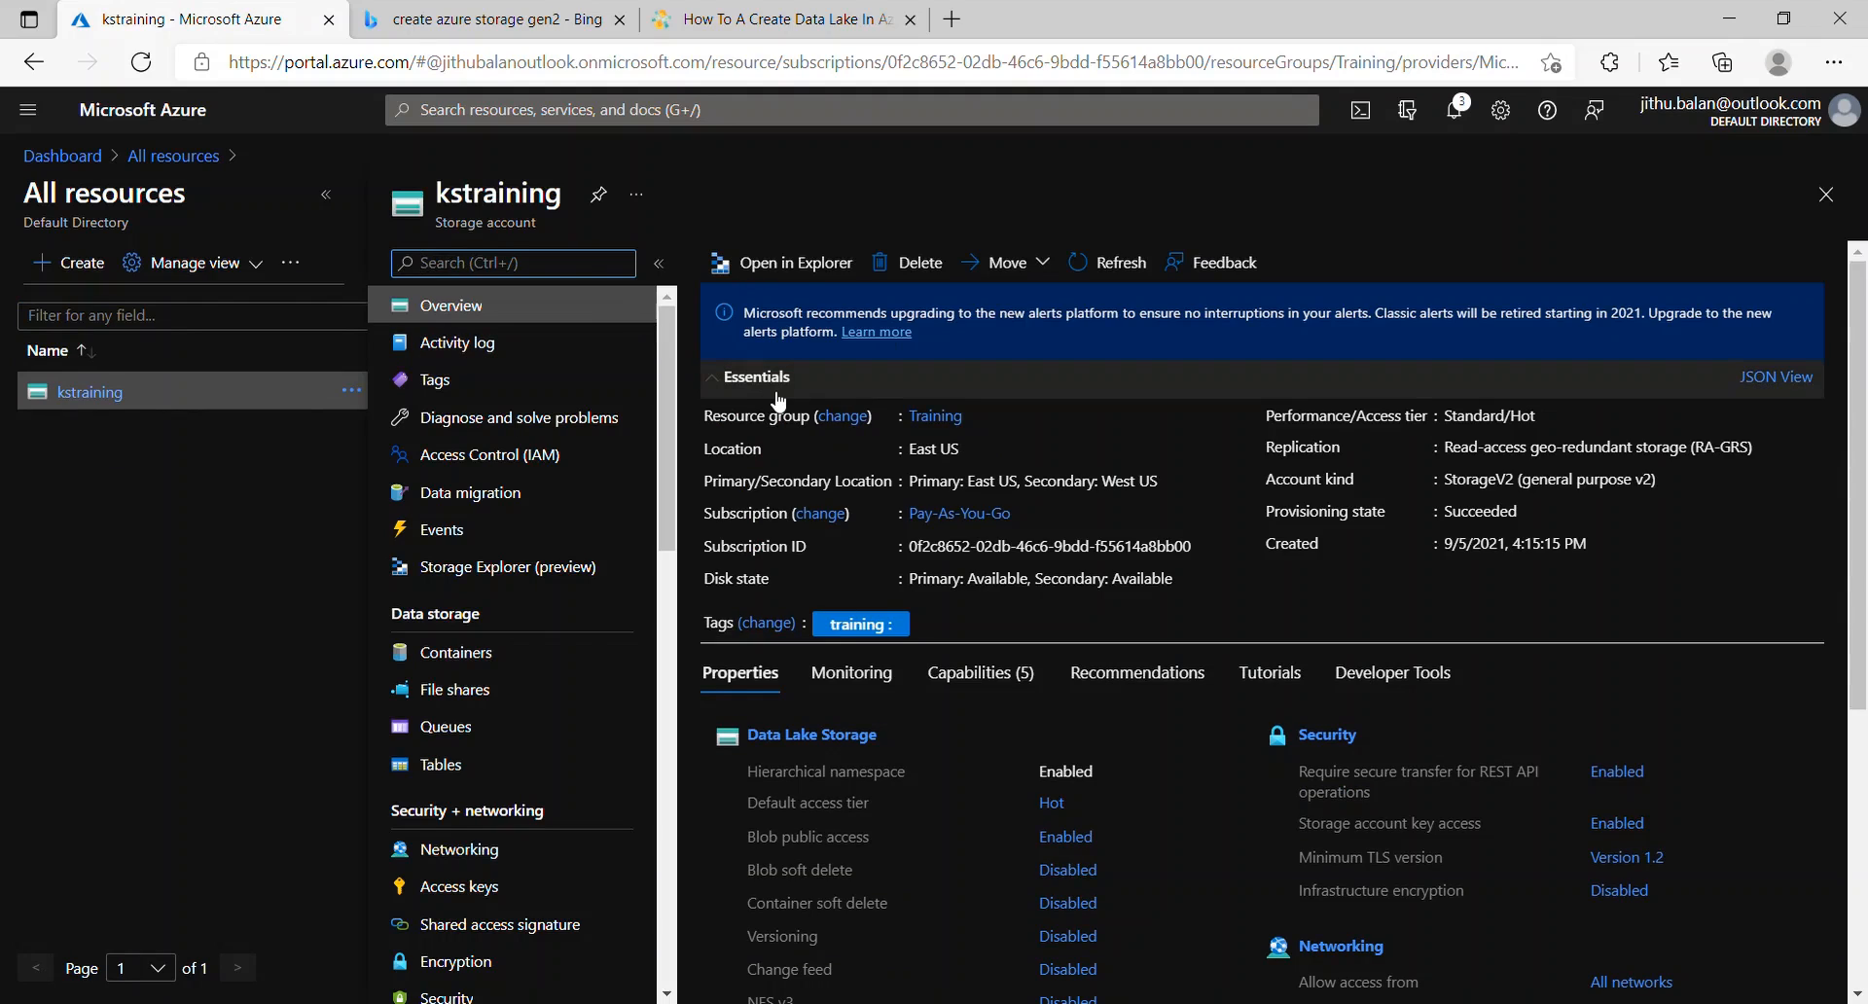
{"action": "left_click", "coordinate": [607, 204]}
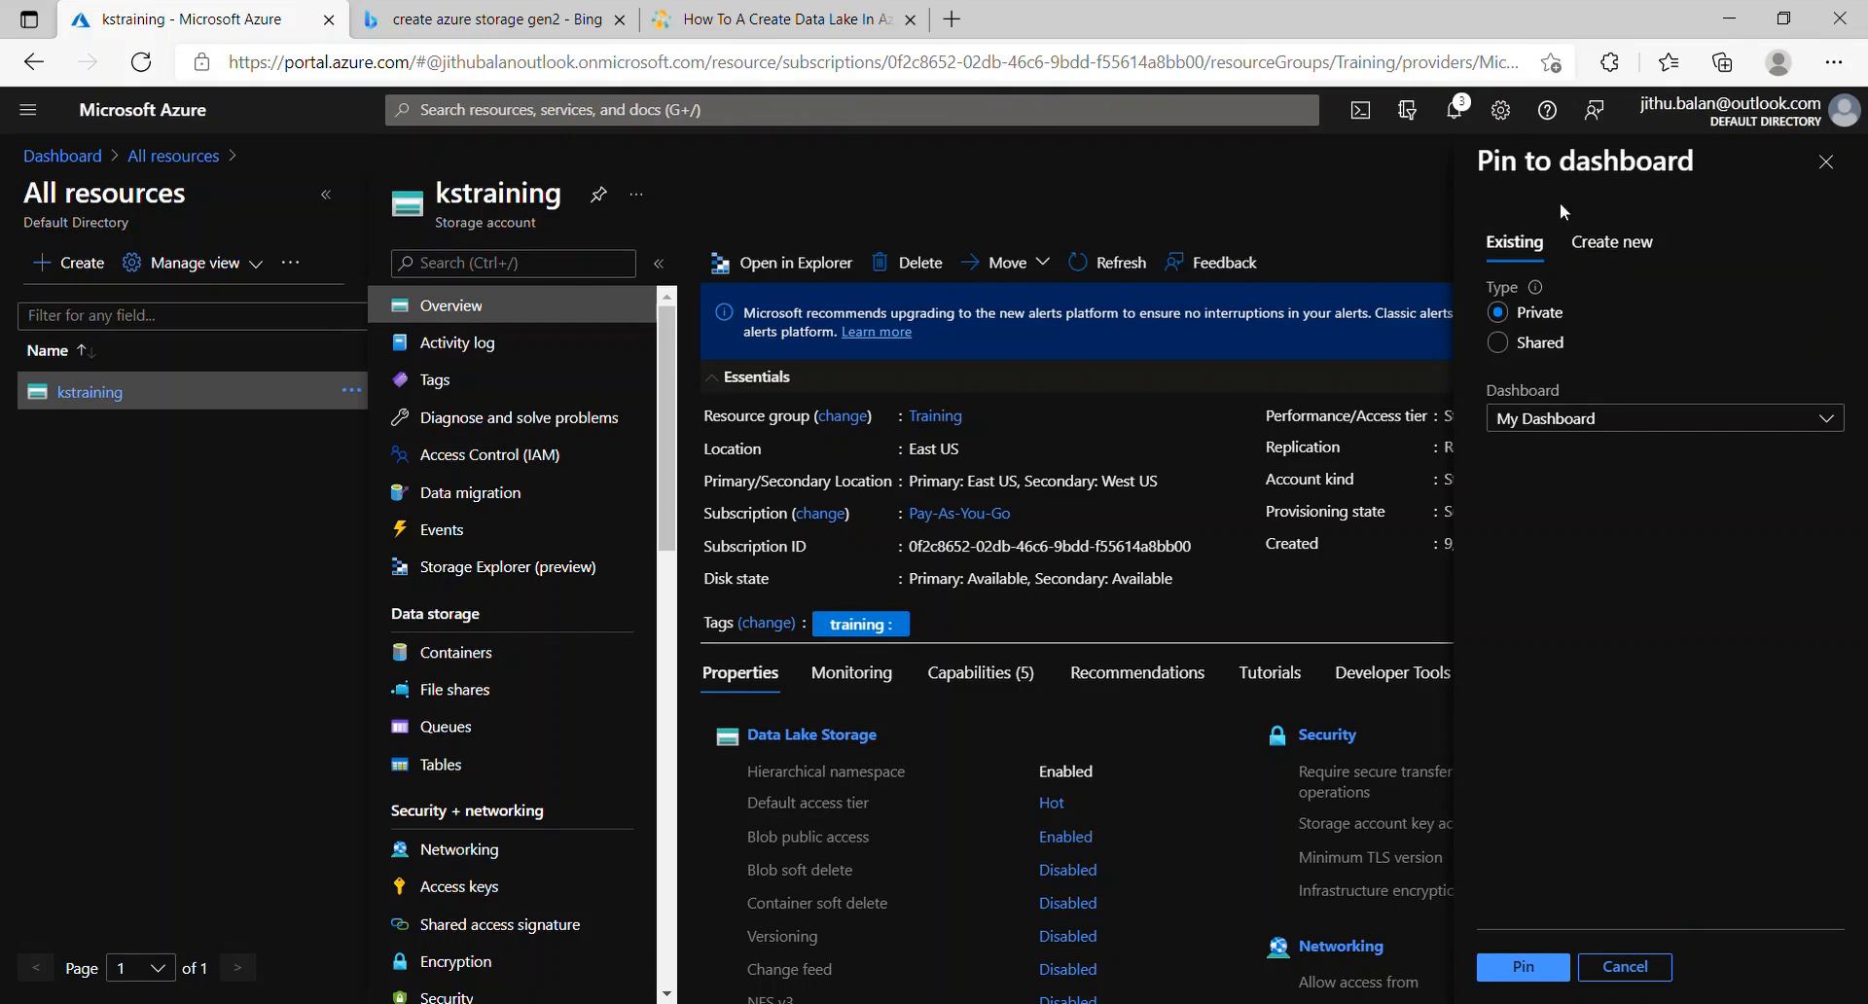
{"action": "left_click", "coordinate": [1524, 968]}
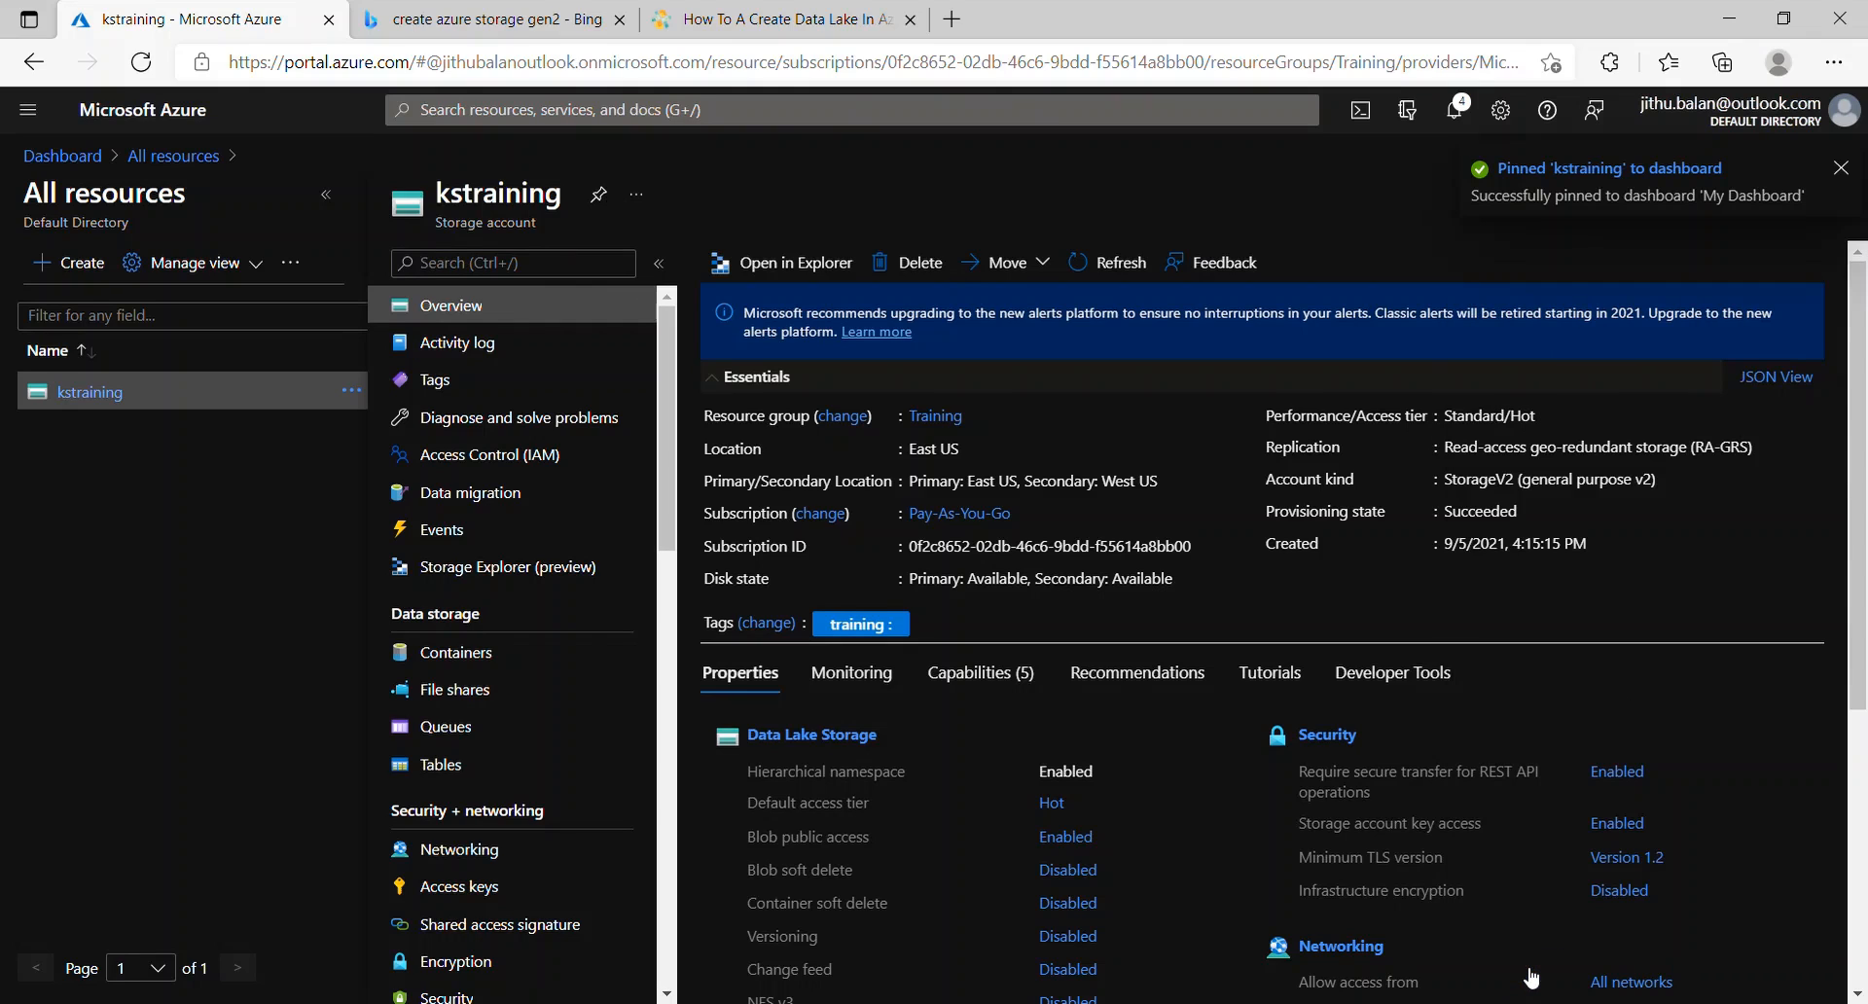
{"action": "left_click", "coordinate": [1848, 171]}
{"action": "left_click", "coordinate": [1832, 211]}
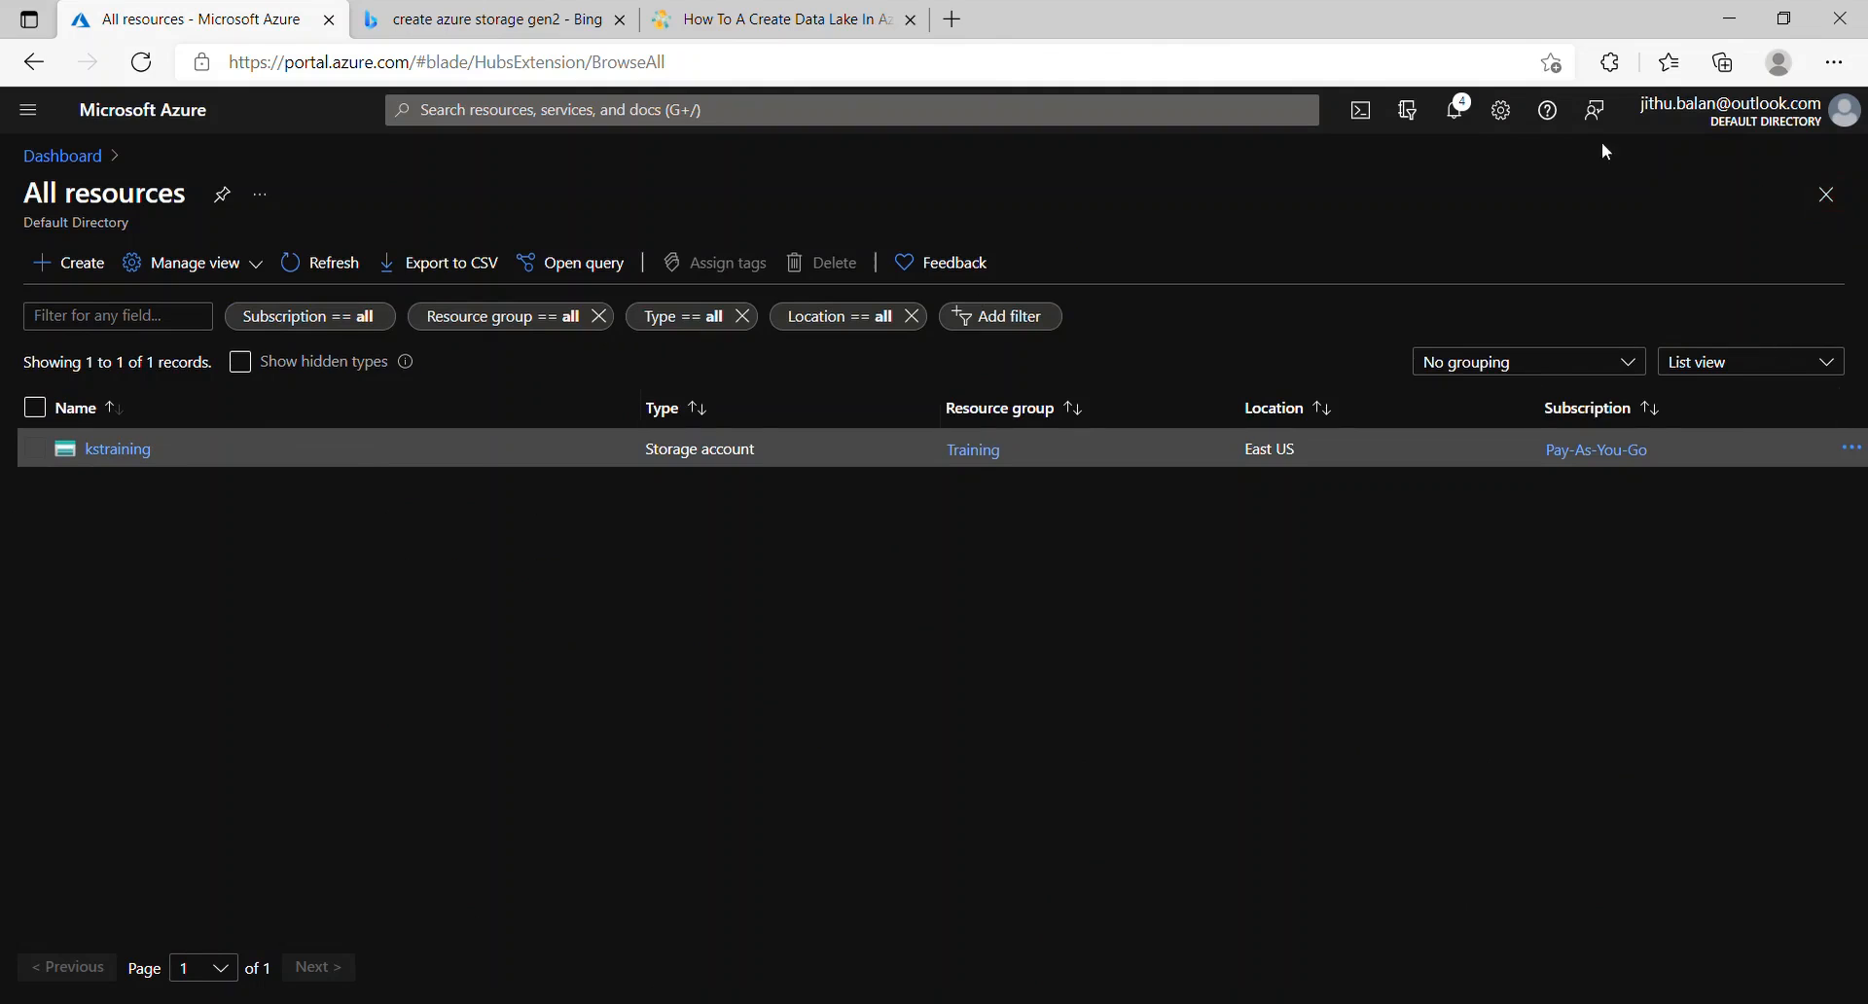
{"action": "left_click", "coordinate": [1826, 193]}
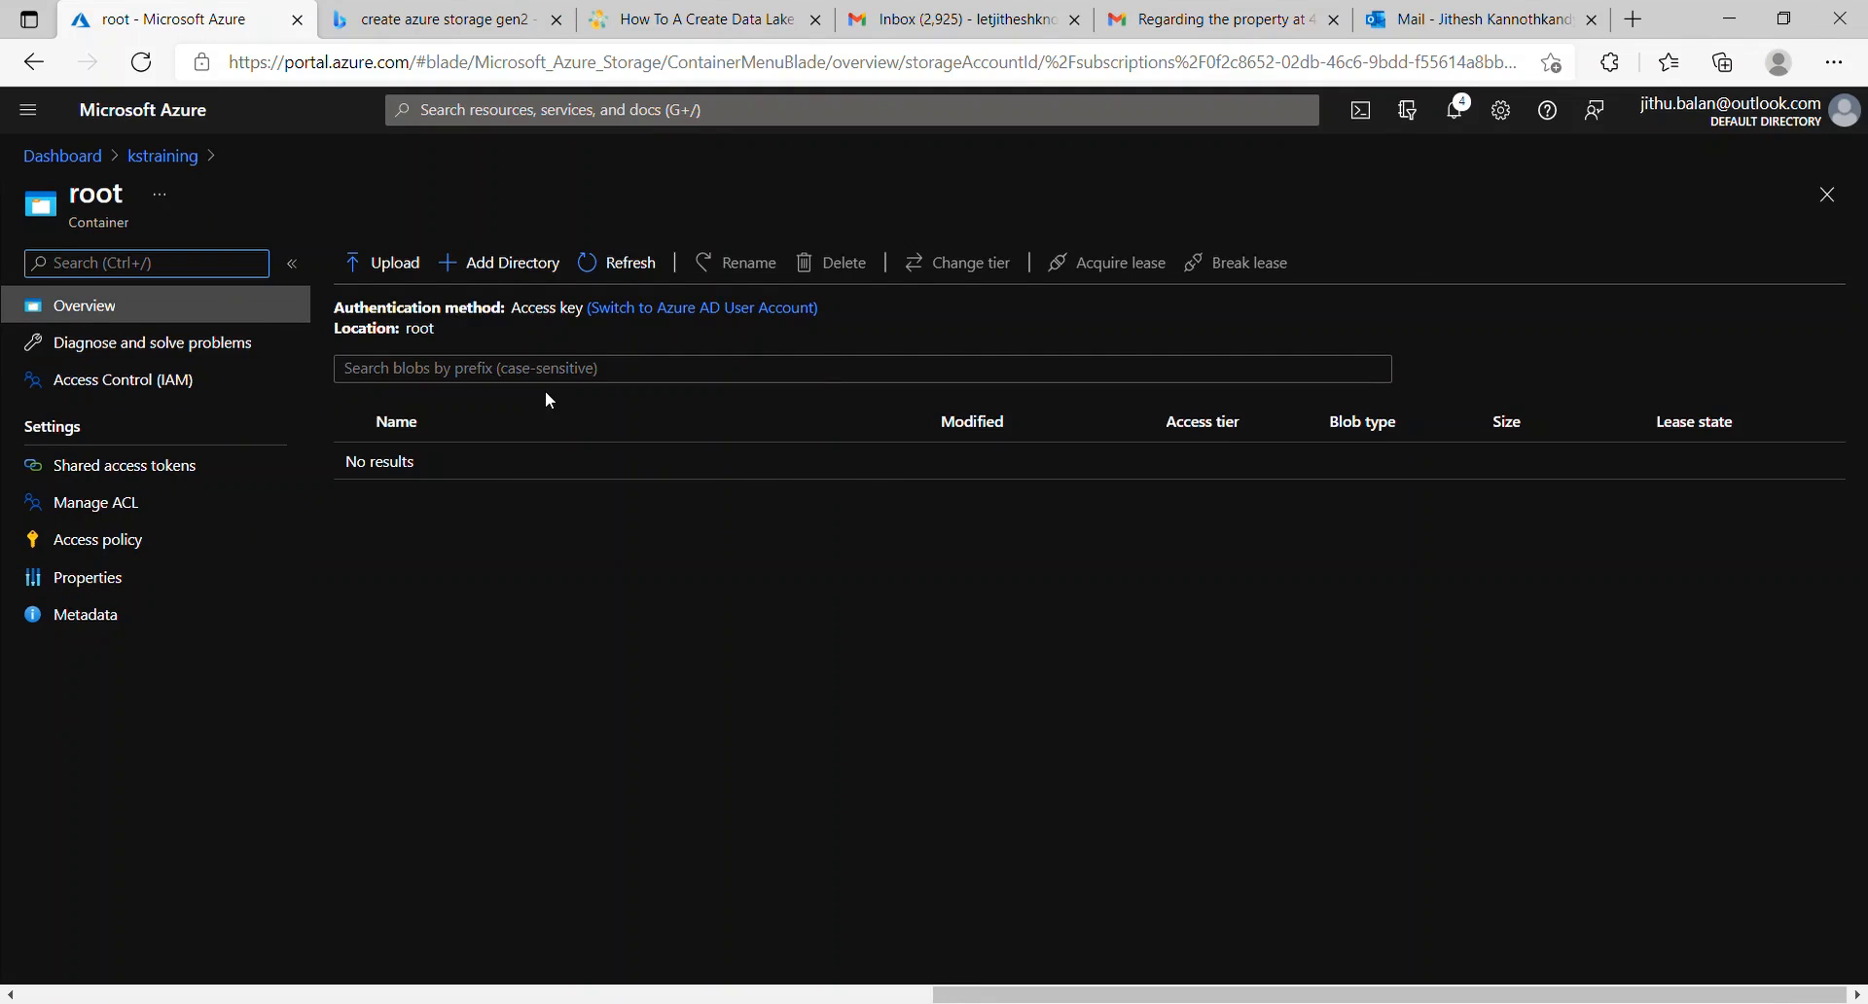
Step: Create Raw and Processed directories in the root container and open Raw
{"action": "left_click", "coordinate": [535, 263]}
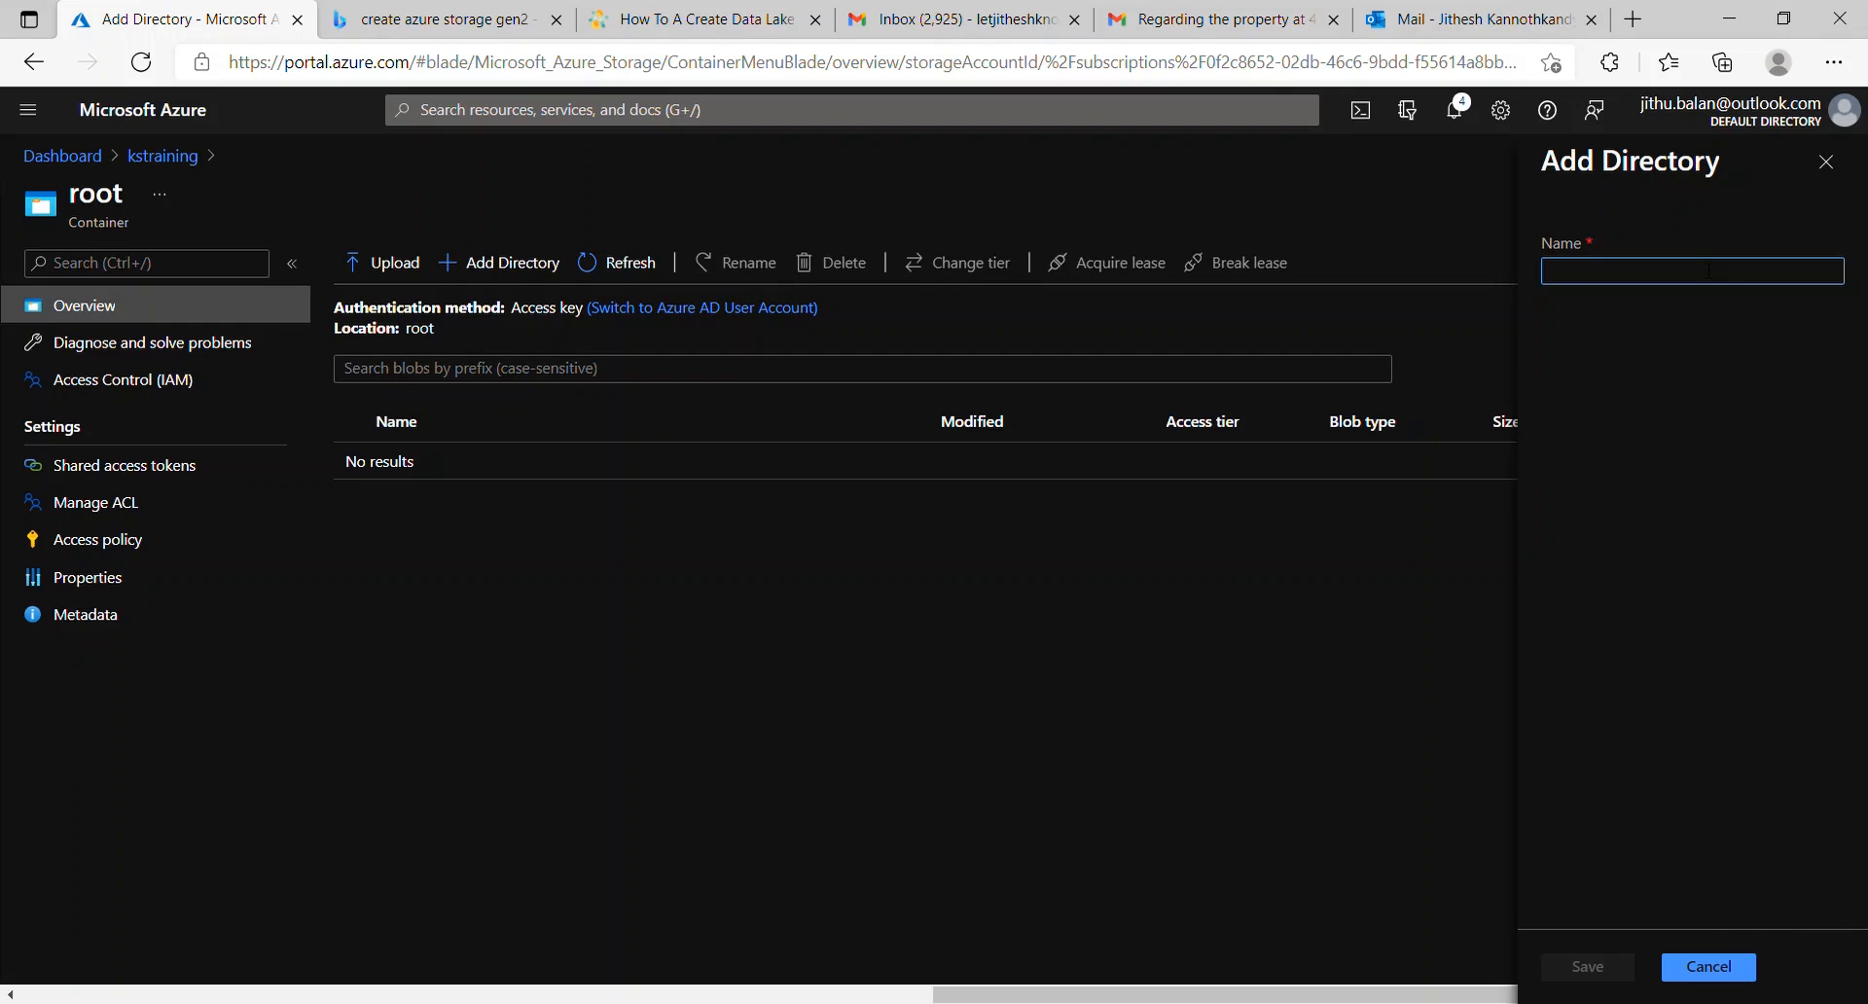
{"action": "type", "text": "Raw"}
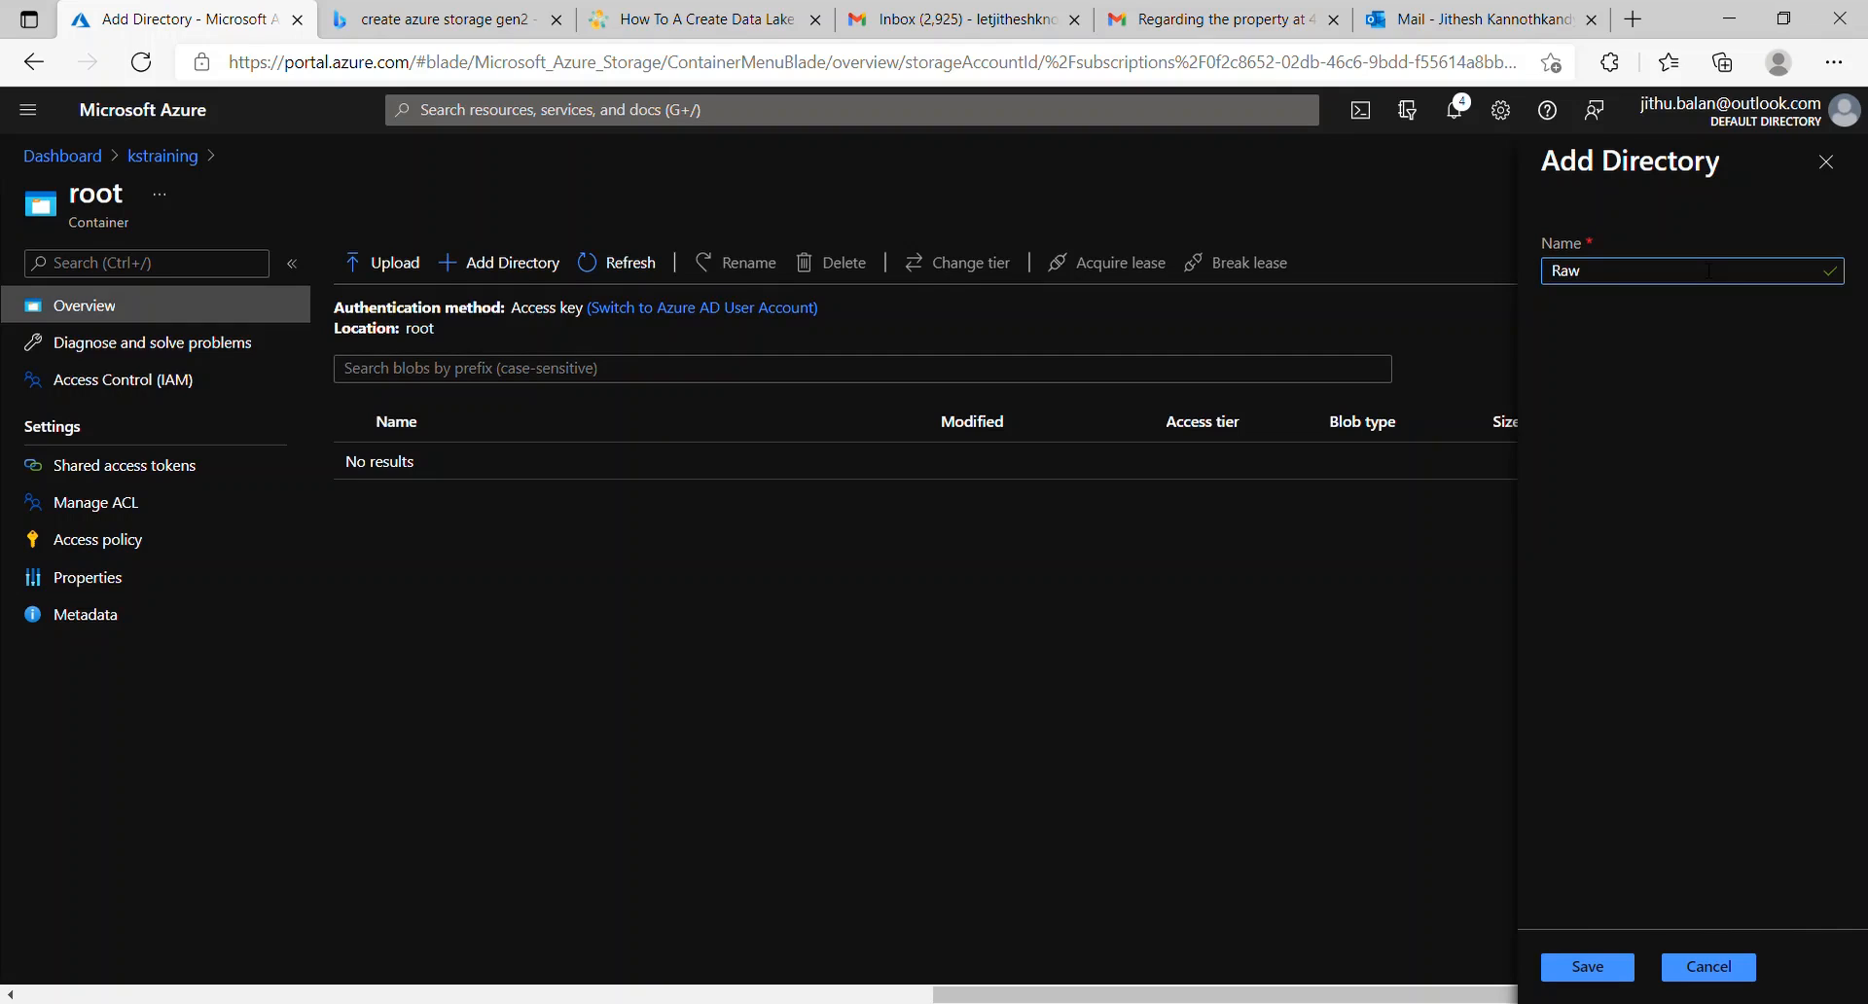
{"action": "key", "text": "Return"}
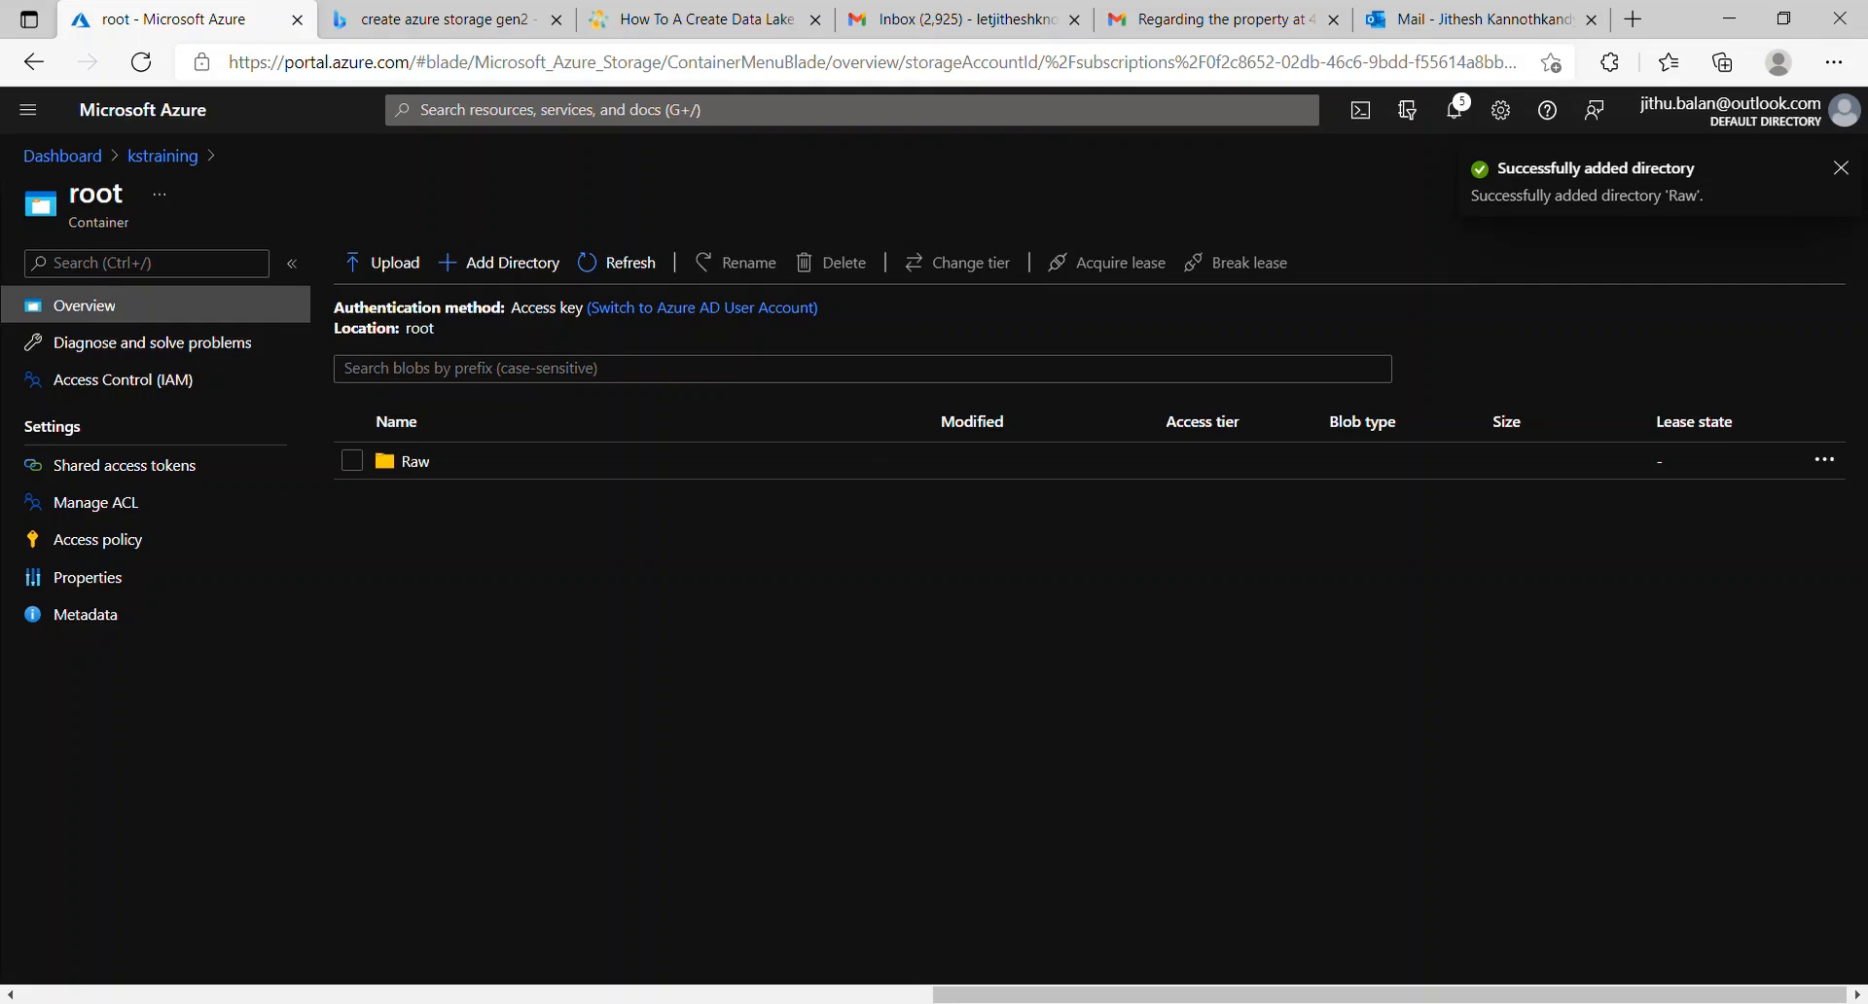
{"action": "left_click", "coordinate": [499, 263]}
{"action": "type", "text": "Pro"}
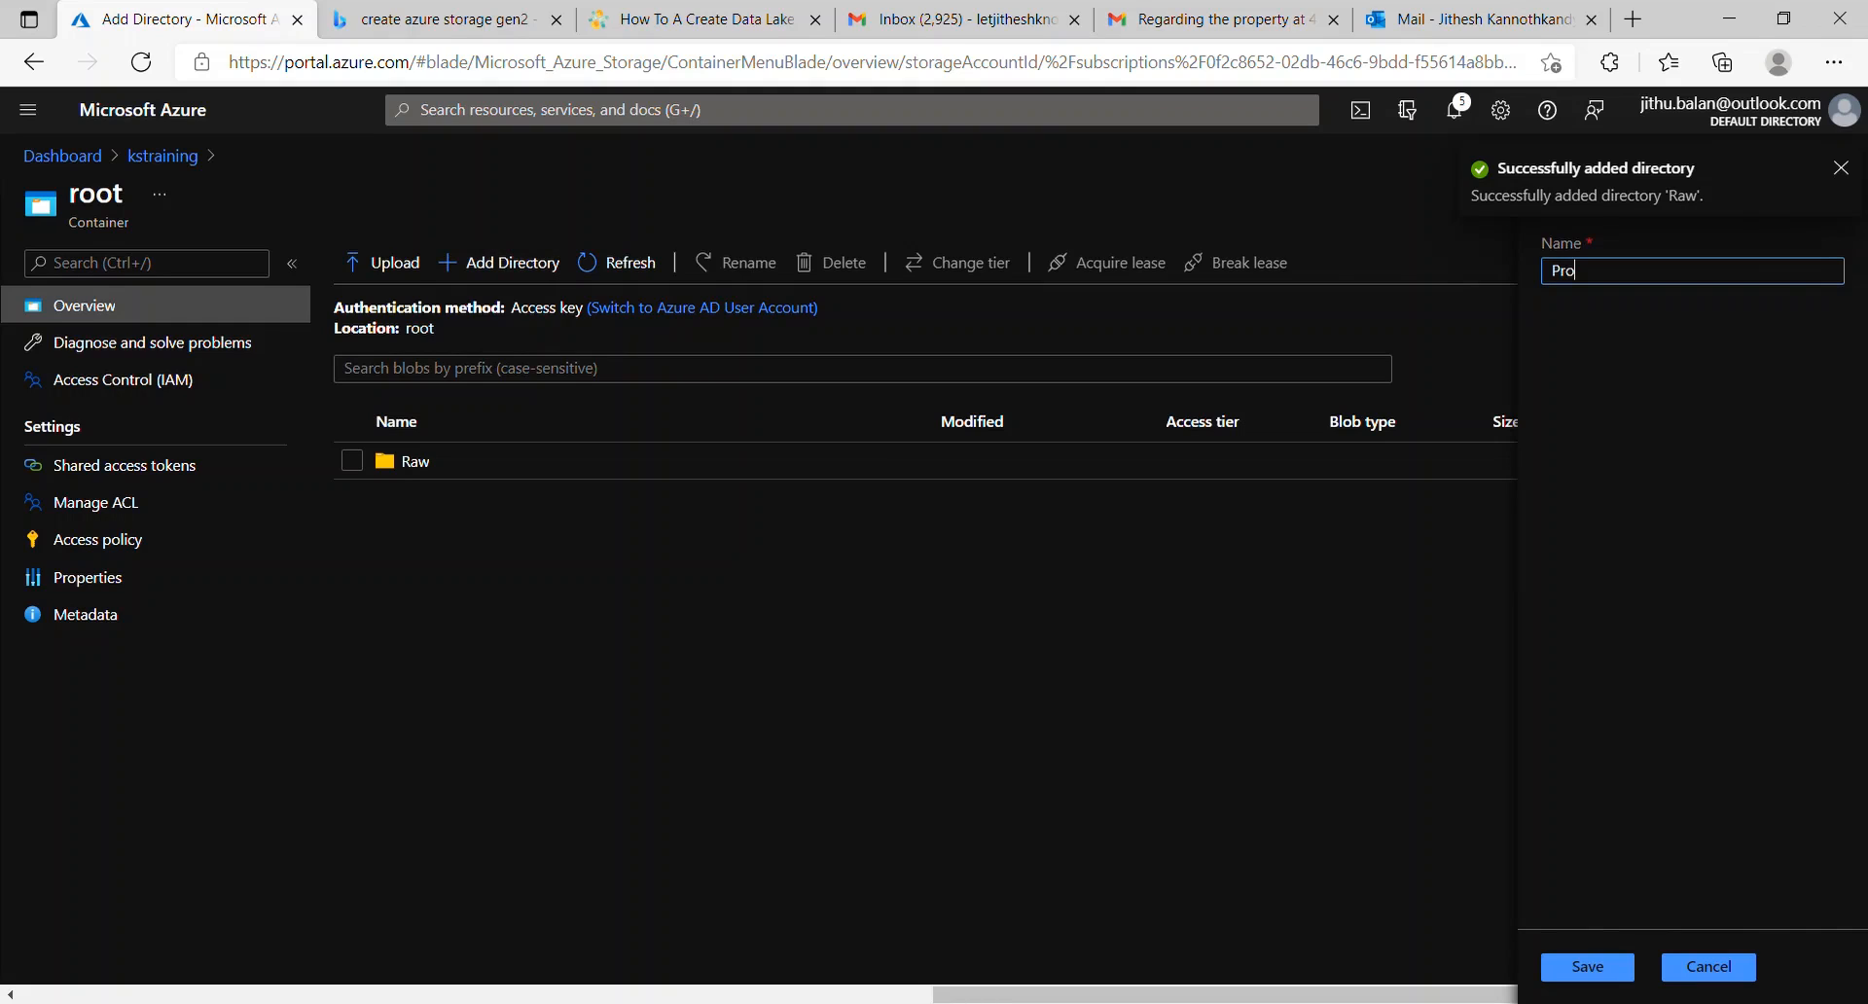
{"action": "type", "text": "cessed"}
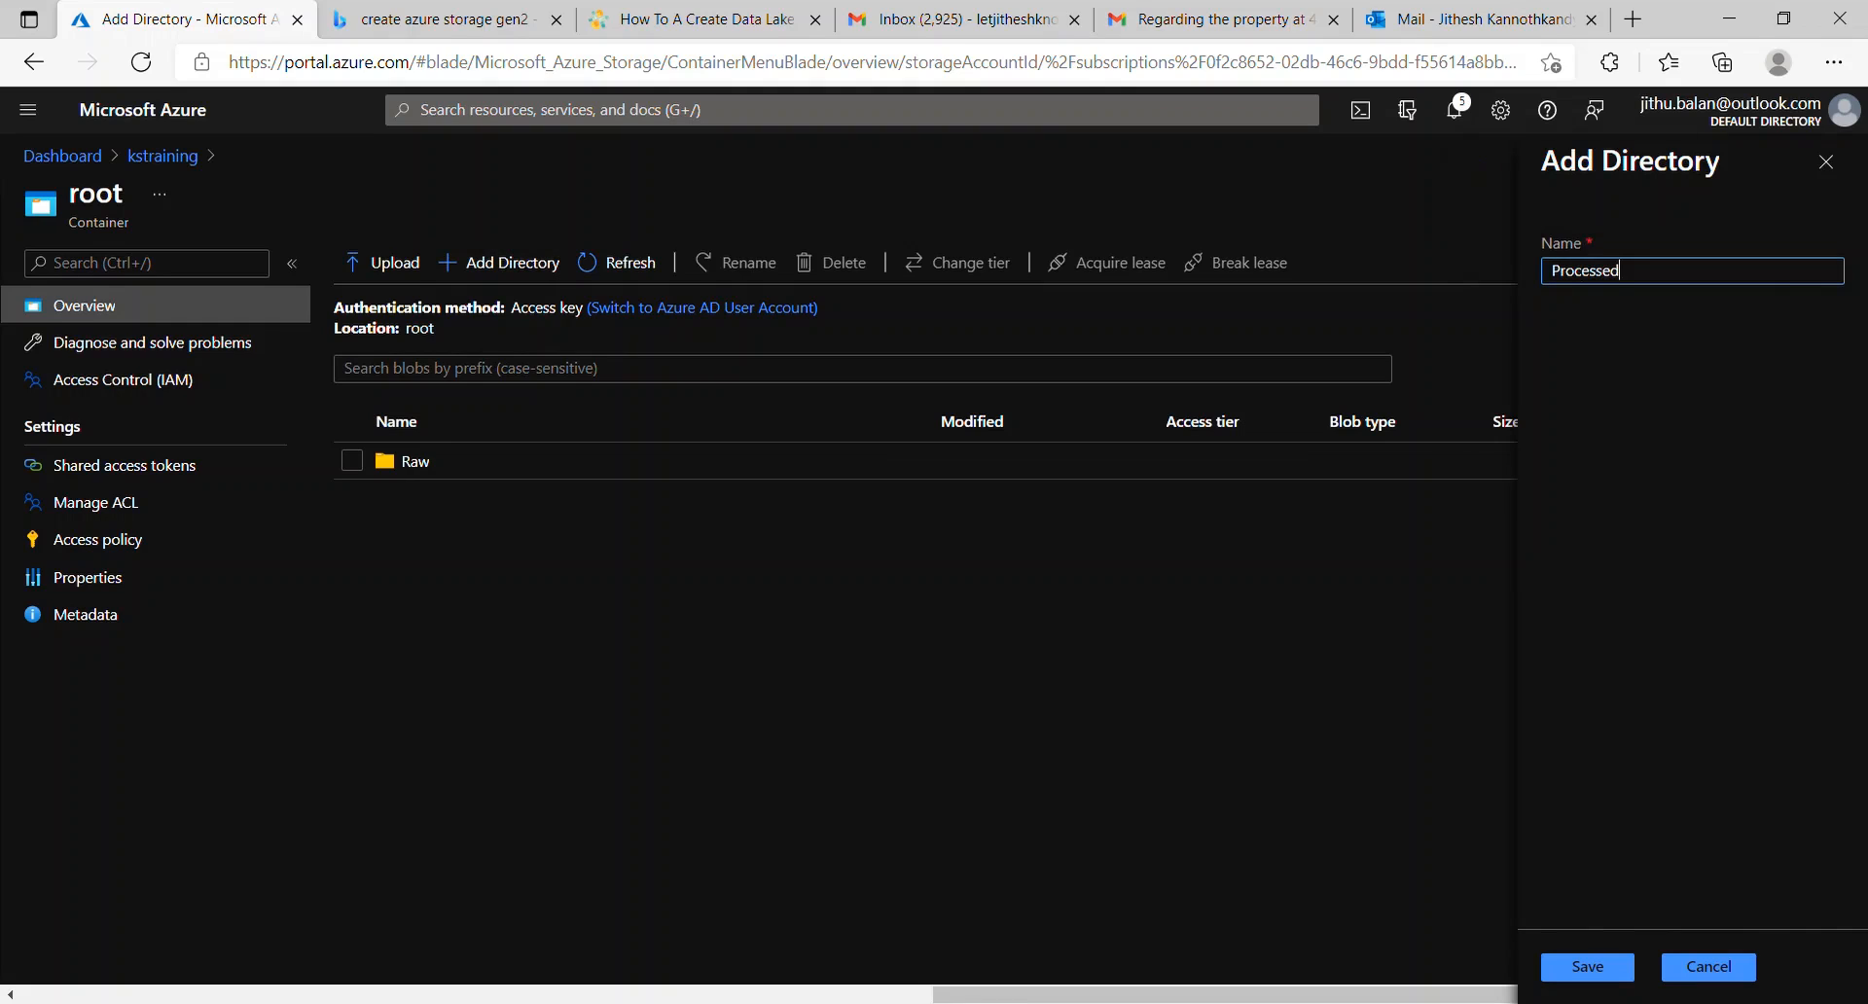
{"action": "key", "text": "Return"}
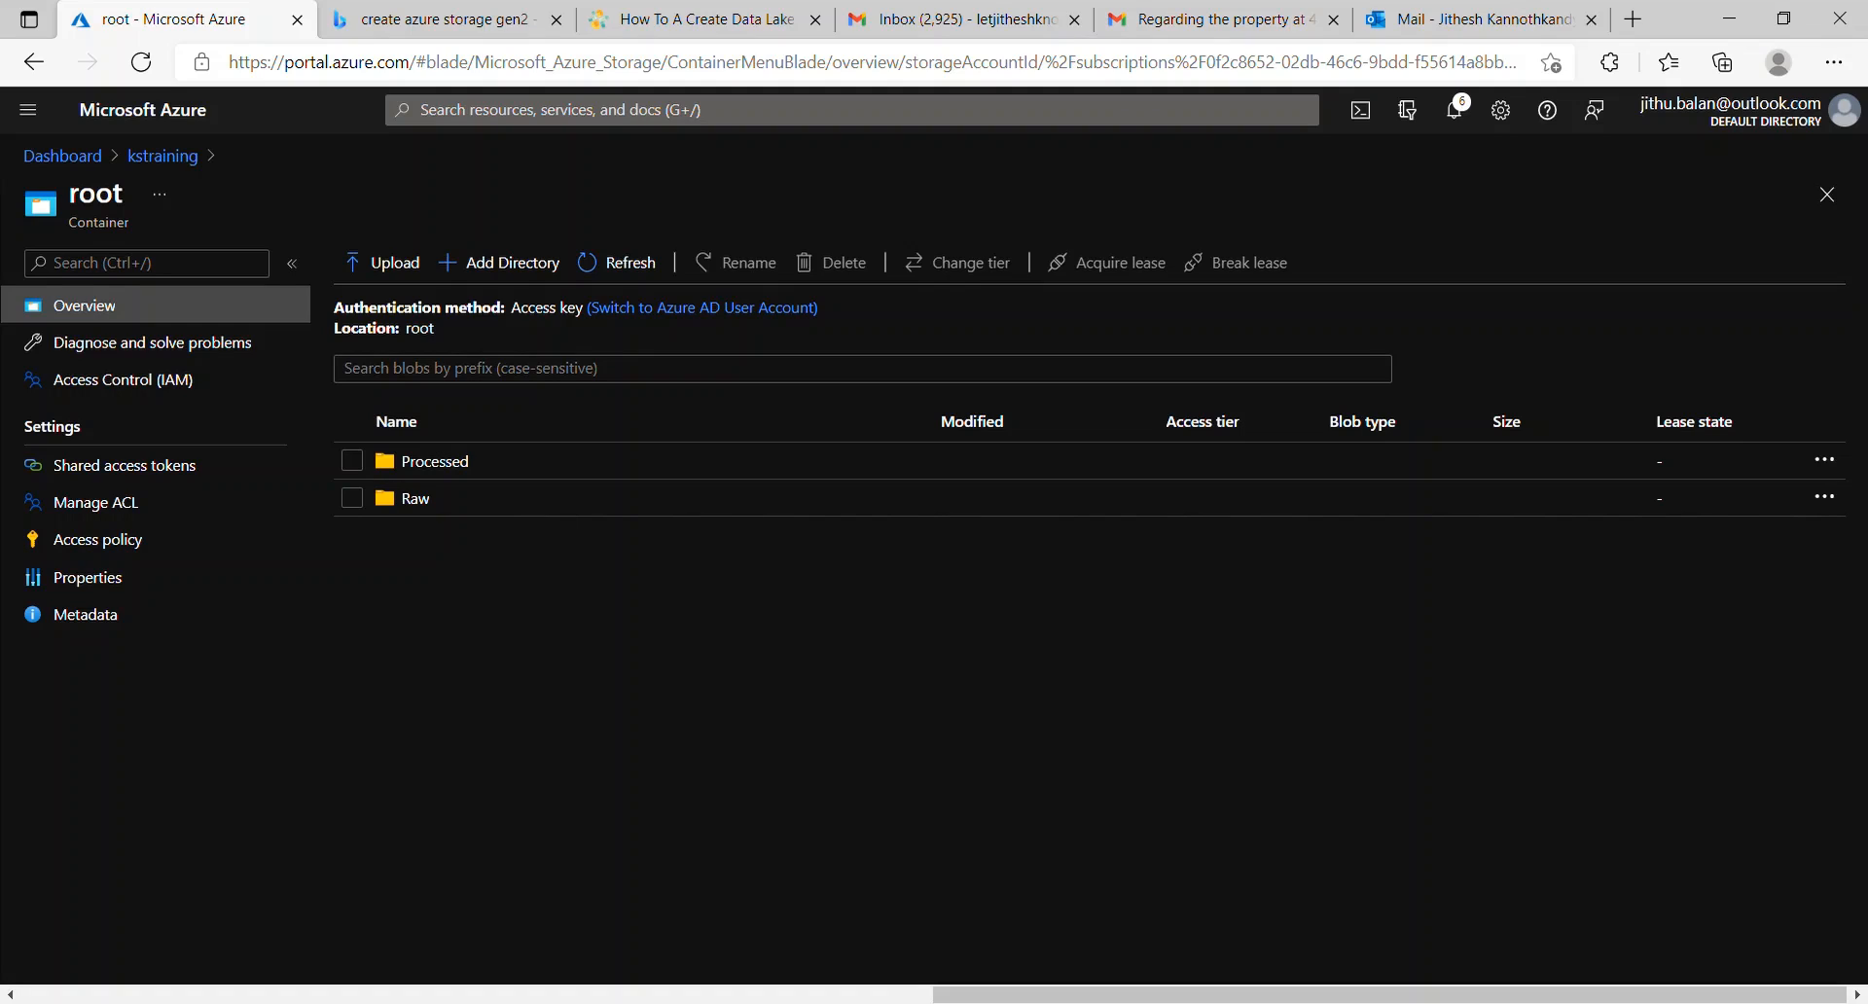
{"action": "left_click", "coordinate": [416, 499]}
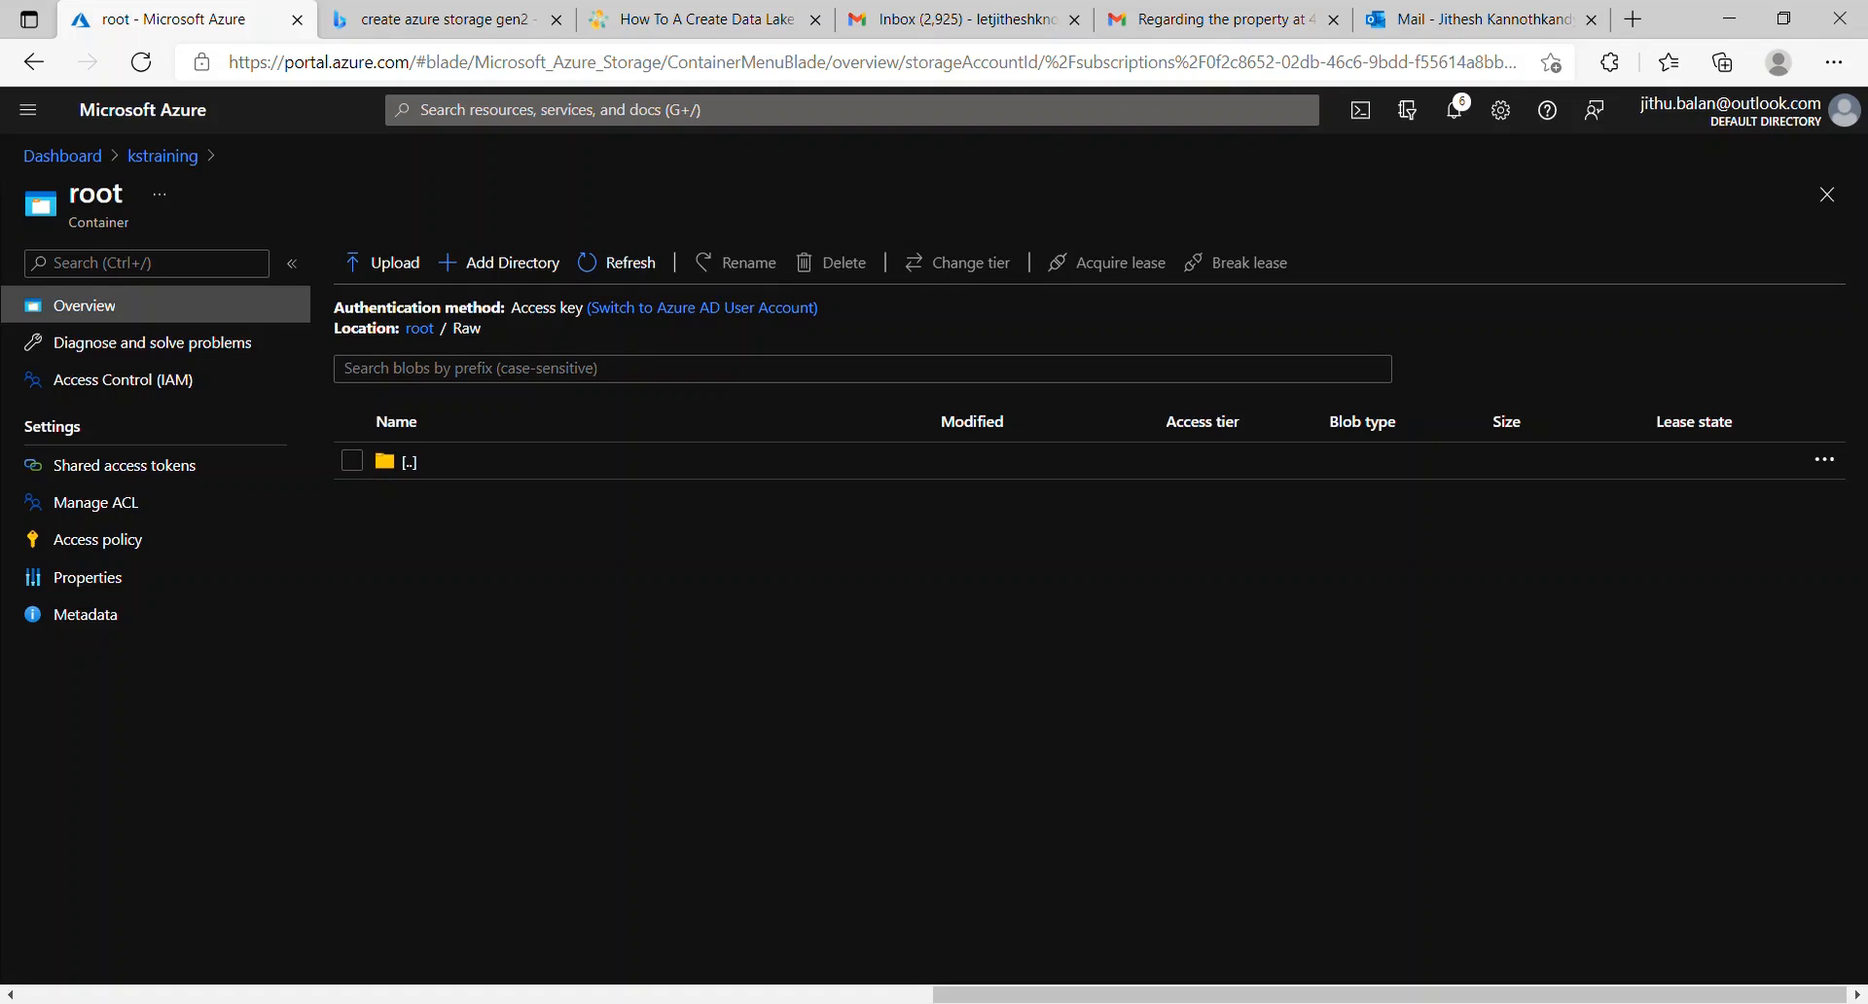
Step: Upload Legally_Operating_Businesses.csv (28 MiB) into Raw and dismiss the completion notice
{"action": "left_click", "coordinate": [382, 263]}
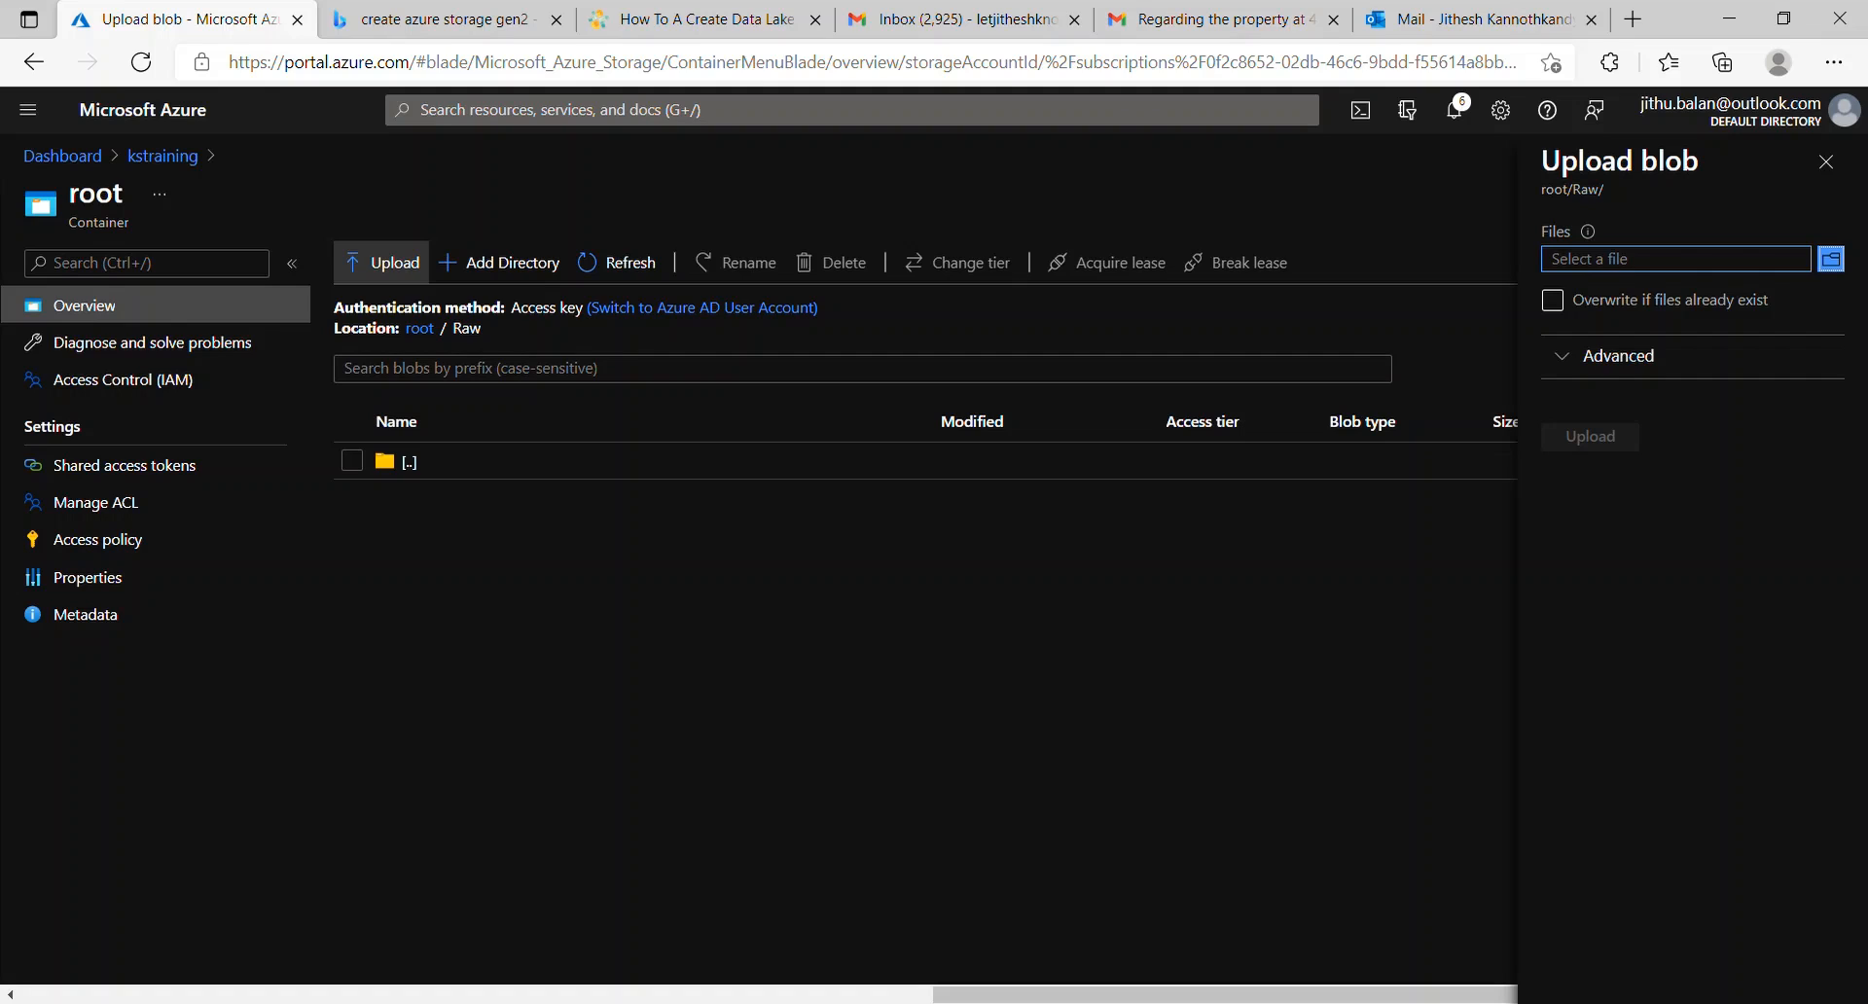
{"action": "left_click", "coordinate": [1831, 259]}
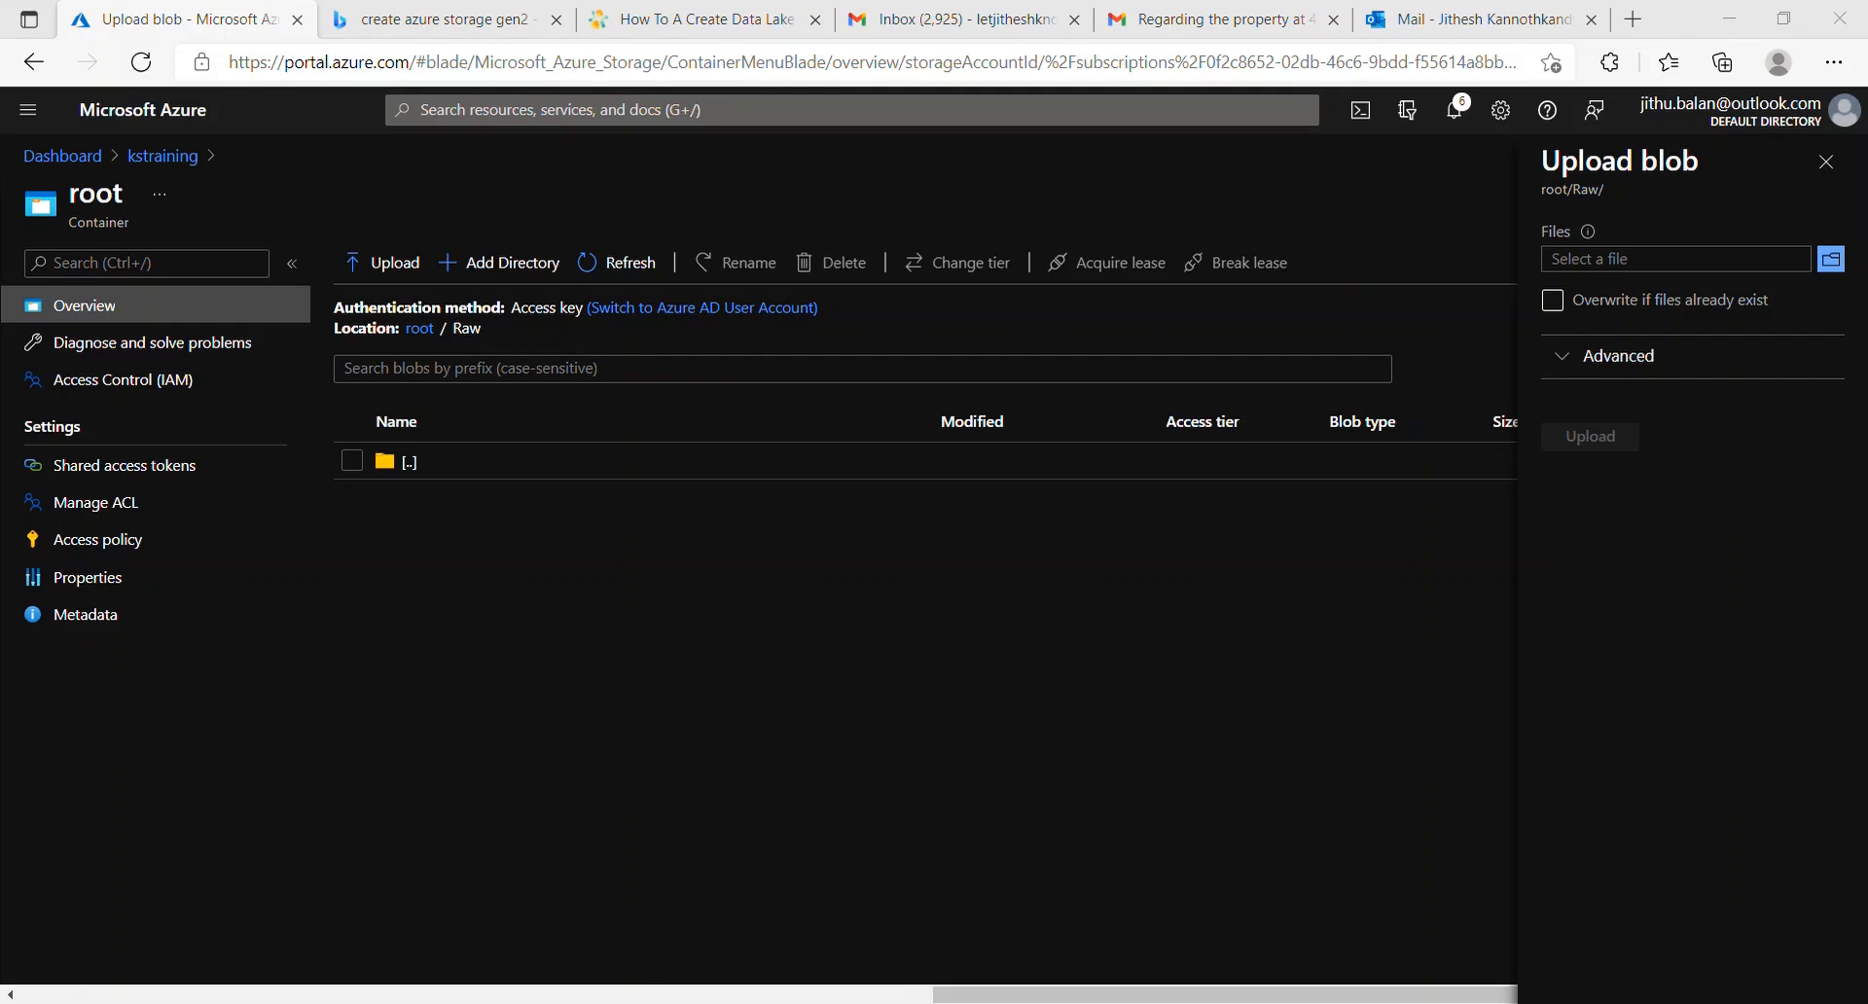
{"action": "left_click", "coordinate": [1534, 447]}
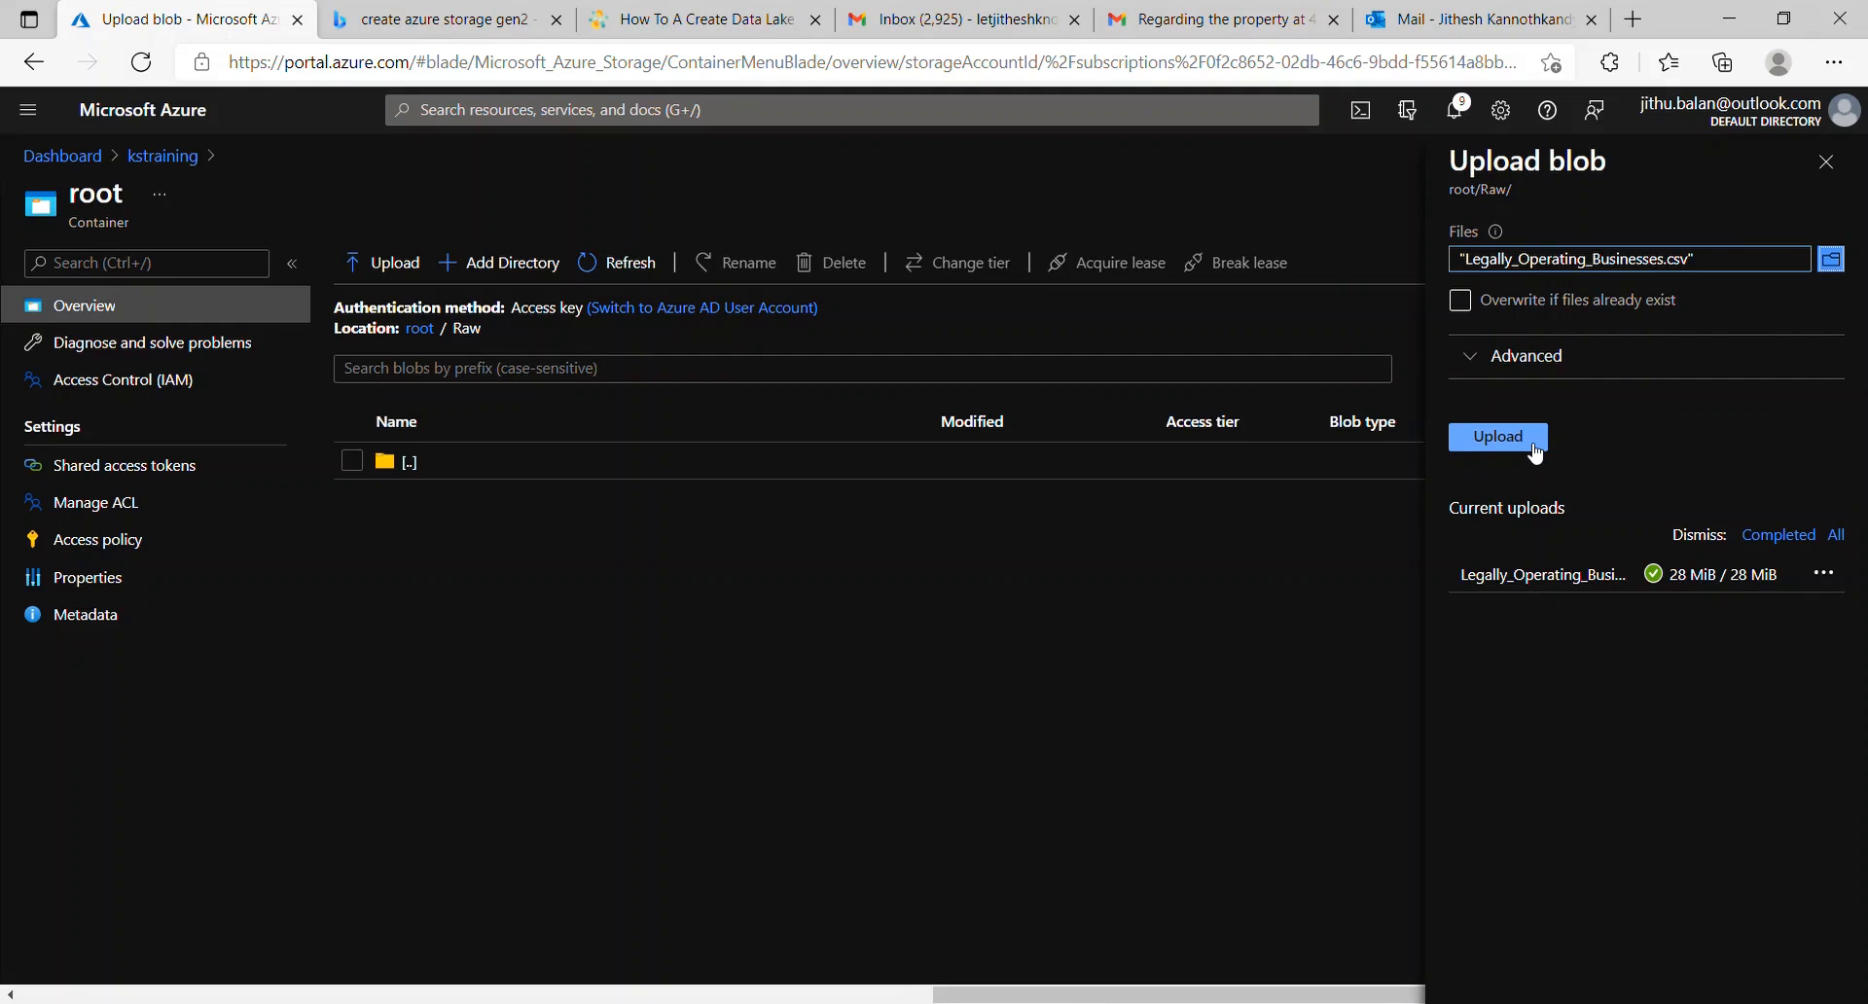
{"action": "left_click", "coordinate": [1531, 446]}
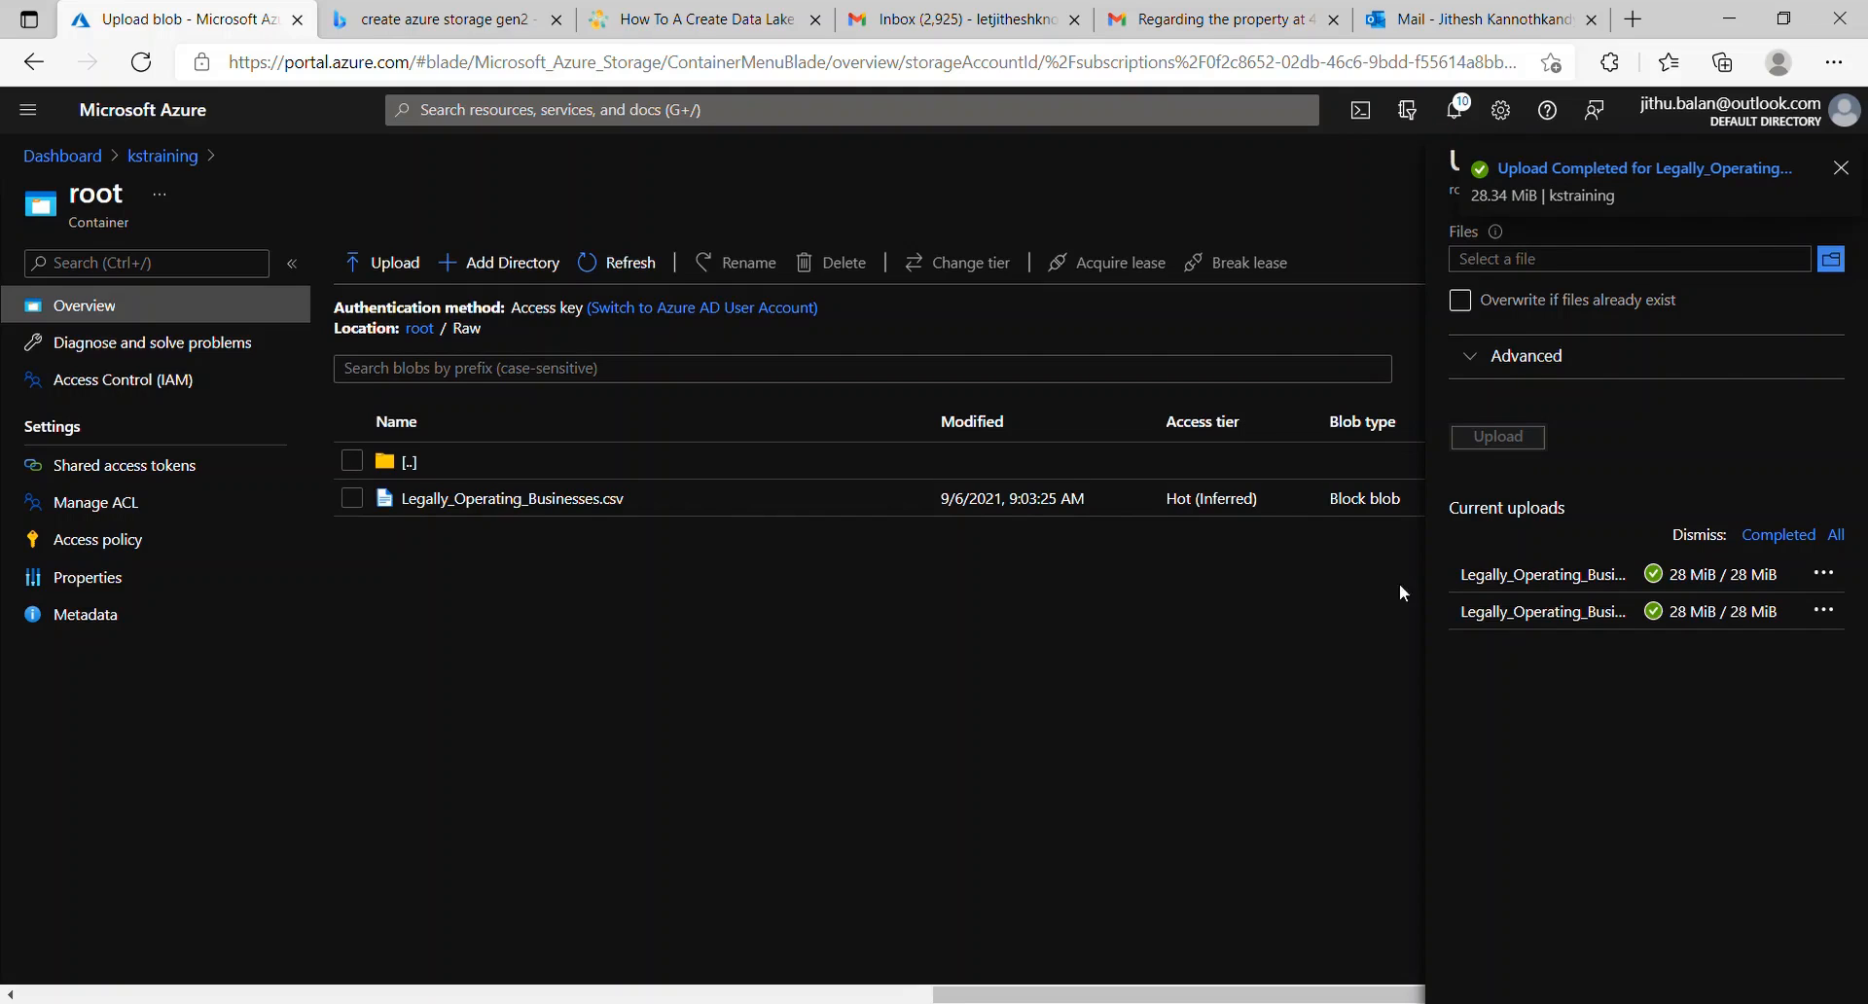
{"action": "left_click", "coordinate": [1841, 169]}
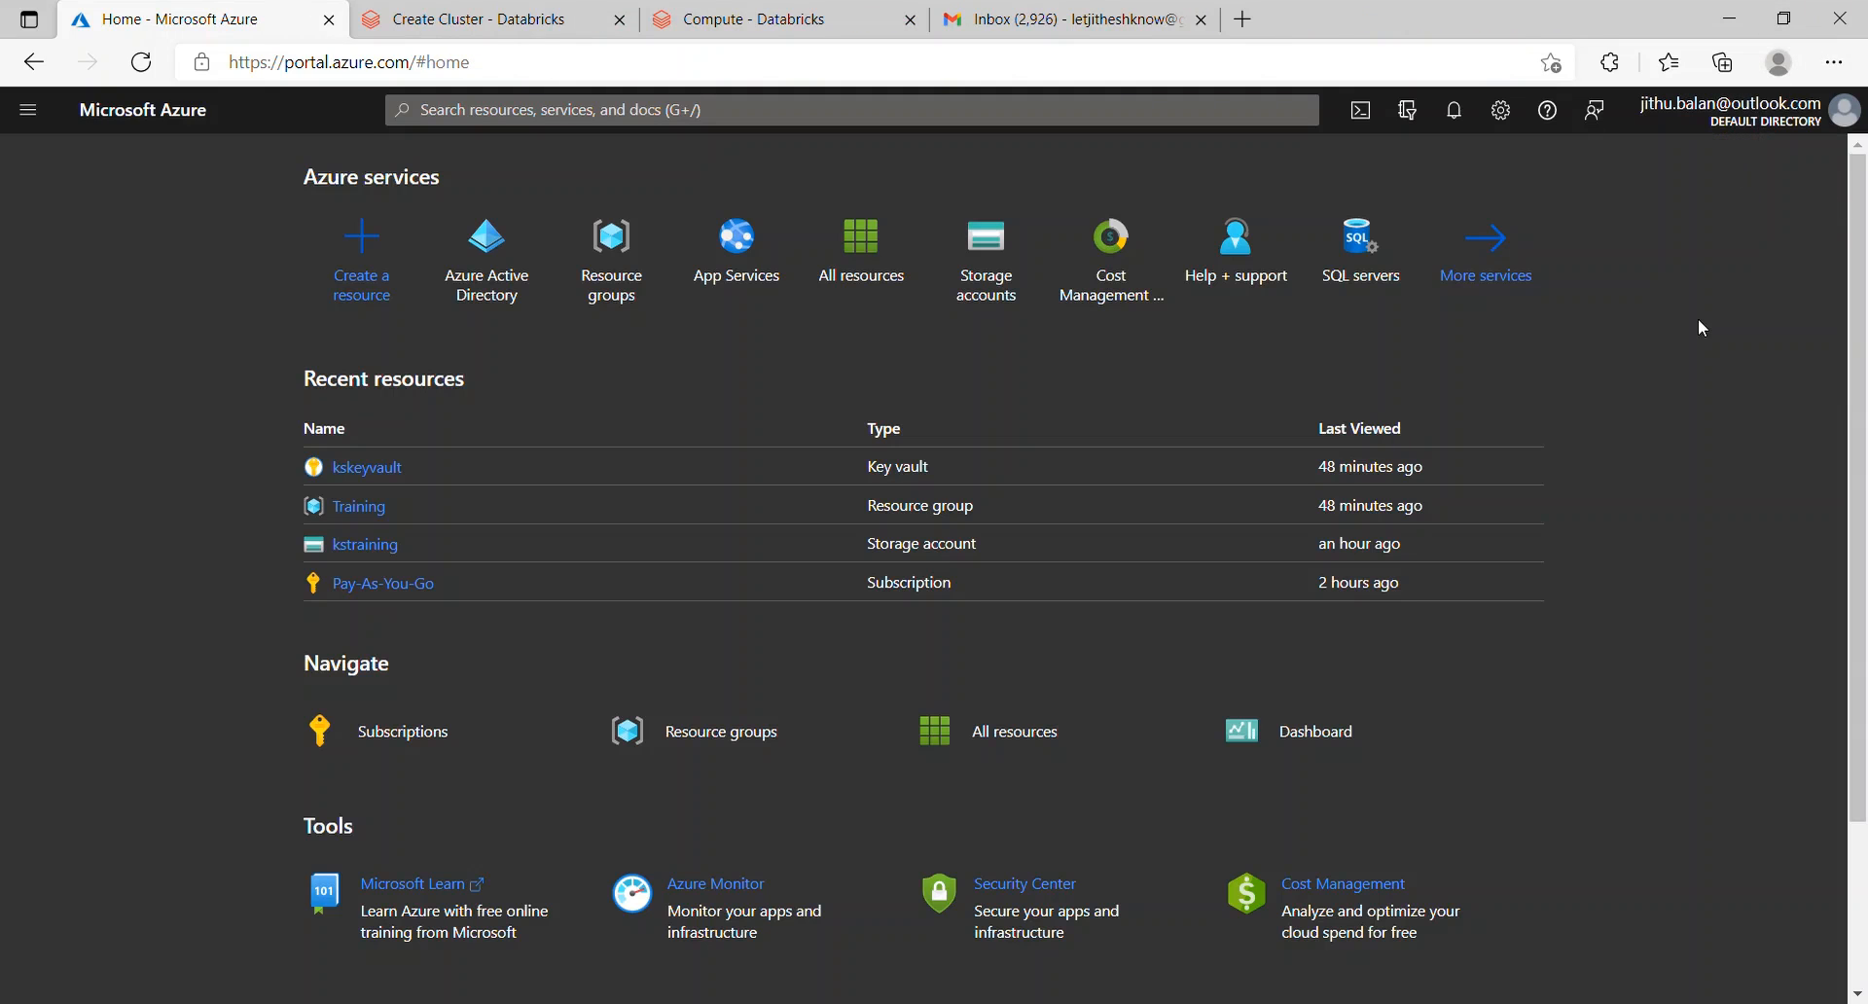
Step: Start a new Azure Databricks workspace from Create a resource > Analytics
{"action": "left_click", "coordinate": [28, 112]}
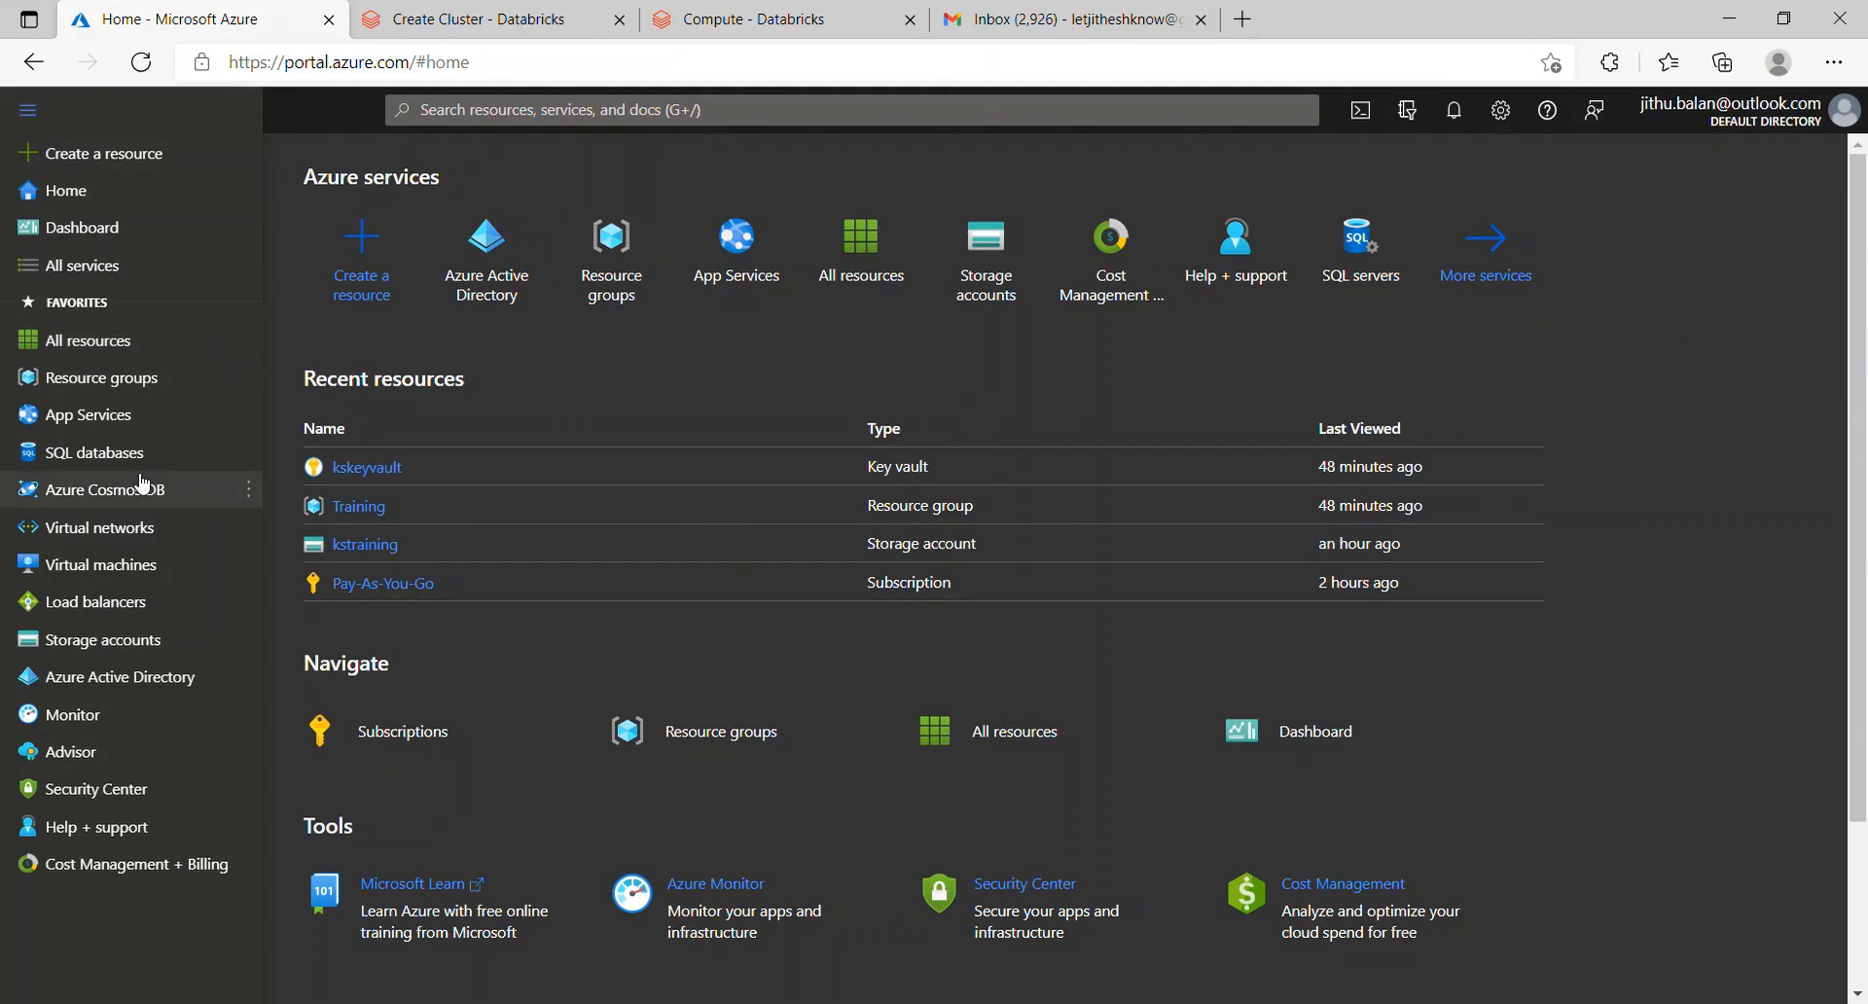
{"action": "left_click", "coordinate": [125, 153]}
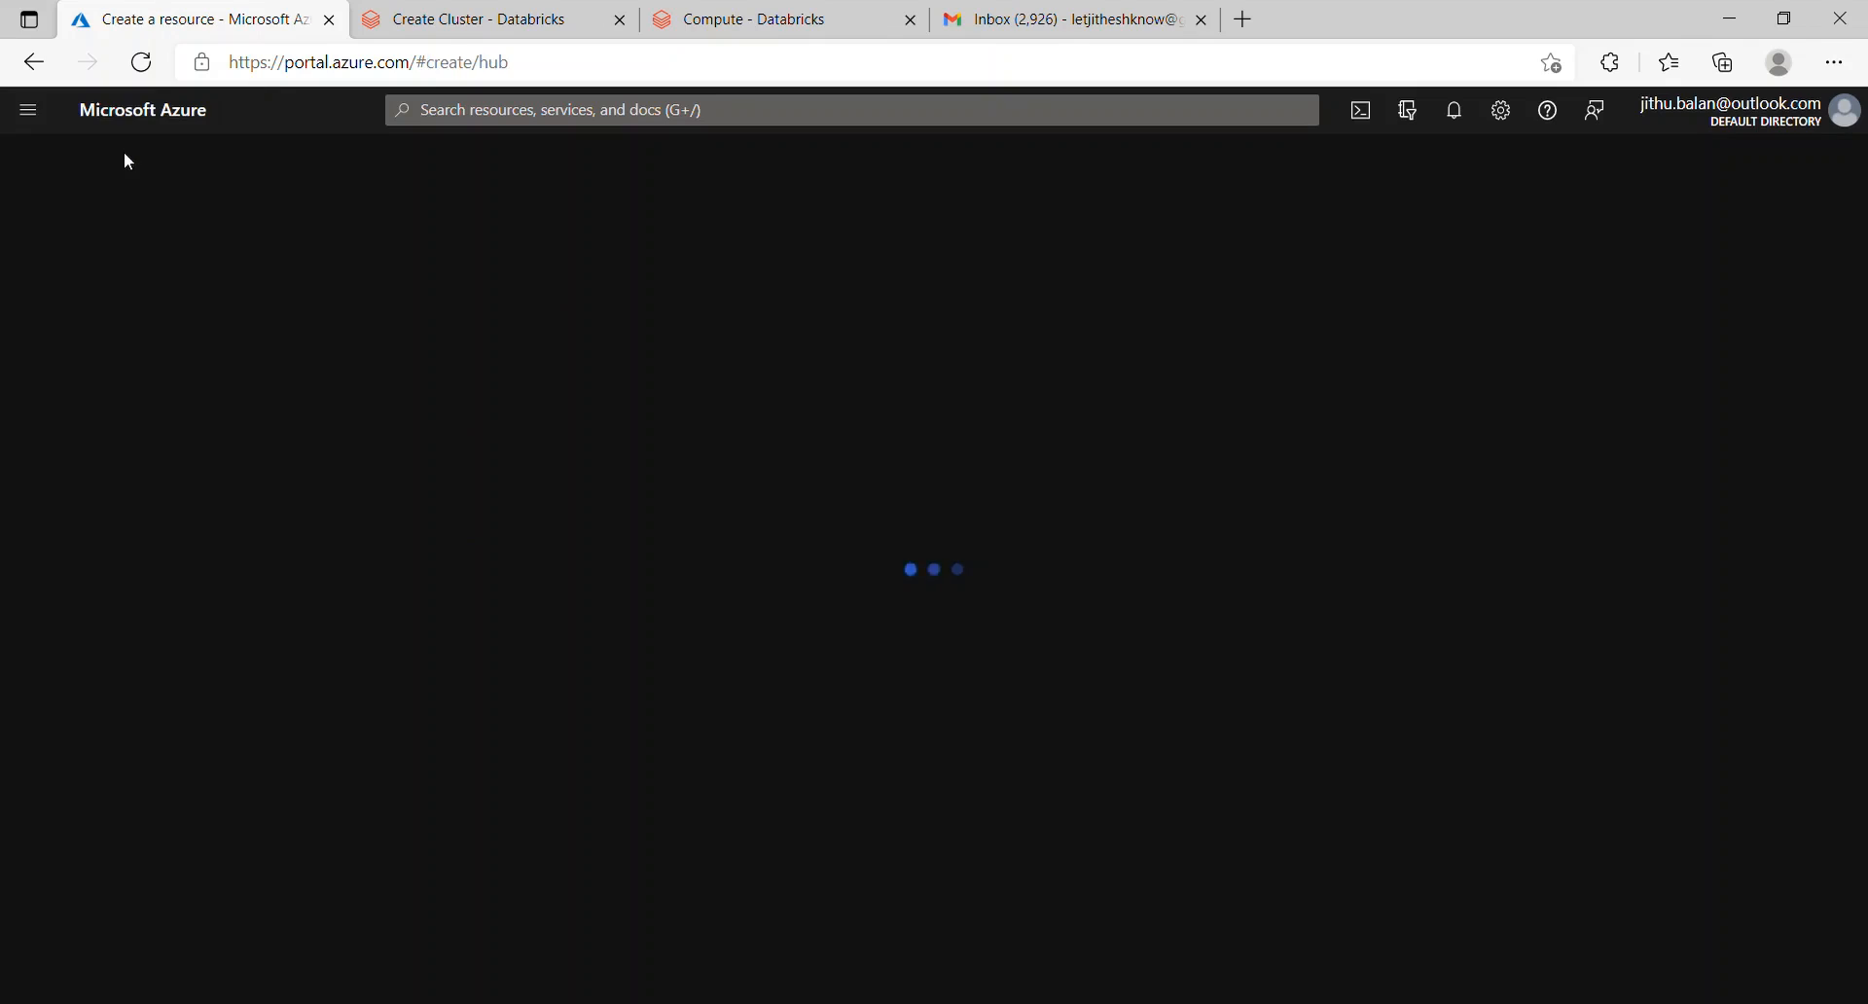
{"action": "left_click", "coordinate": [92, 455]}
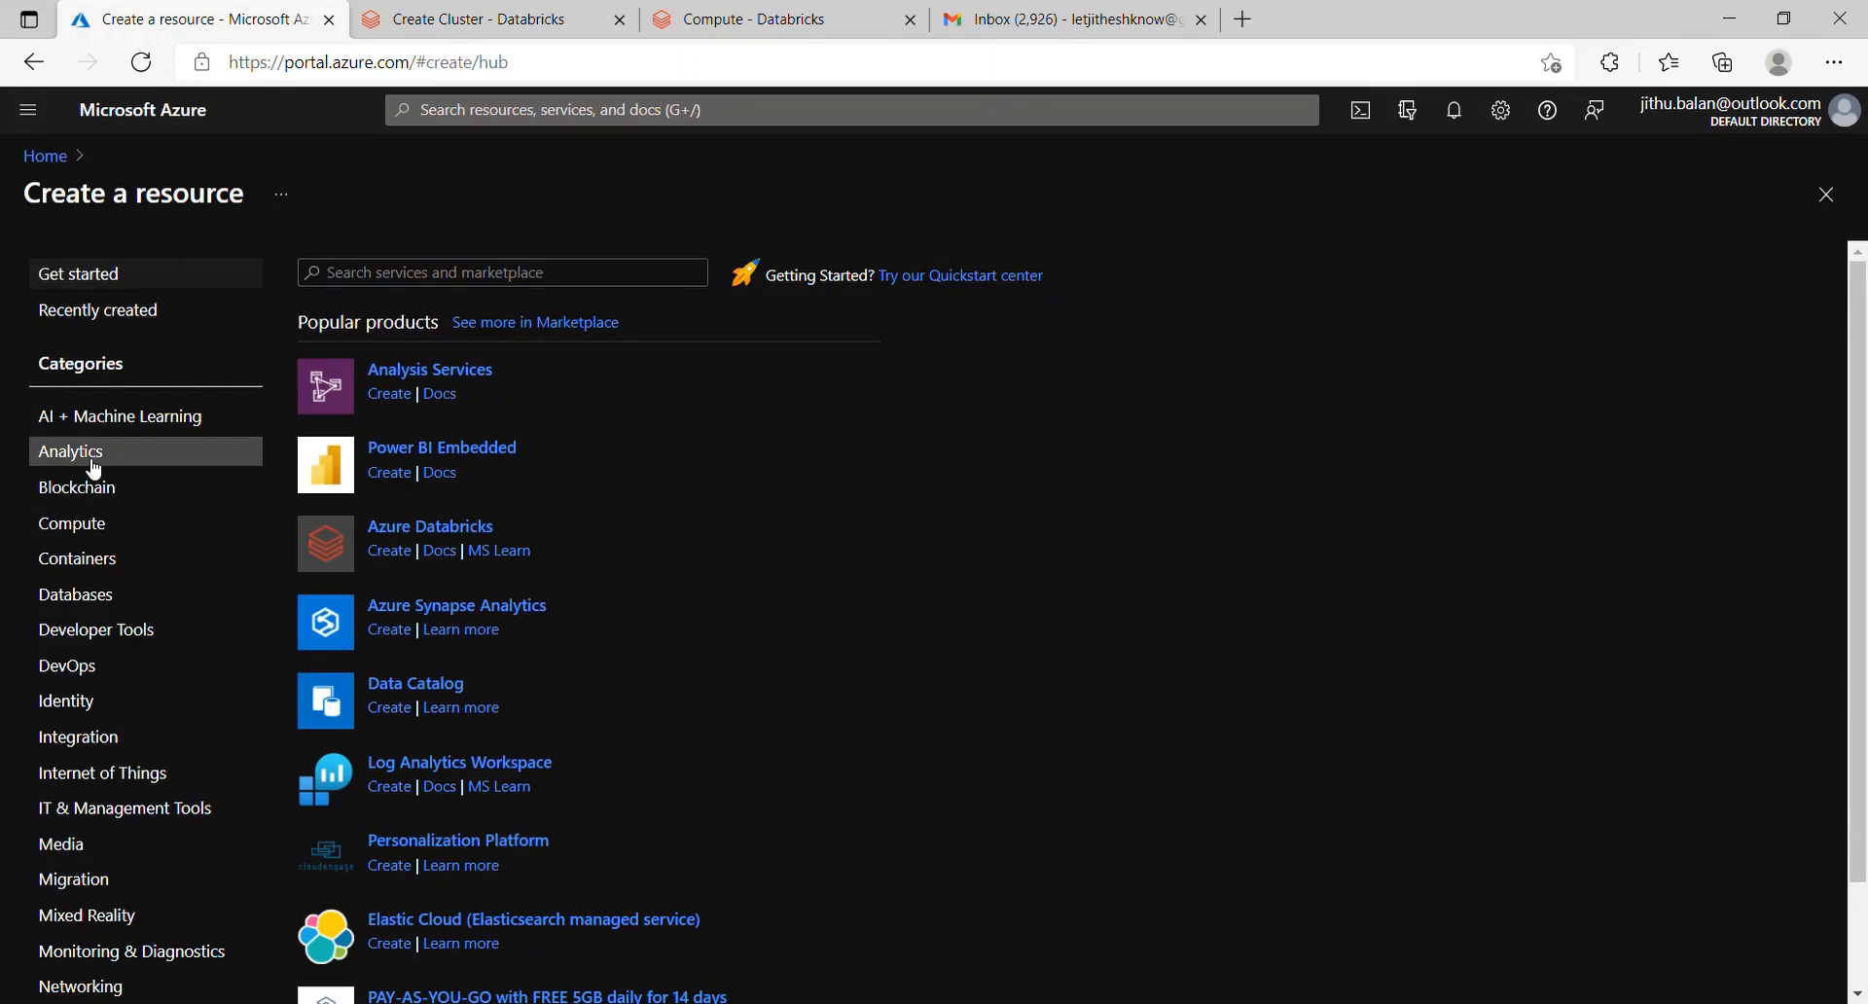
{"action": "left_click", "coordinate": [408, 530]}
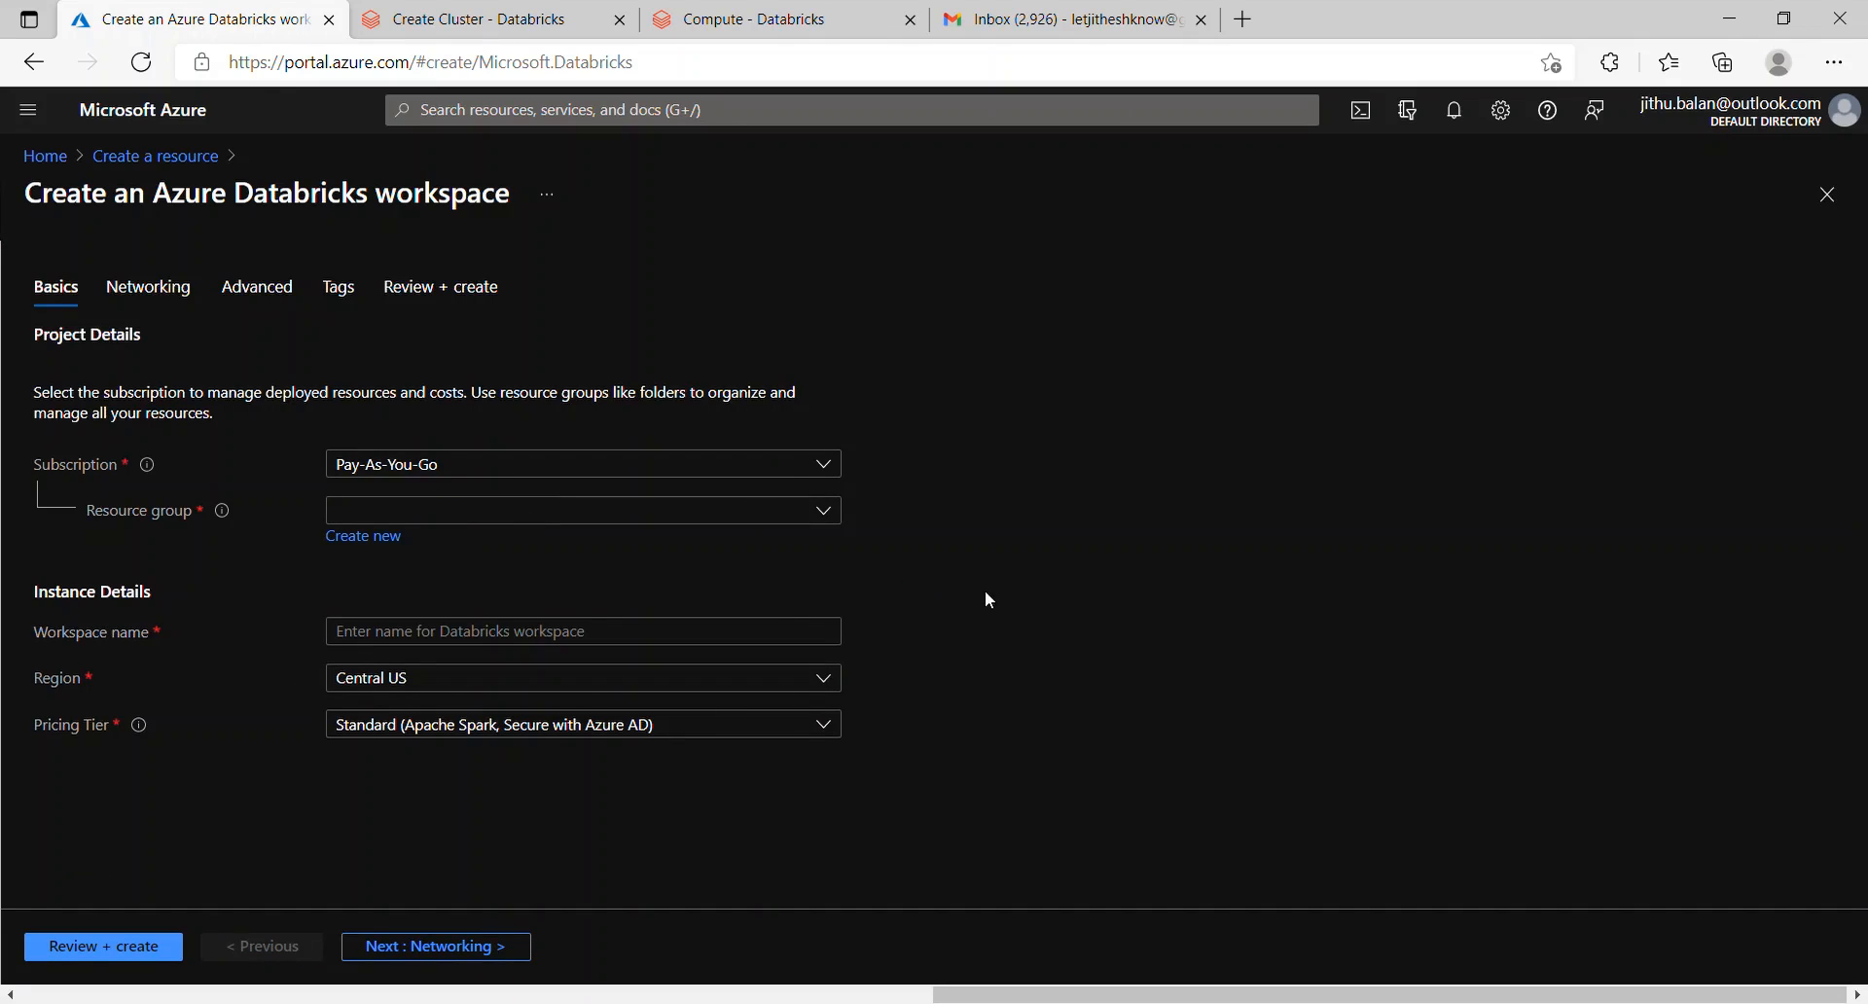
Step: Set resource group Training, workspace name ksdbricks, region East US and Trial pricing tier
{"action": "left_click", "coordinate": [837, 514]}
{"action": "left_click", "coordinate": [533, 623]}
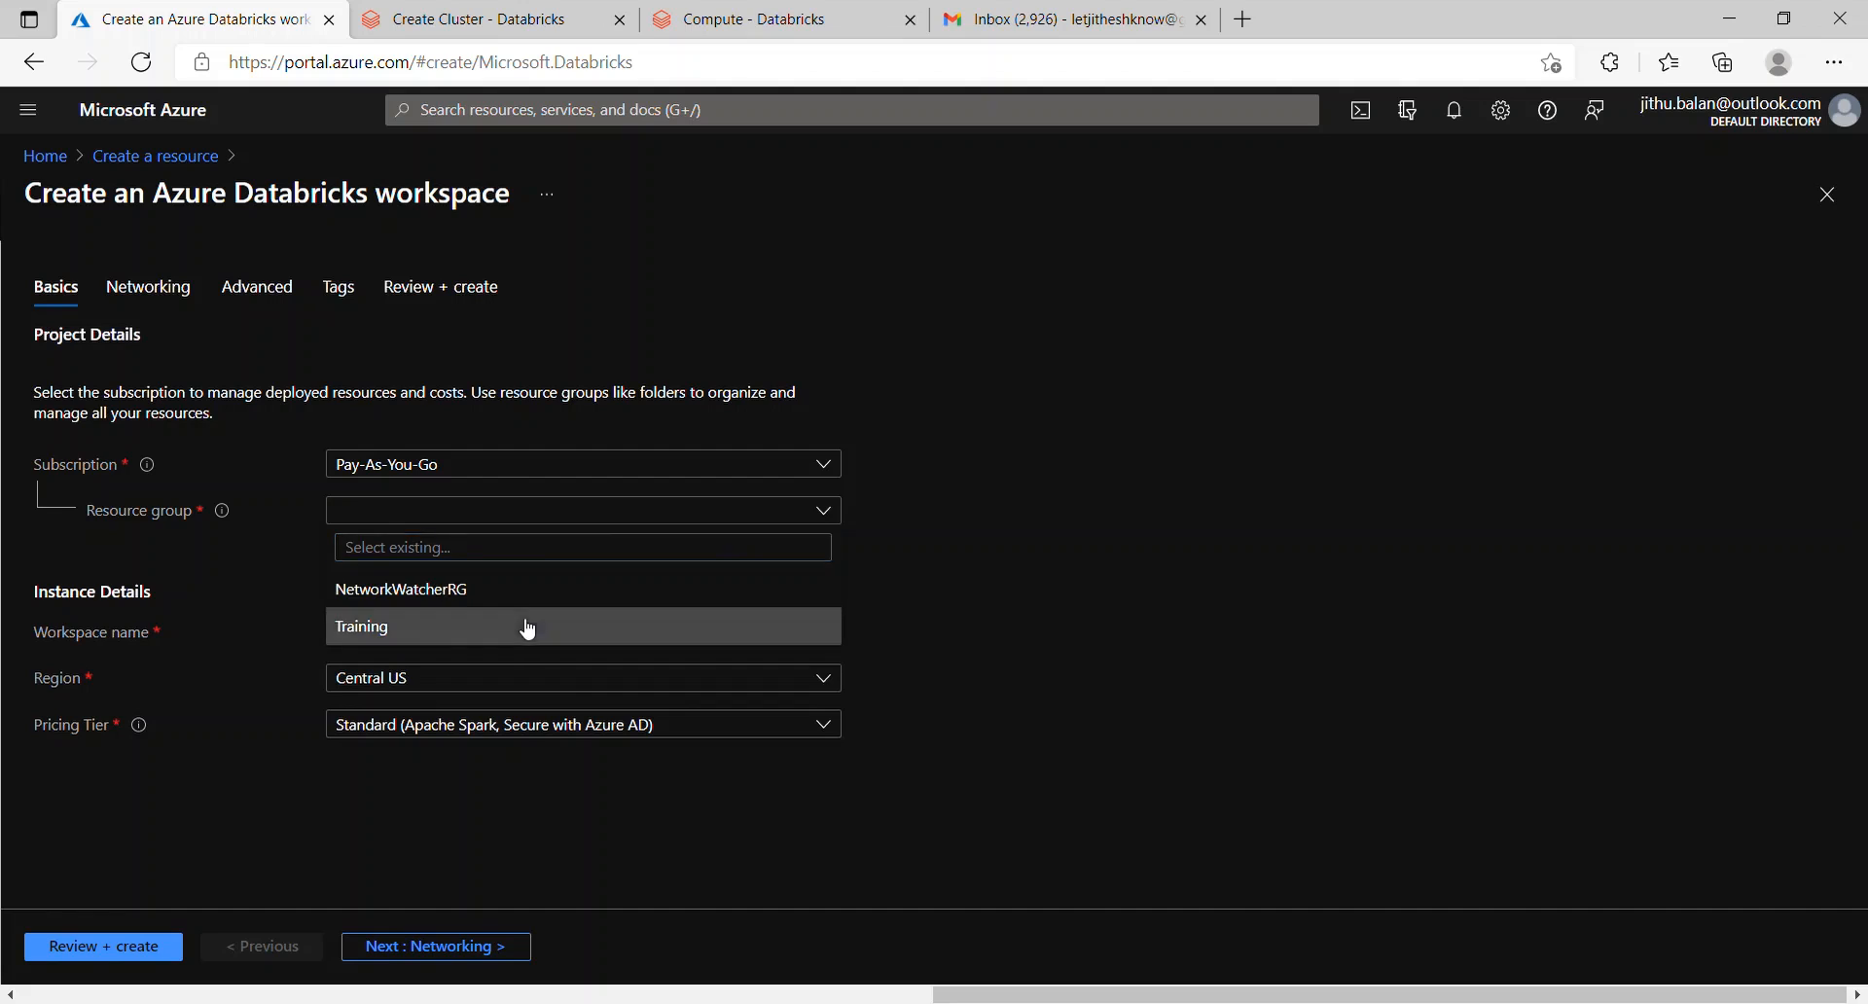
{"action": "left_click", "coordinate": [522, 646]}
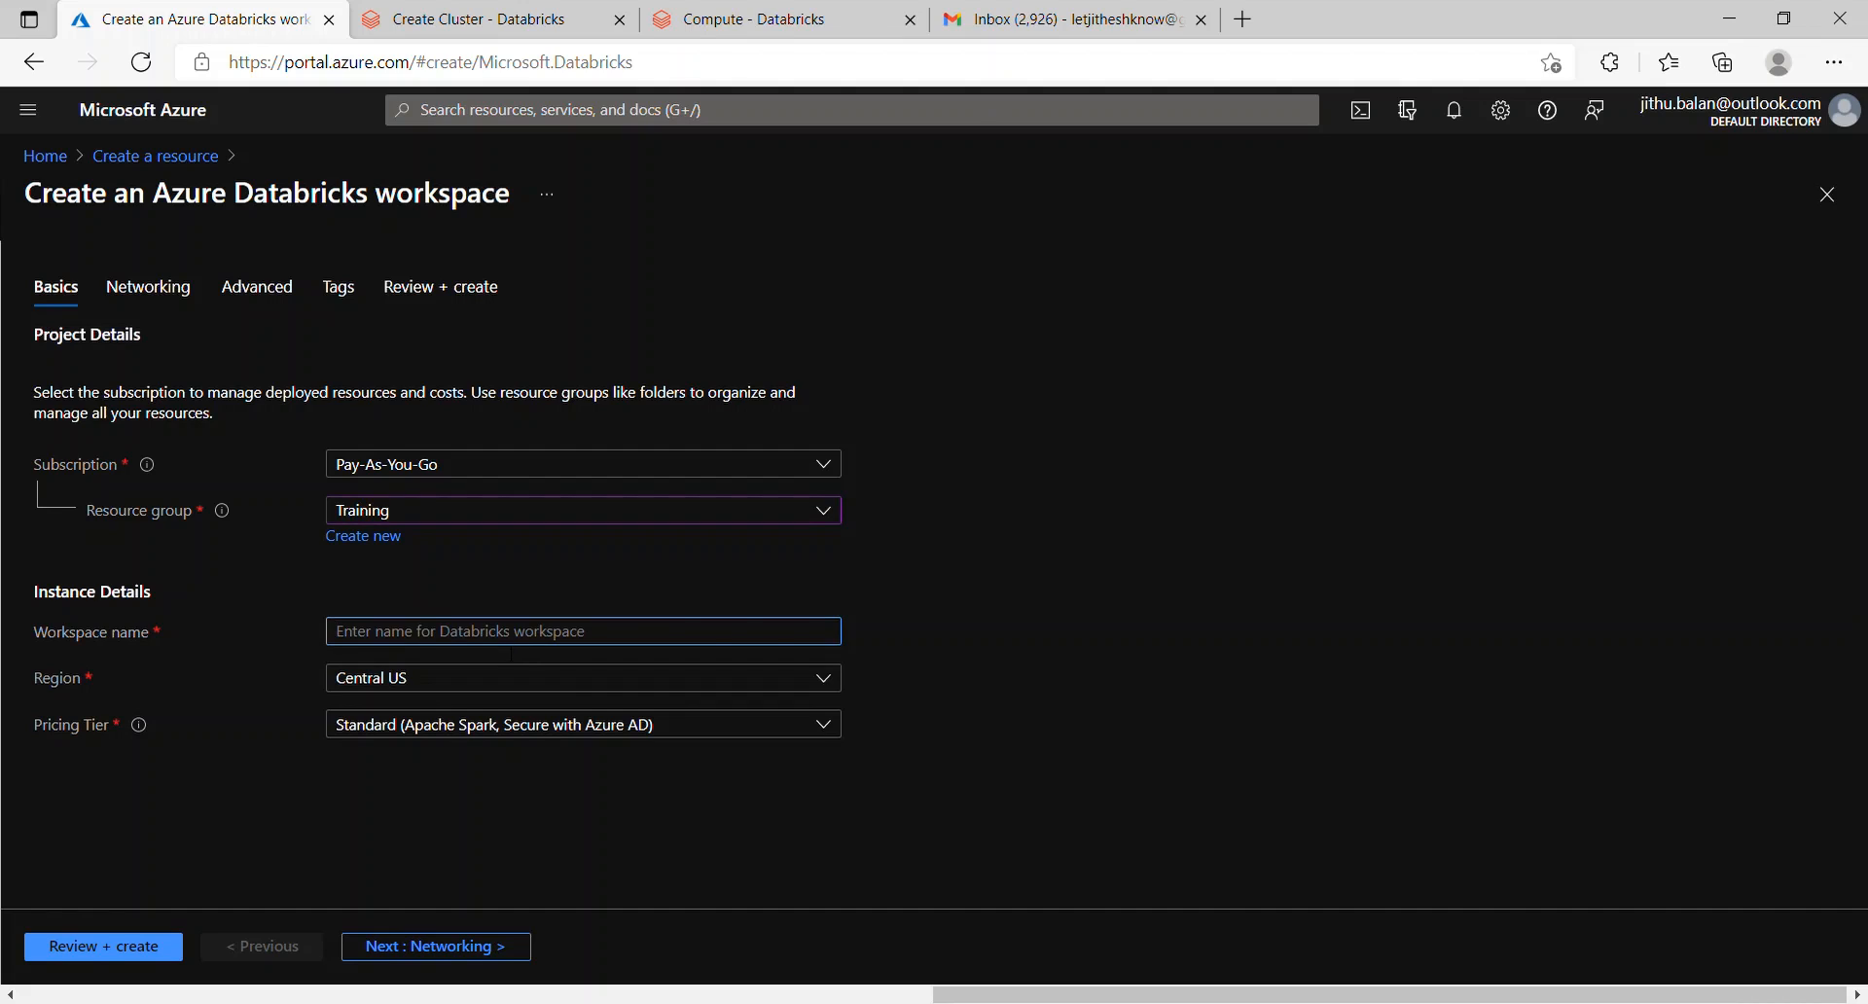
{"action": "type", "text": "ksb"}
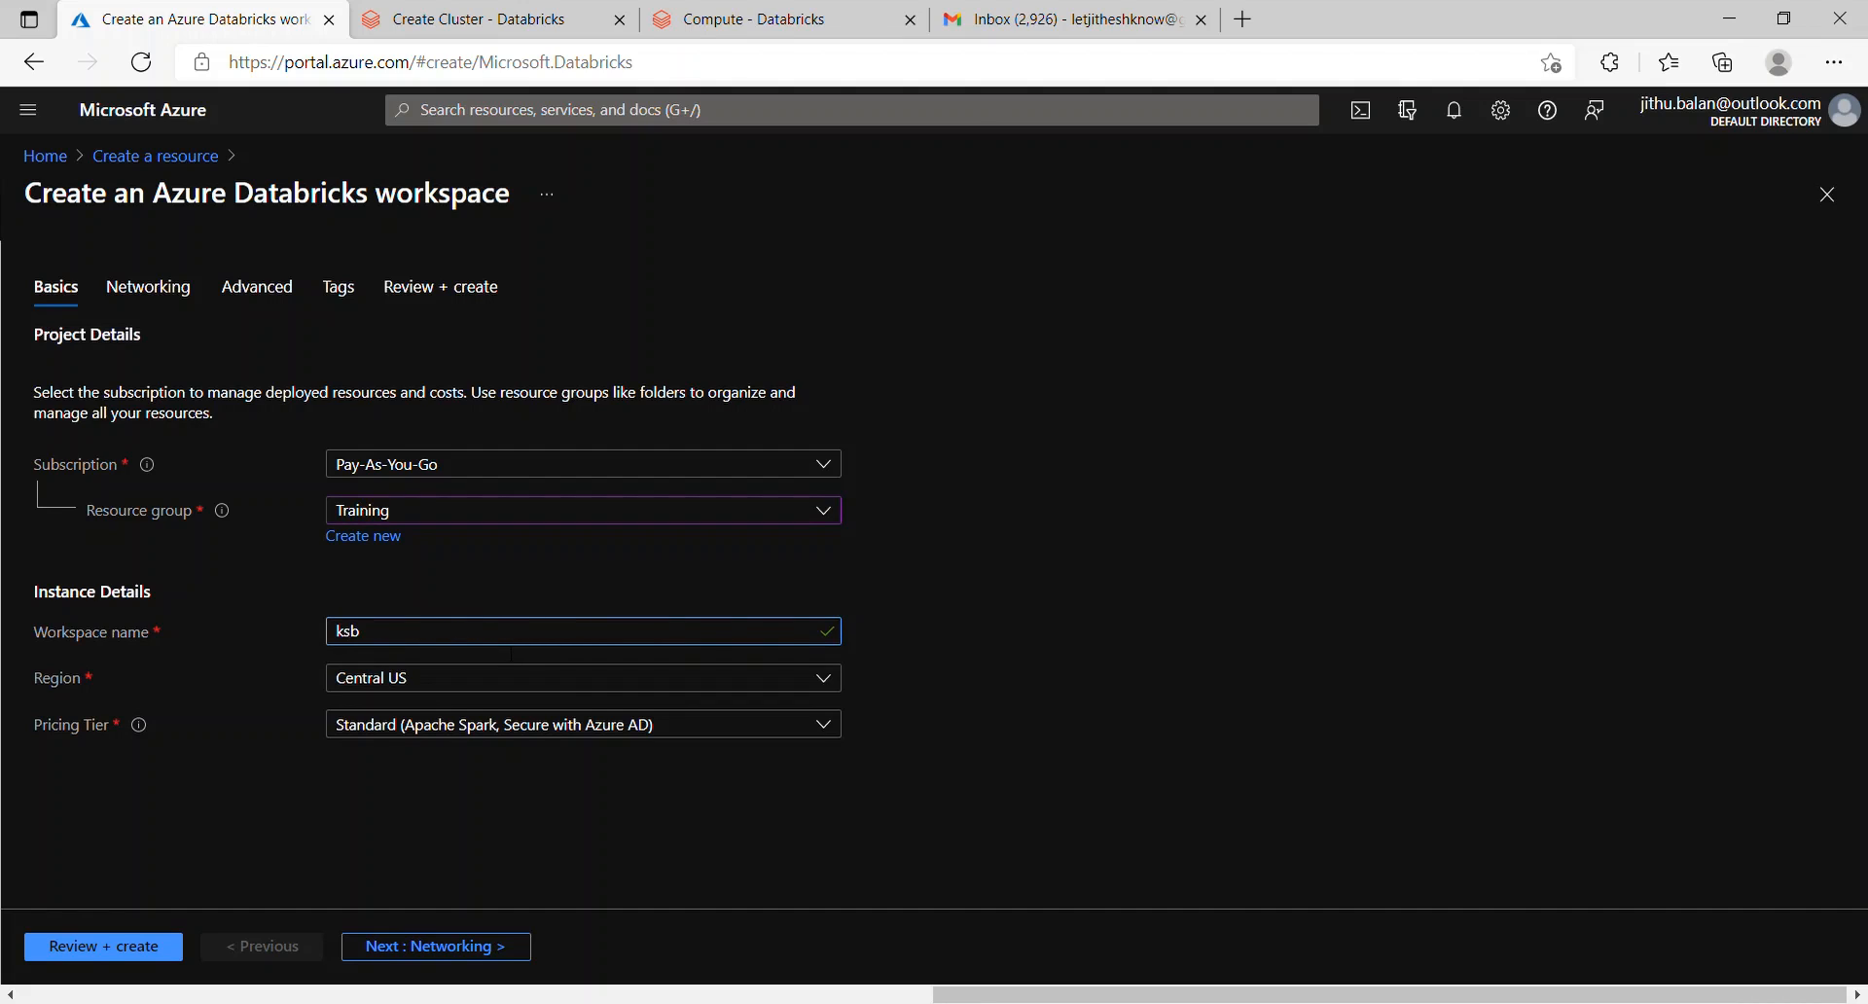
{"action": "key", "text": "BackSpace"}
{"action": "type", "text": "dbricks"}
{"action": "left_click", "coordinate": [824, 678]}
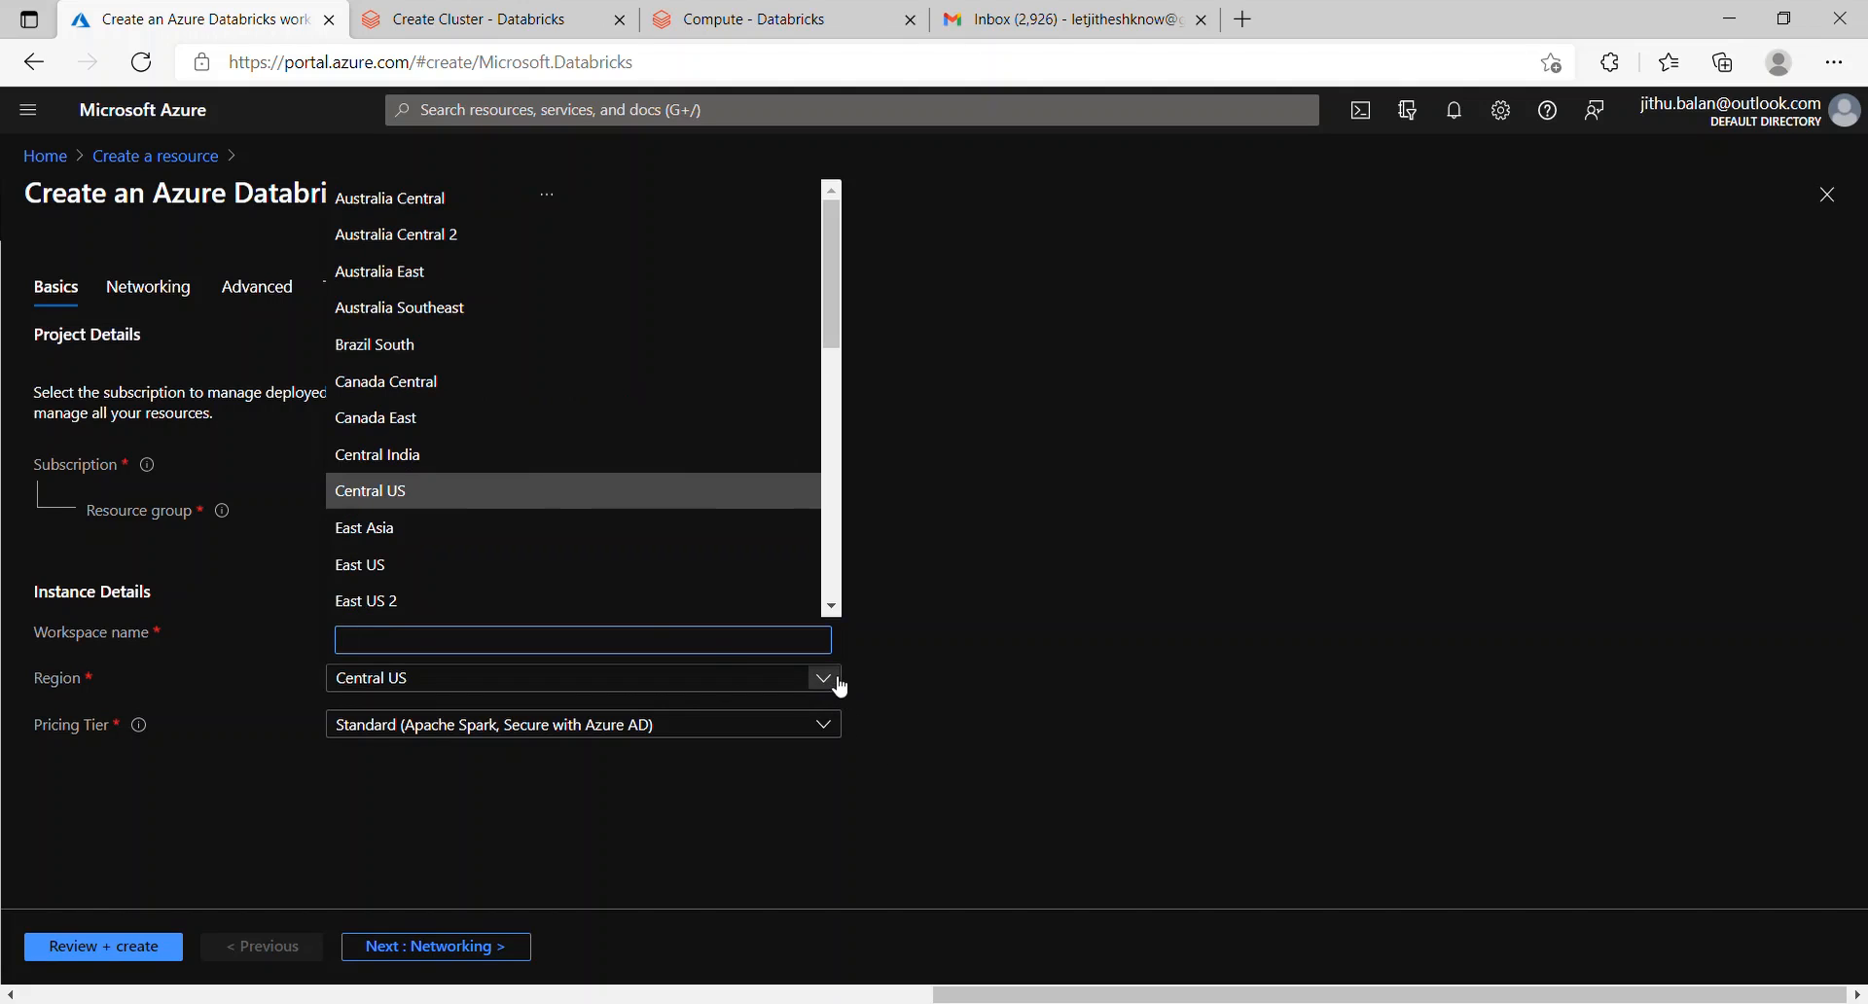
{"action": "left_click", "coordinate": [619, 568]}
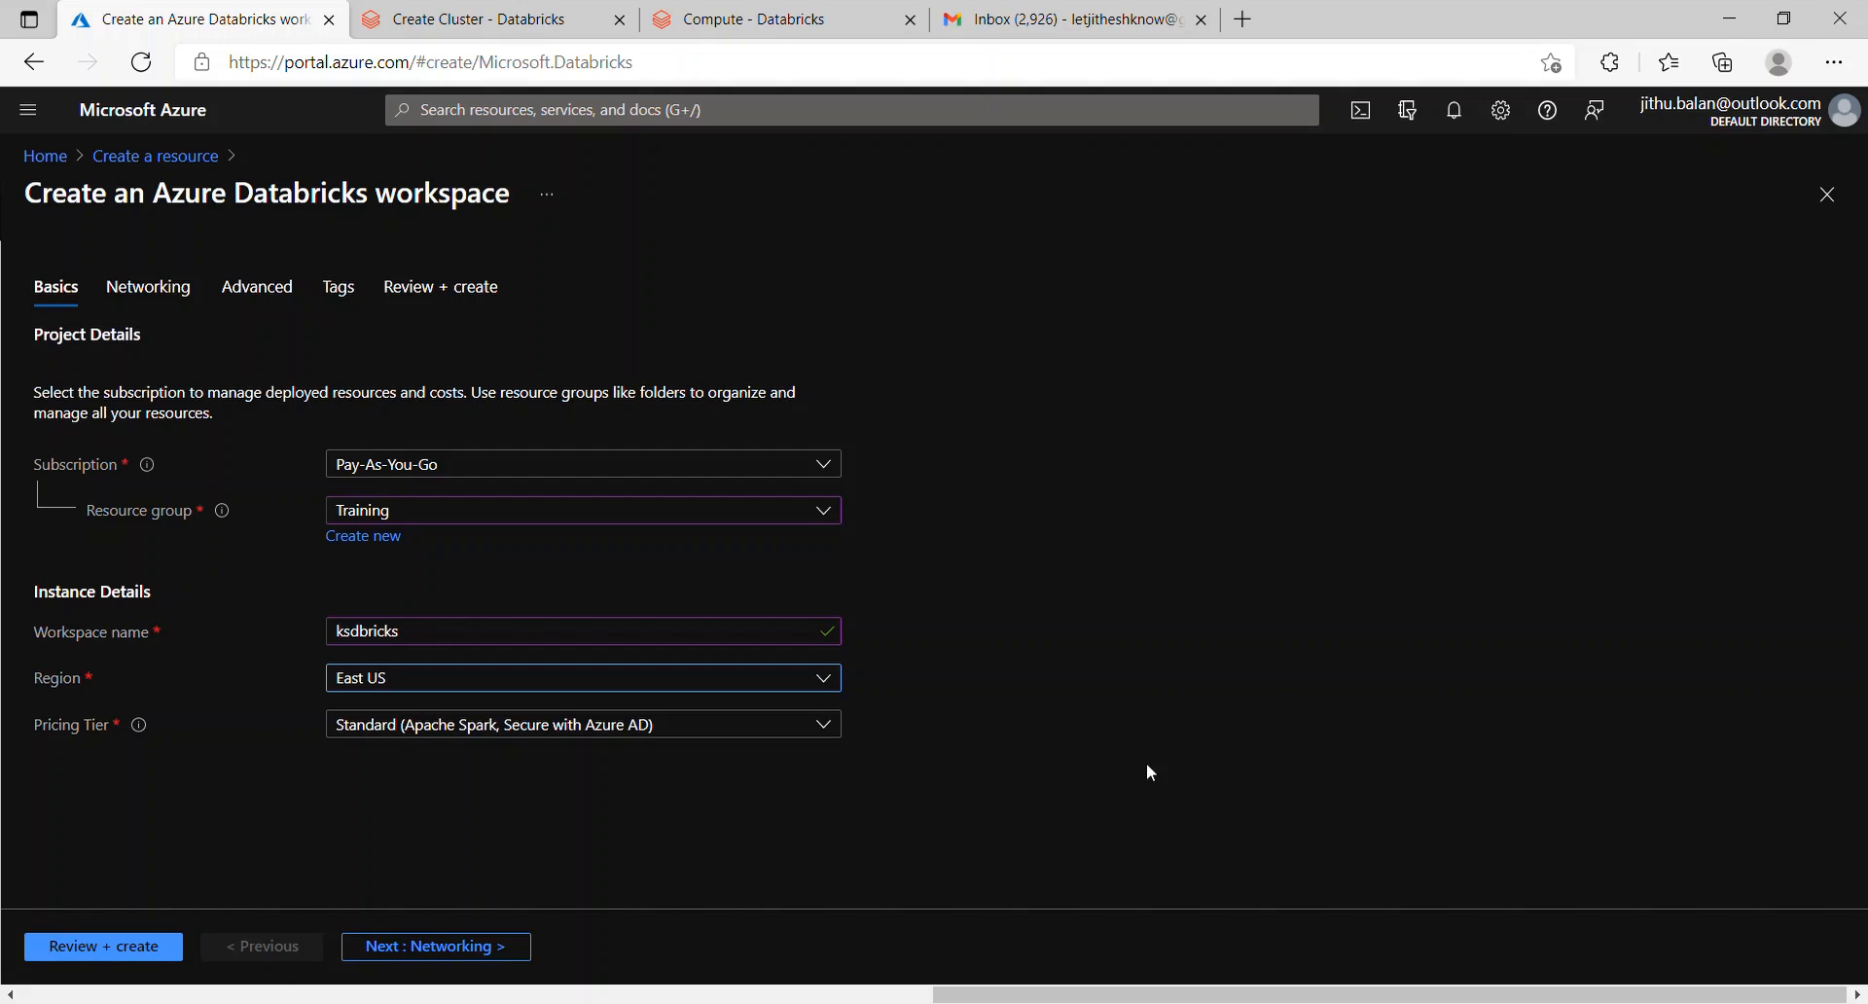
{"action": "left_click", "coordinate": [837, 724]}
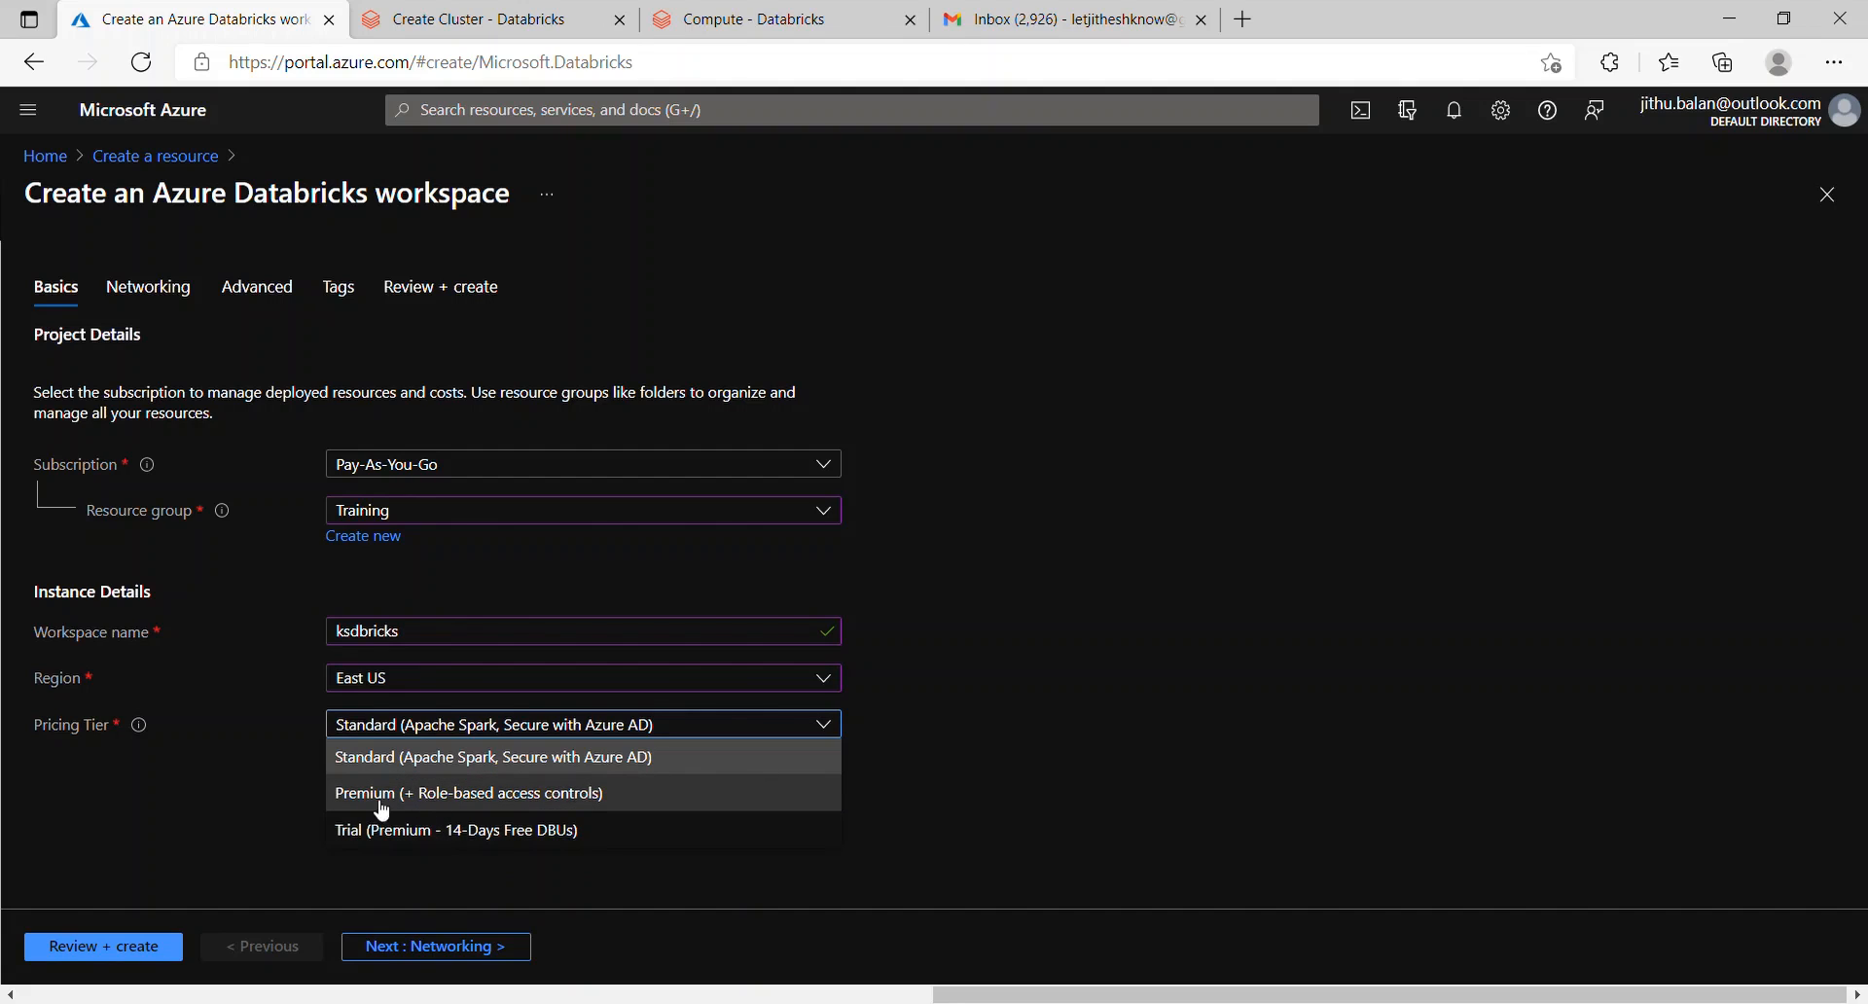
{"action": "left_click", "coordinate": [512, 839]}
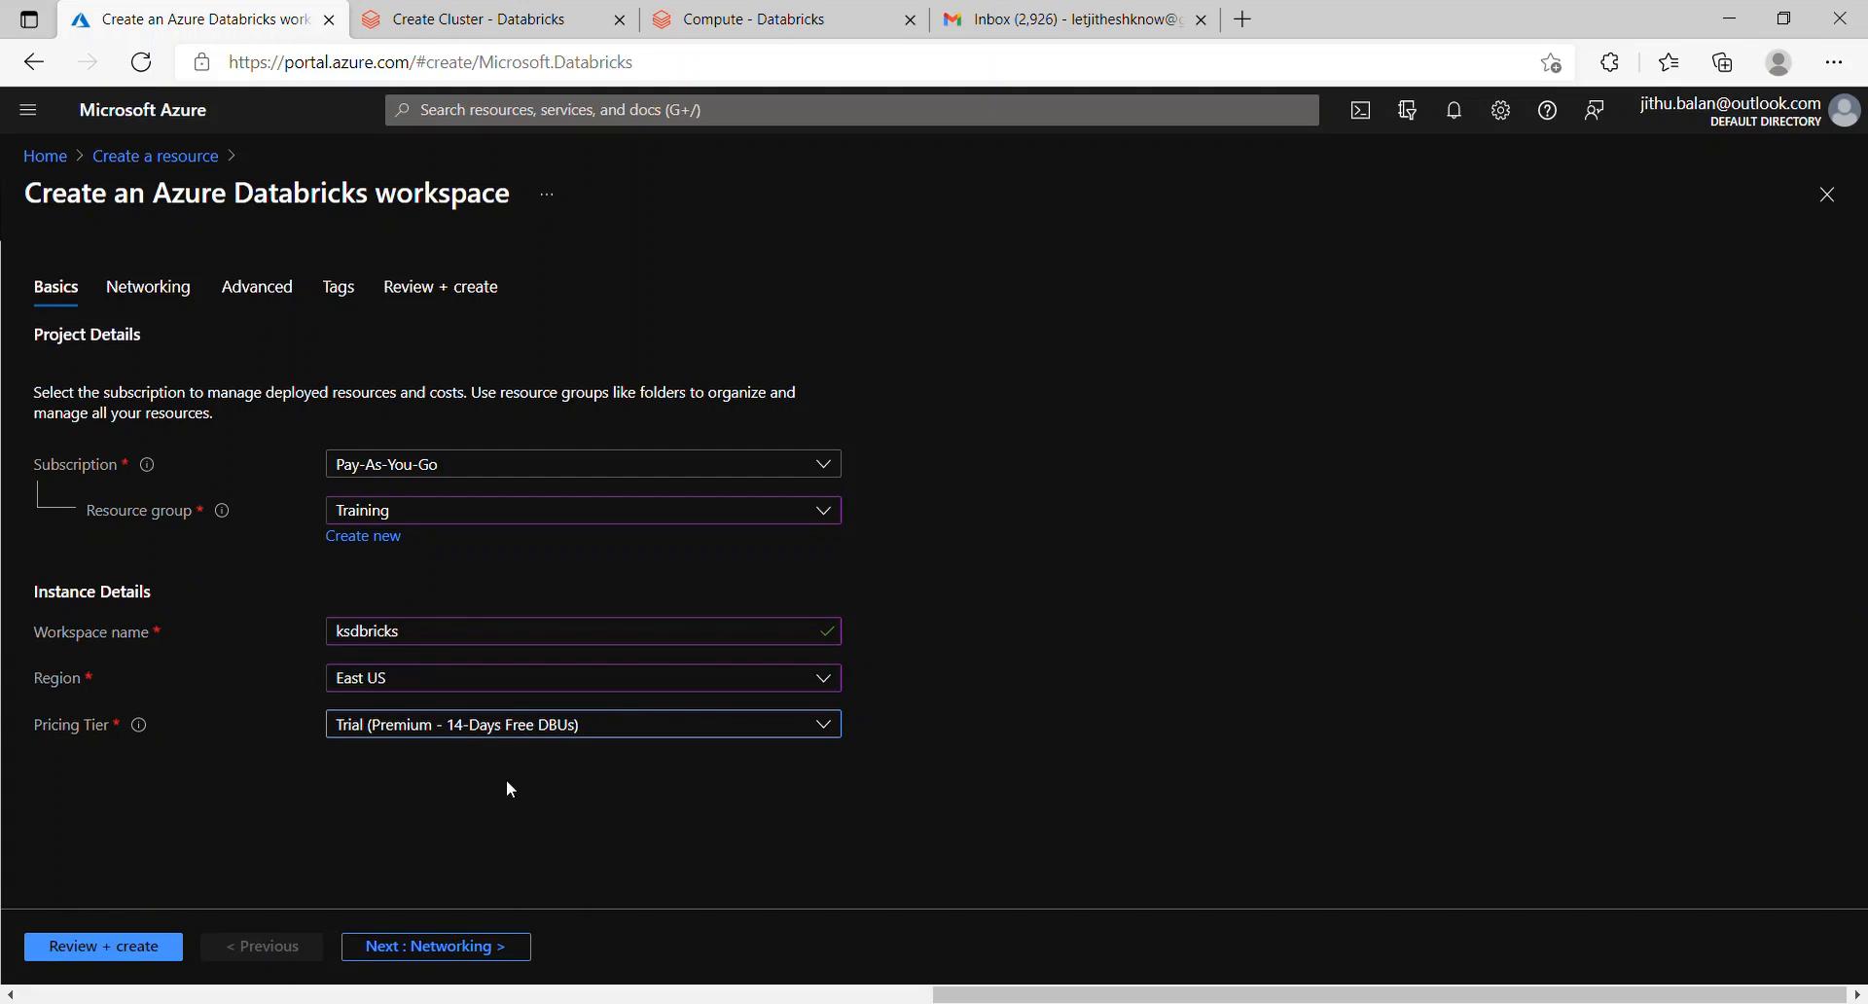
{"action": "left_click", "coordinate": [475, 949]}
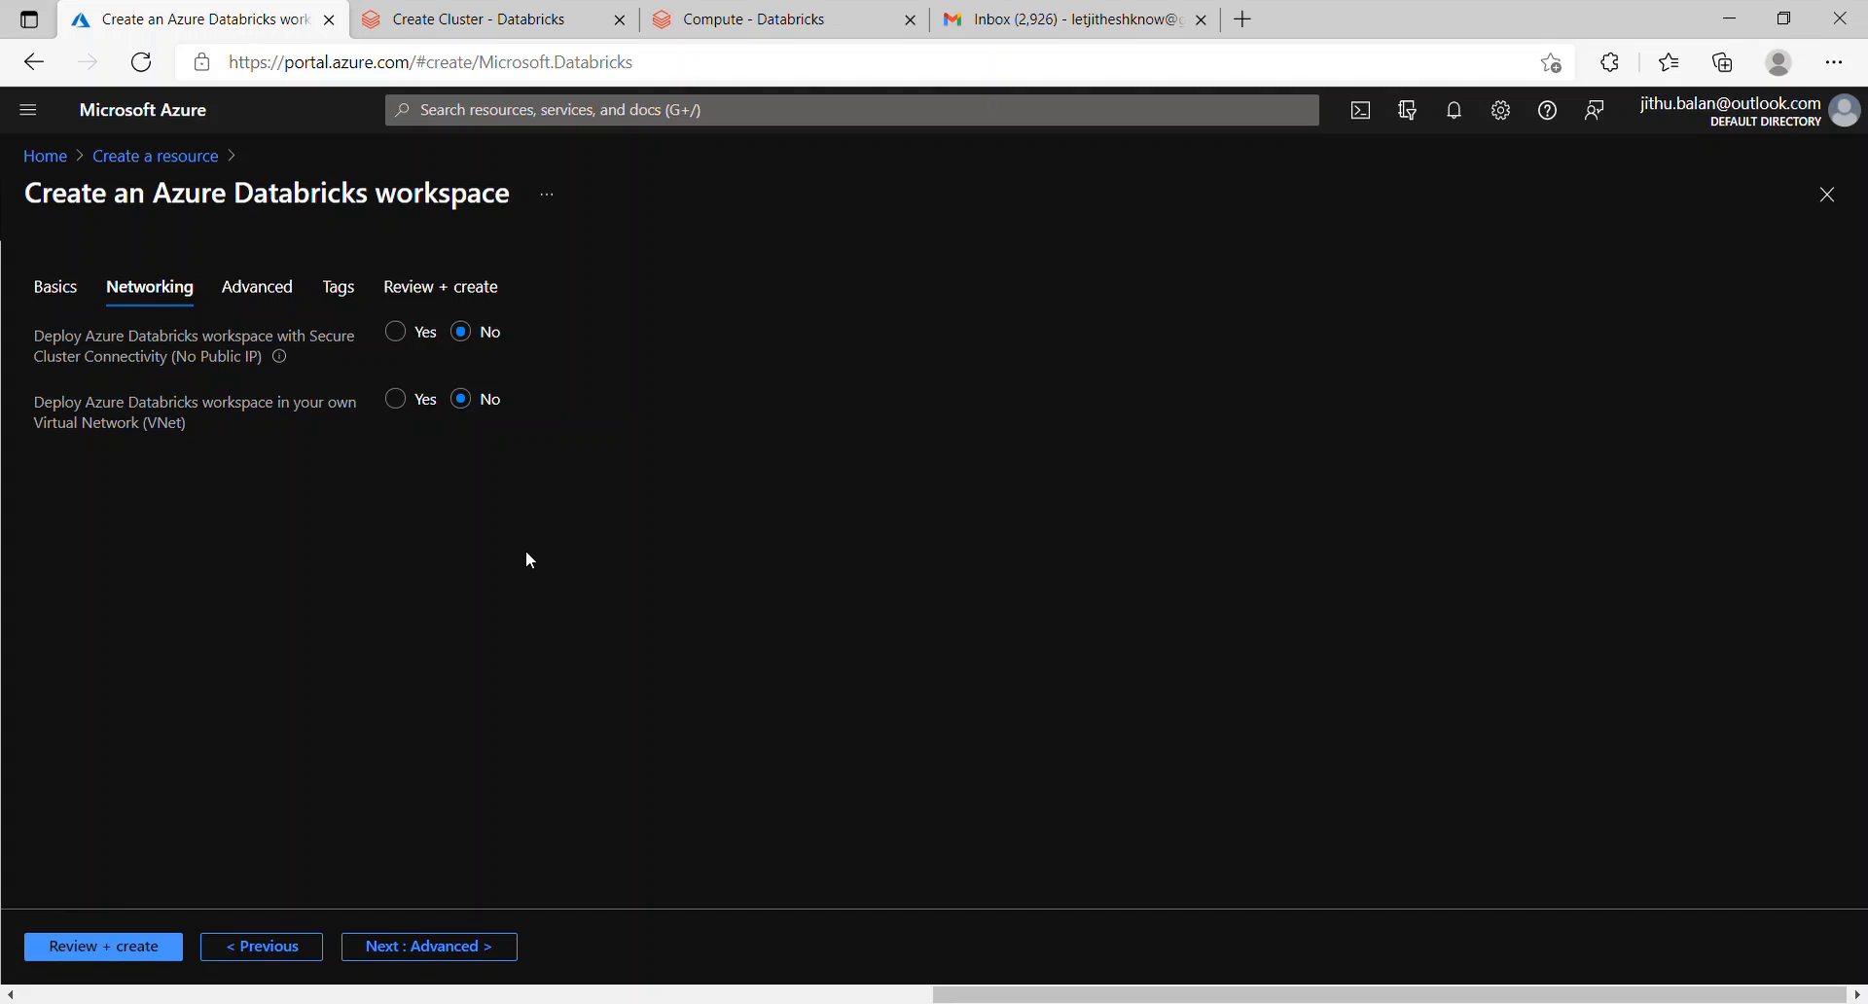
Step: Try own-VNet deployment, find no virtual networks, and set it back to No
{"action": "left_click", "coordinate": [402, 407]}
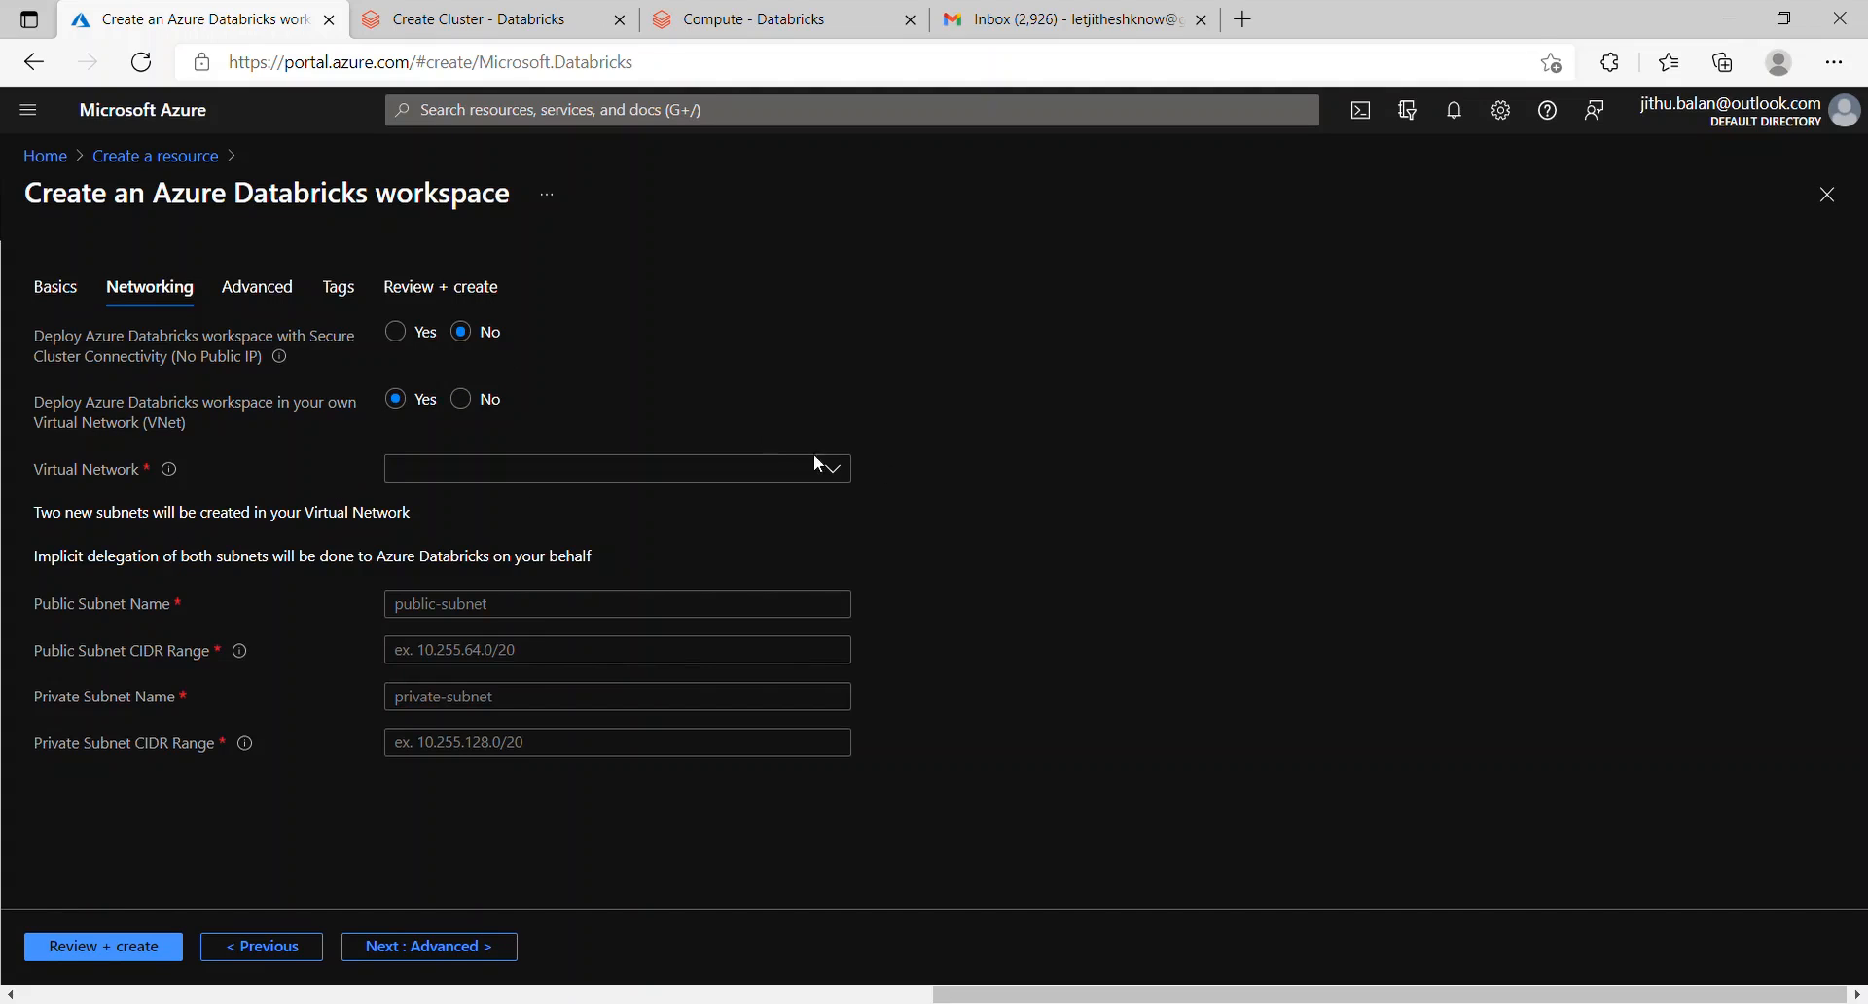
{"action": "left_click", "coordinate": [766, 473]}
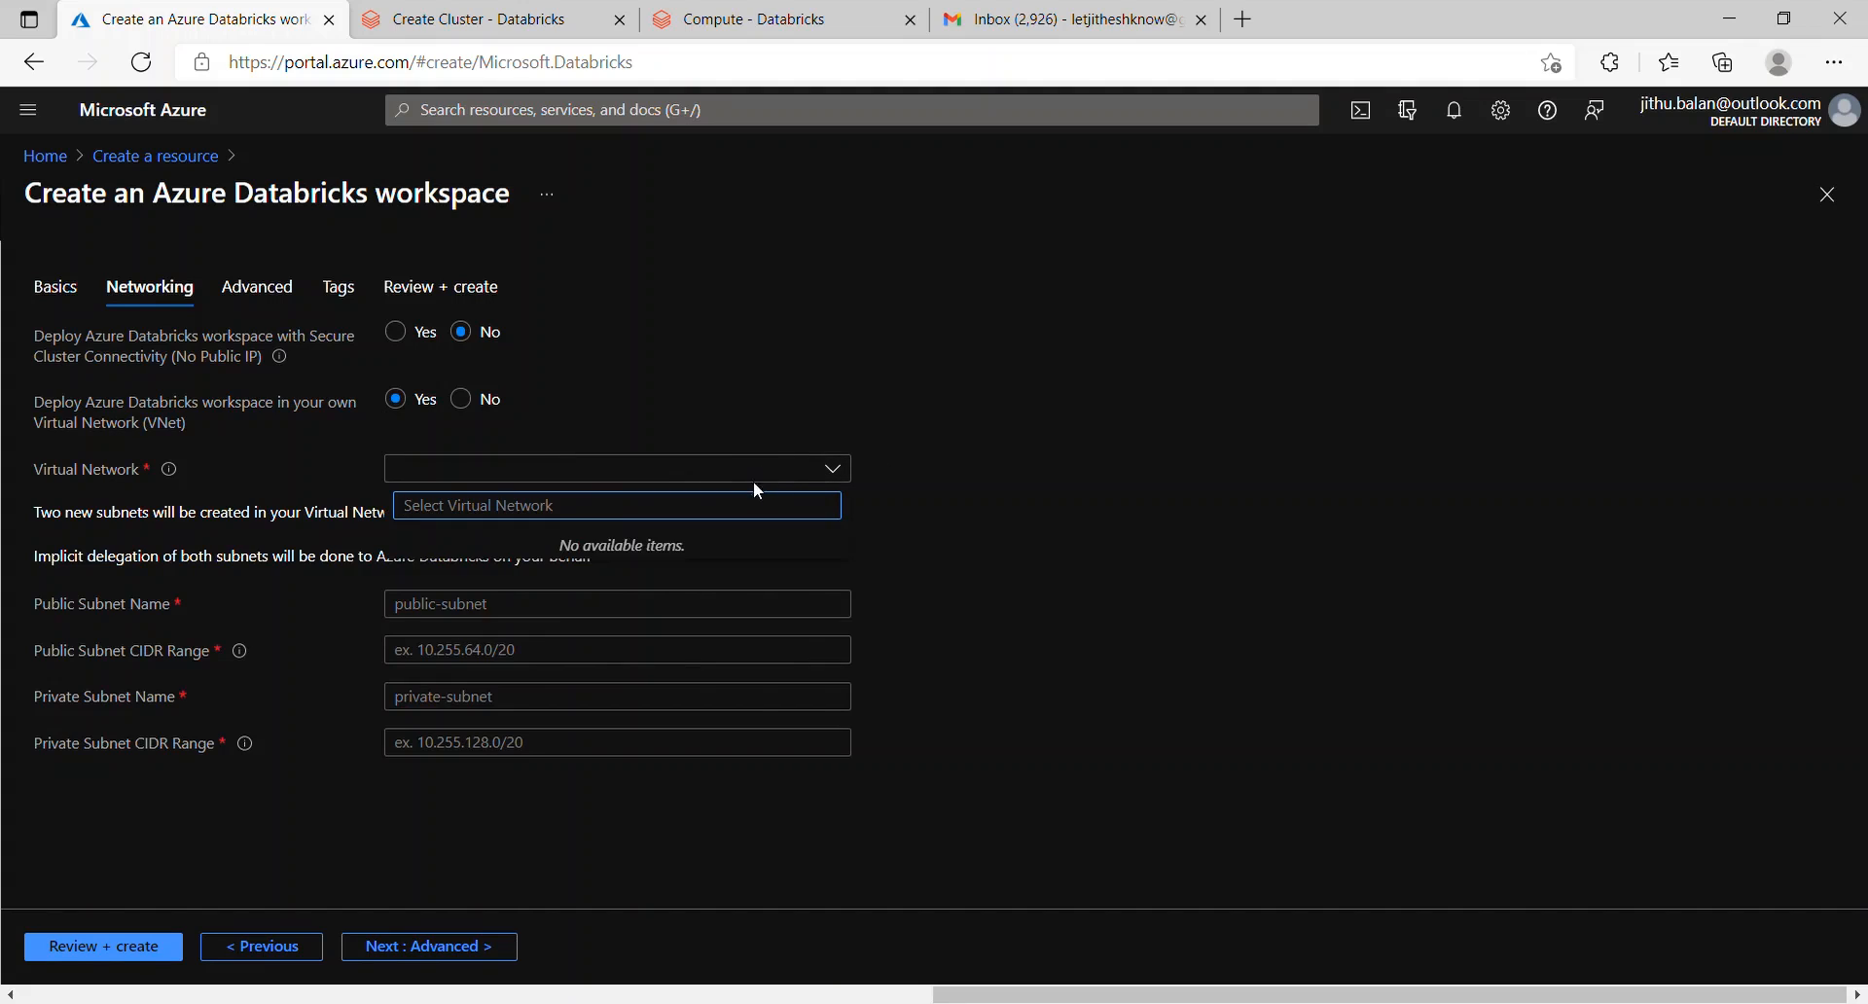
{"action": "left_click", "coordinate": [1118, 497]}
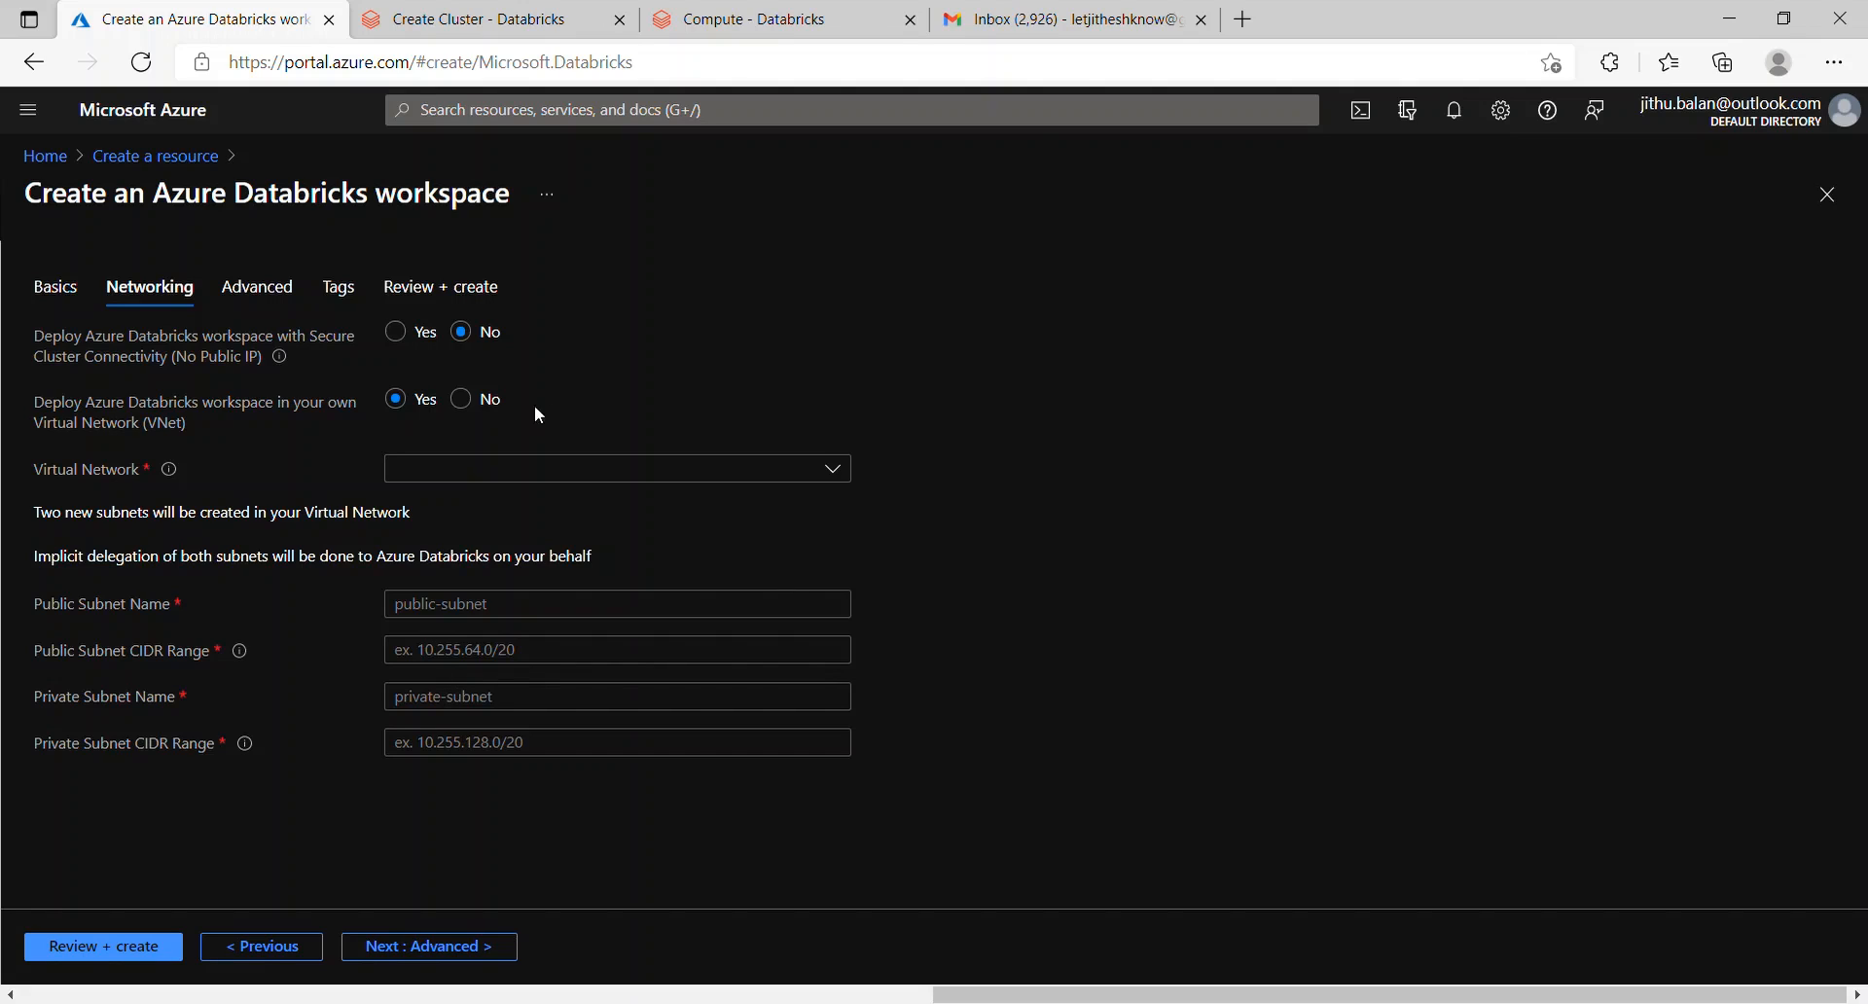
{"action": "left_click", "coordinate": [465, 401]}
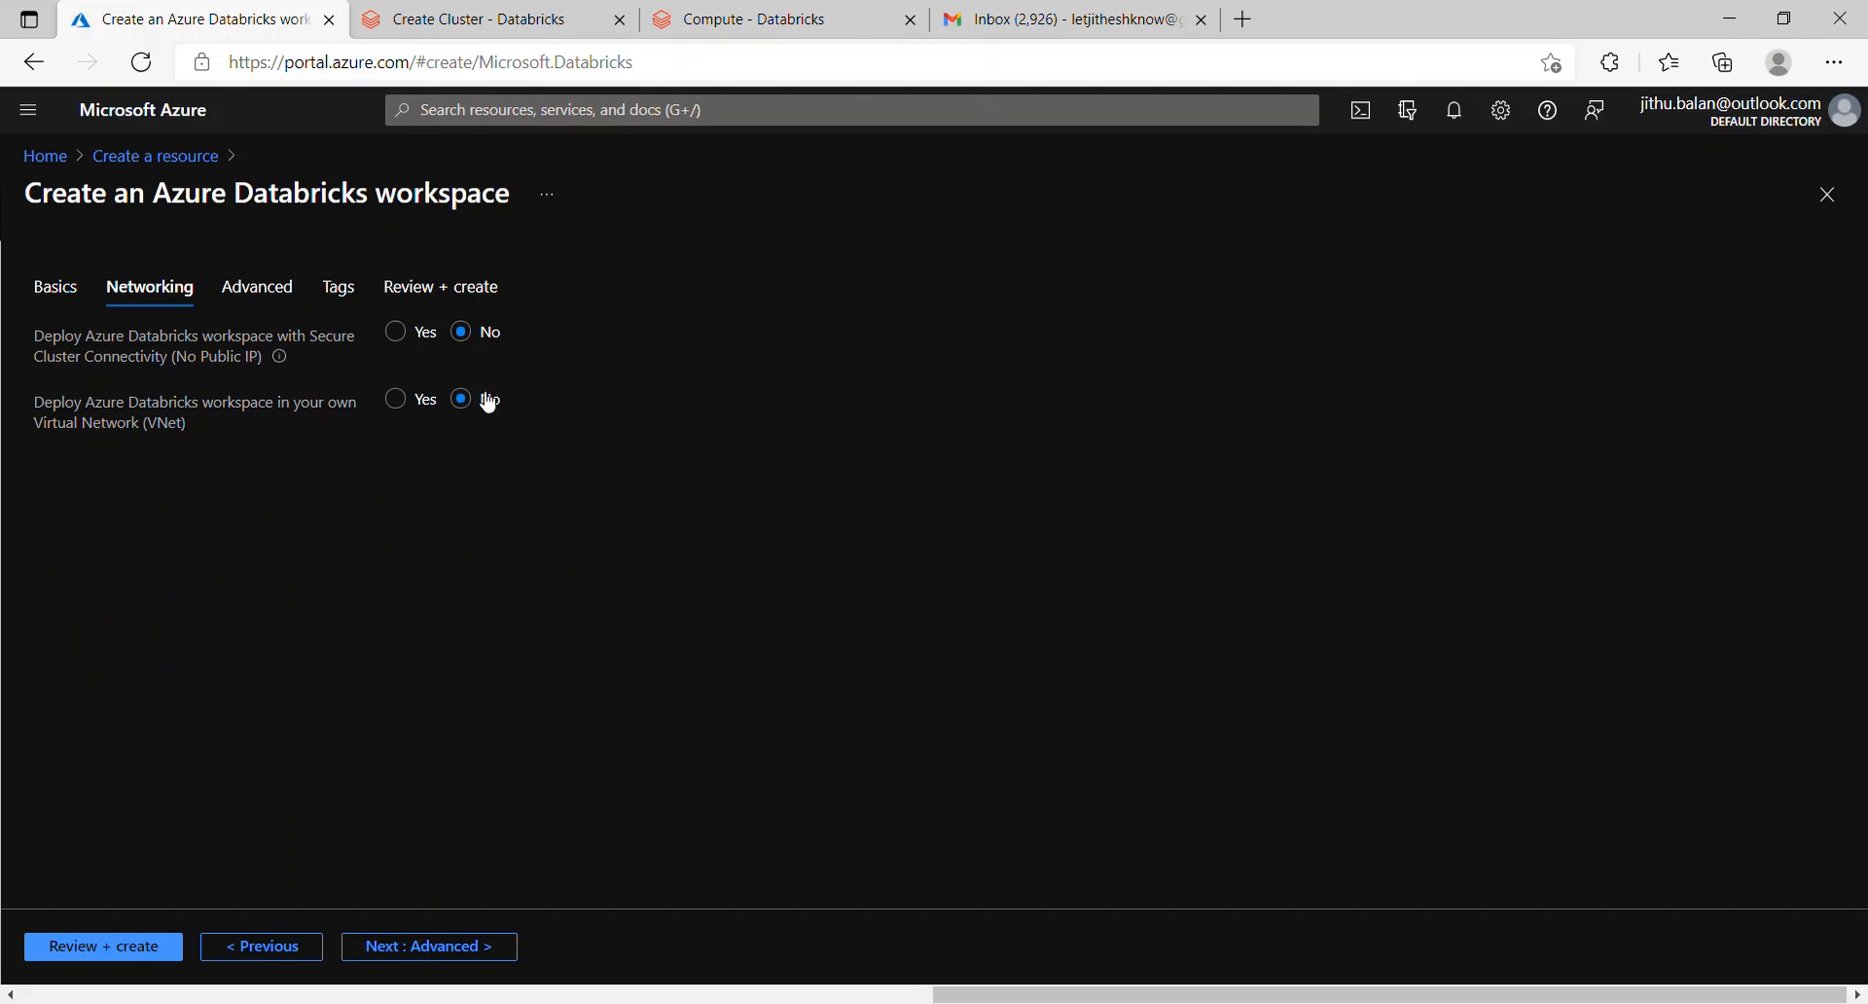
Step: Go through Advanced and Tags, review, and create the ksdbricks workspace
{"action": "left_click", "coordinate": [434, 943]}
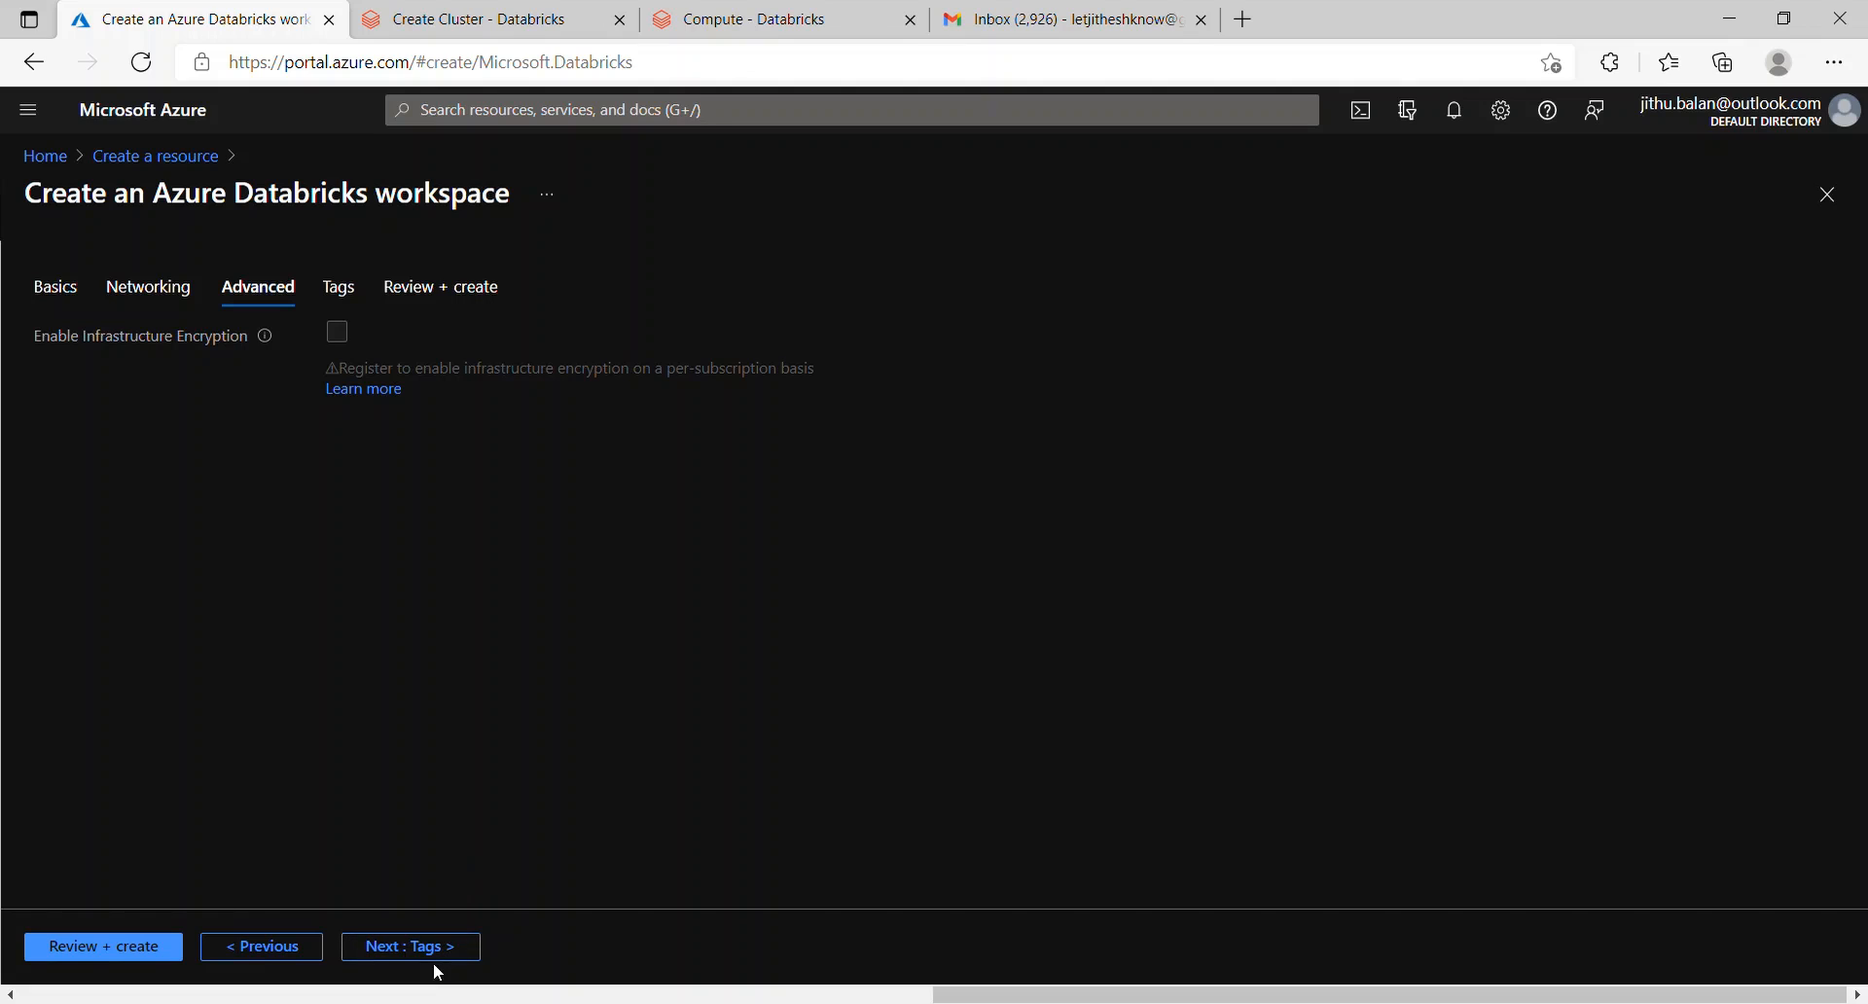
{"action": "left_click", "coordinate": [464, 949]}
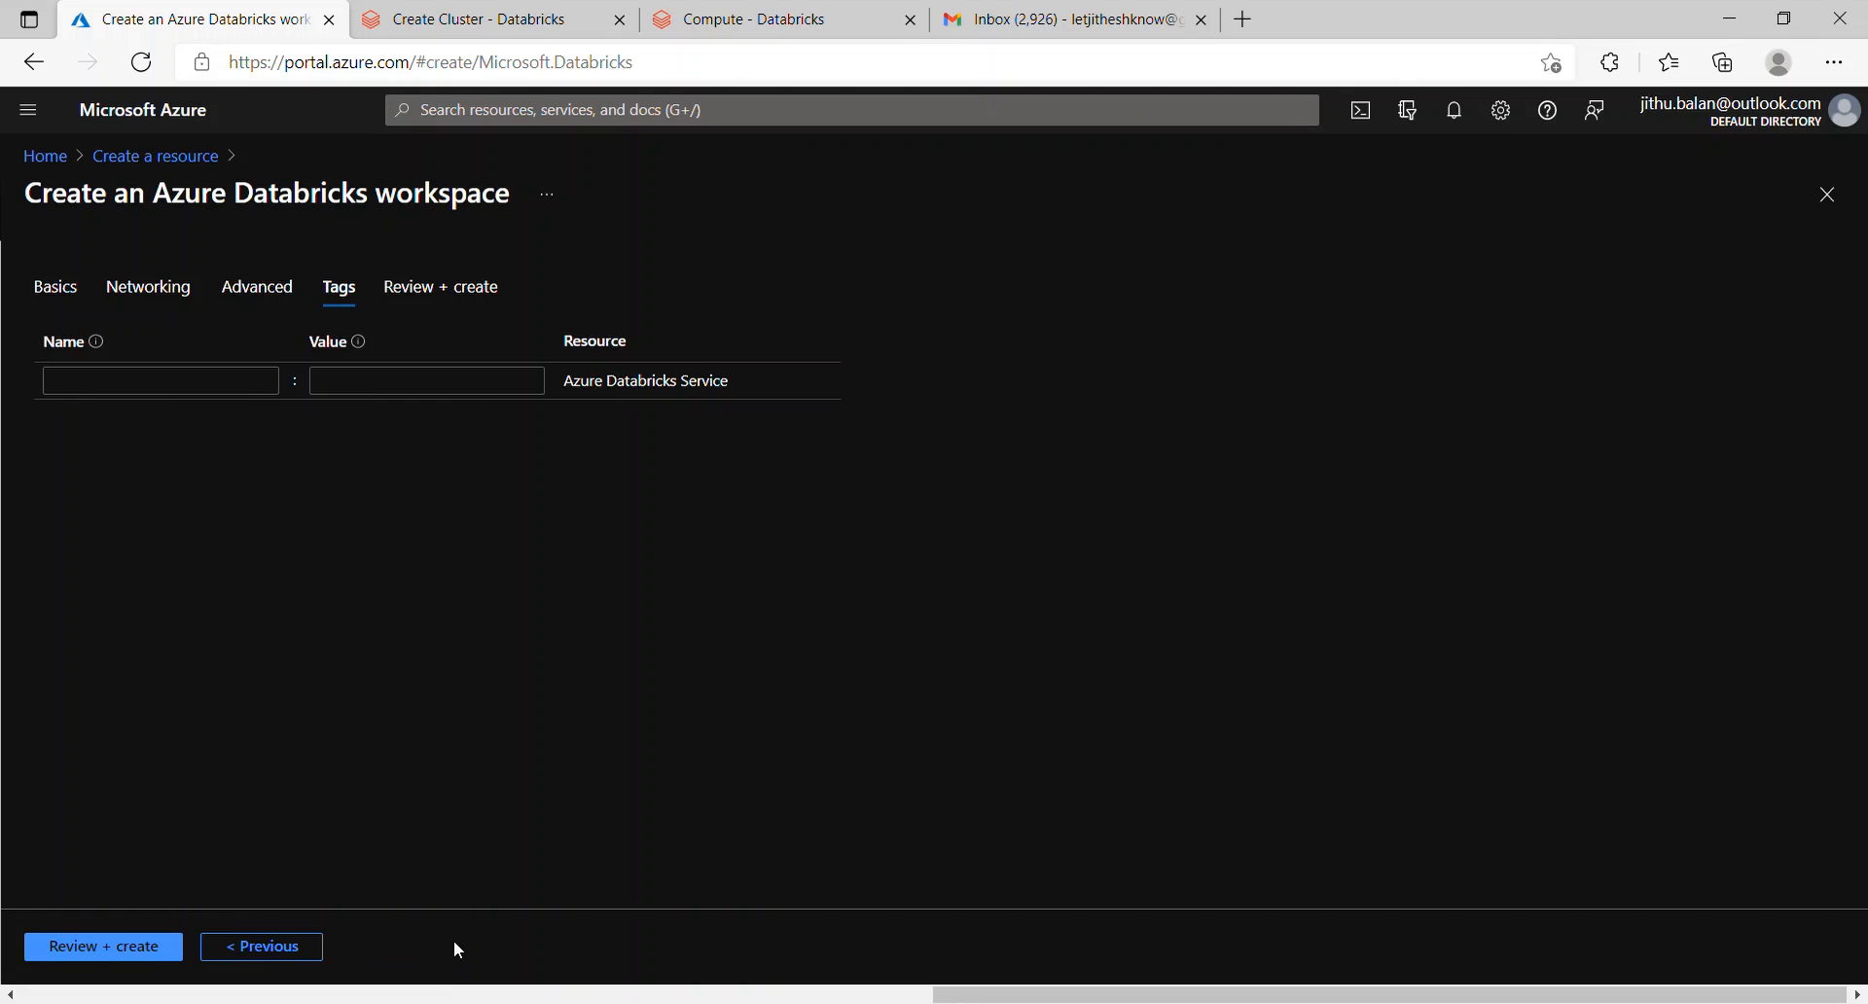
{"action": "left_click", "coordinate": [149, 948]}
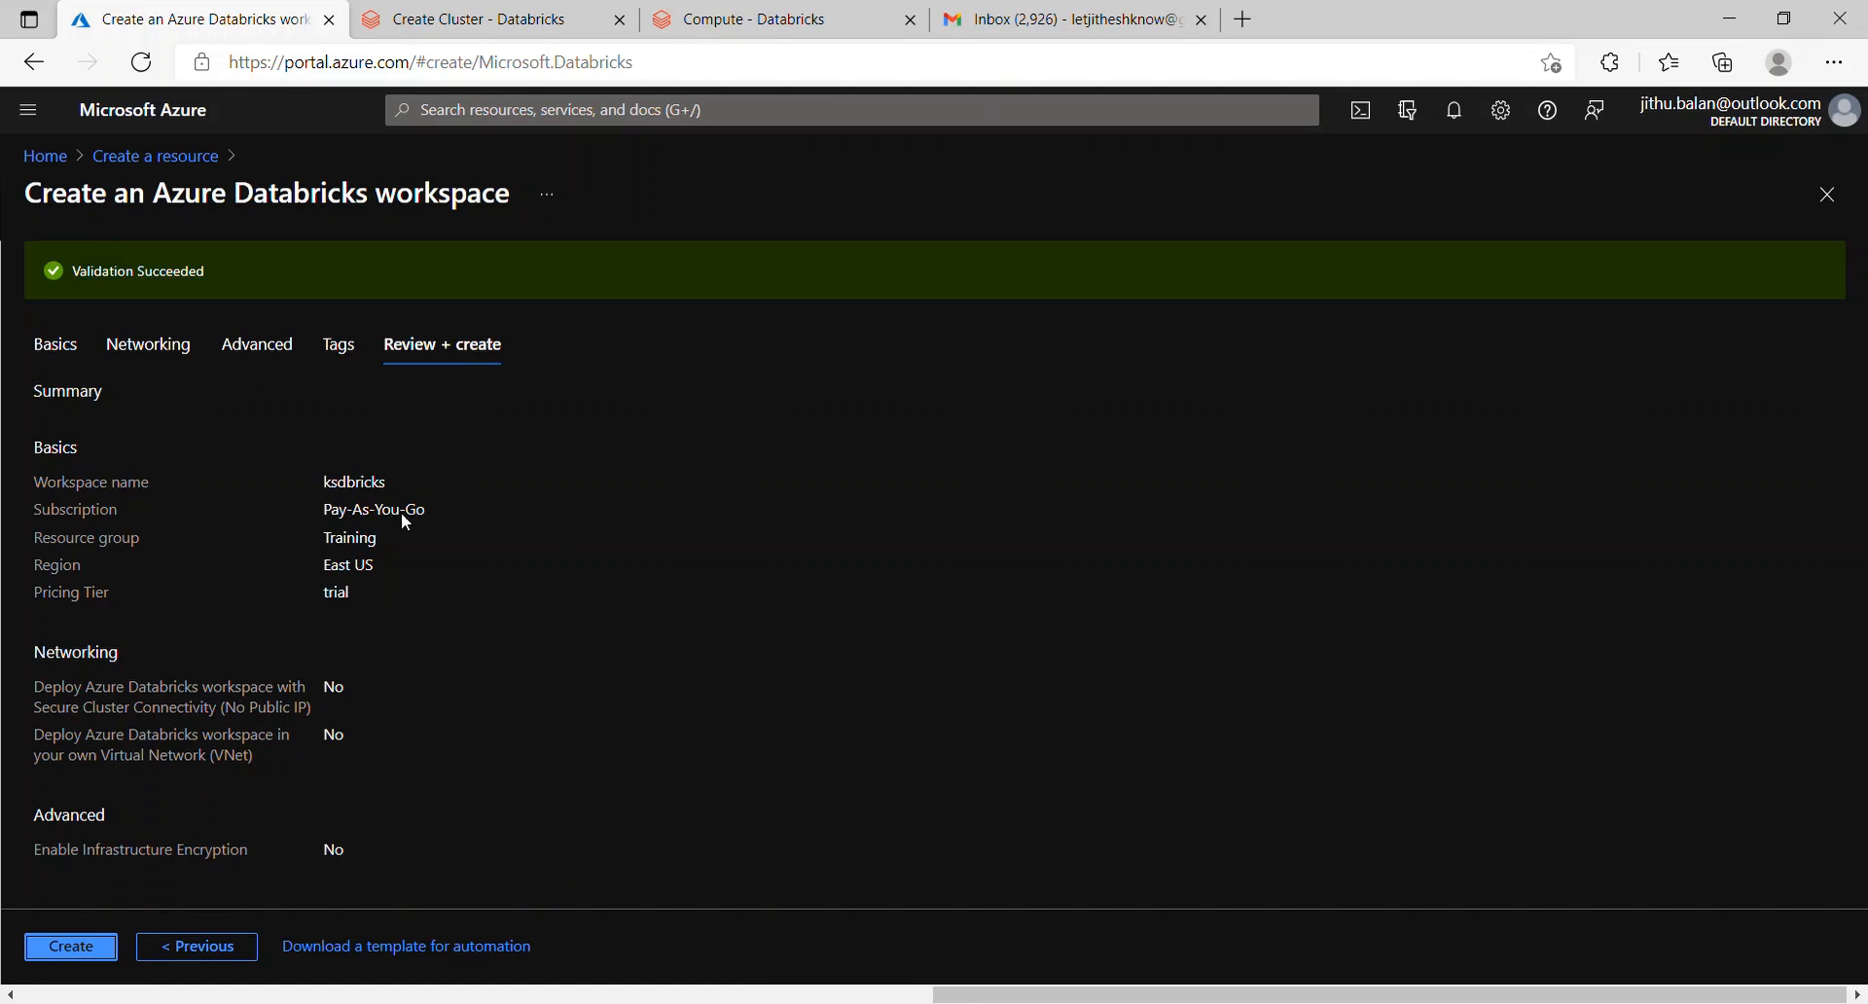
{"action": "left_click", "coordinate": [56, 948]}
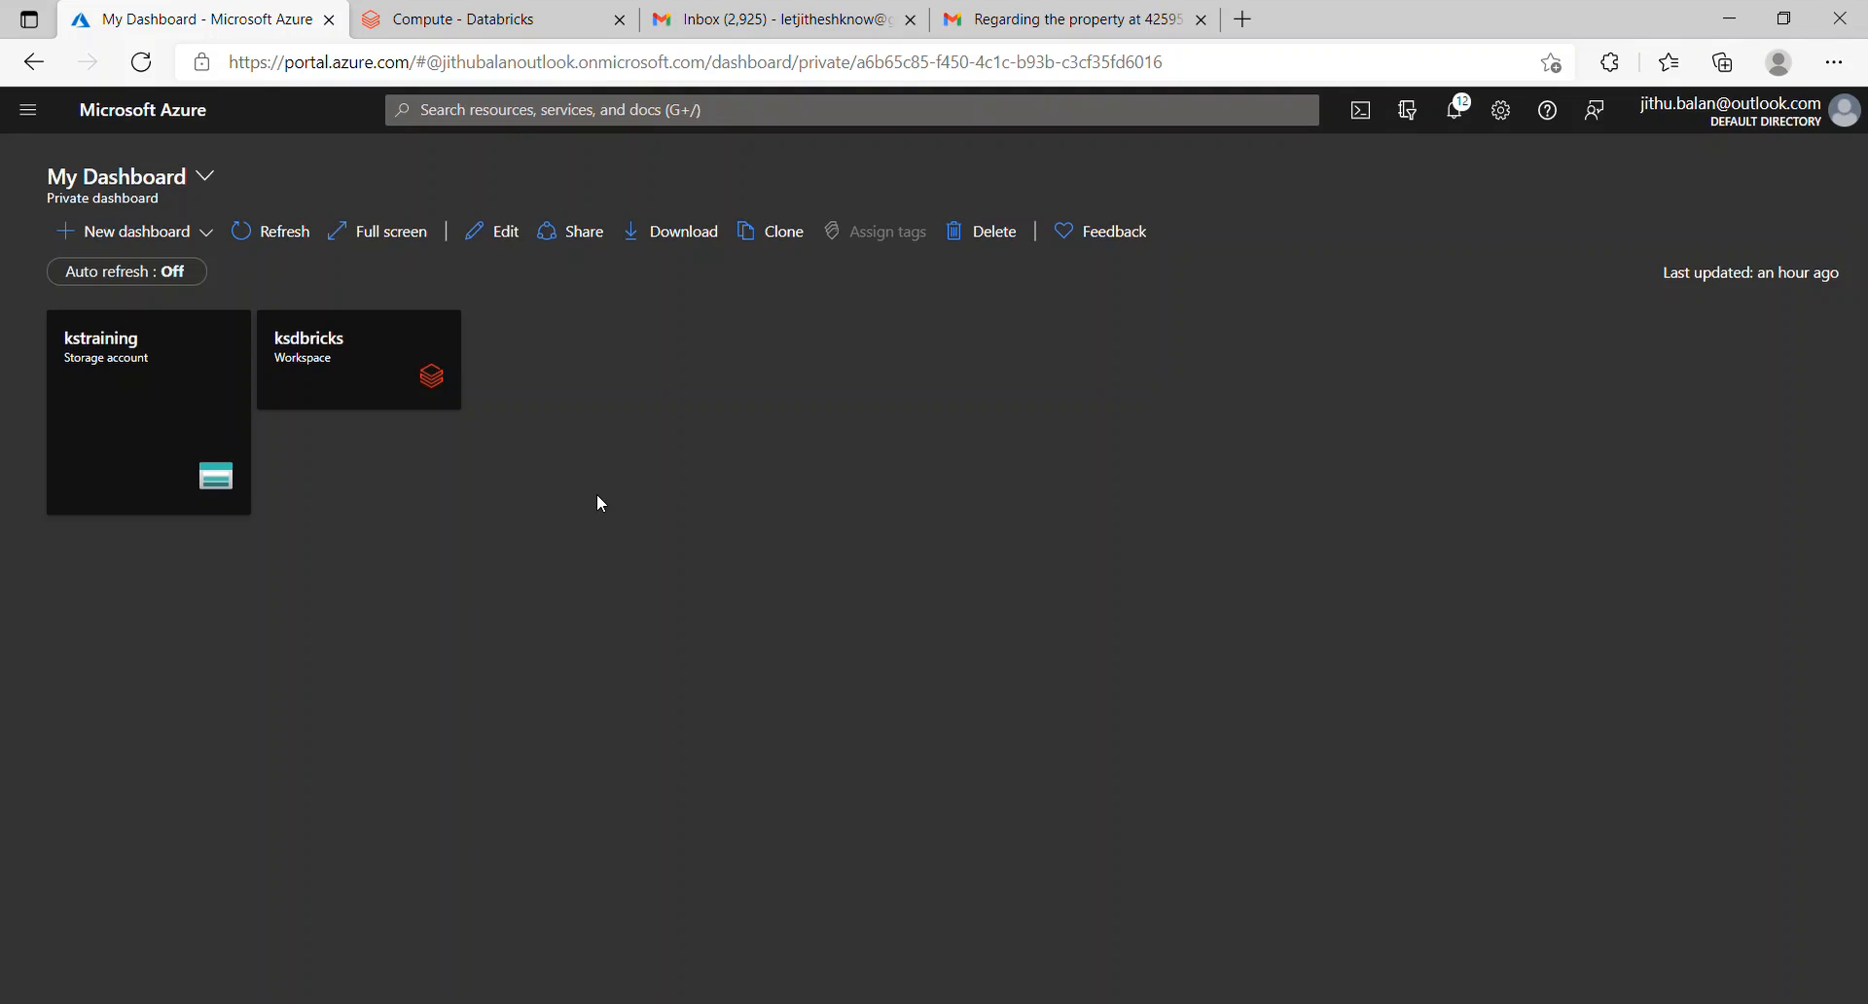
Step: View Azure Active Directory user settings, then close those blades back to Home
{"action": "left_click", "coordinate": [30, 113]}
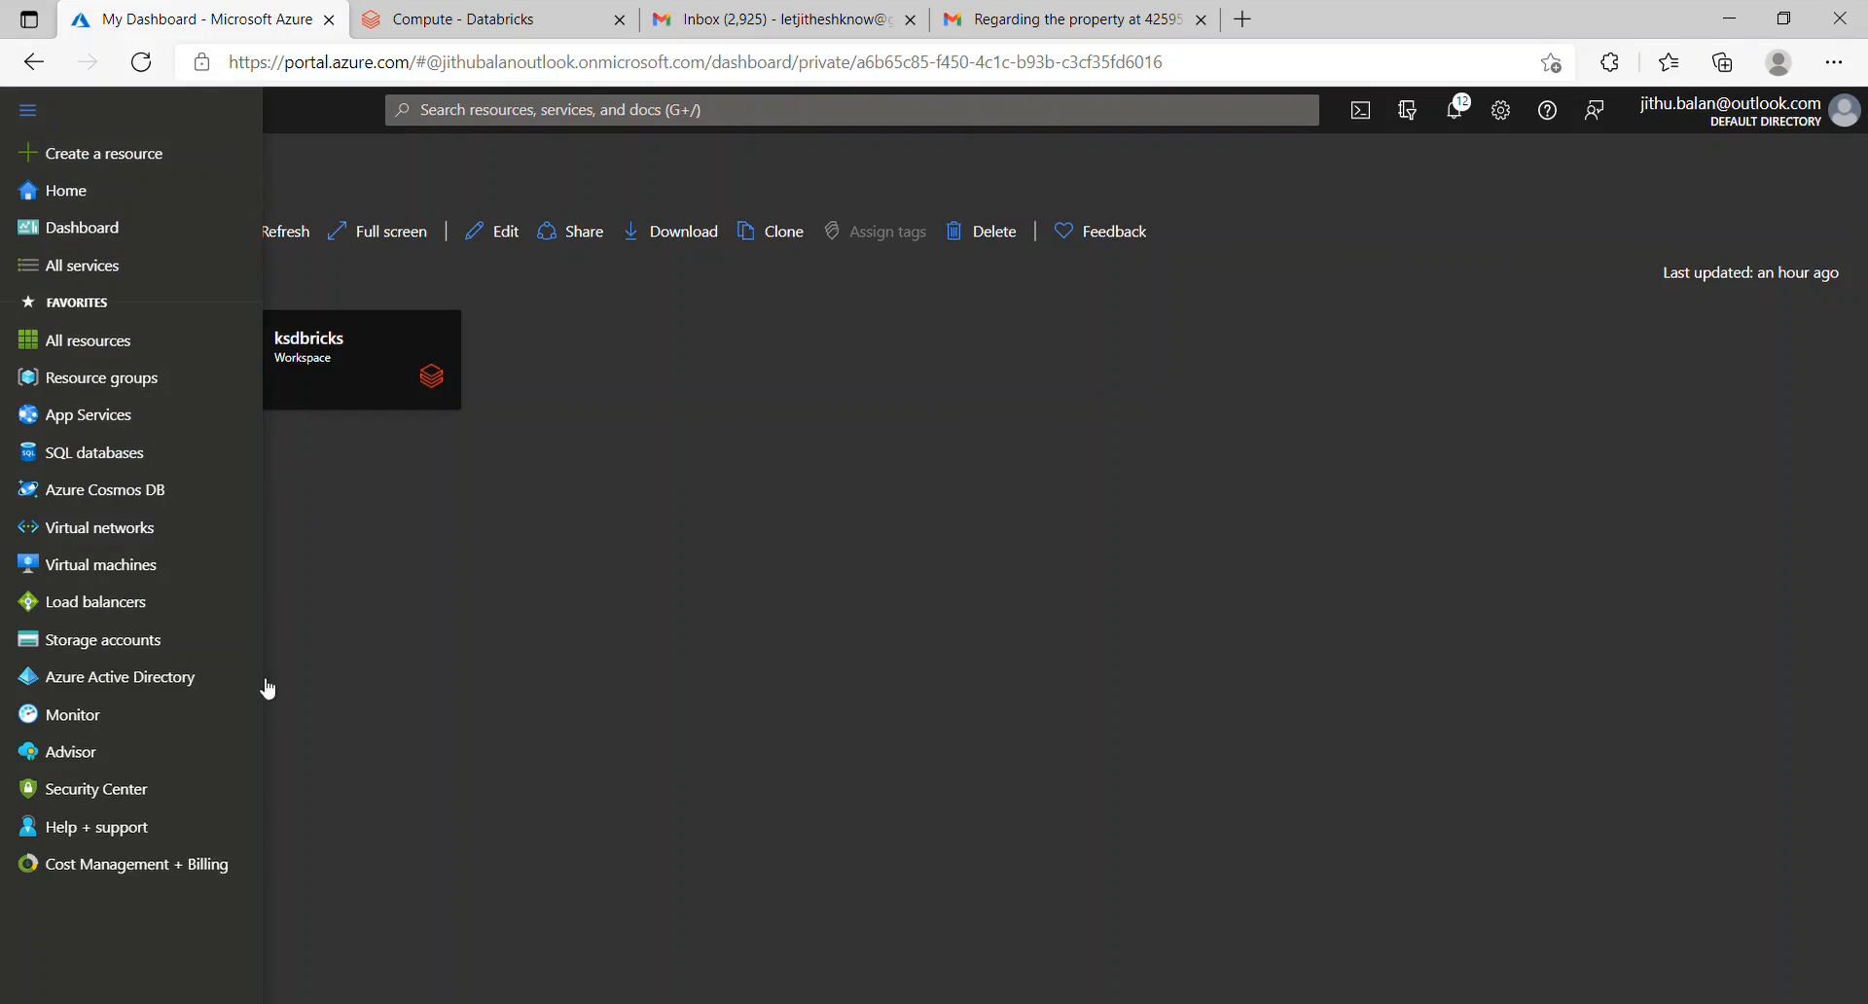
{"action": "left_click", "coordinate": [190, 681]}
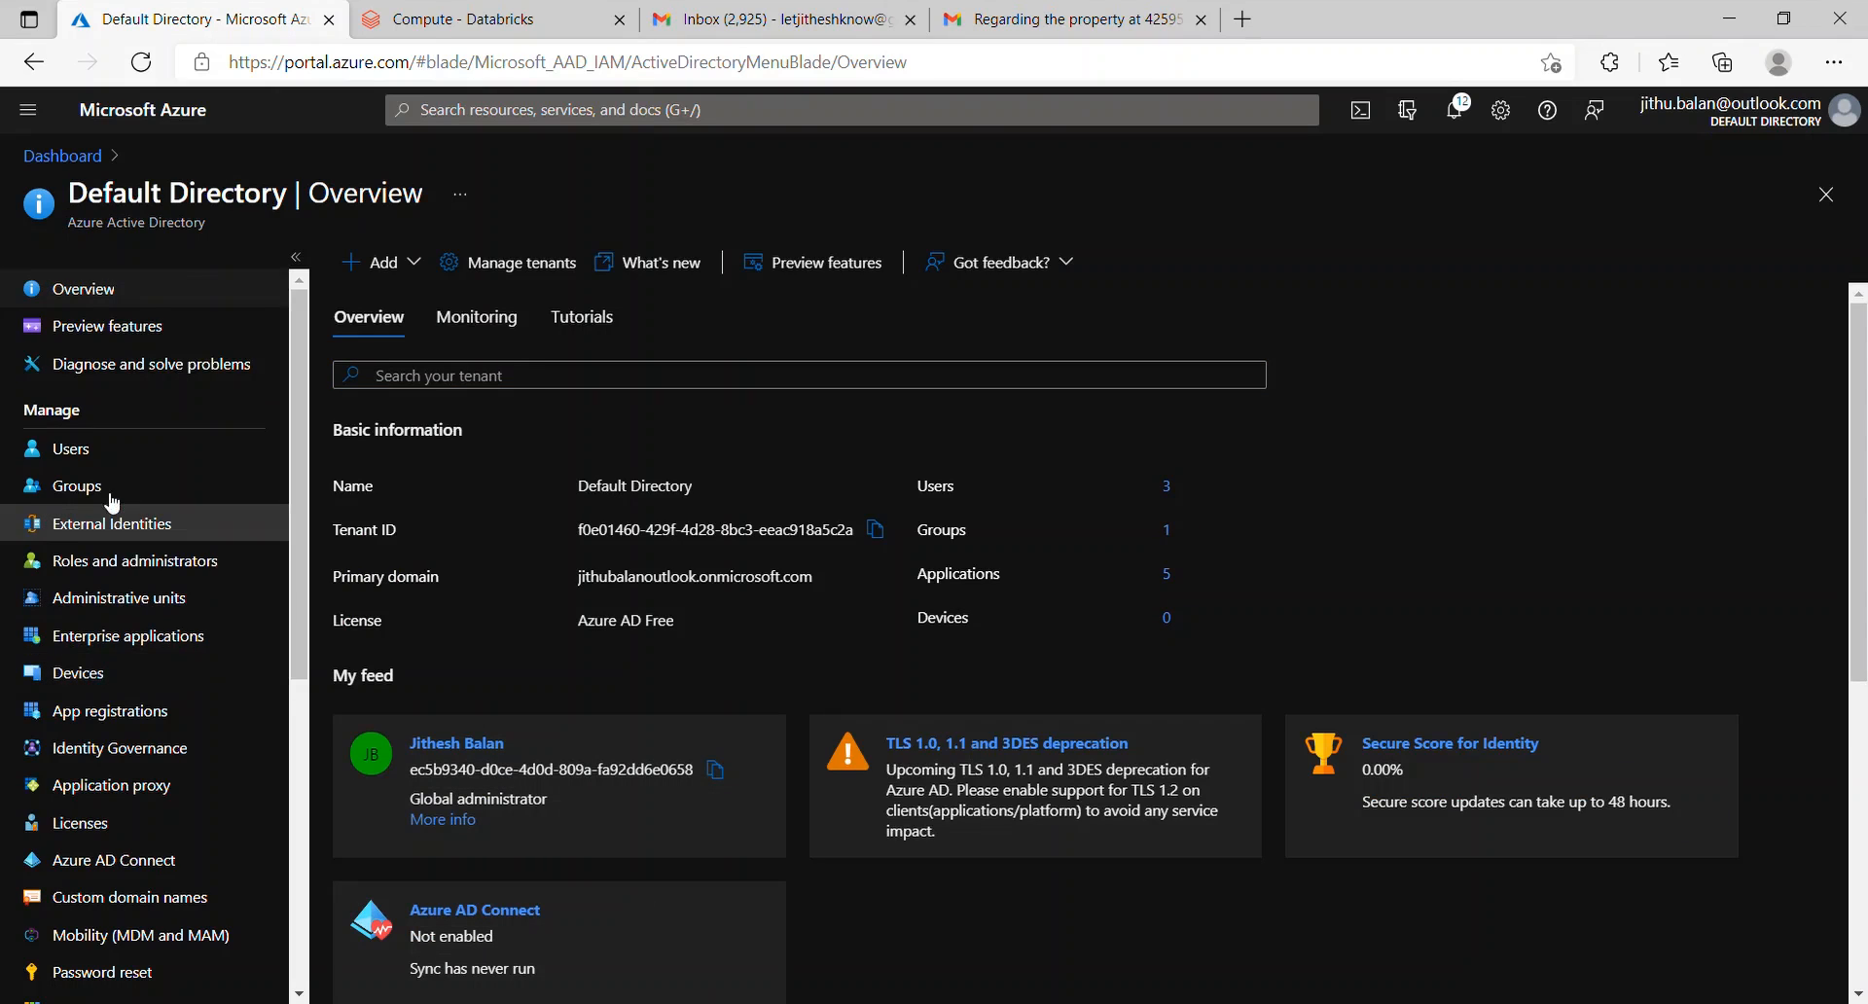
{"action": "left_click", "coordinate": [135, 457]}
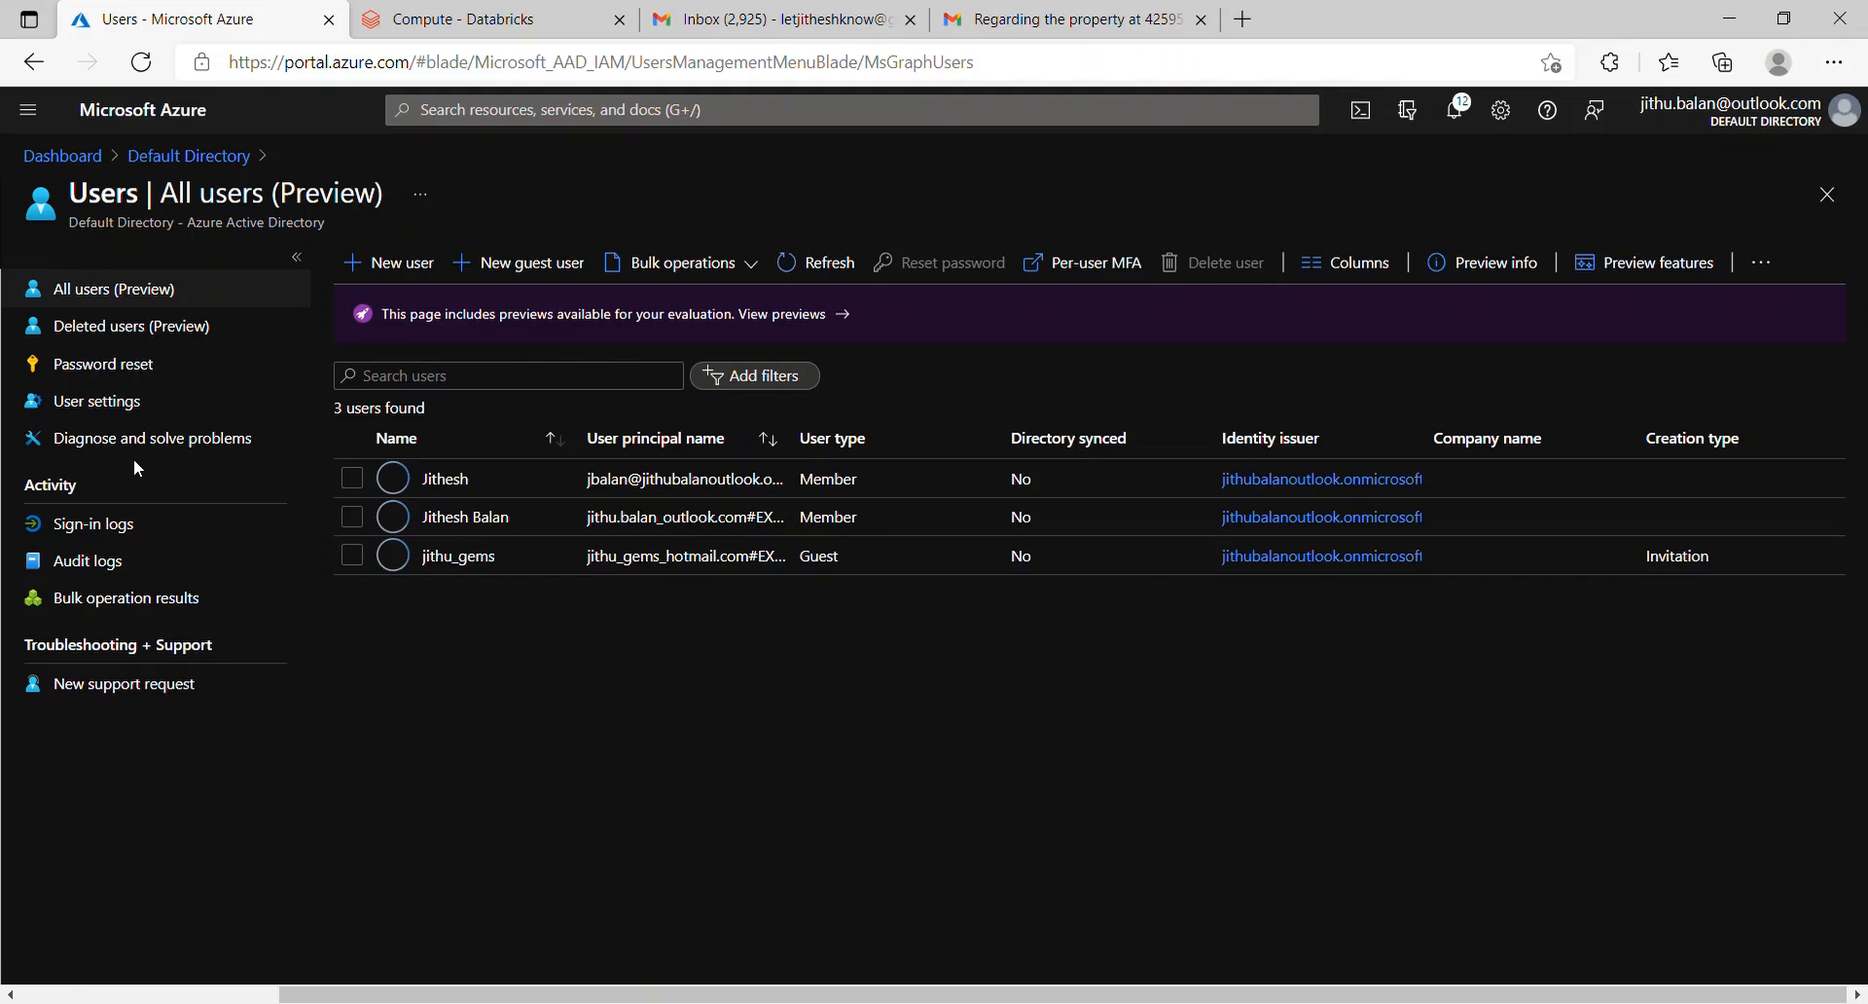
{"action": "left_click", "coordinate": [137, 407]}
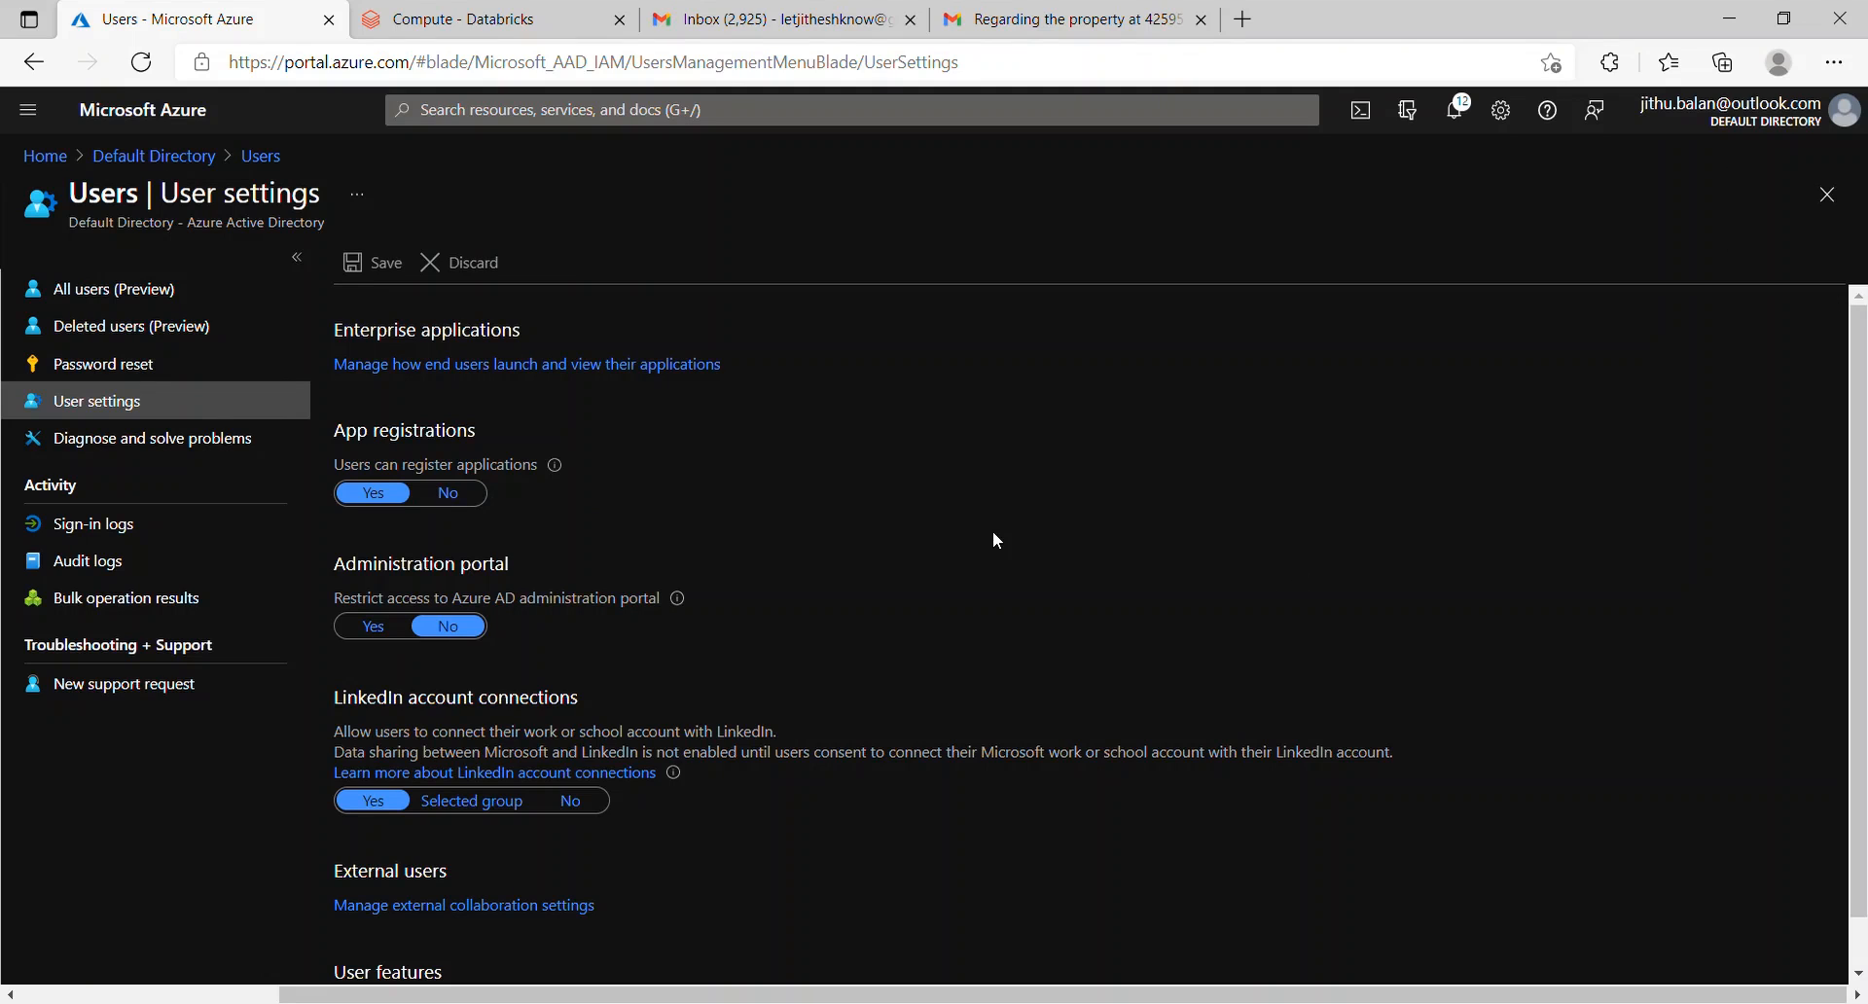
{"action": "left_click", "coordinate": [1835, 207]}
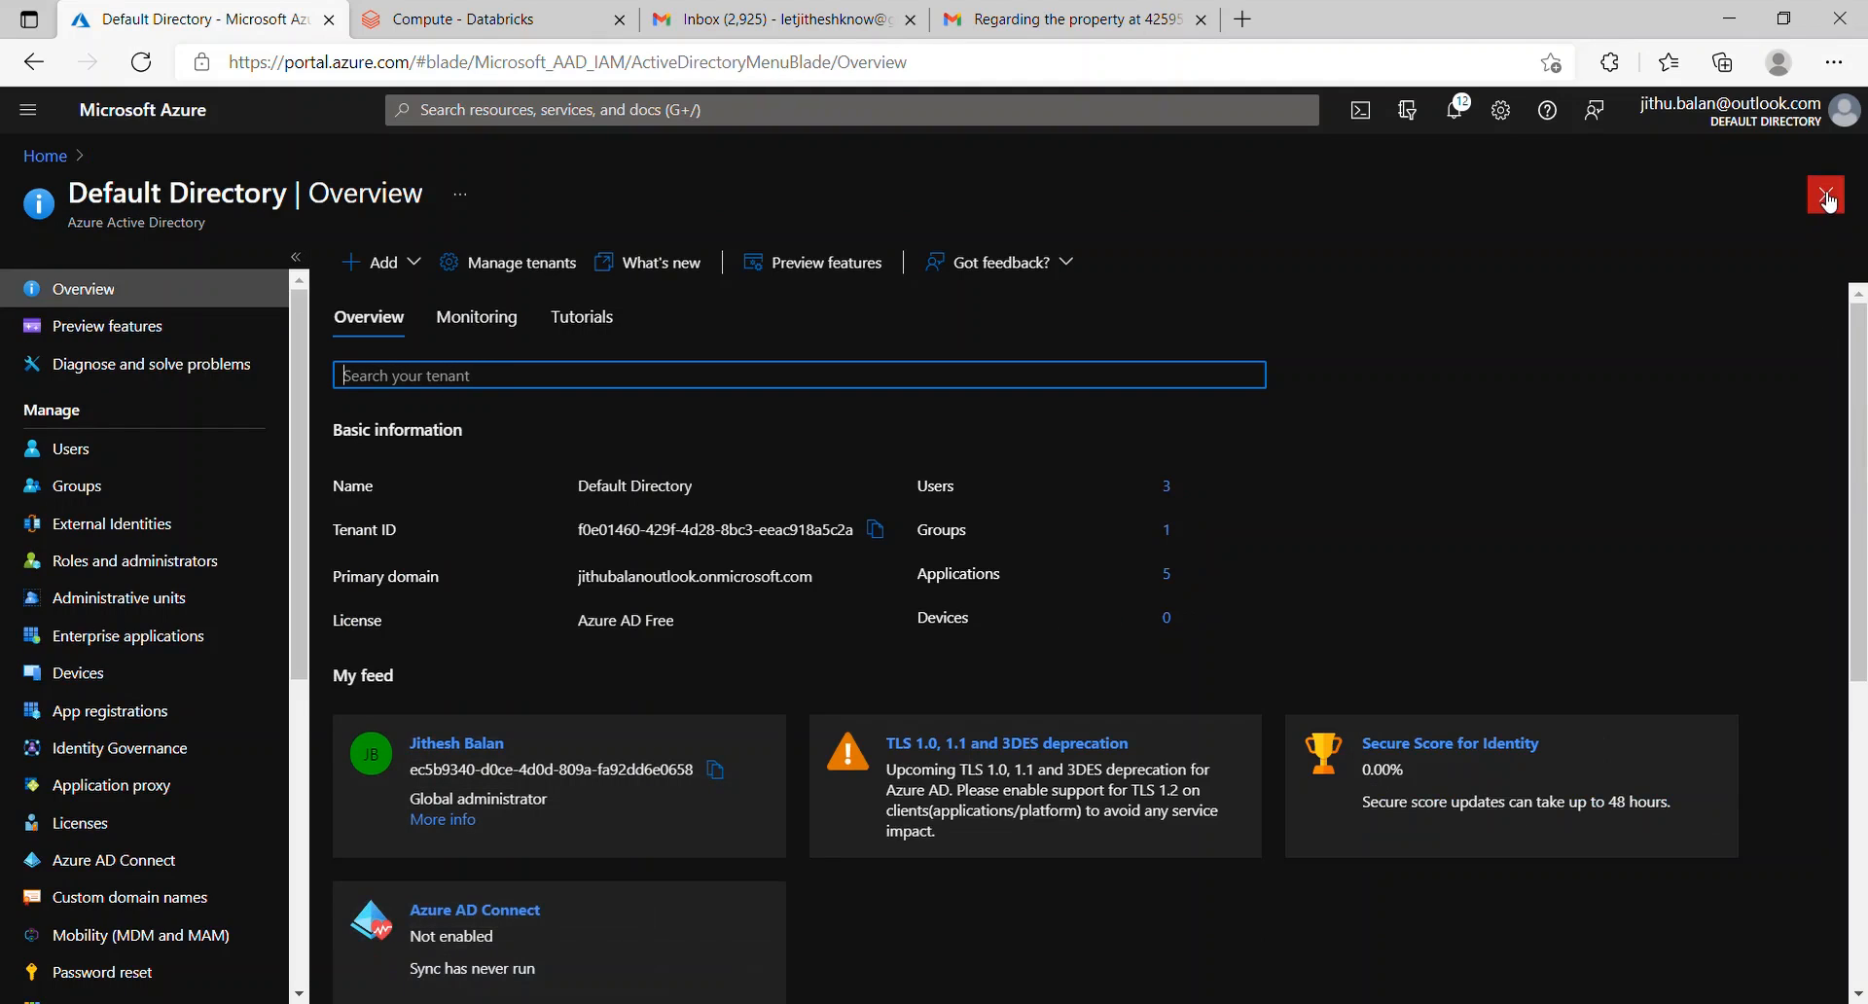
{"action": "left_click", "coordinate": [1824, 194]}
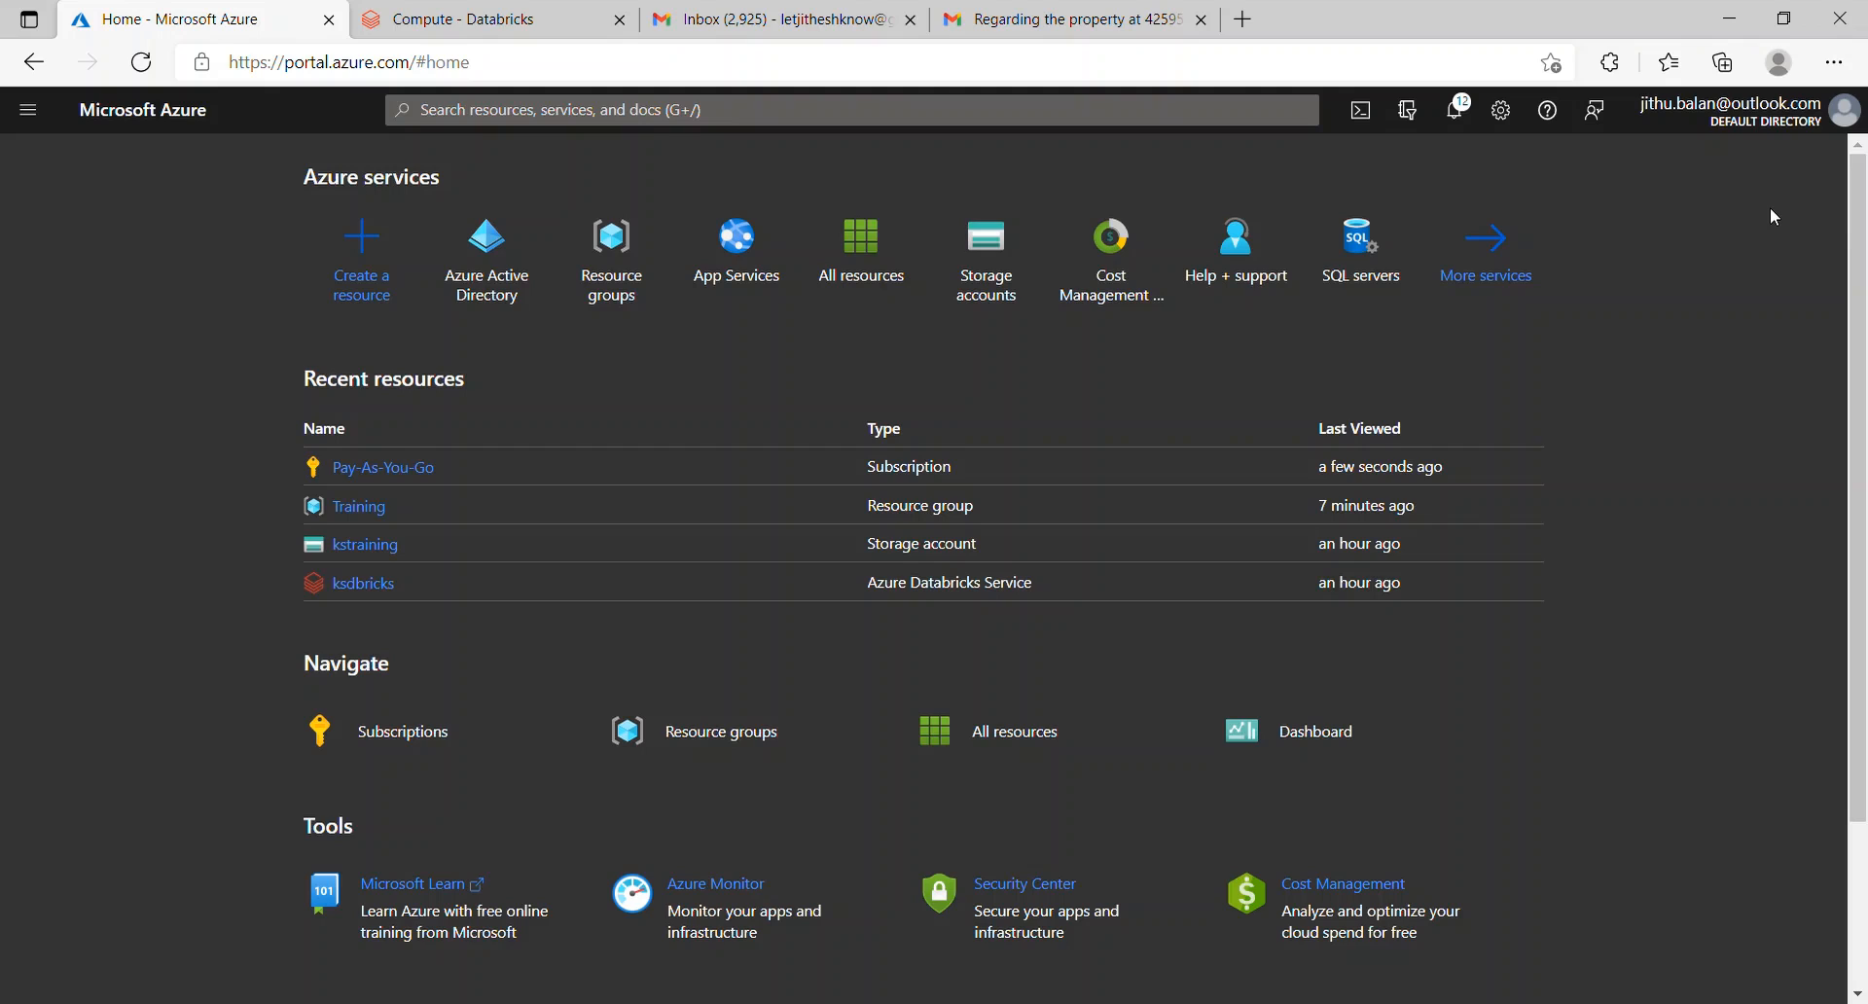
Step: Check My permissions on Pay-As-You-Go, then open its complete access details
{"action": "left_click", "coordinate": [416, 468]}
{"action": "left_click_drag", "start_coordinate": [319, 411], "coordinate": [319, 620]}
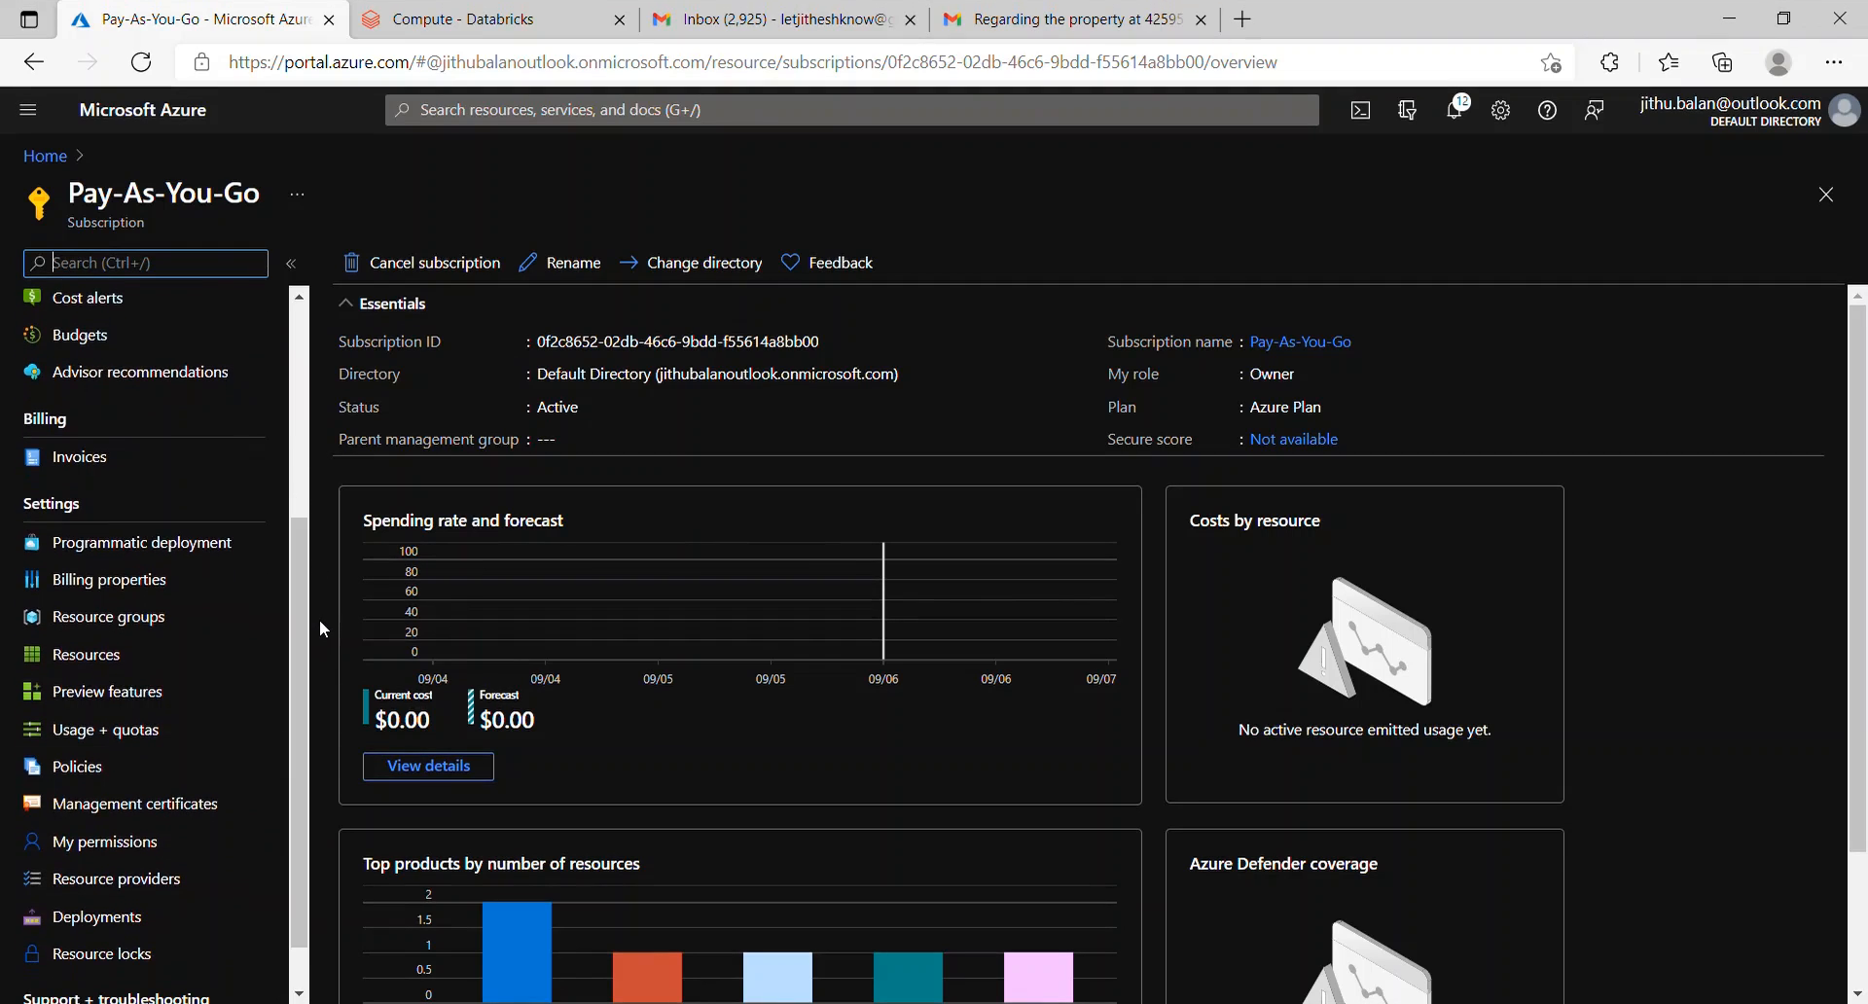
{"action": "left_click", "coordinate": [139, 843]}
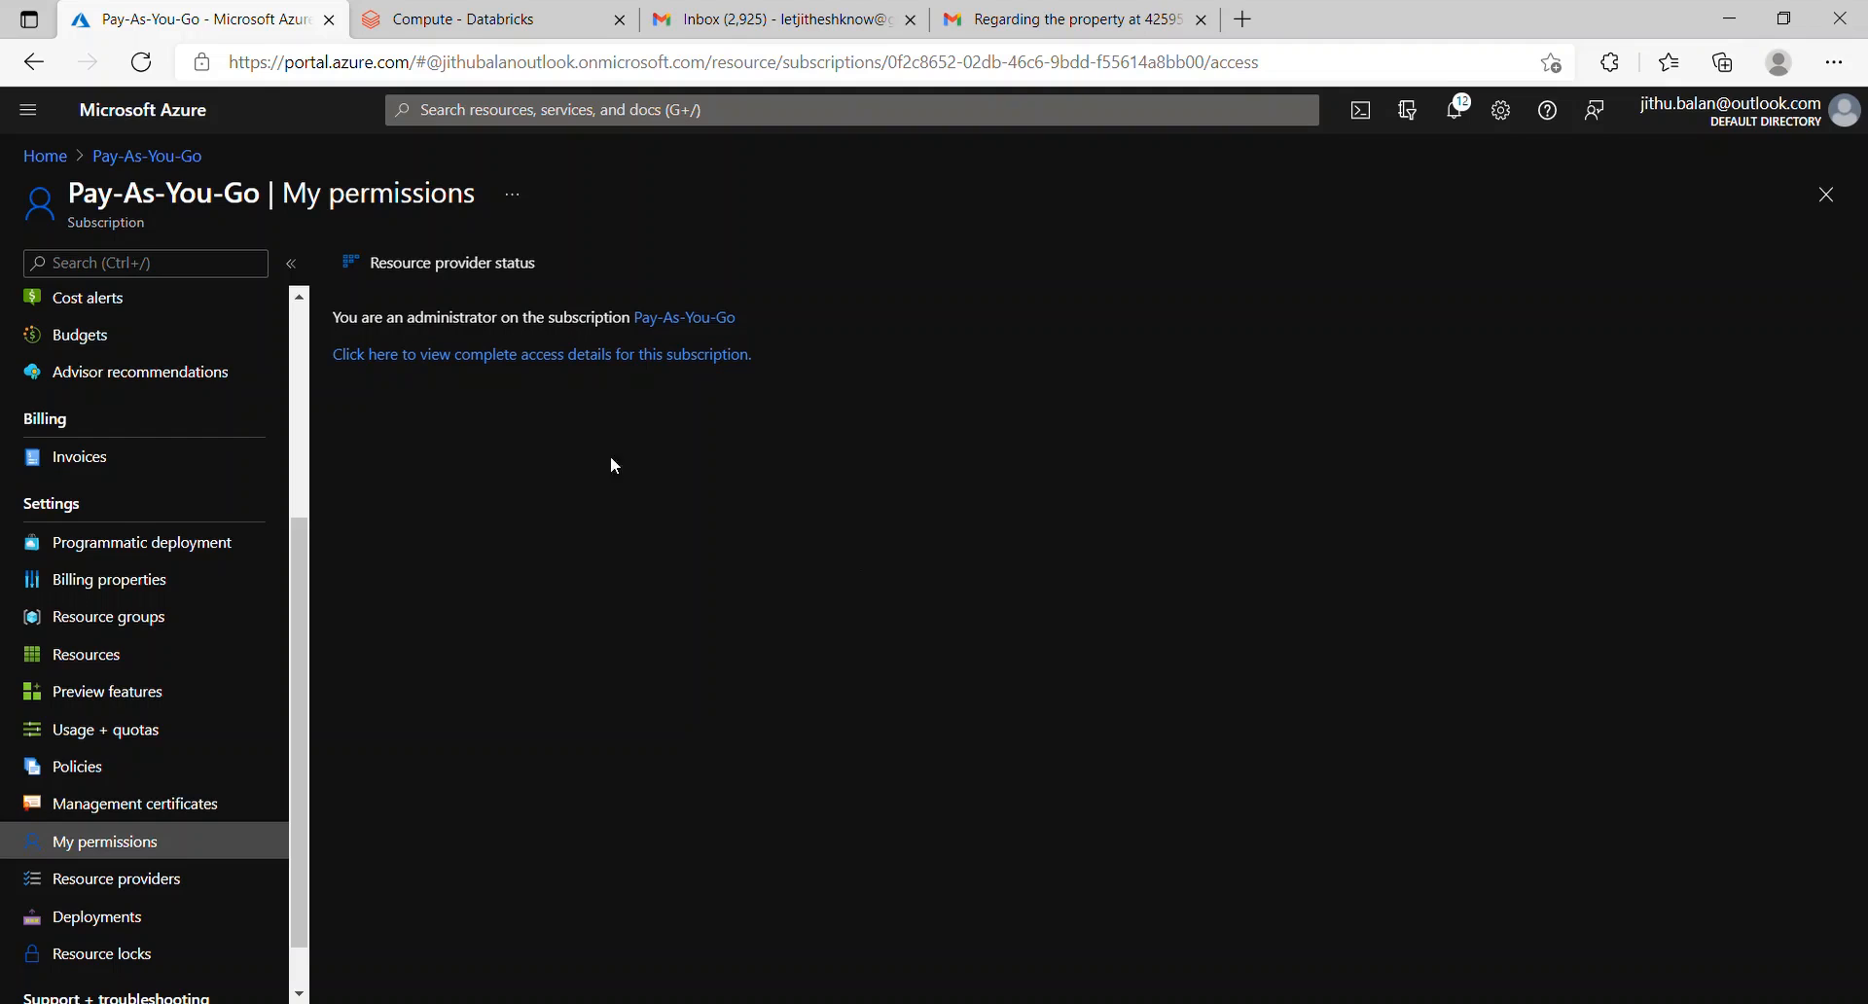
{"action": "left_click", "coordinate": [486, 356]}
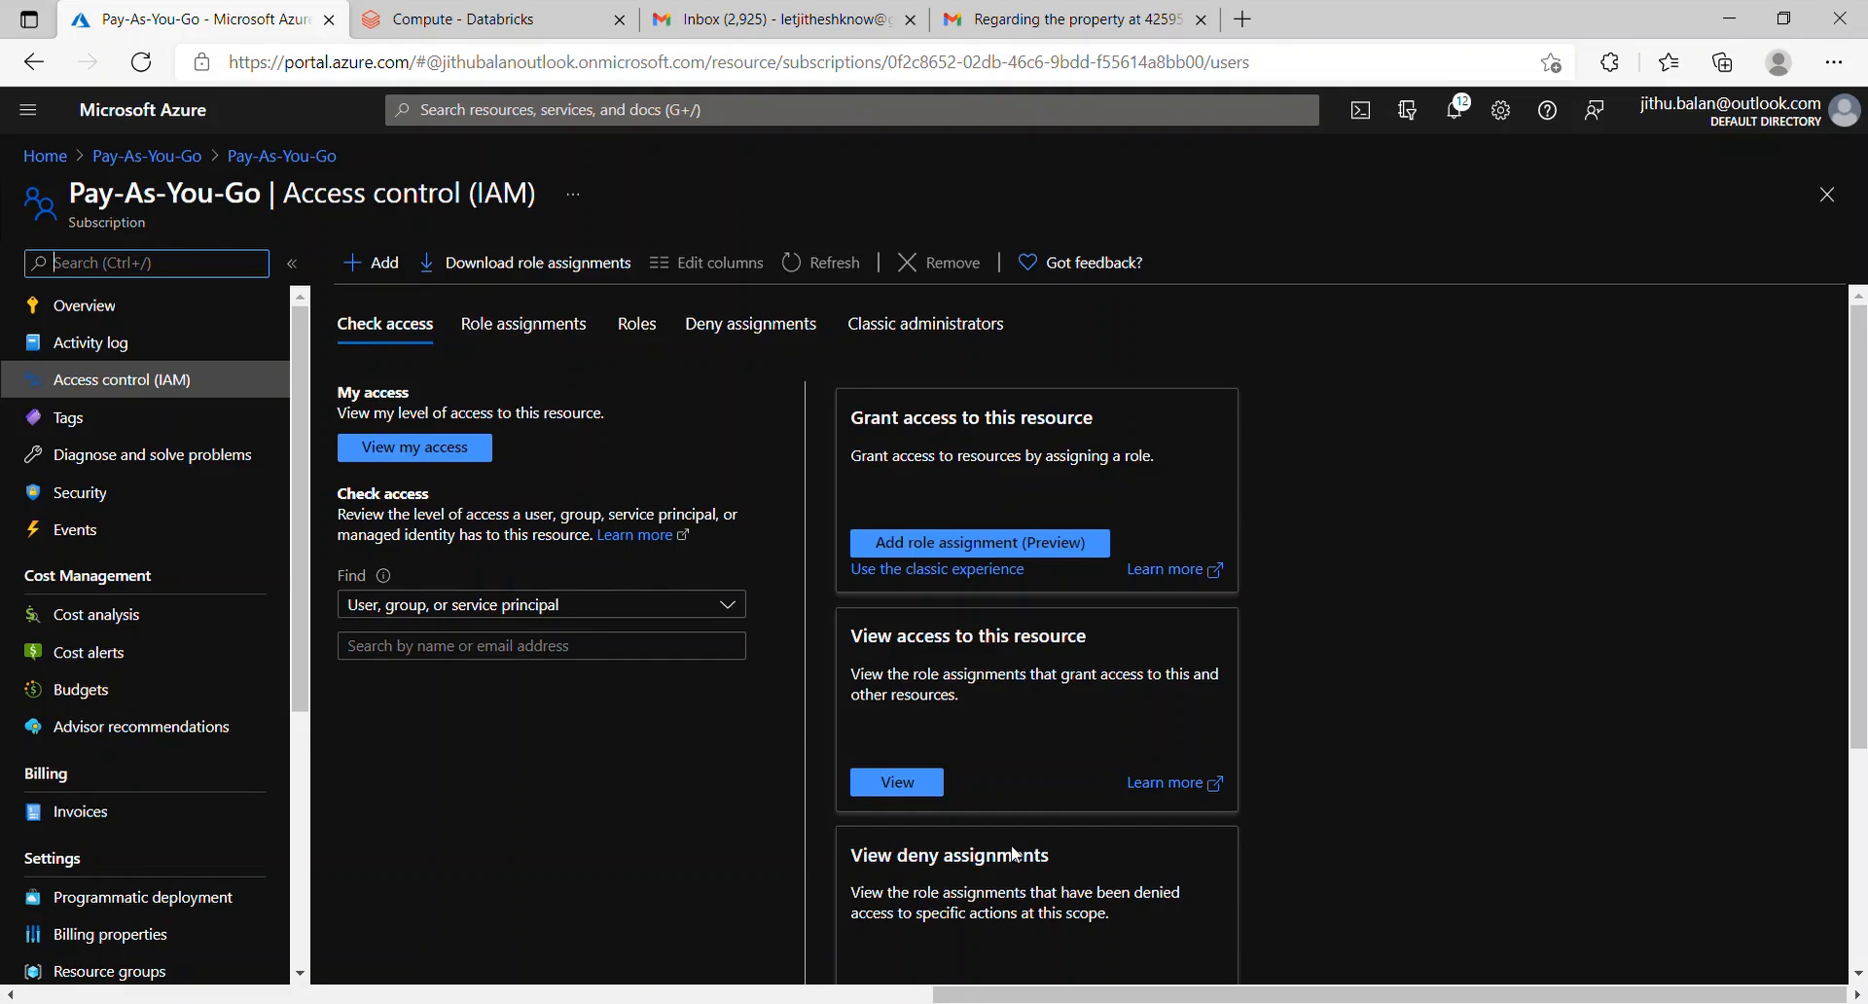
Step: Confirm my Service Administrator access, then show Pay-As-You-Go's empty role assignments
{"action": "left_click", "coordinate": [463, 455]}
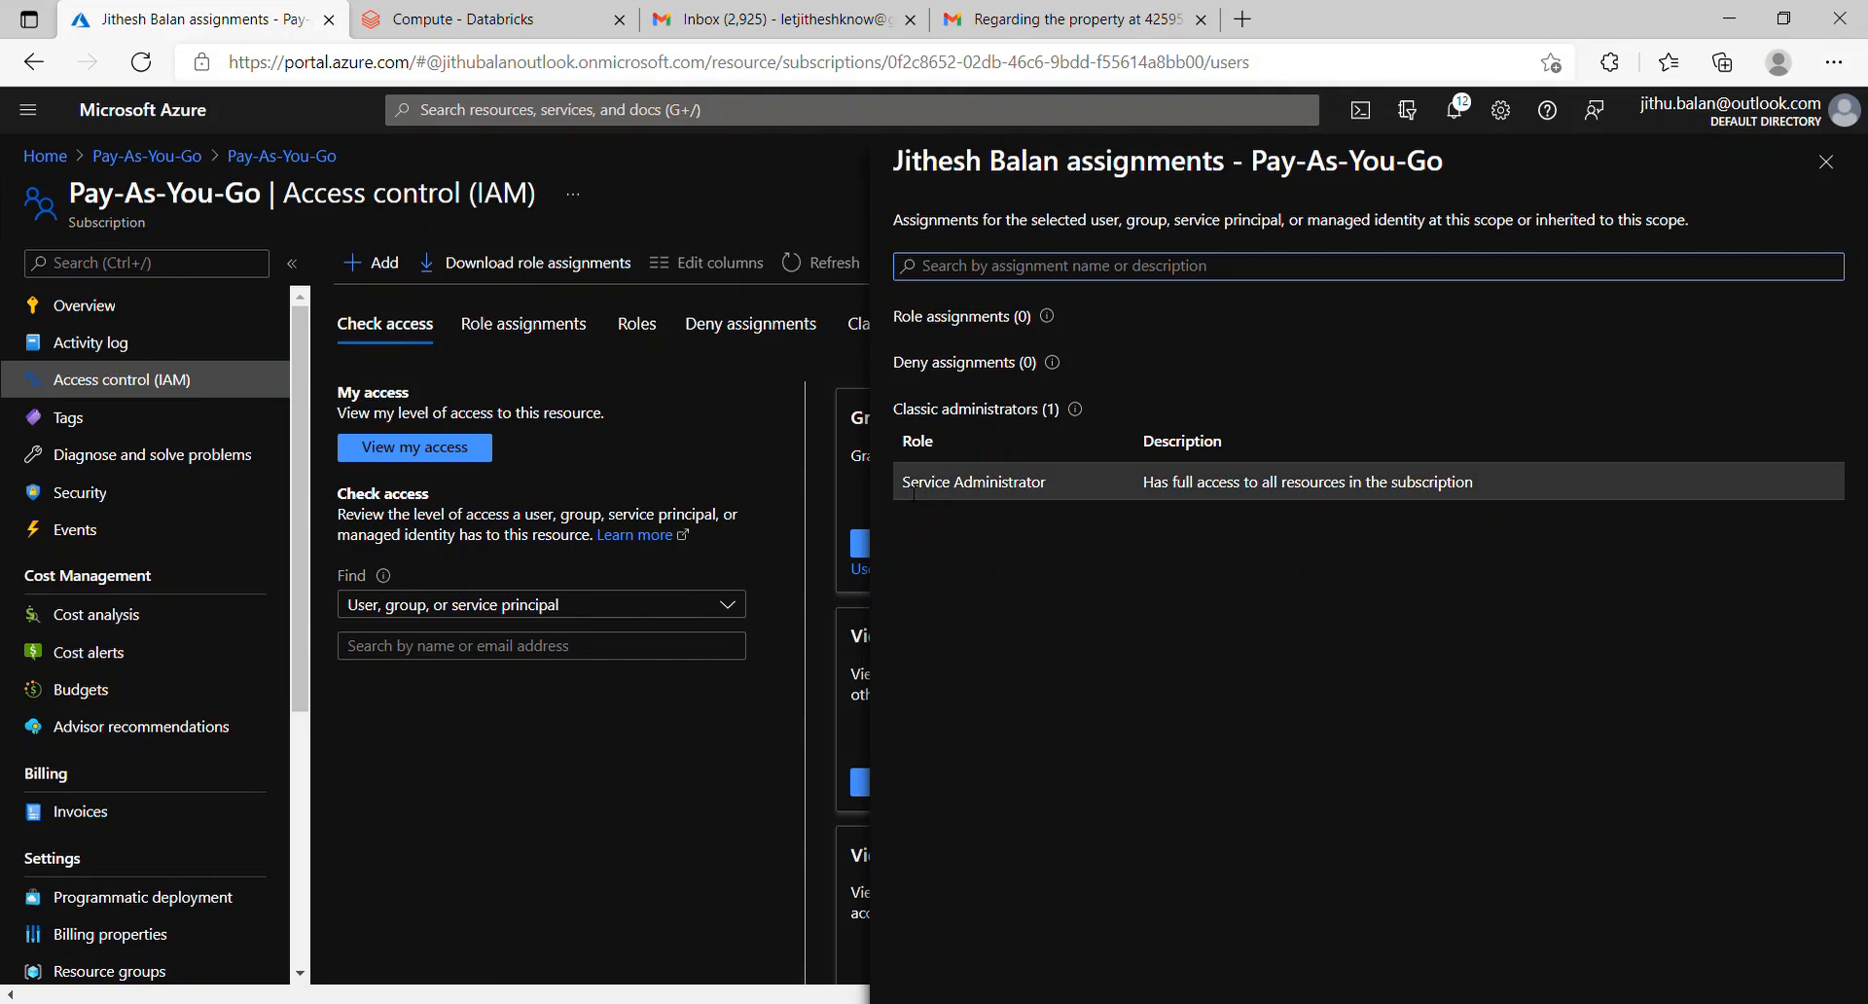
{"action": "left_click_drag", "start_coordinate": [912, 489], "coordinate": [1057, 488]}
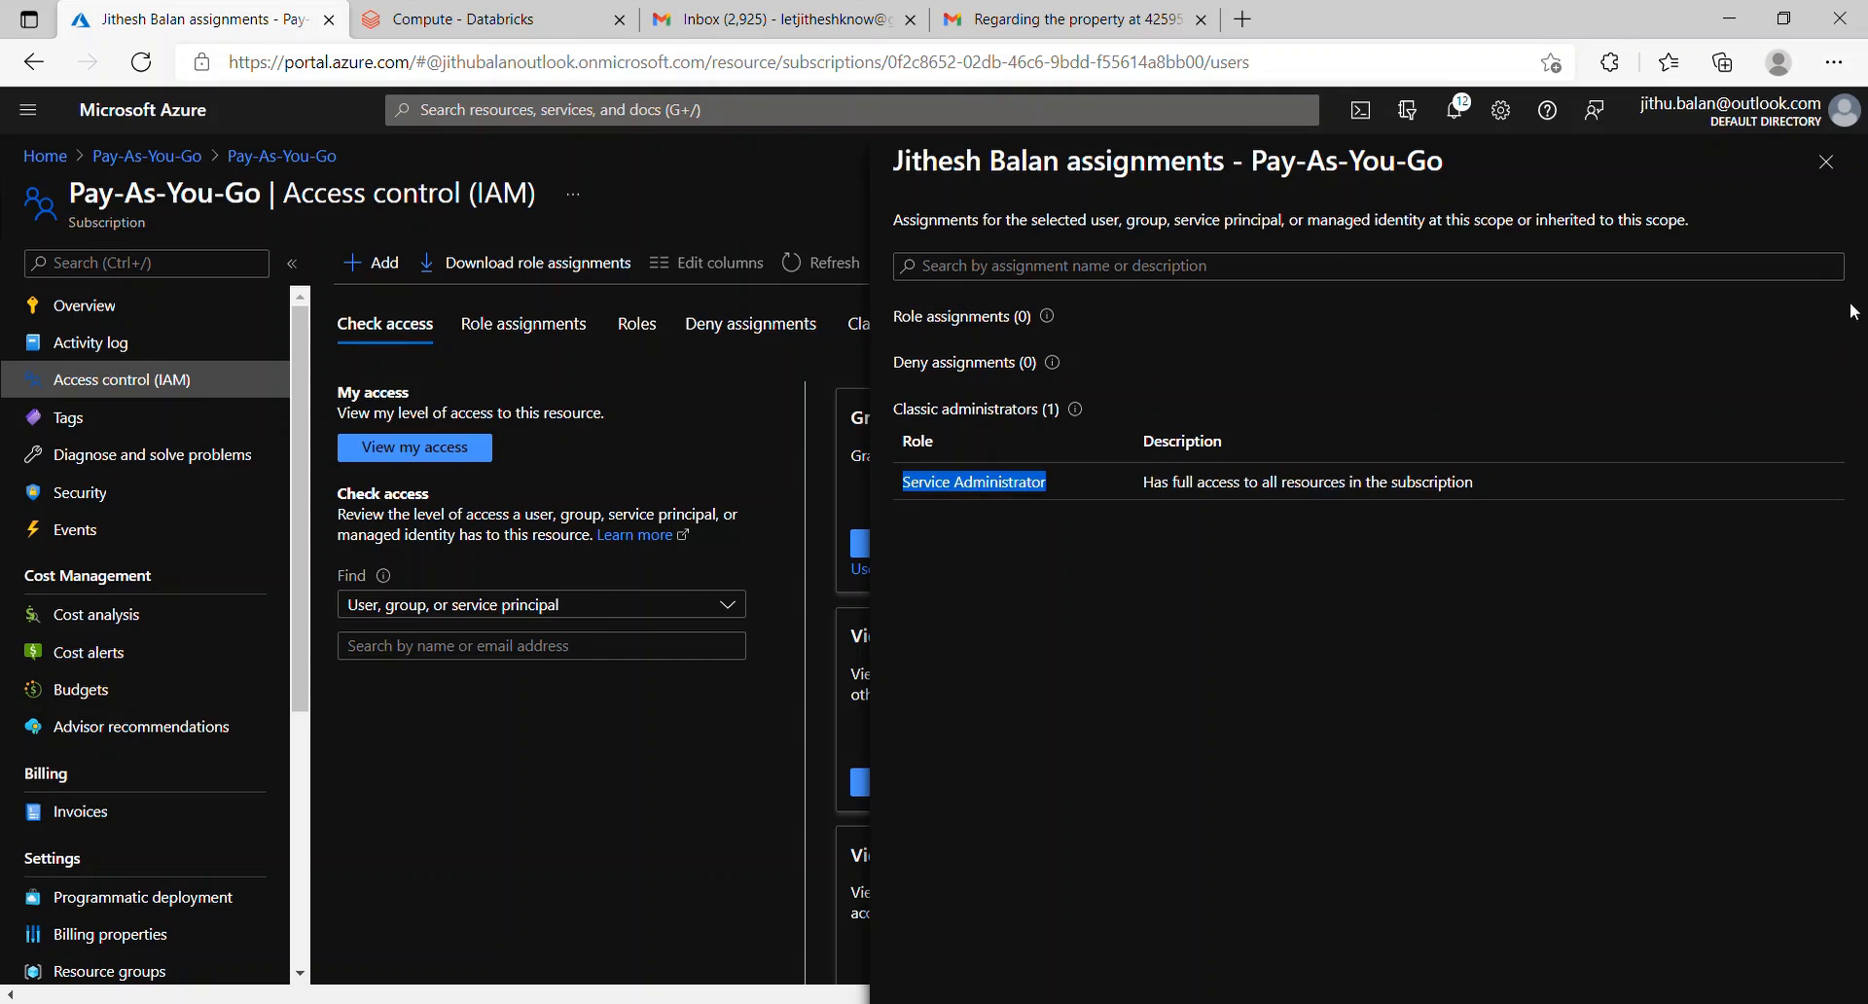
{"action": "left_click", "coordinate": [1825, 163]}
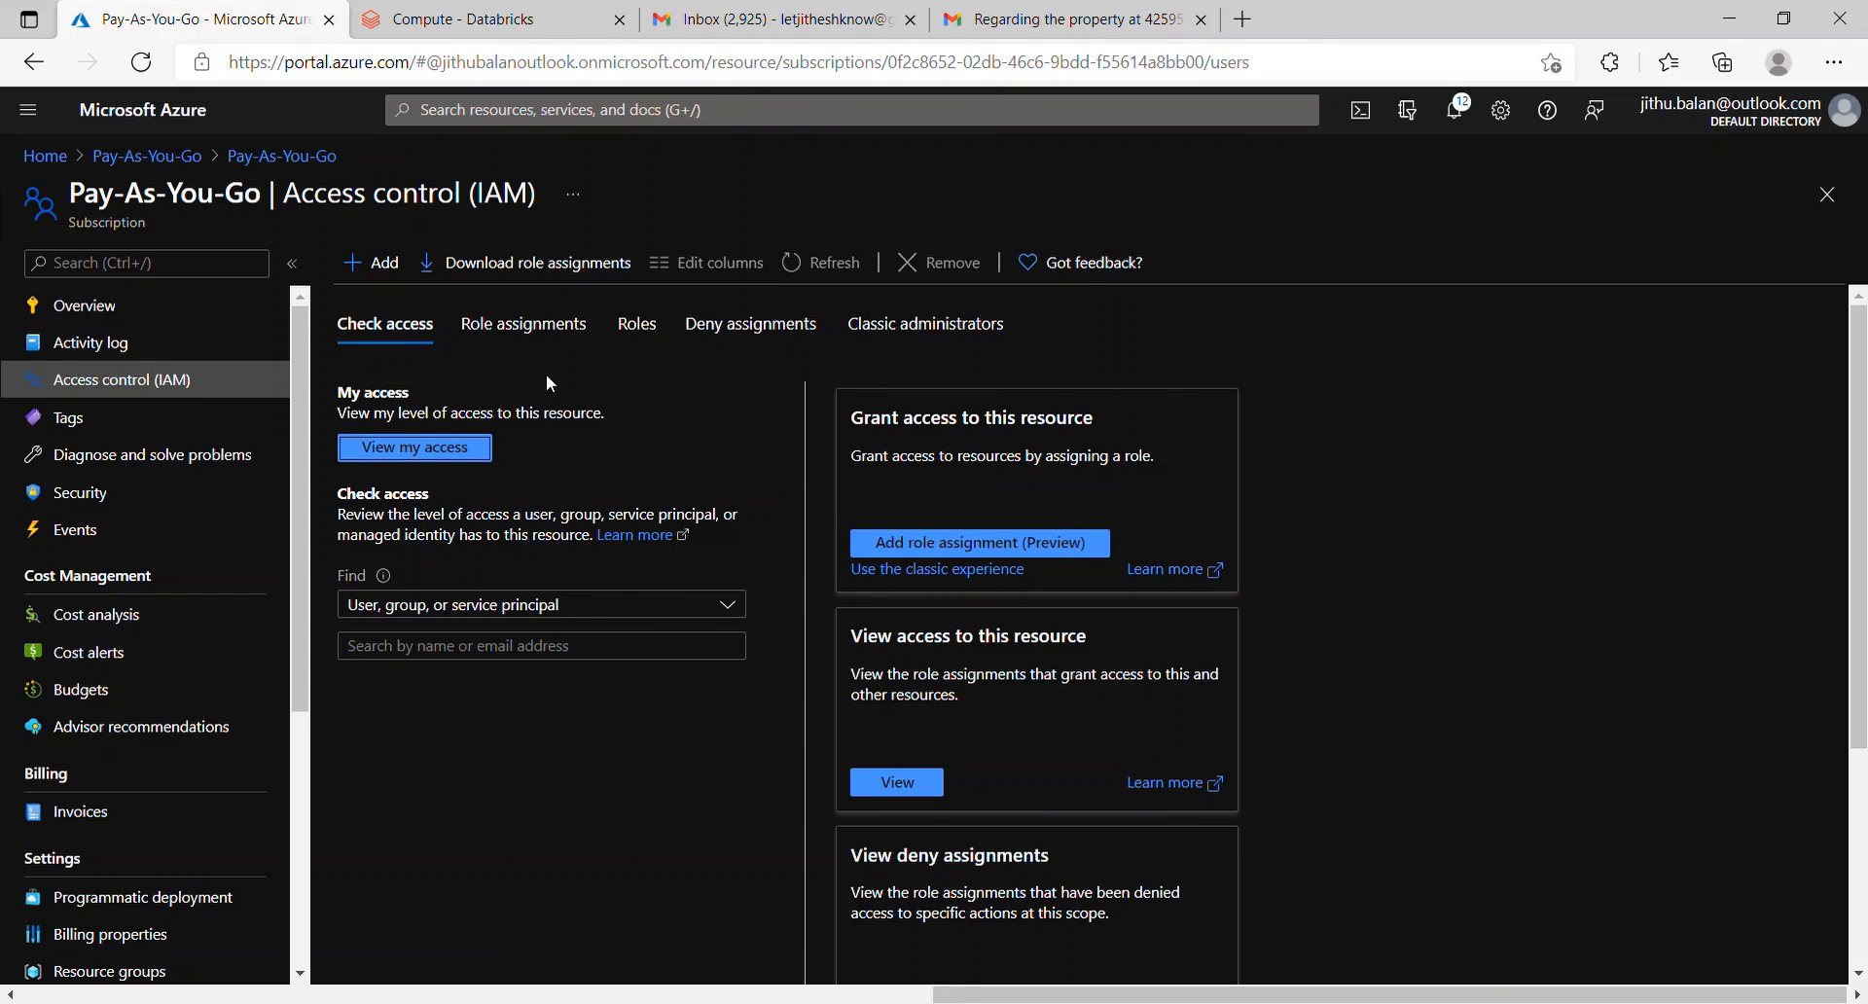
{"action": "left_click", "coordinate": [547, 331]}
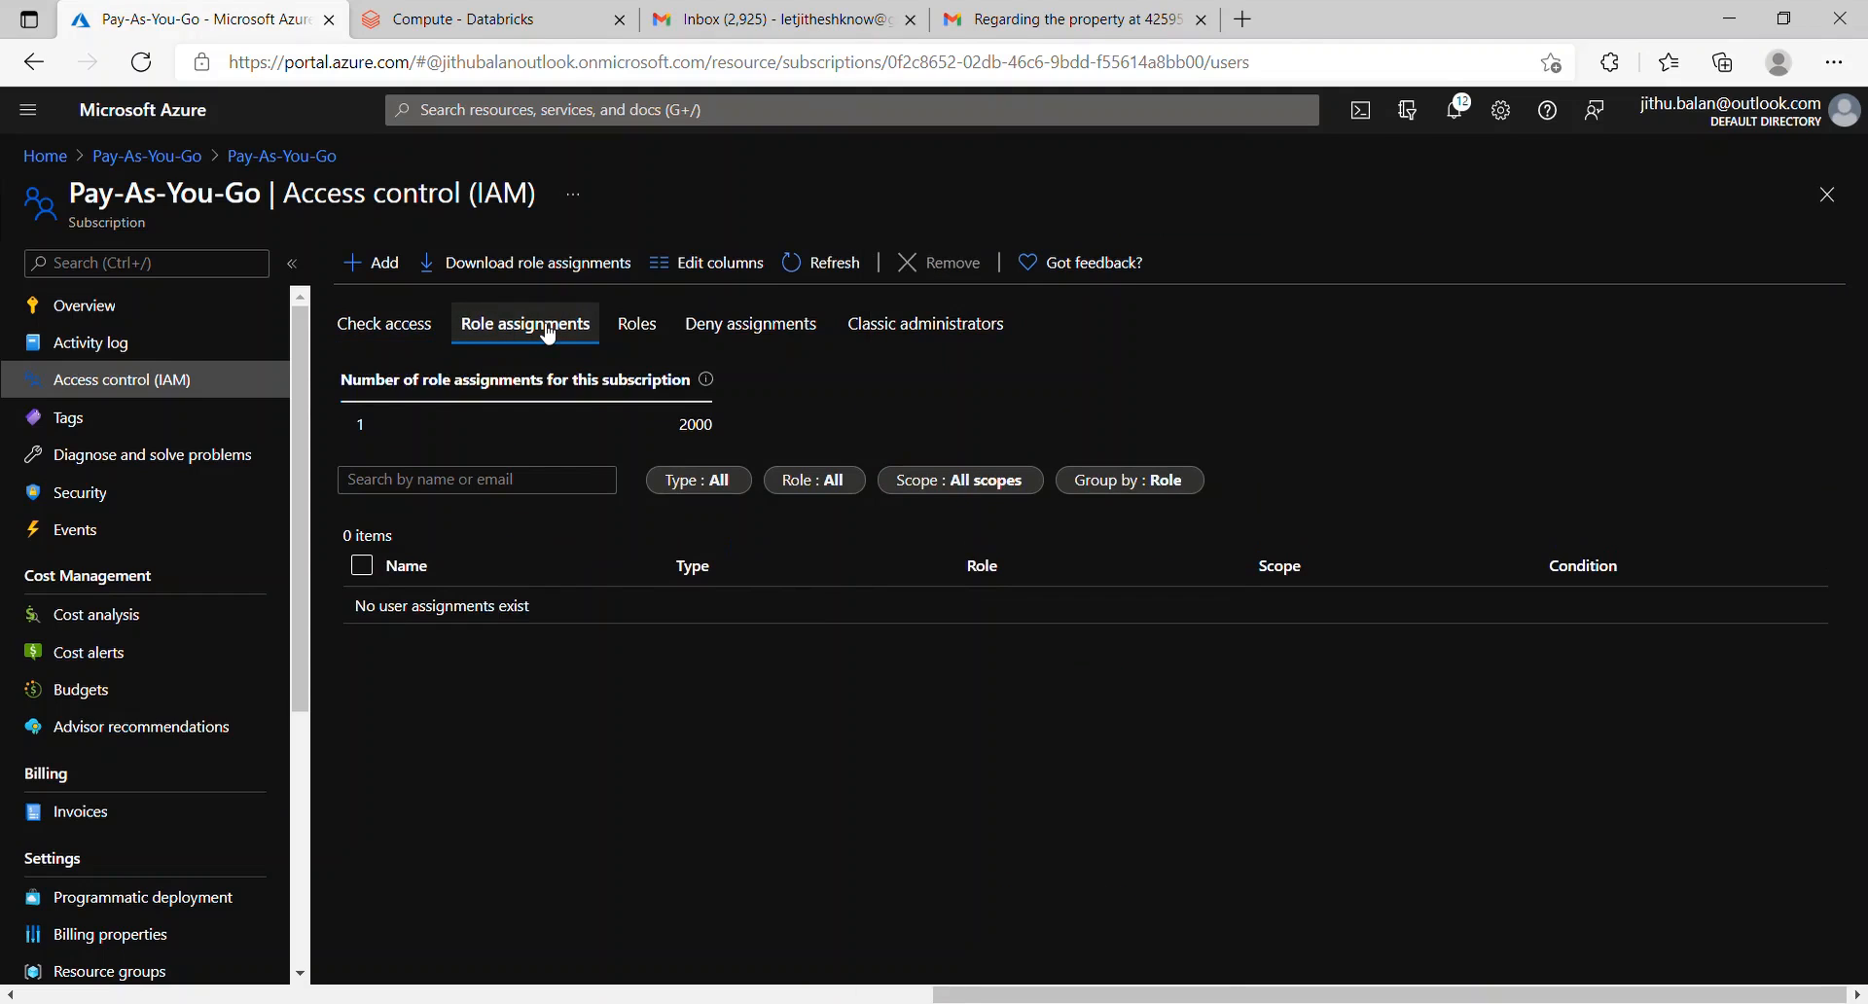
Step: Add the guest user as a co-administrator of the Pay-As-You-Go subscription
{"action": "left_click", "coordinate": [384, 262]}
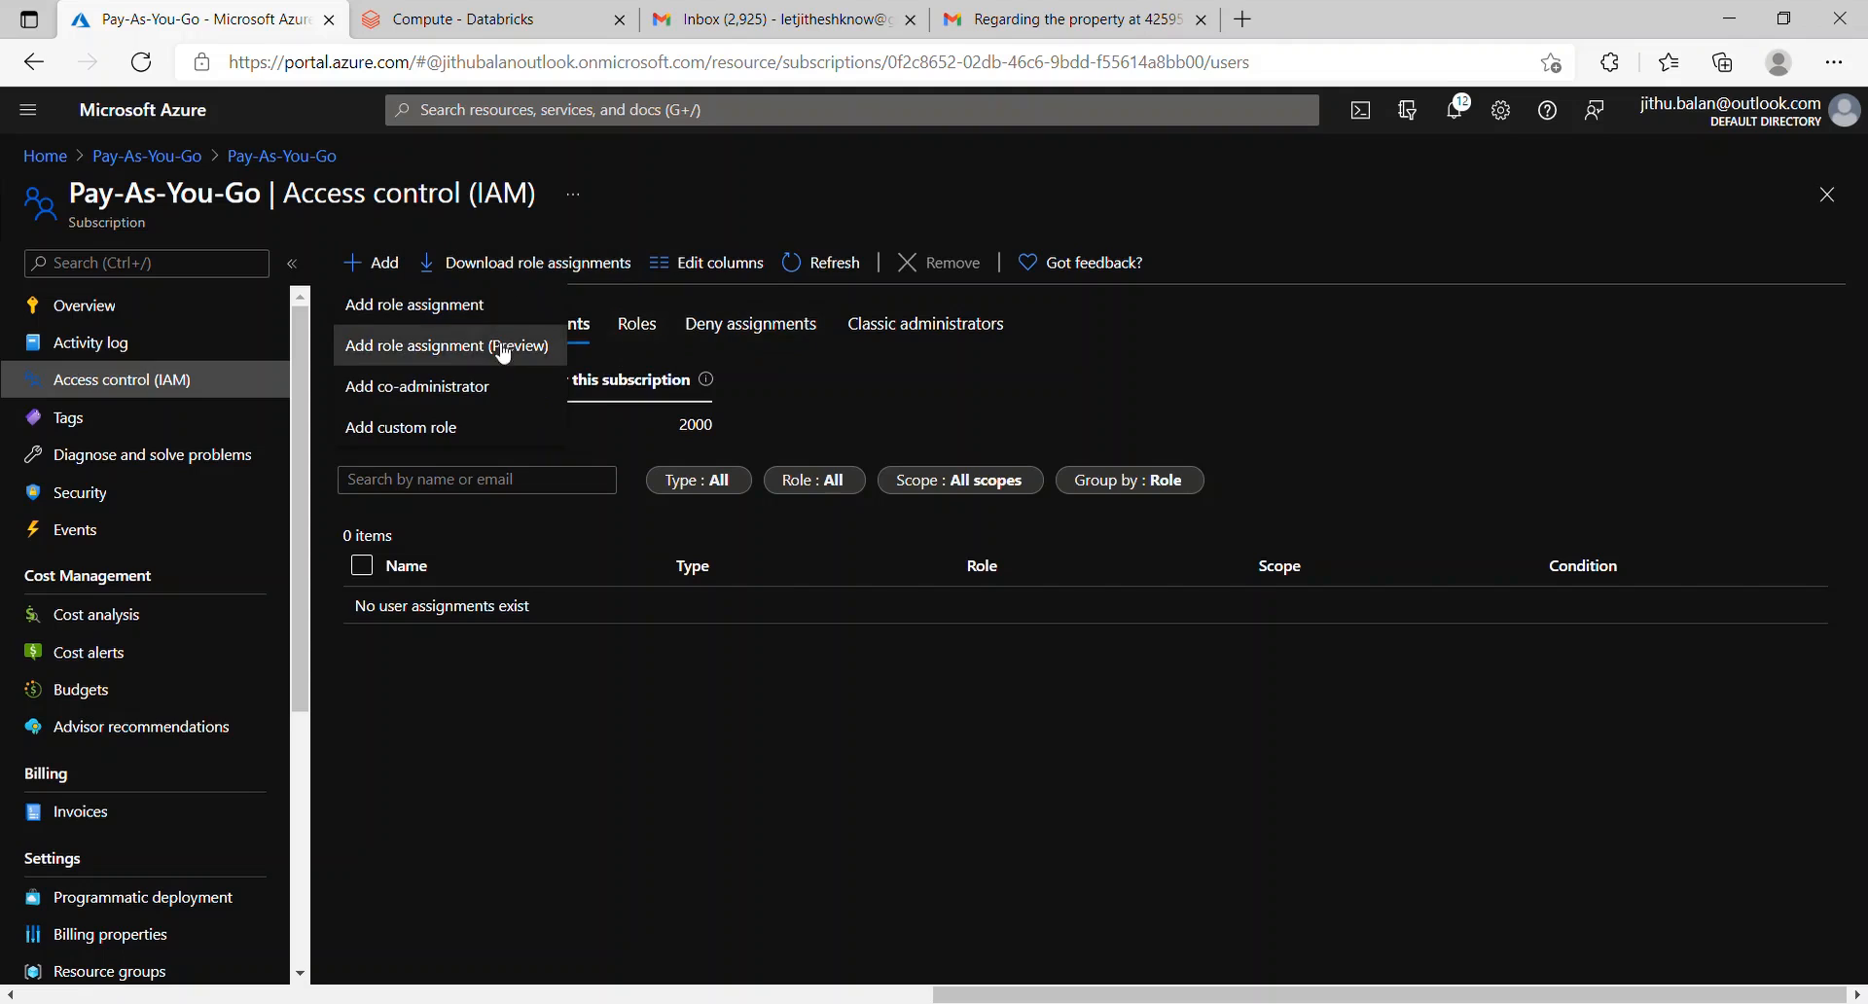
{"action": "left_click", "coordinate": [474, 392]}
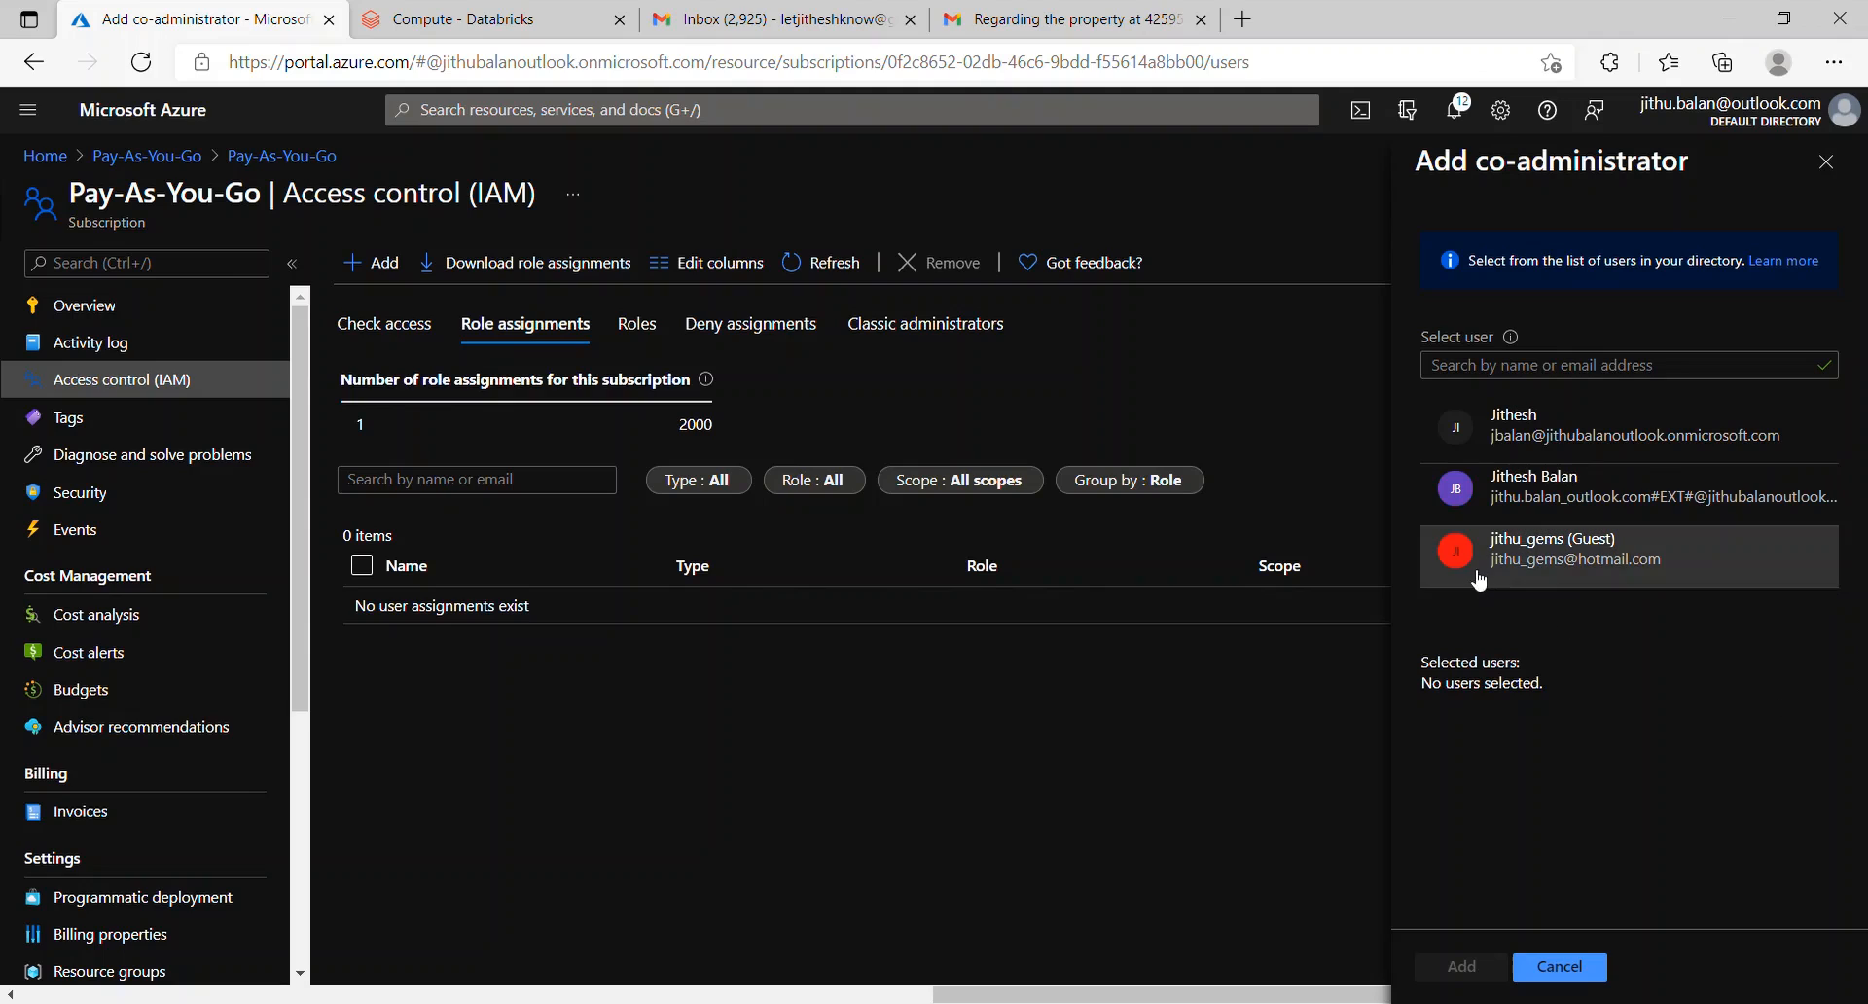
{"action": "left_click", "coordinate": [1560, 567]}
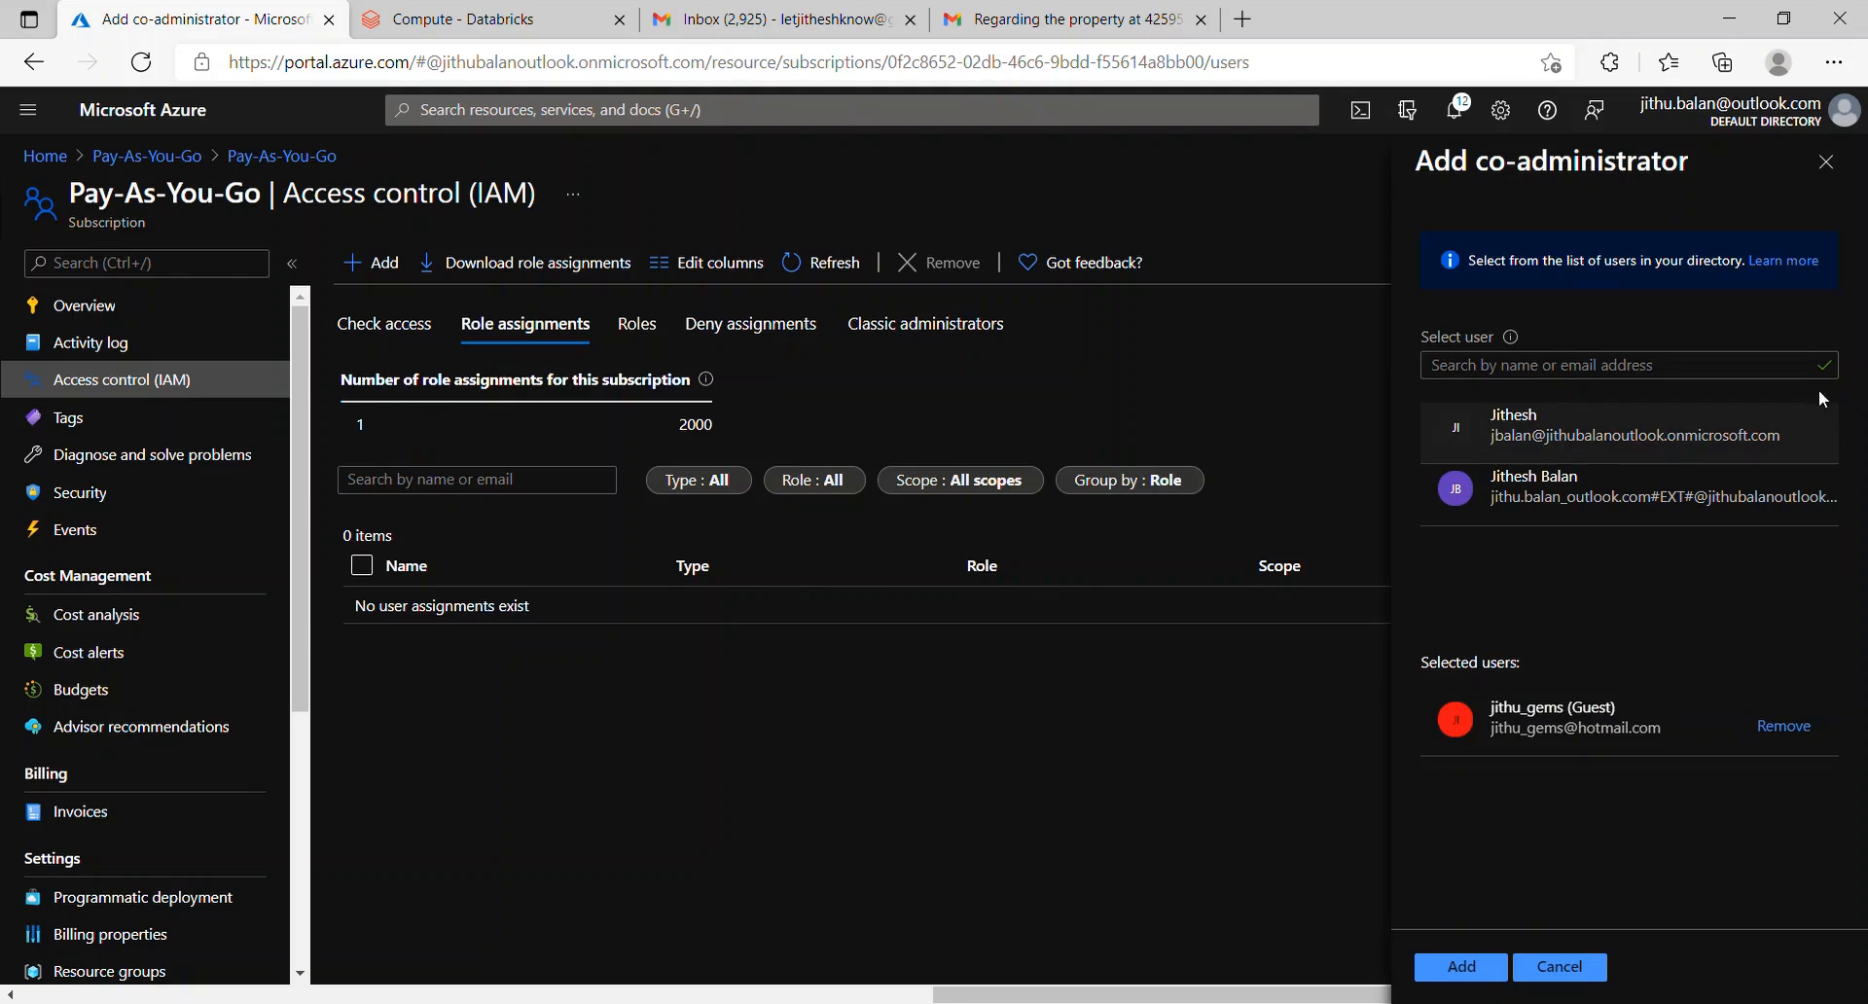
{"action": "left_click", "coordinate": [1473, 969]}
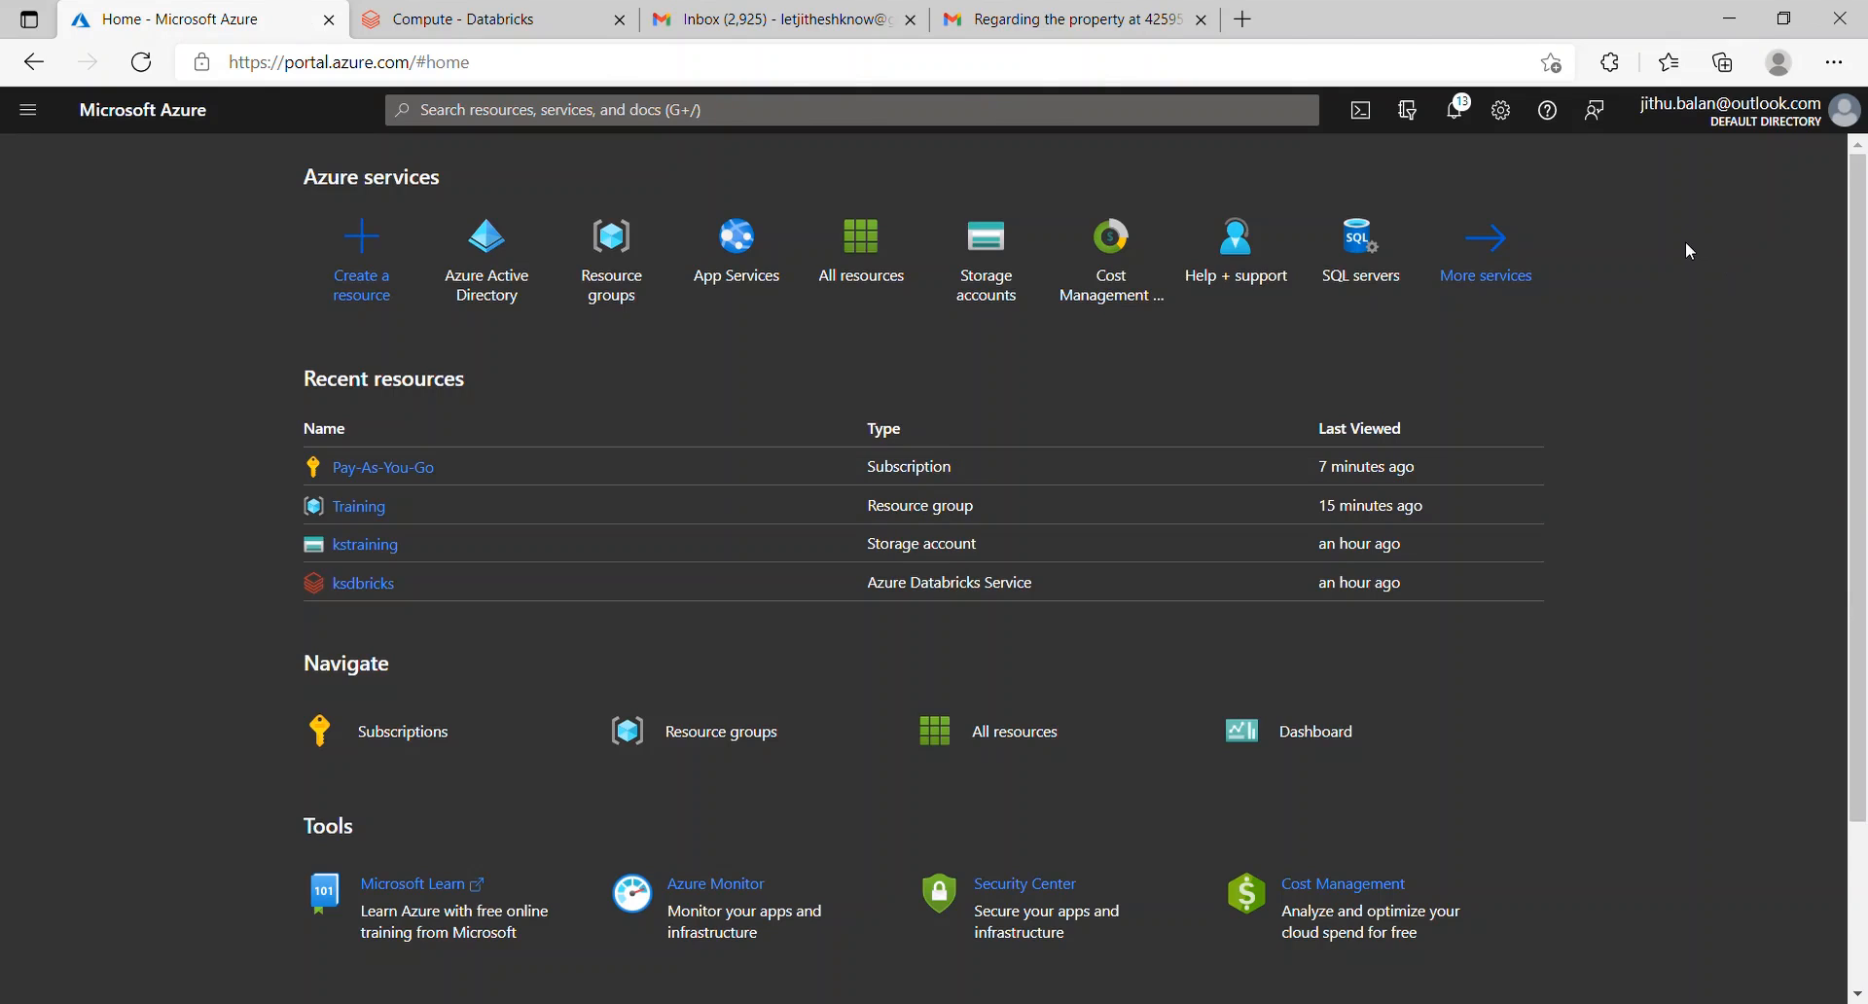
{"action": "left_click", "coordinate": [30, 120]}
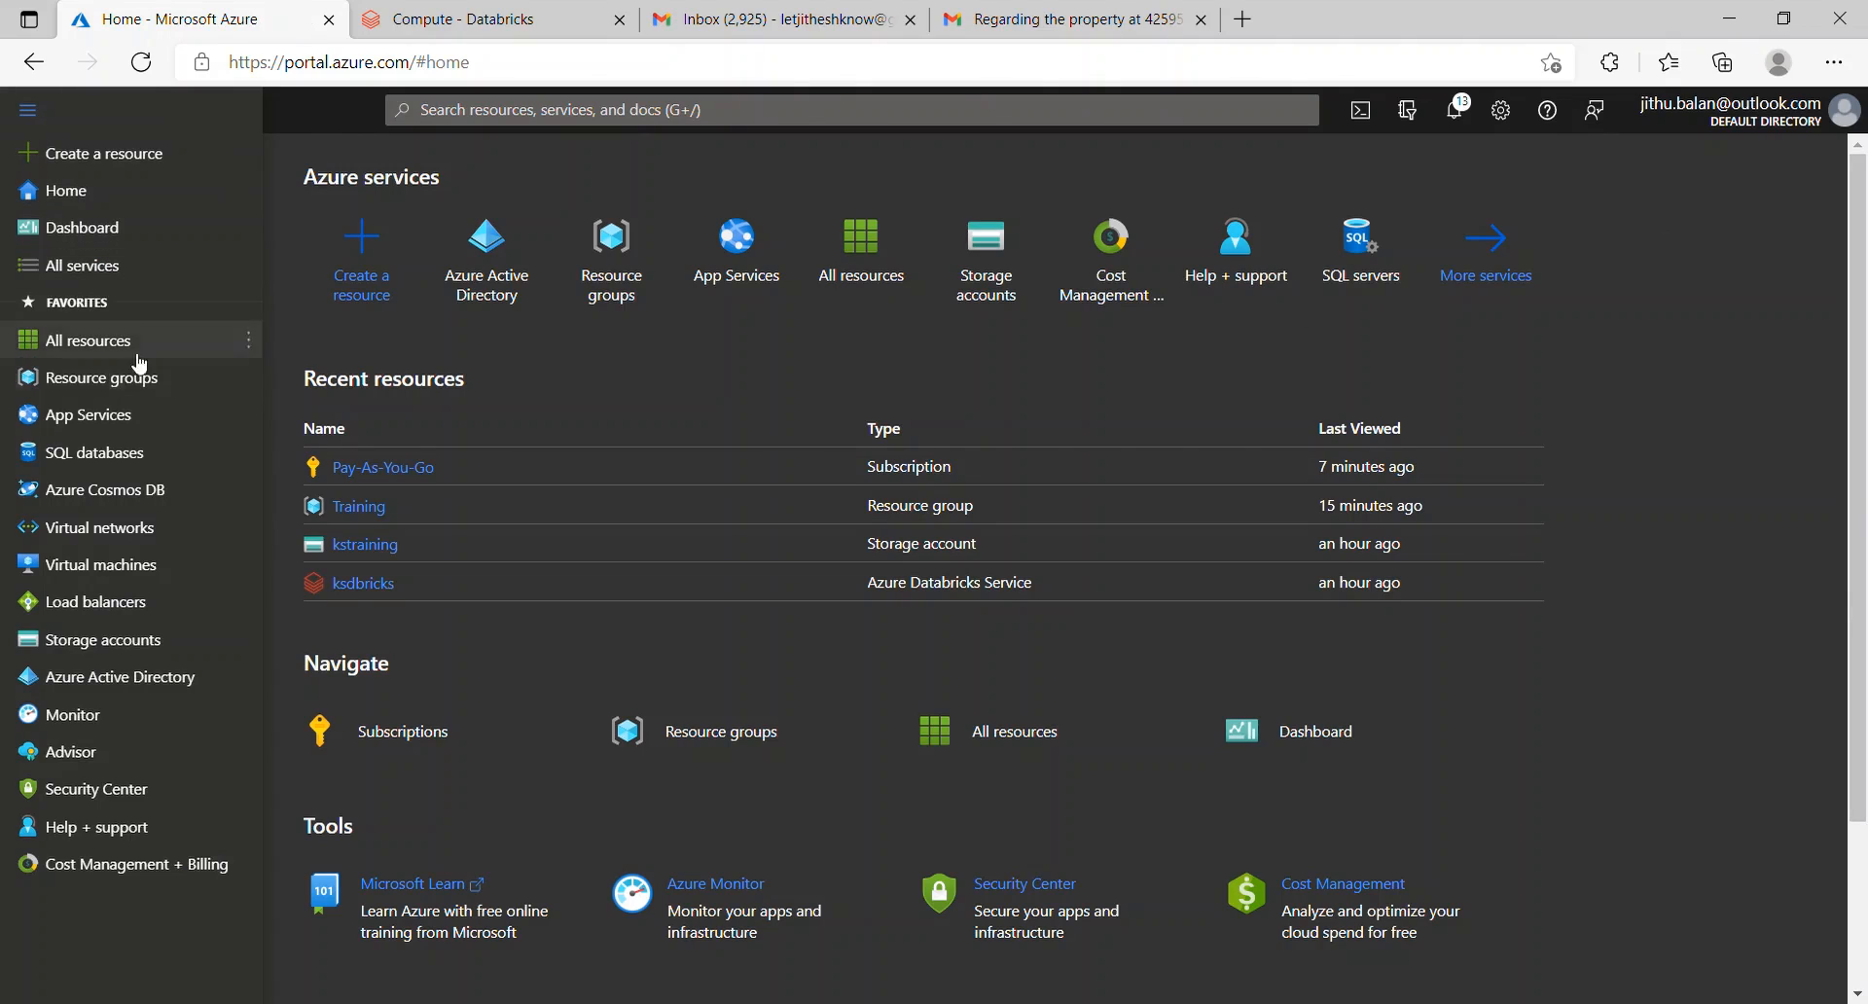
Step: Go to App registrations in Azure Active Directory and begin a new registration
{"action": "mouse_move", "coordinate": [143, 685]}
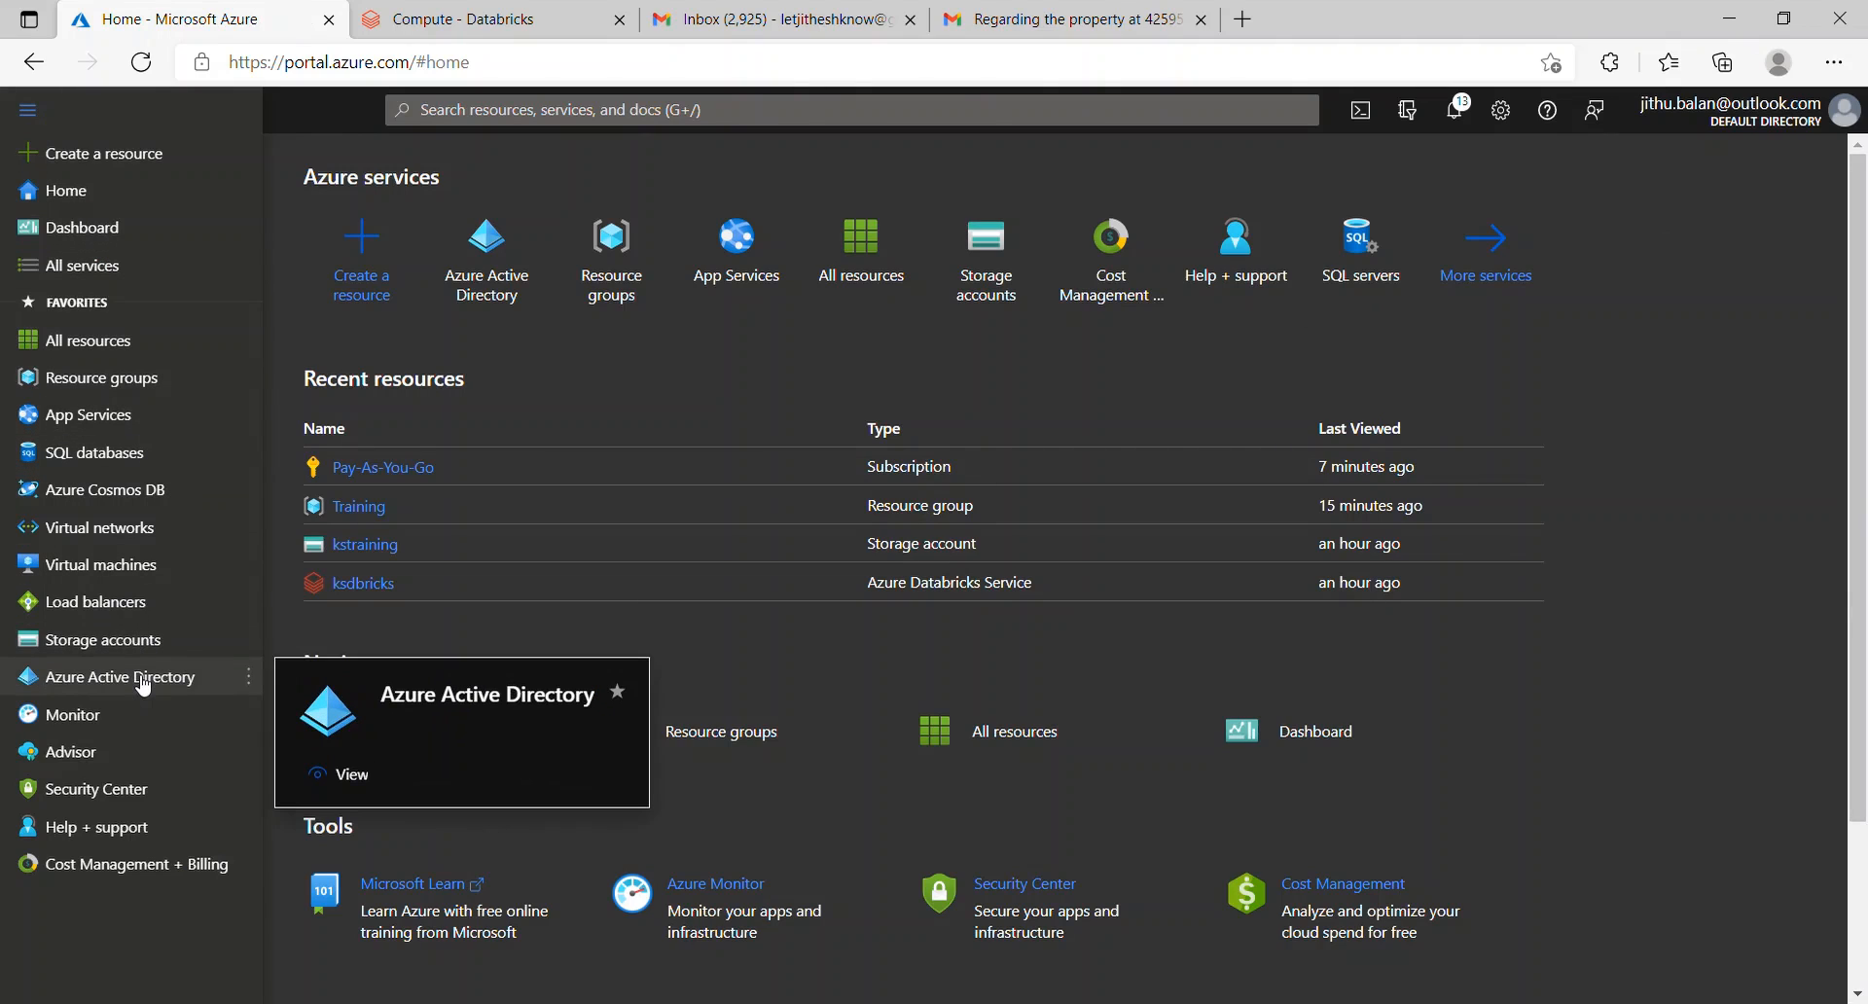
{"action": "left_click", "coordinate": [142, 681]}
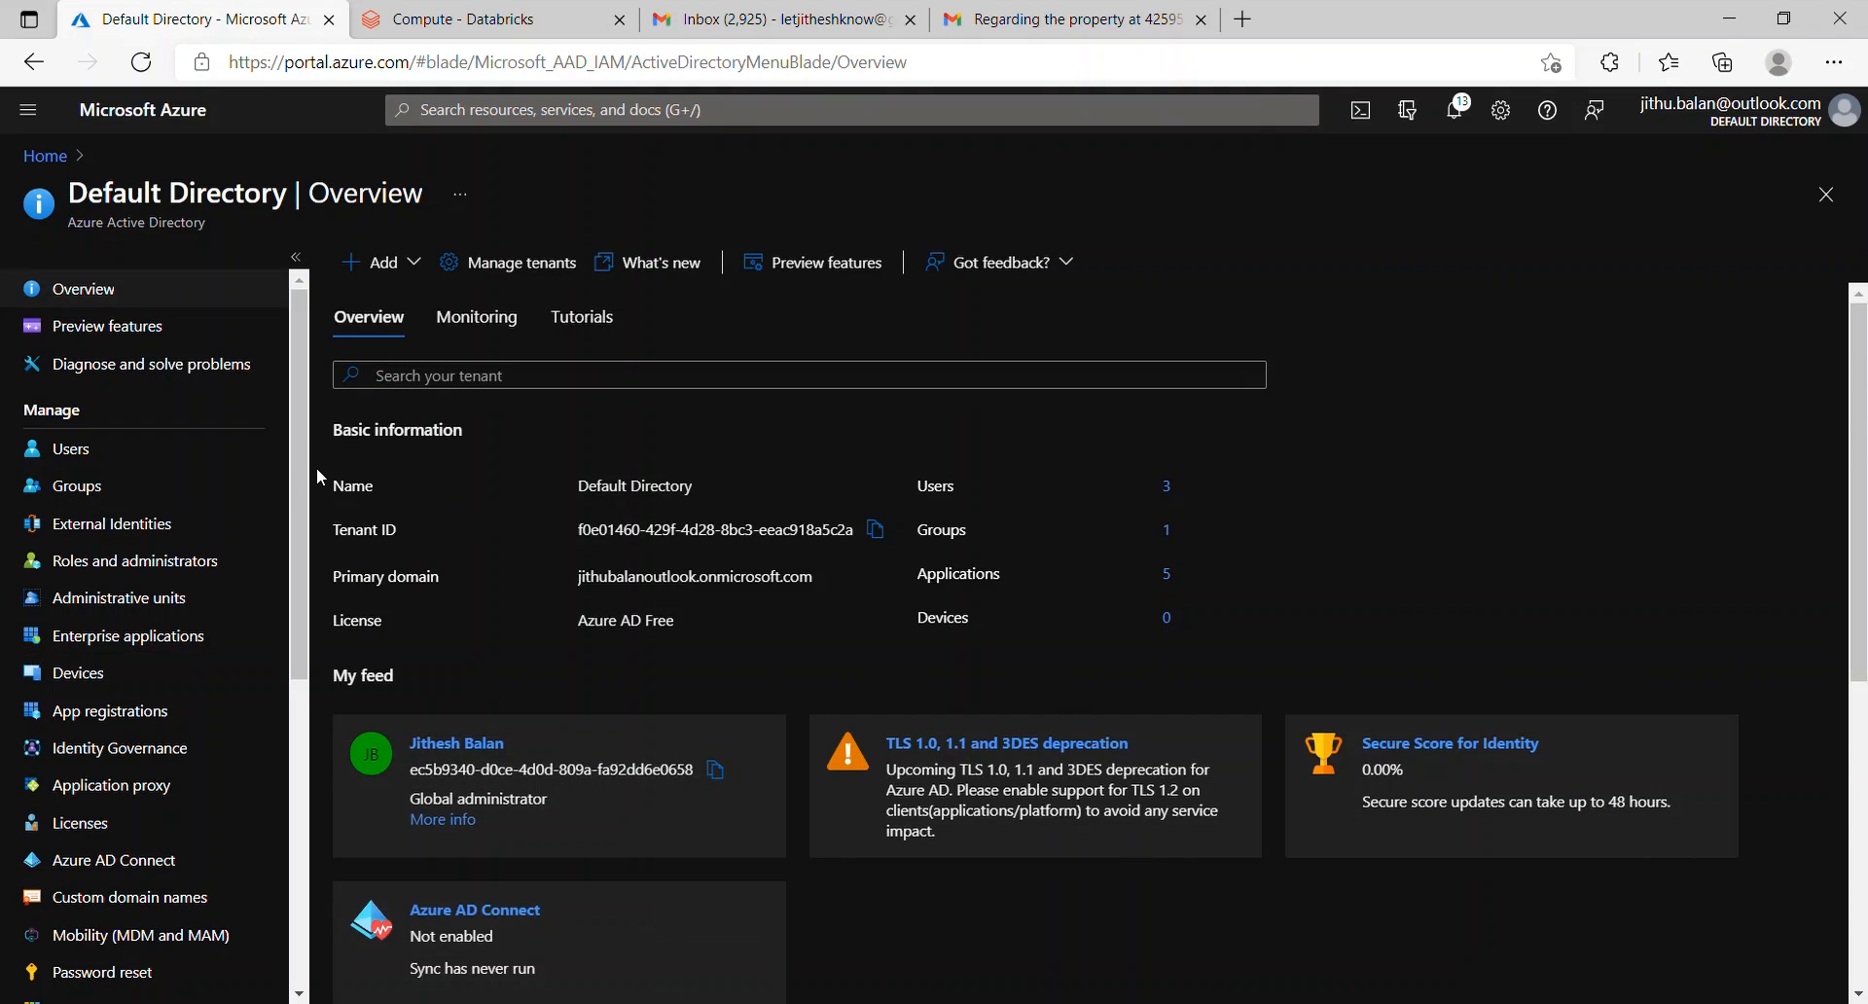
{"action": "left_click", "coordinate": [137, 715]}
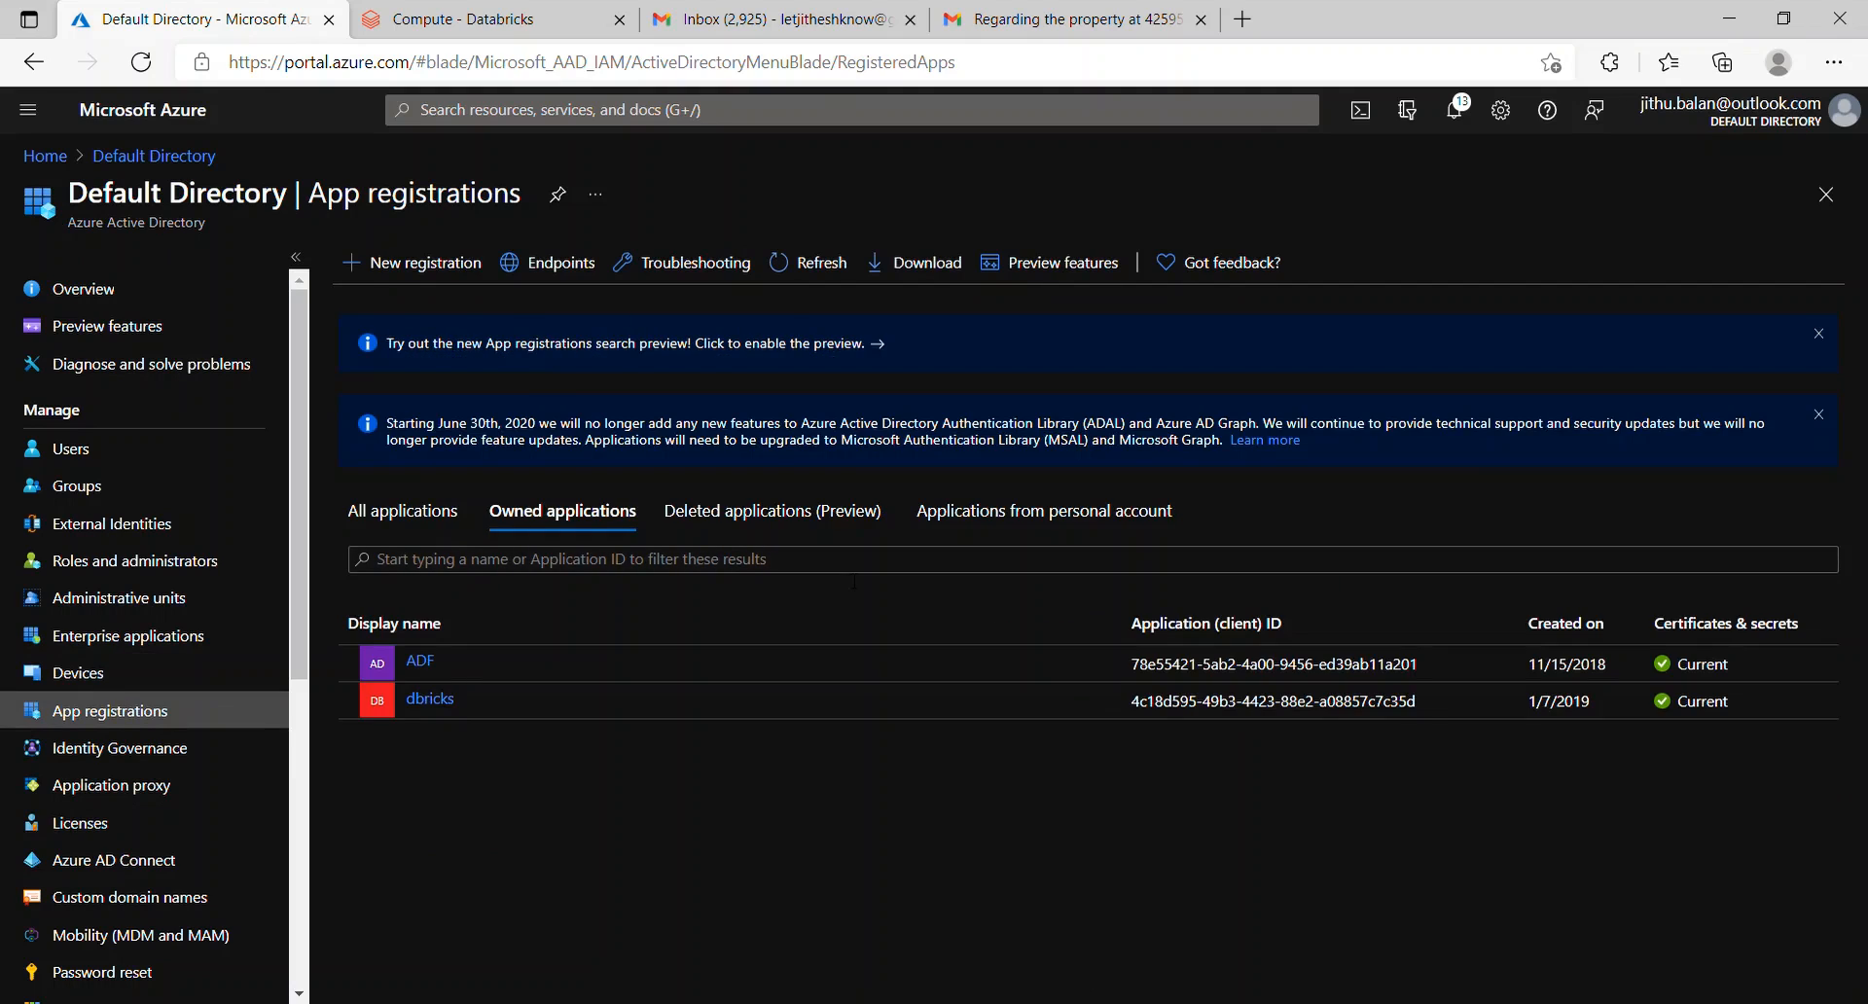
{"action": "left_click", "coordinate": [437, 275]}
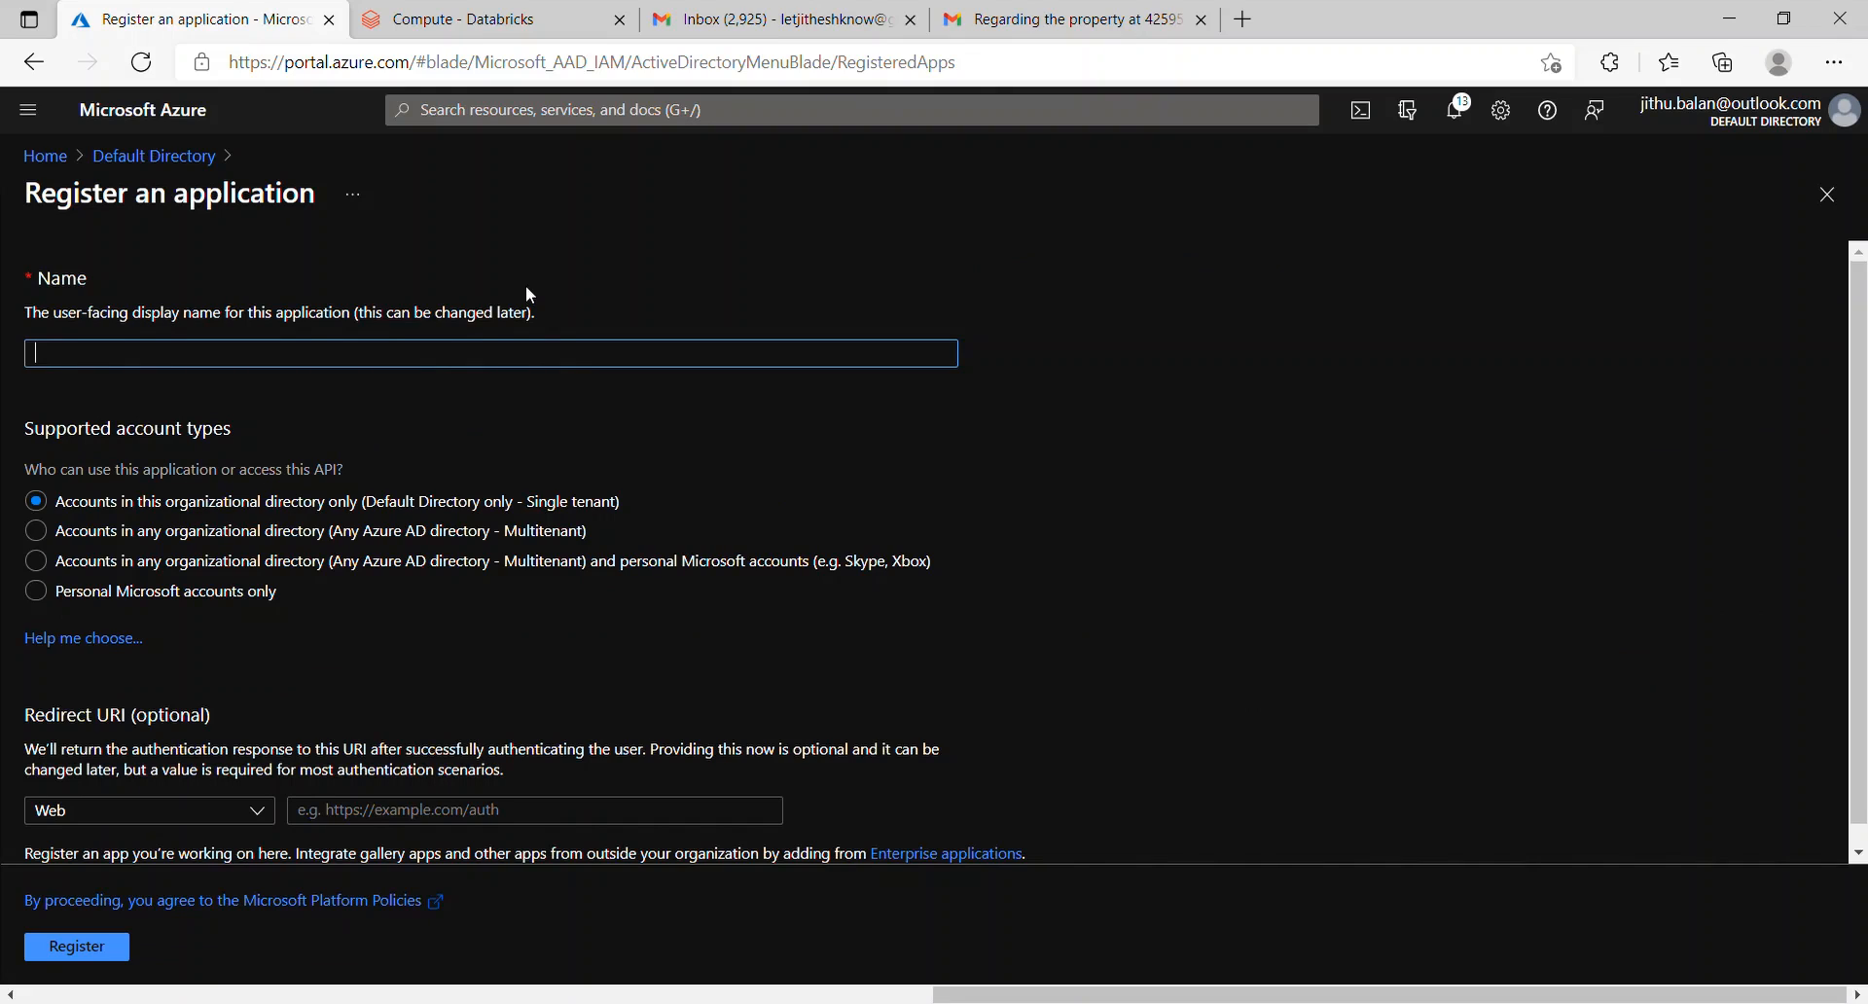
Step: Register the single-tenant application ksdbricks with a Web redirect URI ending in .com
{"action": "type", "text": "ksdbricks"}
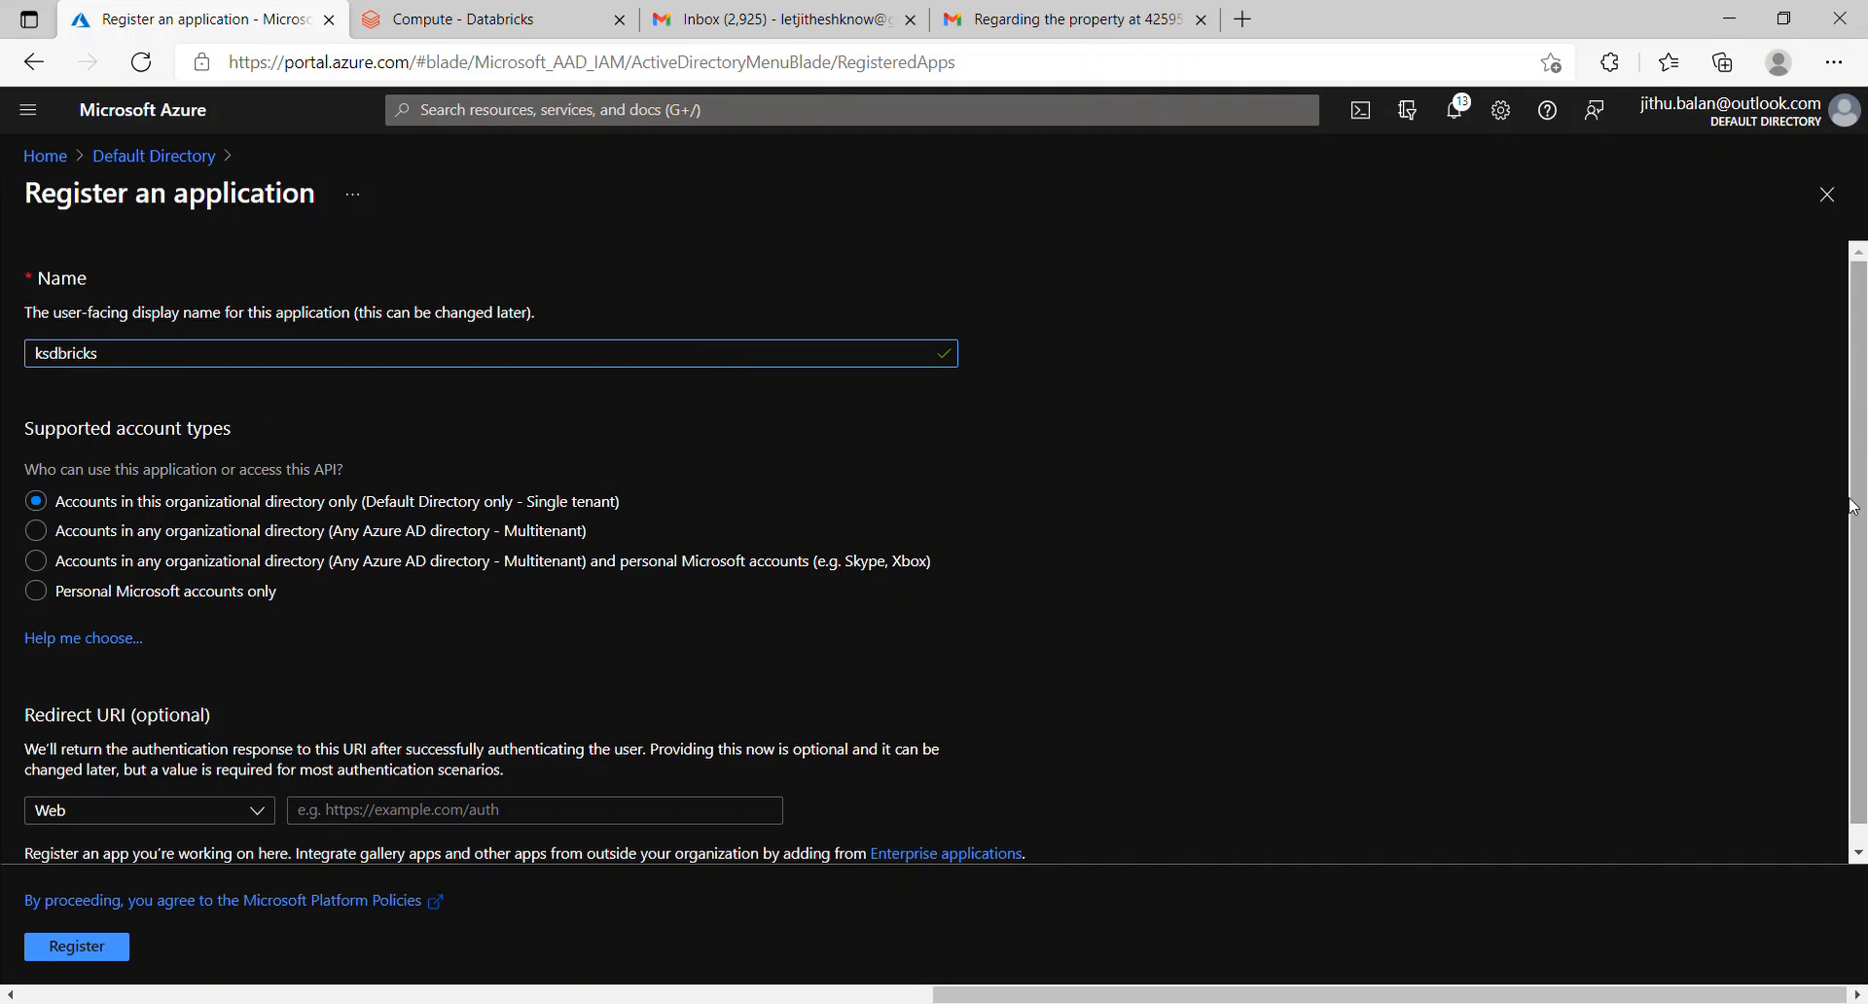
{"action": "scroll", "coordinate": [1362, 578], "scroll_direction": "down", "scroll_amount": 1}
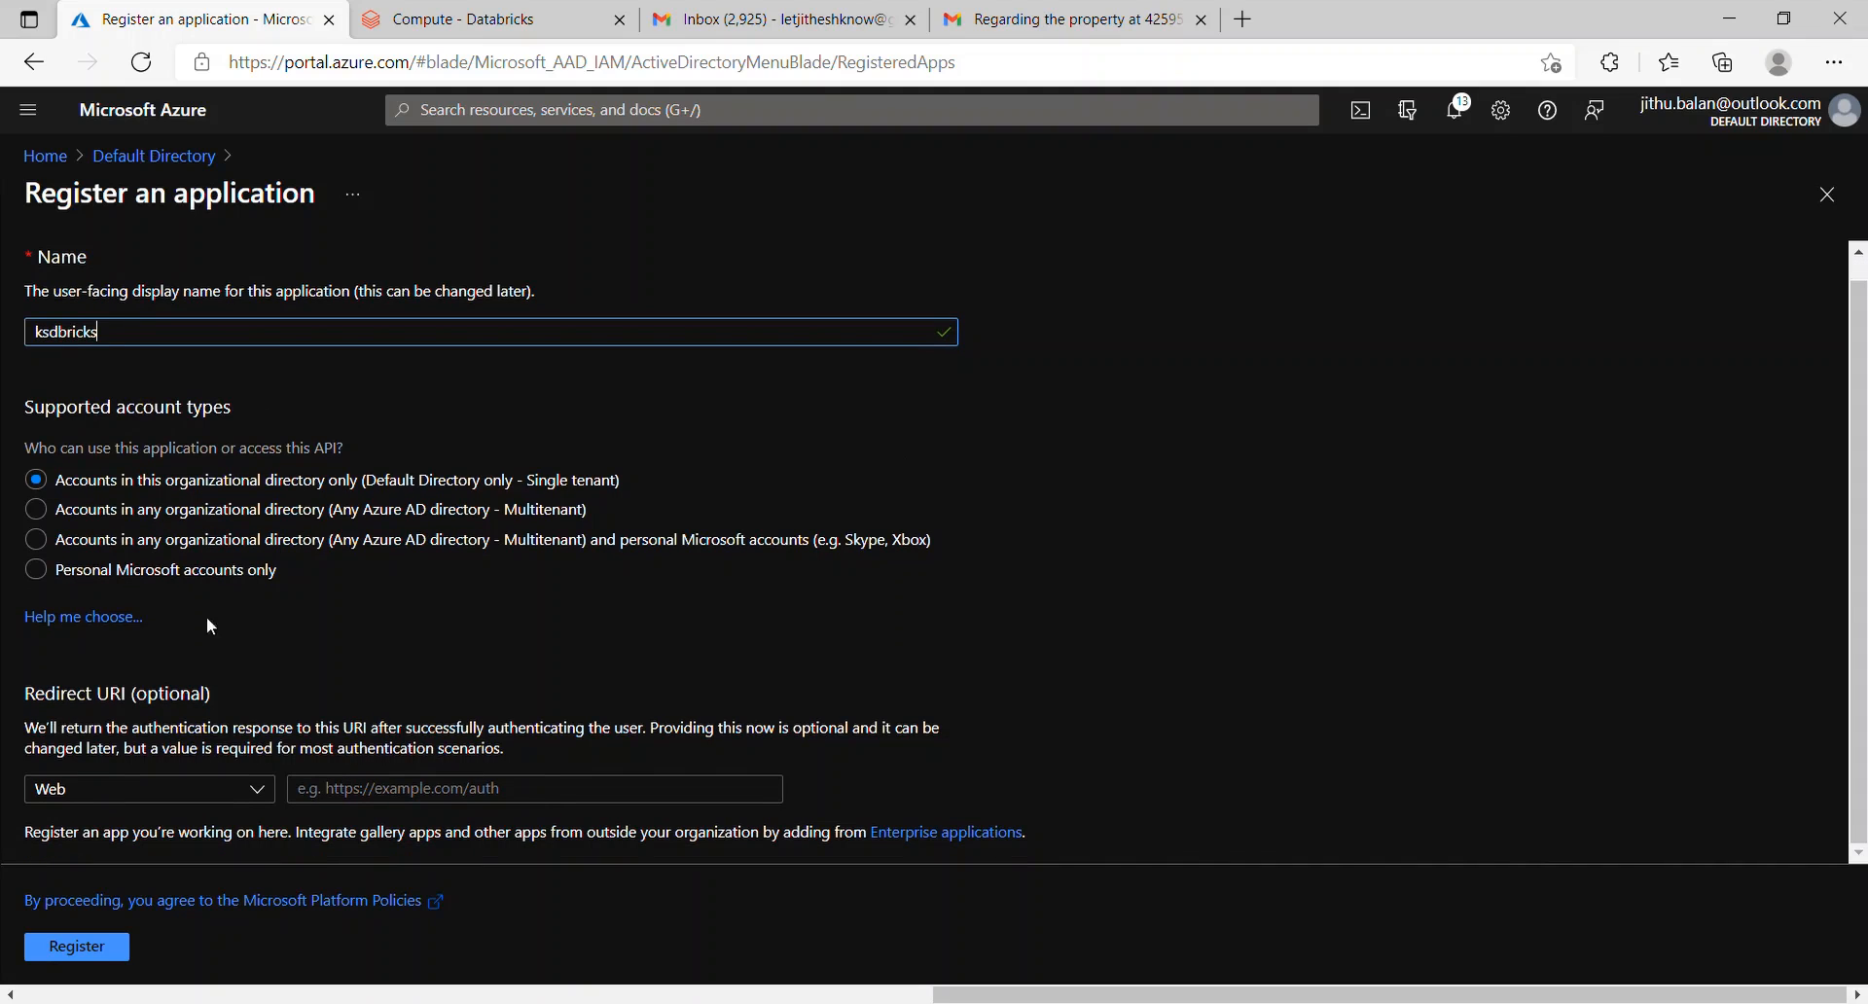
{"action": "left_click", "coordinate": [452, 789]}
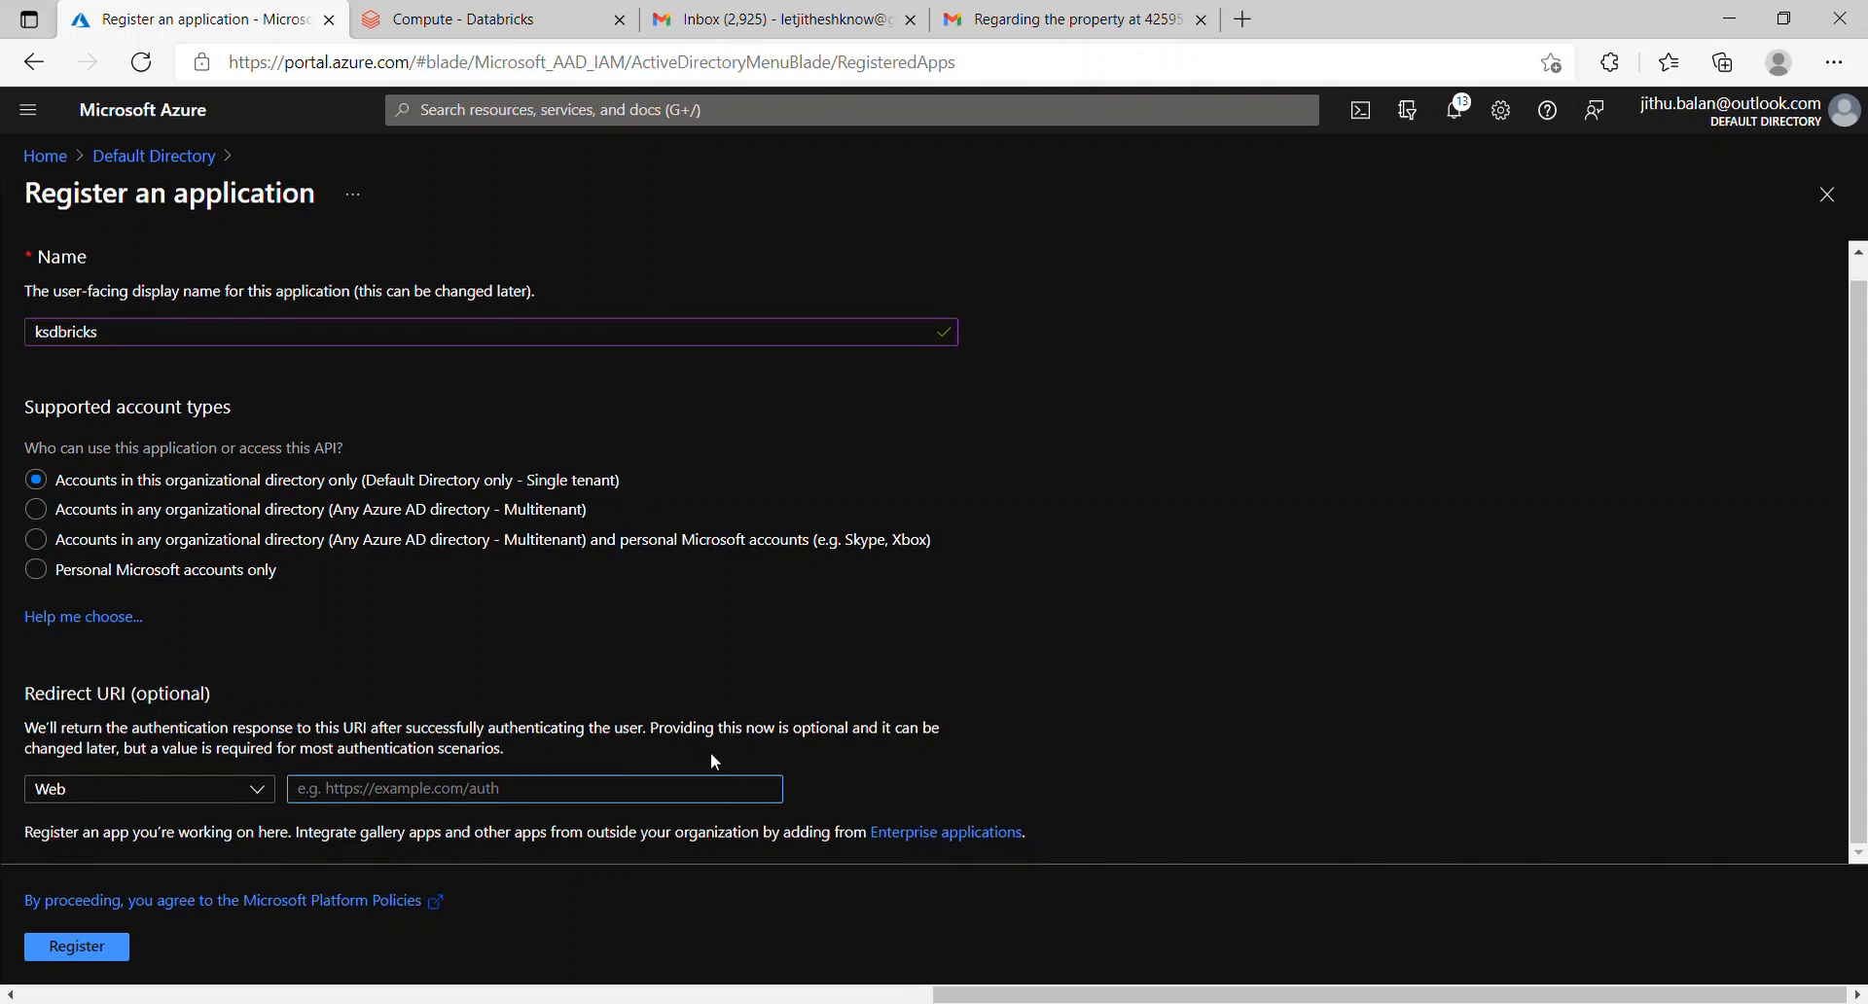
{"action": "type", "text": "https://www"}
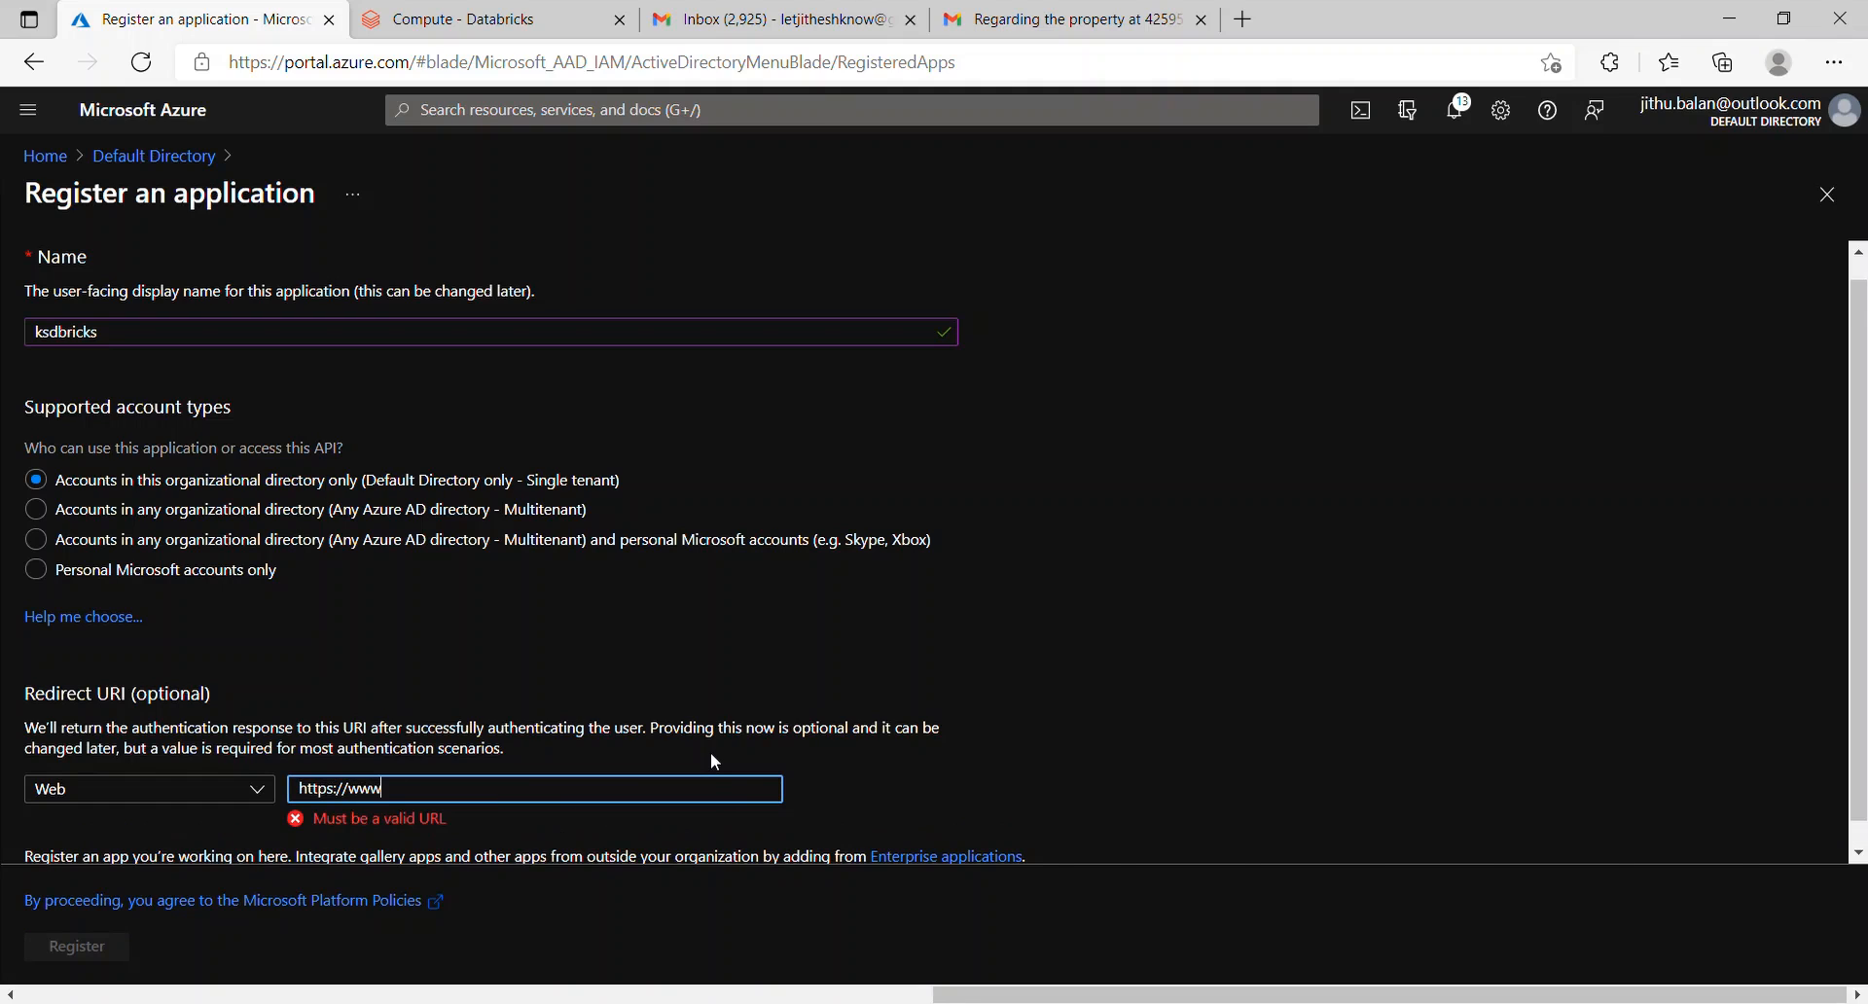
{"action": "type", "text": ".jitheshkbco"}
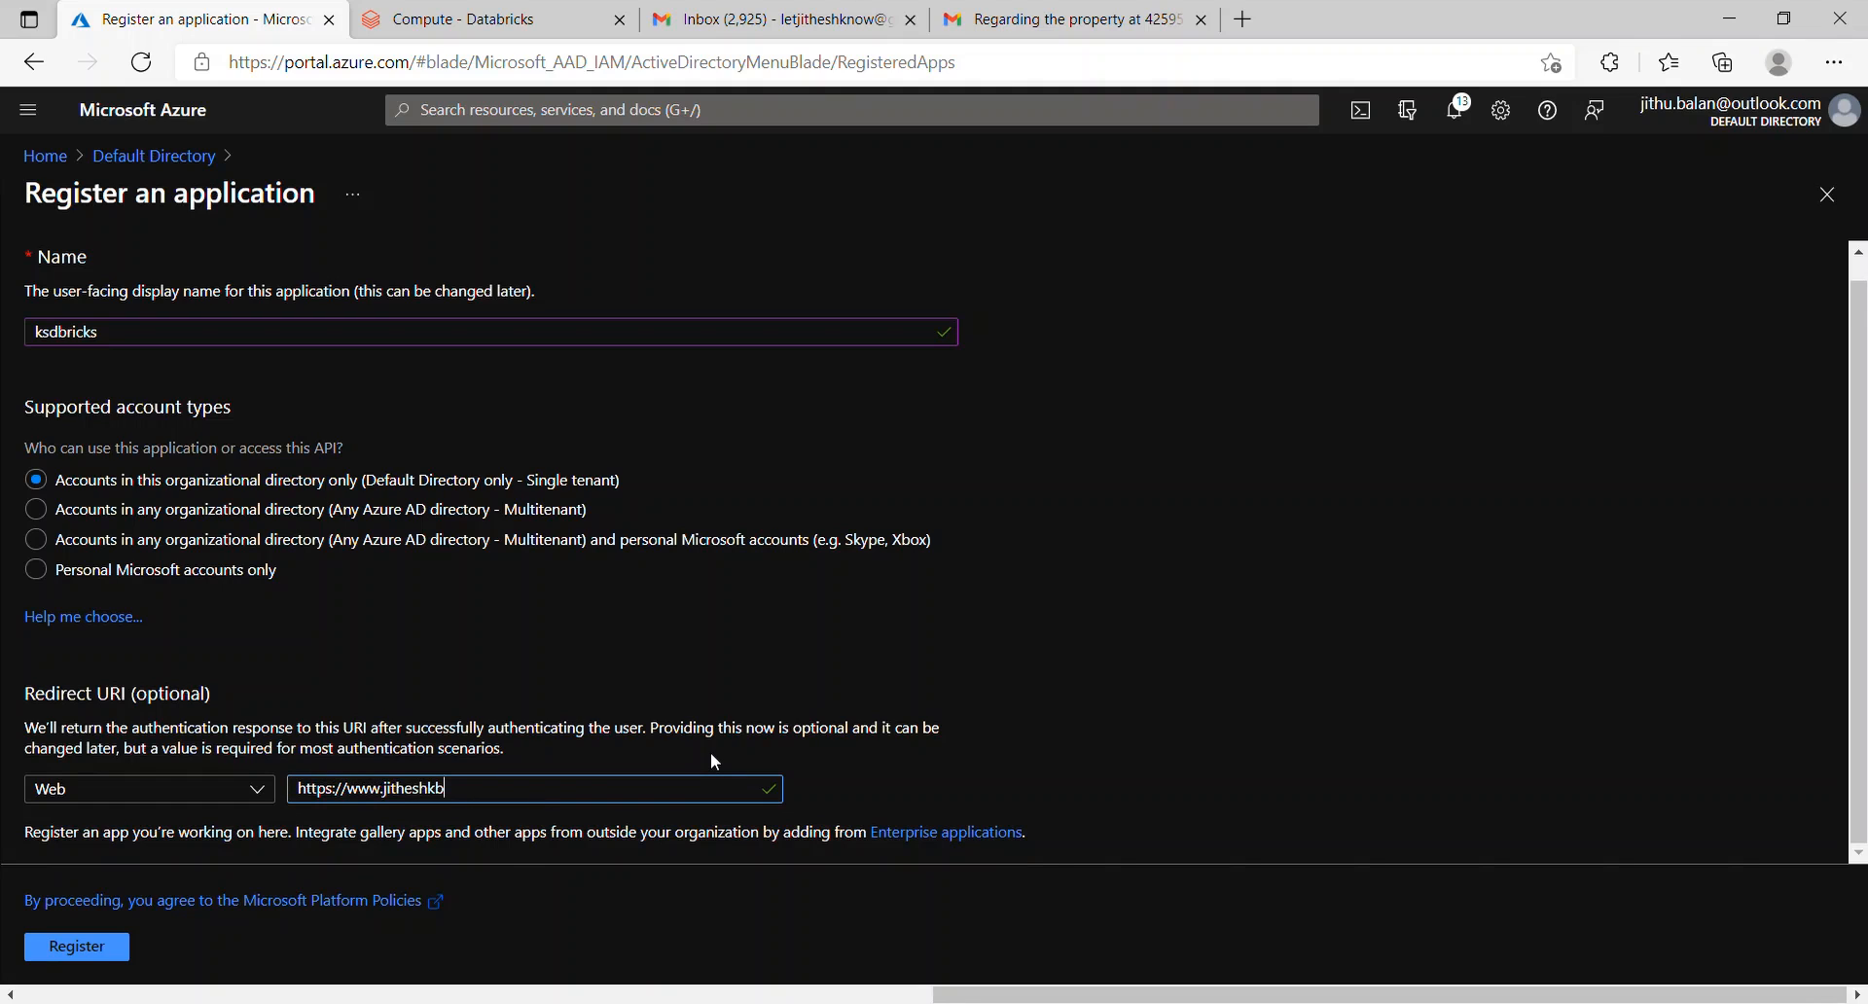
{"action": "key", "text": "BackSpace"}
{"action": "key", "text": "BackSpace"}
{"action": "type", "text": ".com"}
{"action": "left_click", "coordinate": [107, 959]}
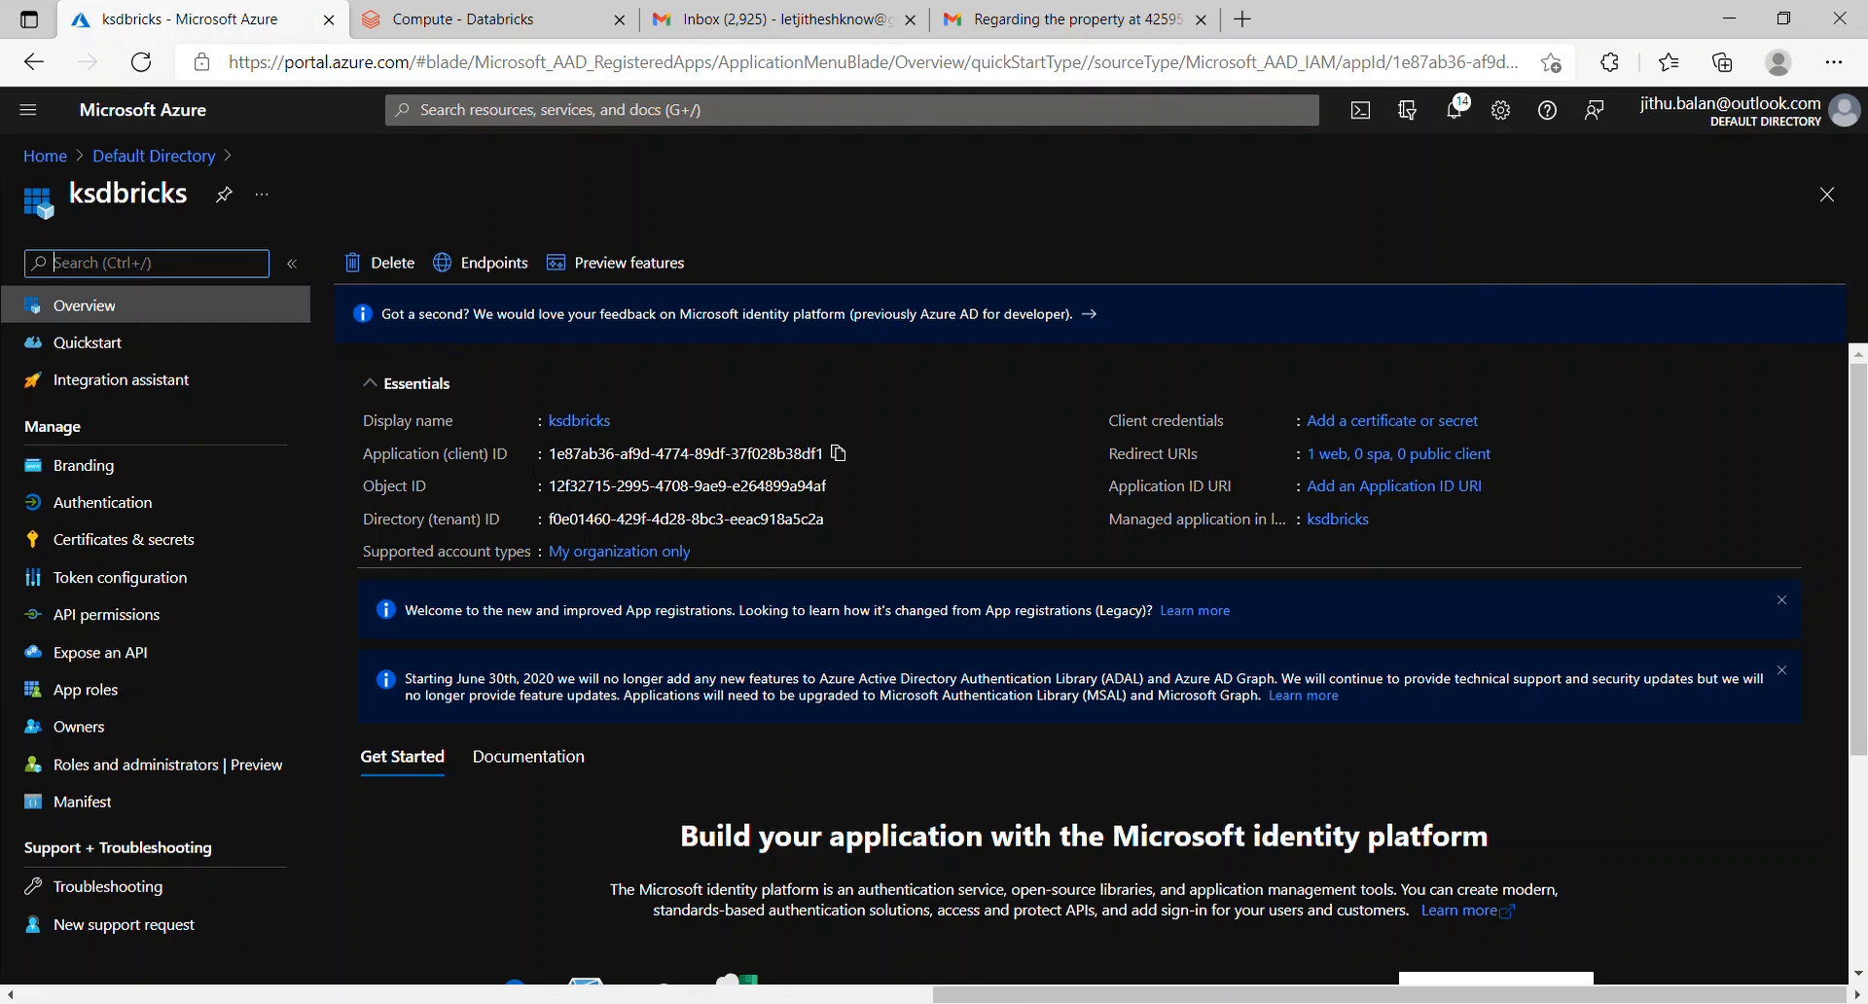
Step: Select the ksdbricks Application (client) ID on the overview page
{"action": "left_click_drag", "start_coordinate": [363, 453], "coordinate": [494, 465]}
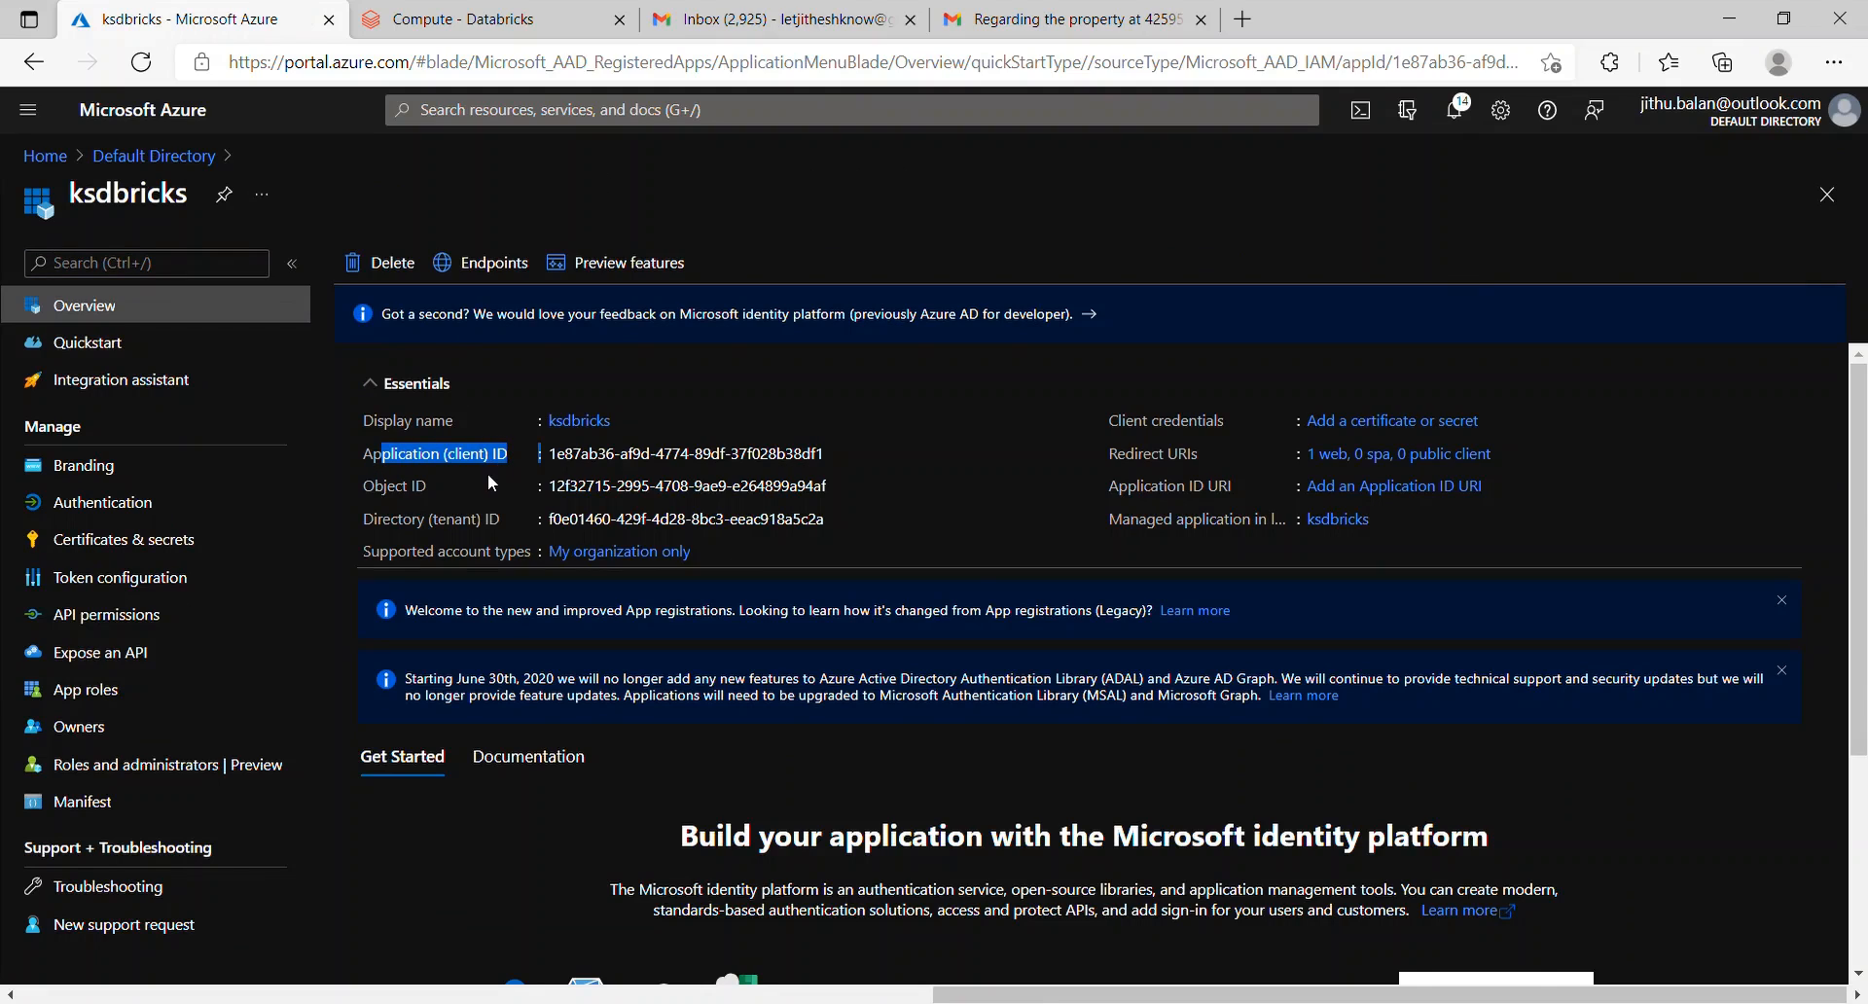
{"action": "left_click_drag", "start_coordinate": [364, 484], "coordinate": [483, 522]}
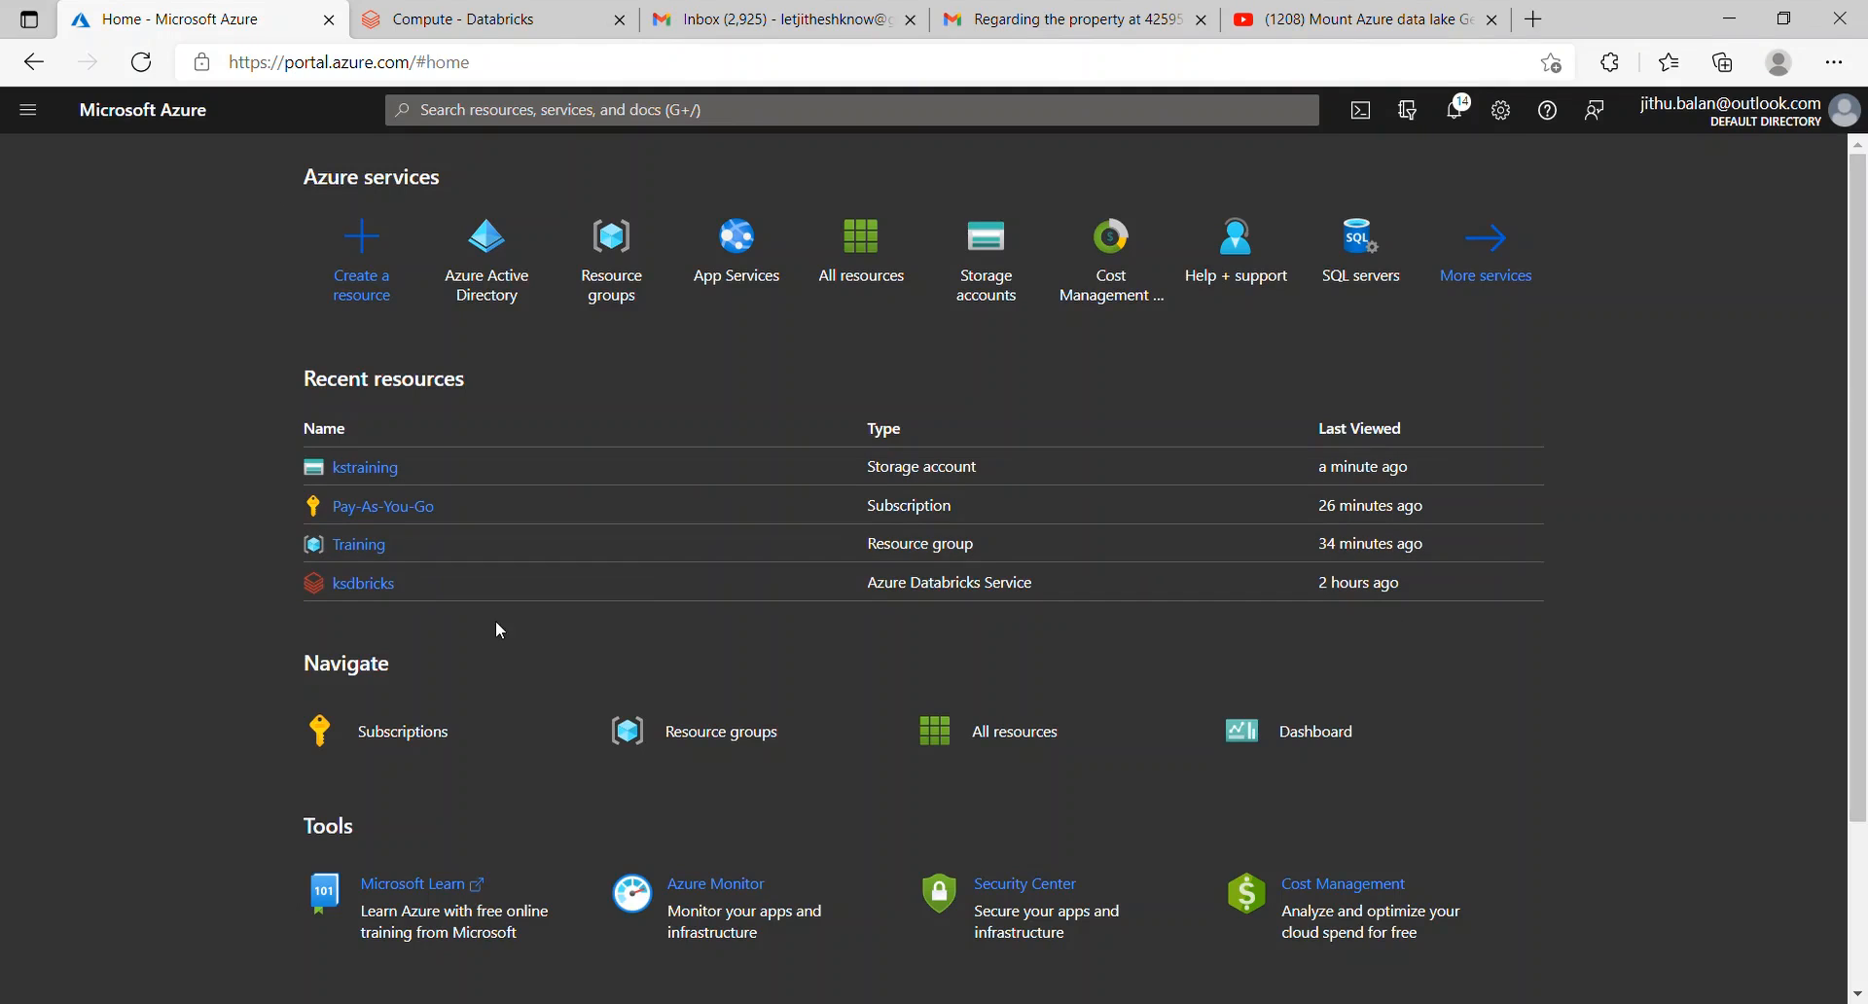
Step: Launch the ksdbricks Databricks workspace and go to its Compute page
{"action": "left_click", "coordinate": [375, 586]}
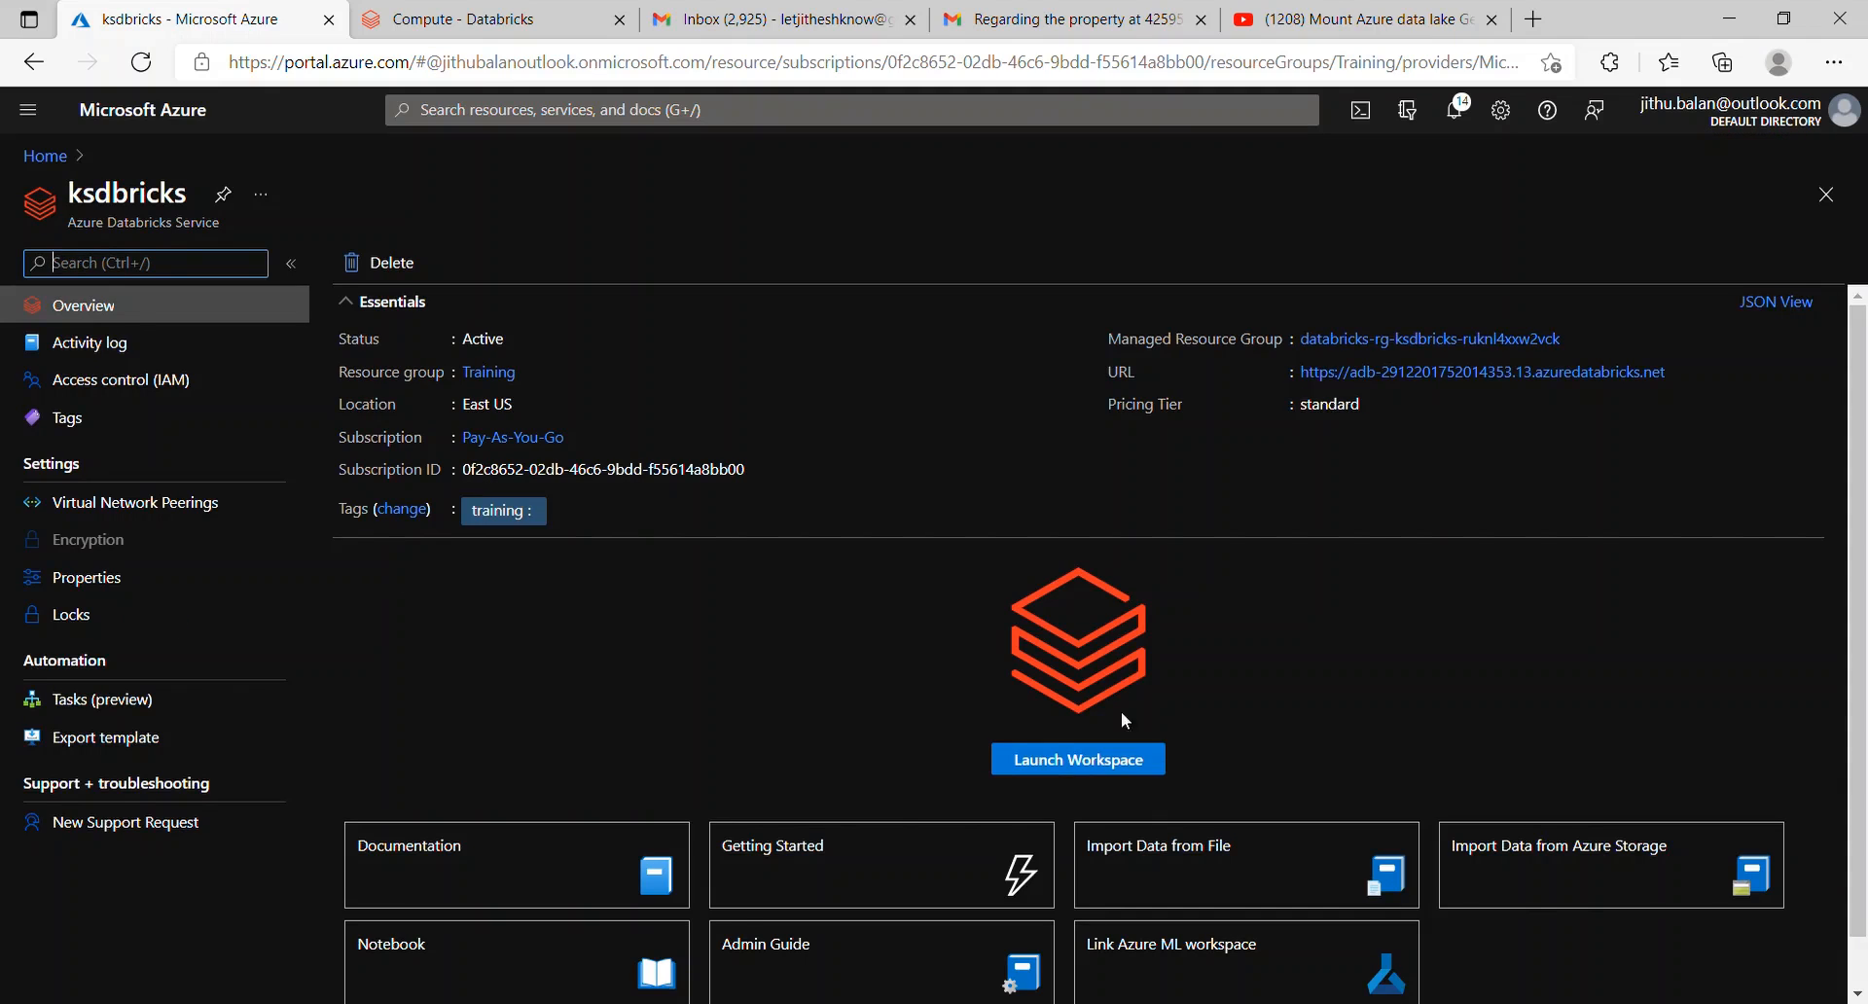
{"action": "left_click", "coordinate": [1138, 766]}
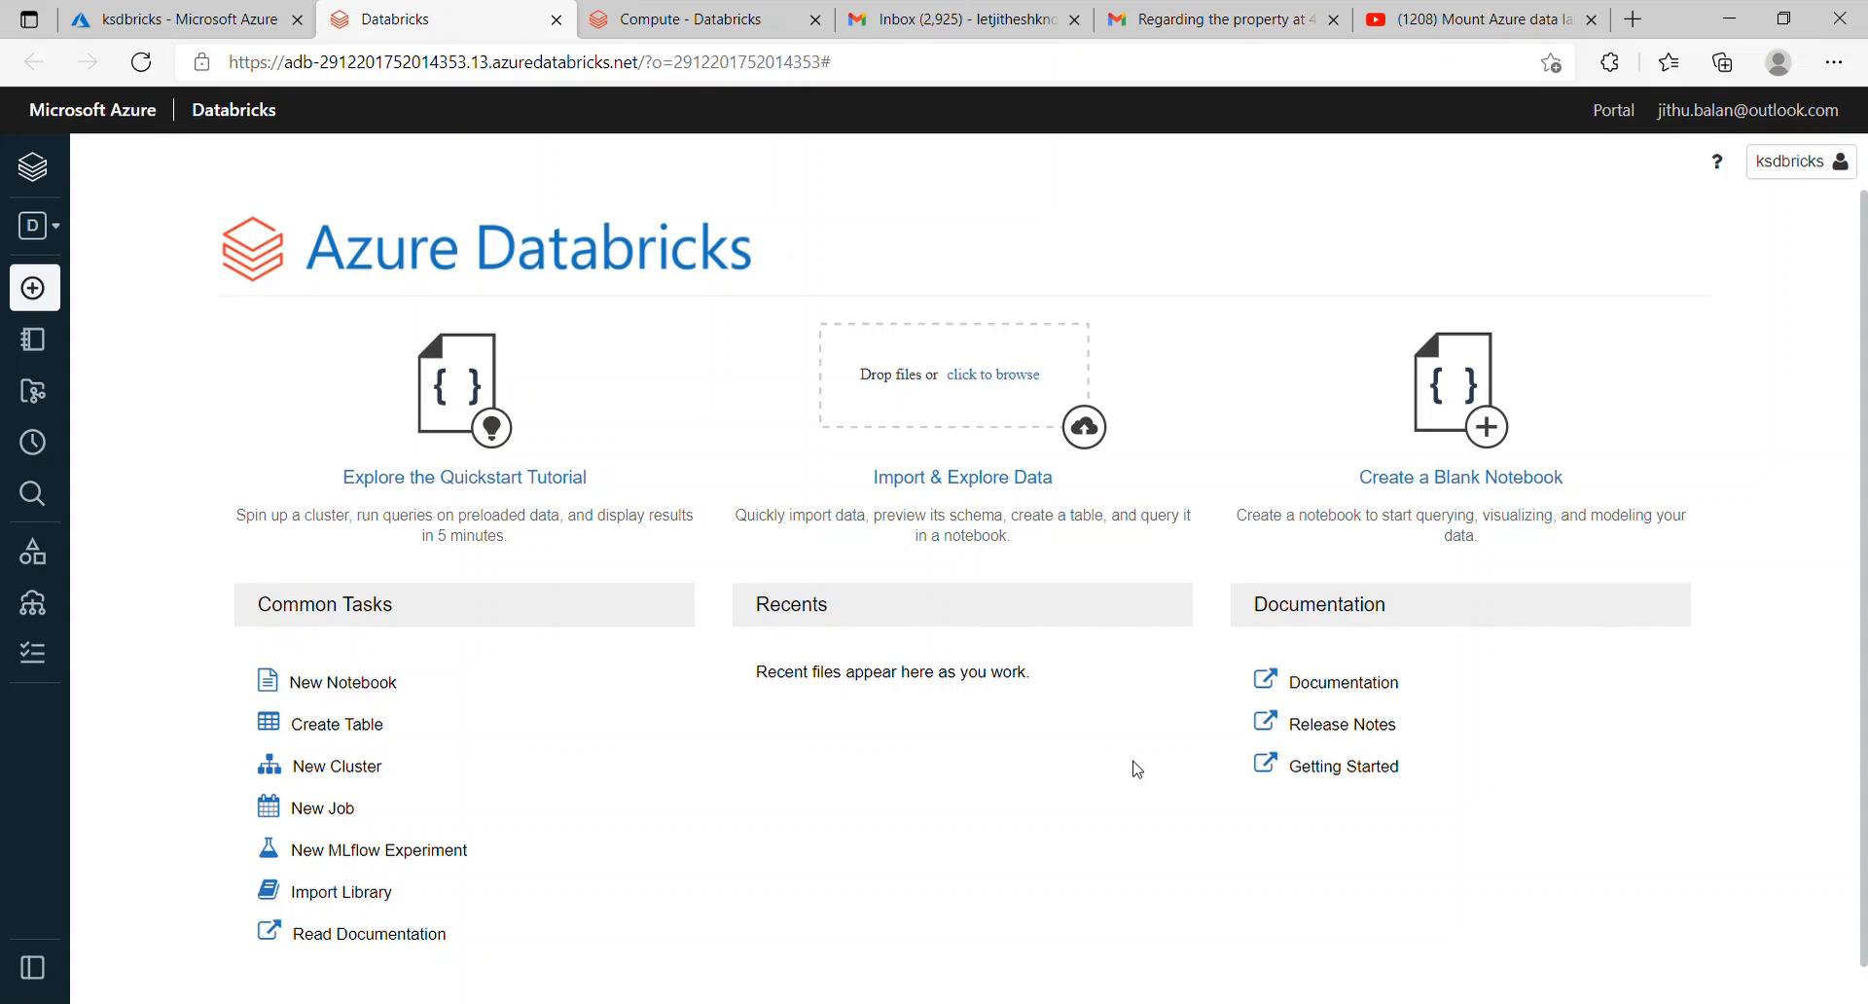
{"action": "mouse_move", "coordinate": [63, 464]}
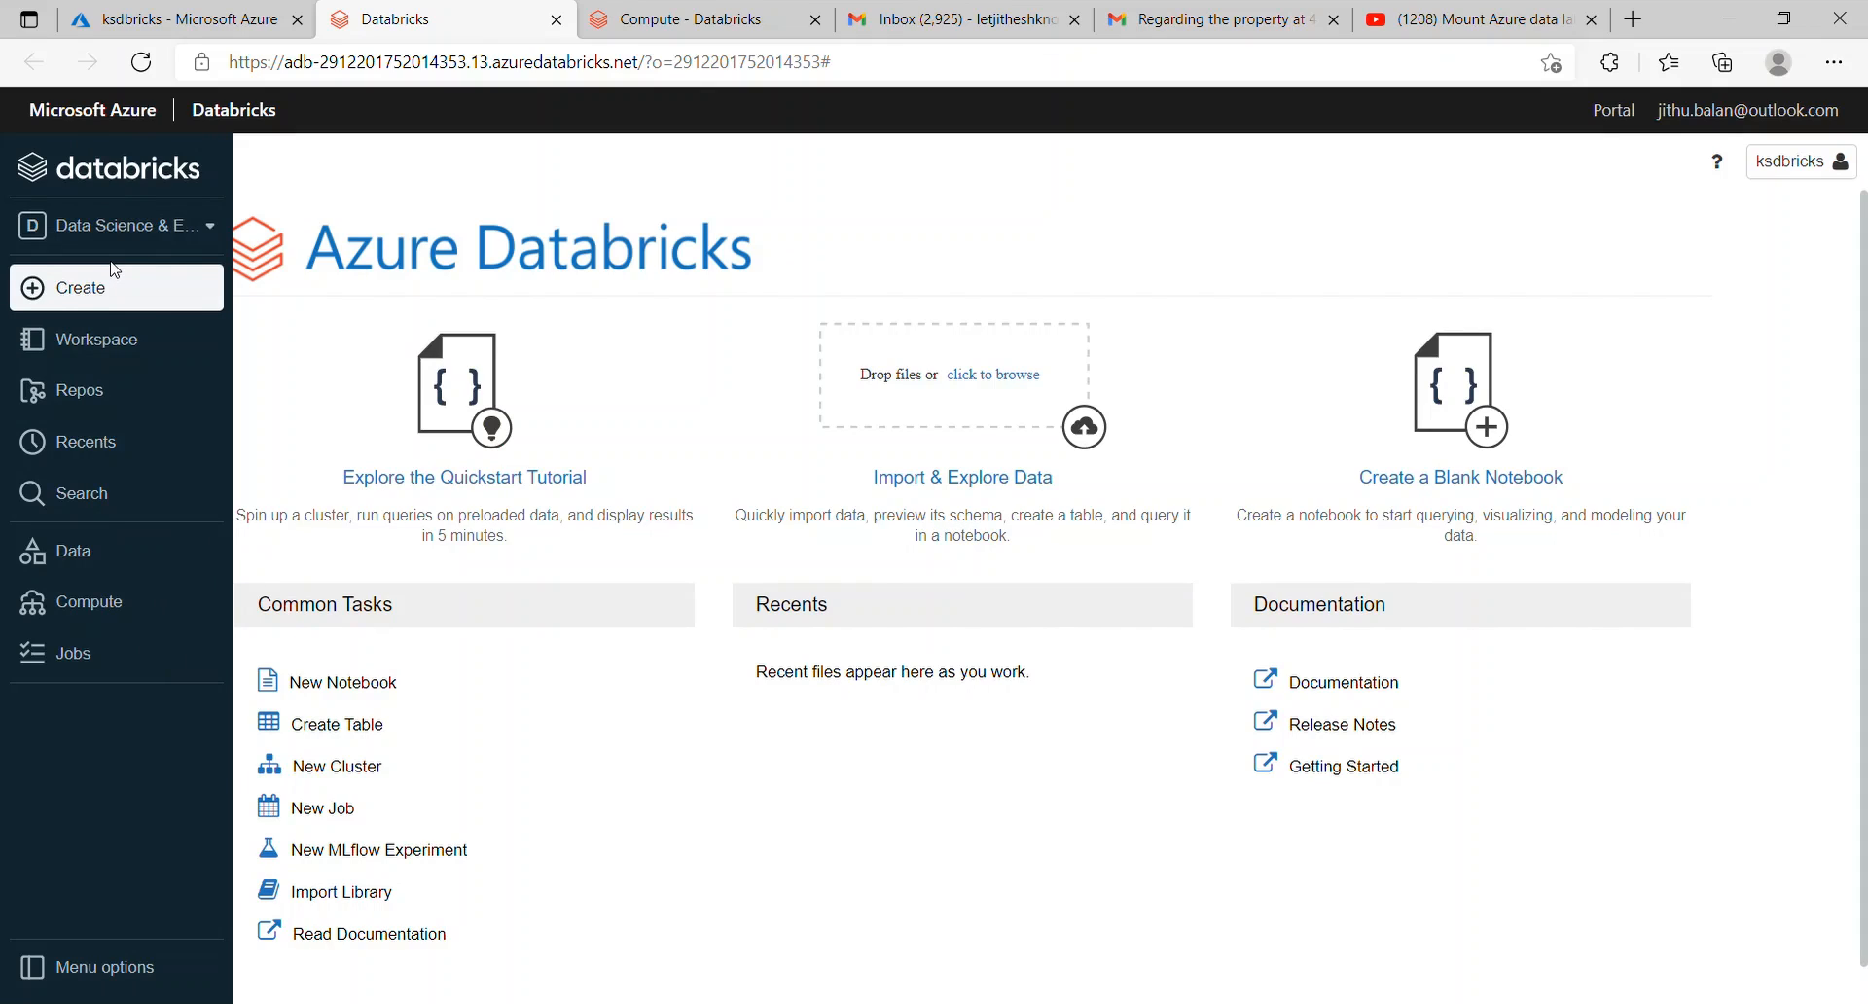
{"action": "left_click", "coordinate": [137, 608]}
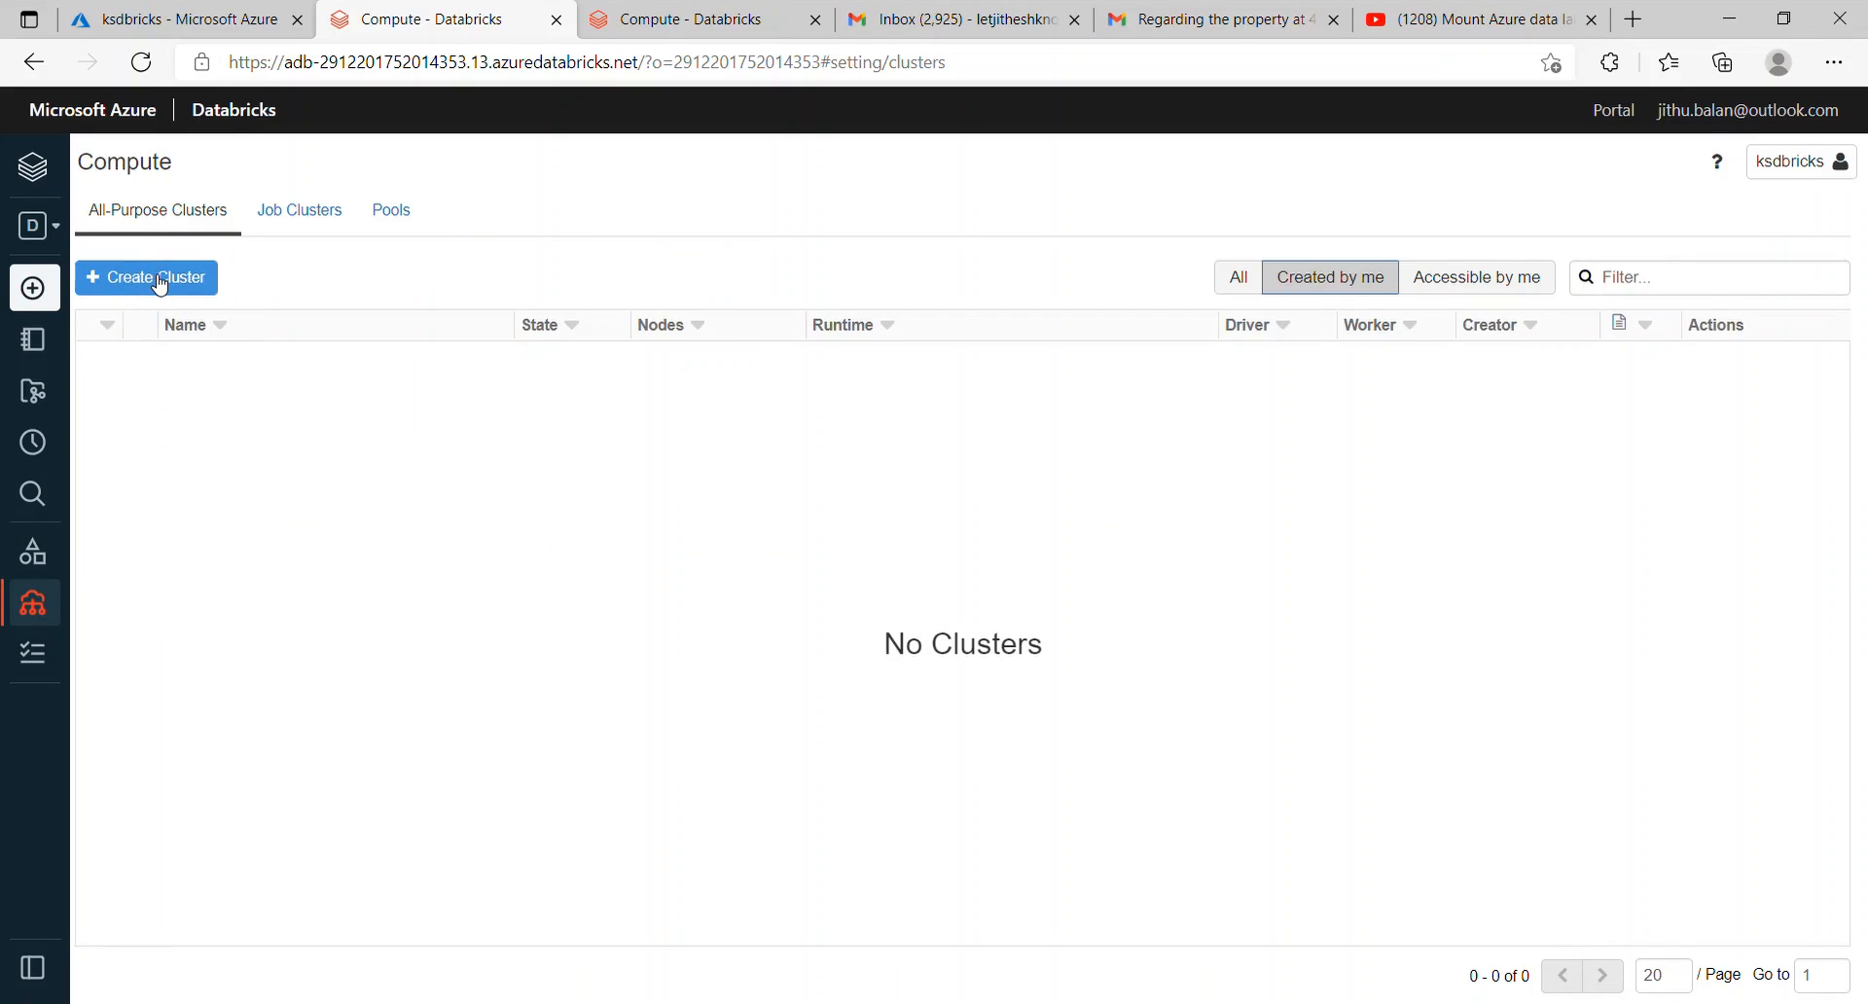
Step: Start a new cluster and name it ksCluster
{"action": "left_click", "coordinate": [161, 284]}
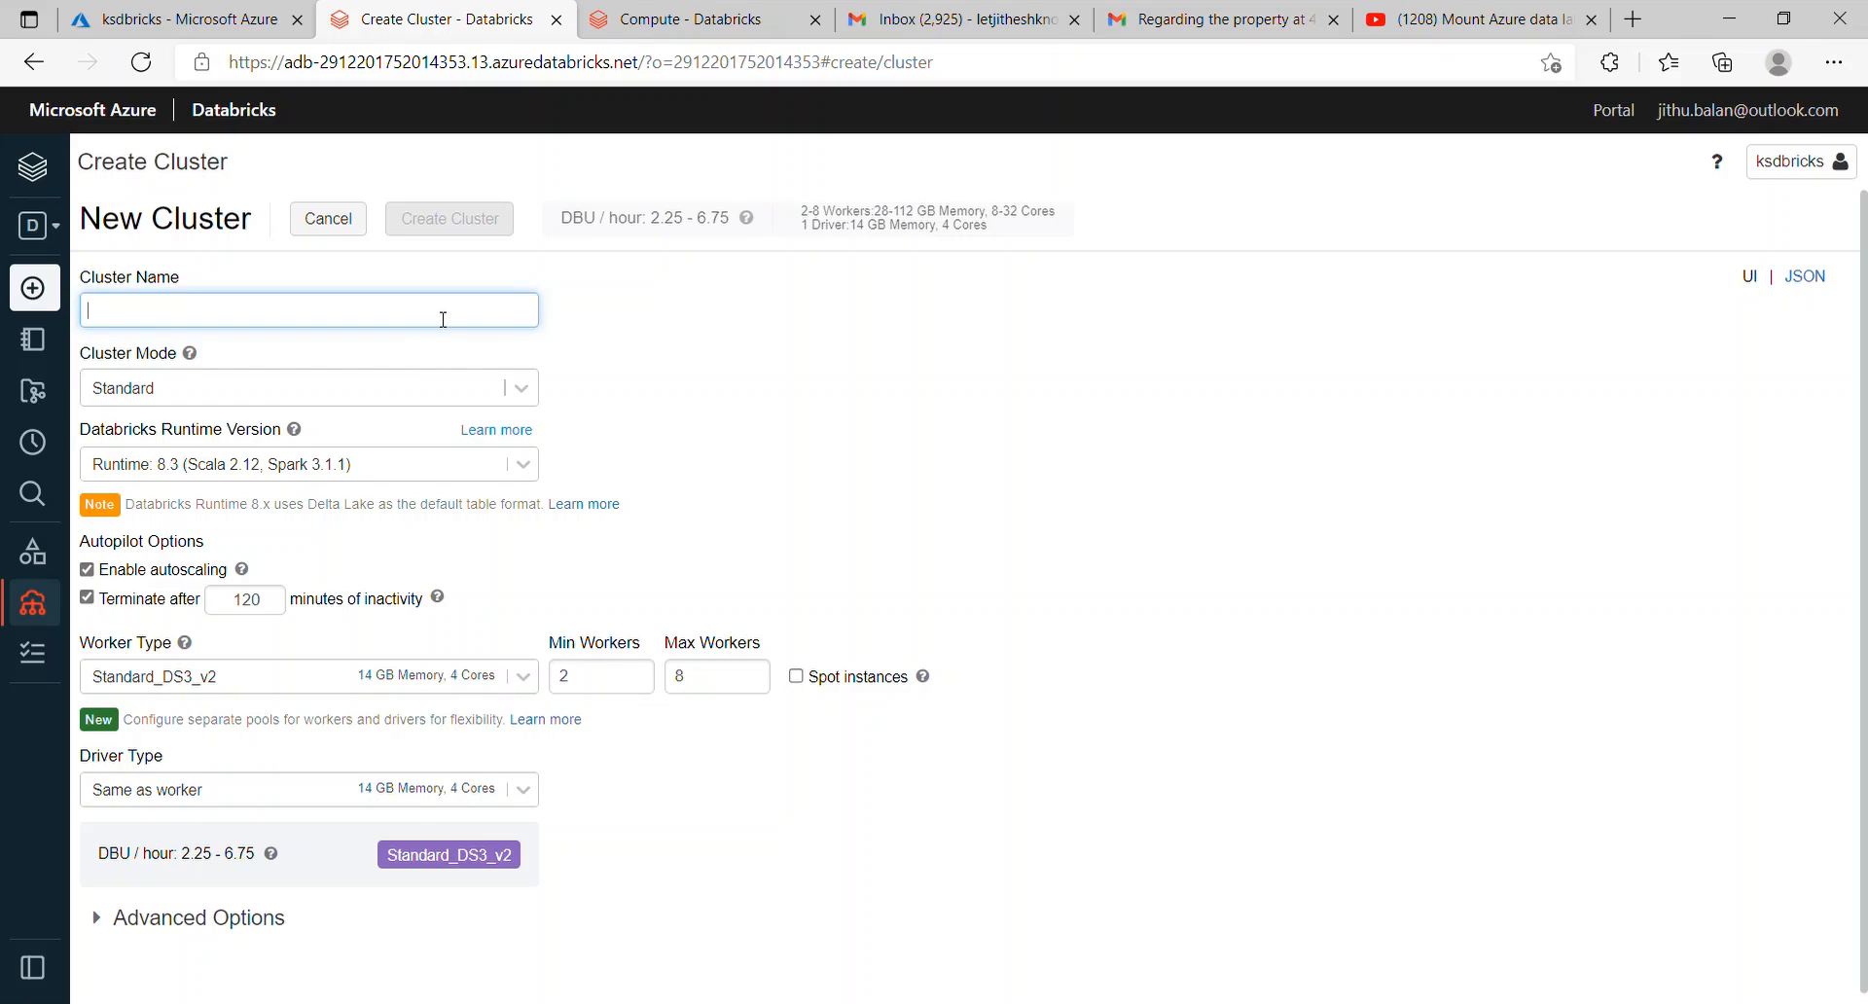
{"action": "left_click", "coordinate": [233, 447]}
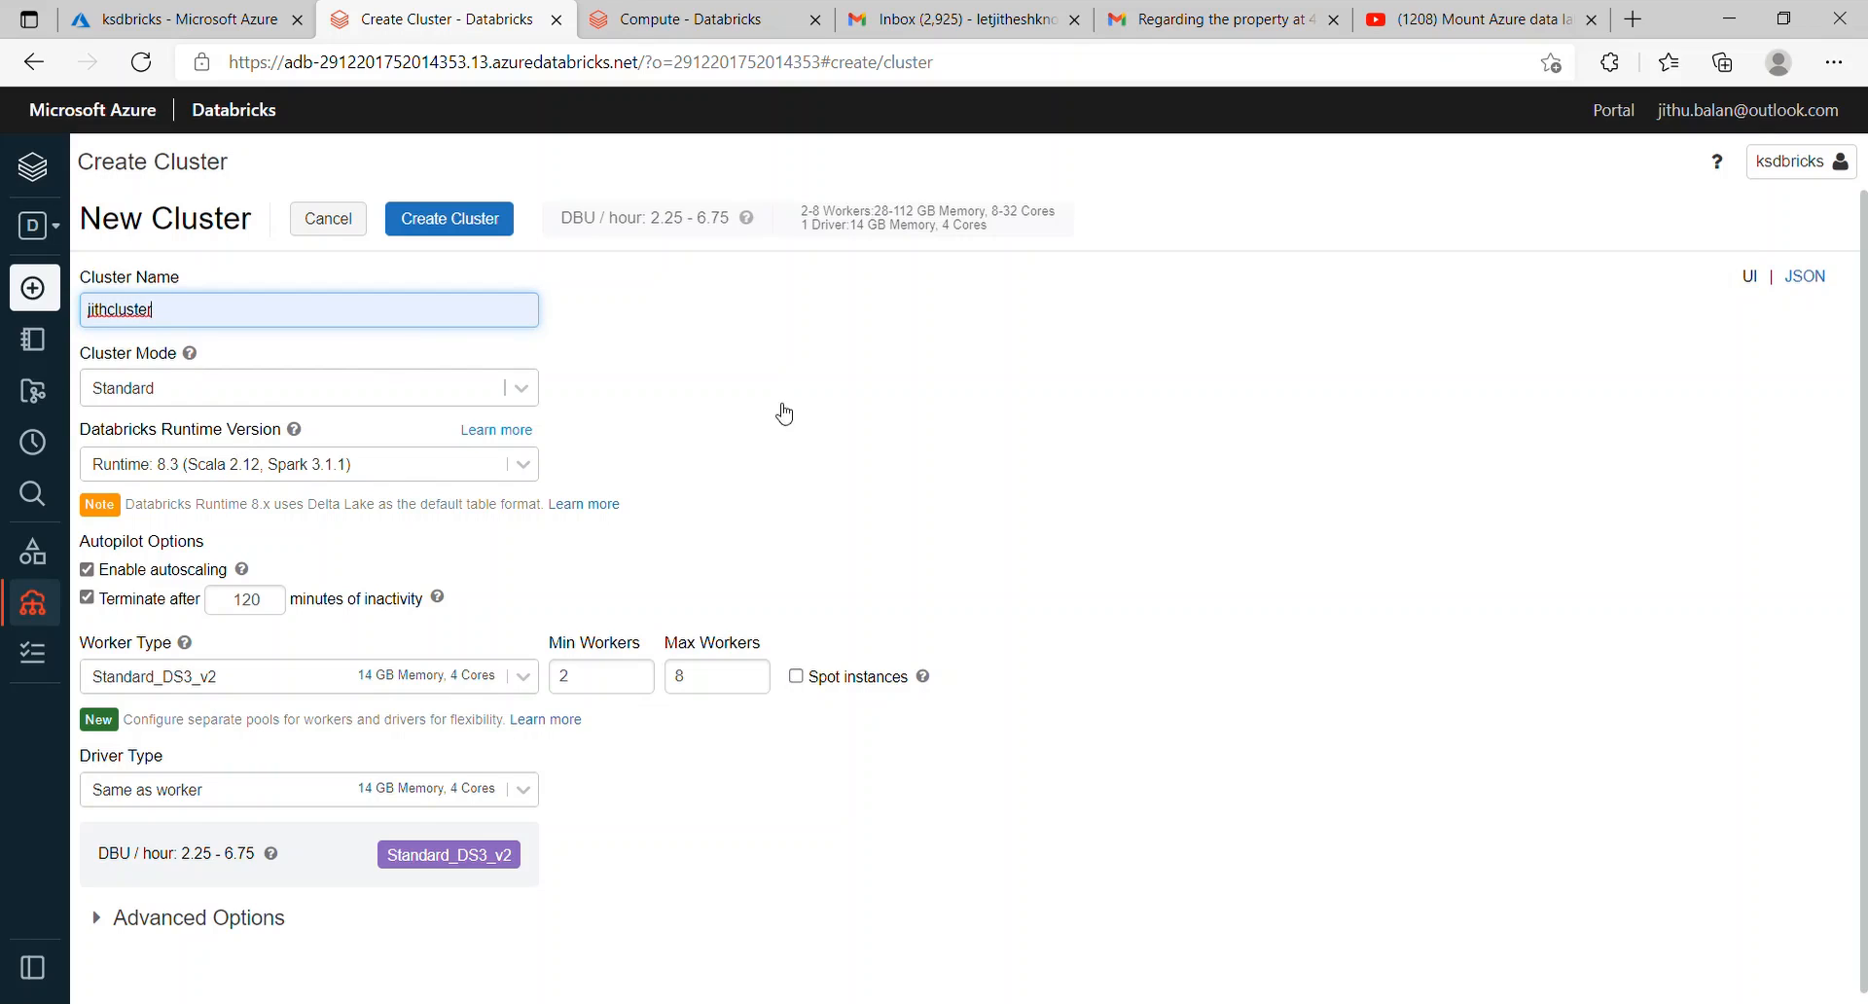
{"action": "key", "text": "BackSpace"}
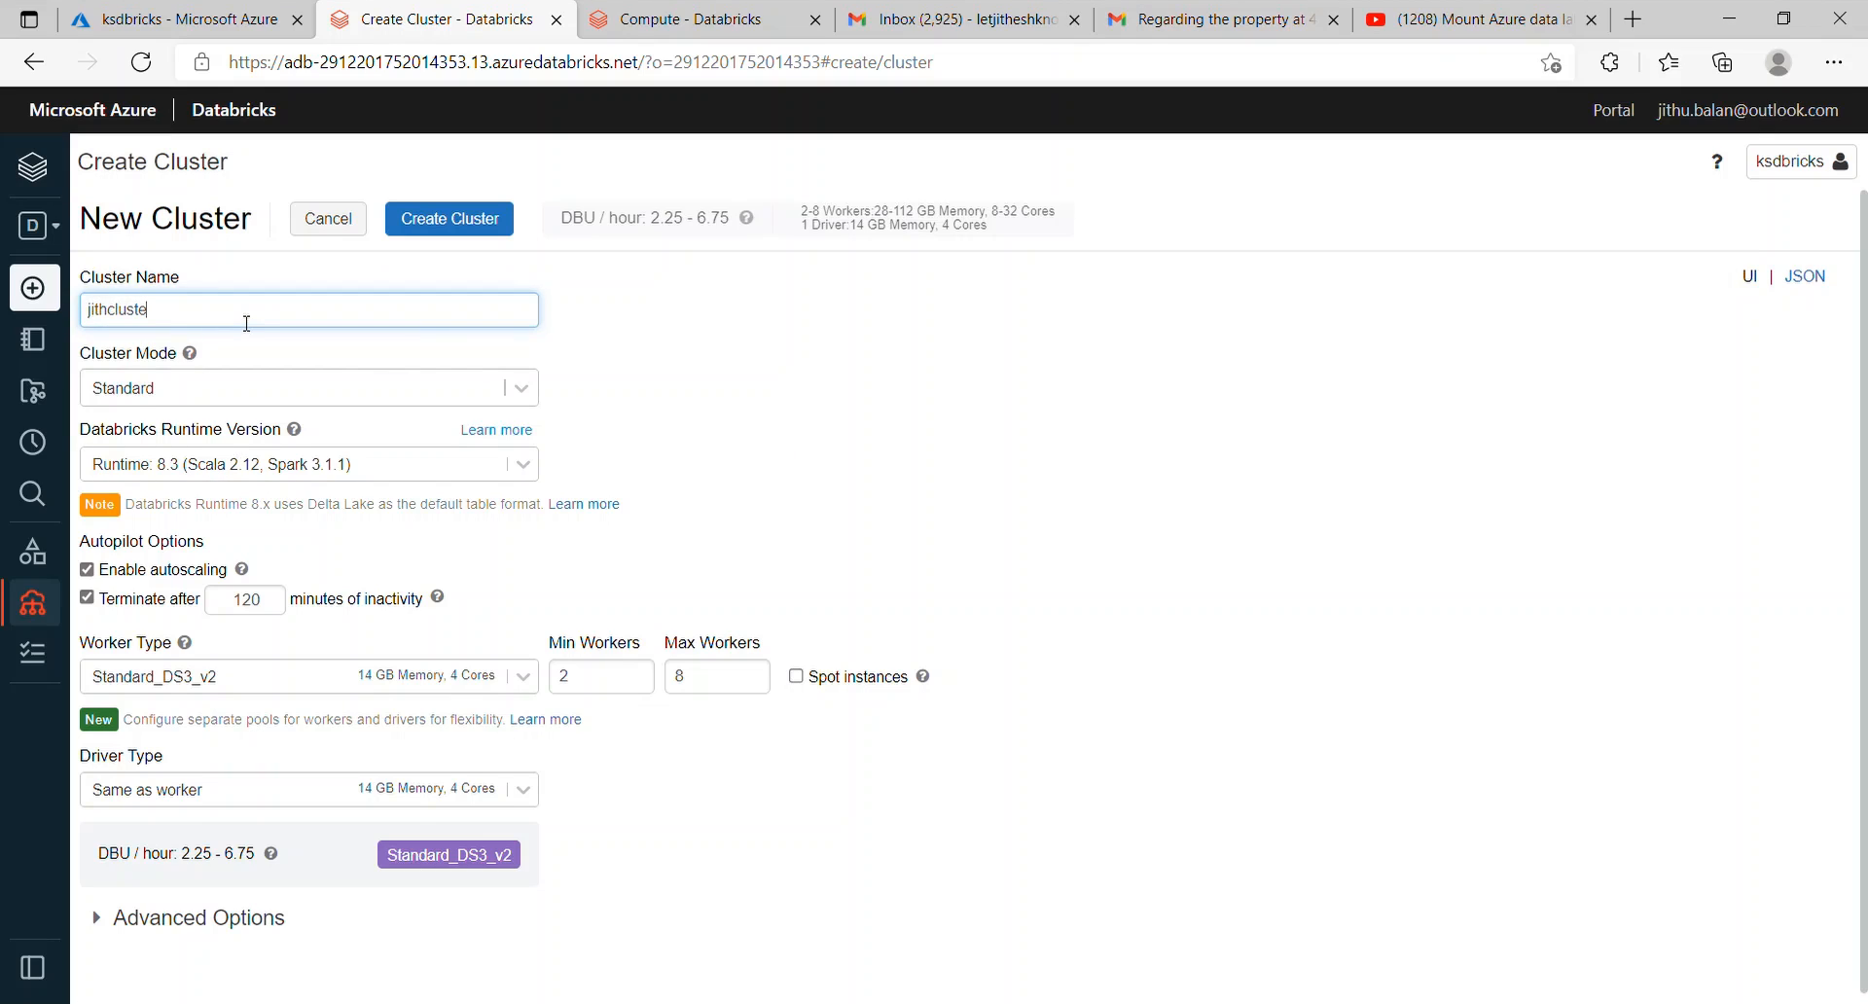
{"action": "key", "text": "ctrl+BackSpace"}
{"action": "type", "text": "ksCl"}
{"action": "type", "text": "luster"}
Step: Keep Standard mode, pick runtime 9.0, set max workers to 3, and create the cluster
{"action": "left_click", "coordinate": [535, 393]}
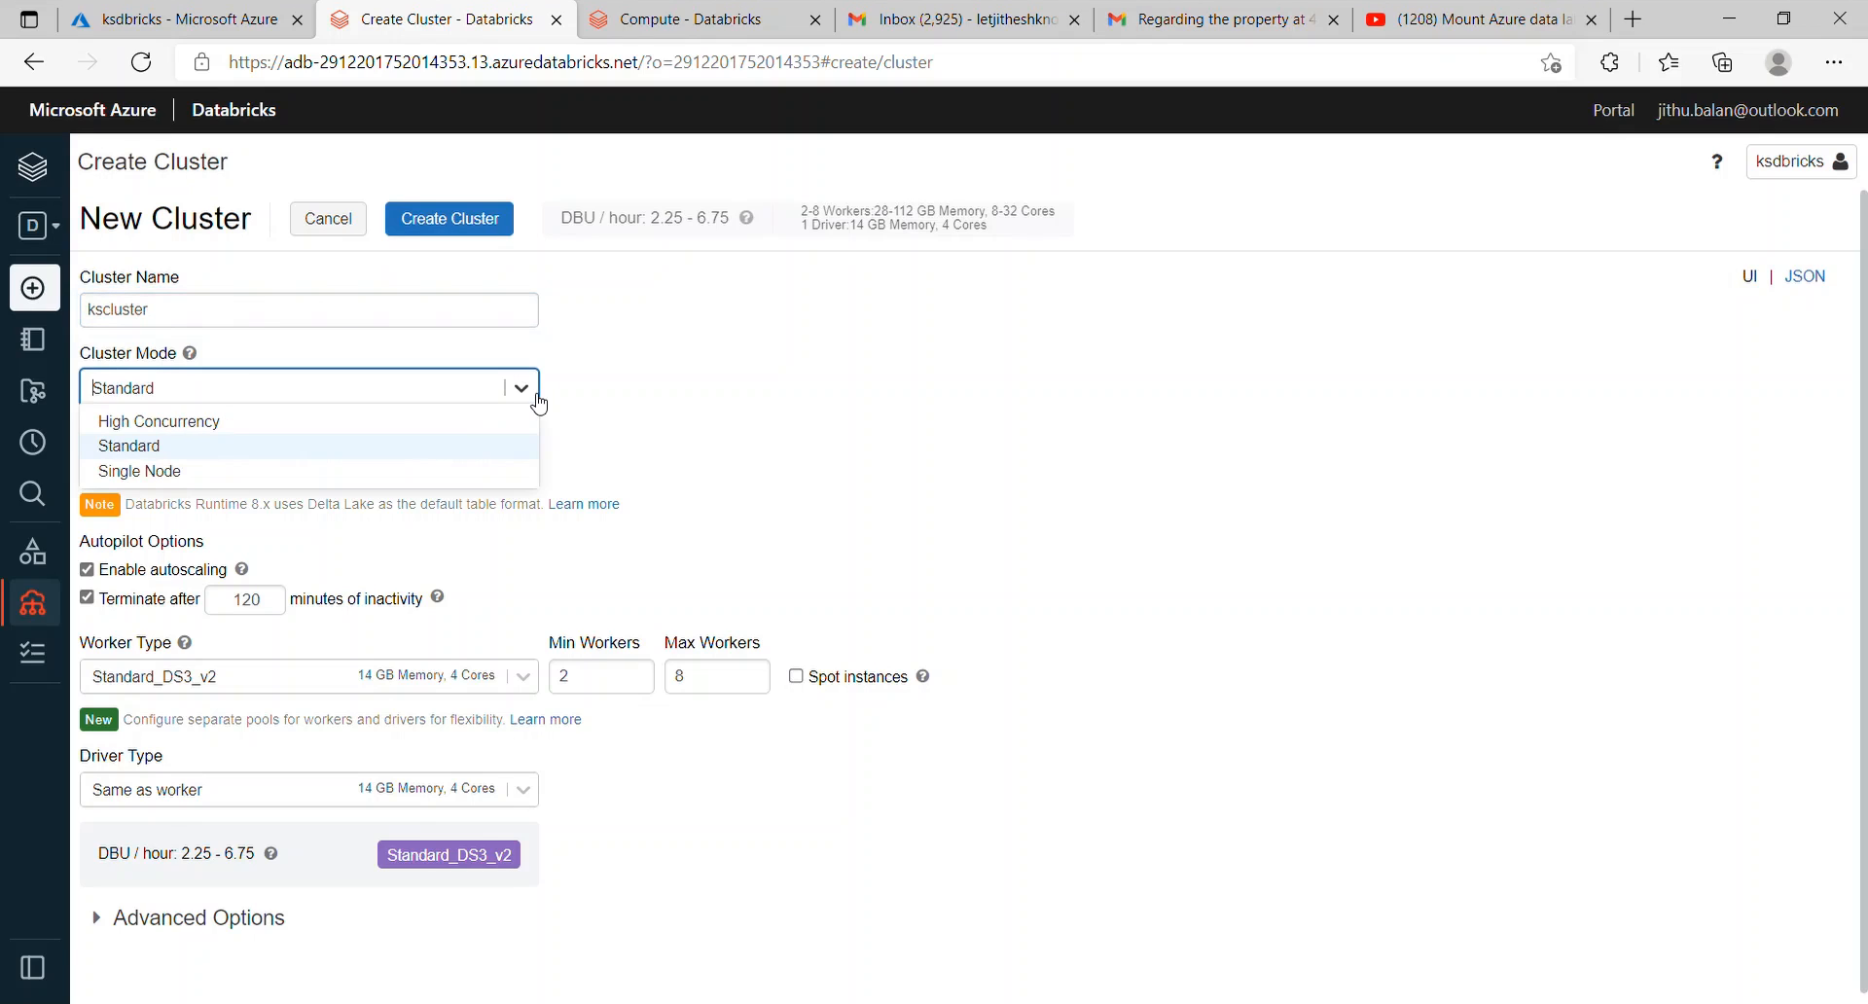
{"action": "left_click", "coordinate": [698, 441]}
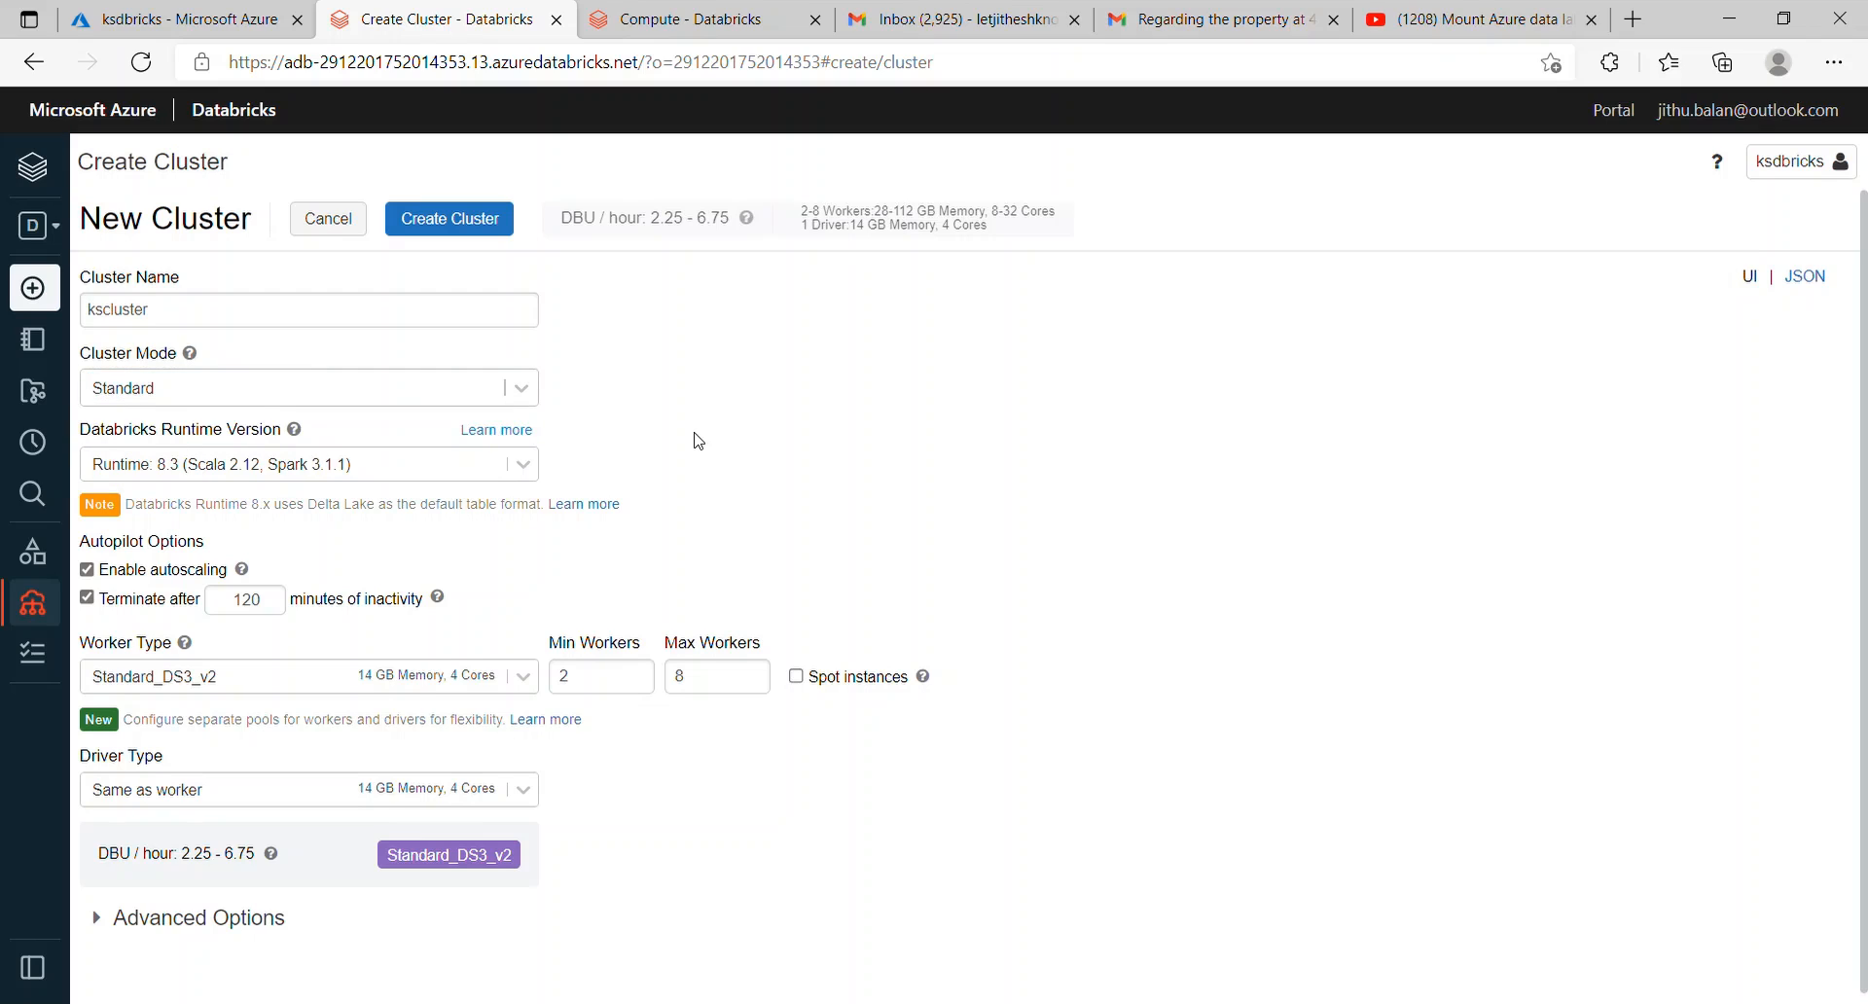
{"action": "left_click", "coordinate": [532, 469]}
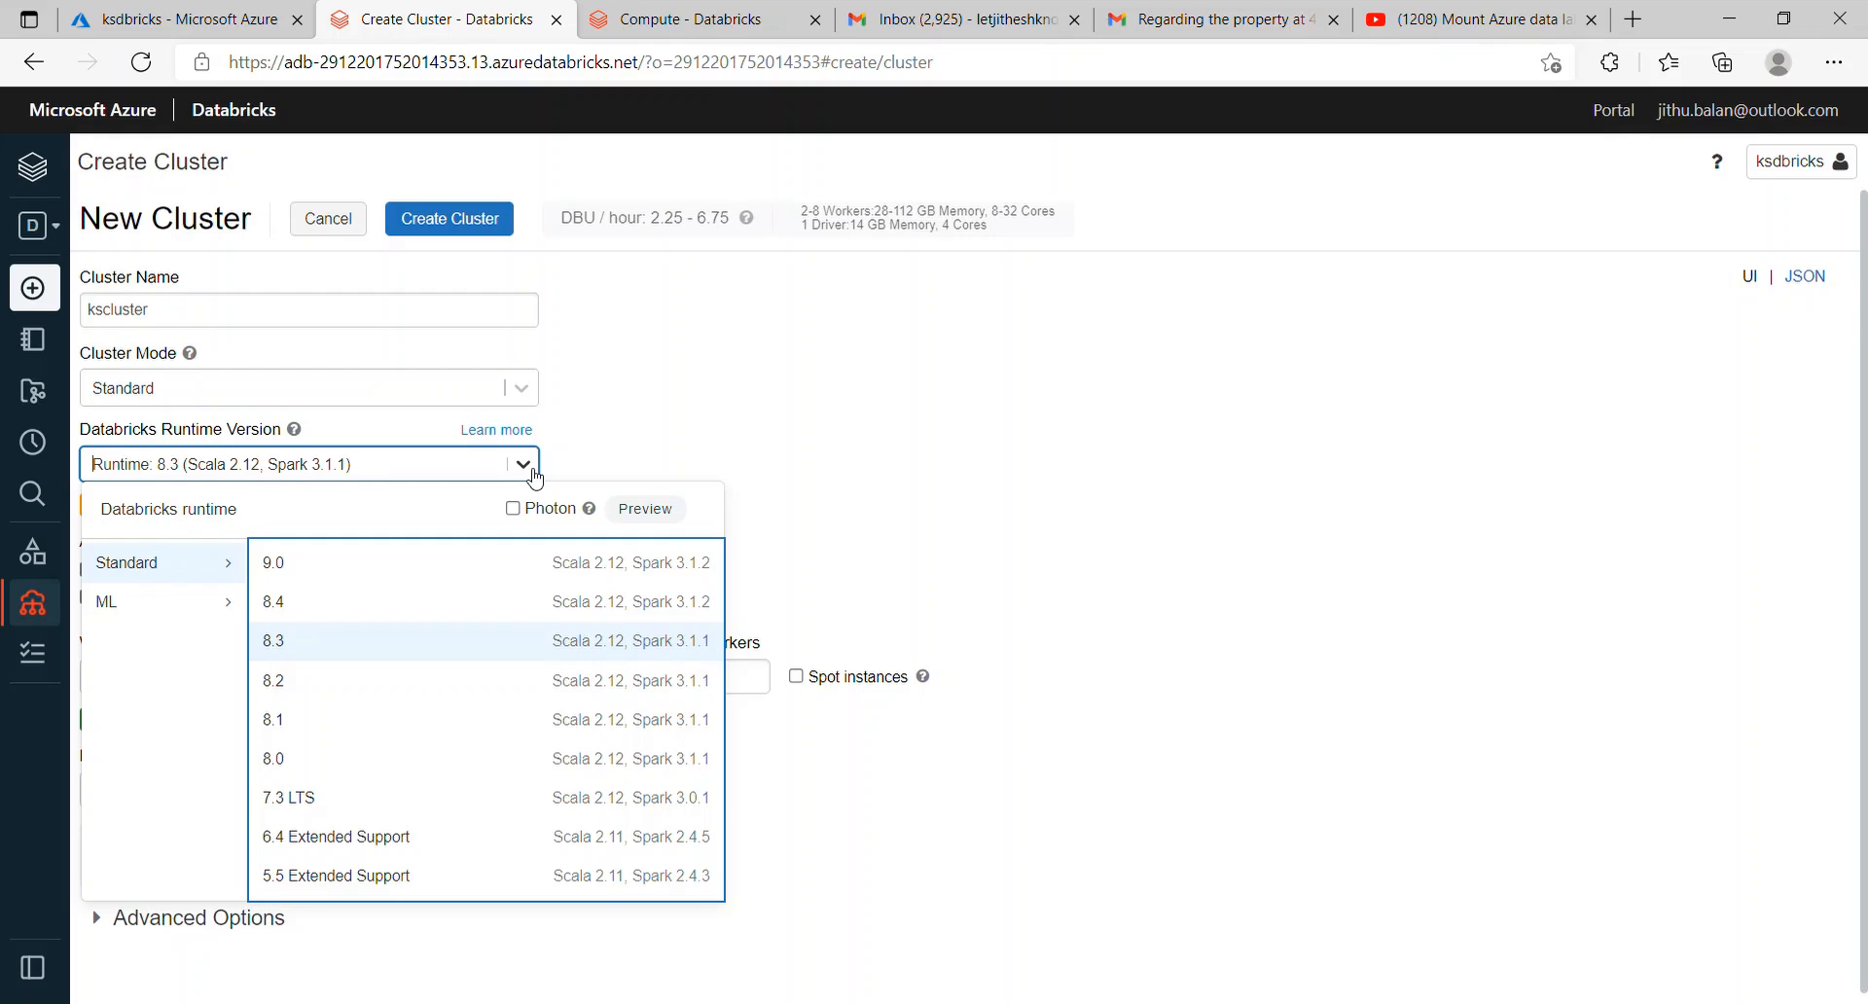
{"action": "left_click", "coordinate": [518, 578]}
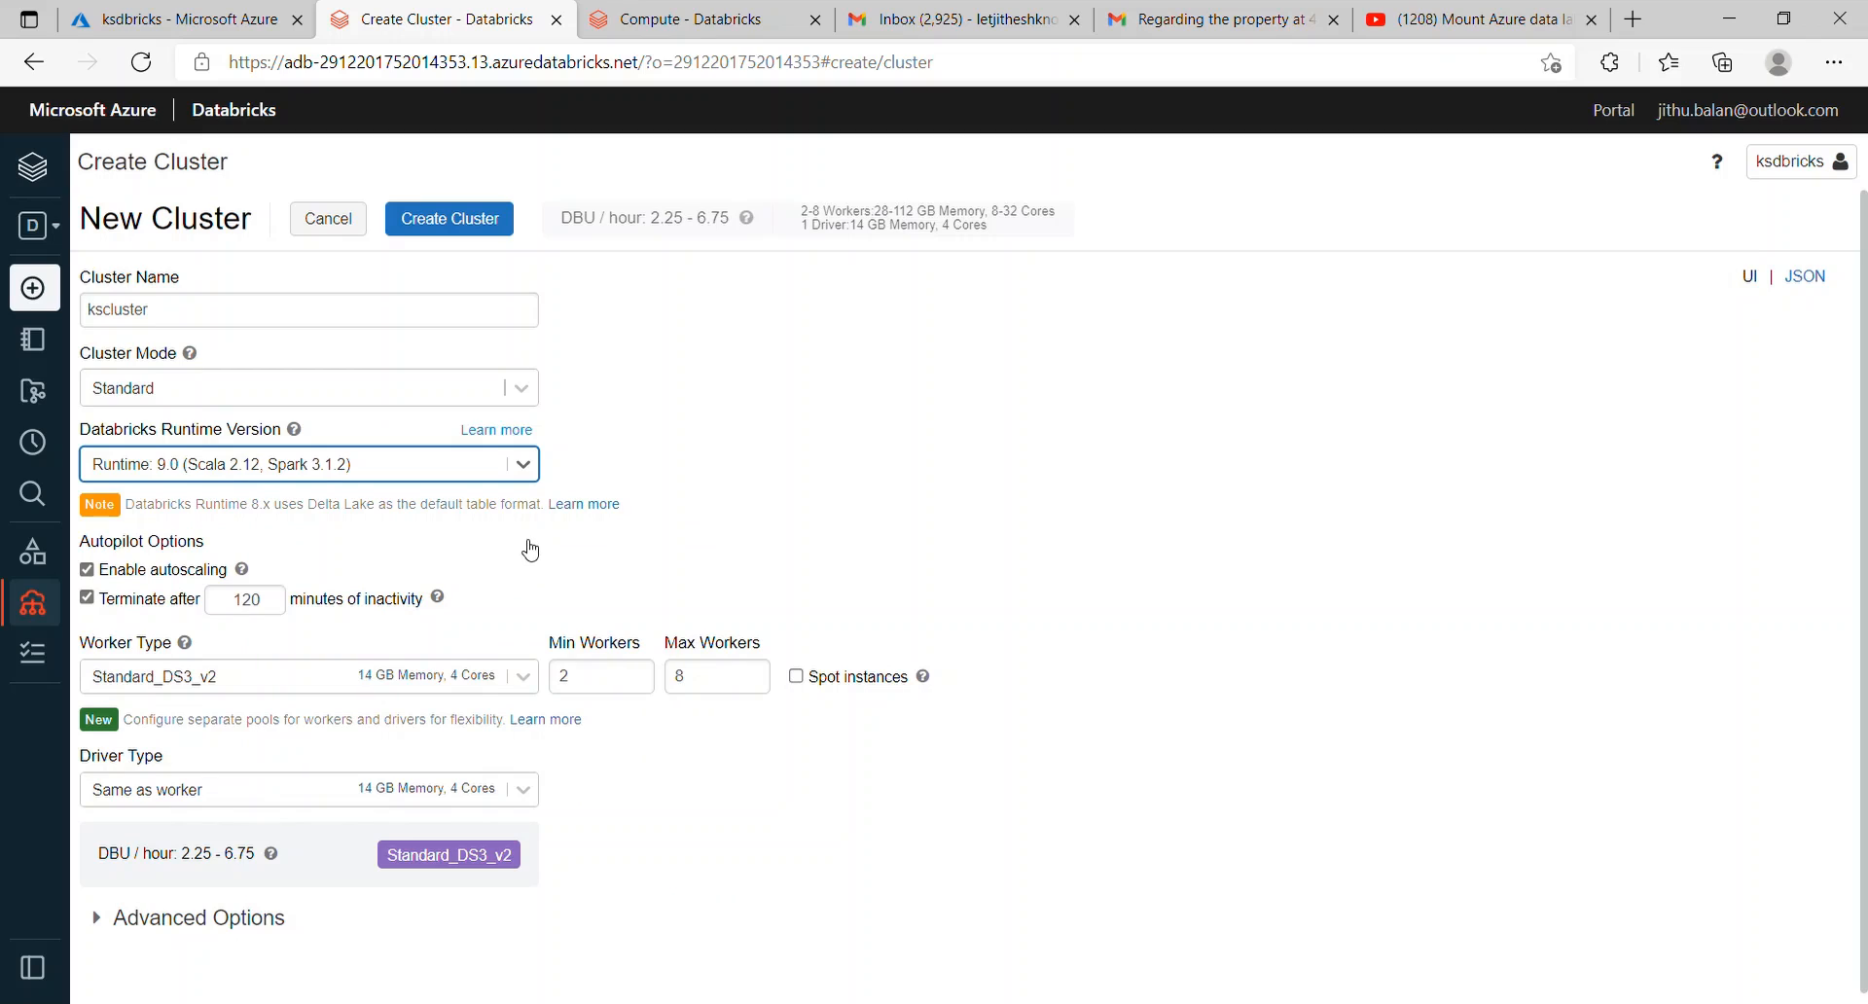
{"action": "left_click", "coordinate": [530, 550]}
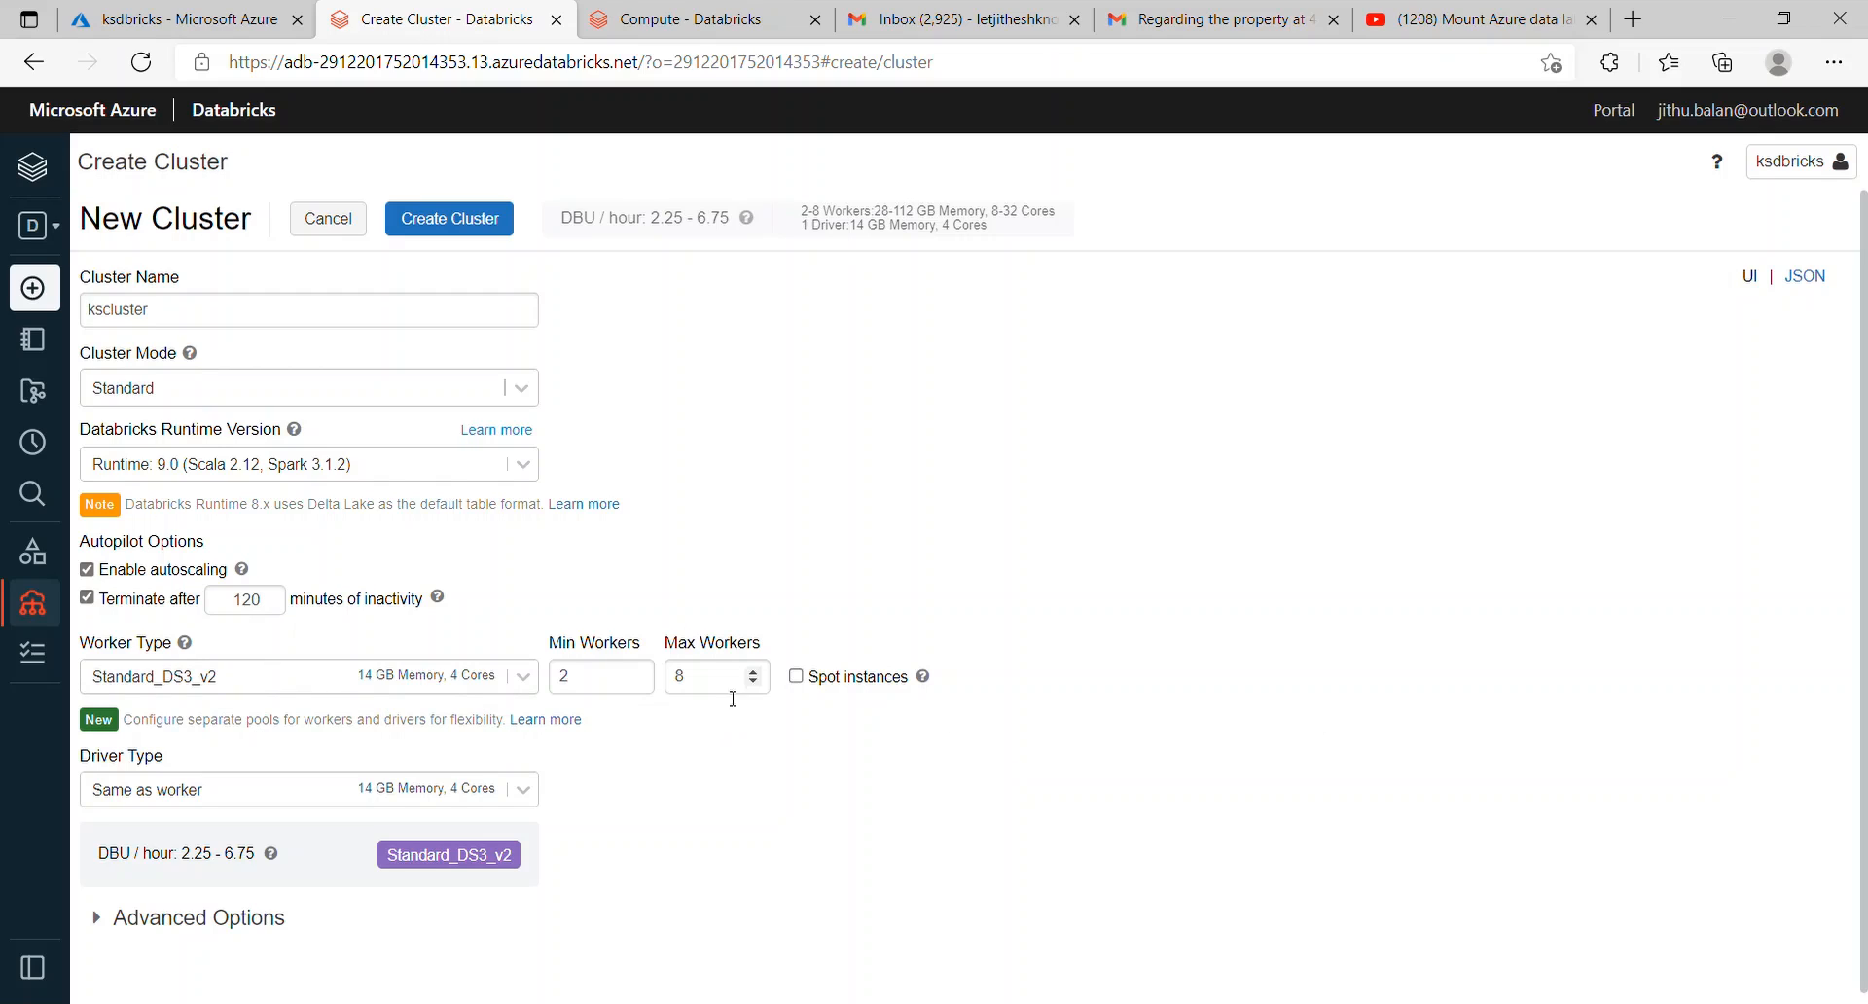
{"action": "left_click_drag", "start_coordinate": [693, 679], "coordinate": [666, 681]}
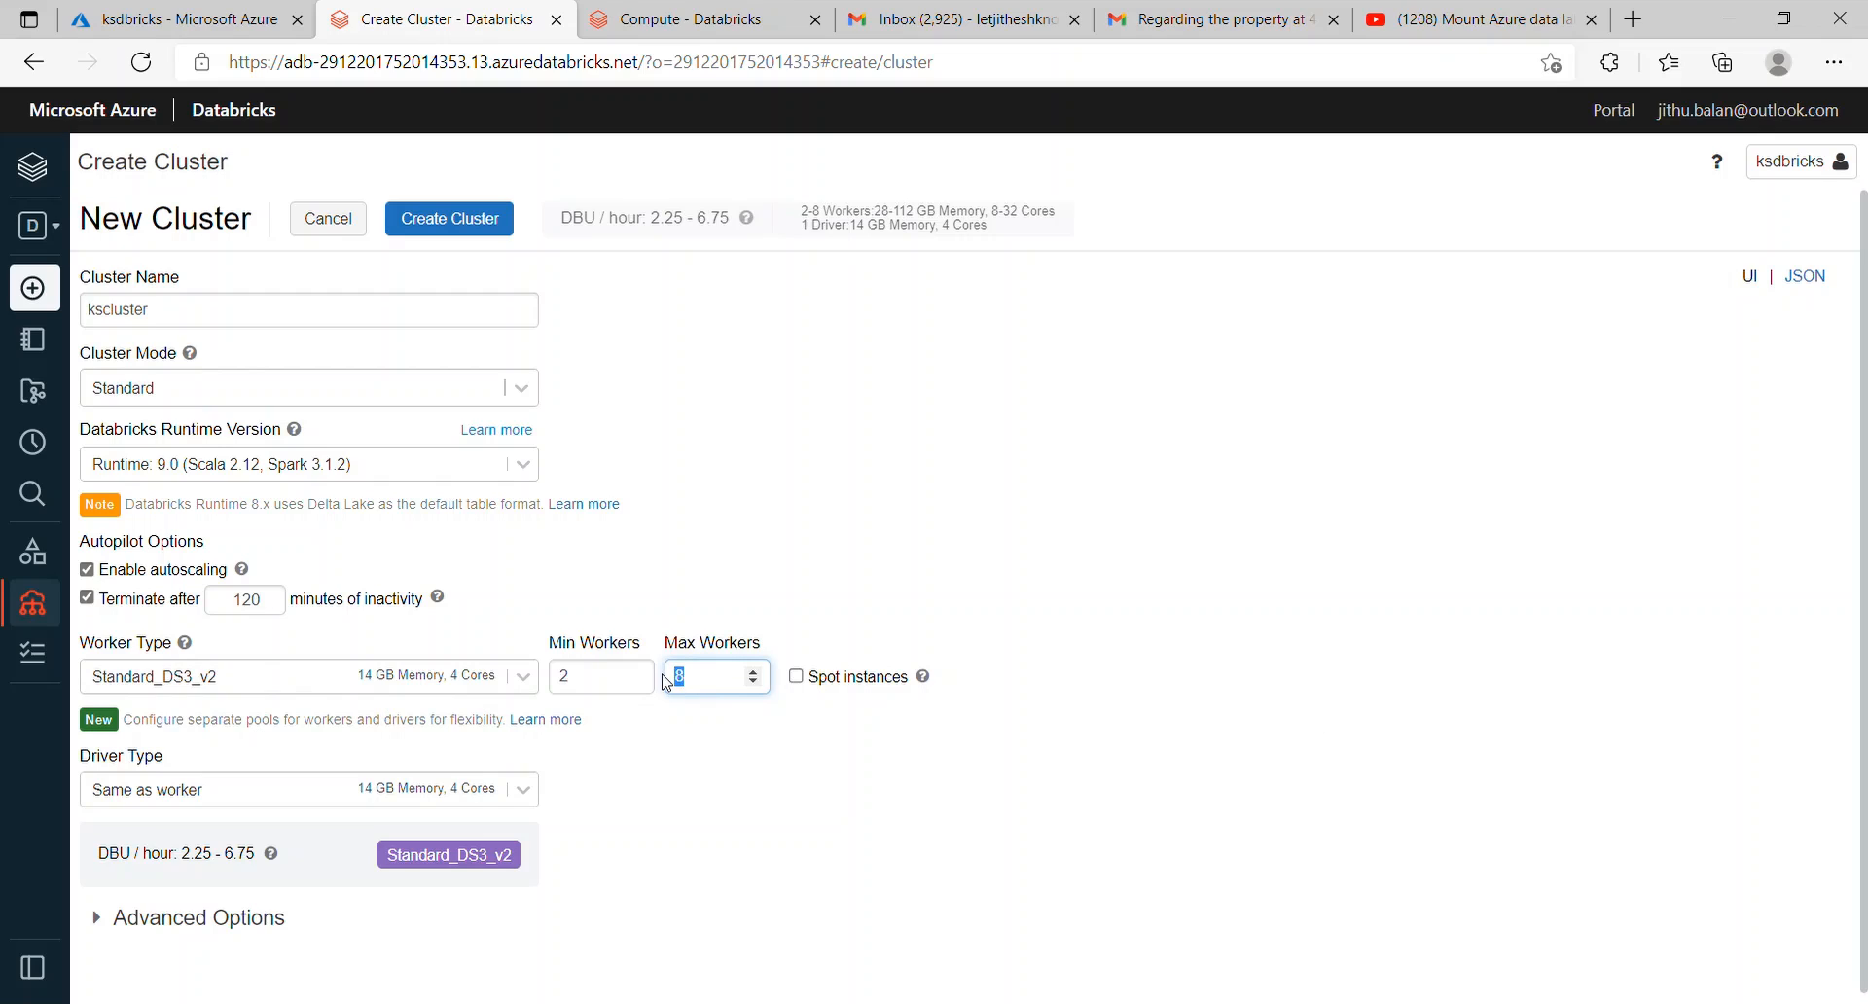
{"action": "type", "text": "3"}
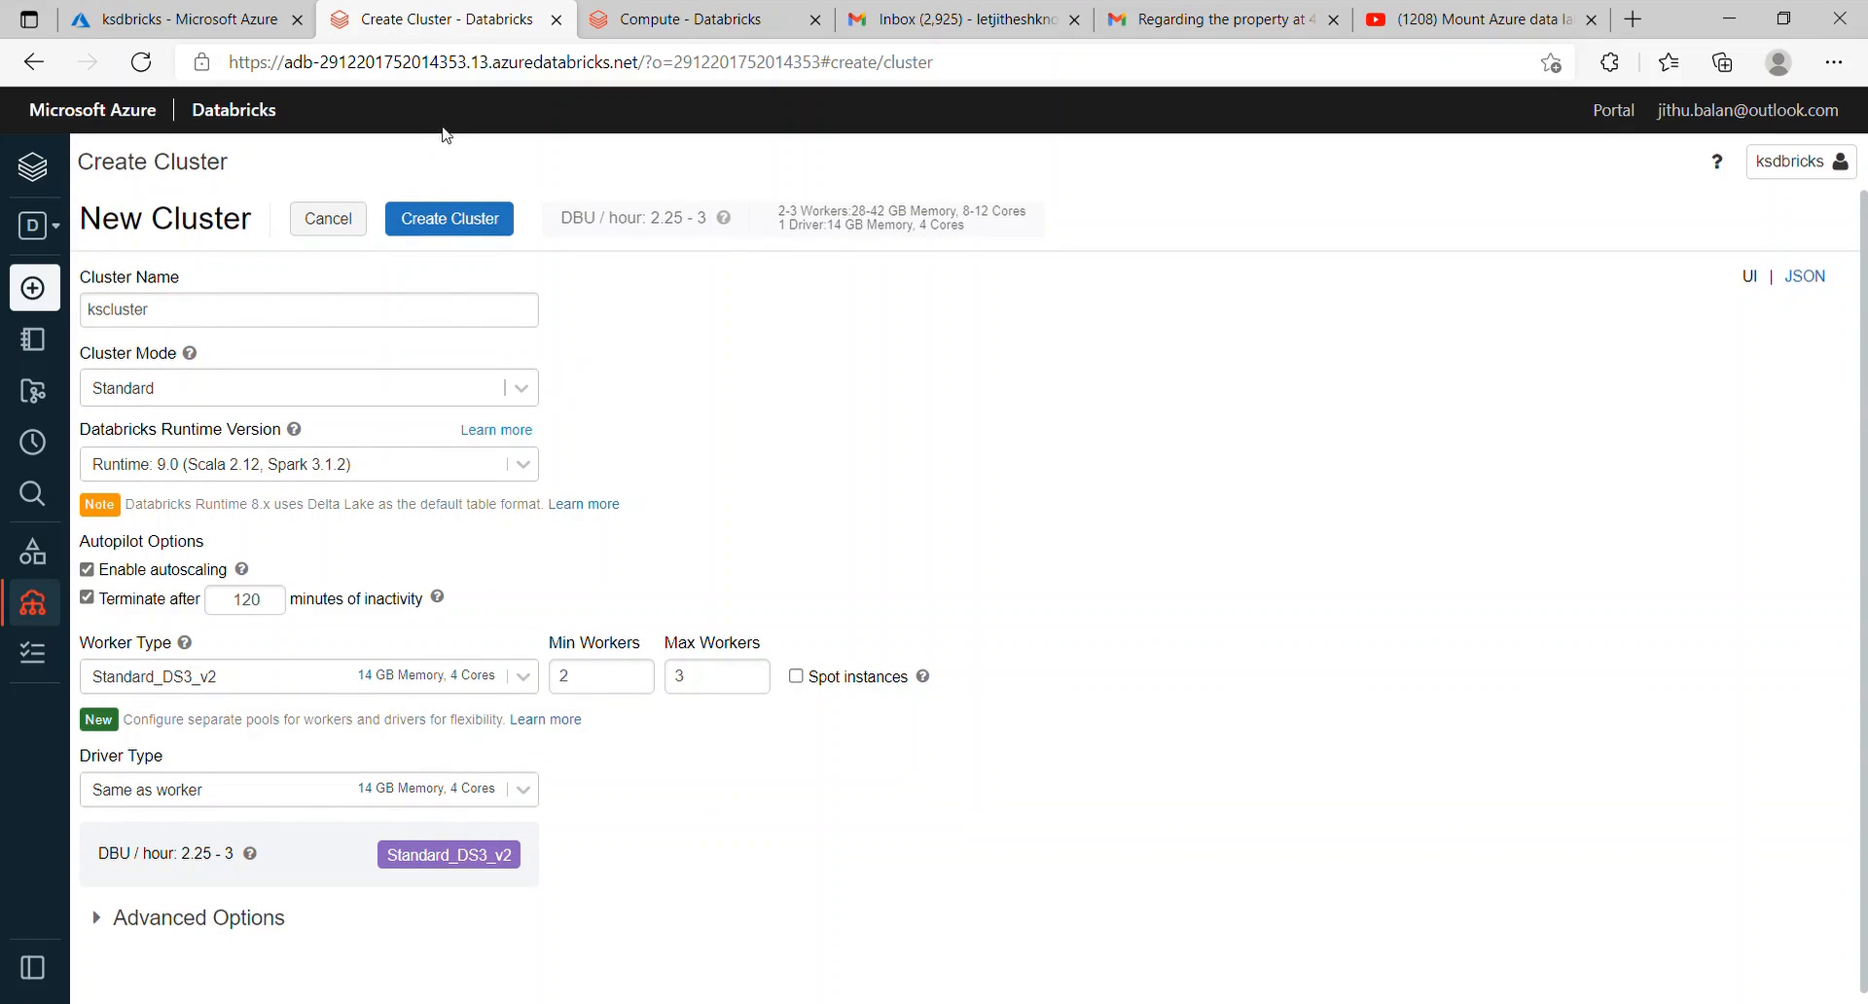
{"action": "left_click", "coordinate": [461, 220]}
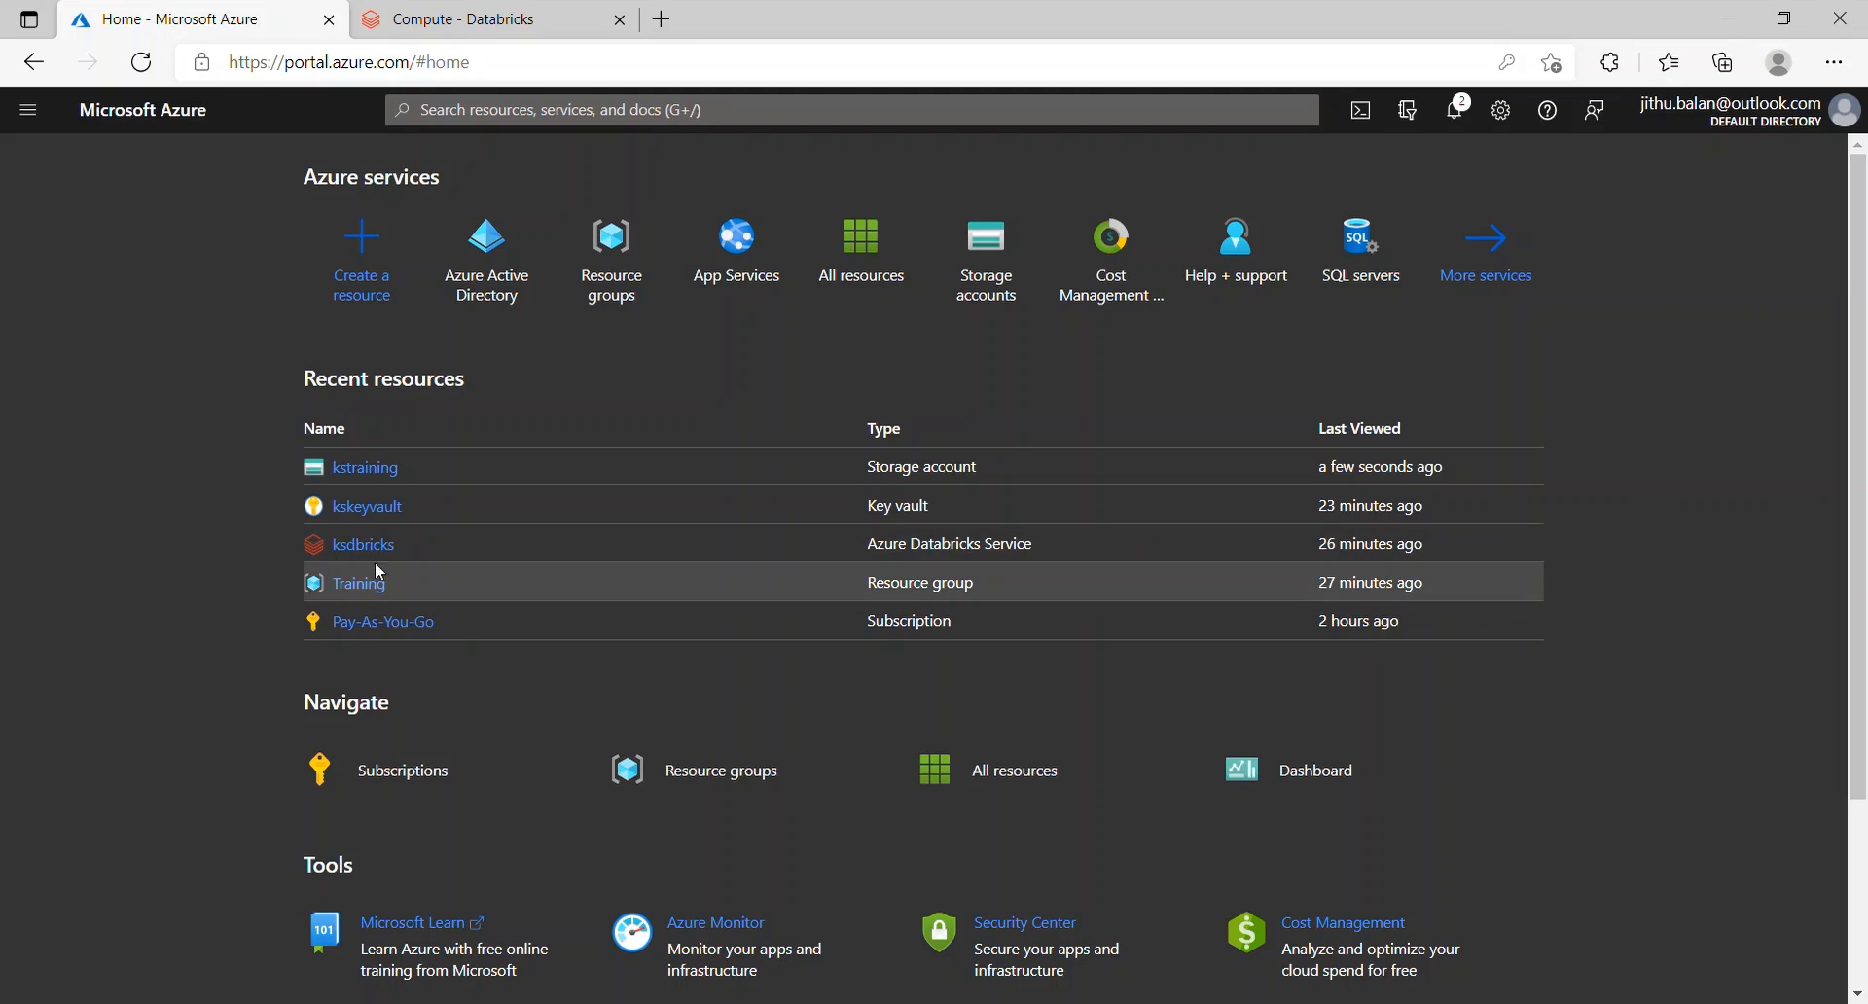
Step: Copy key1 from the kstraining storage account's Access keys
{"action": "left_click", "coordinate": [386, 471]}
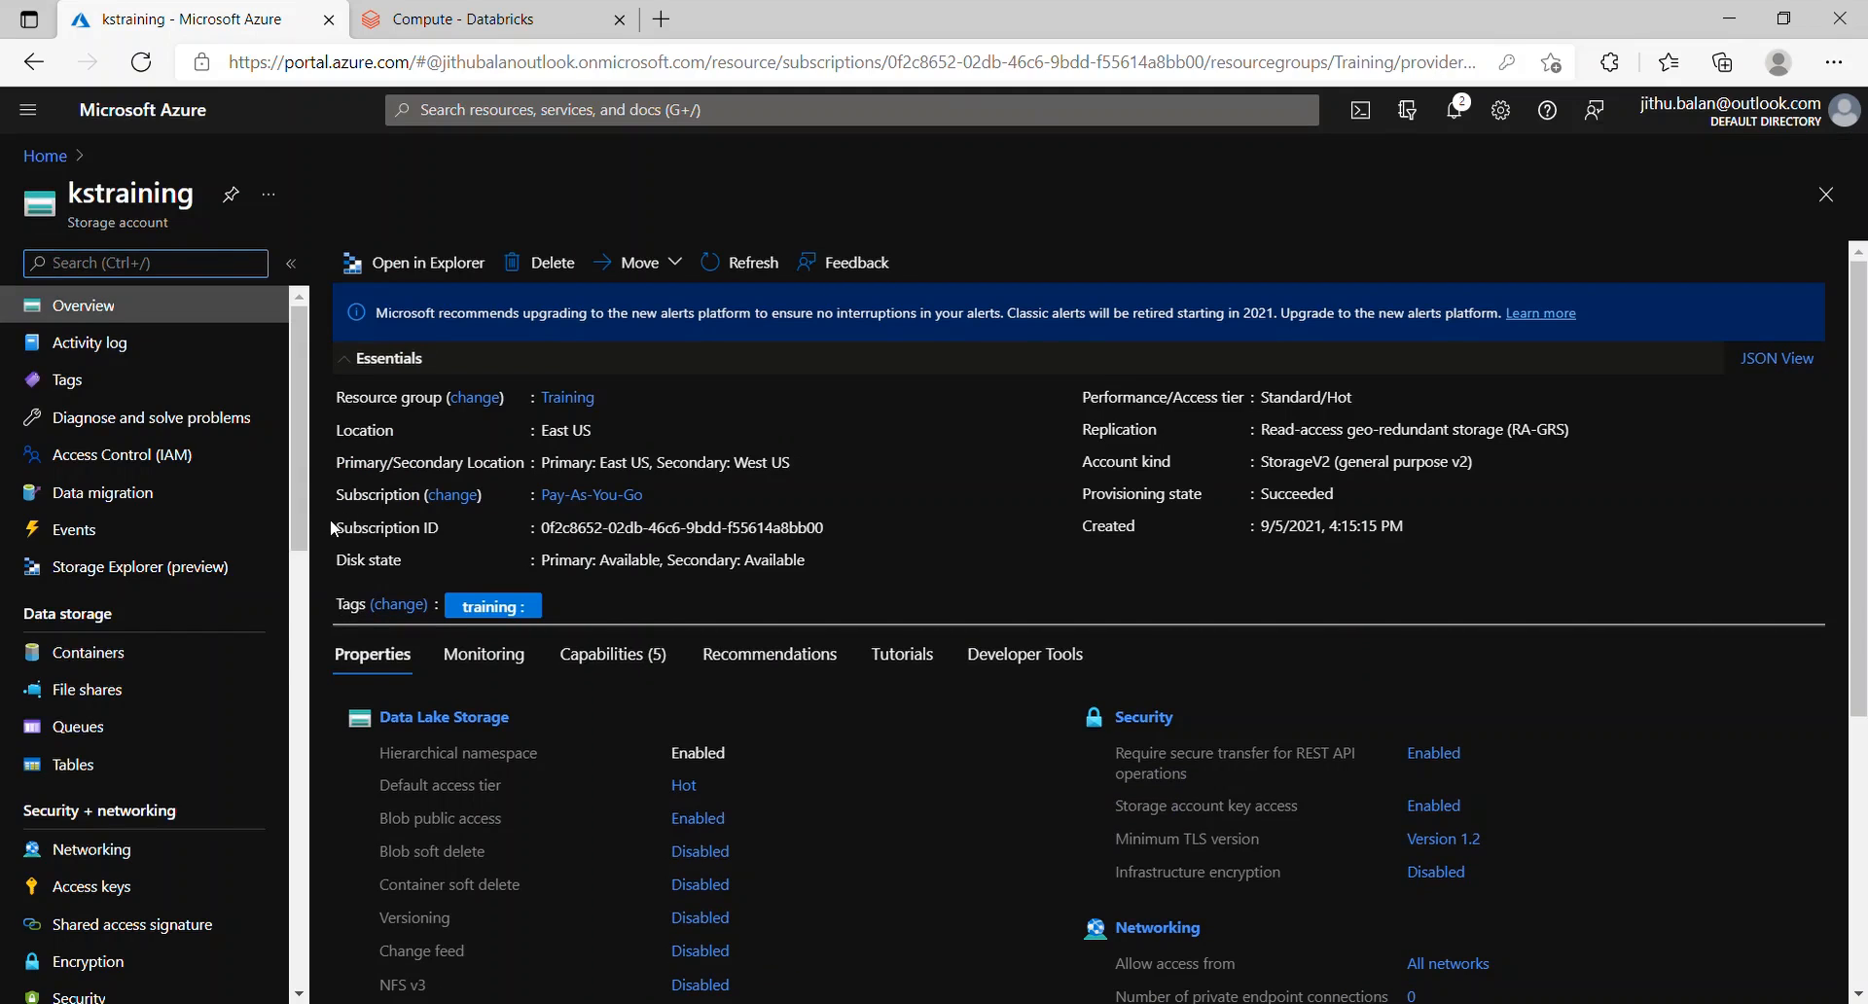
{"action": "left_click", "coordinate": [100, 897]}
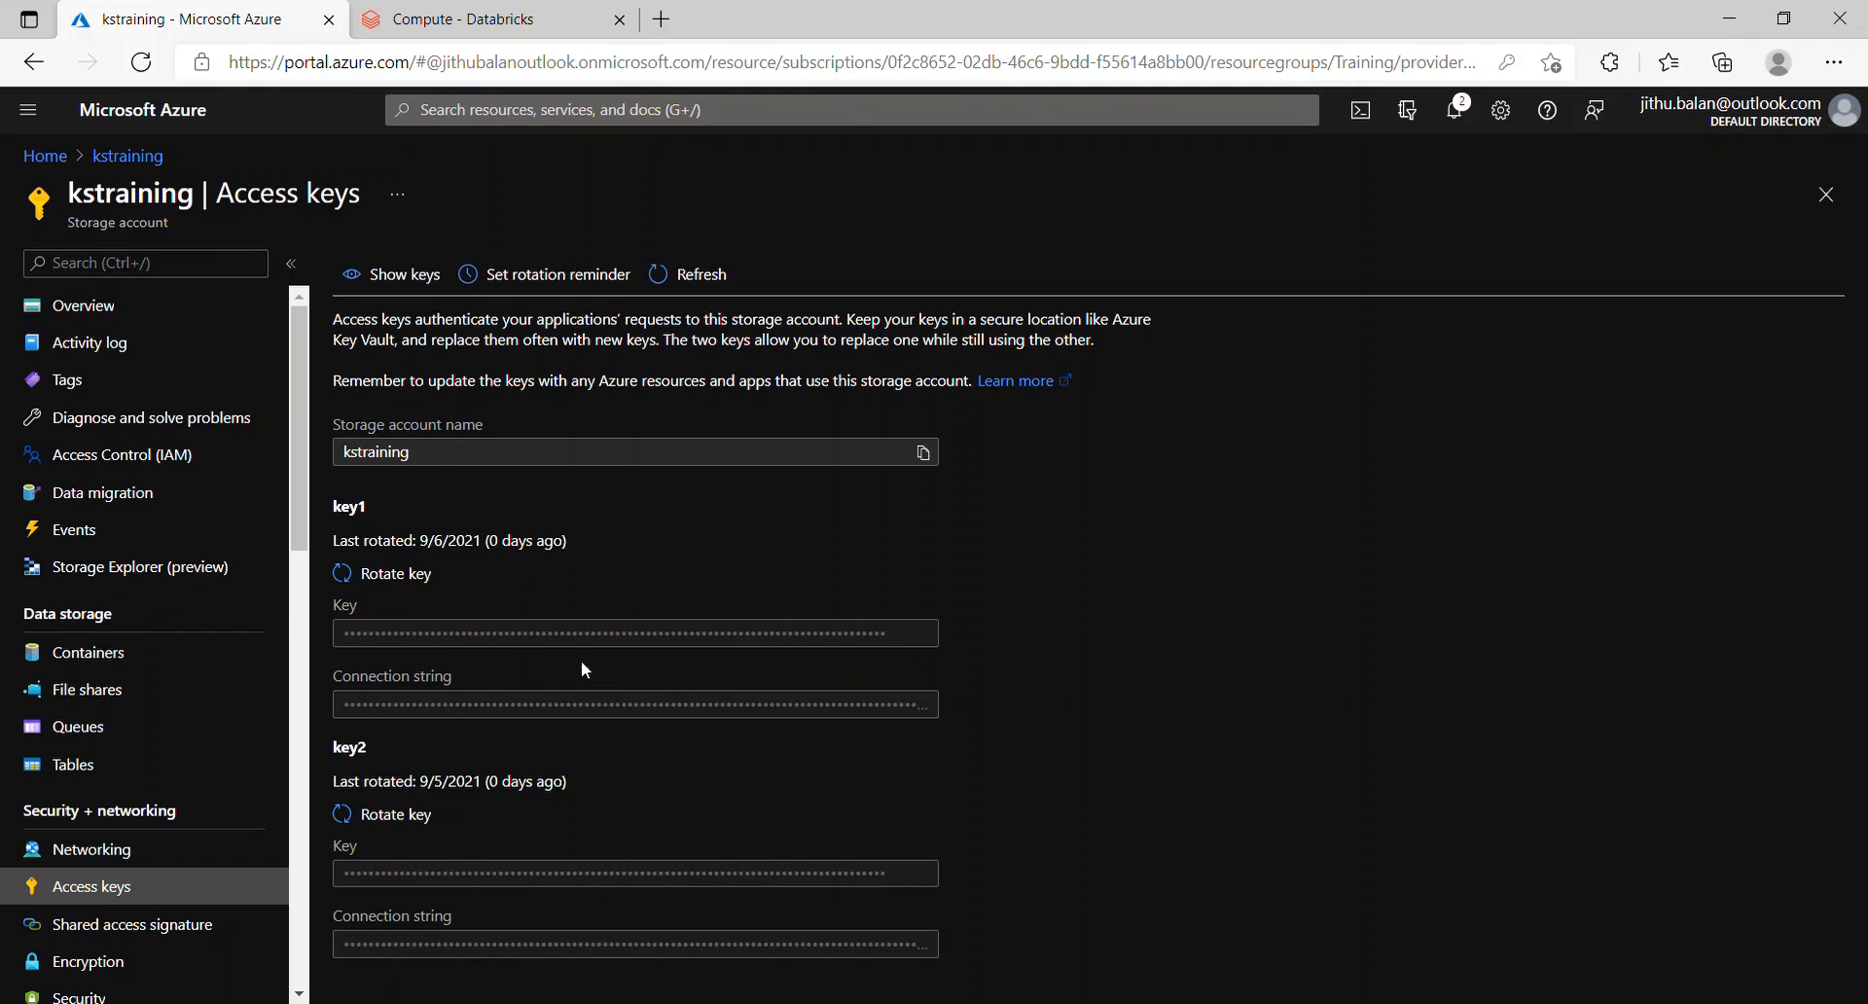
{"action": "left_click", "coordinate": [415, 284]}
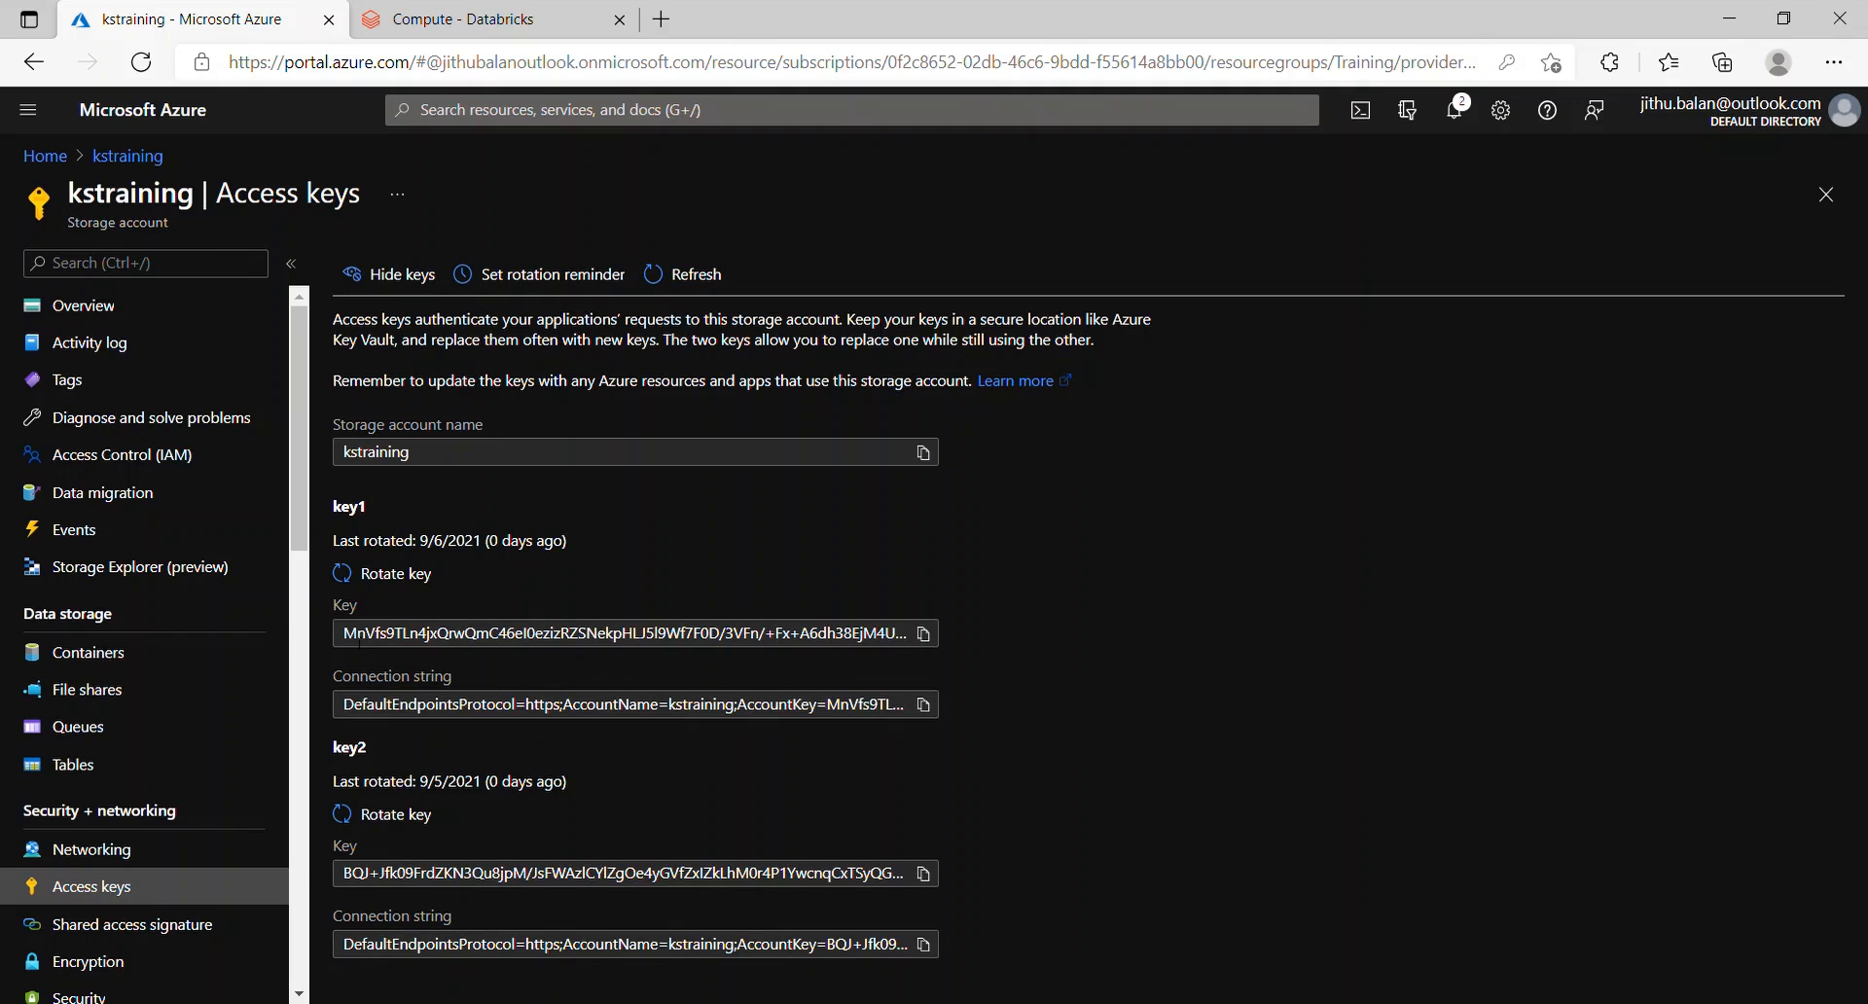
{"action": "left_click", "coordinate": [924, 635]}
{"action": "left_click", "coordinate": [1825, 194]}
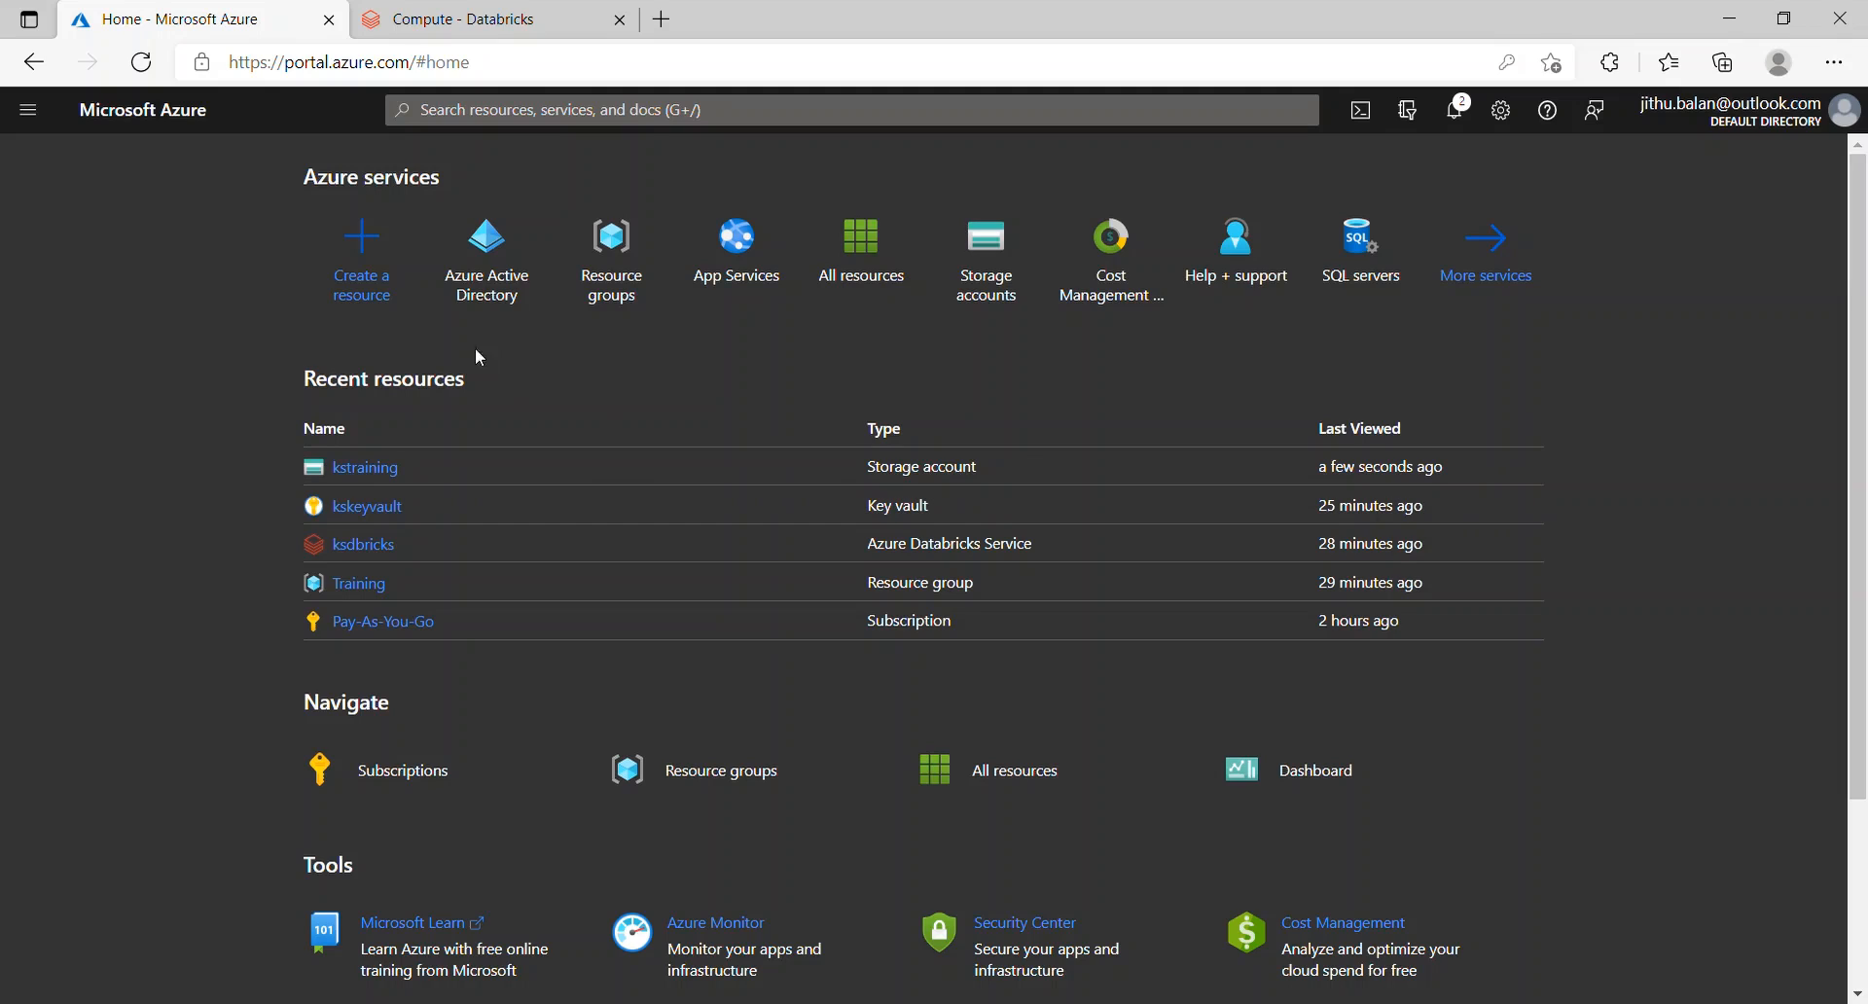
Step: Create secret adlskey in kskeyvault with the copied storage key as its value
{"action": "left_click", "coordinate": [369, 507]}
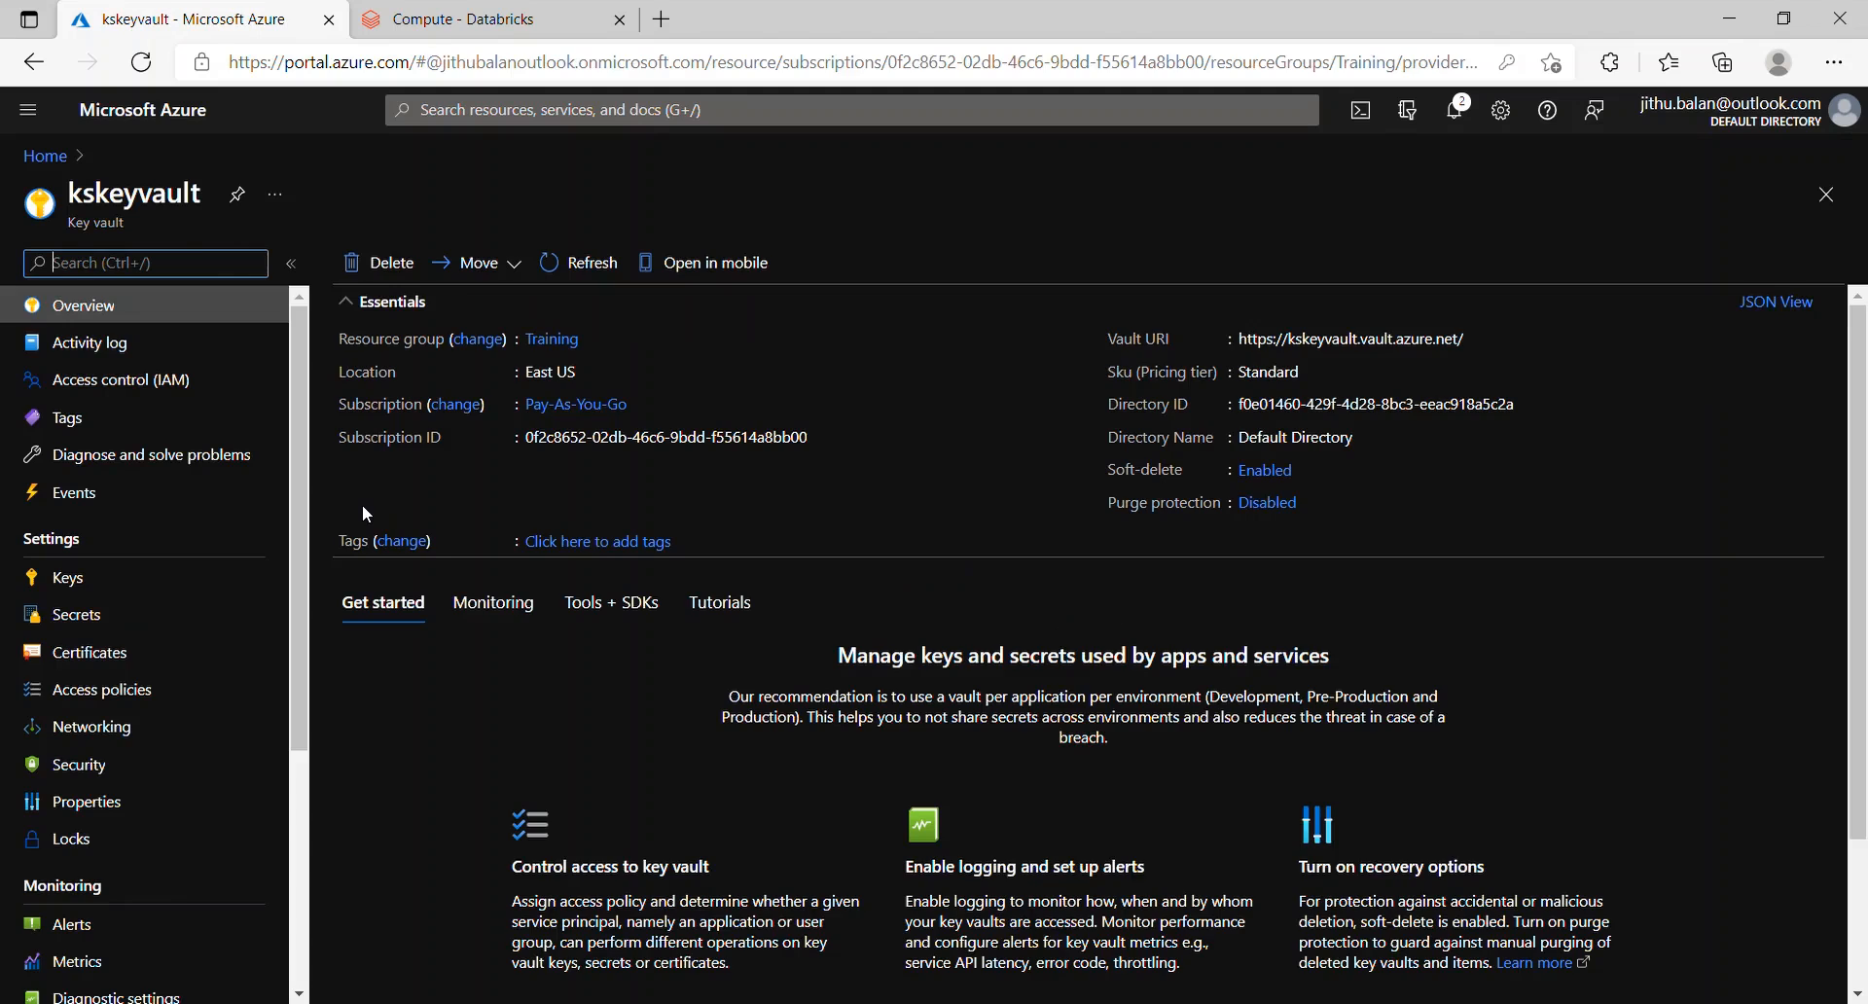
{"action": "left_click", "coordinate": [102, 618]}
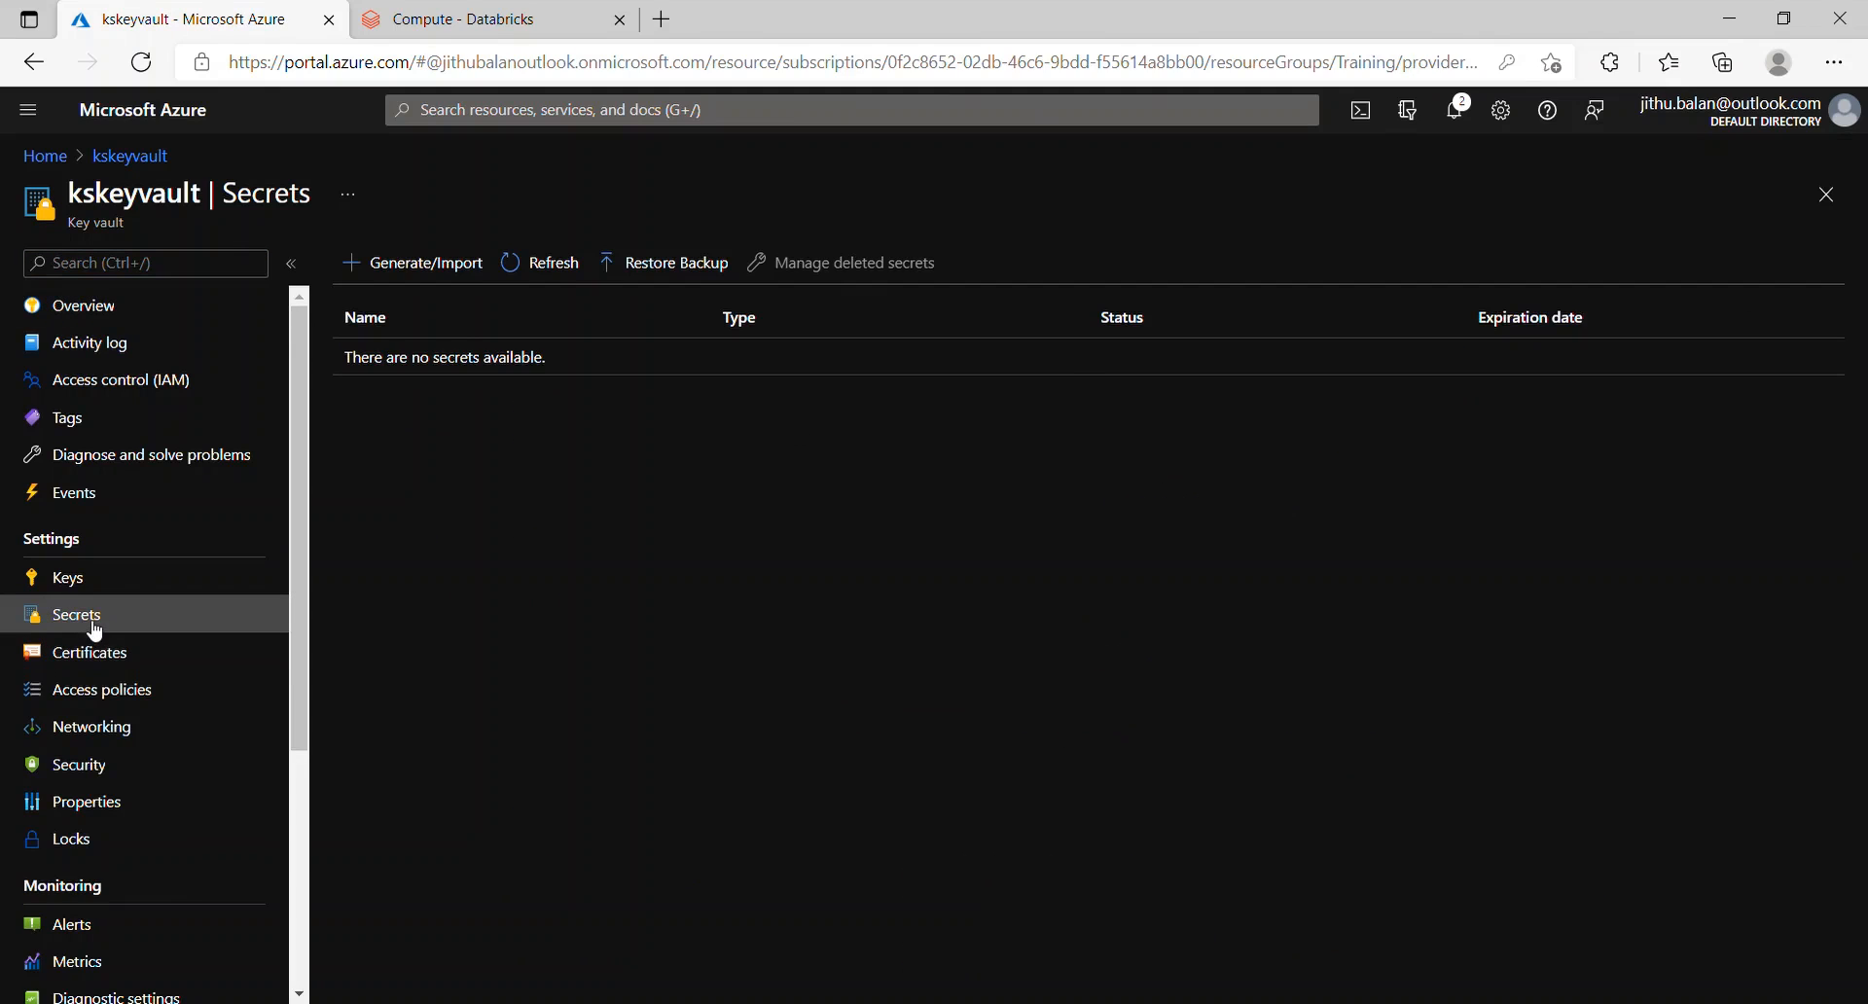
{"action": "left_click", "coordinate": [450, 276]}
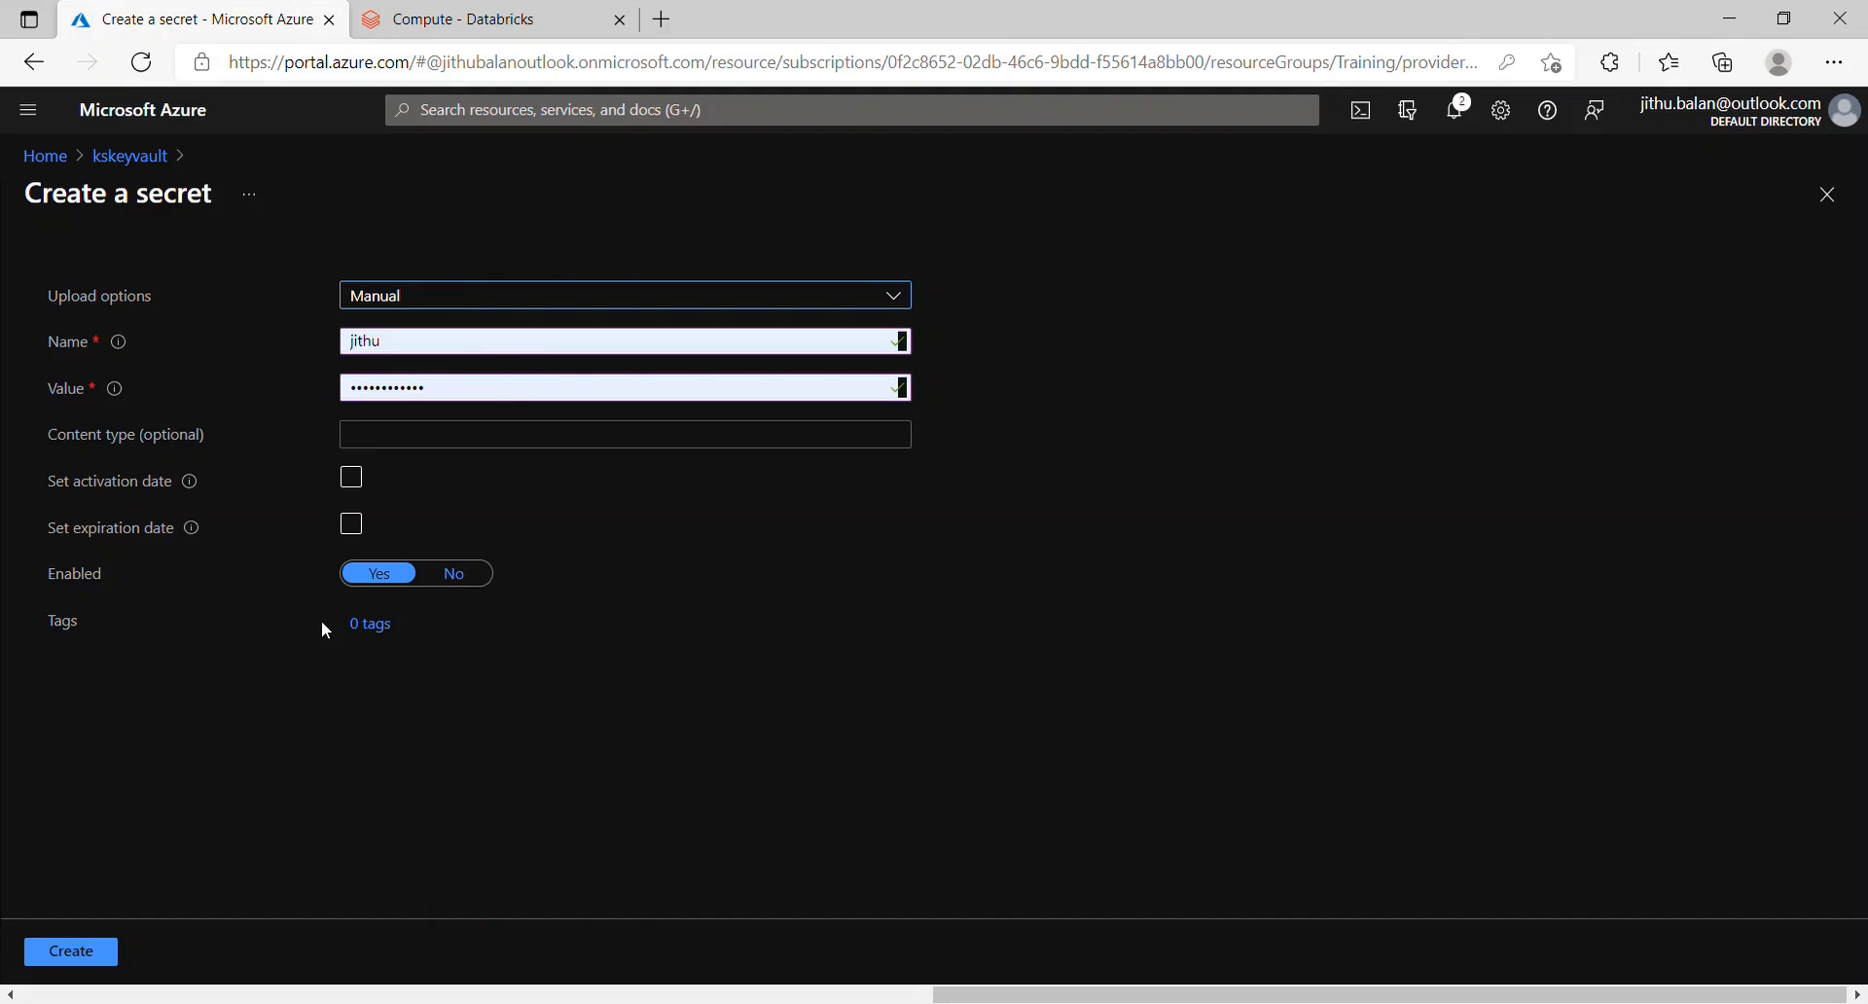
{"action": "key", "text": "shift+Tab"}
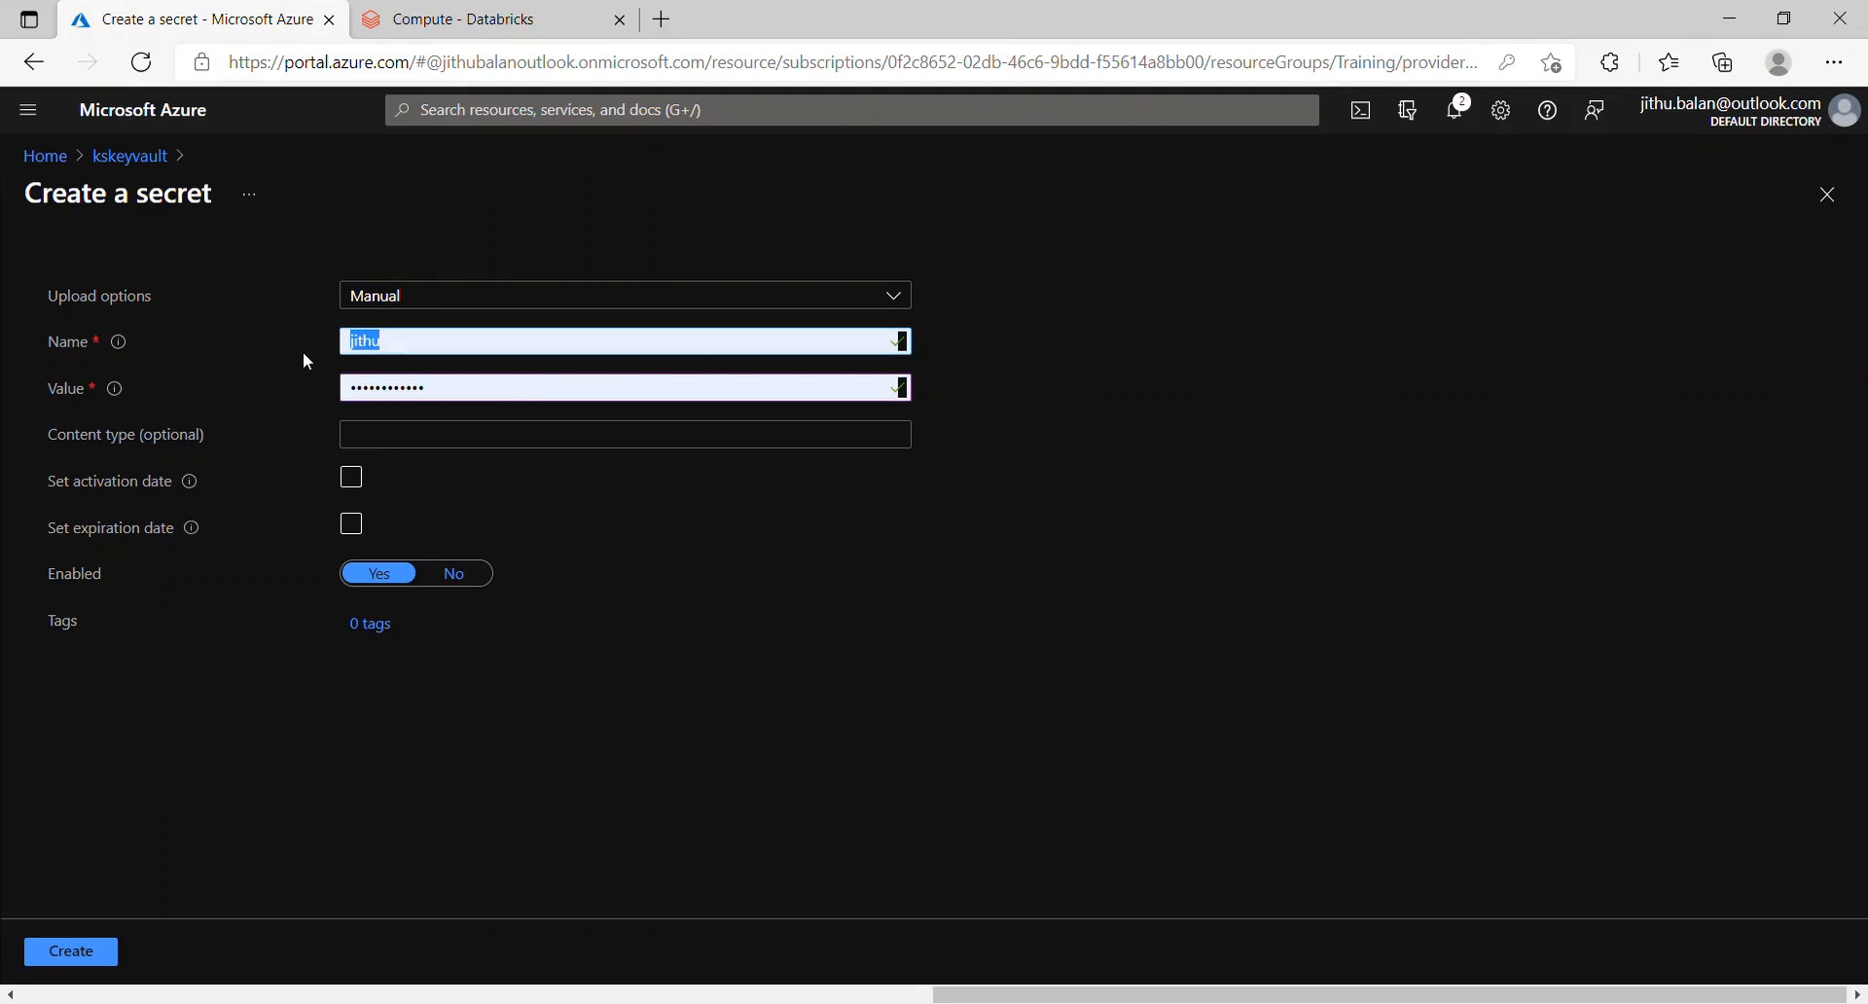
{"action": "type", "text": "adlskey"}
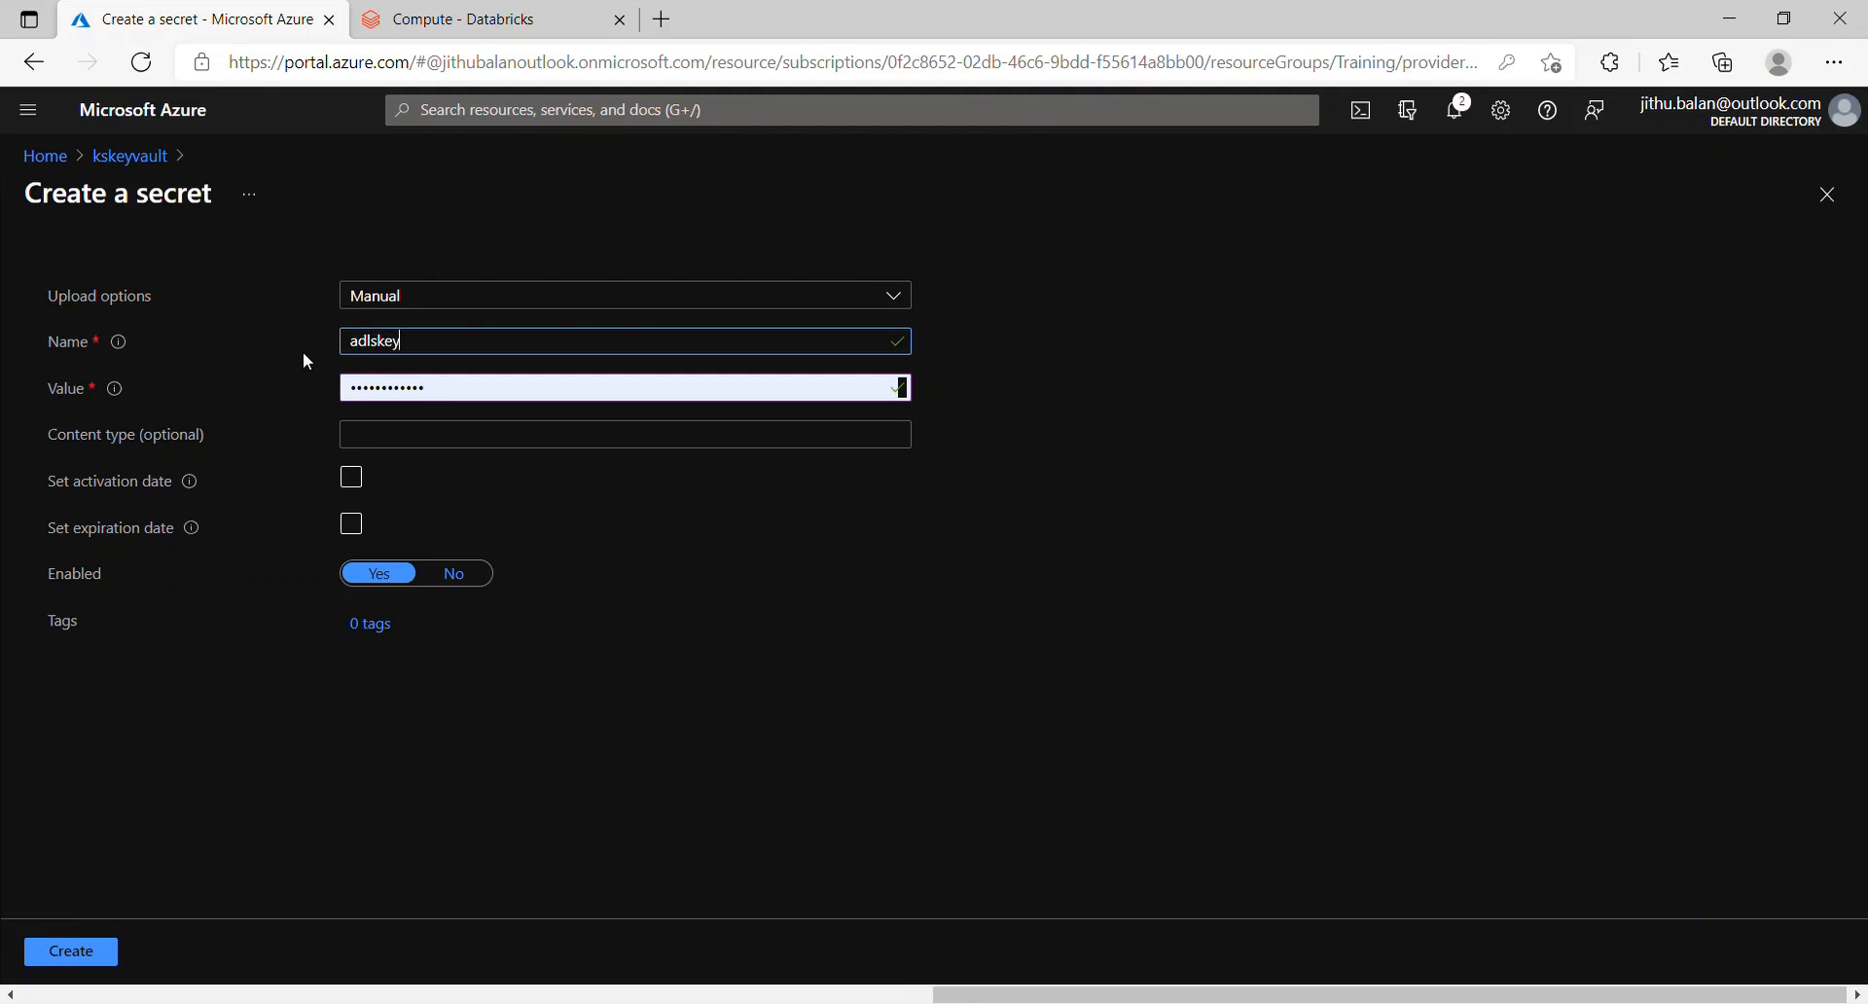
{"action": "key", "text": "Tab"}
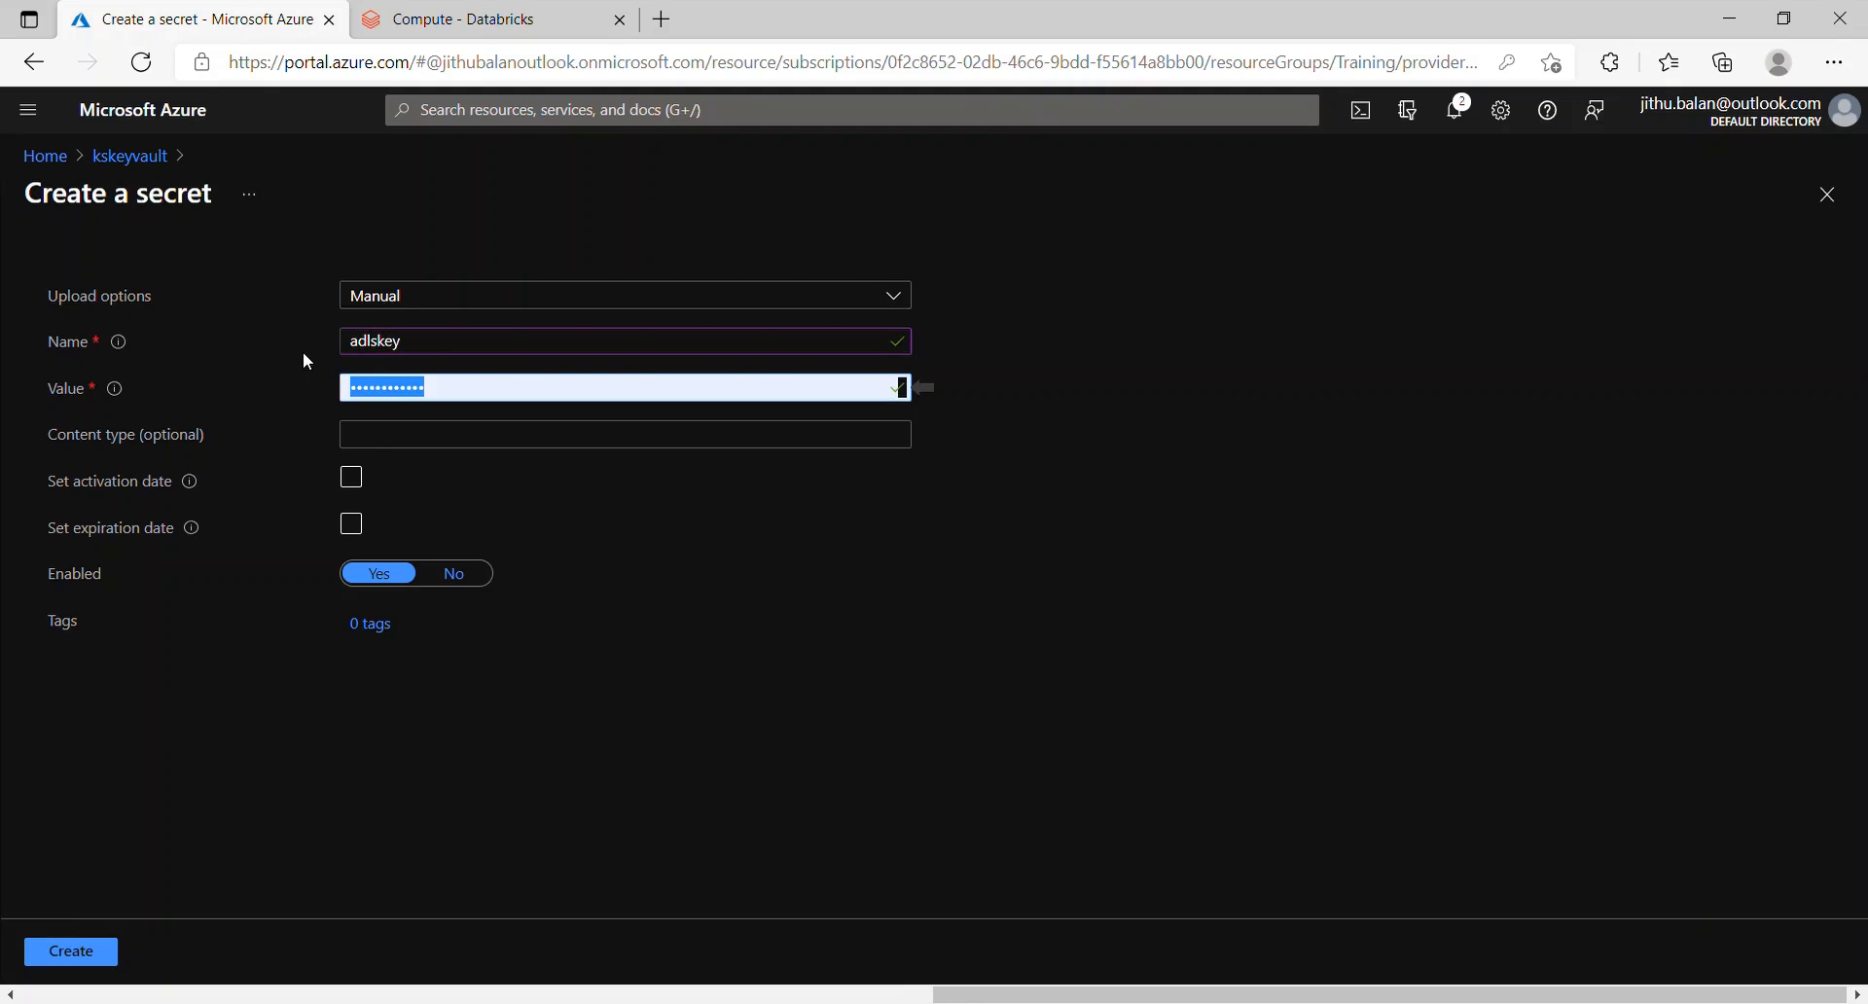
{"action": "key", "text": "ctrl+v"}
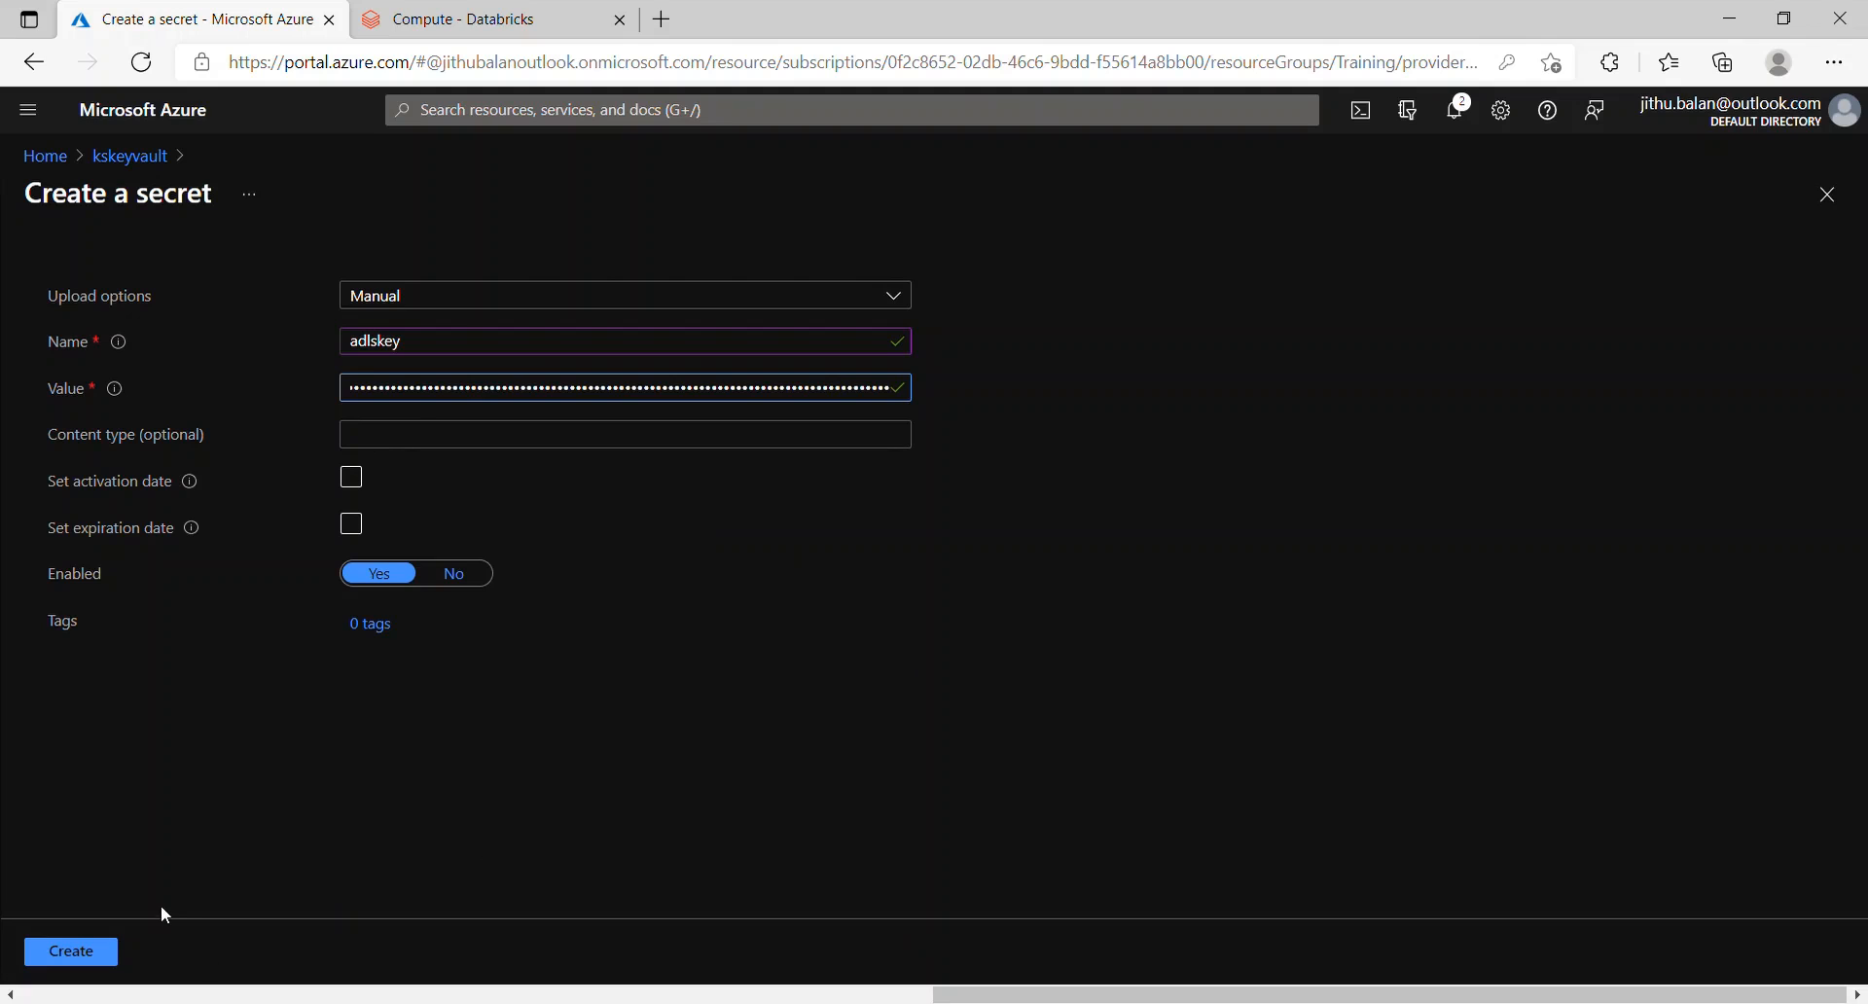
{"action": "left_click", "coordinate": [109, 951]}
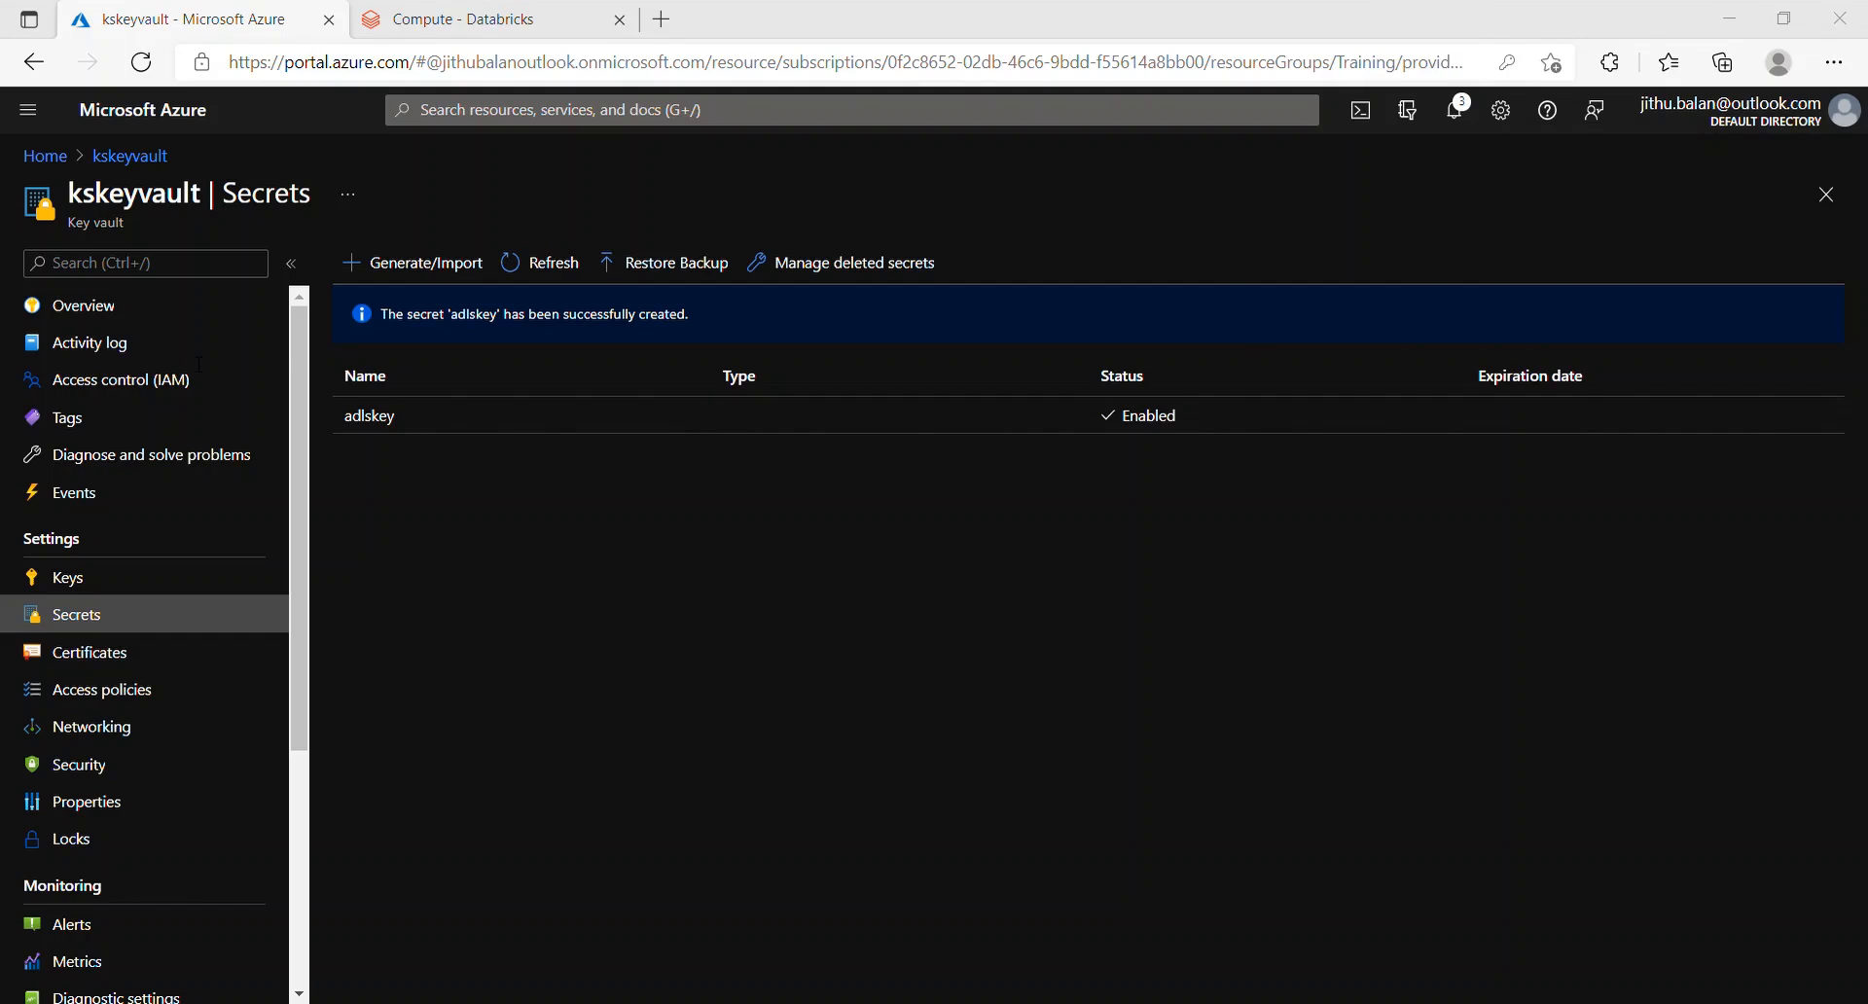
Step: Switch over to the Databricks browser window
{"action": "key", "text": "alt+Tab"}
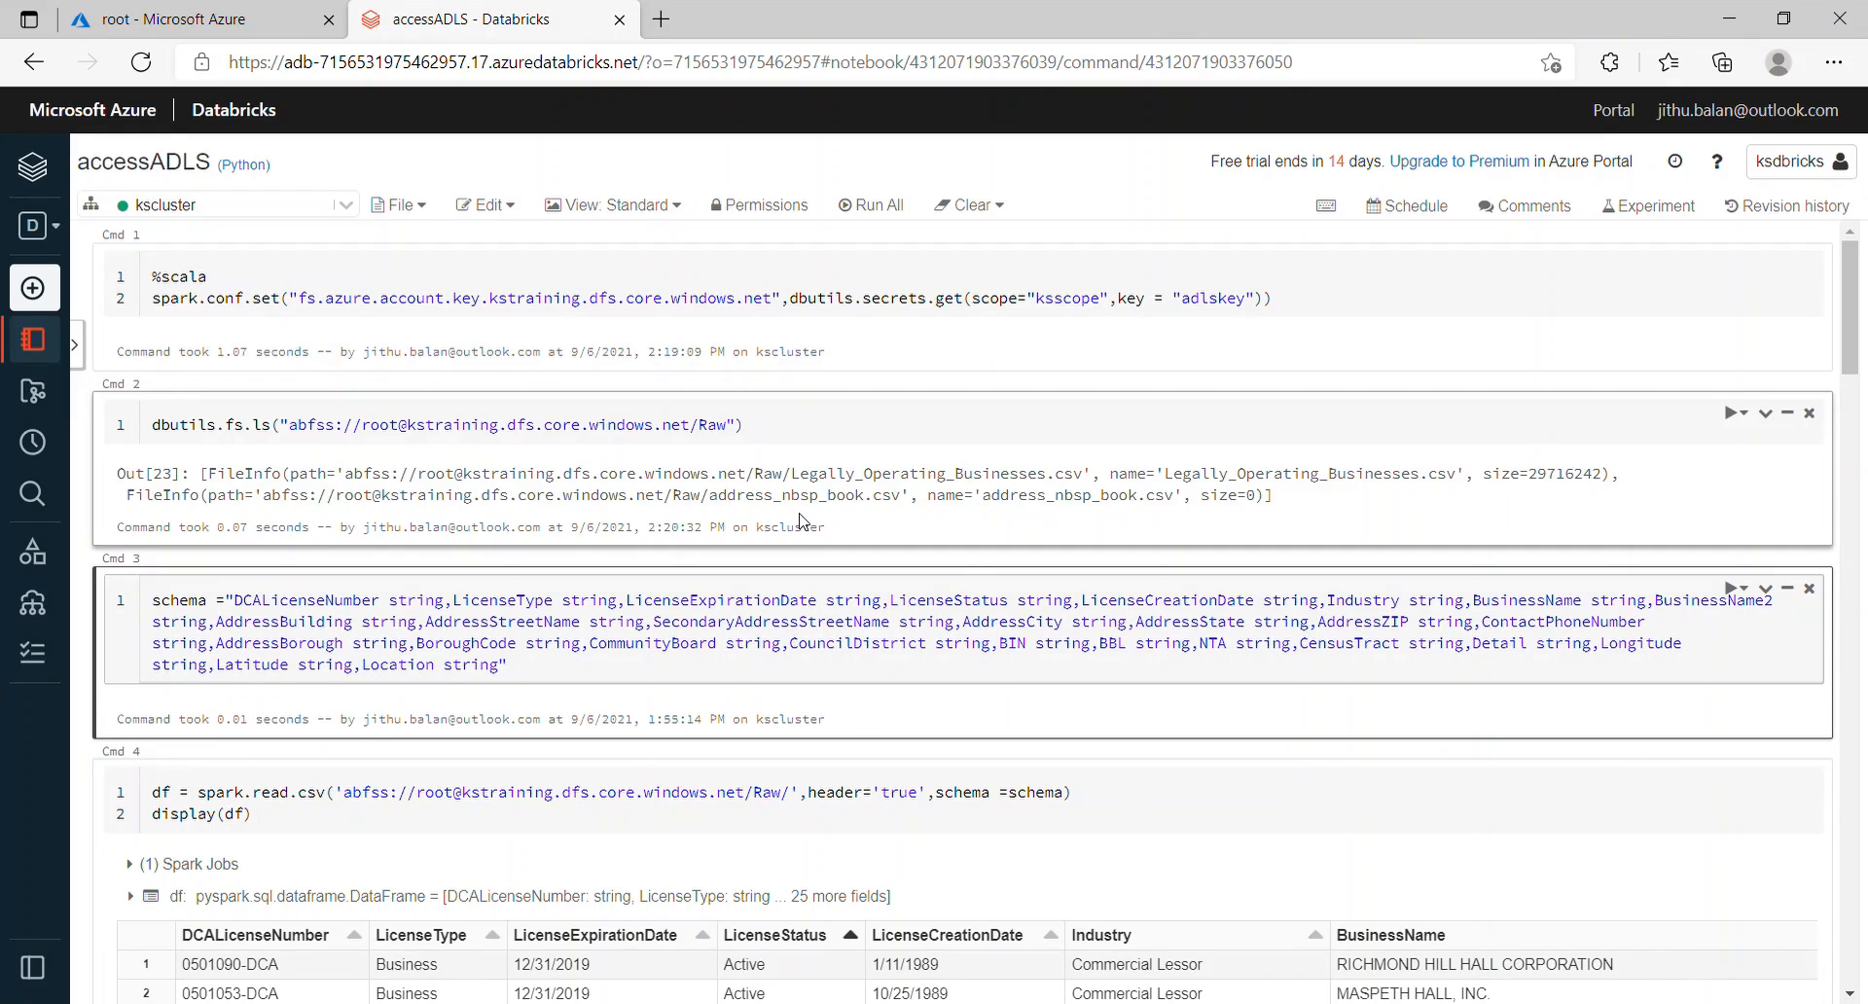
{"action": "left_click_drag", "start_coordinate": [152, 278], "coordinate": [1286, 331]}
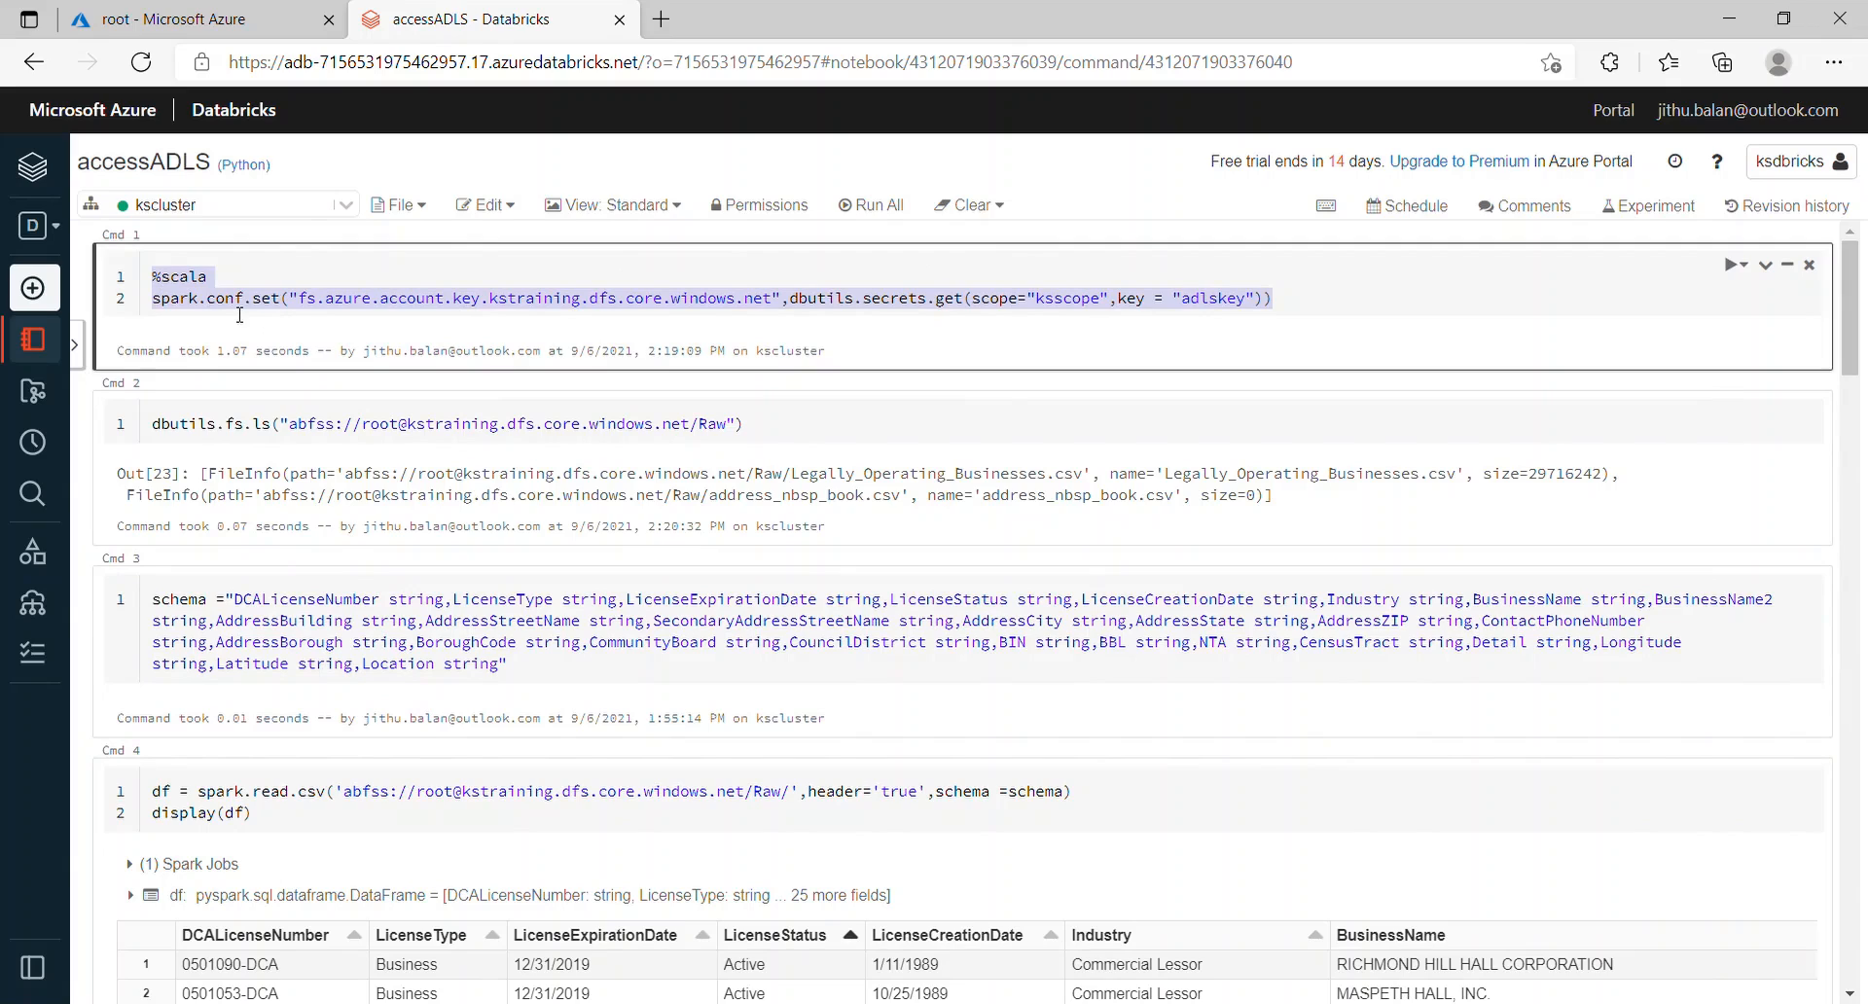
{"action": "double_click", "coordinate": [536, 301]}
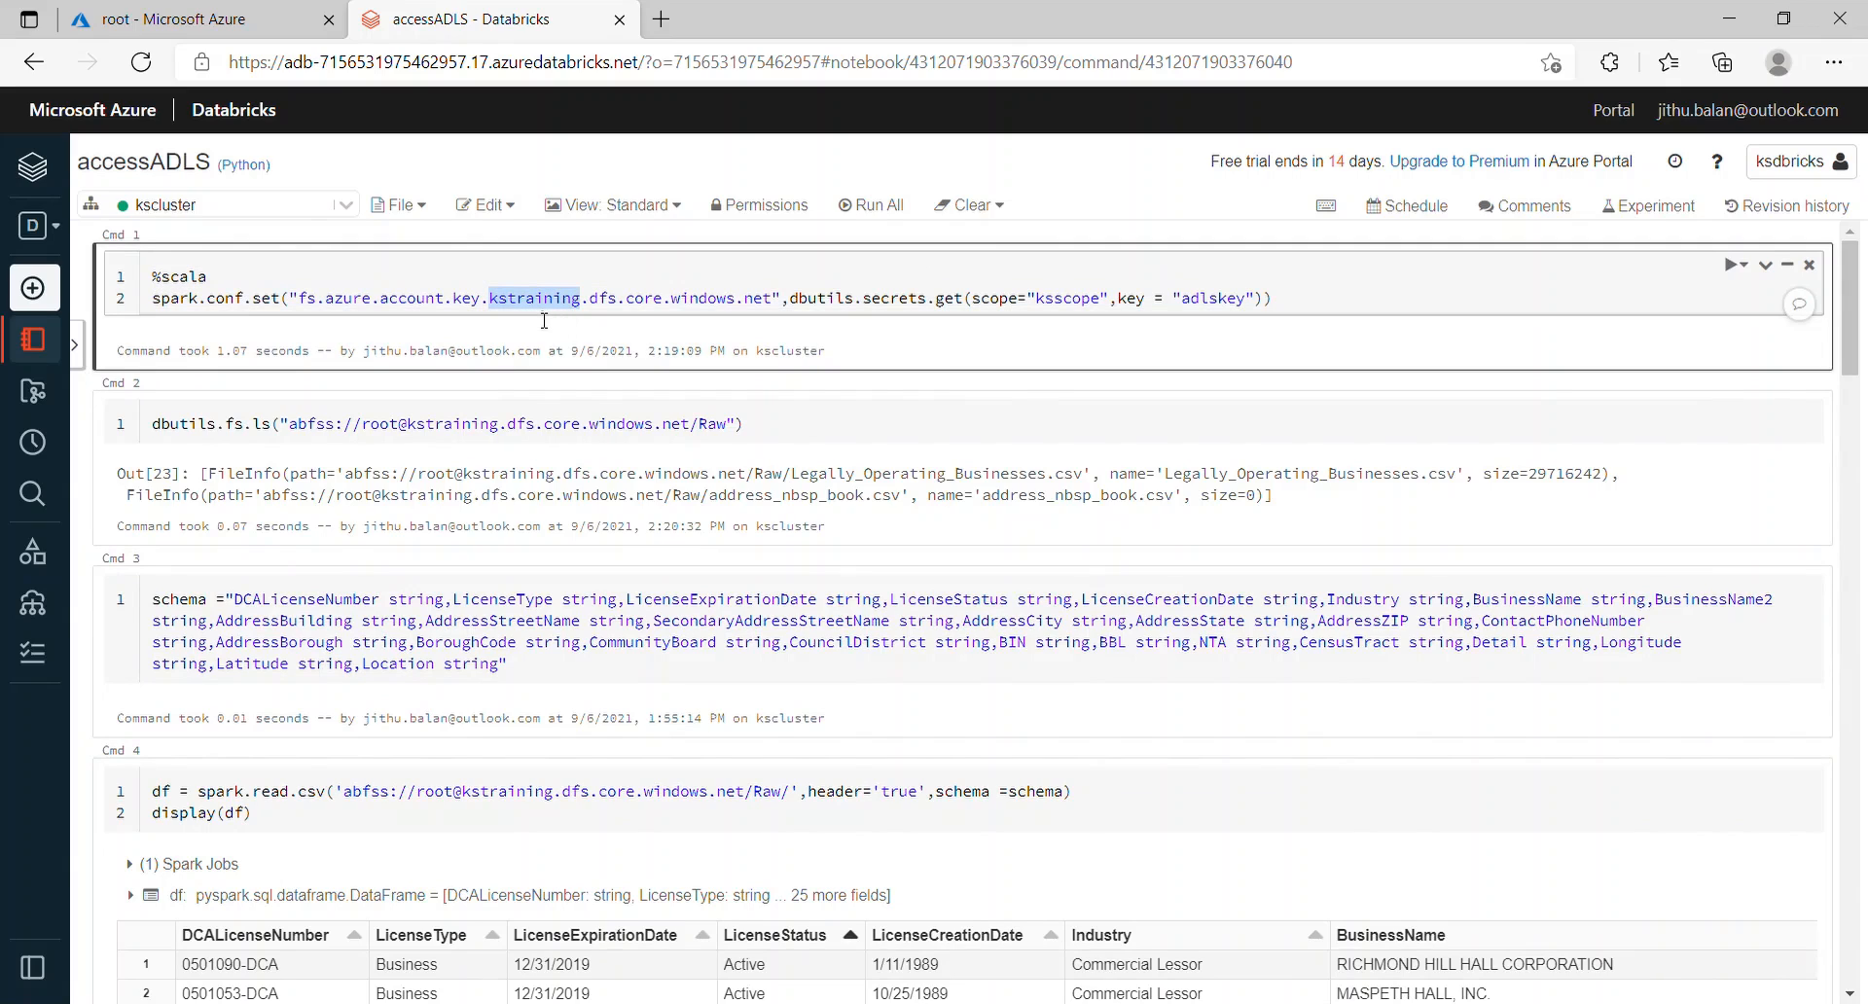
{"action": "double_click", "coordinate": [1067, 301]}
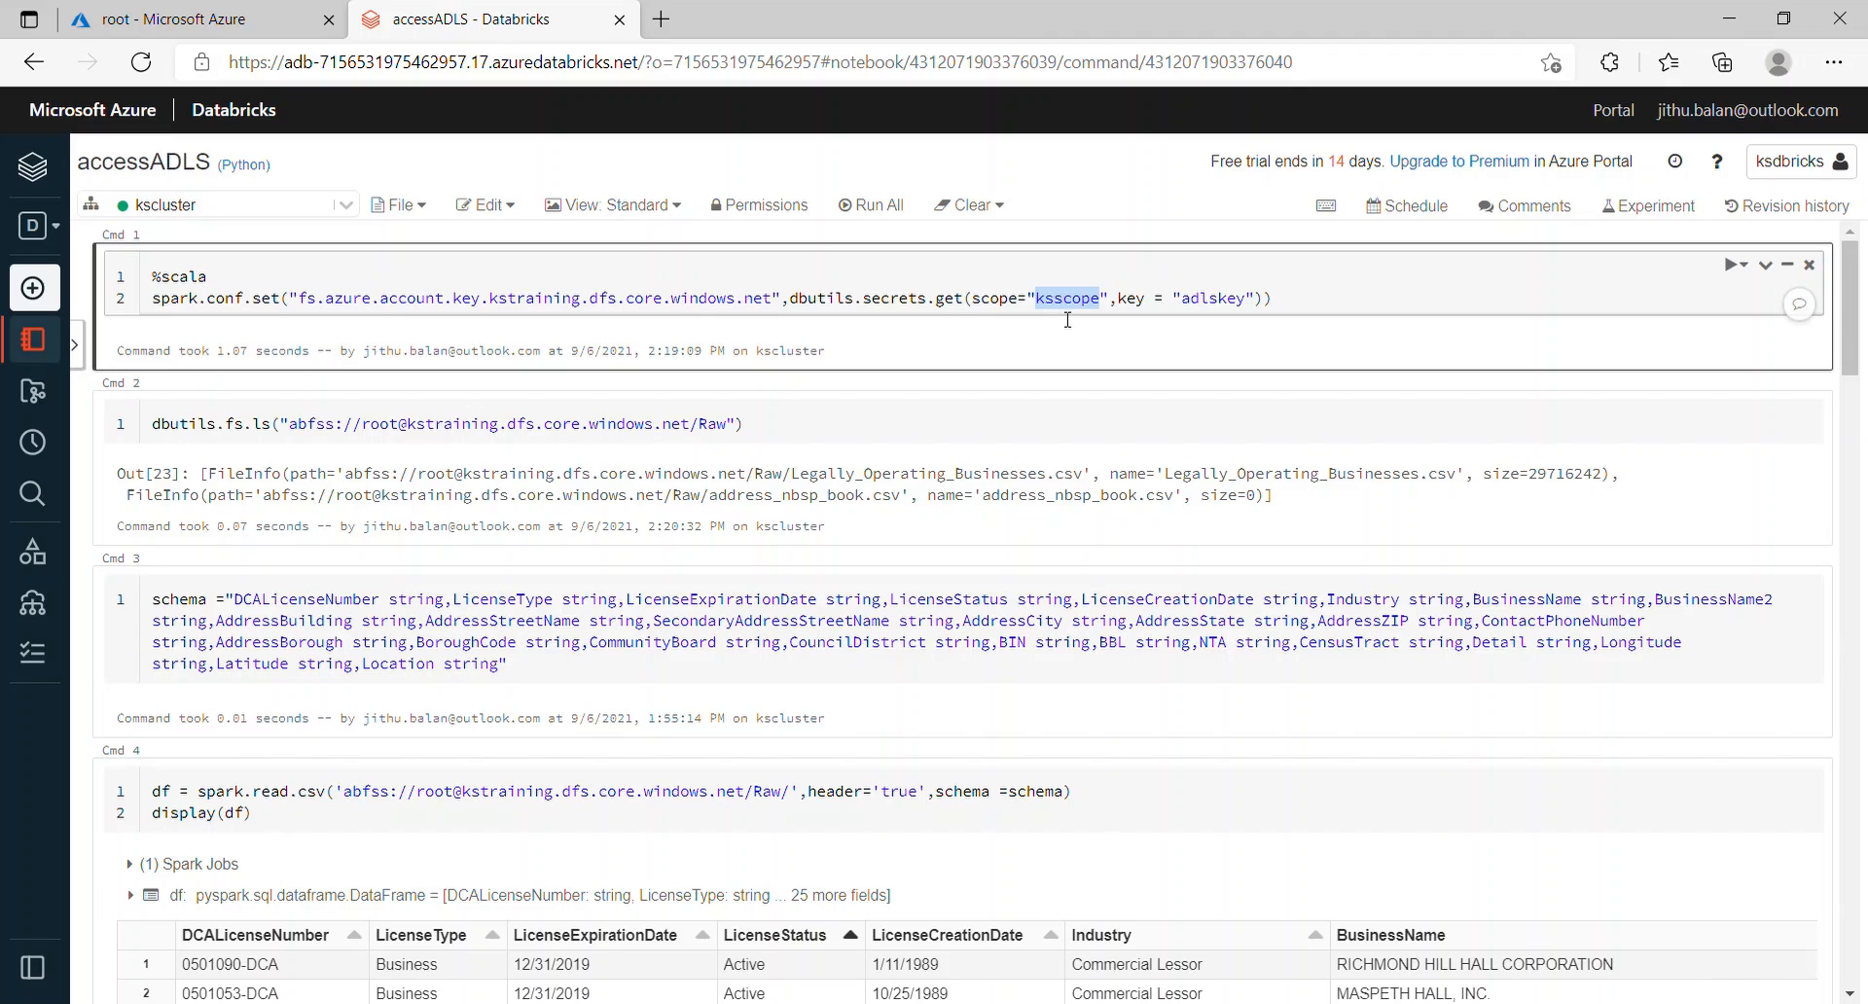
{"action": "left_click", "coordinate": [1209, 309]}
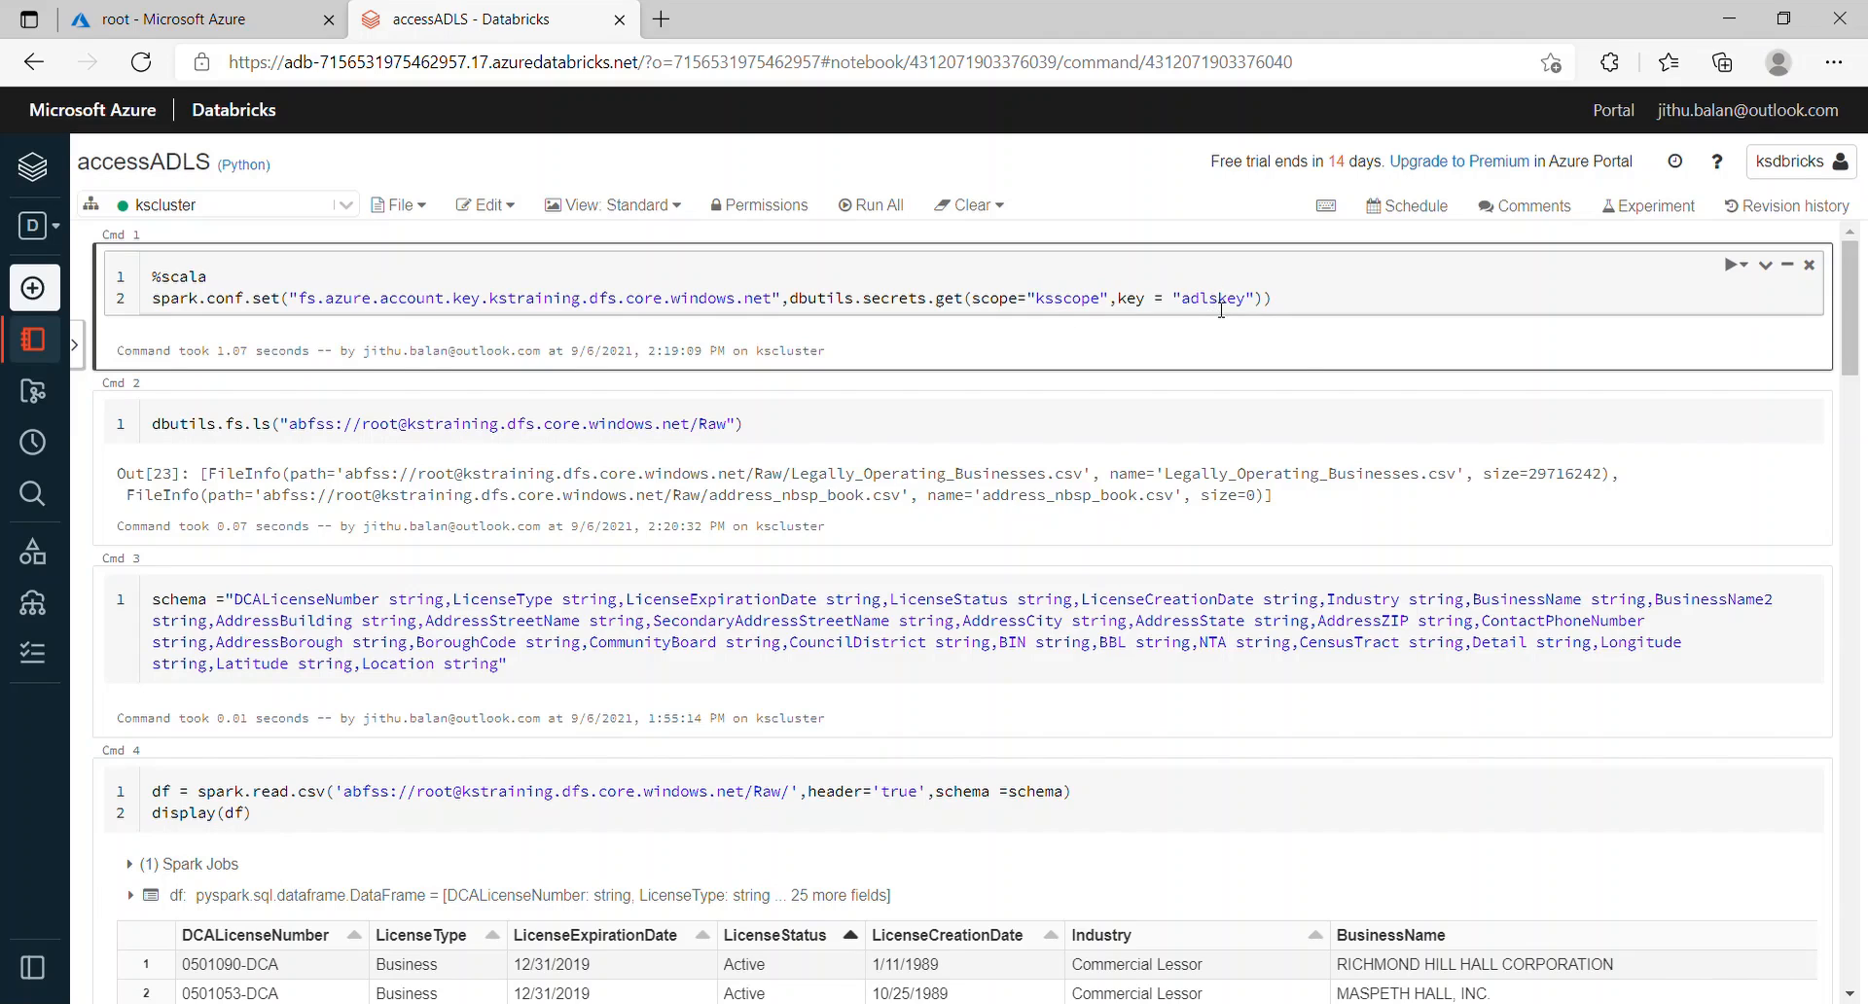
{"action": "left_click_drag", "start_coordinate": [1027, 298], "coordinate": [1248, 298]}
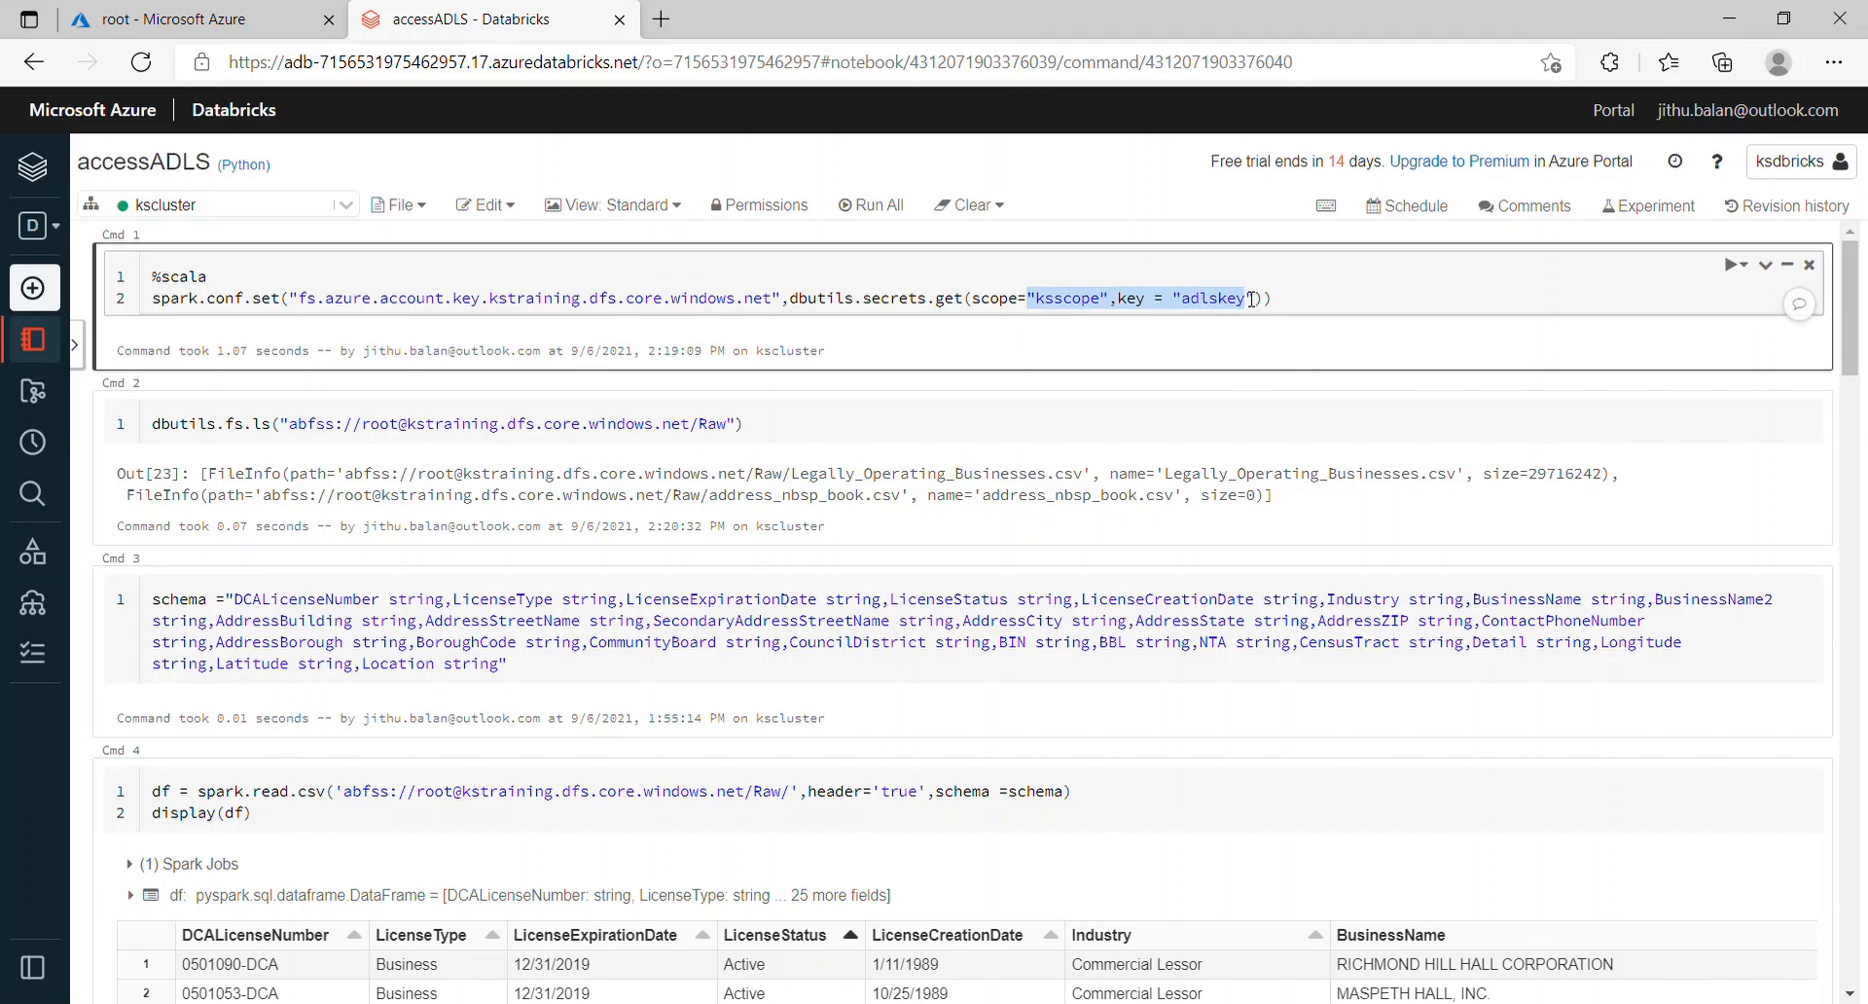
{"action": "left_click", "coordinate": [1031, 319]}
{"action": "left_click", "coordinate": [1203, 310]}
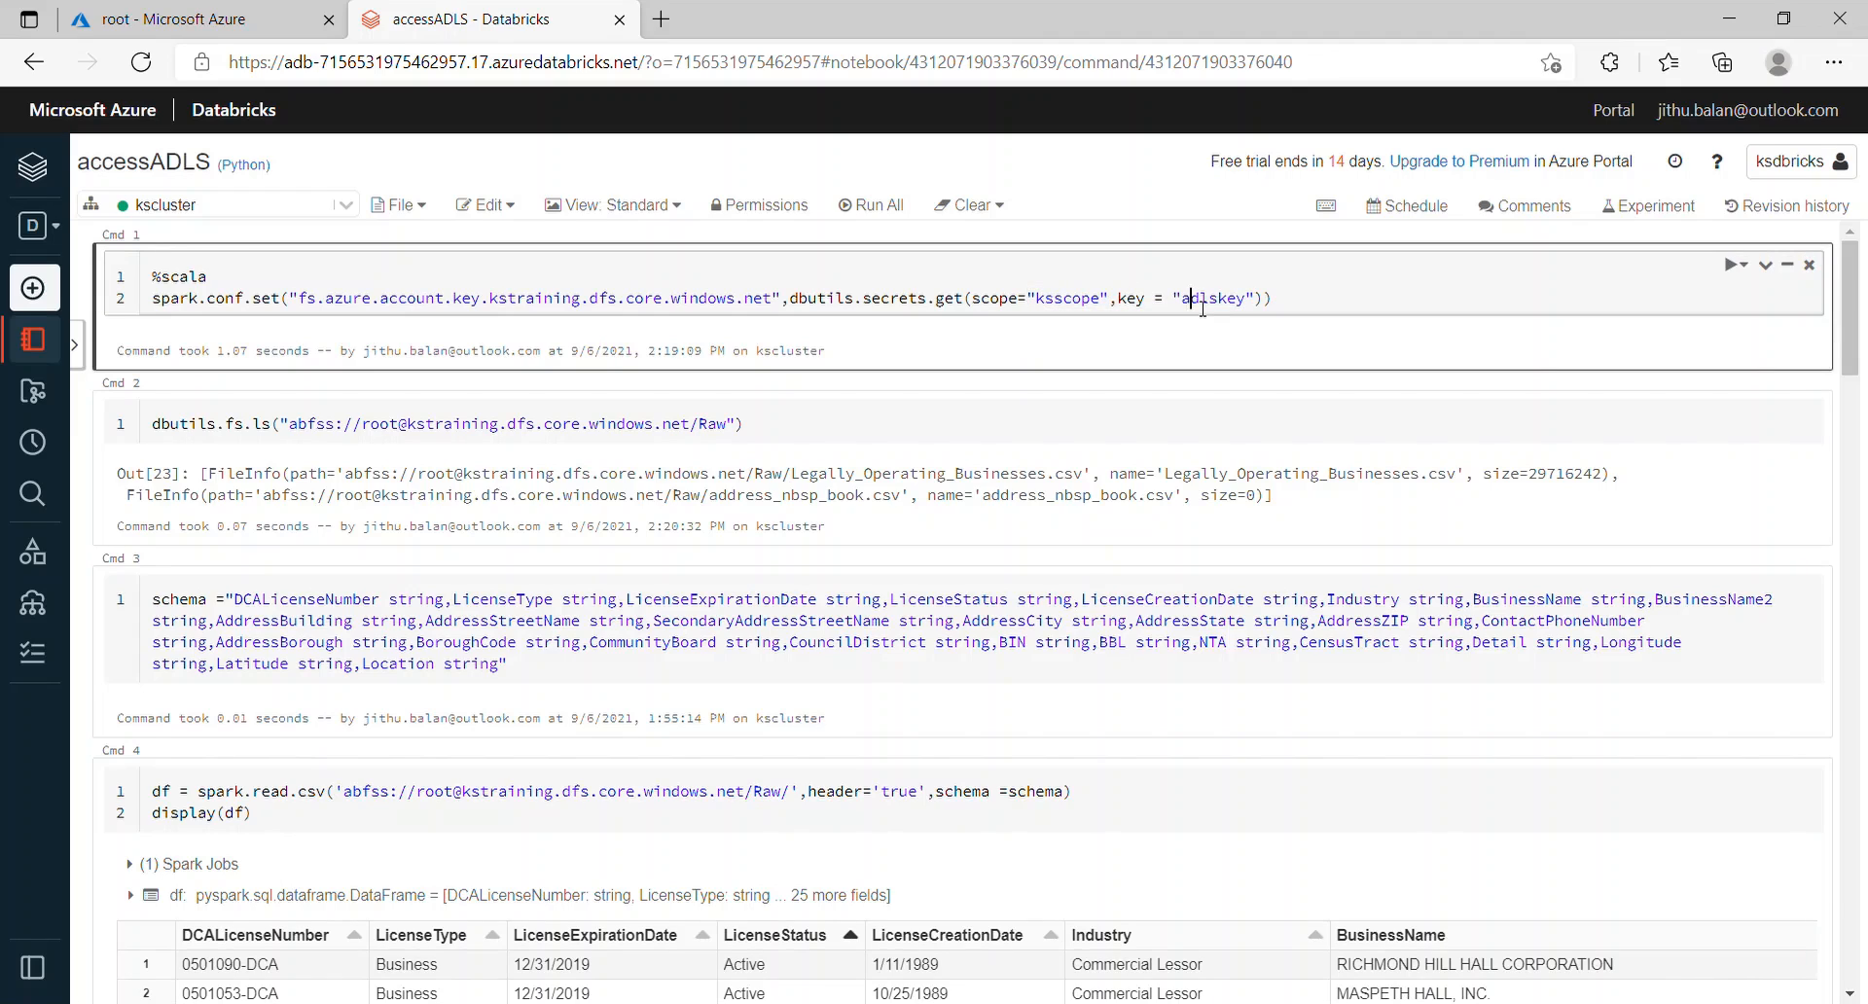
{"action": "double_click", "coordinate": [574, 302]}
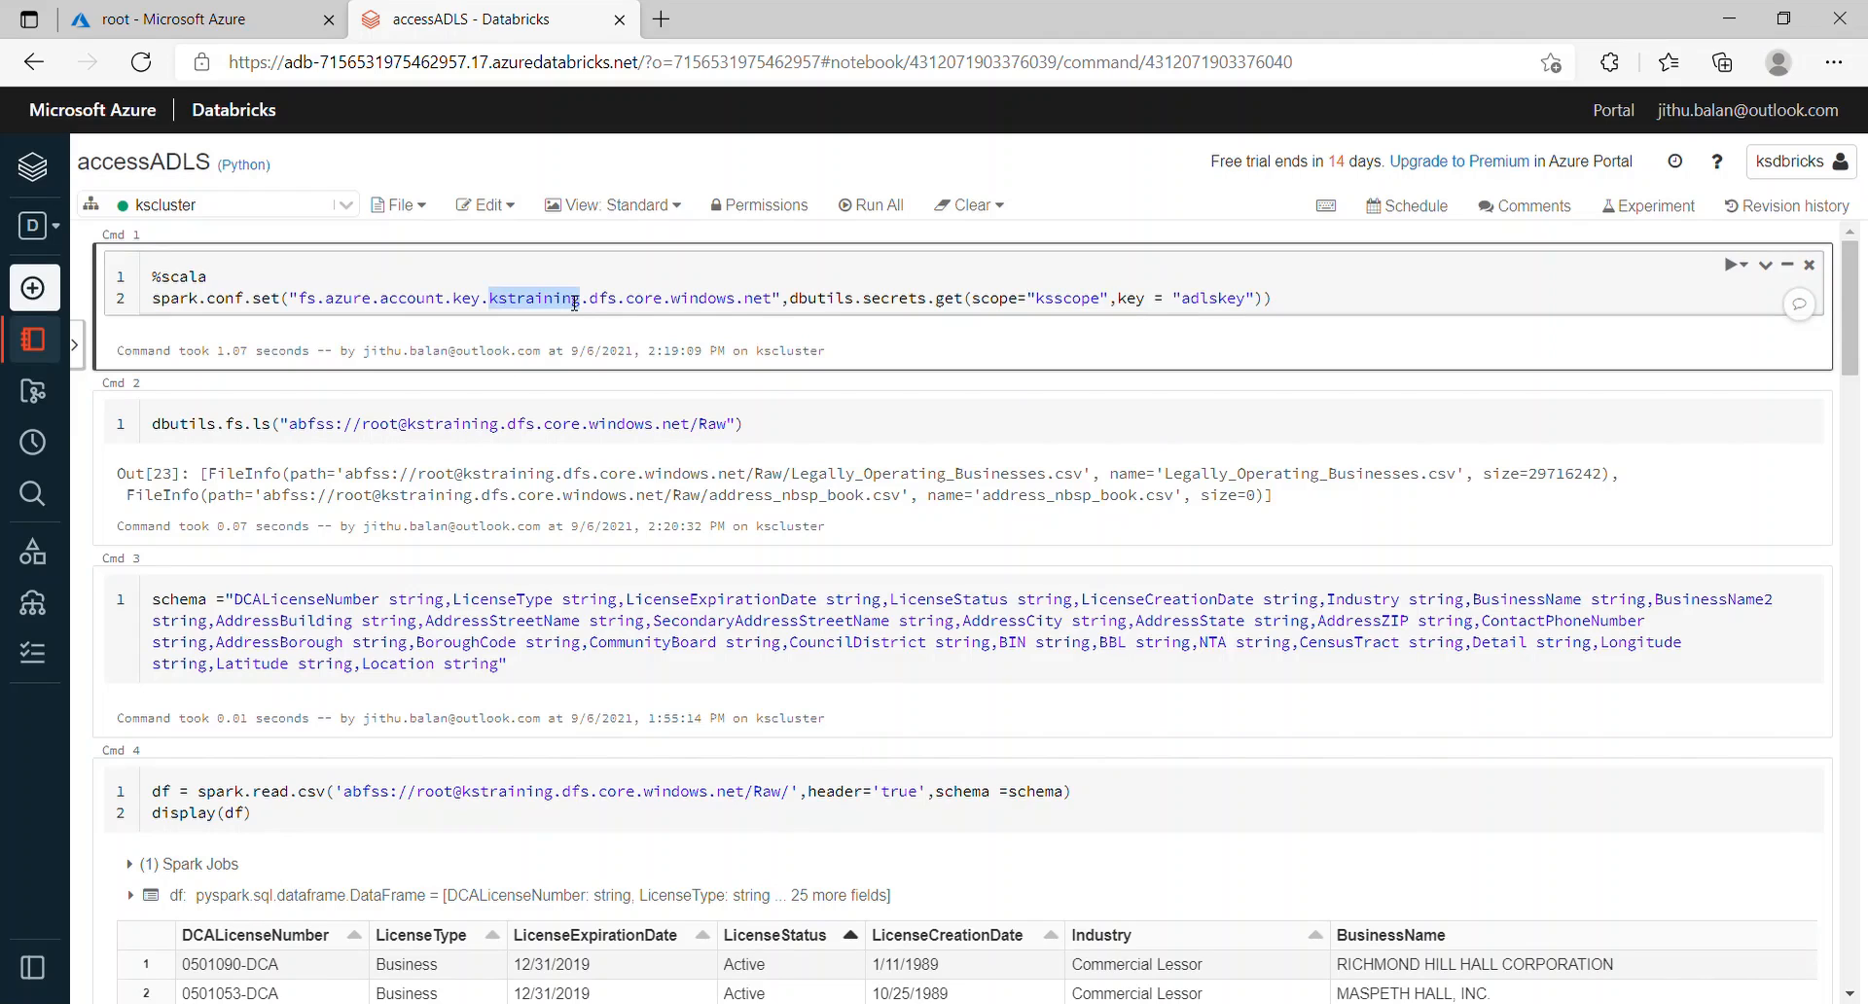
{"action": "left_click", "coordinate": [790, 440]}
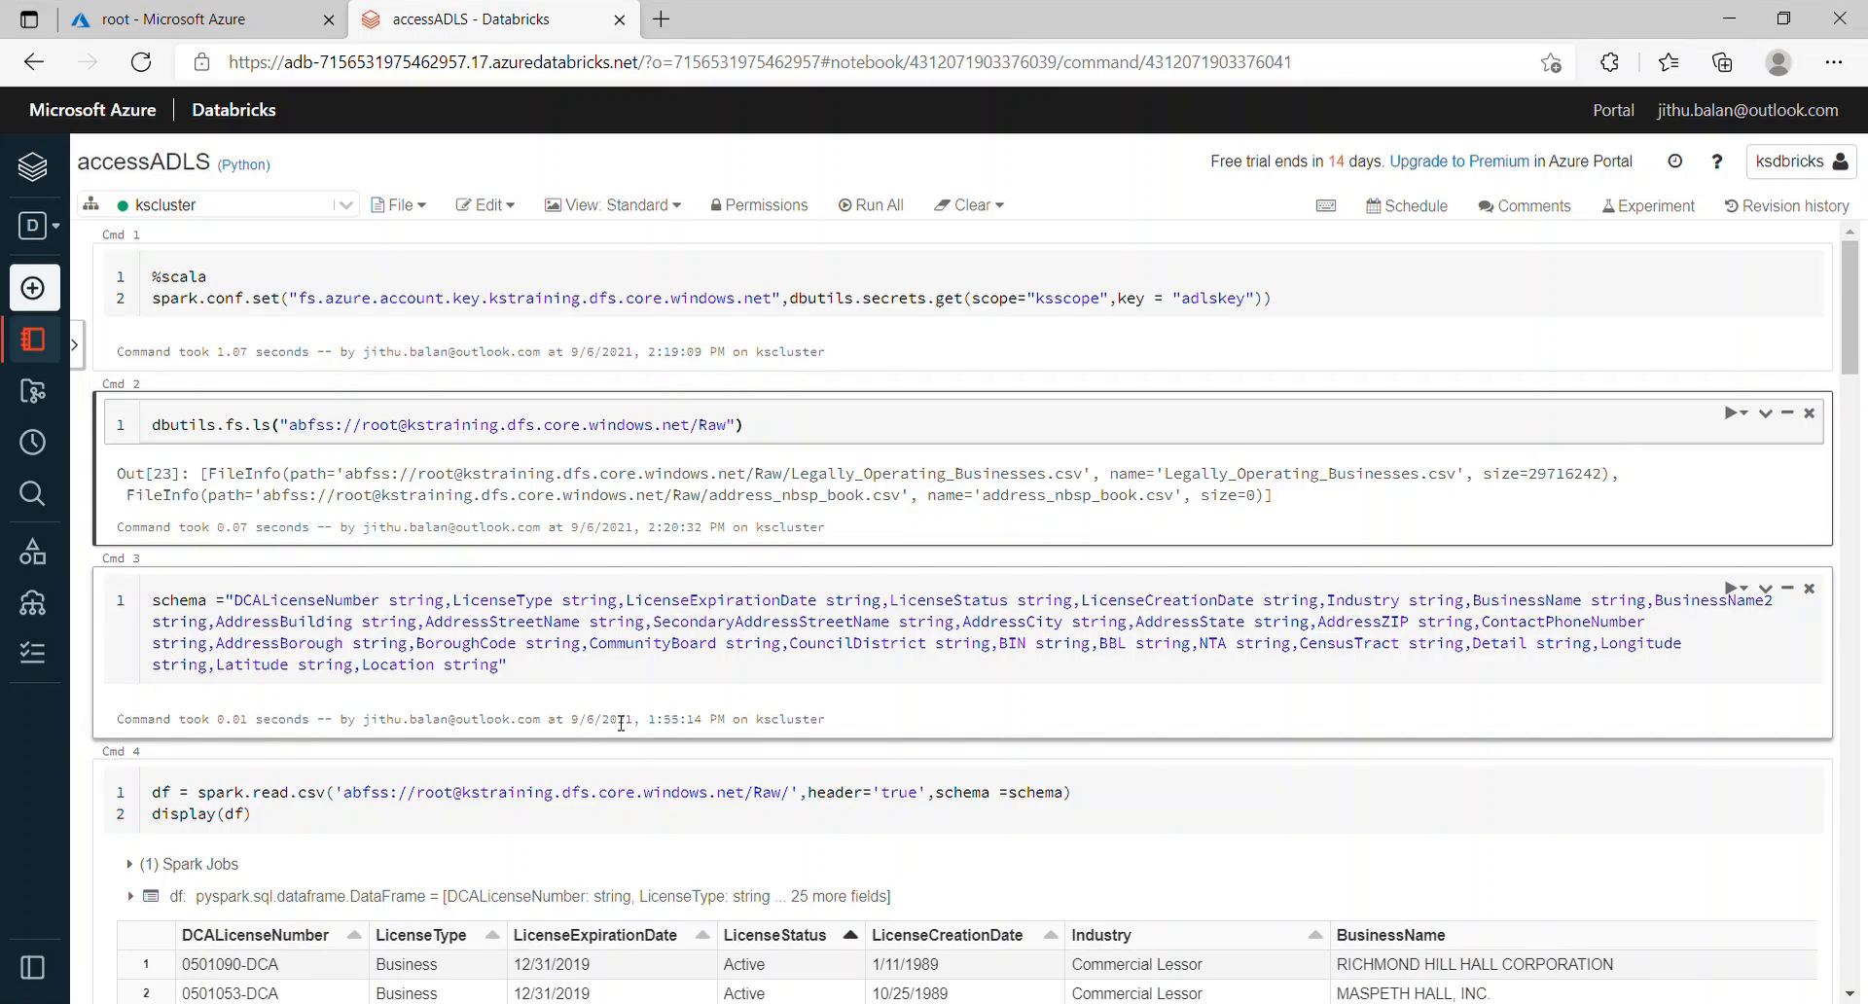
Step: Re-run the Cmd 4 cell that reads the Raw CSV files into df
{"action": "scroll", "coordinate": [620, 723], "scroll_direction": "down", "scroll_amount": 1}
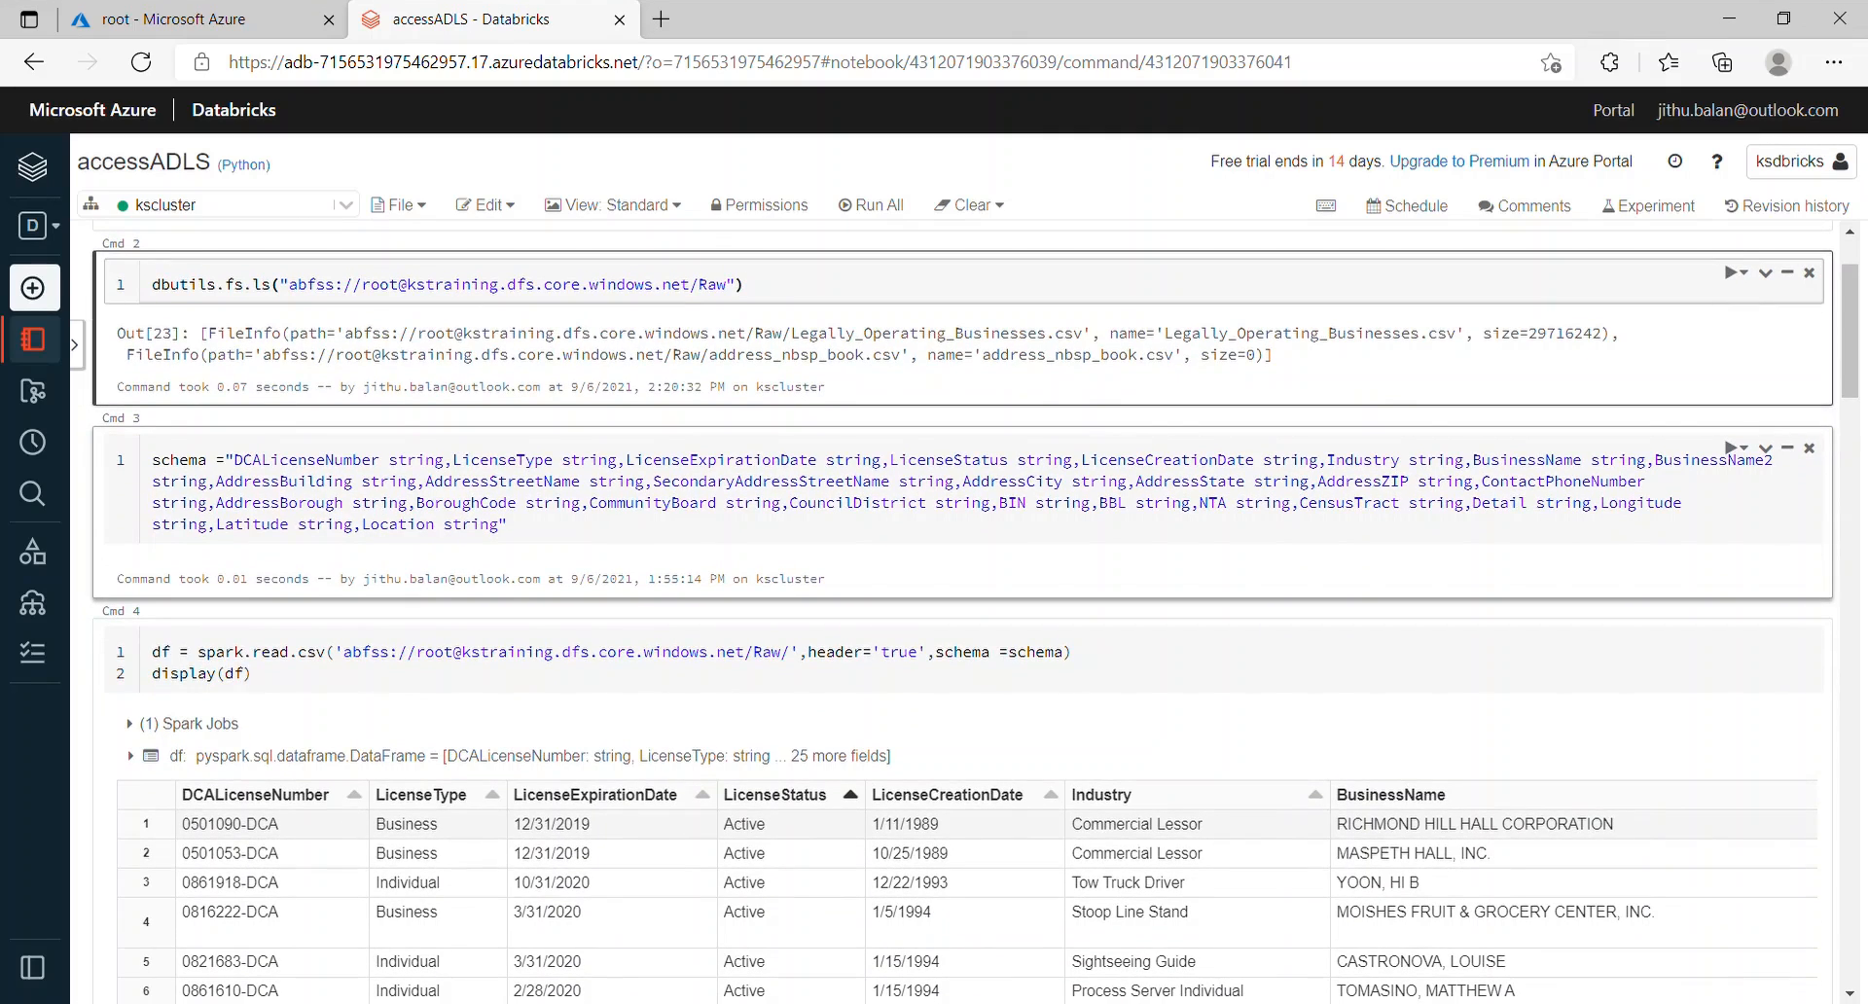
{"action": "left_click", "coordinate": [509, 525]}
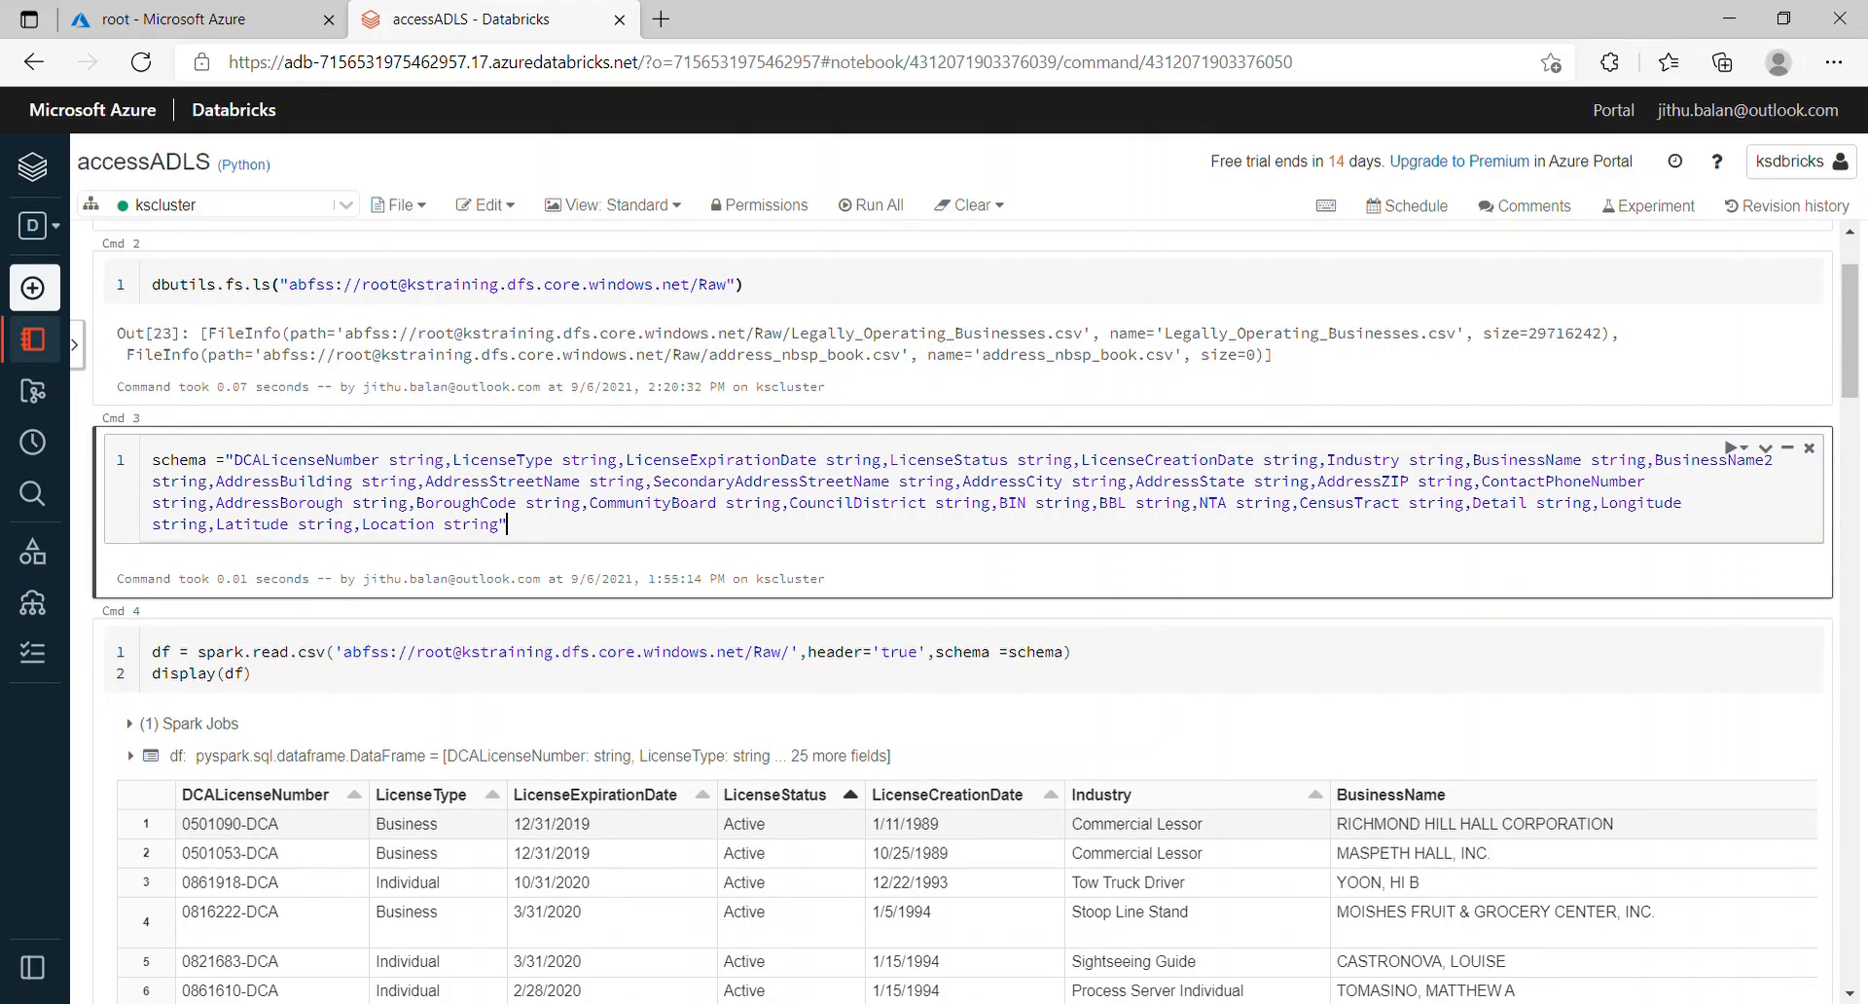
{"action": "scroll", "coordinate": [963, 613], "scroll_direction": "down", "scroll_amount": 1}
{"action": "left_click", "coordinate": [255, 569]}
{"action": "key", "text": "shift+Return"}
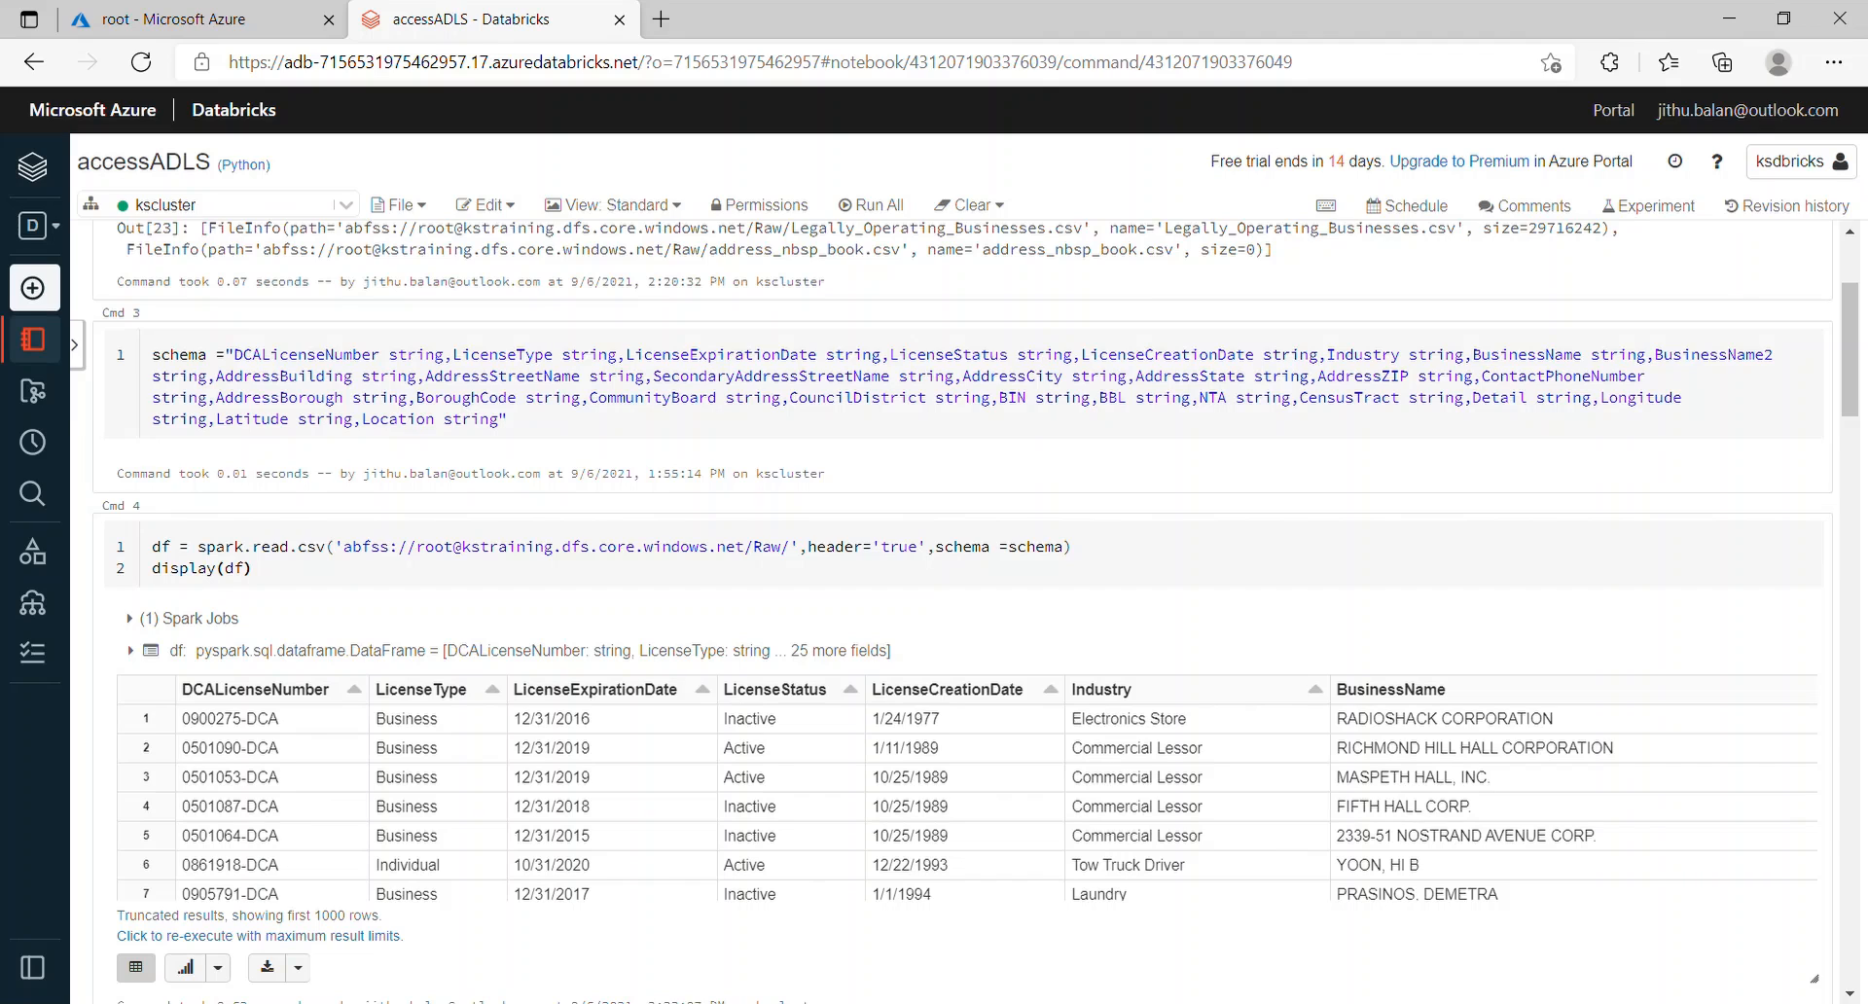
Step: Re-run the Cmd 5 groupBy of df by LicenseType and LicenseStatus, giving four count rows
{"action": "scroll", "coordinate": [681, 764], "scroll_direction": "down", "scroll_amount": 3}
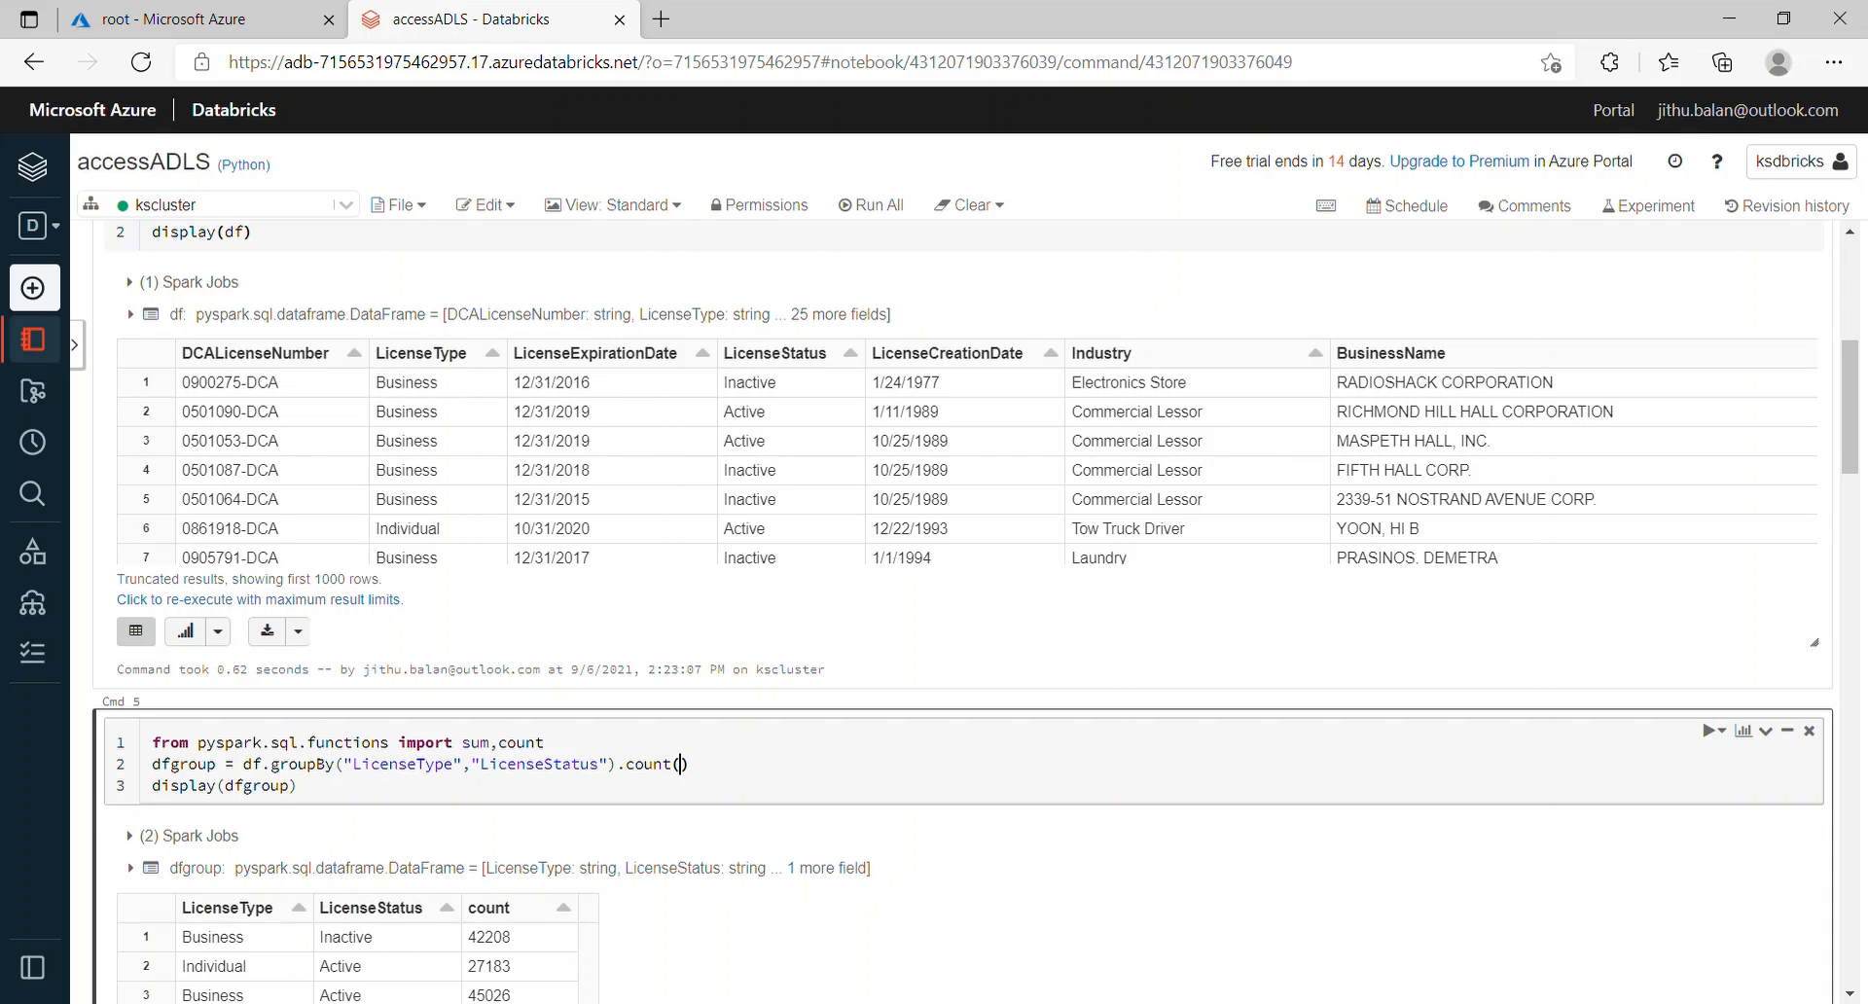
{"action": "key", "text": "shift+Return"}
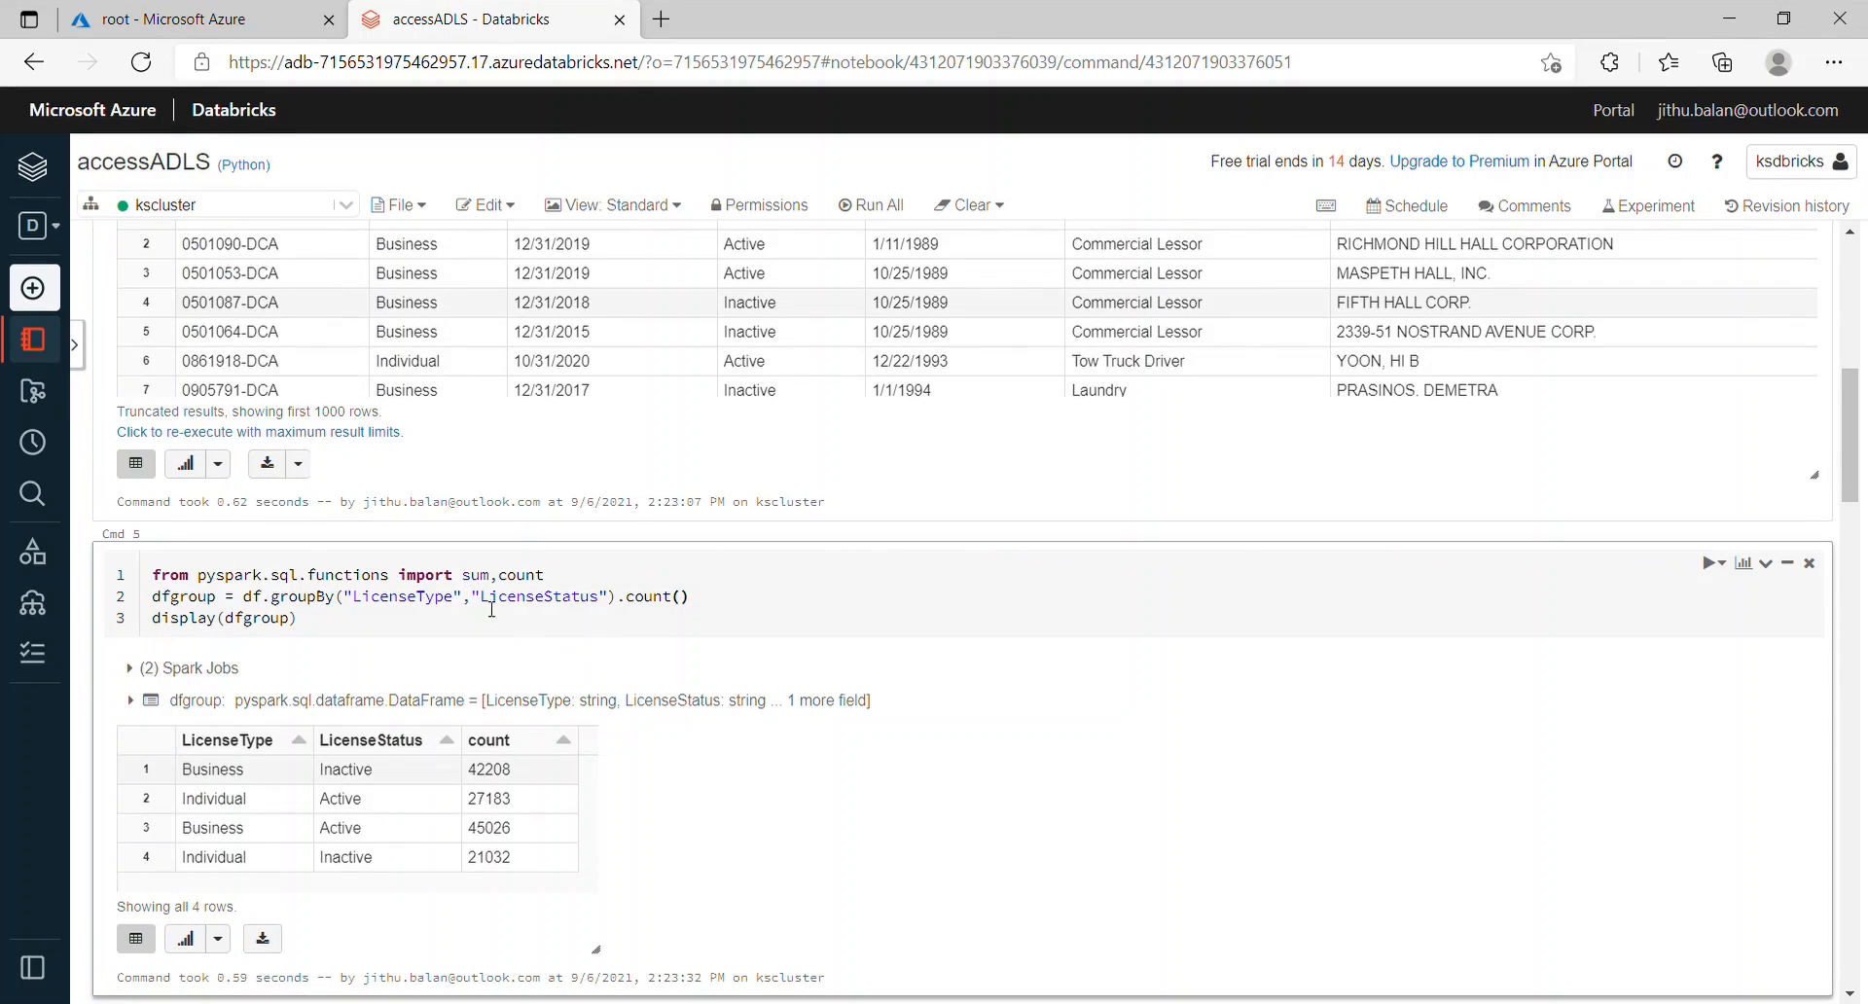
{"action": "left_click", "coordinate": [516, 575]}
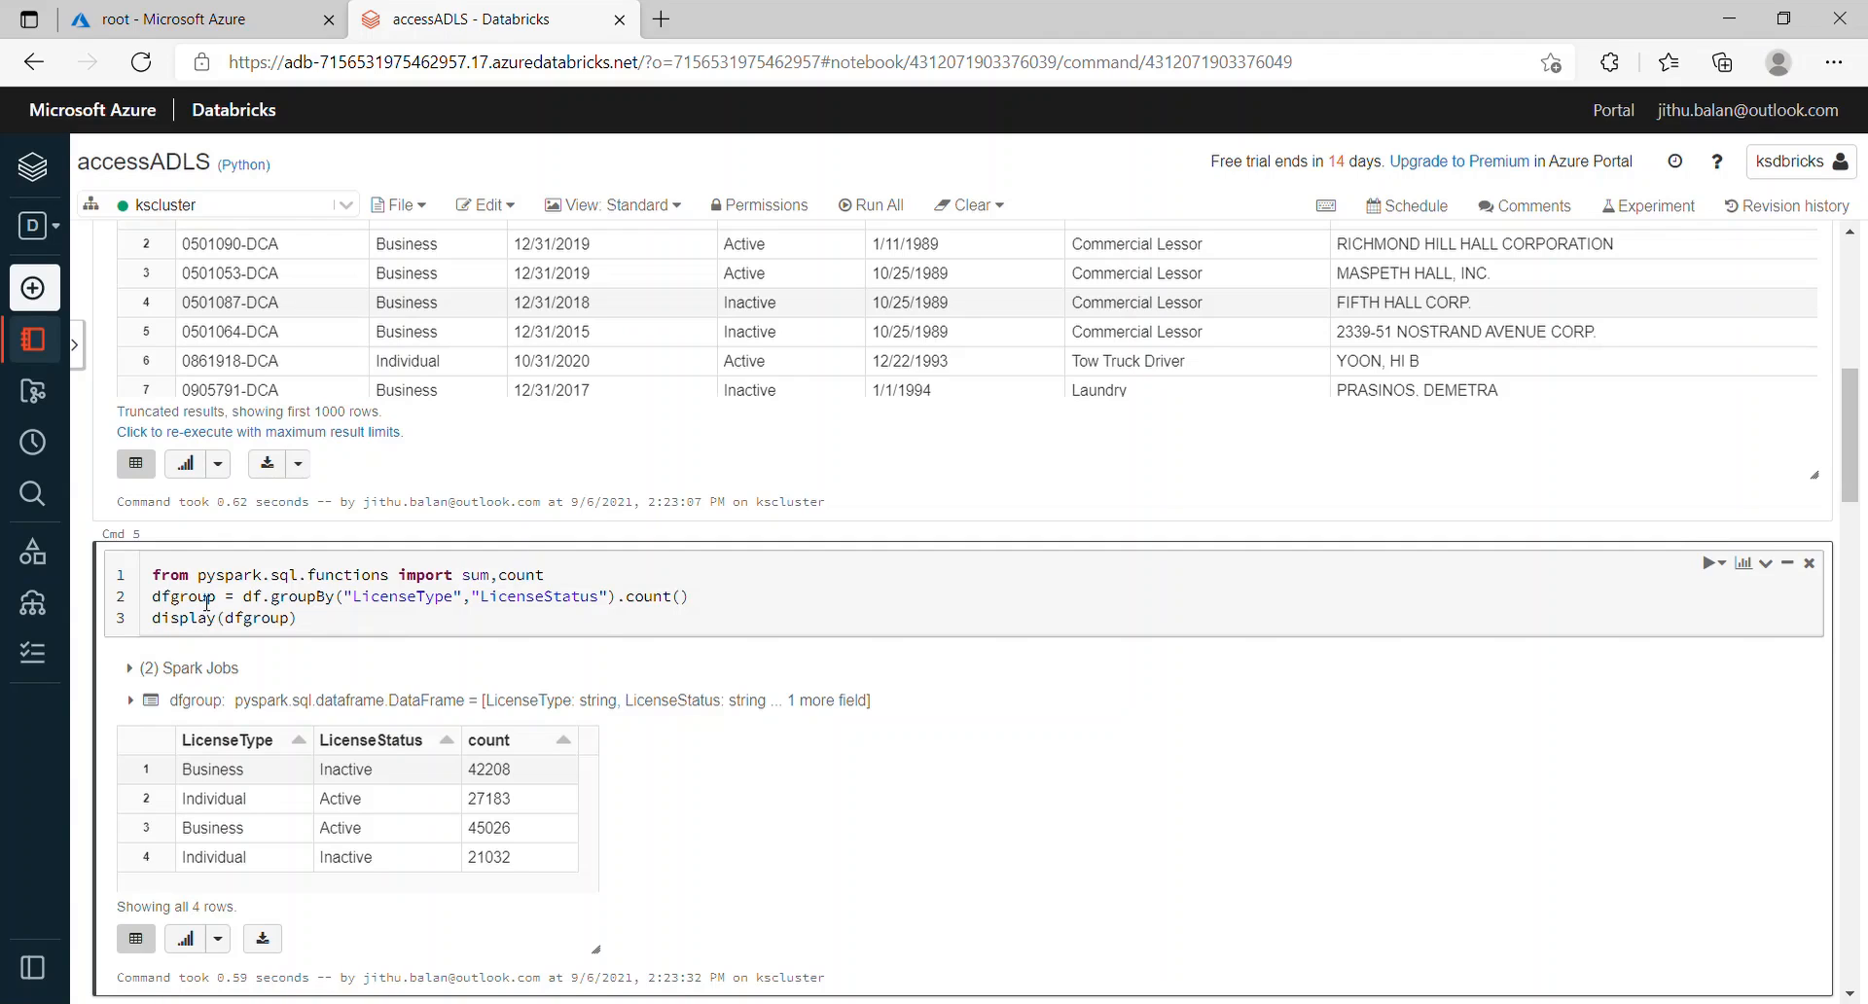
{"action": "double_click", "coordinate": [255, 597]}
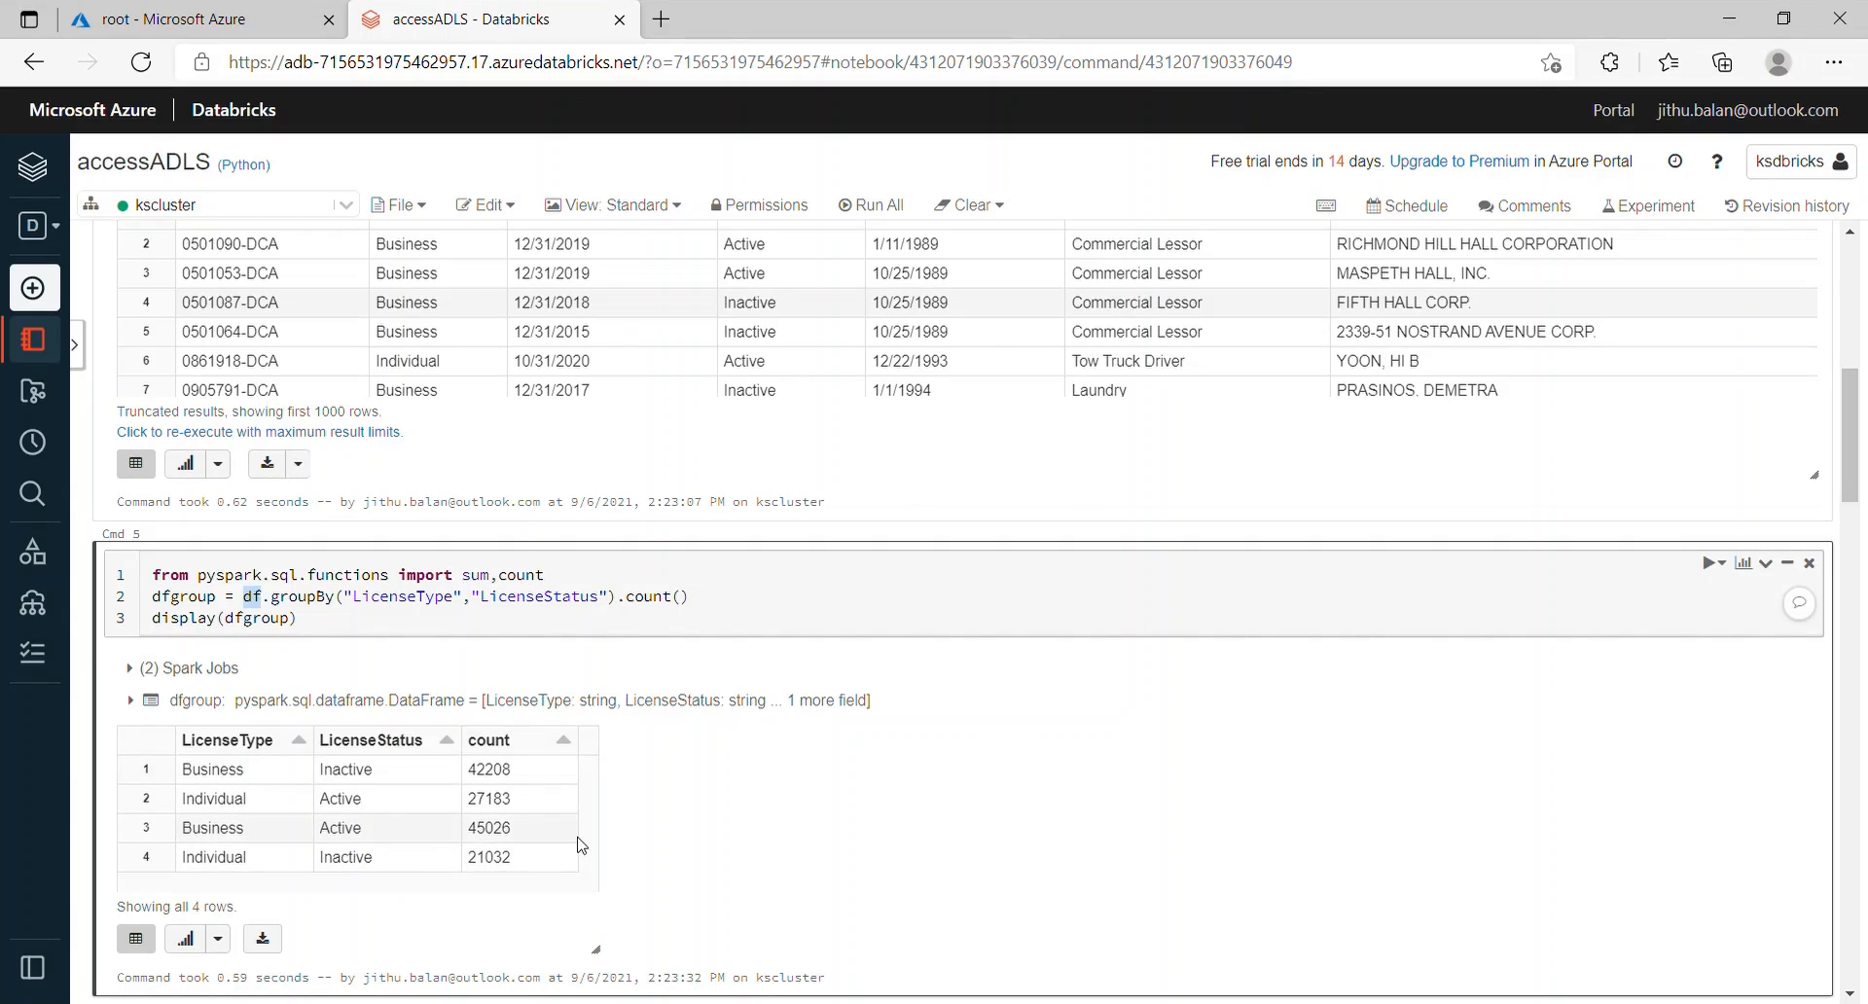
{"action": "scroll", "coordinate": [581, 845], "scroll_direction": "down", "scroll_amount": 6}
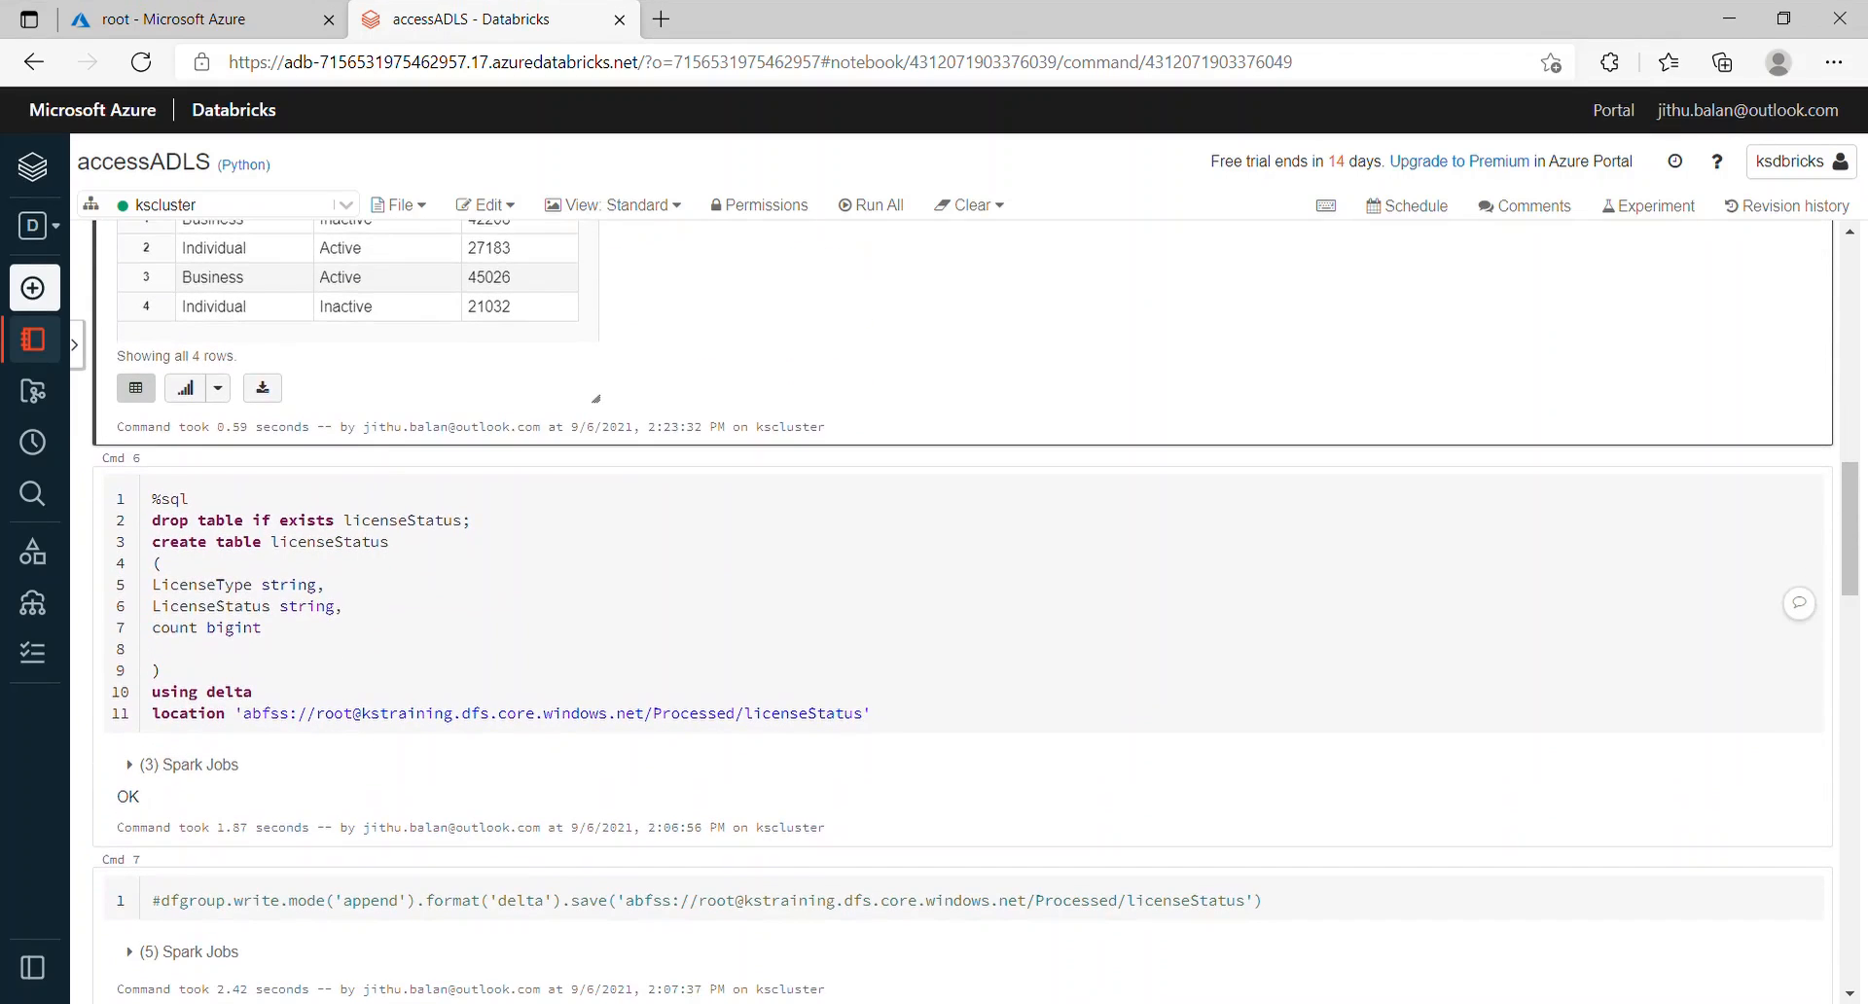
Step: Re-run the %sql cell recreating licenseStatus (LicenseType, LicenseStatus, count) at Processed/licenseStatus
{"action": "scroll", "coordinate": [963, 613], "scroll_direction": "down", "scroll_amount": 2}
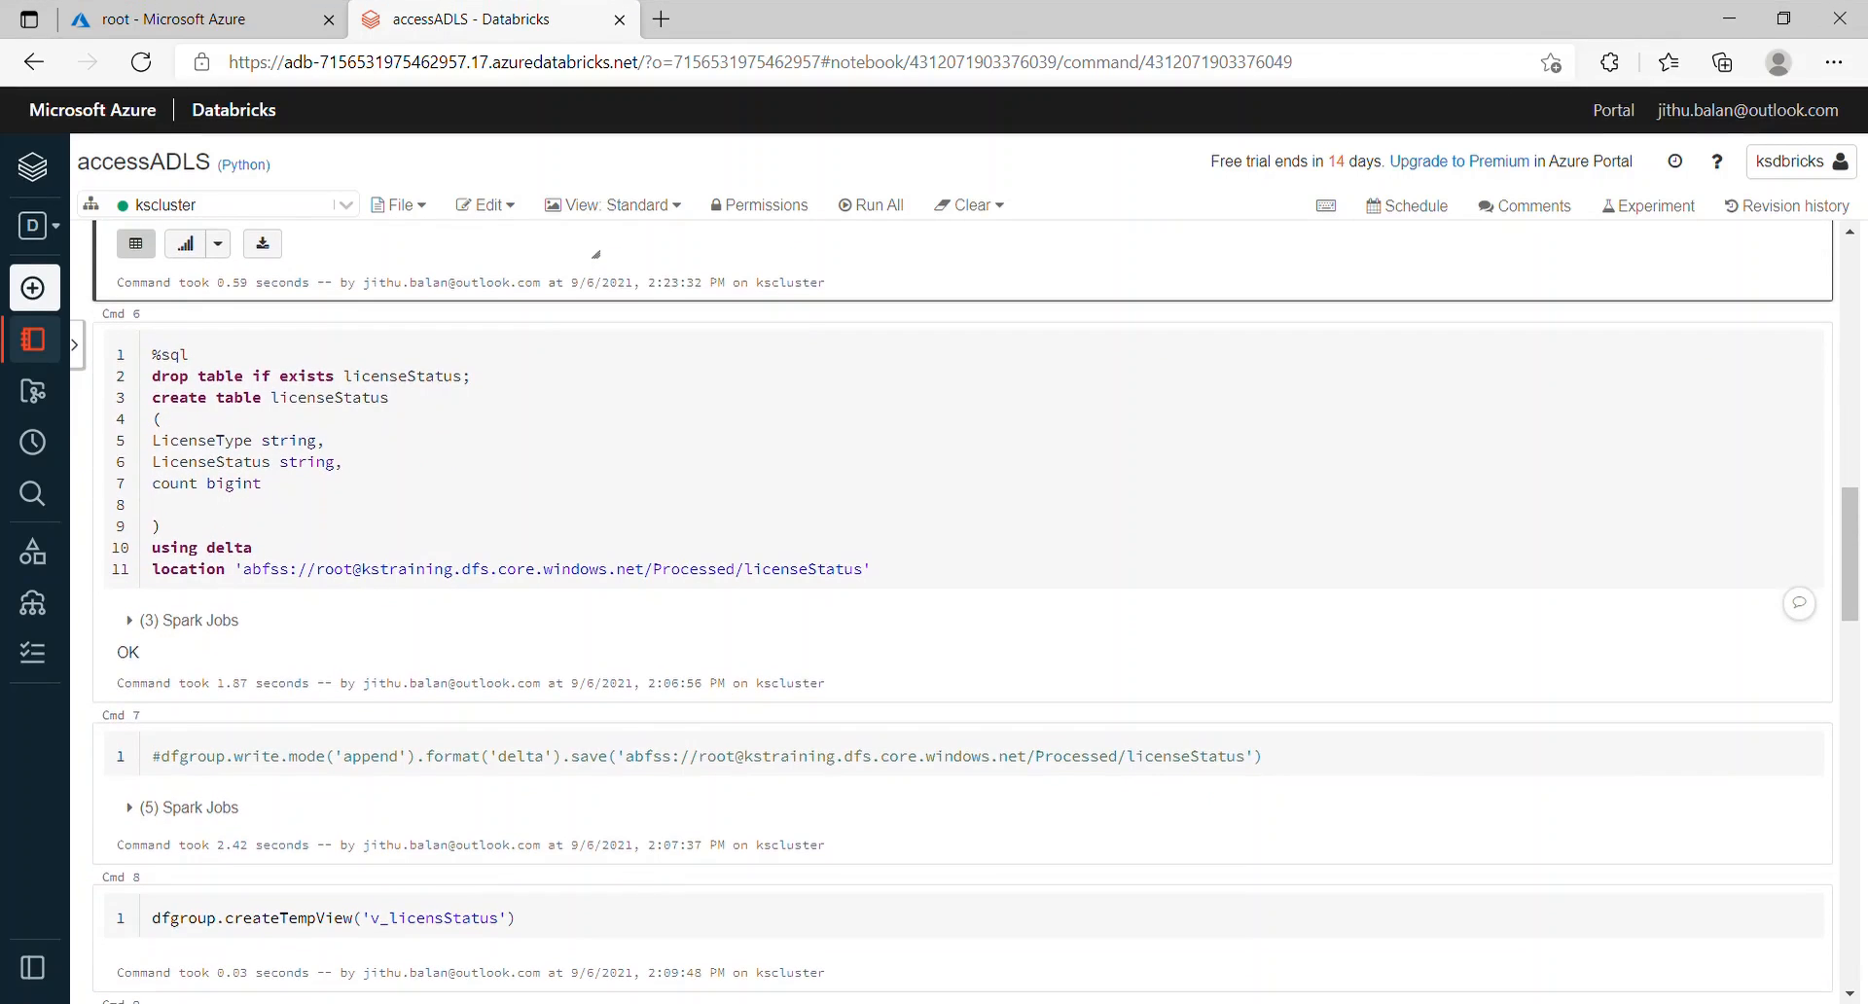
{"action": "left_click", "coordinate": [485, 499]}
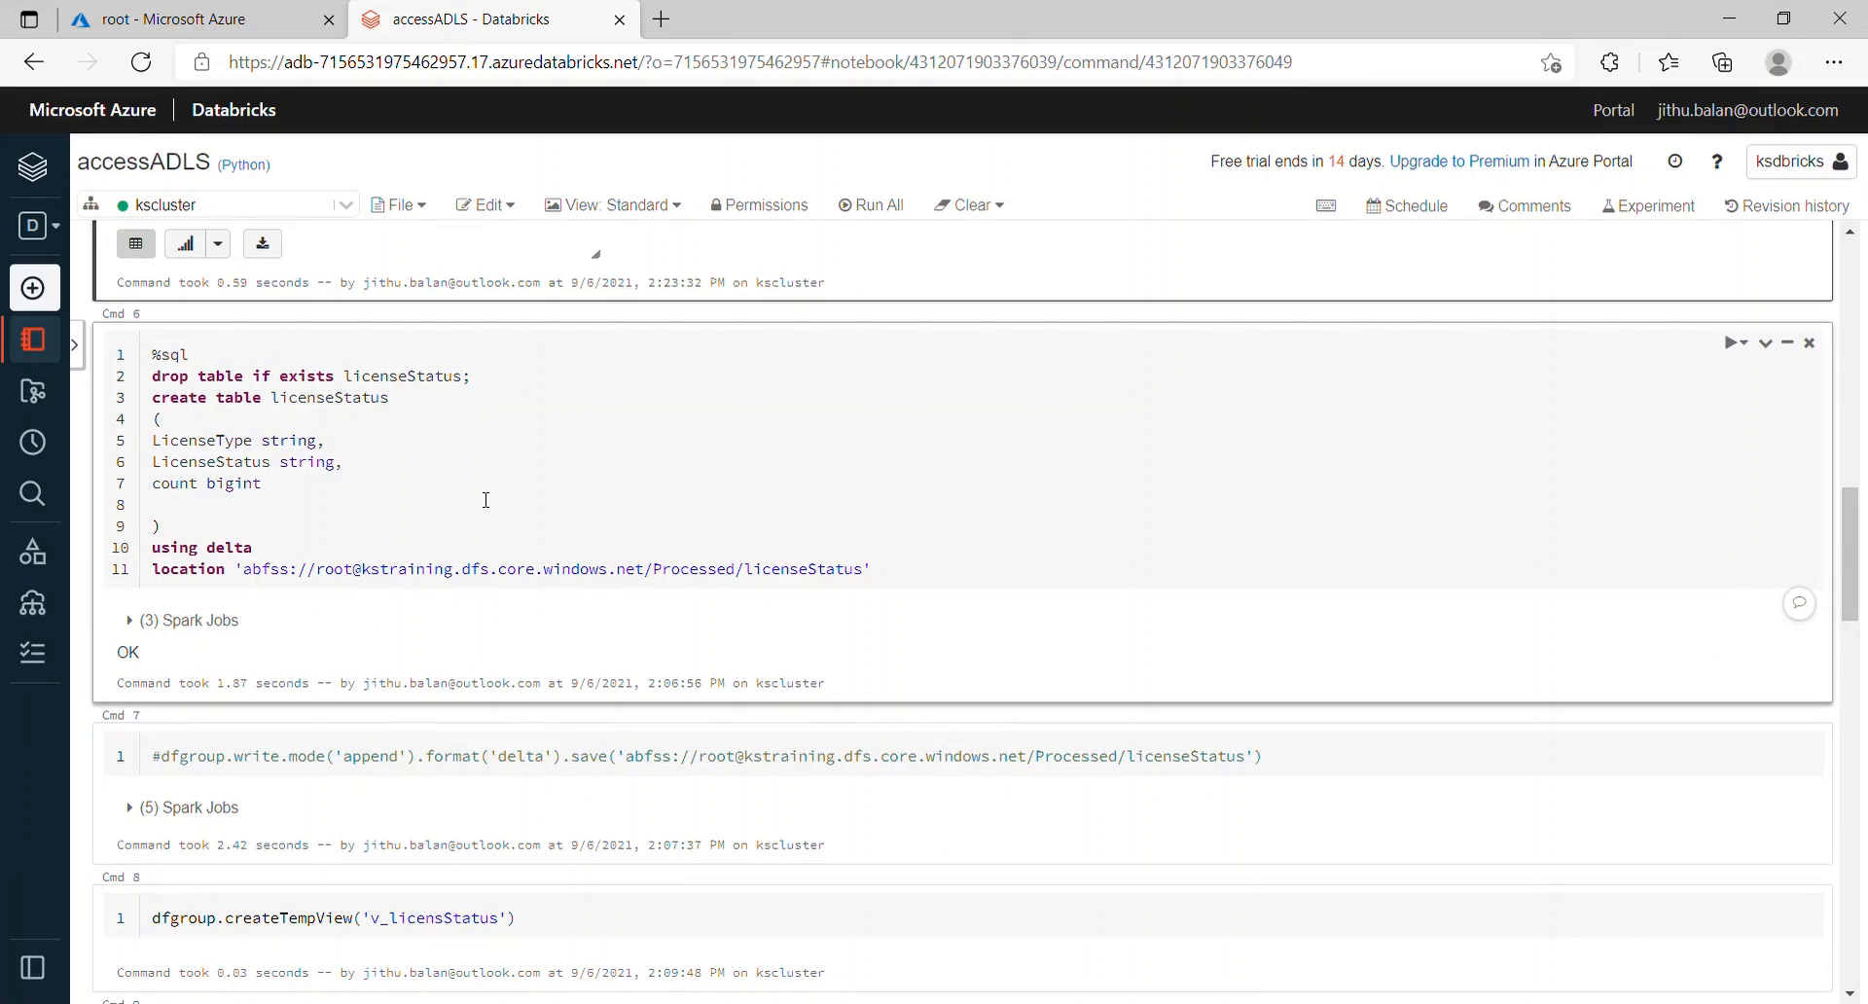
{"action": "double_click", "coordinate": [329, 399]}
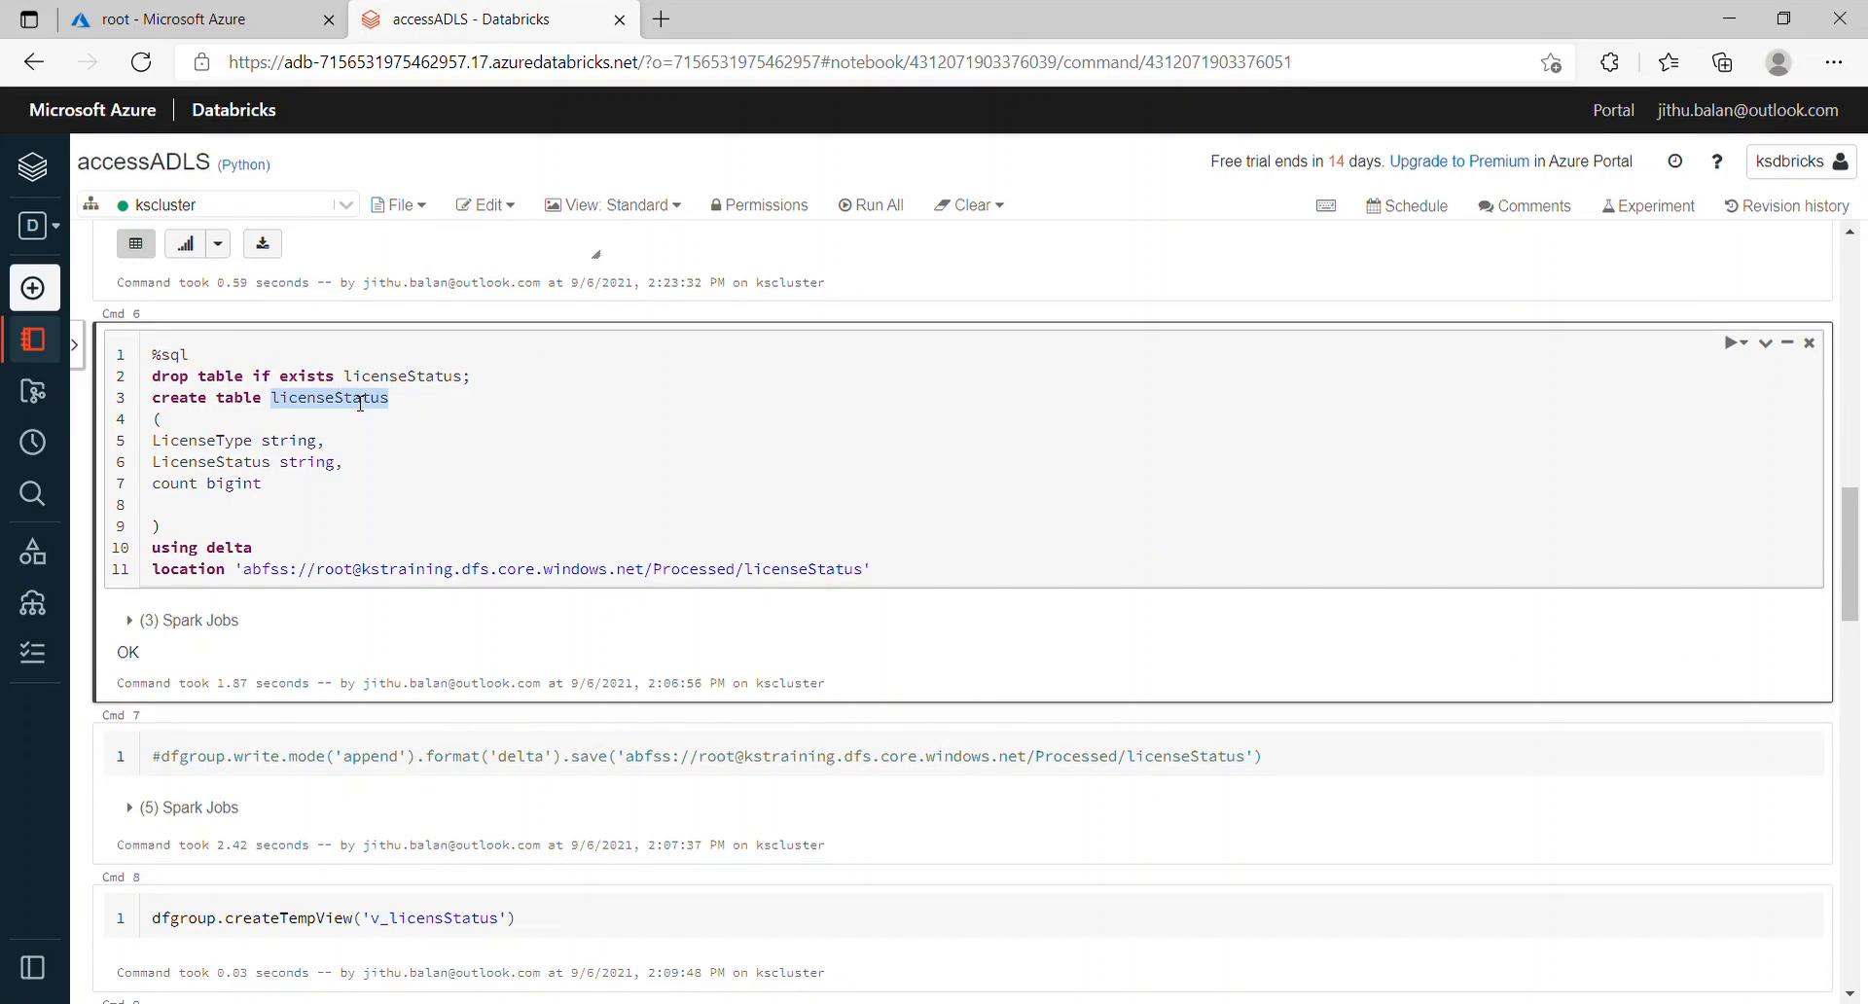
{"action": "left_click_drag", "start_coordinate": [327, 487], "coordinate": [148, 440]}
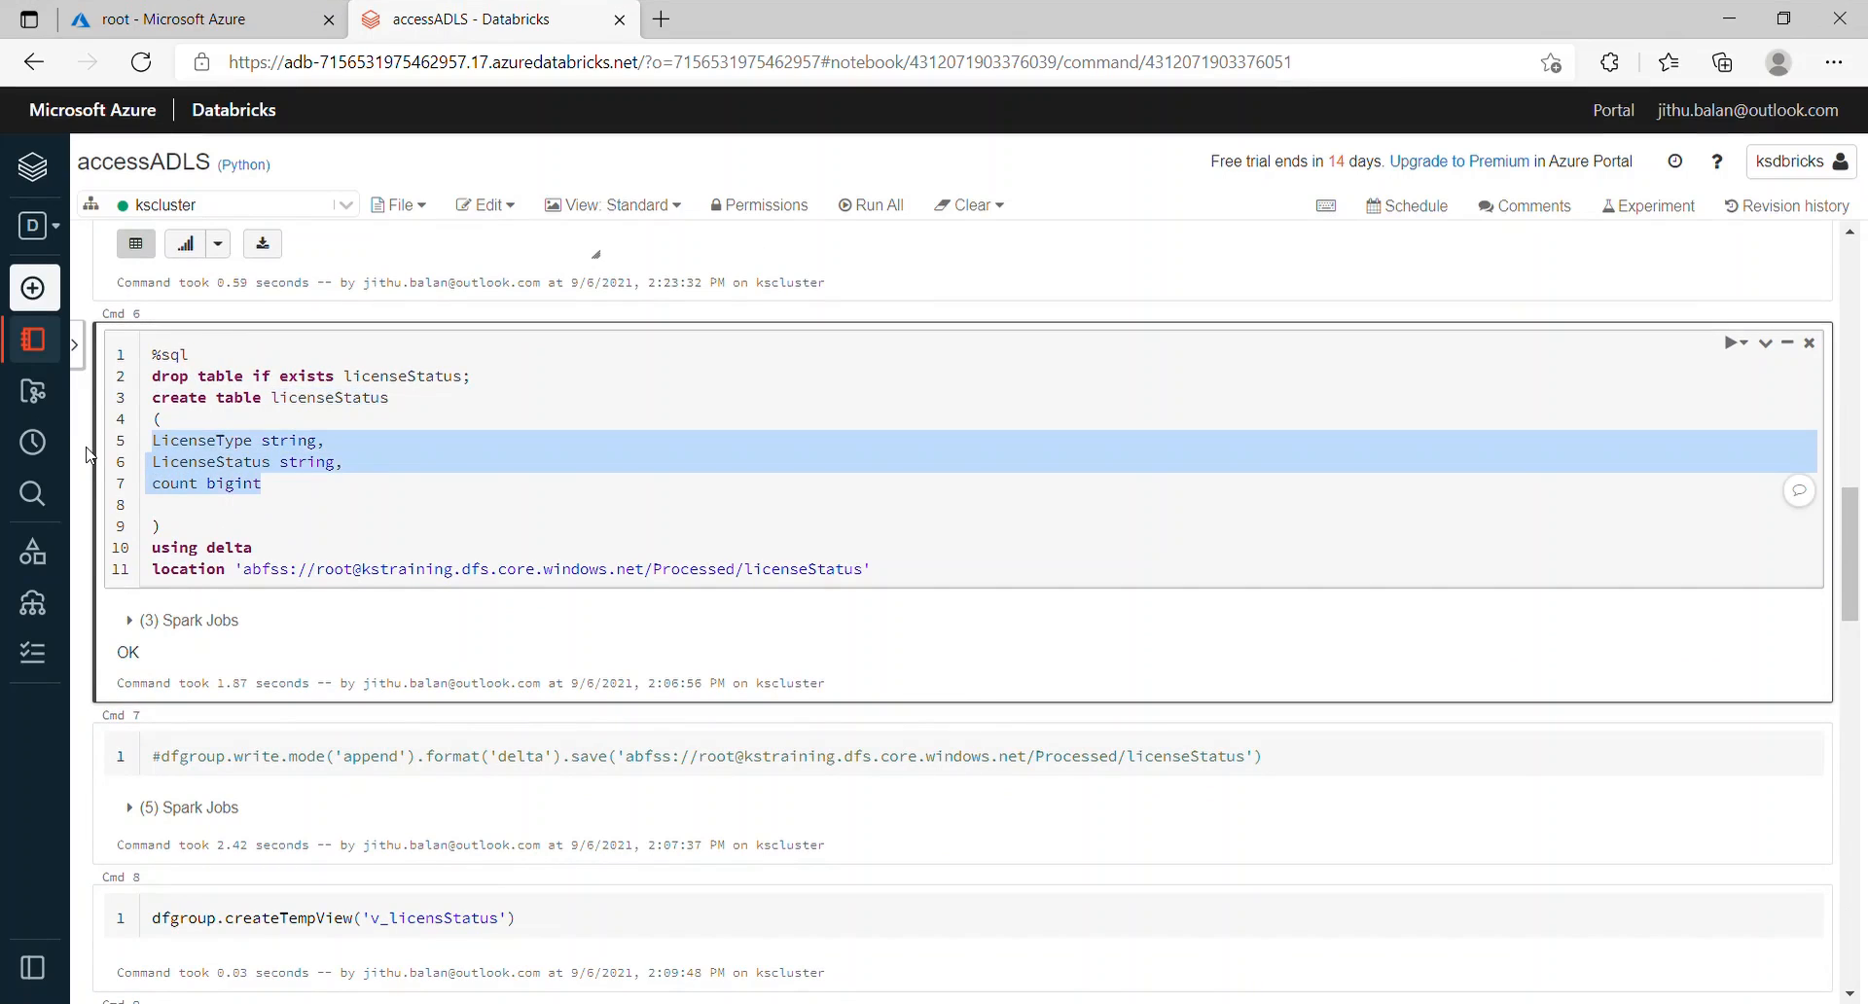
{"action": "double_click", "coordinate": [700, 578]}
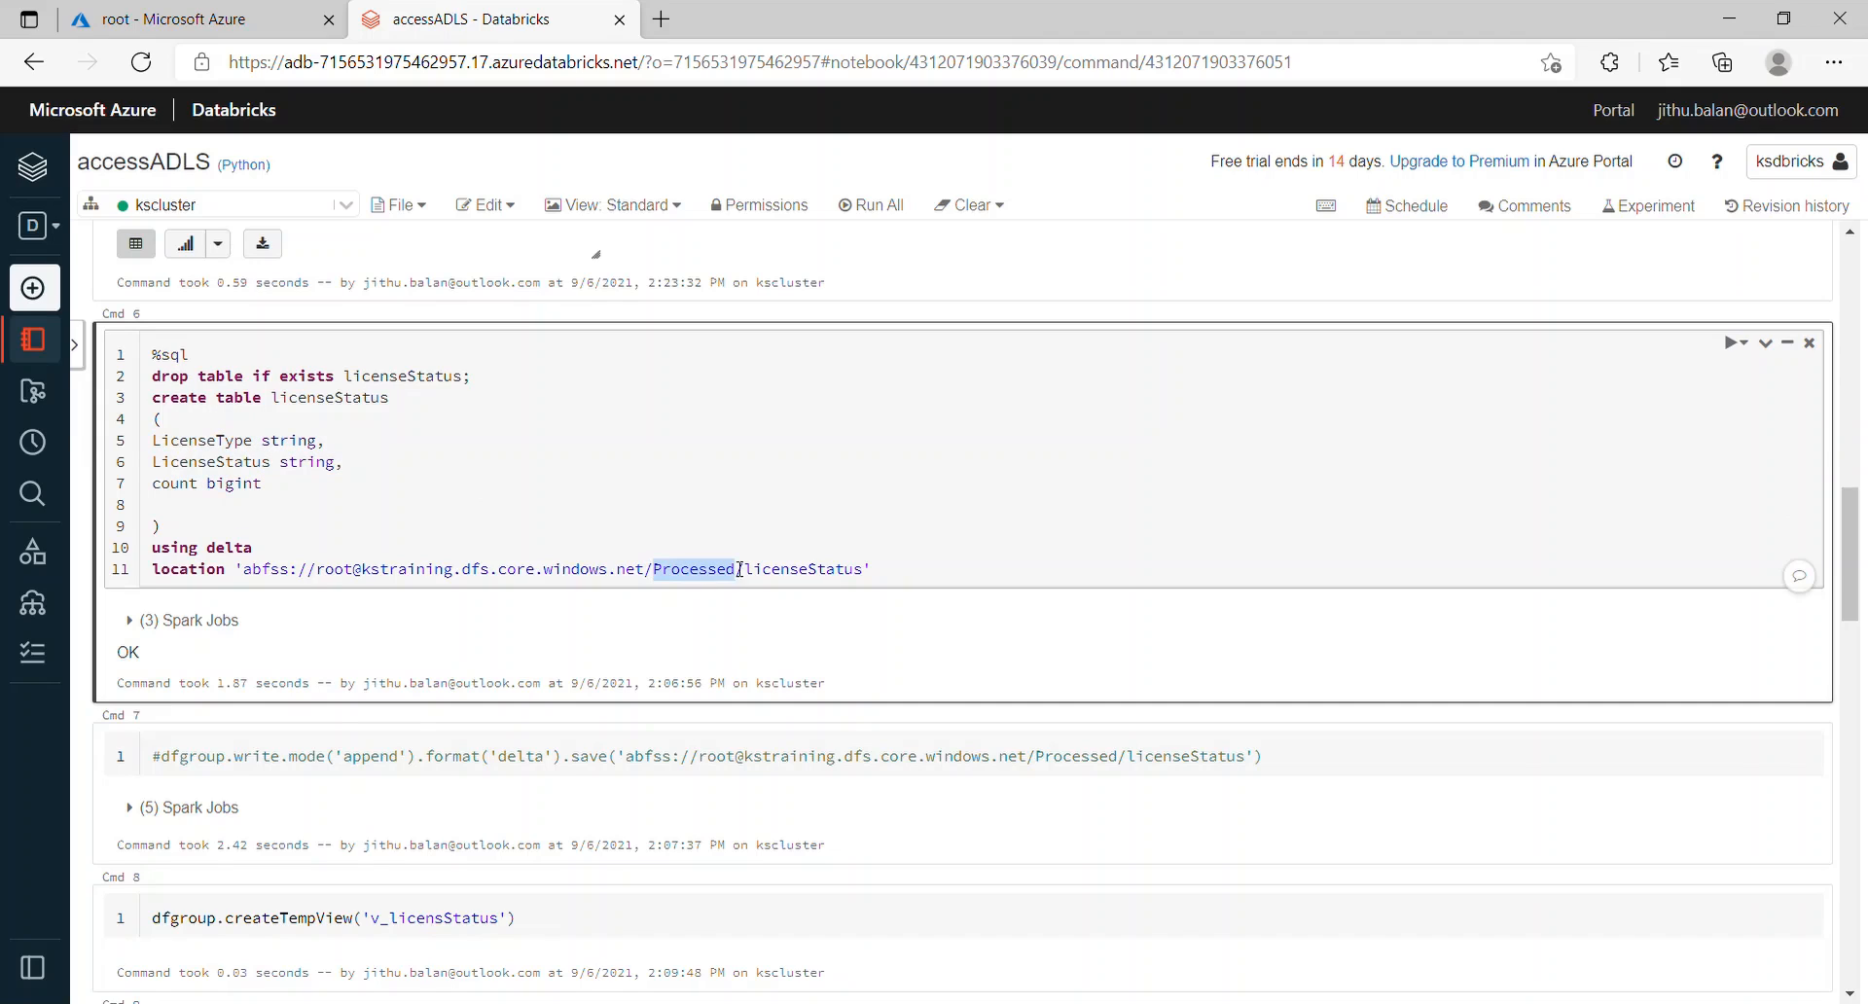
{"action": "double_click", "coordinate": [838, 582]}
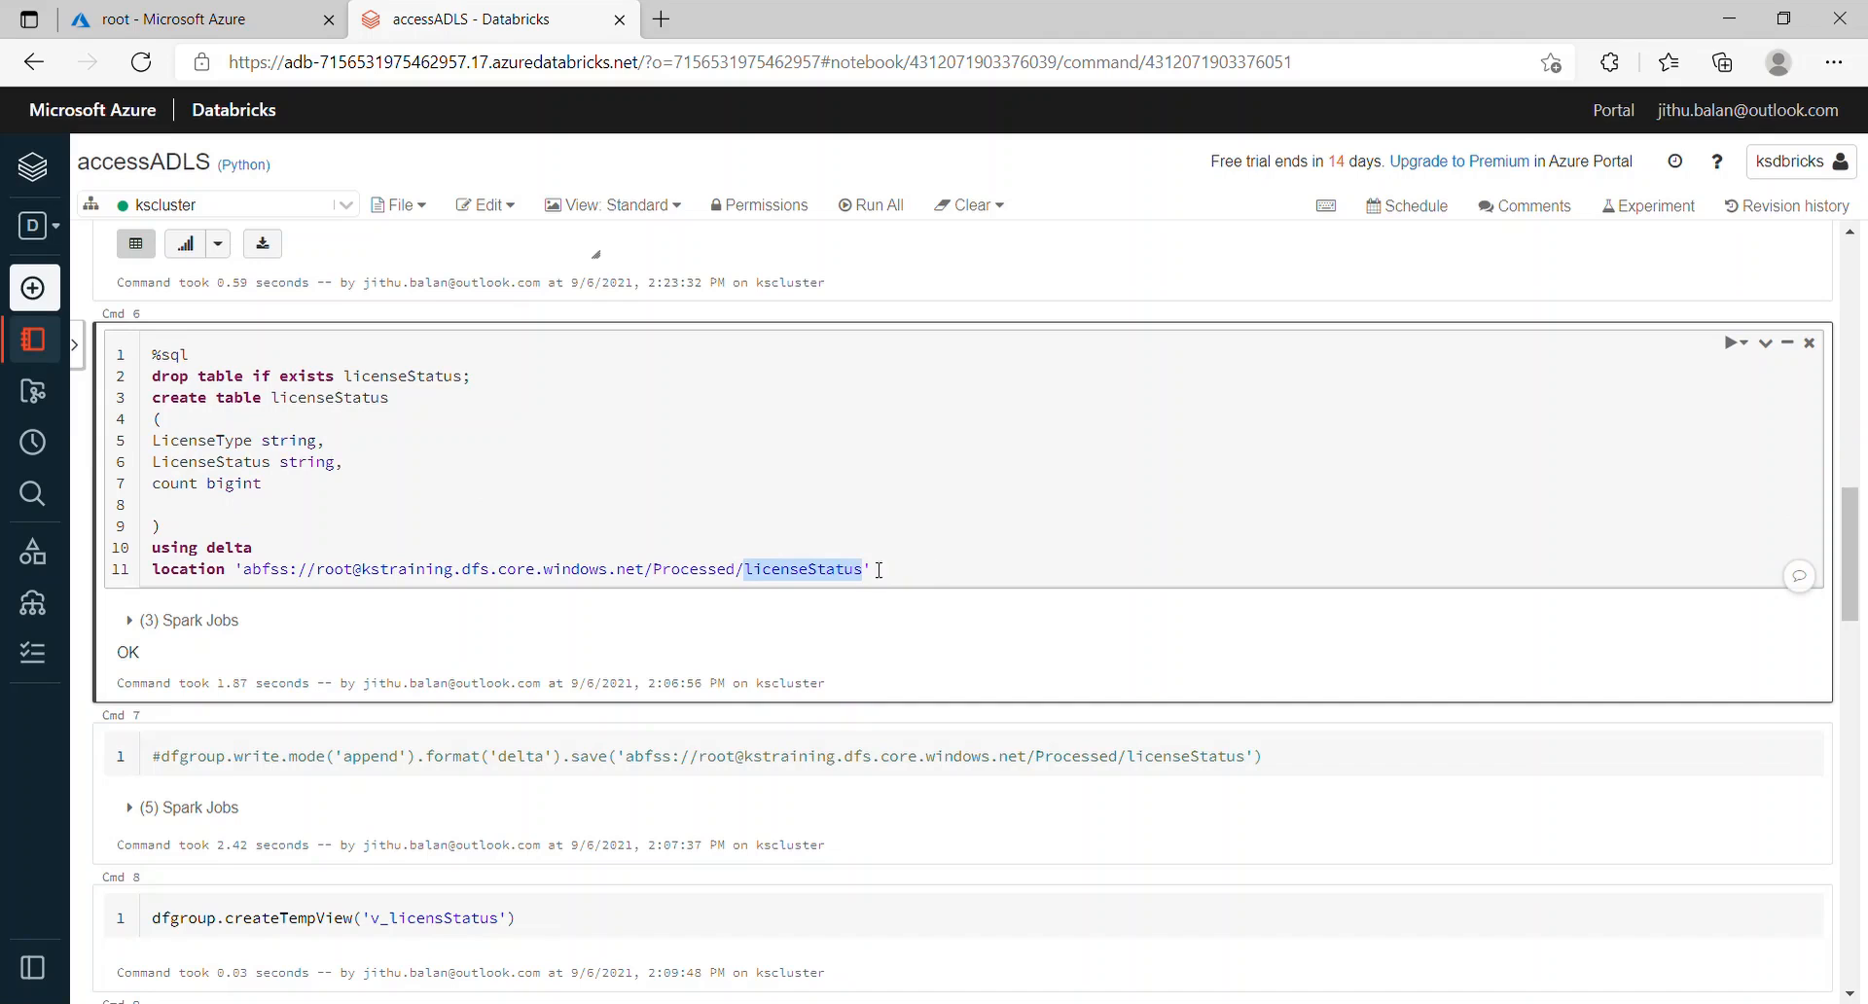
{"action": "left_click", "coordinate": [1059, 557]}
{"action": "key", "text": "shift+Return"}
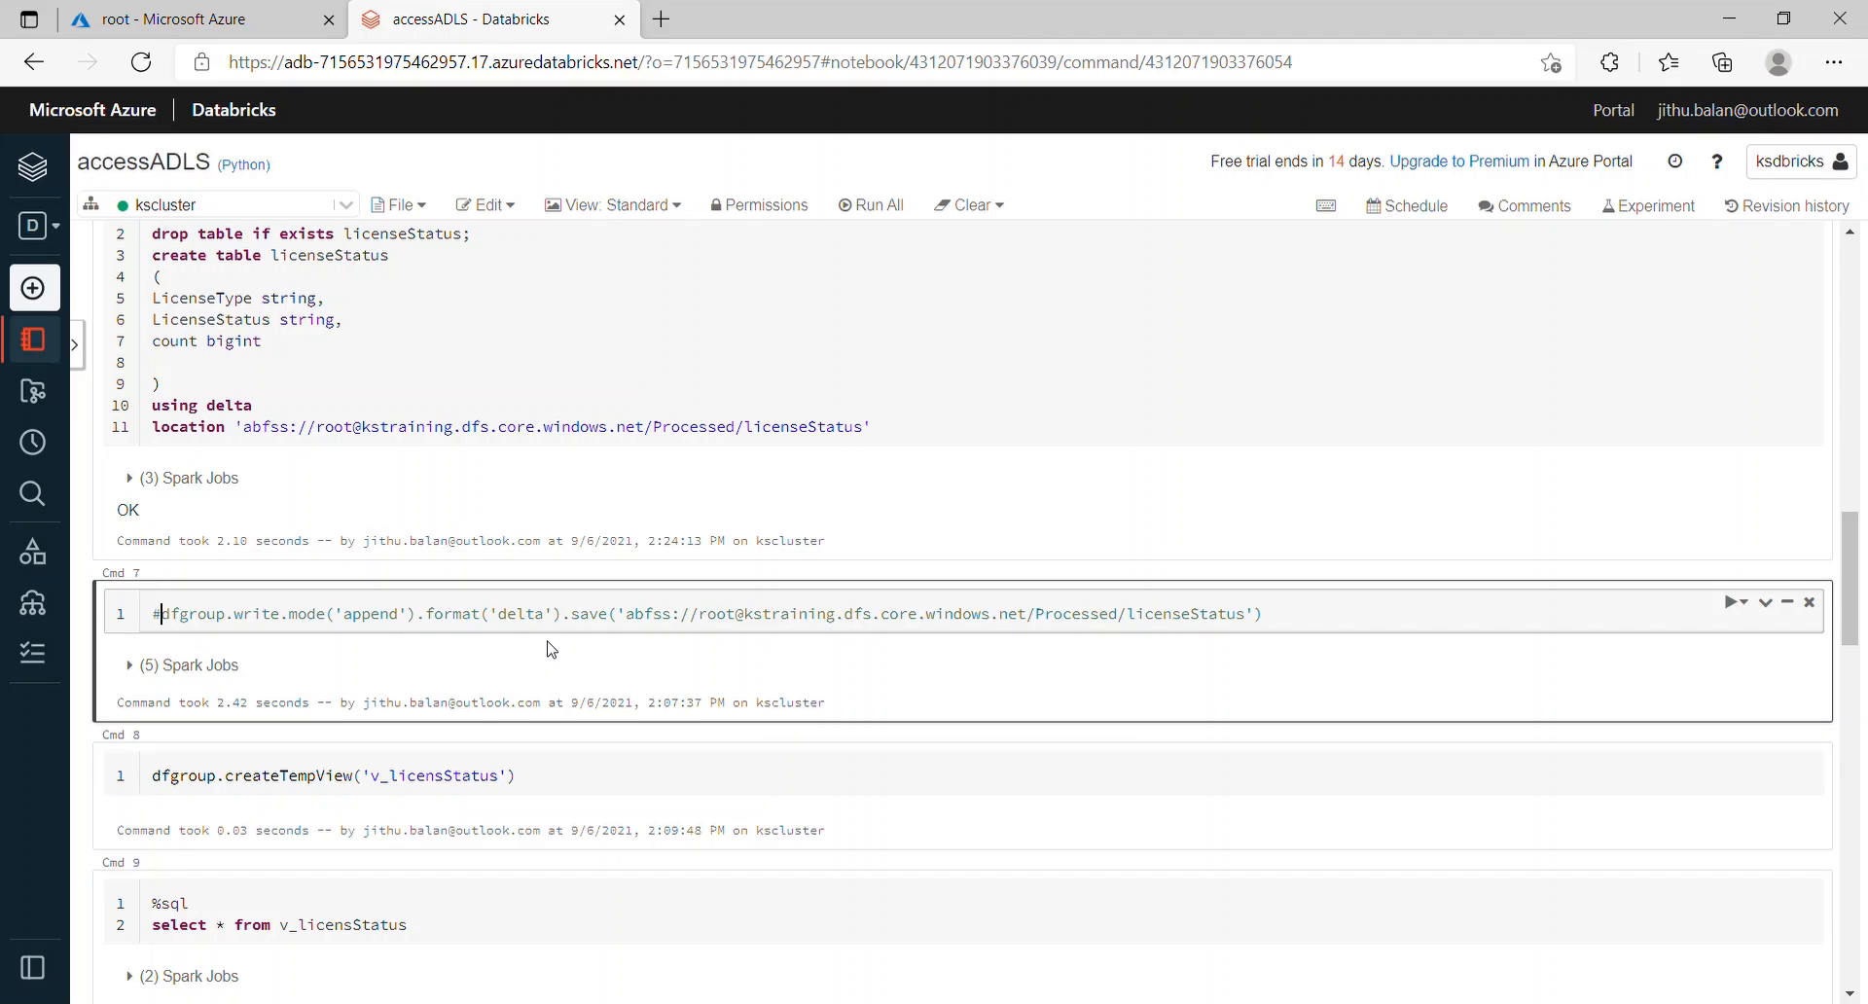
Step: Run the createTempView cell for v_licensStatus, then scroll back up to the grouped count cell
{"action": "left_click", "coordinate": [518, 551]}
{"action": "key", "text": "shift+Return"}
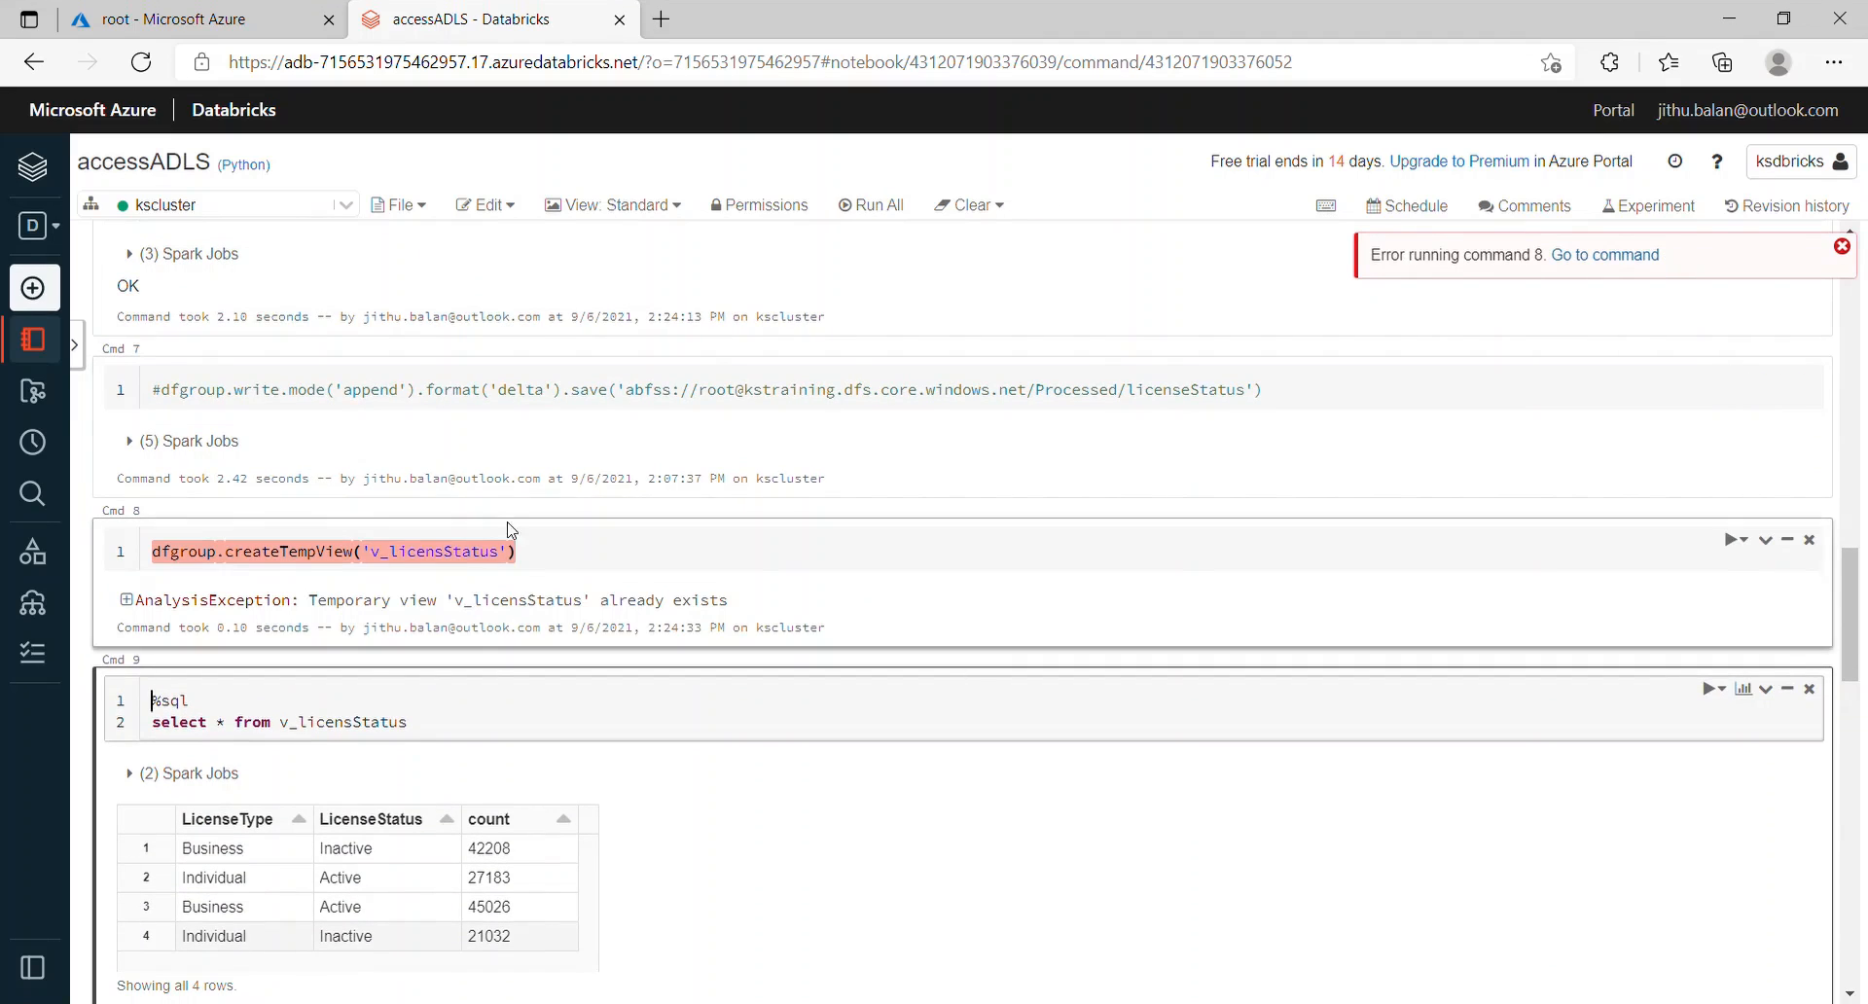
{"action": "scroll", "coordinate": [690, 491], "scroll_direction": "up", "scroll_amount": 4}
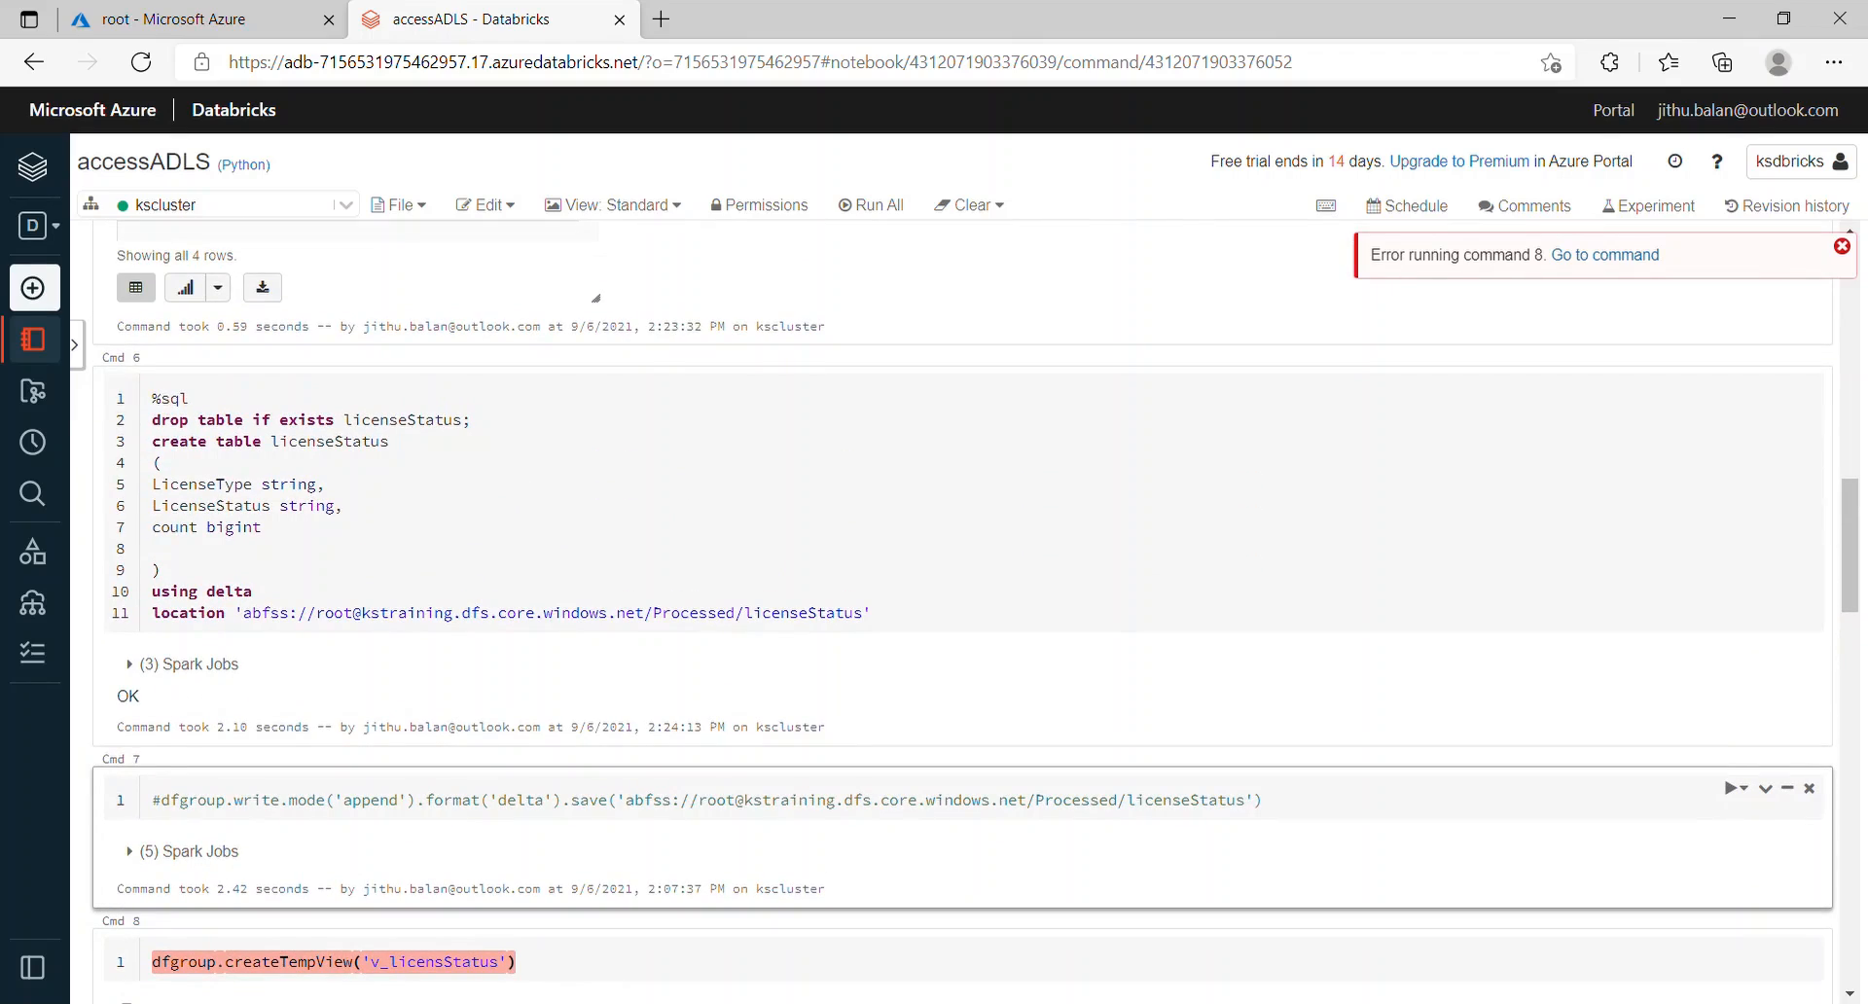
{"action": "scroll", "coordinate": [963, 613], "scroll_direction": "up", "scroll_amount": 4}
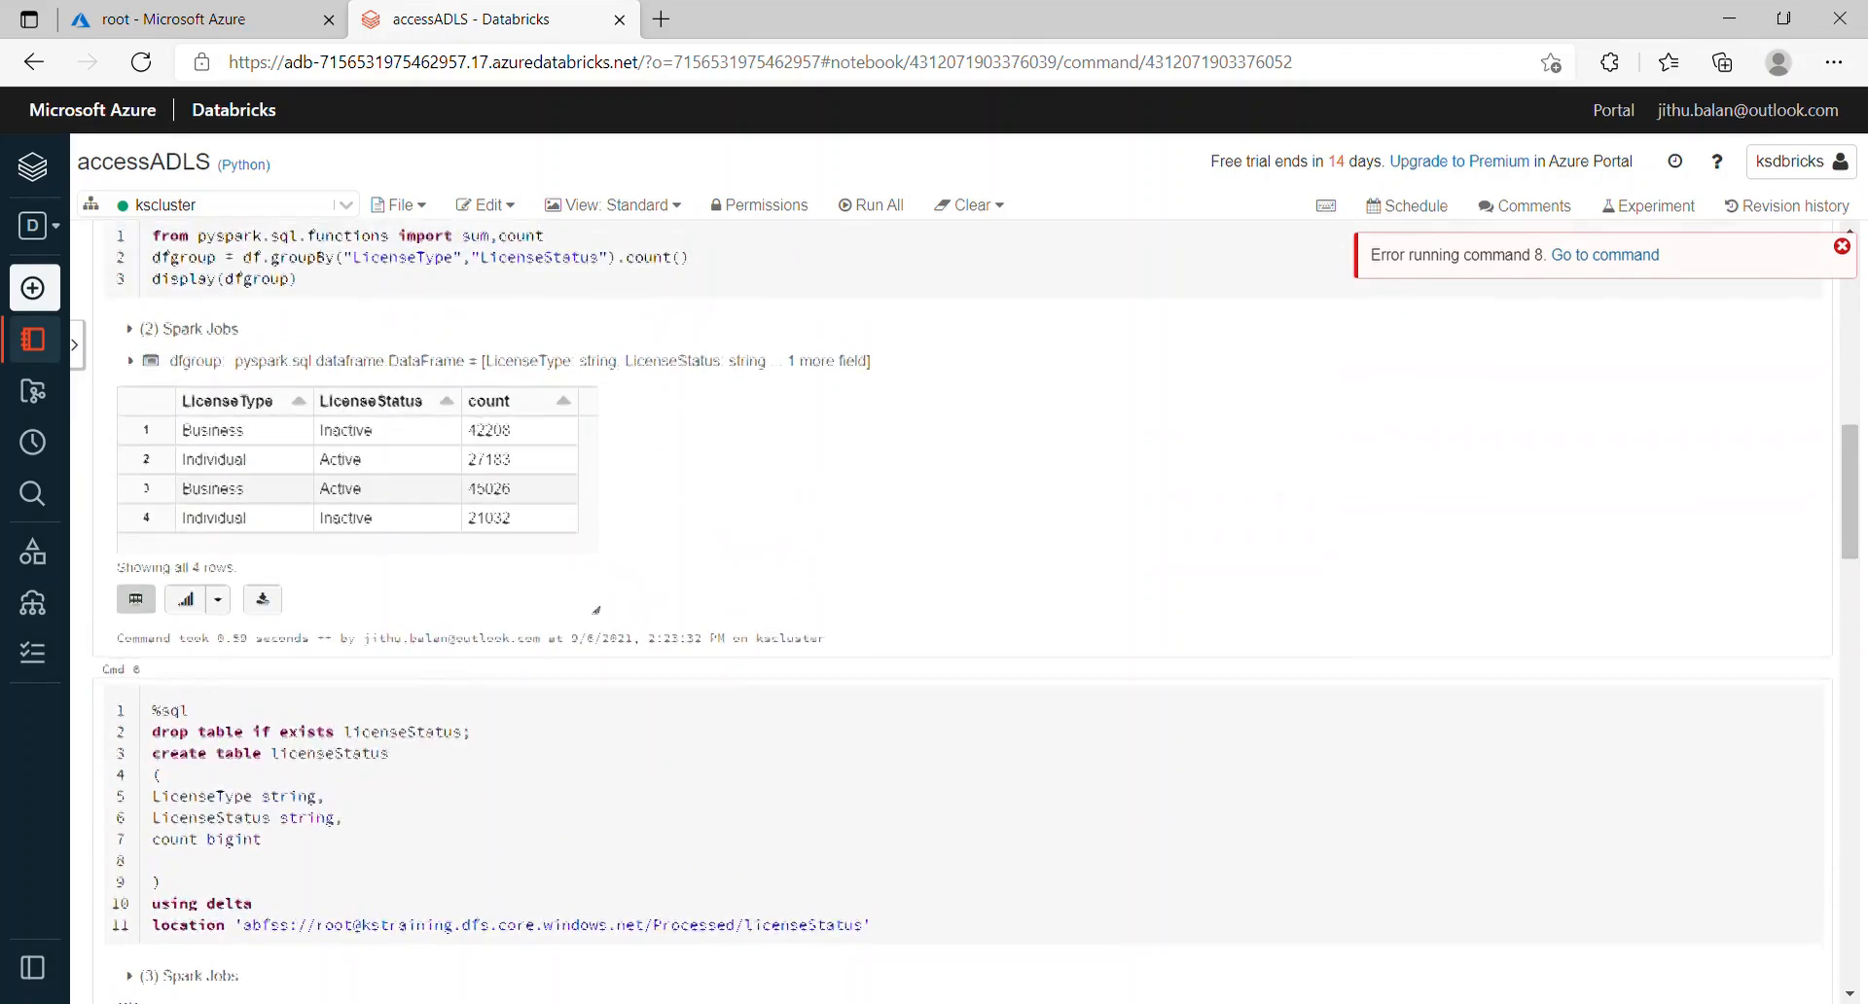
{"action": "scroll", "coordinate": [963, 720], "scroll_direction": "down", "scroll_amount": 5}
{"action": "scroll", "coordinate": [963, 720], "scroll_direction": "up", "scroll_amount": 3}
{"action": "scroll", "coordinate": [964, 719], "scroll_direction": "up", "scroll_amount": 4}
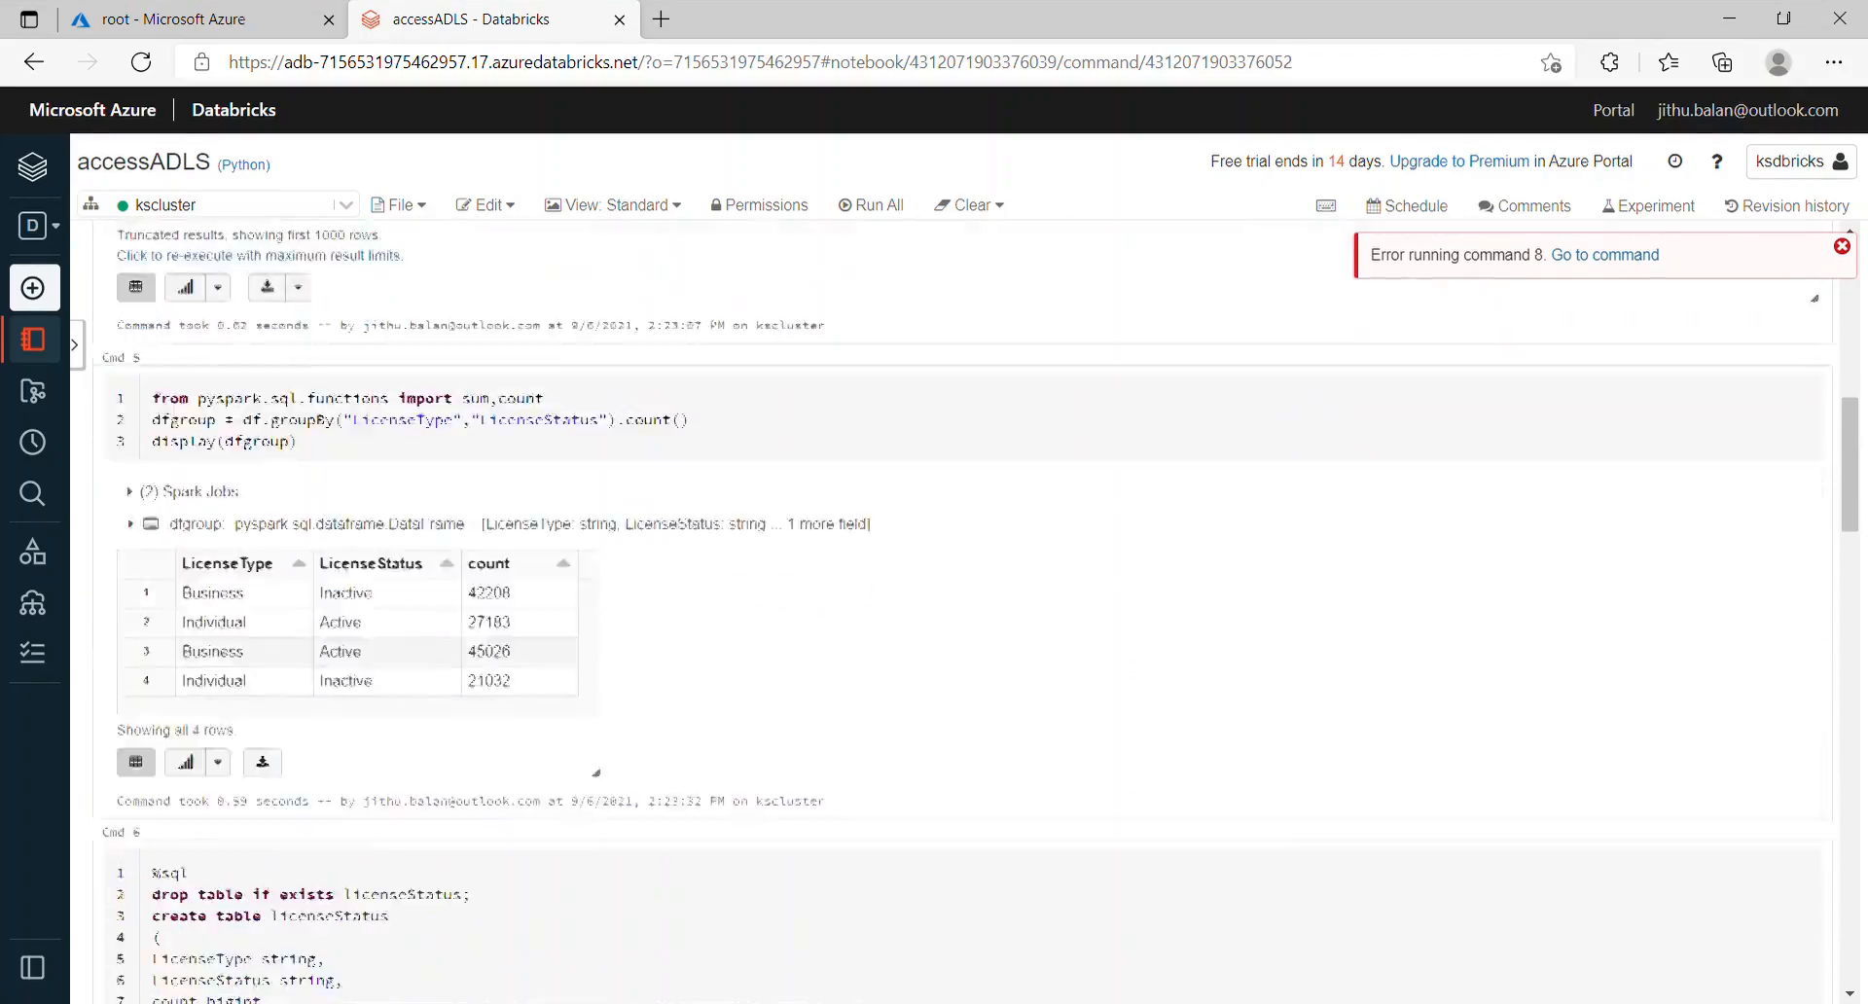
{"action": "scroll", "coordinate": [963, 720], "scroll_direction": "down", "scroll_amount": 10}
{"action": "scroll", "coordinate": [963, 613], "scroll_direction": "down", "scroll_amount": 7}
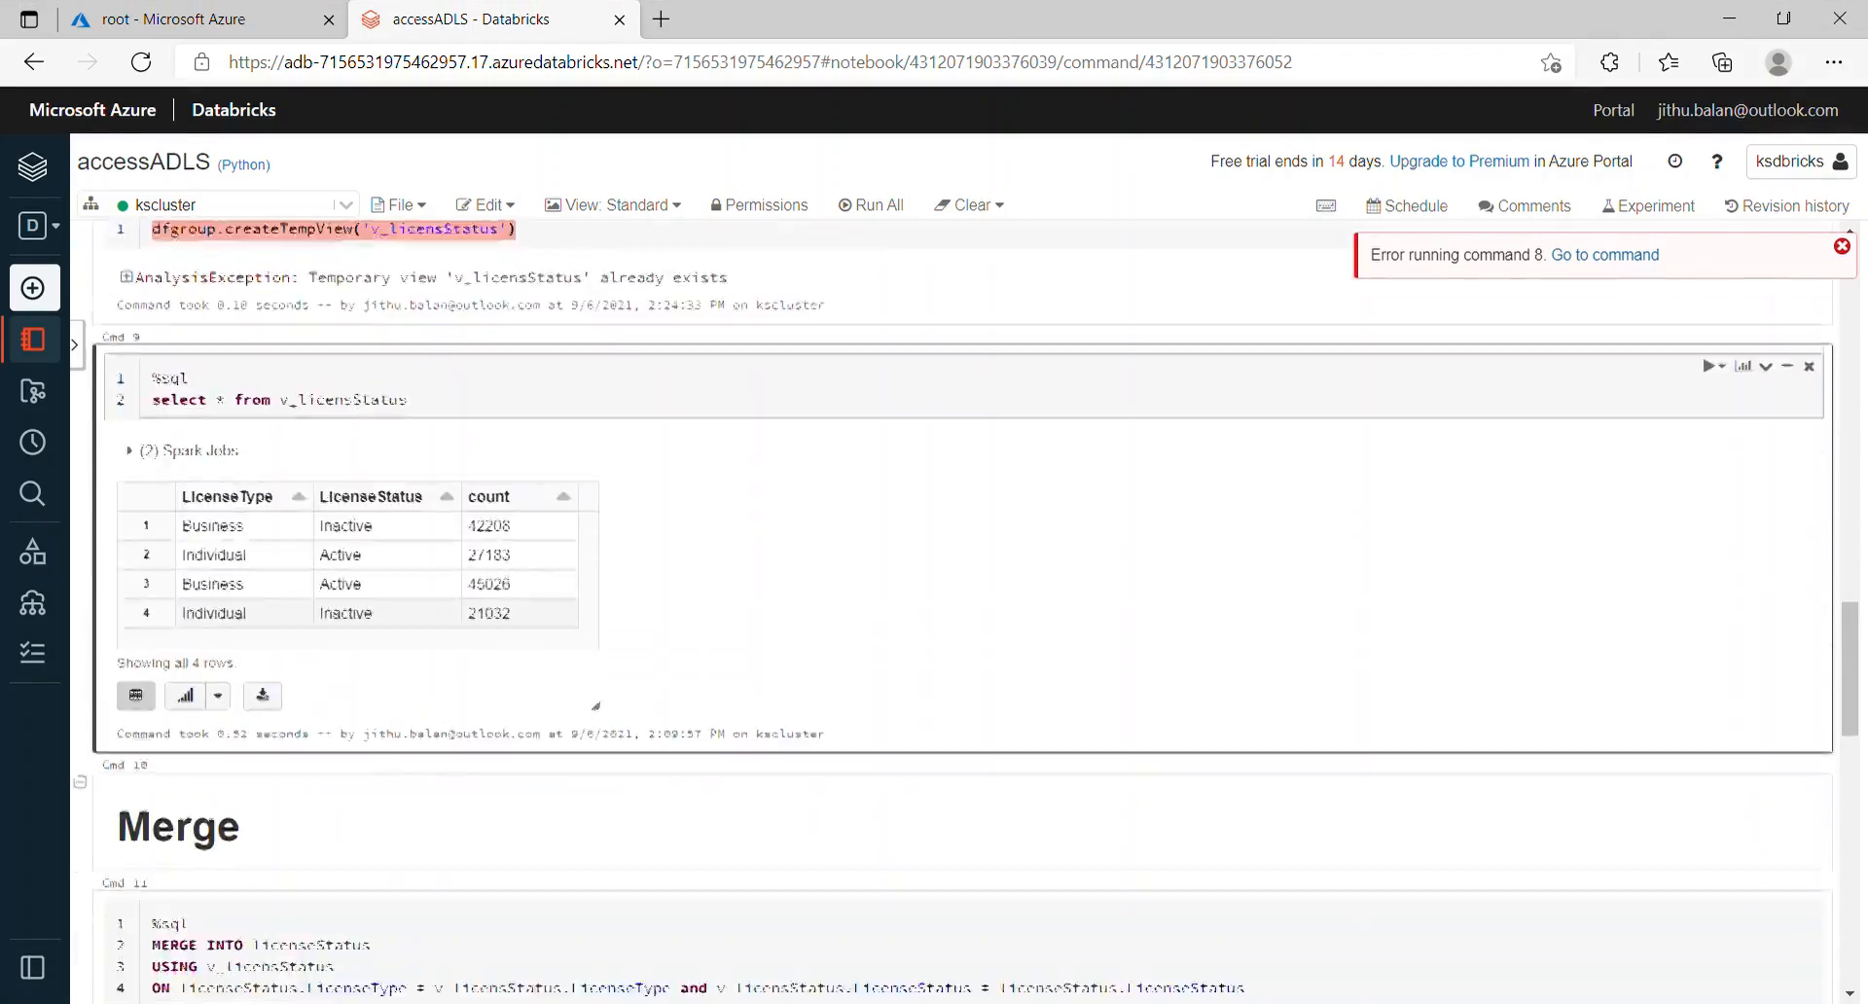
{"action": "scroll", "coordinate": [963, 613], "scroll_direction": "up", "scroll_amount": 14}
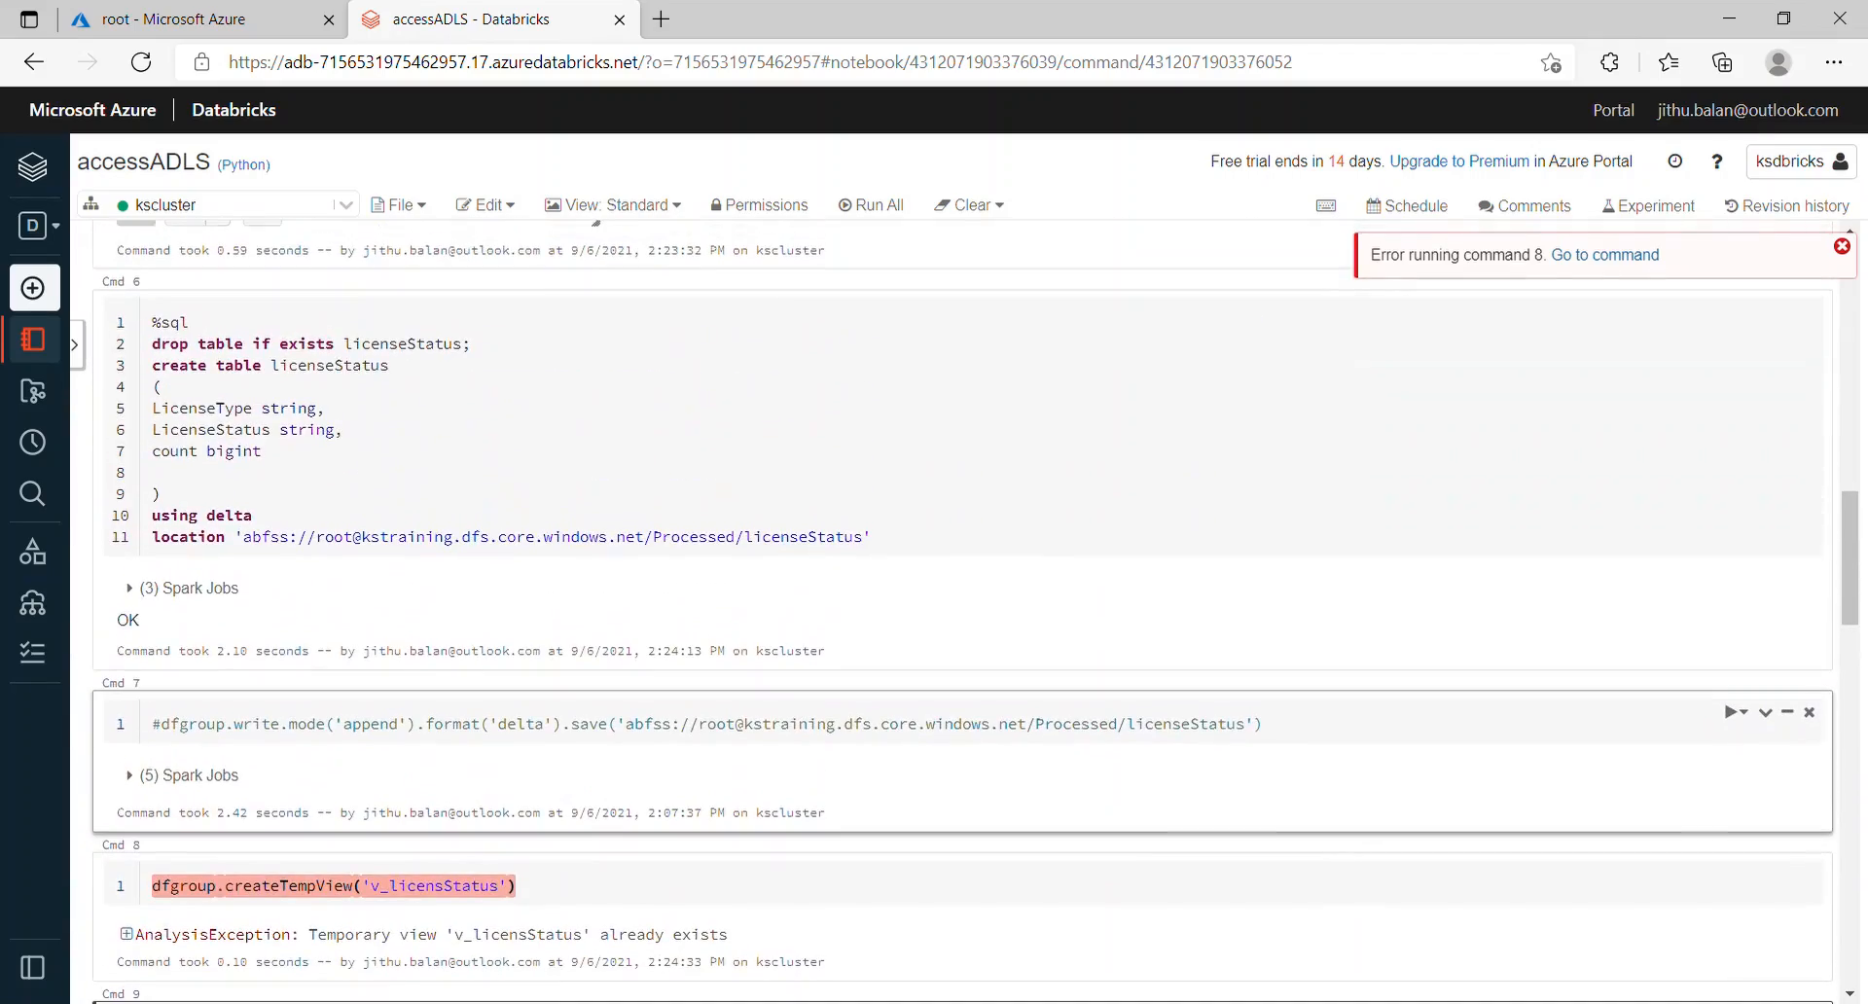
{"action": "scroll", "coordinate": [964, 613], "scroll_direction": "up", "scroll_amount": 6}
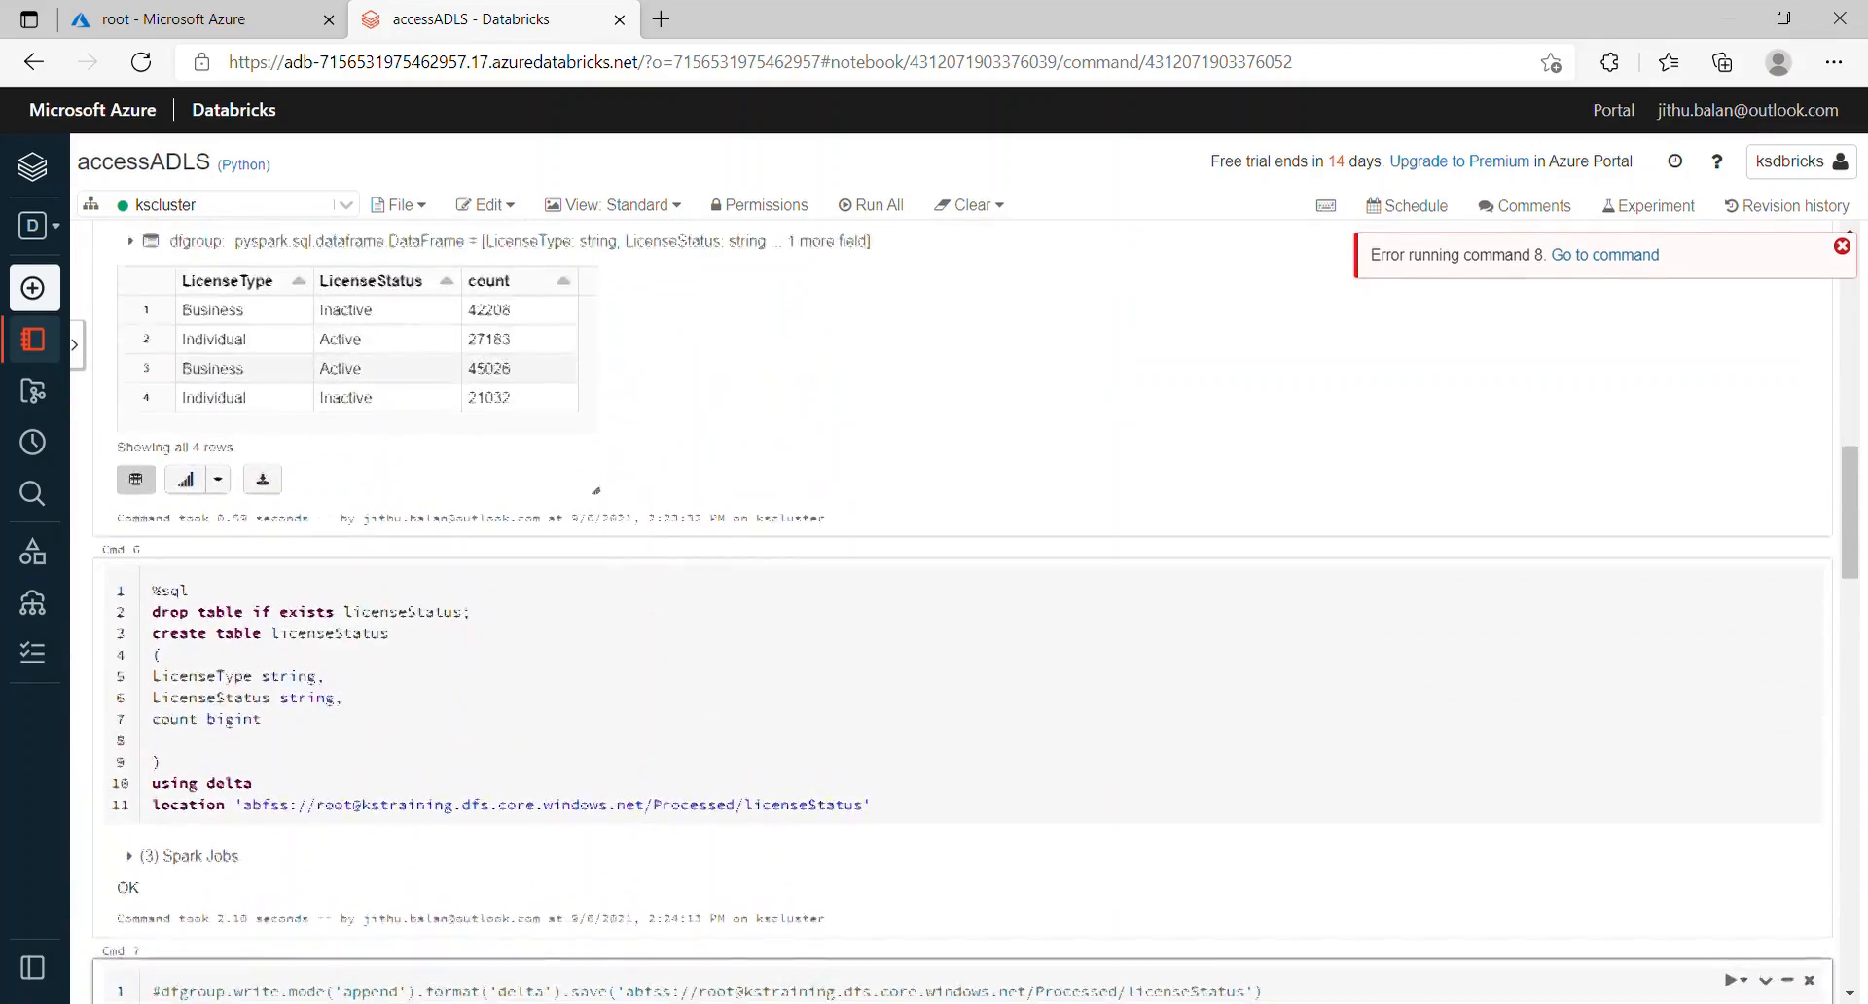
{"action": "scroll", "coordinate": [963, 613], "scroll_direction": "up", "scroll_amount": 1}
Step: Re-run the grouped counts and createTempView, which fails because v_licensStatus already exists
{"action": "left_click", "coordinate": [691, 523]}
{"action": "key", "text": "shift+Return"}
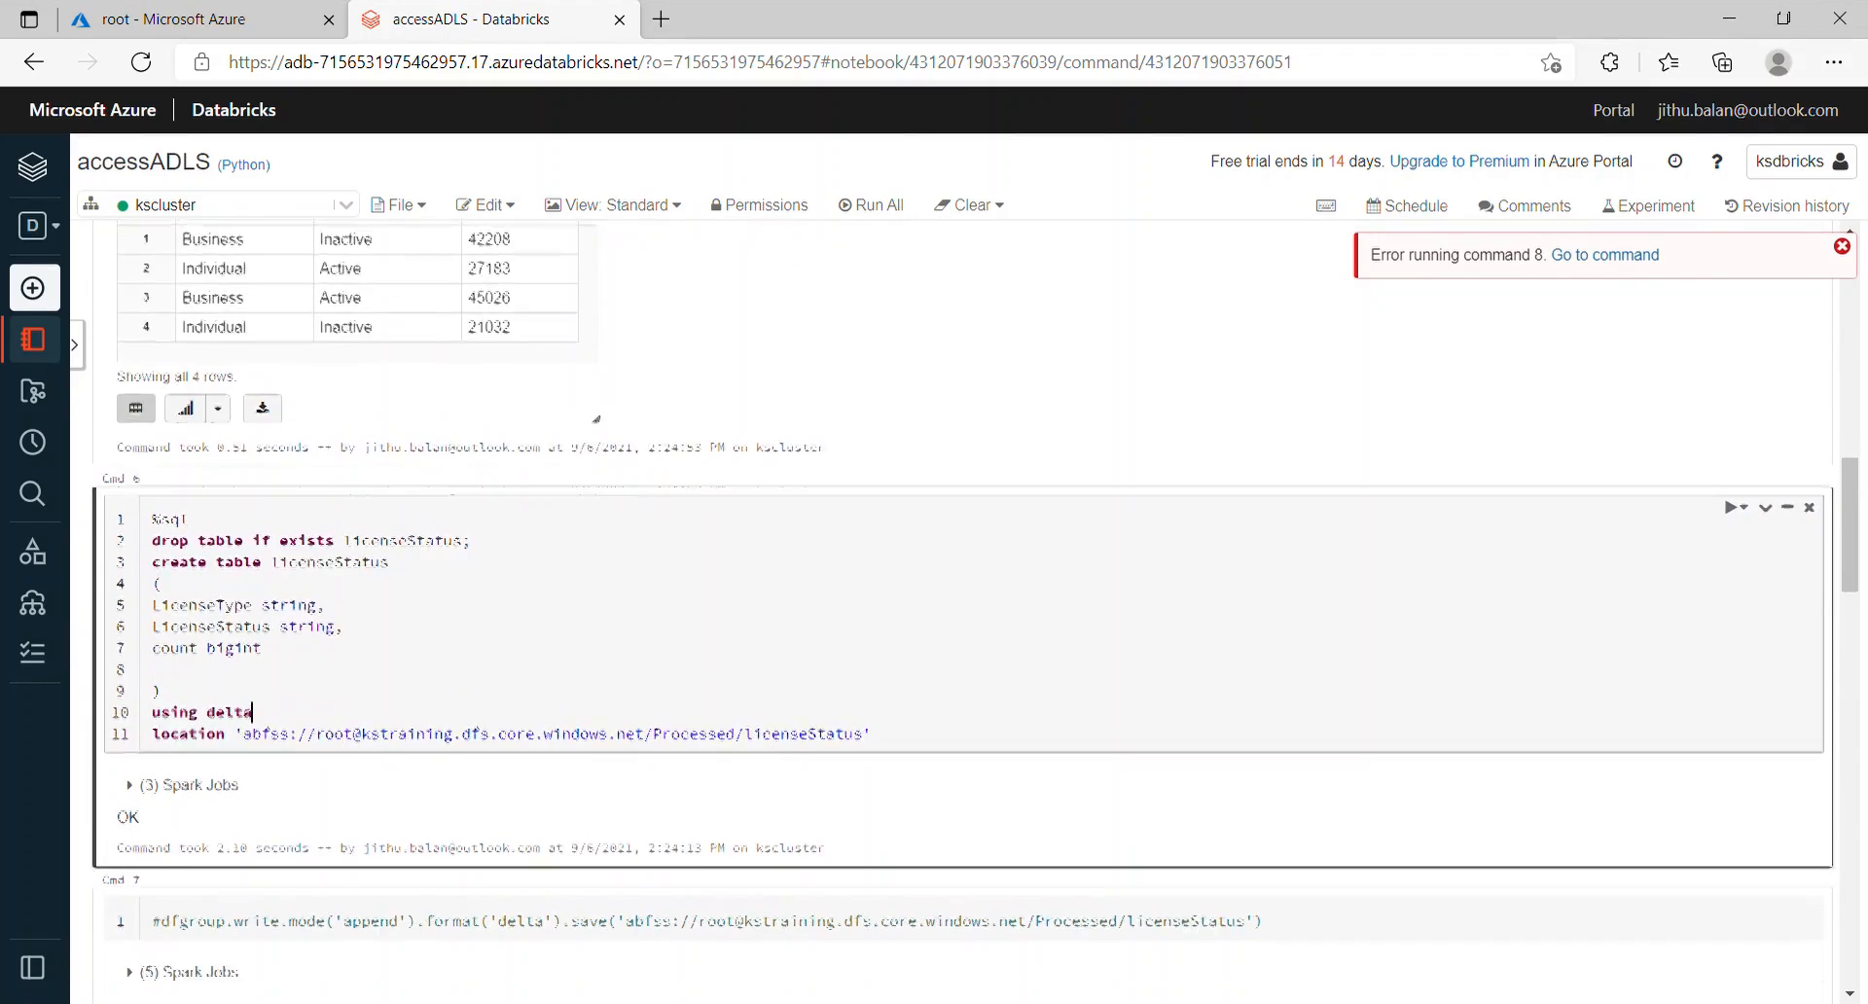
{"action": "left_click", "coordinate": [519, 866]}
{"action": "key", "text": "shift+Return"}
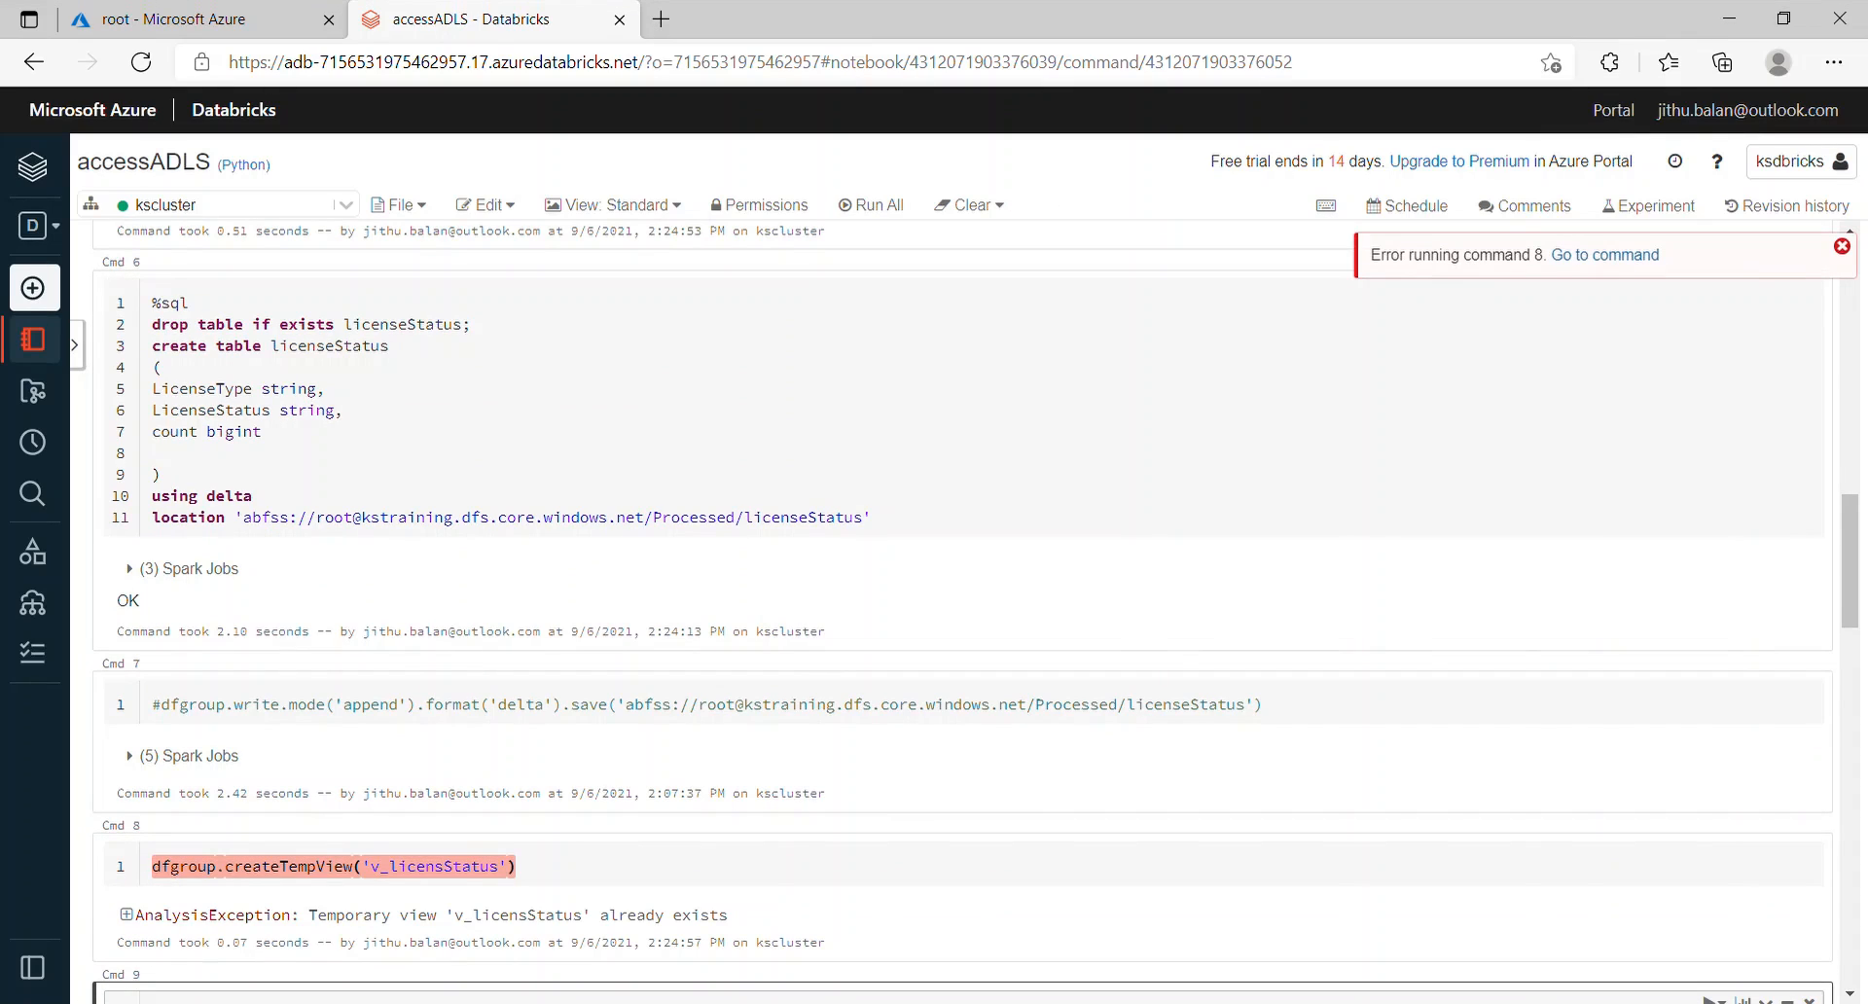
{"action": "left_click", "coordinate": [169, 873]}
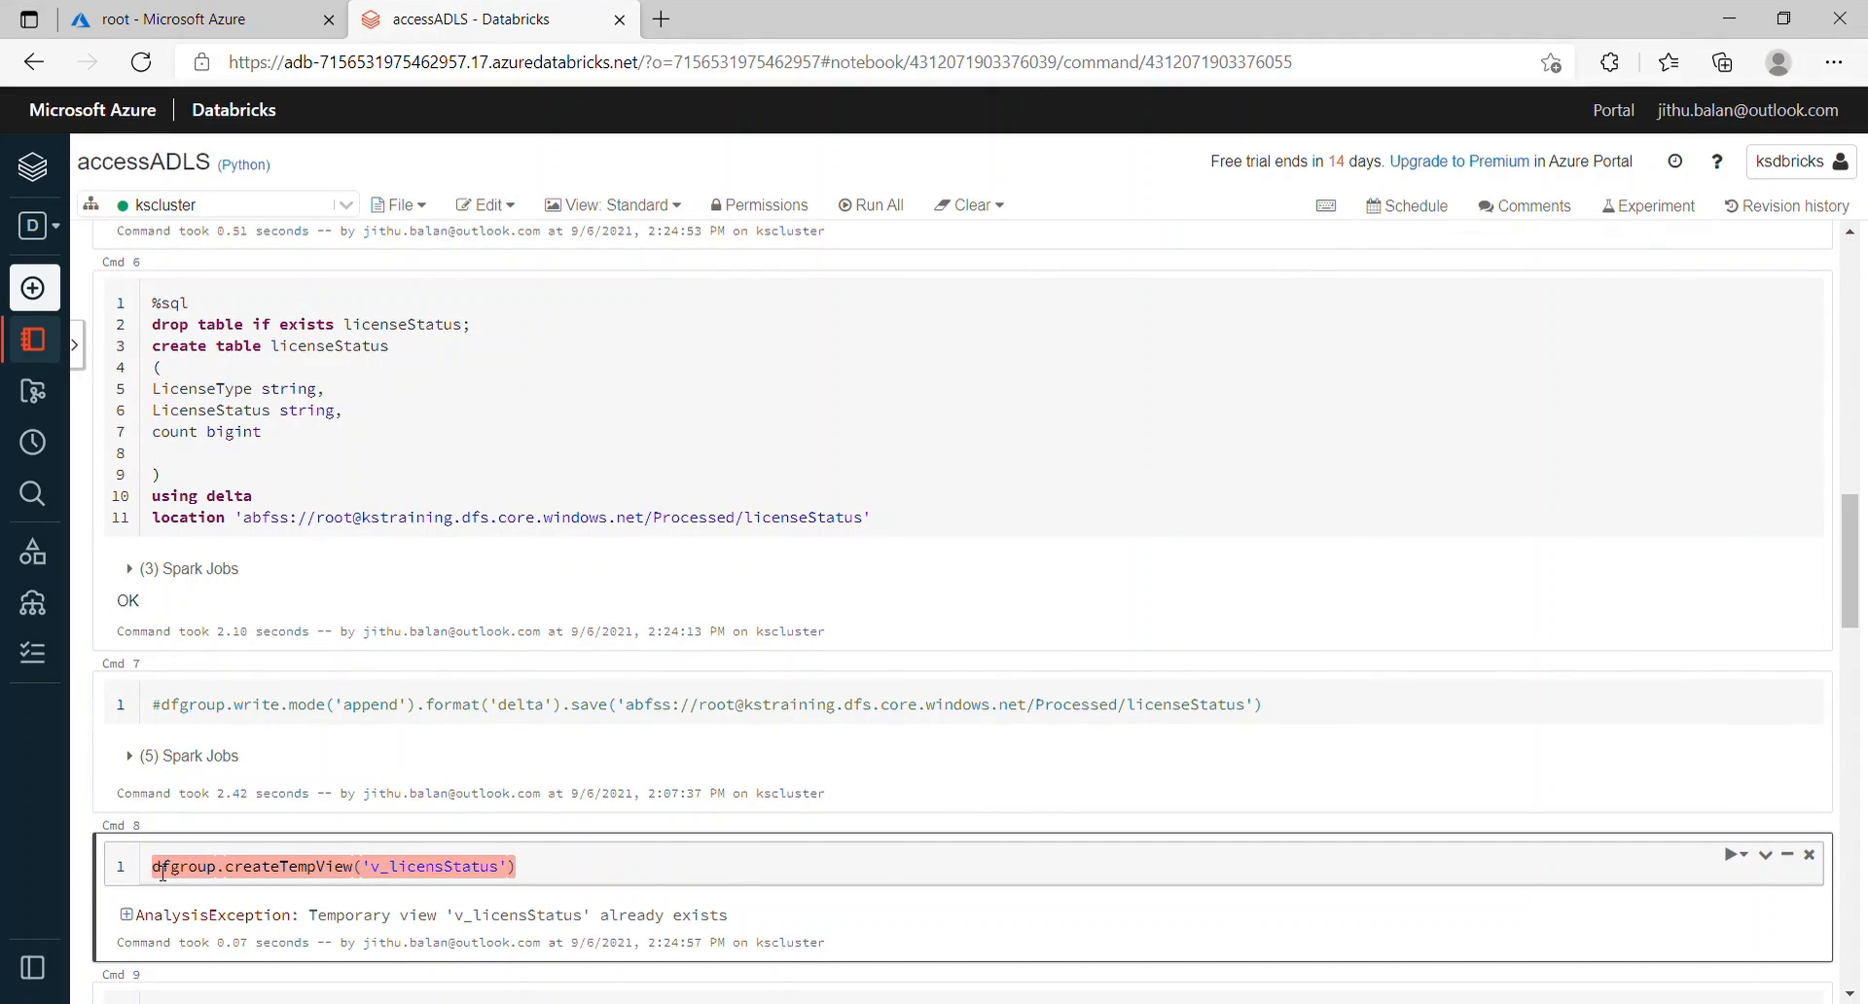
Step: Add a spark.sql "drop table if exists v_licensStatus" line above createTempView
{"action": "key", "text": "Return"}
{"action": "key", "text": "Up"}
{"action": "type", "text": "spark.sl"}
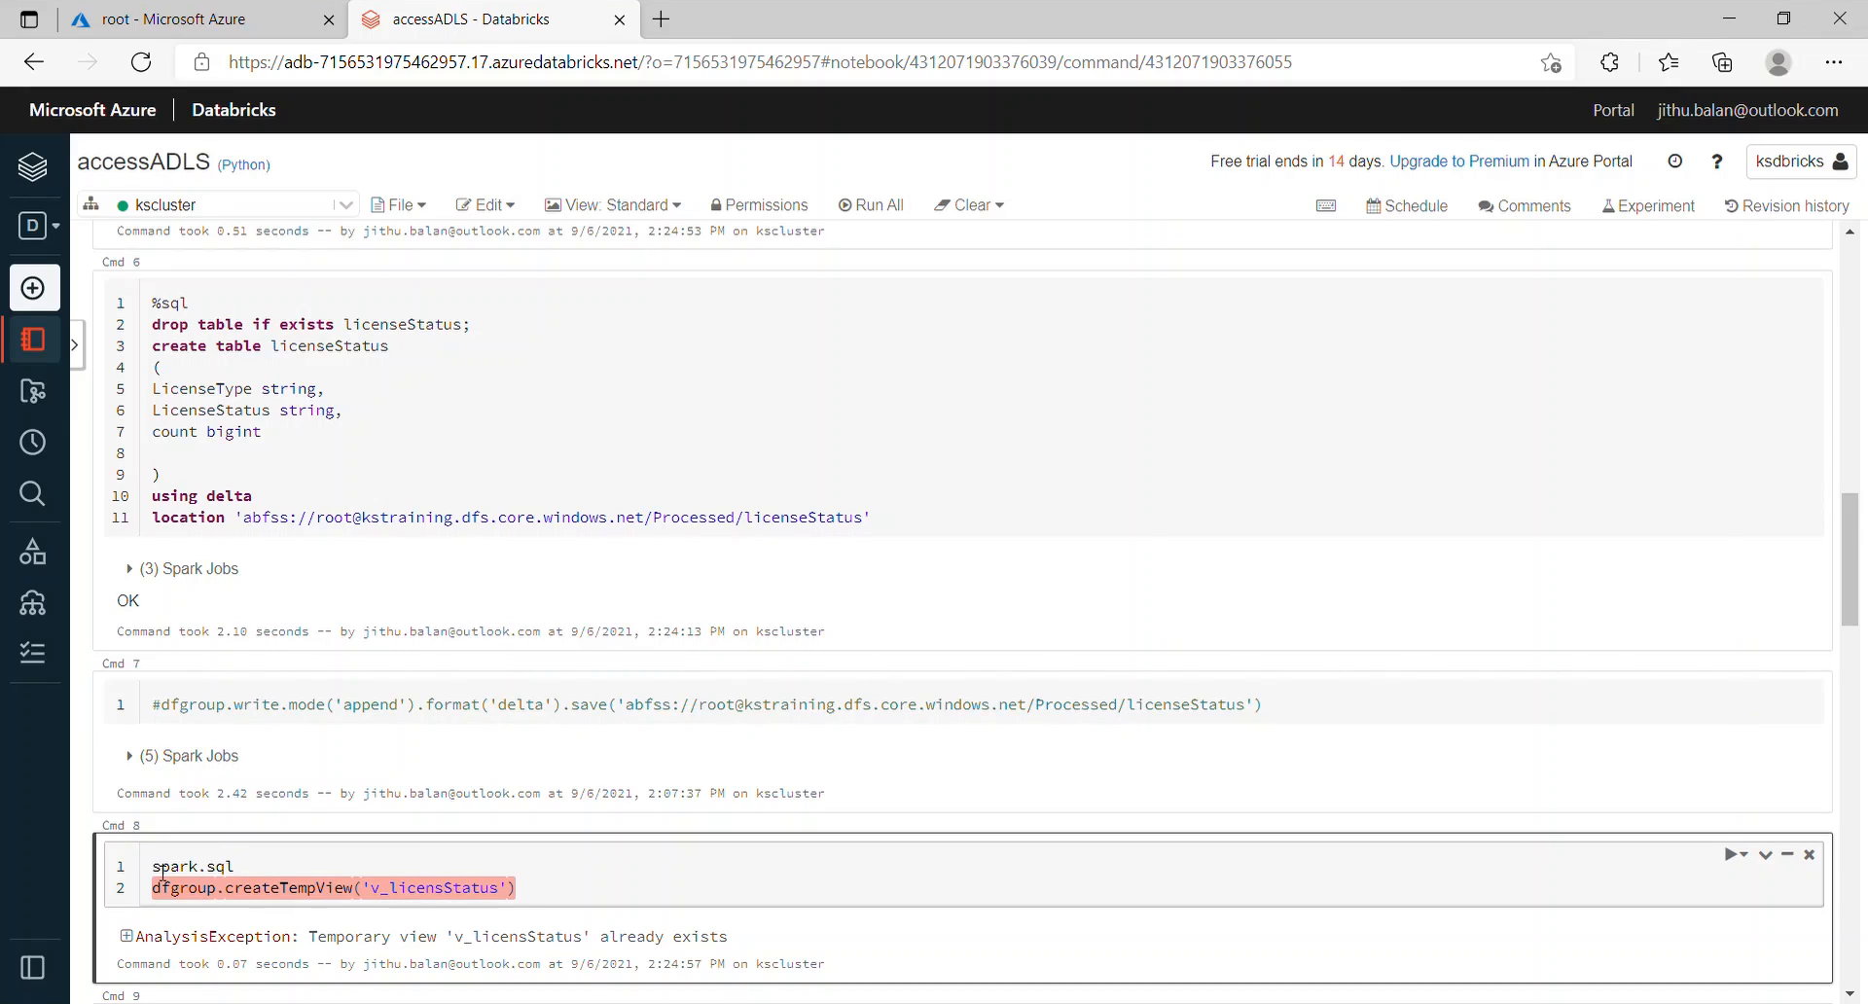
{"action": "type", "text": "l(\"drop table if exists"}
{"action": "double_click", "coordinate": [414, 899]}
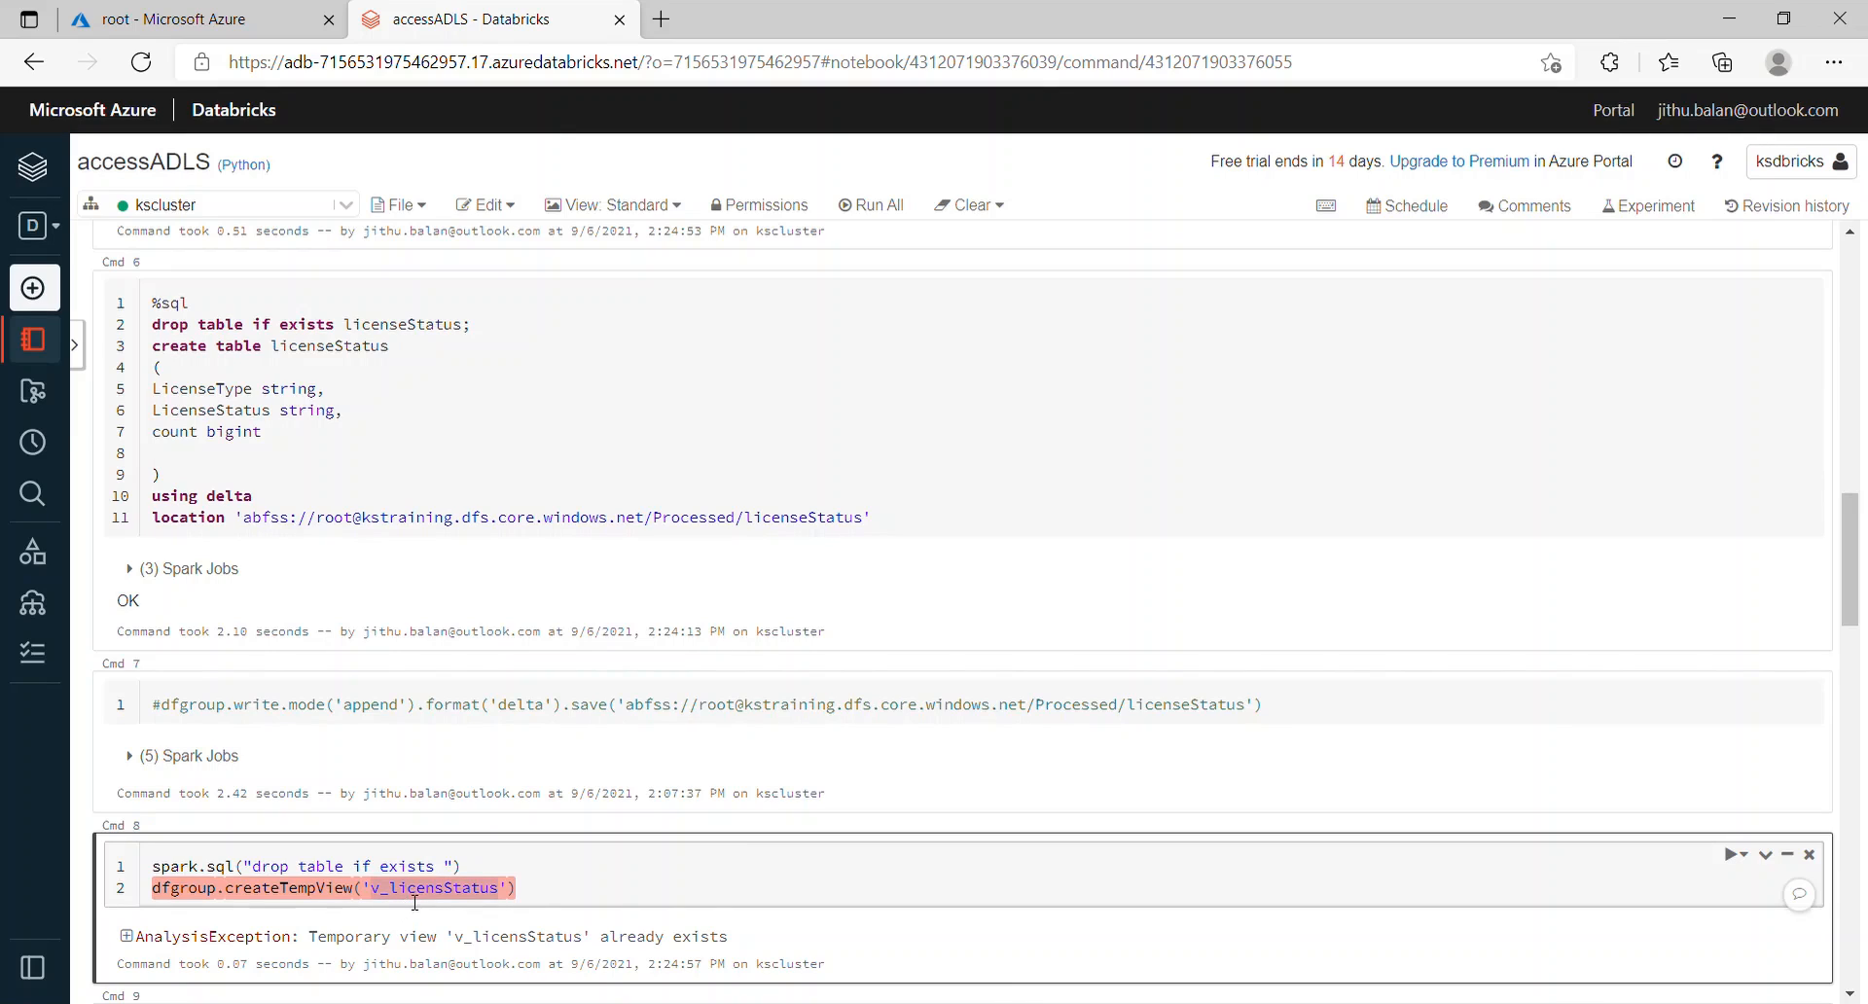
{"action": "key", "text": "ctrl+c"}
{"action": "left_click", "coordinate": [451, 869]}
{"action": "key", "text": "ctrl+v"}
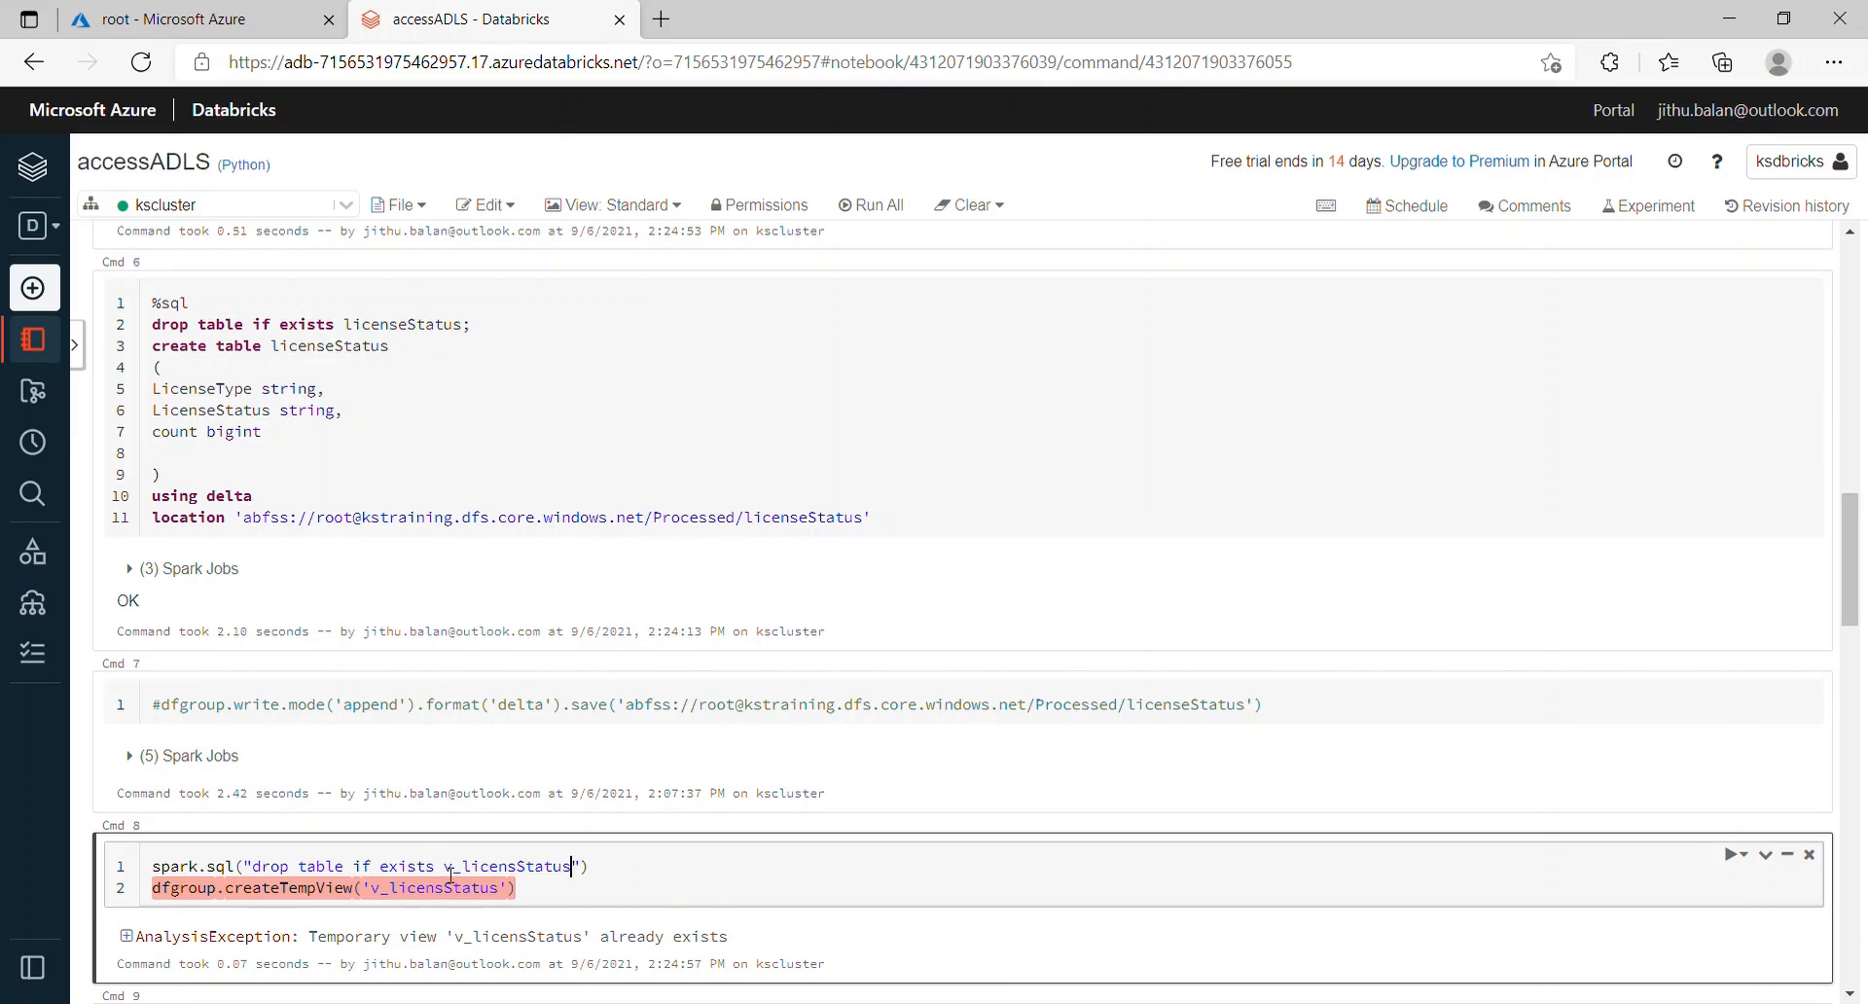
Step: Run the view cell and the view query, which returns four rows
{"action": "key", "text": "shift+Return"}
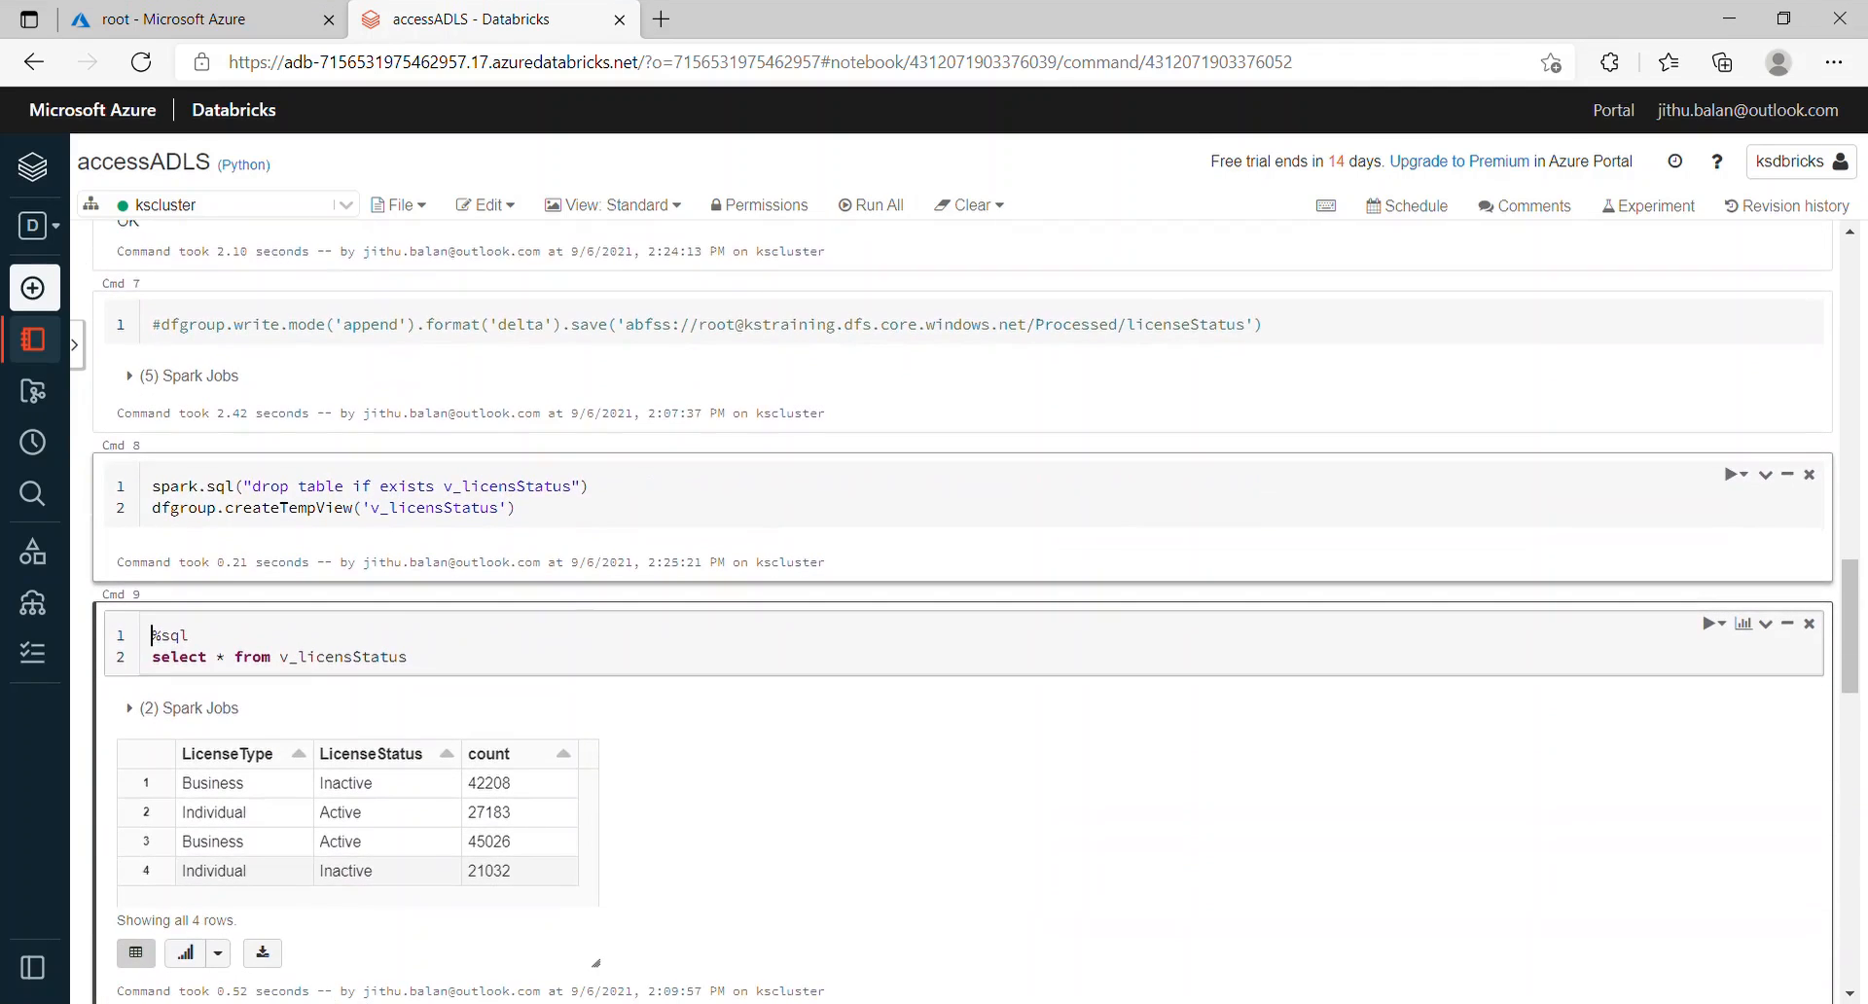
{"action": "key", "text": "shift+Return"}
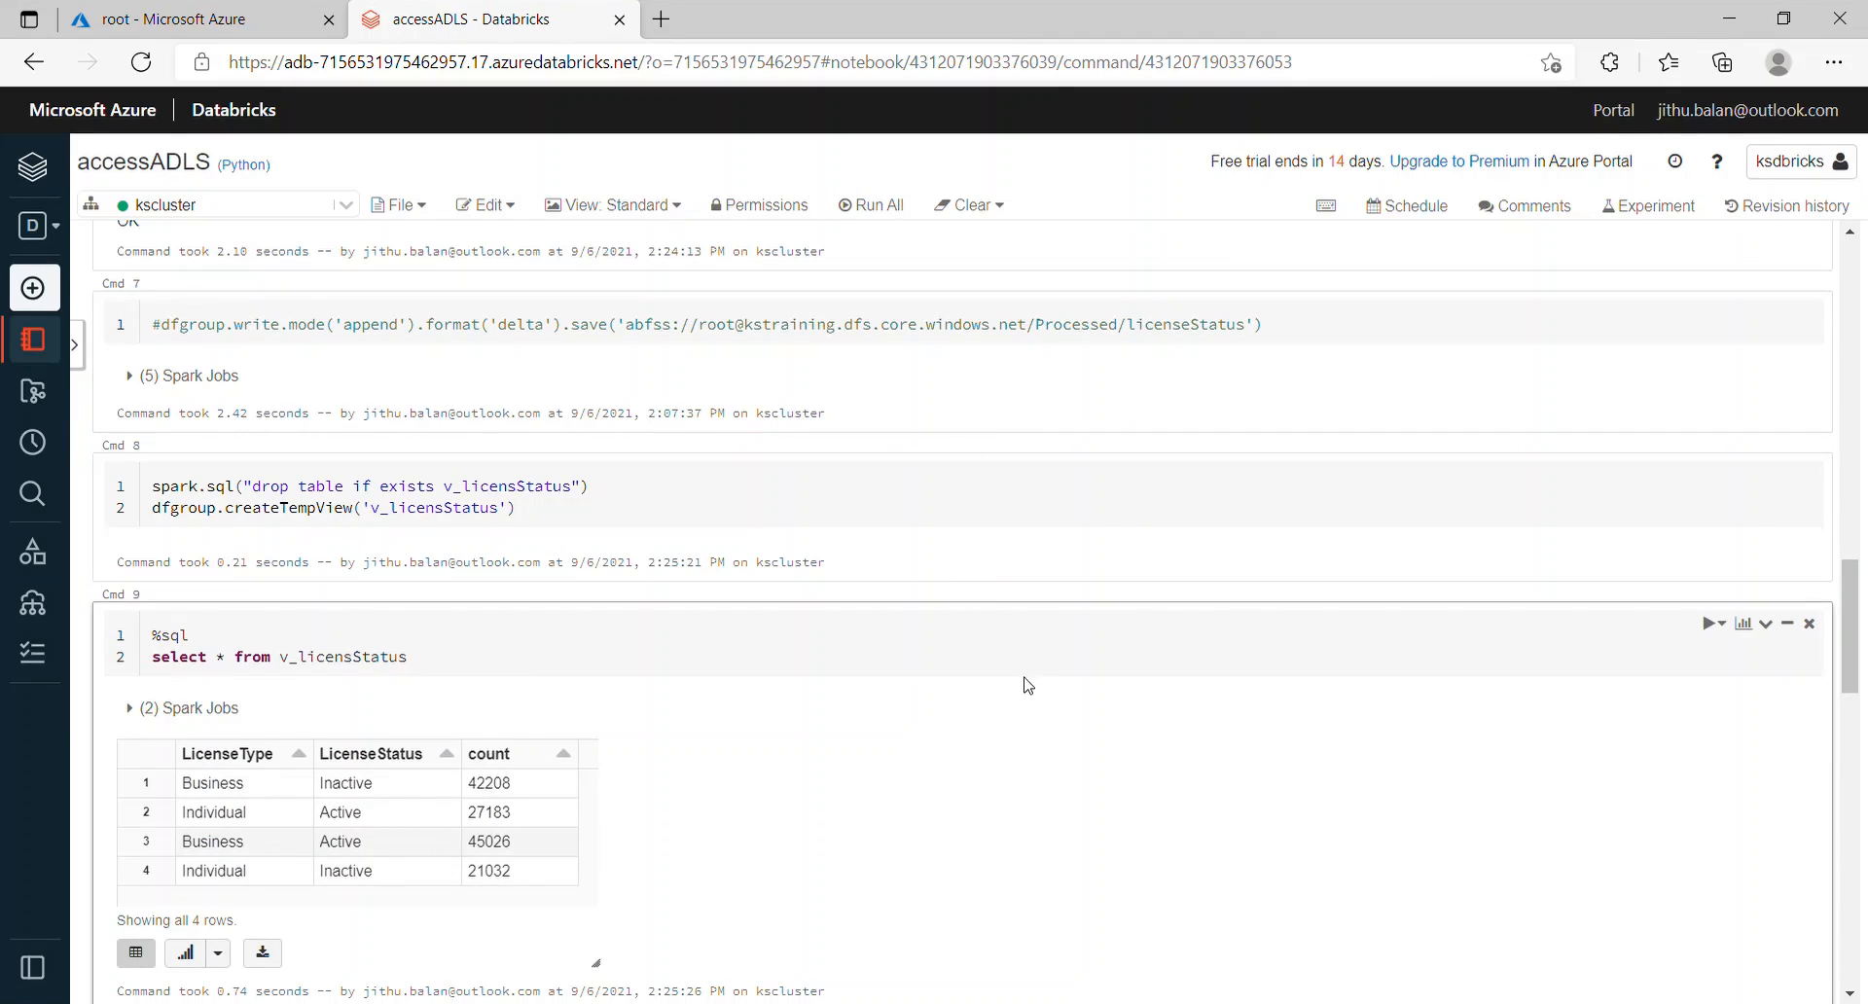
{"action": "left_click_drag", "start_coordinate": [1861, 668], "coordinate": [1861, 776]}
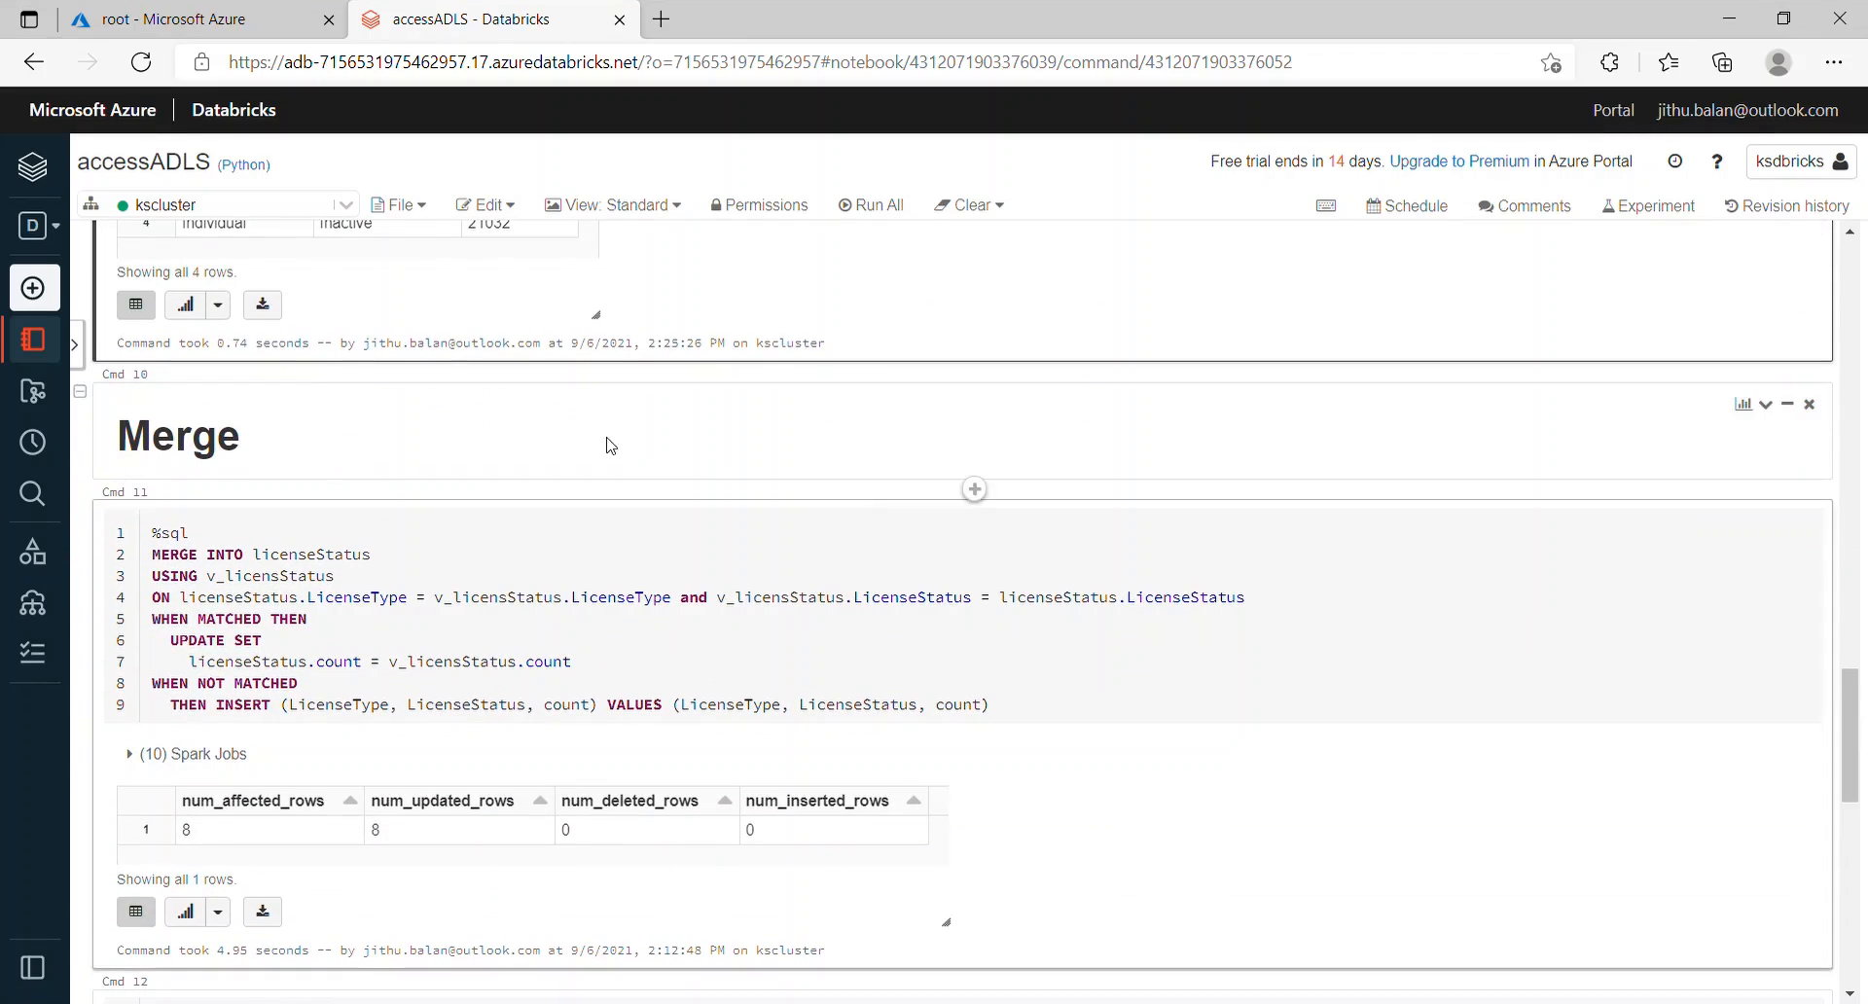
Step: Run the MERGE of v_licensStatus into licenseStatus, matched on LicenseType
{"action": "double_click", "coordinate": [295, 556]}
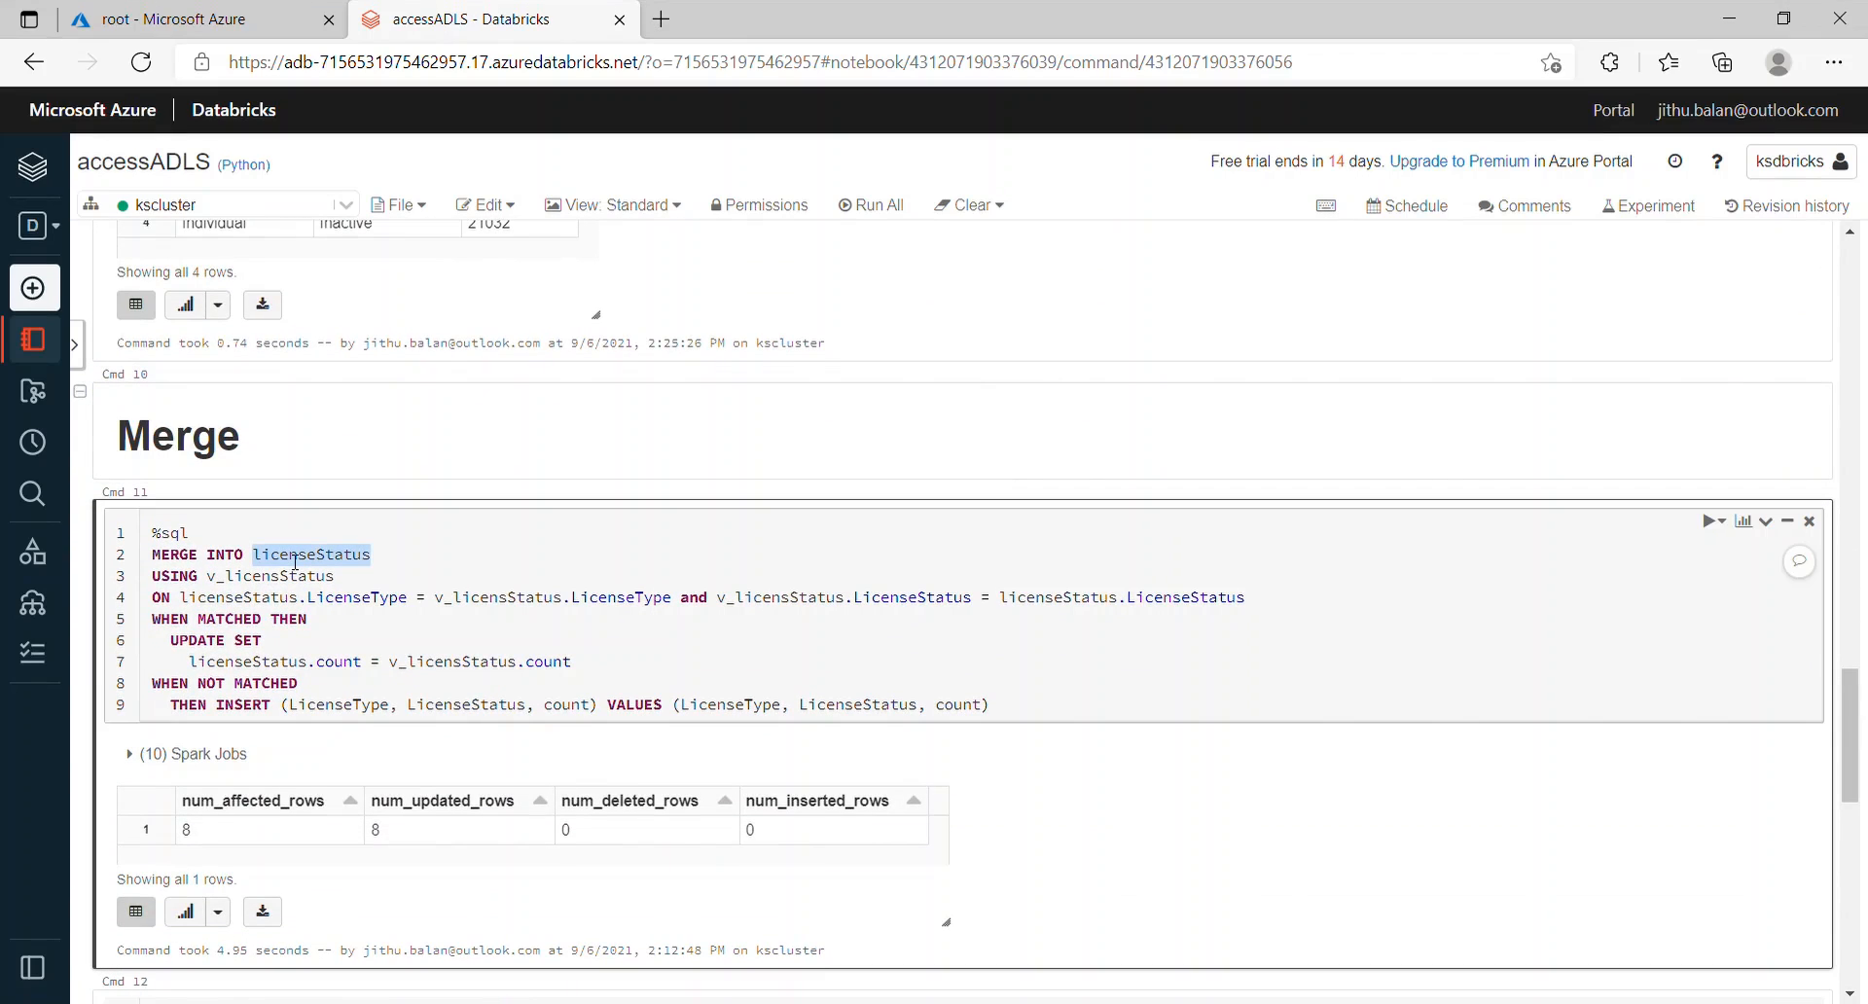
{"action": "double_click", "coordinate": [281, 580]}
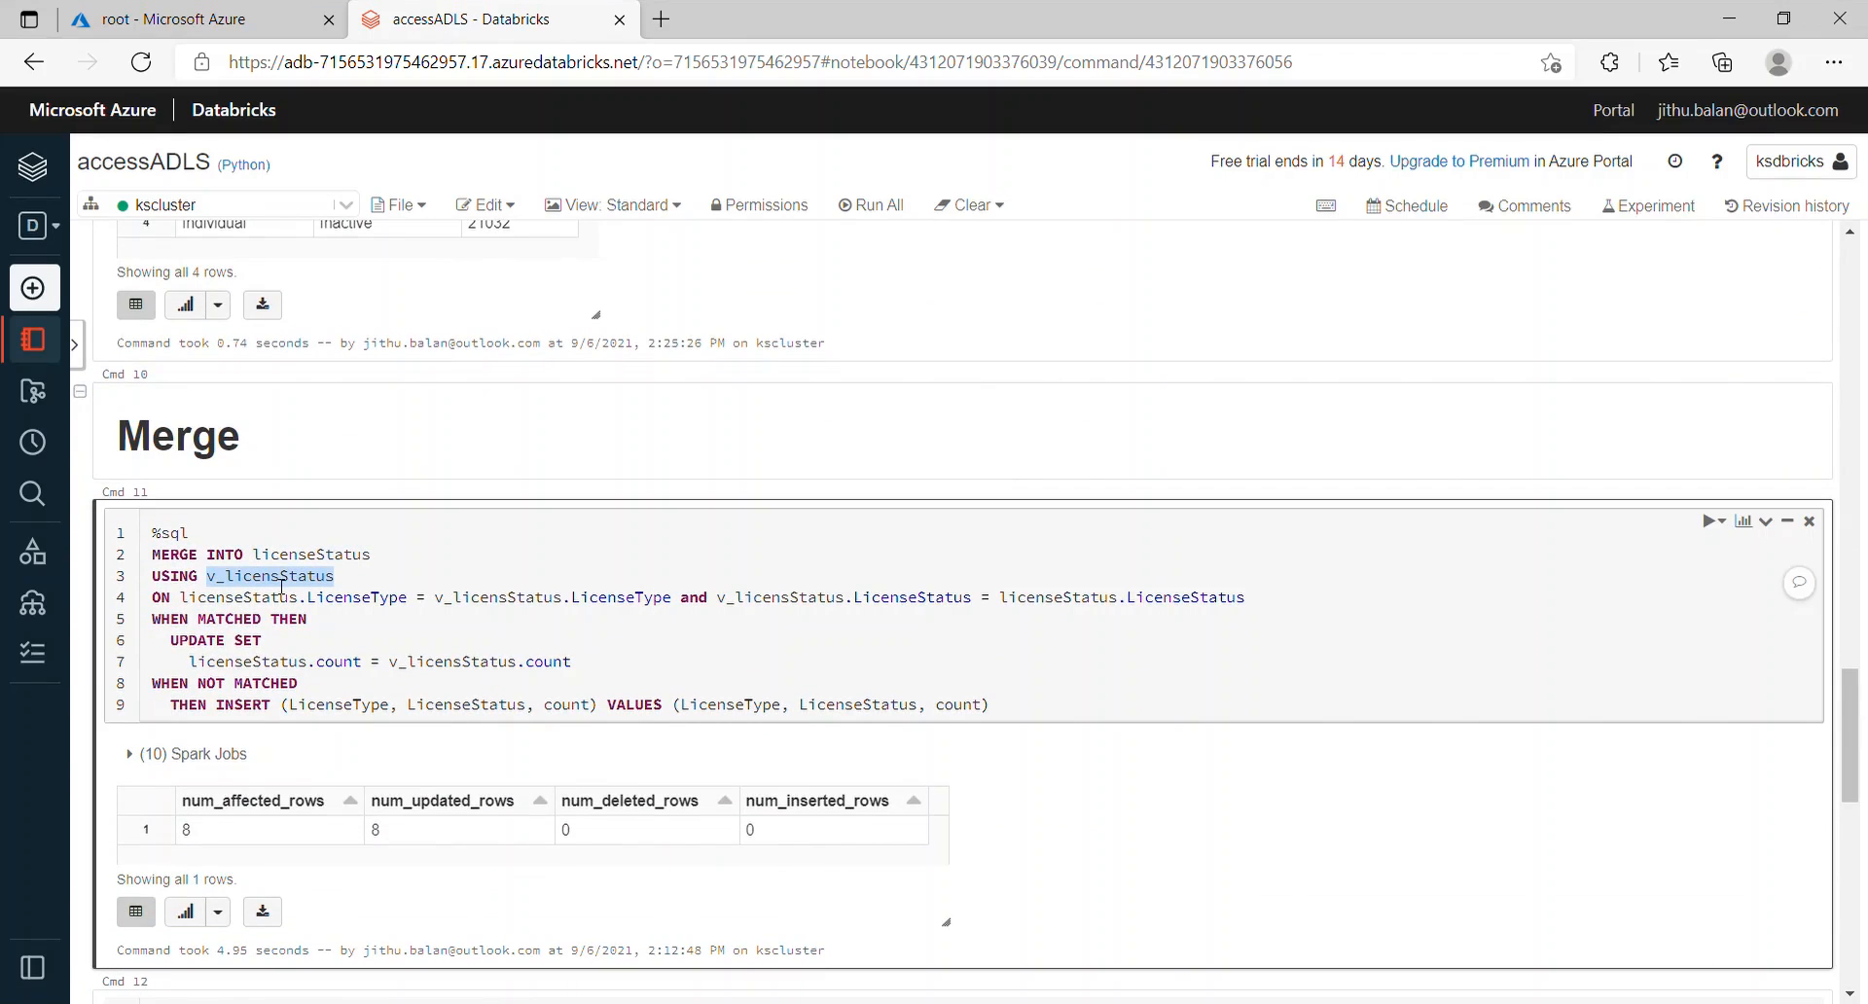
{"action": "double_click", "coordinate": [390, 600]}
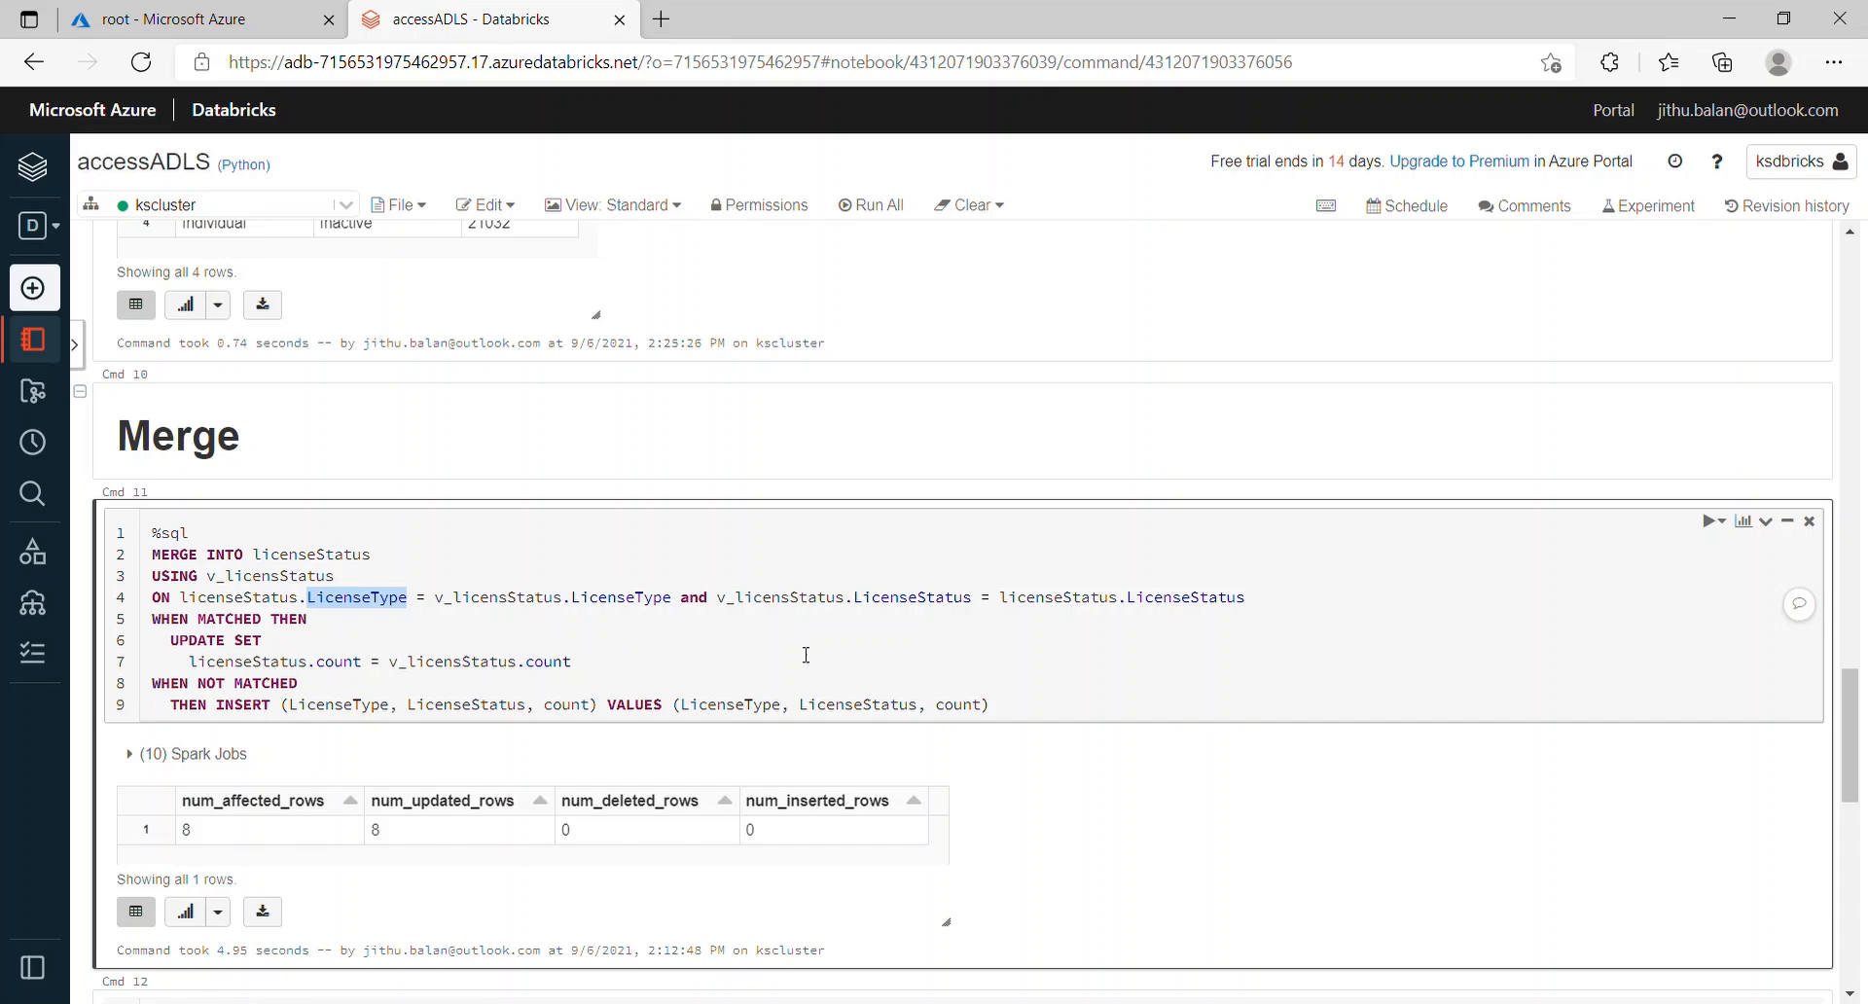
{"action": "left_click_drag", "start_coordinate": [1859, 698], "coordinate": [1859, 802]}
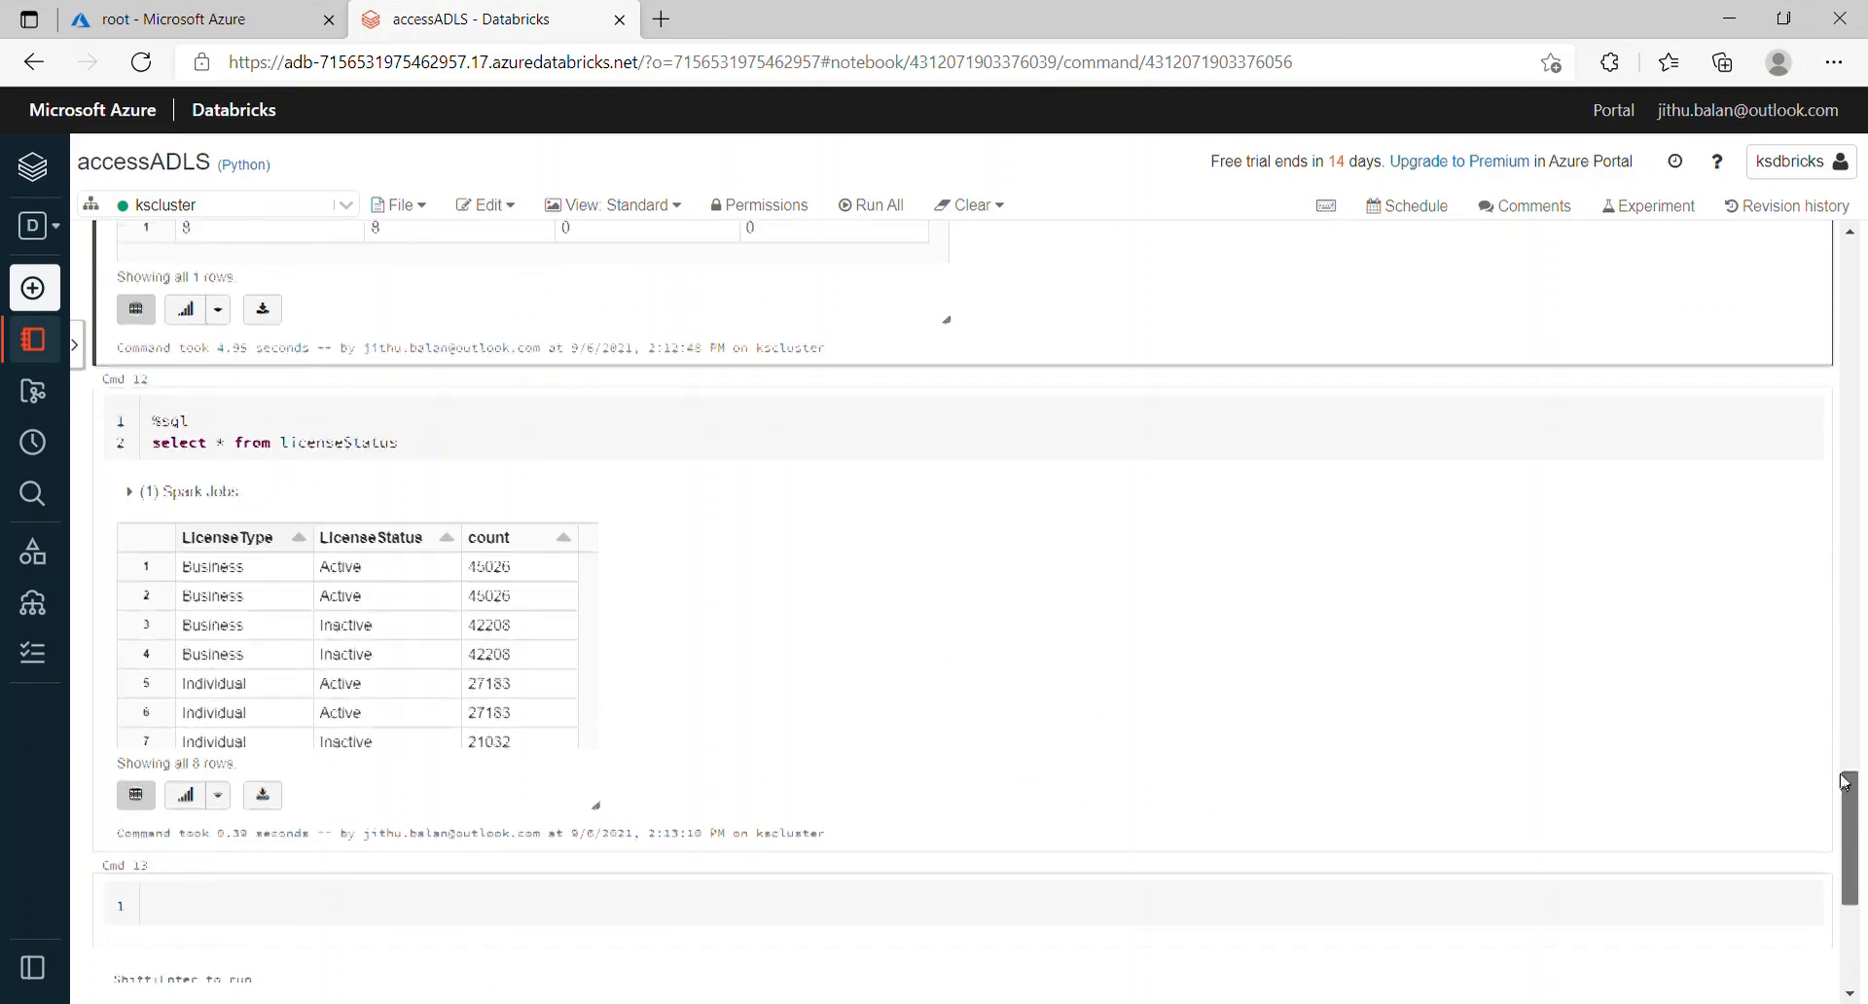
{"action": "scroll", "coordinate": [1496, 666], "scroll_direction": "up", "scroll_amount": 3}
{"action": "left_click", "coordinate": [1172, 297]}
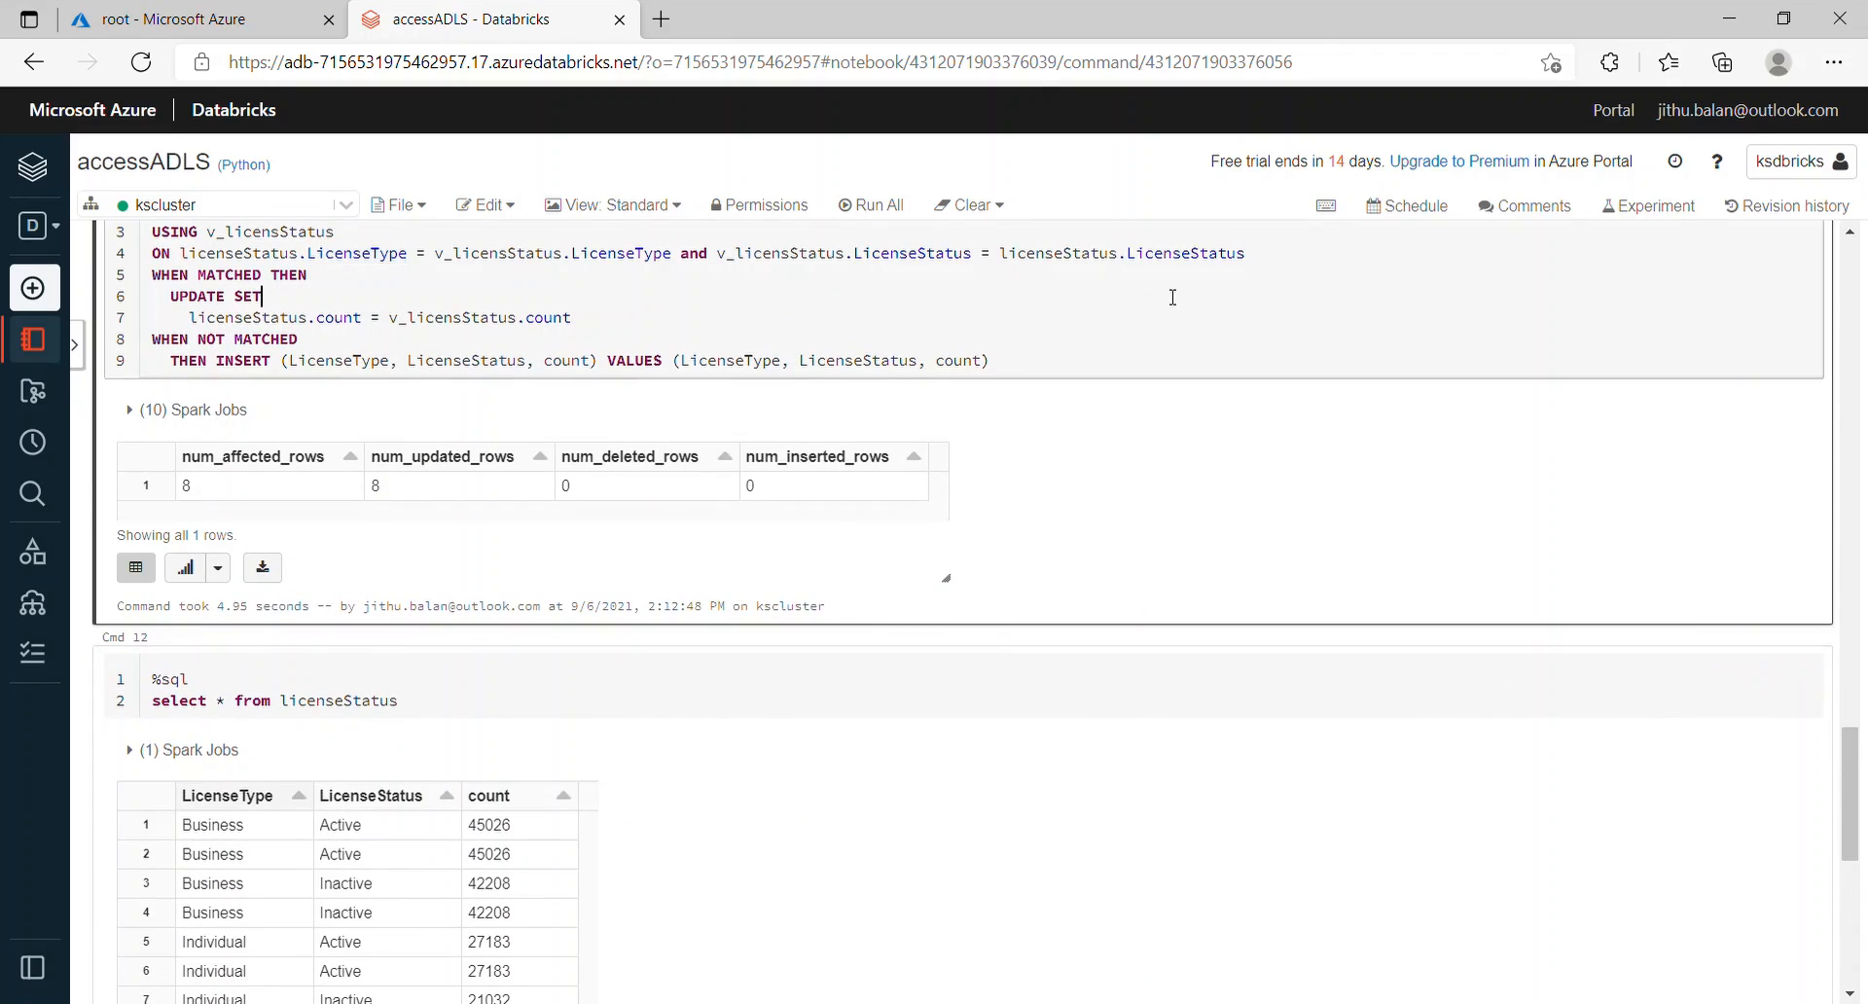
{"action": "key", "text": "shift+Return"}
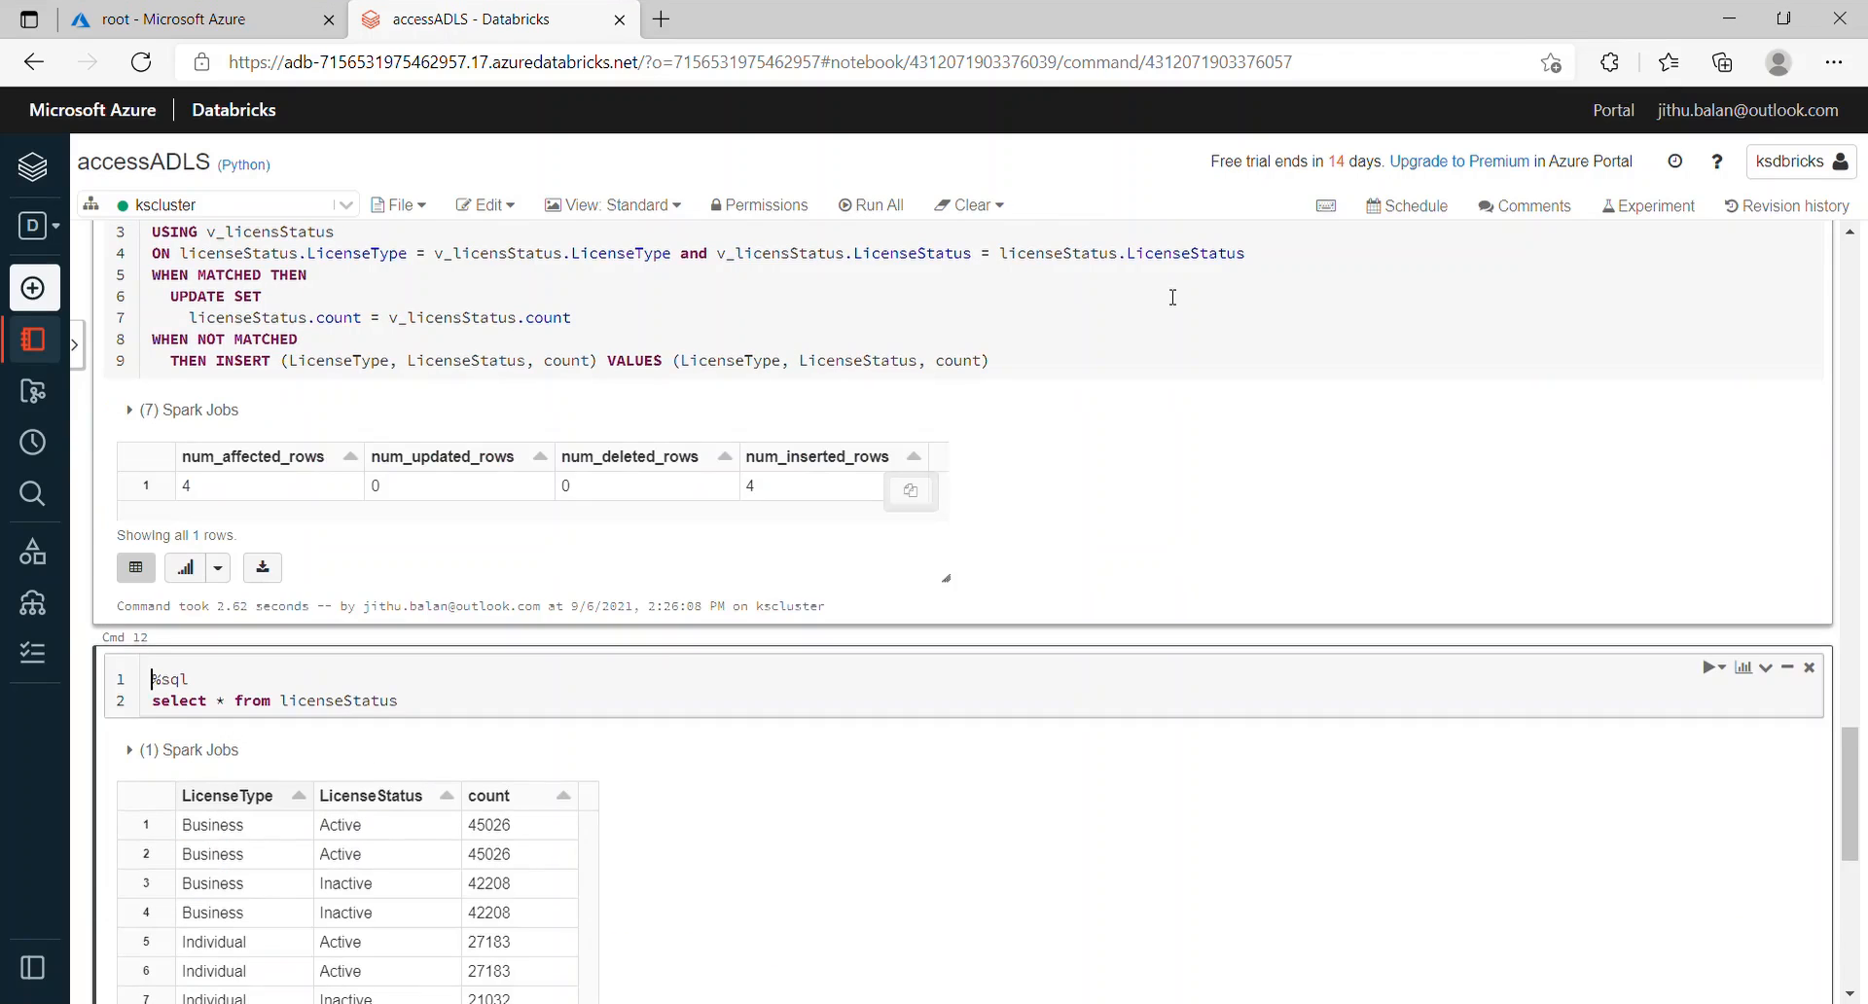
Step: Query licenseStatus to confirm four grouped rows, then select the notebook's first cell
{"action": "left_click", "coordinate": [453, 701]}
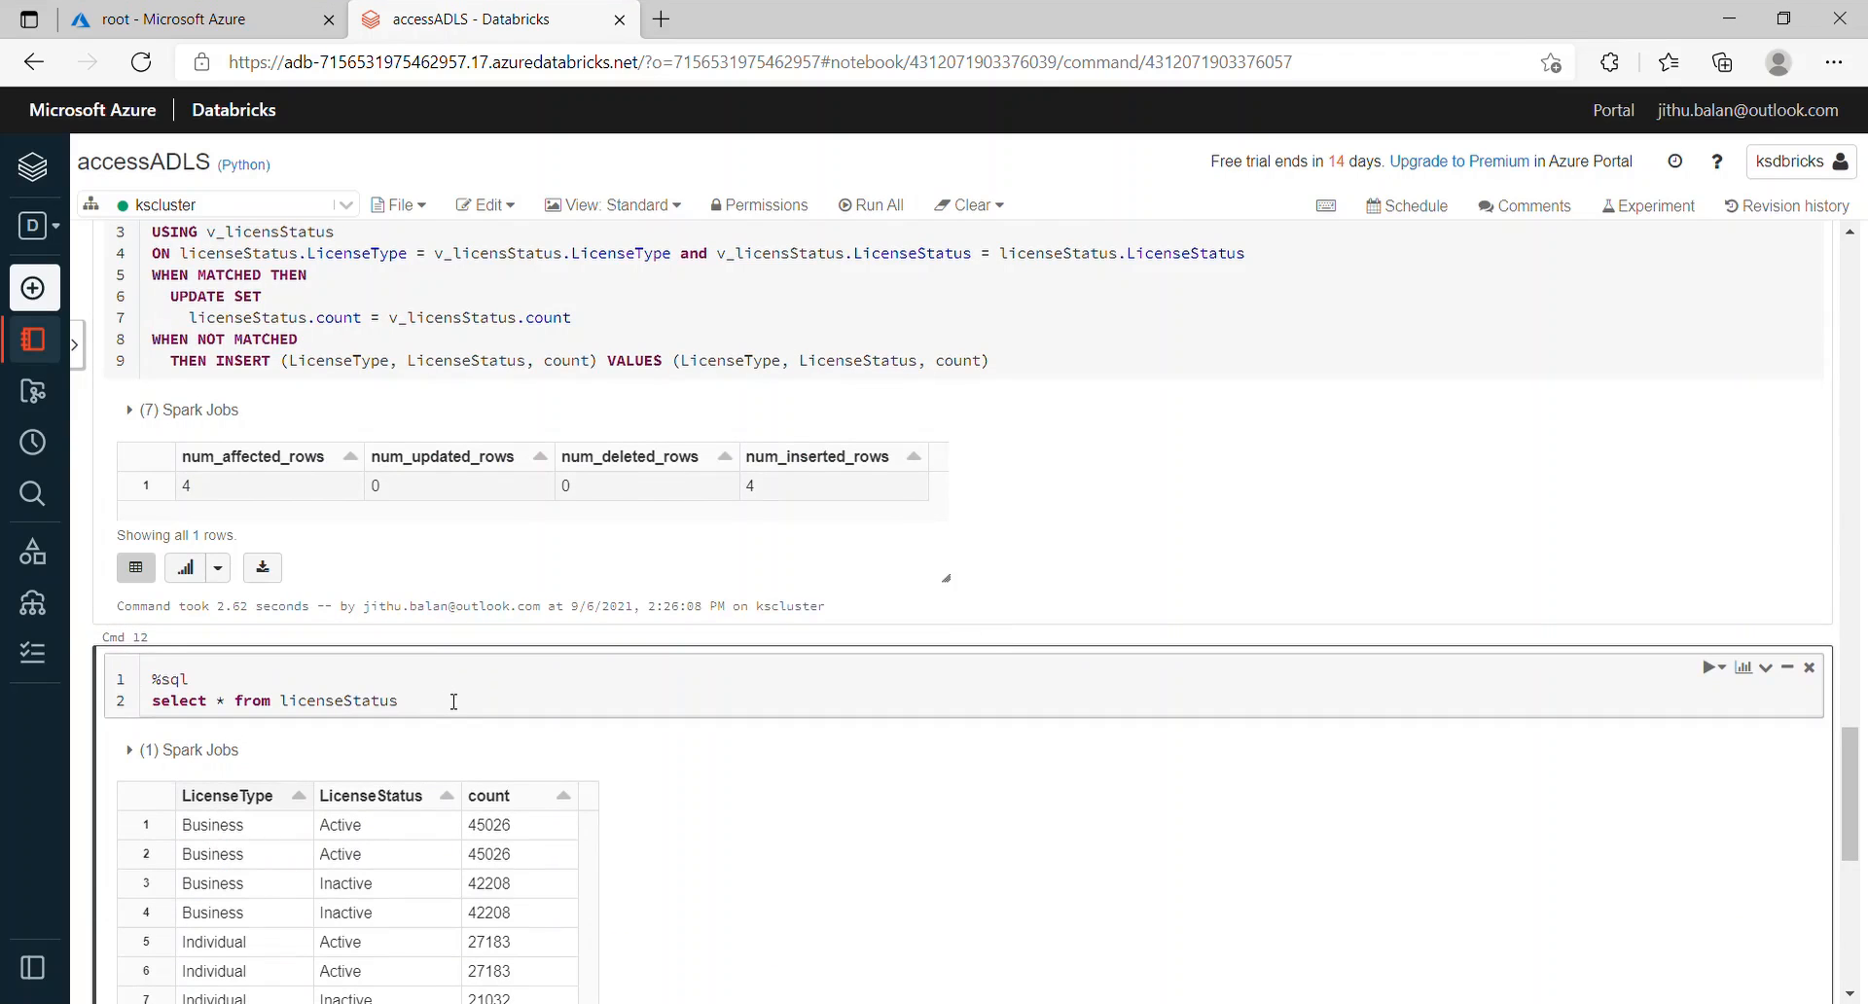
{"action": "key", "text": "shift+Return"}
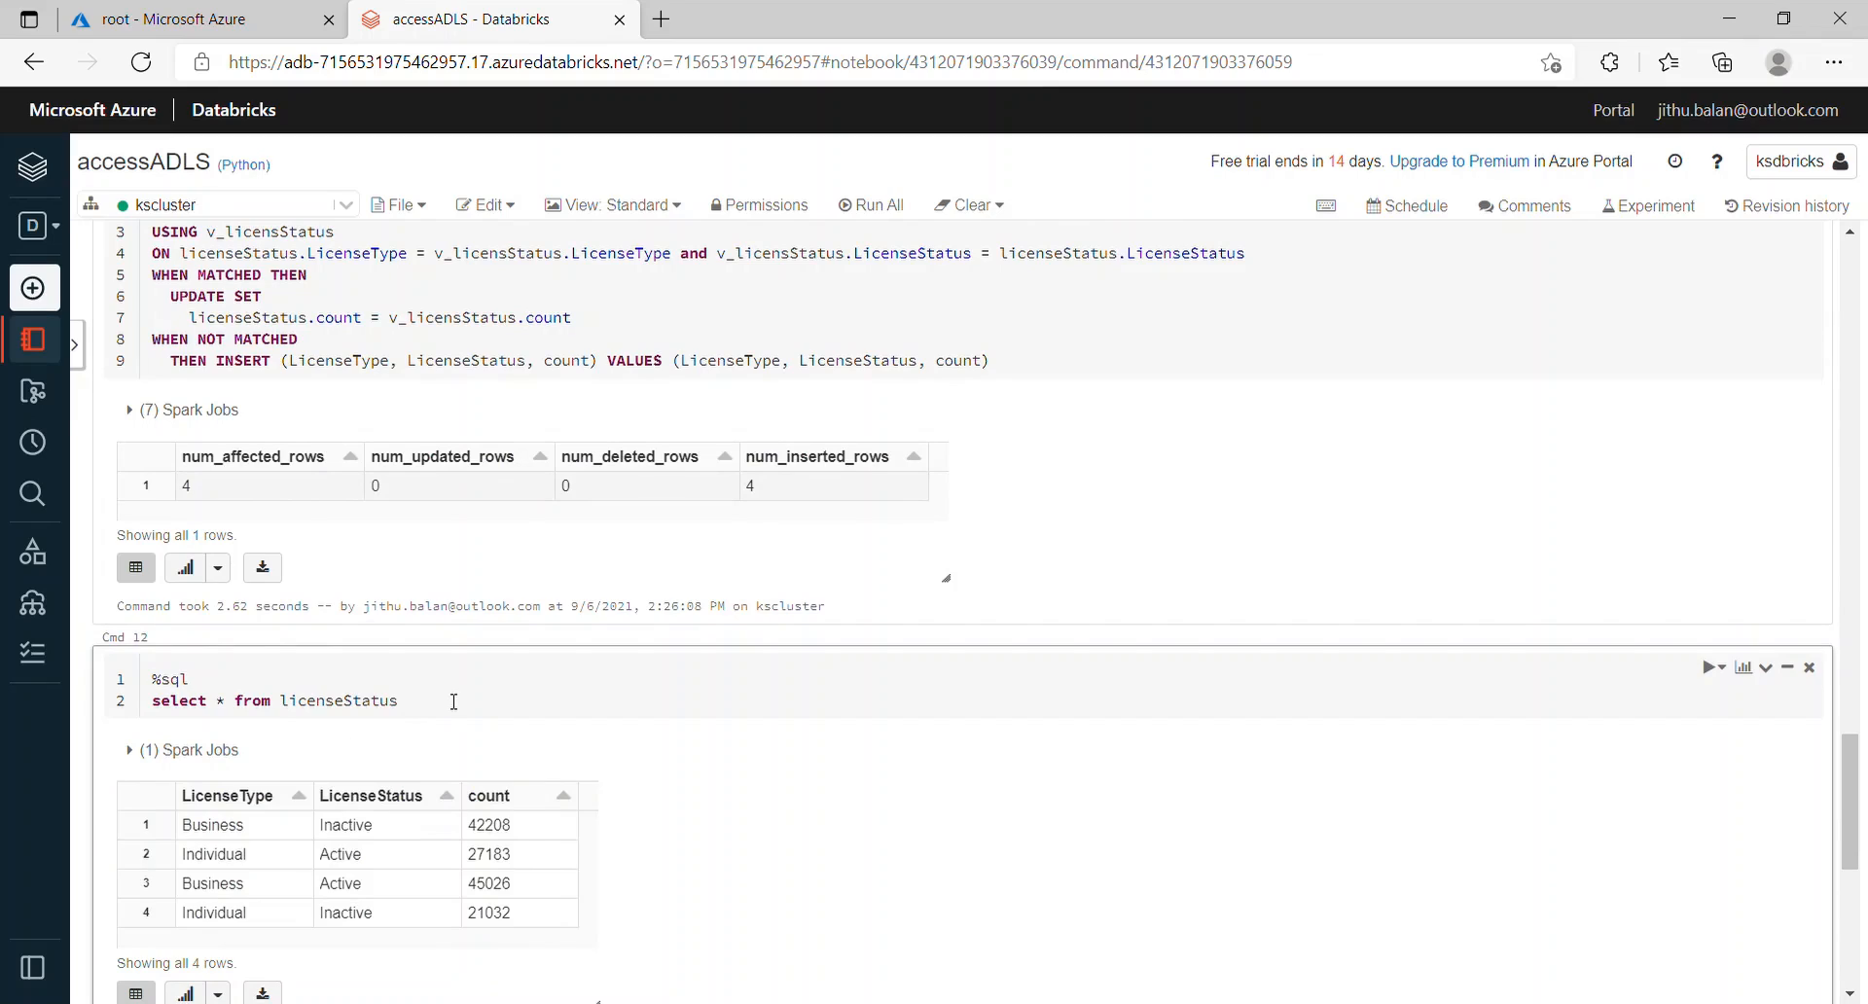
{"action": "left_click_drag", "start_coordinate": [1863, 869], "coordinate": [1863, 325]}
{"action": "left_click", "coordinate": [744, 292]}
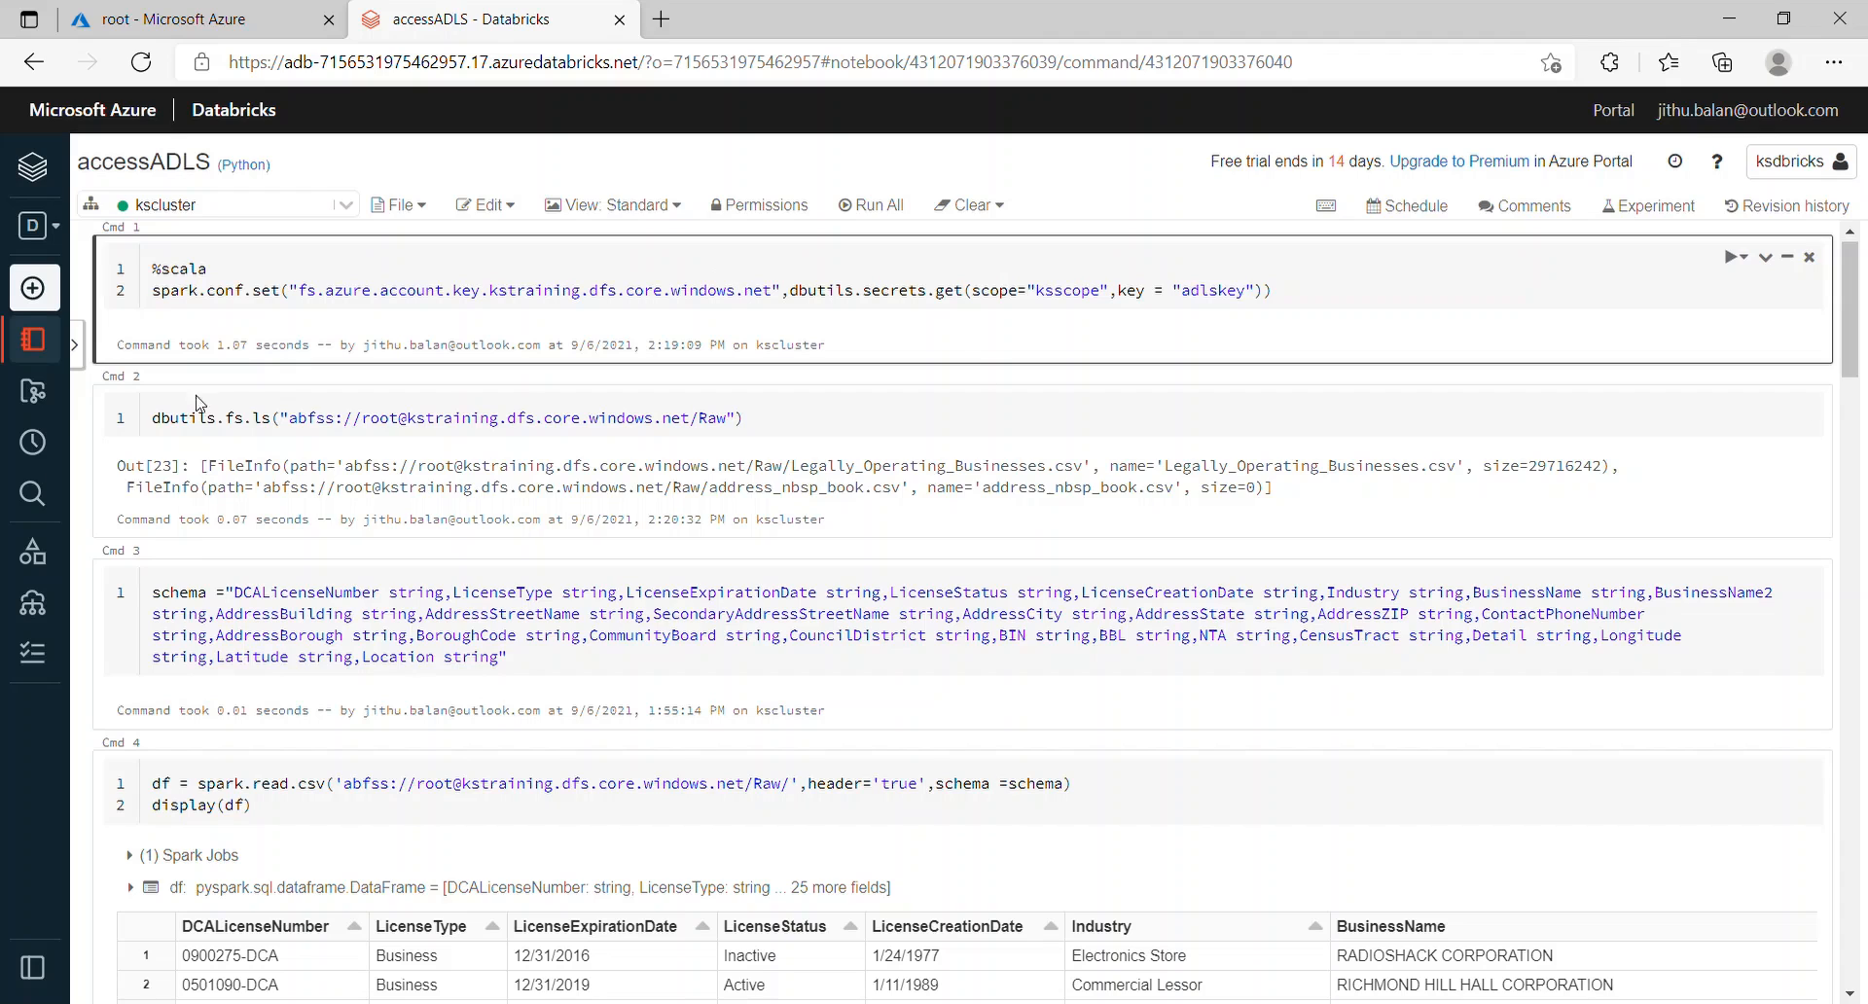
Step: Create a new Databricks job named kslicense
{"action": "mouse_move", "coordinate": [44, 610]}
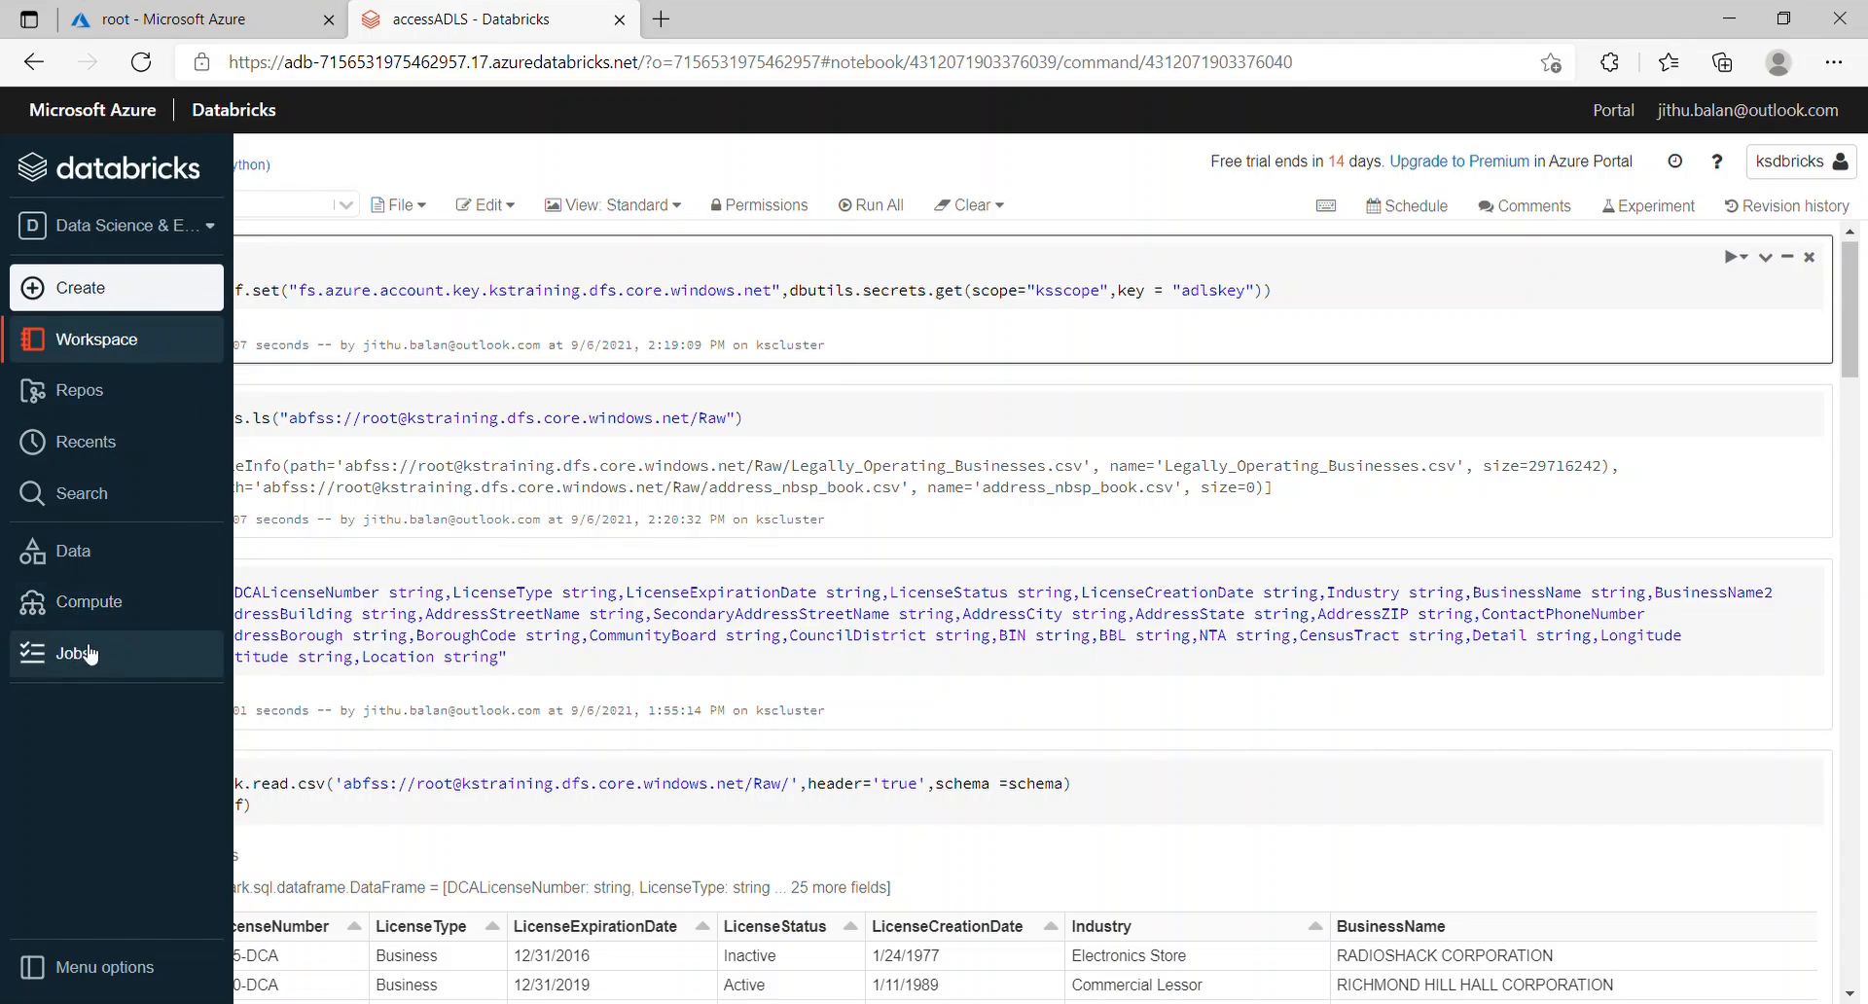
{"action": "left_click", "coordinate": [78, 652]}
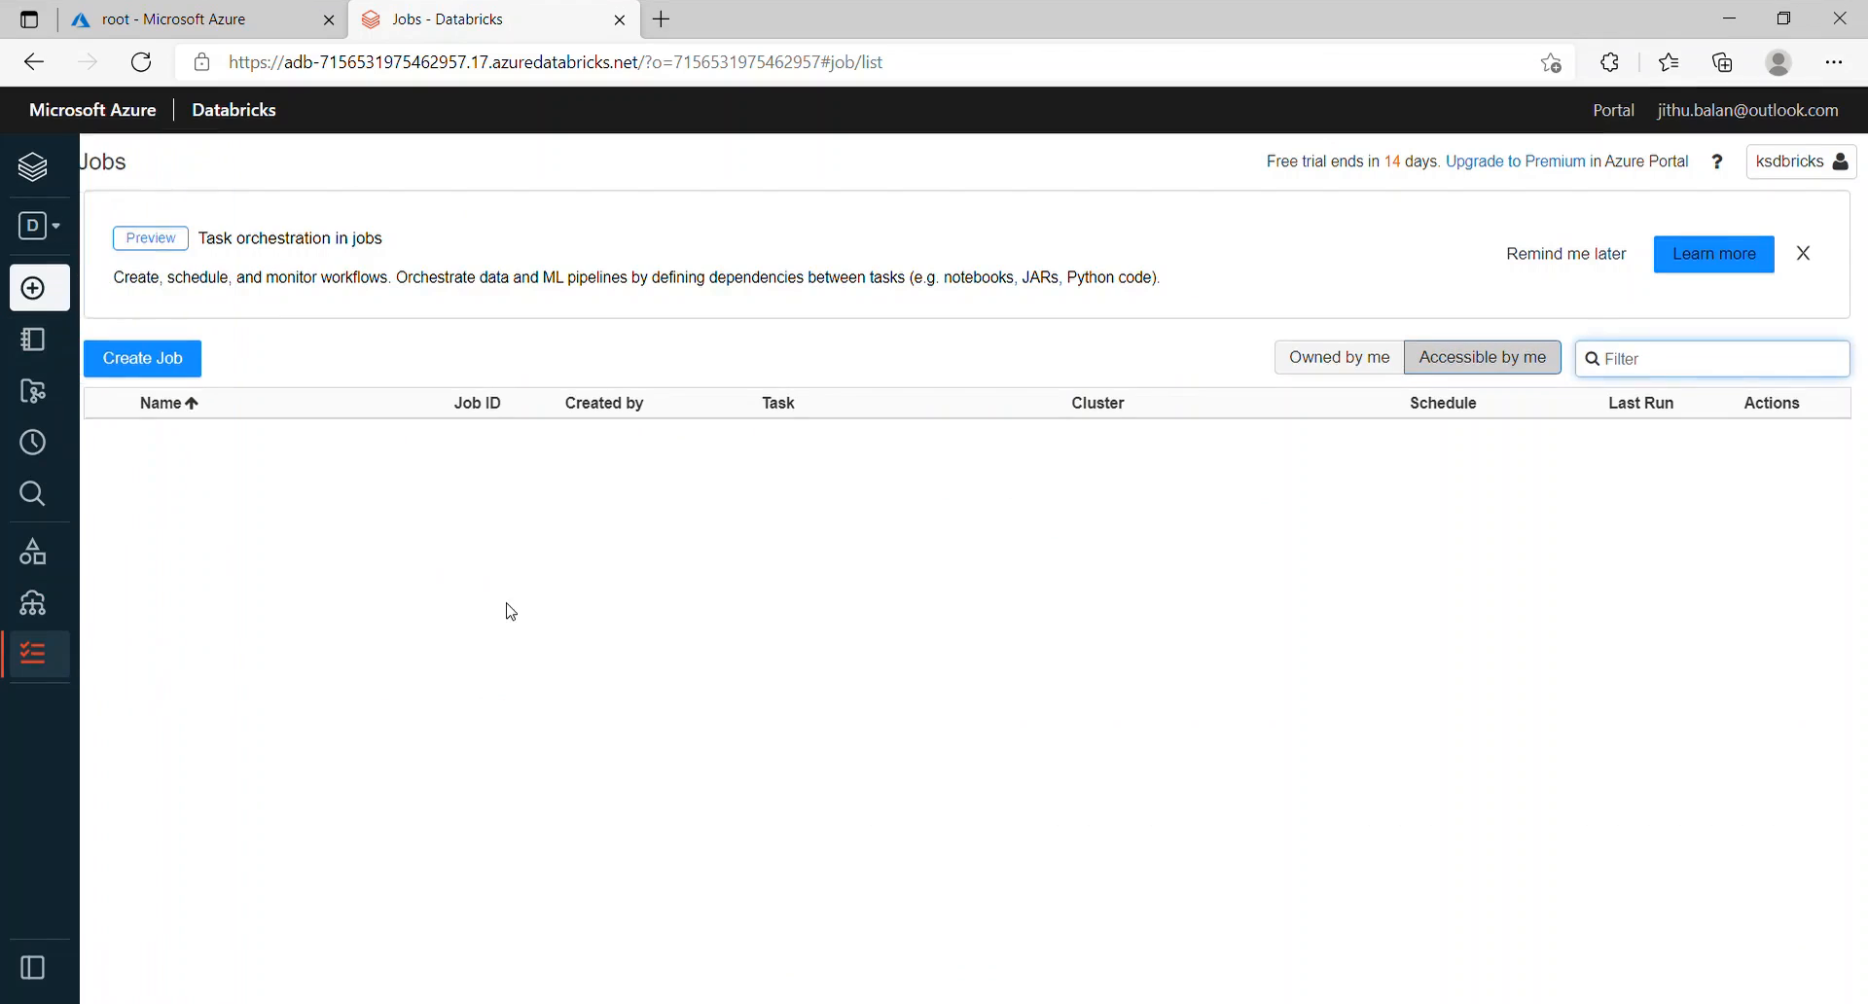
{"action": "left_click", "coordinate": [175, 369]}
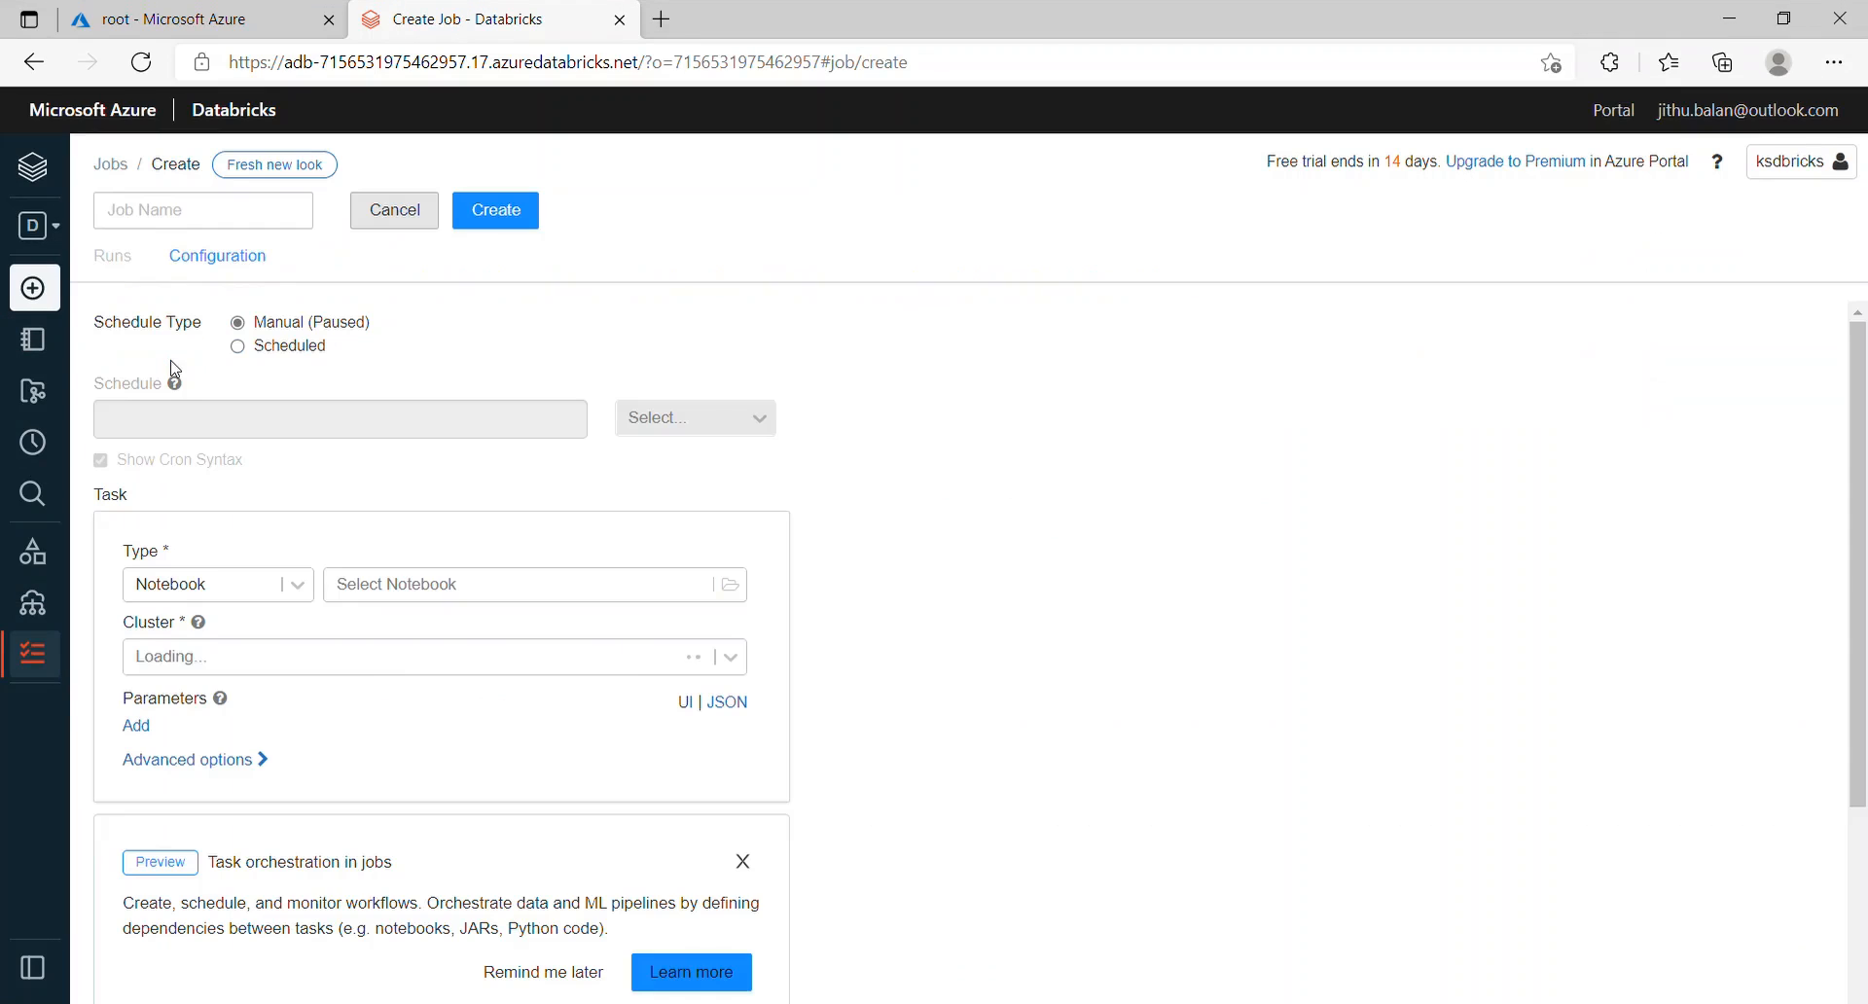
{"action": "left_click", "coordinate": [224, 220]}
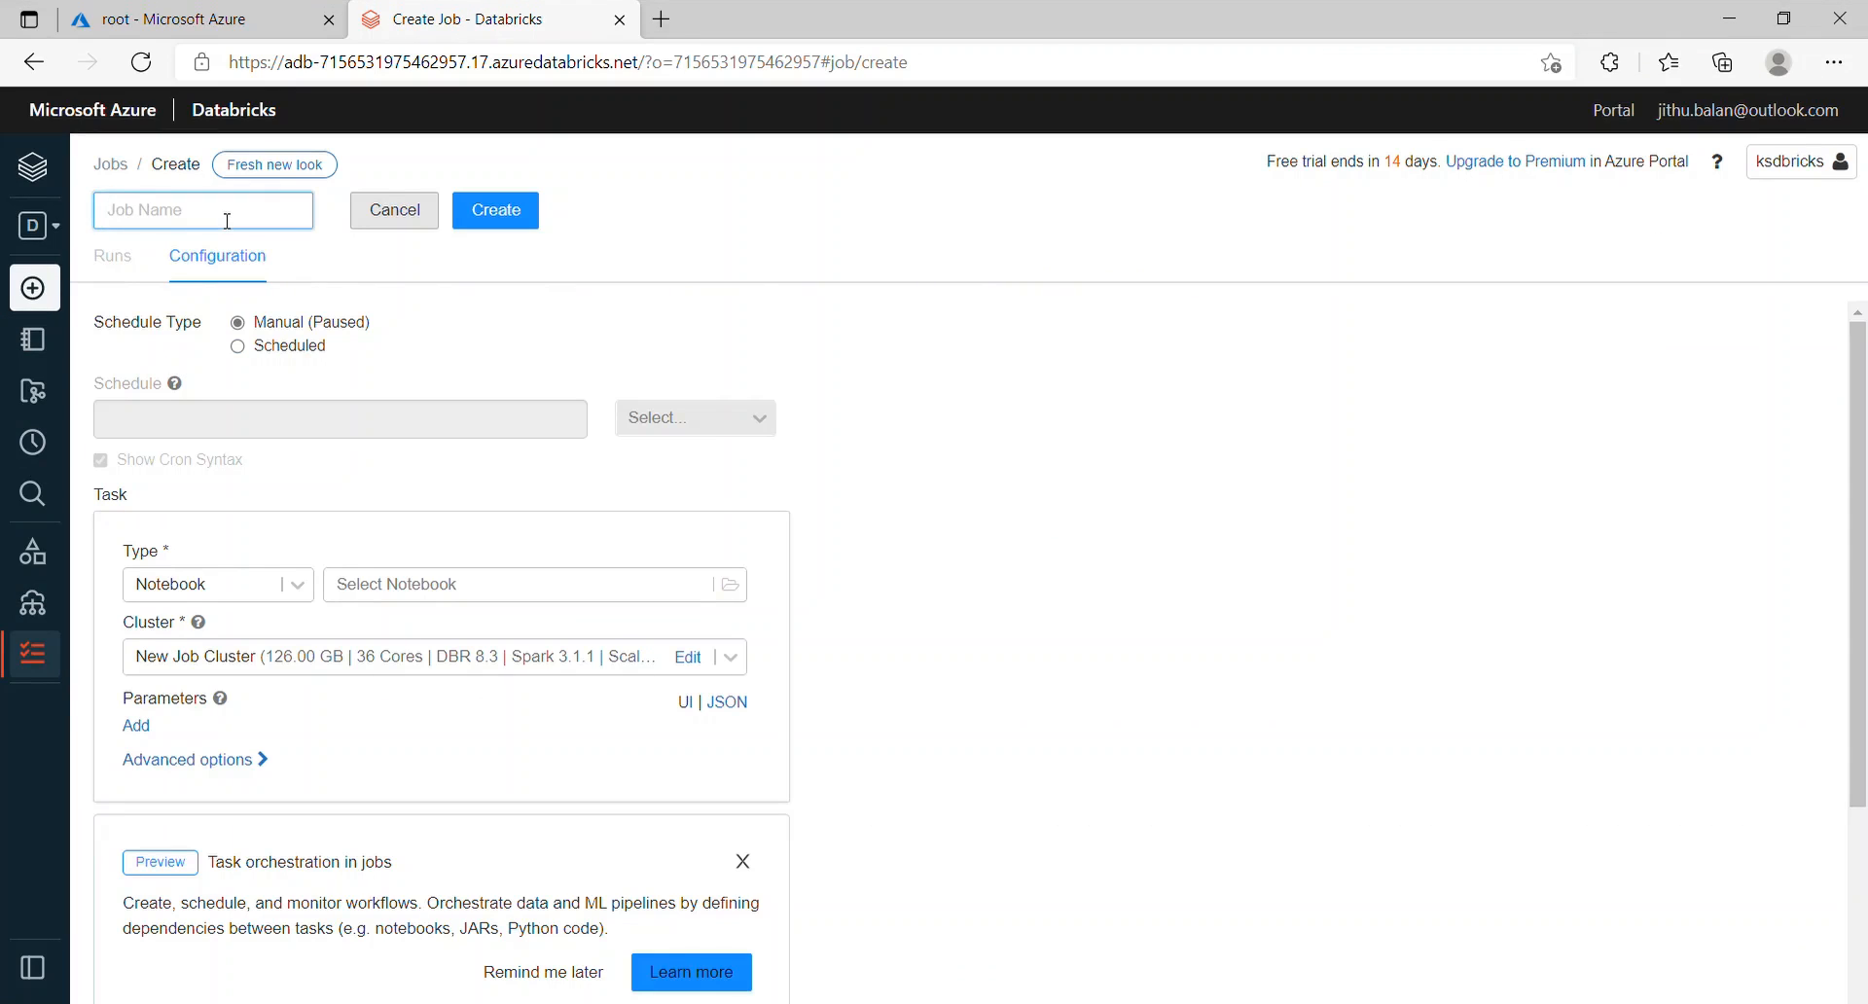
{"action": "type", "text": "kslicense"}
Step: Schedule the kslicense job to run every 1 minute
{"action": "left_click", "coordinate": [242, 350]}
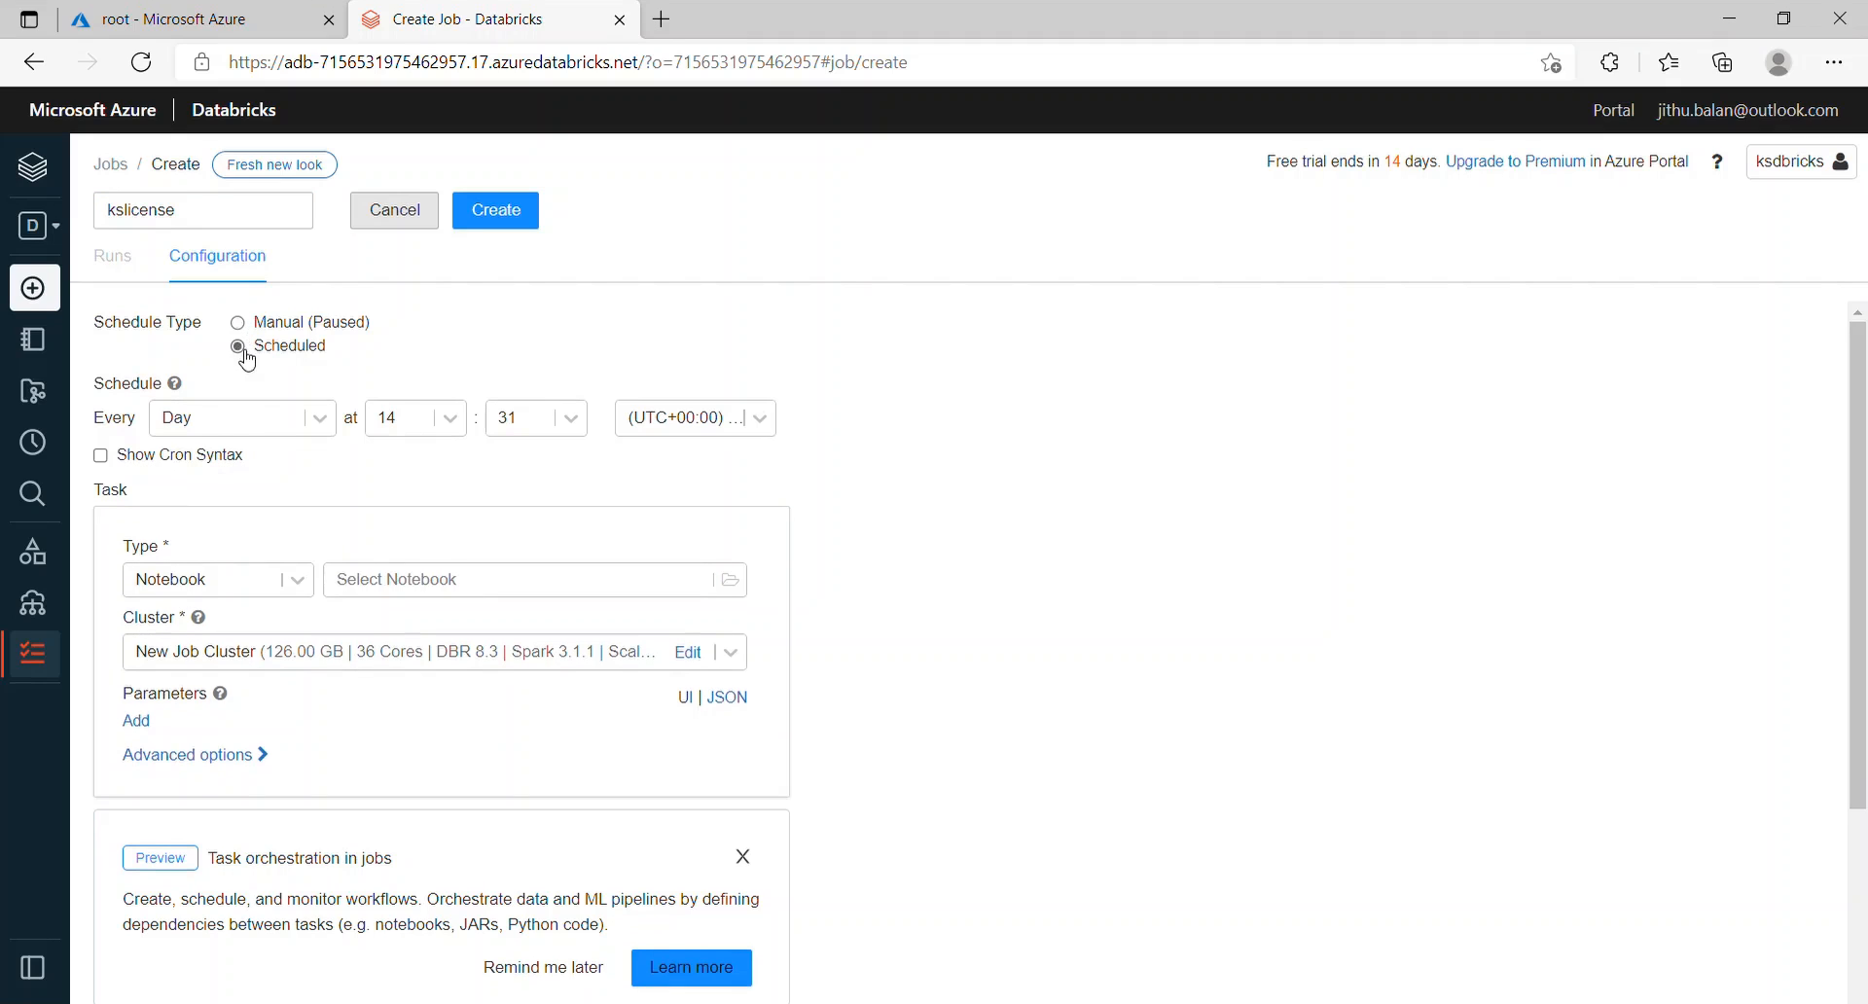
{"action": "left_click", "coordinate": [319, 420]}
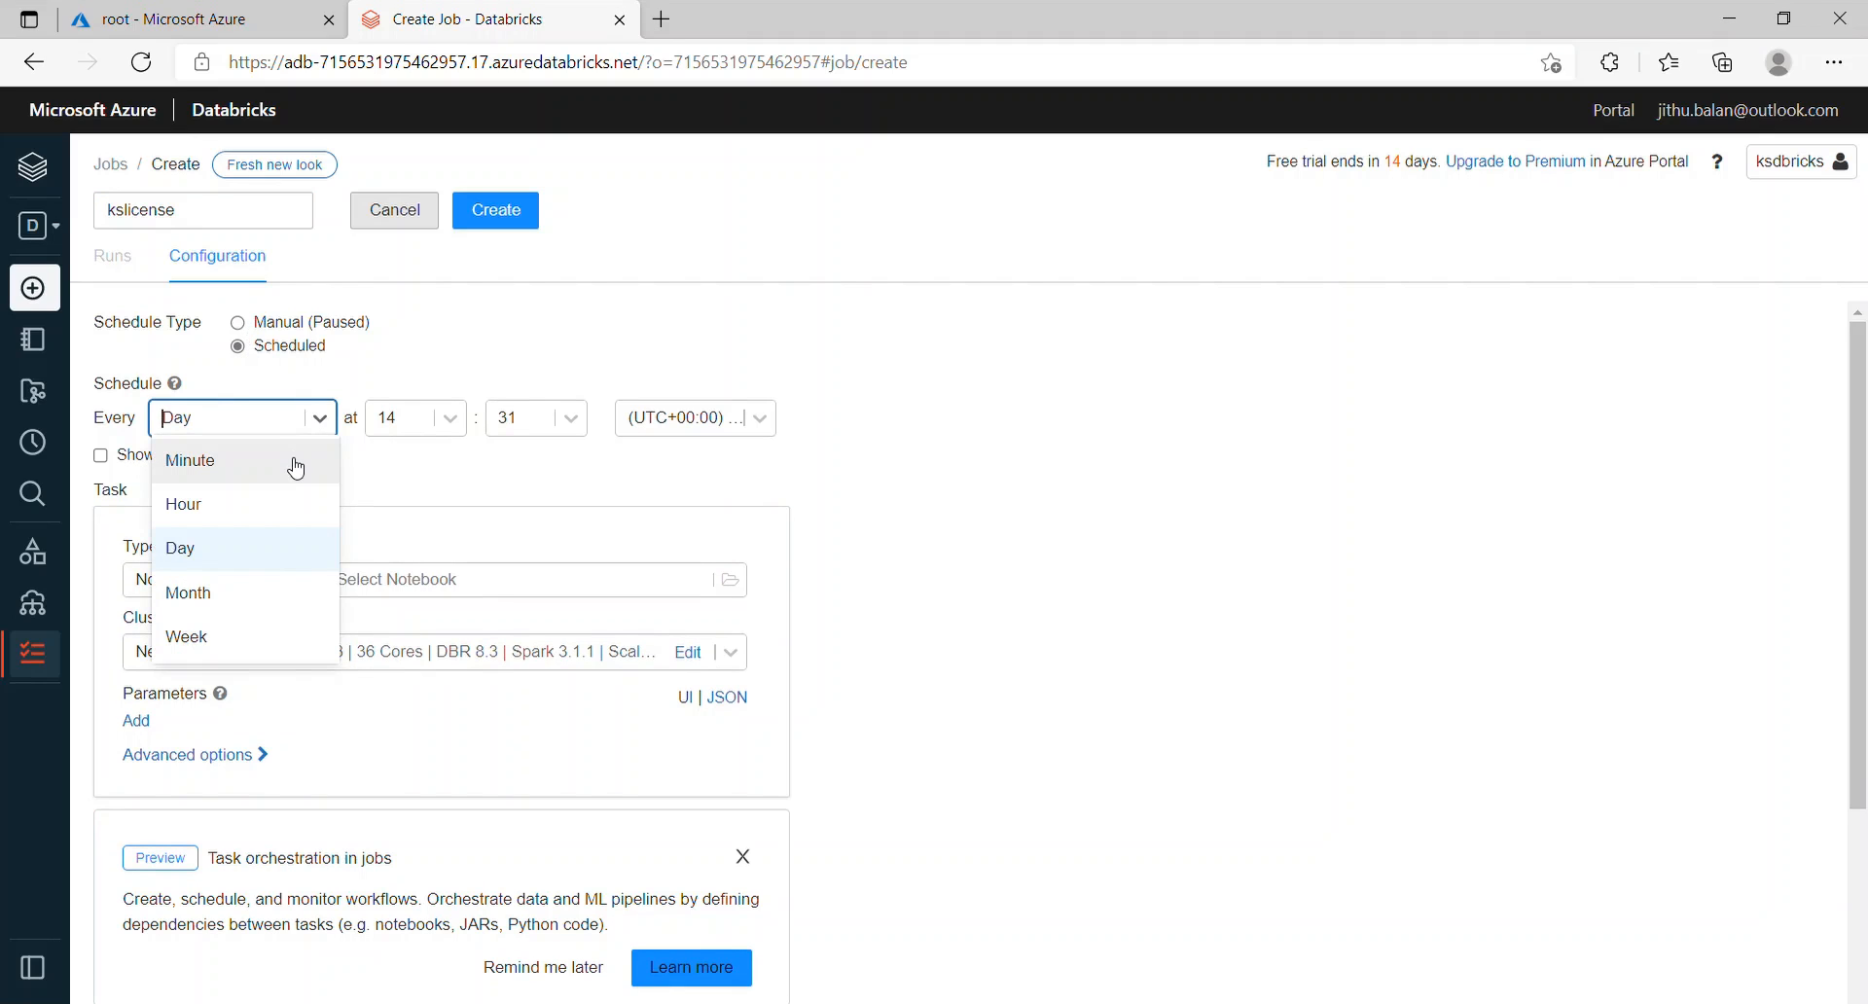
{"action": "left_click", "coordinate": [296, 465]}
{"action": "left_click", "coordinate": [286, 430]}
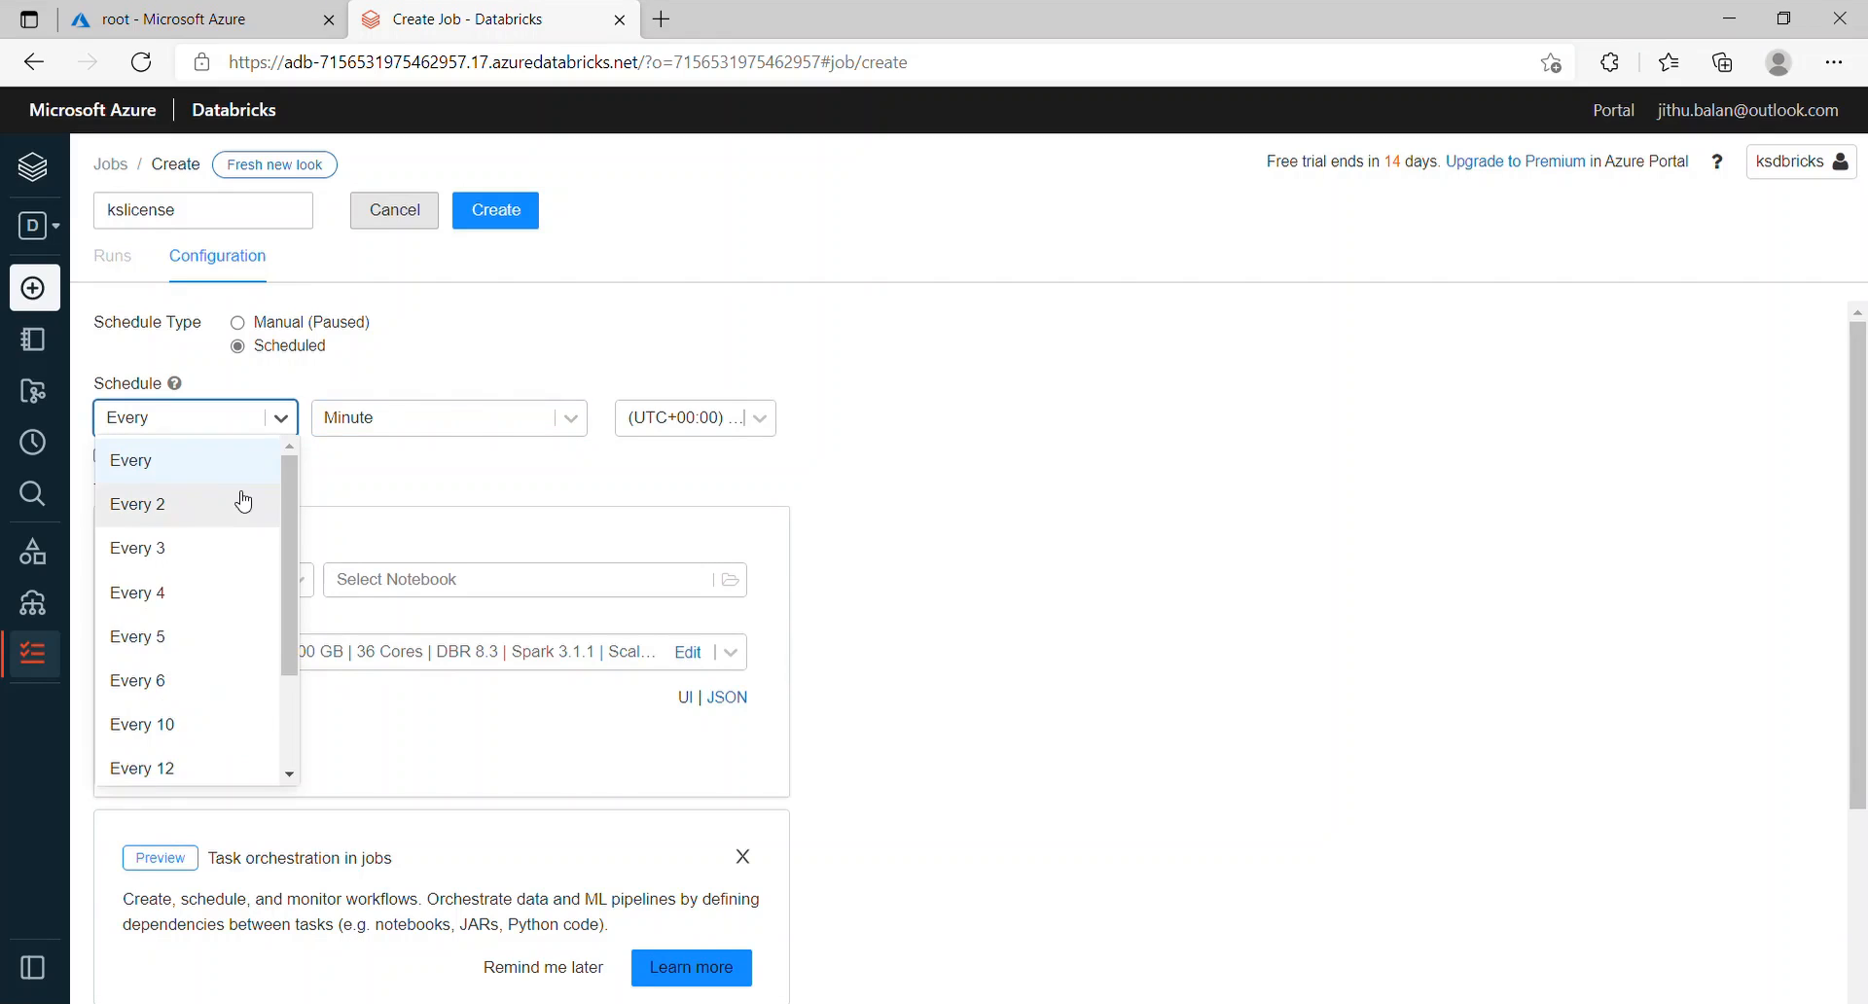
{"action": "left_click", "coordinate": [244, 463]}
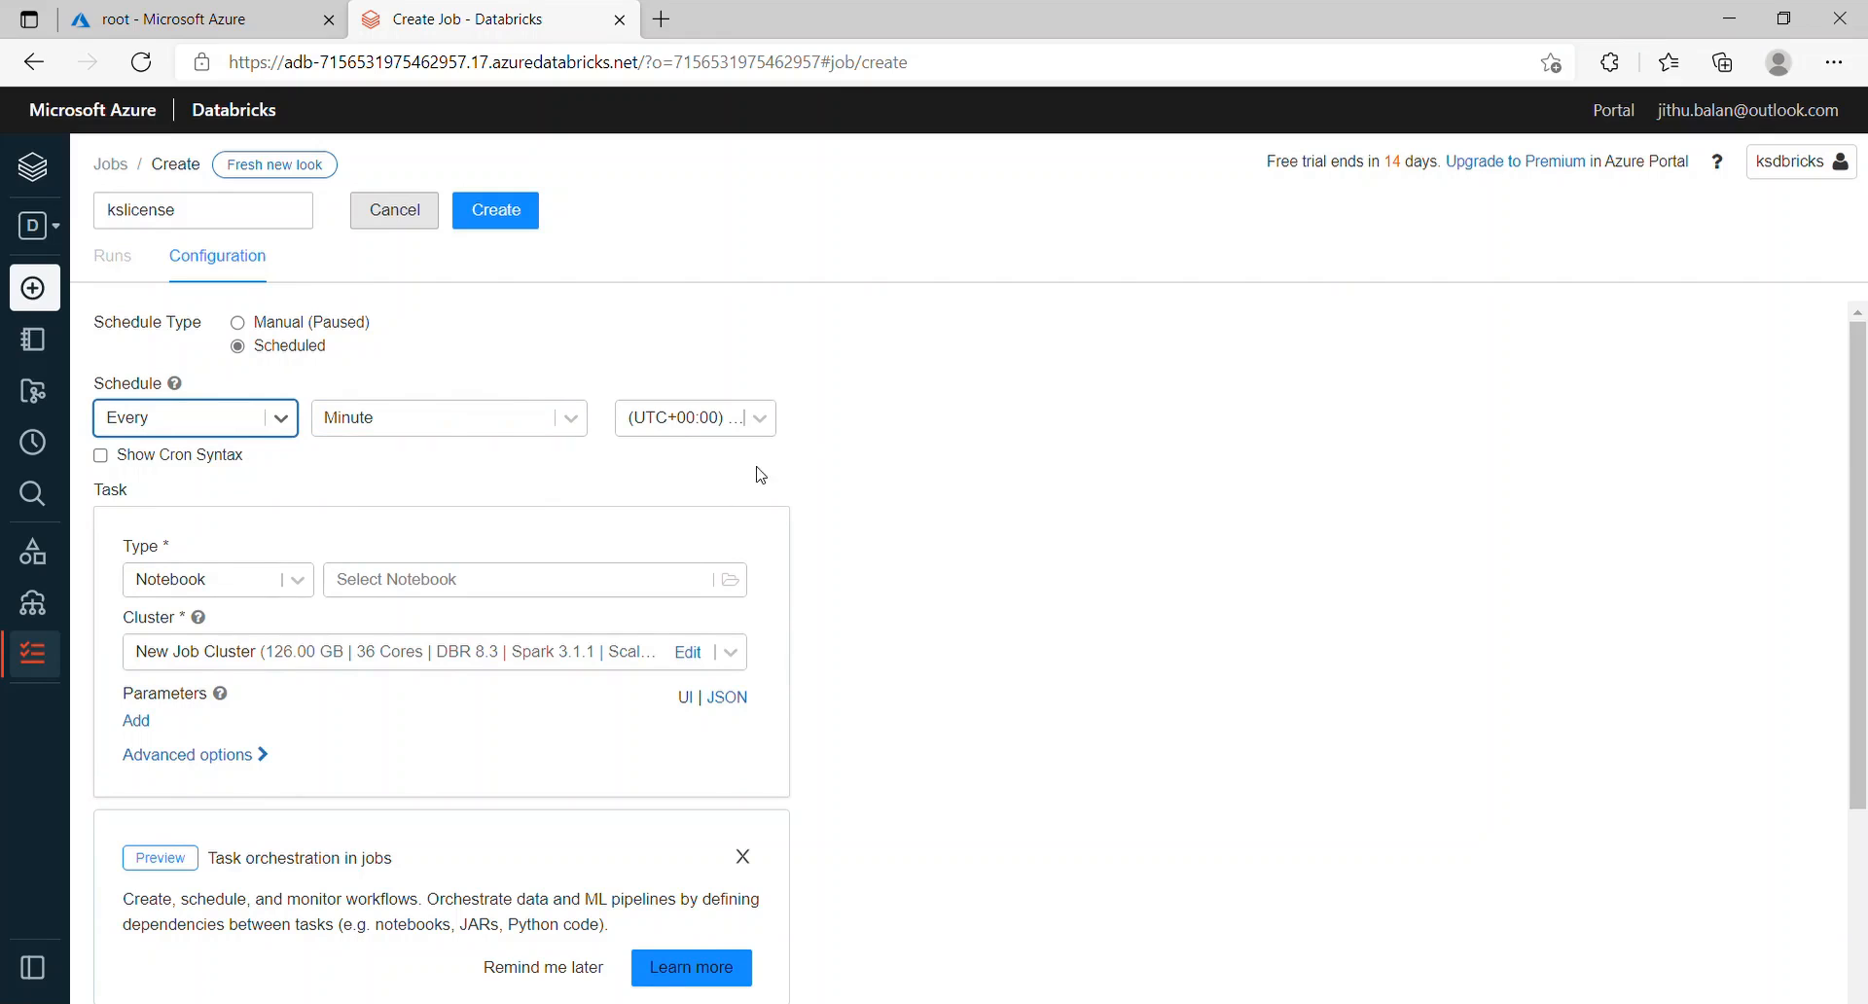
{"action": "left_click", "coordinate": [729, 581]}
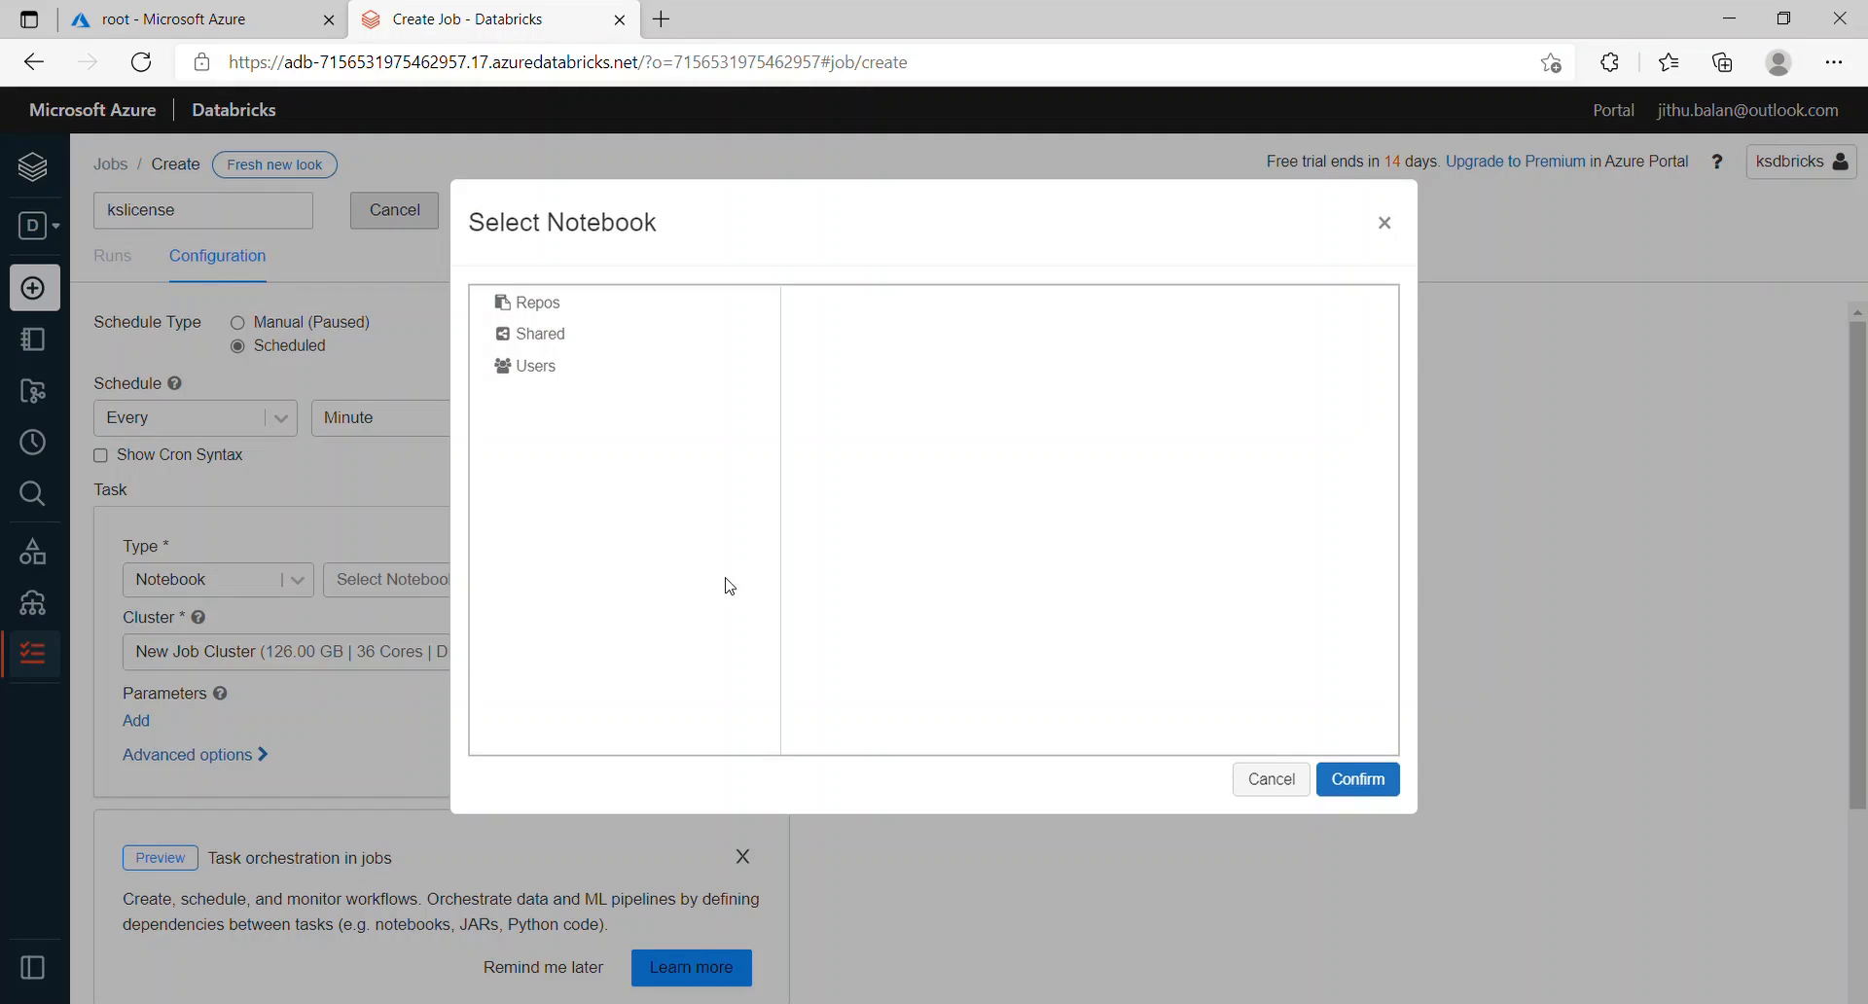
Step: Set the job's task to the accessADLS notebook on the existing kscluster
{"action": "left_click", "coordinate": [530, 366]}
{"action": "left_click", "coordinate": [845, 312]}
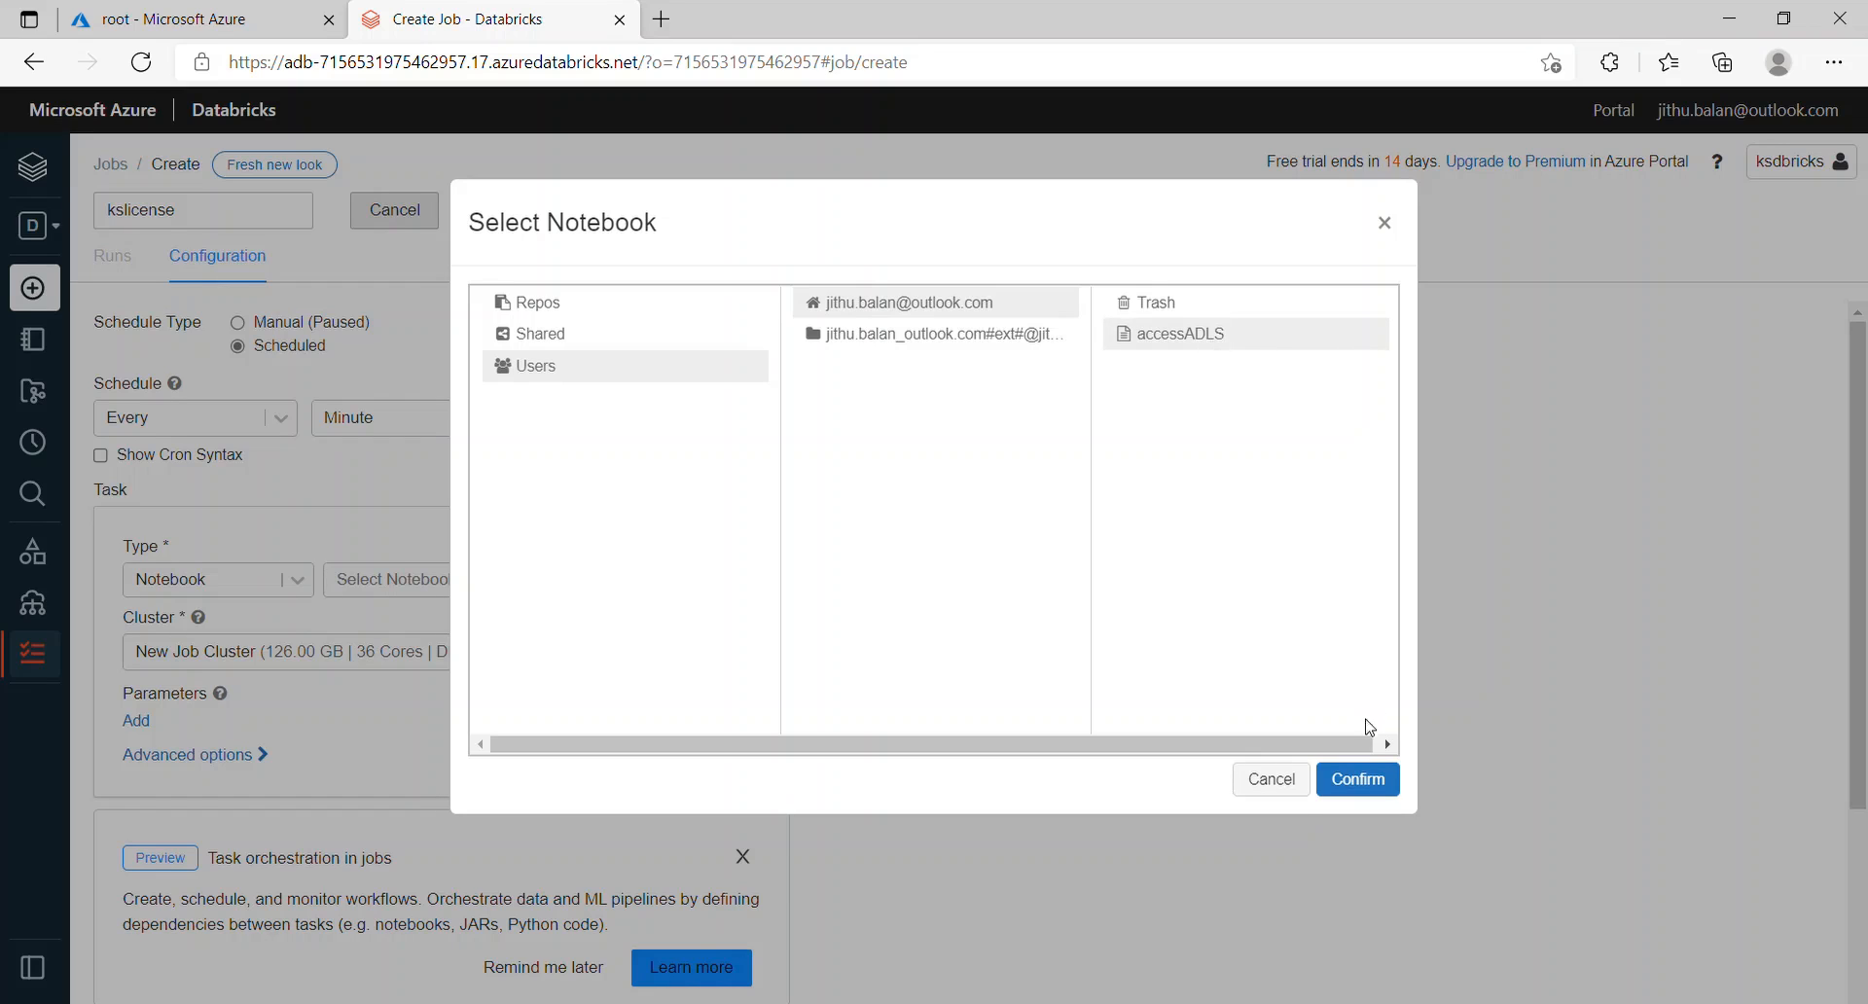
{"action": "left_click", "coordinate": [1355, 780]}
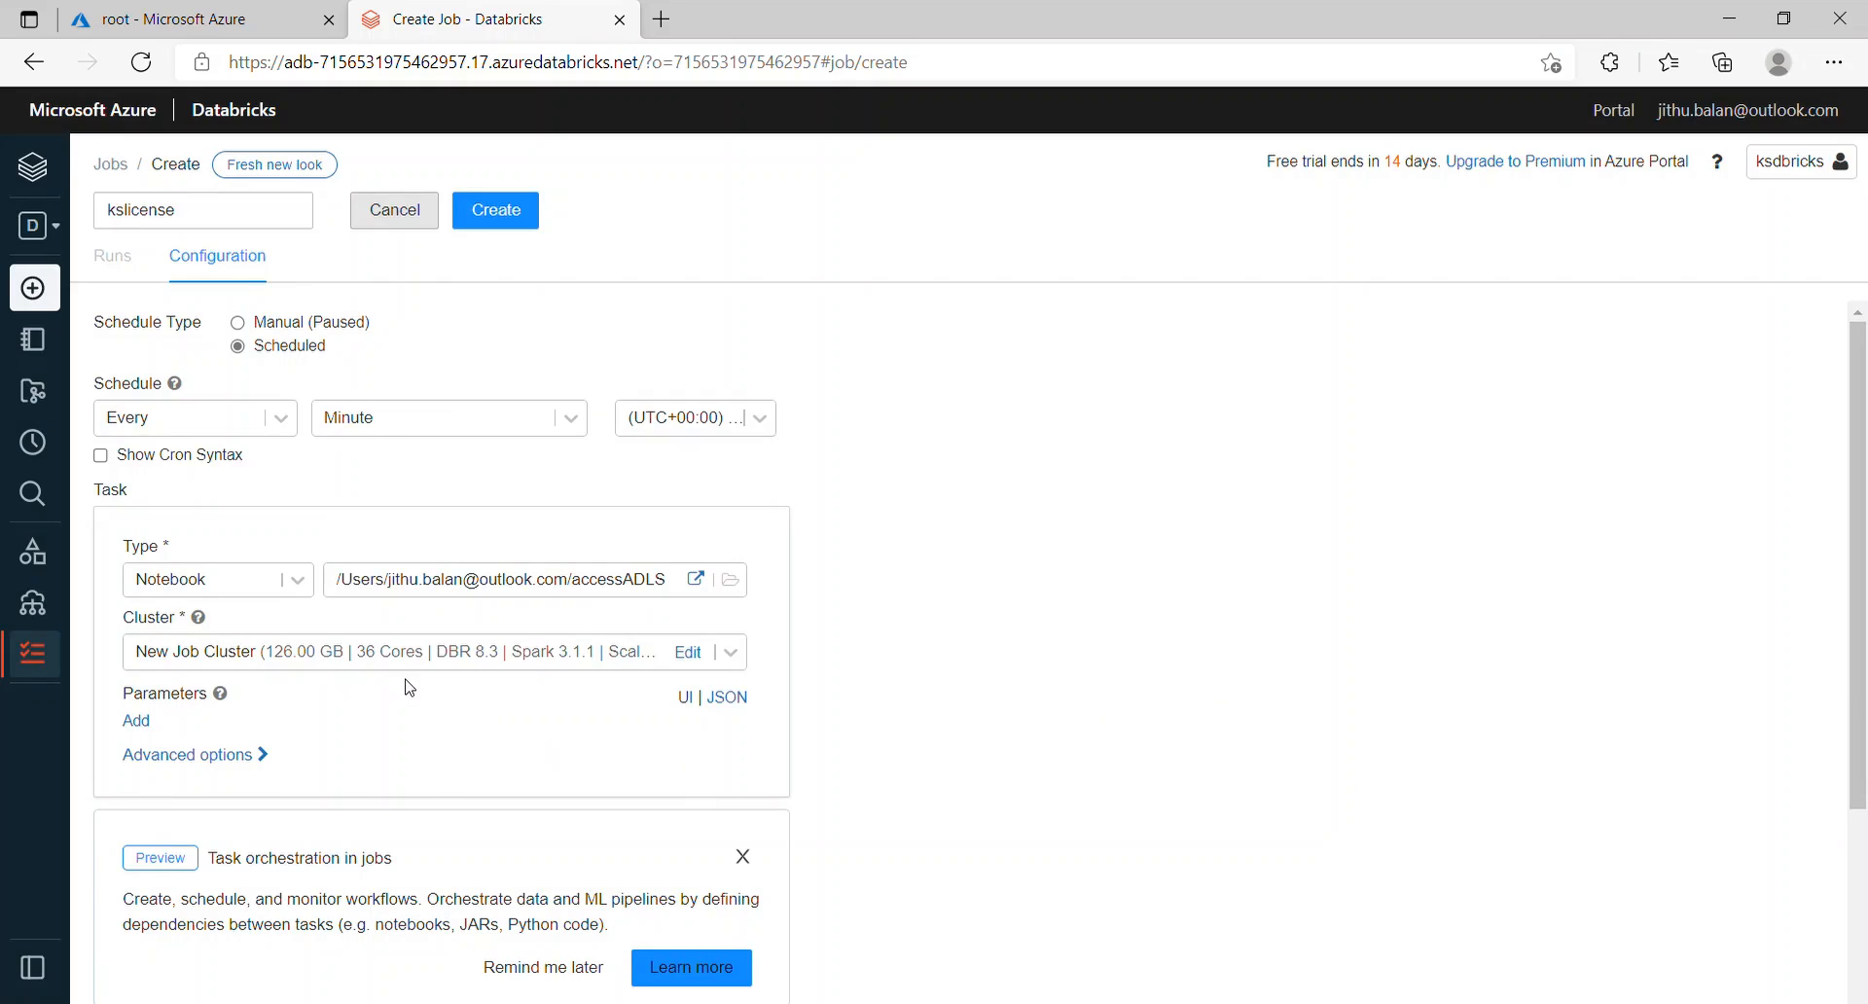
{"action": "left_click", "coordinate": [731, 652]}
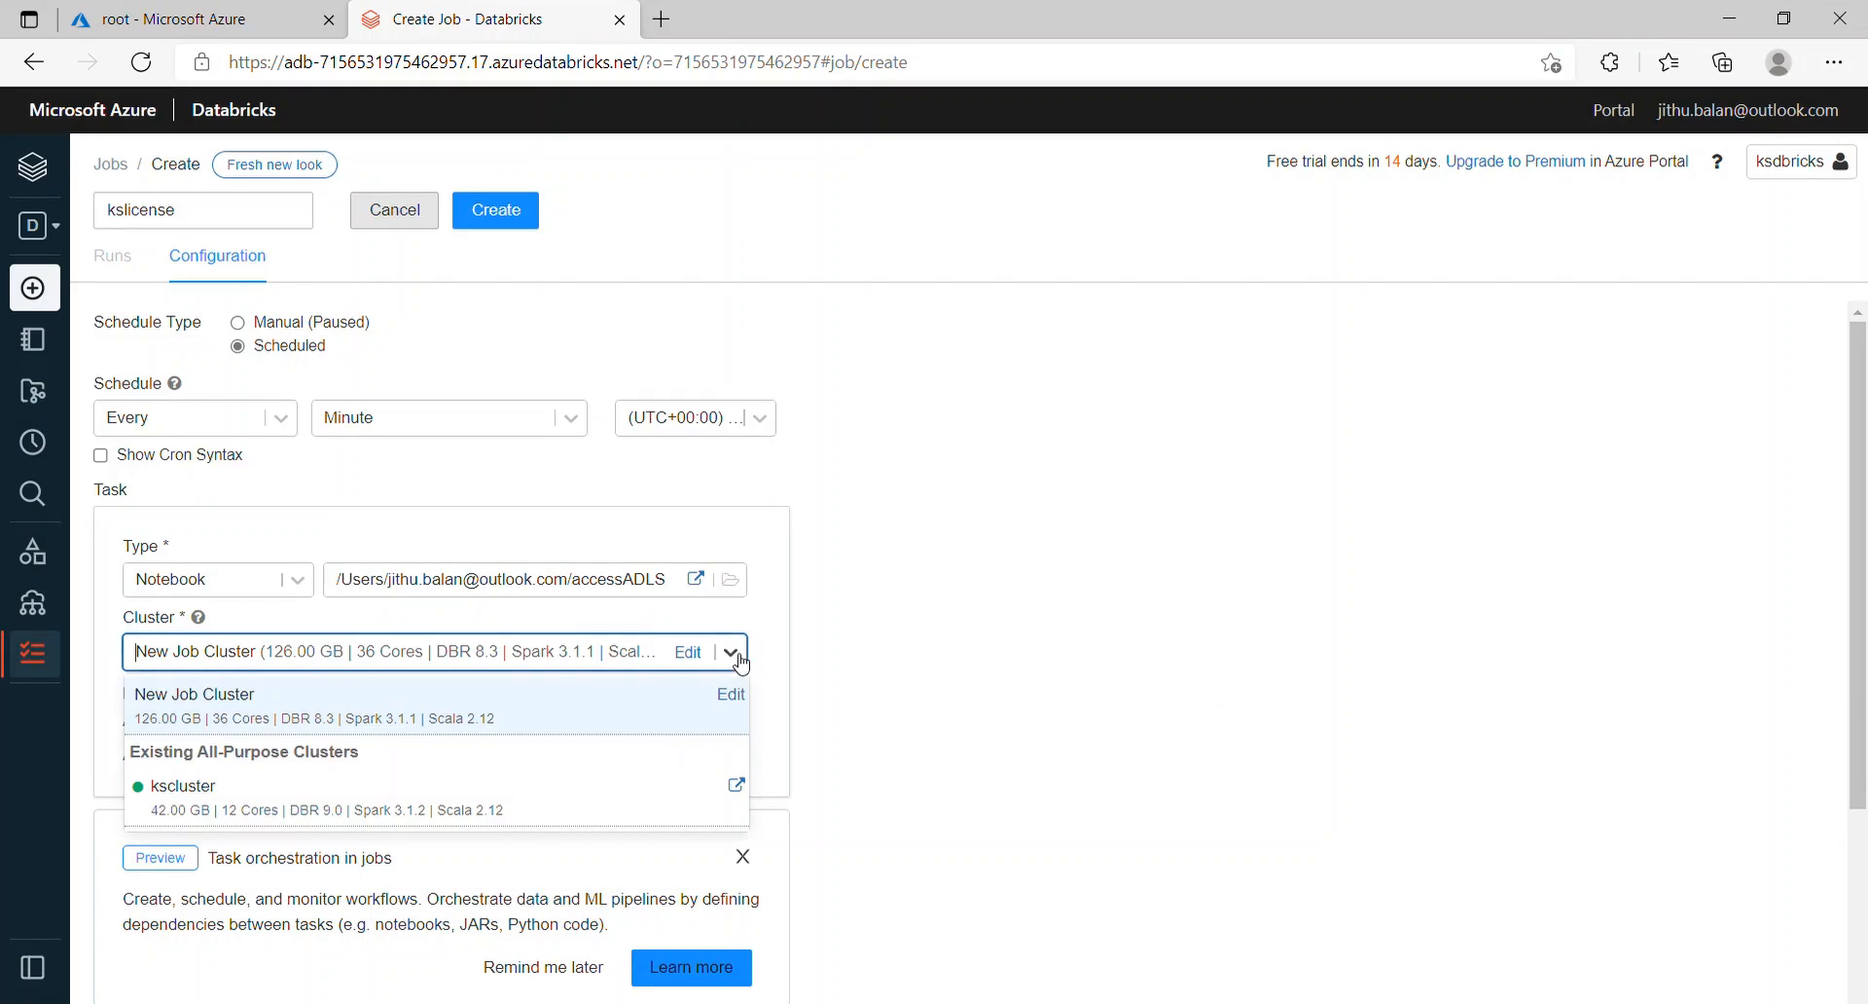
{"action": "left_click", "coordinate": [309, 800]}
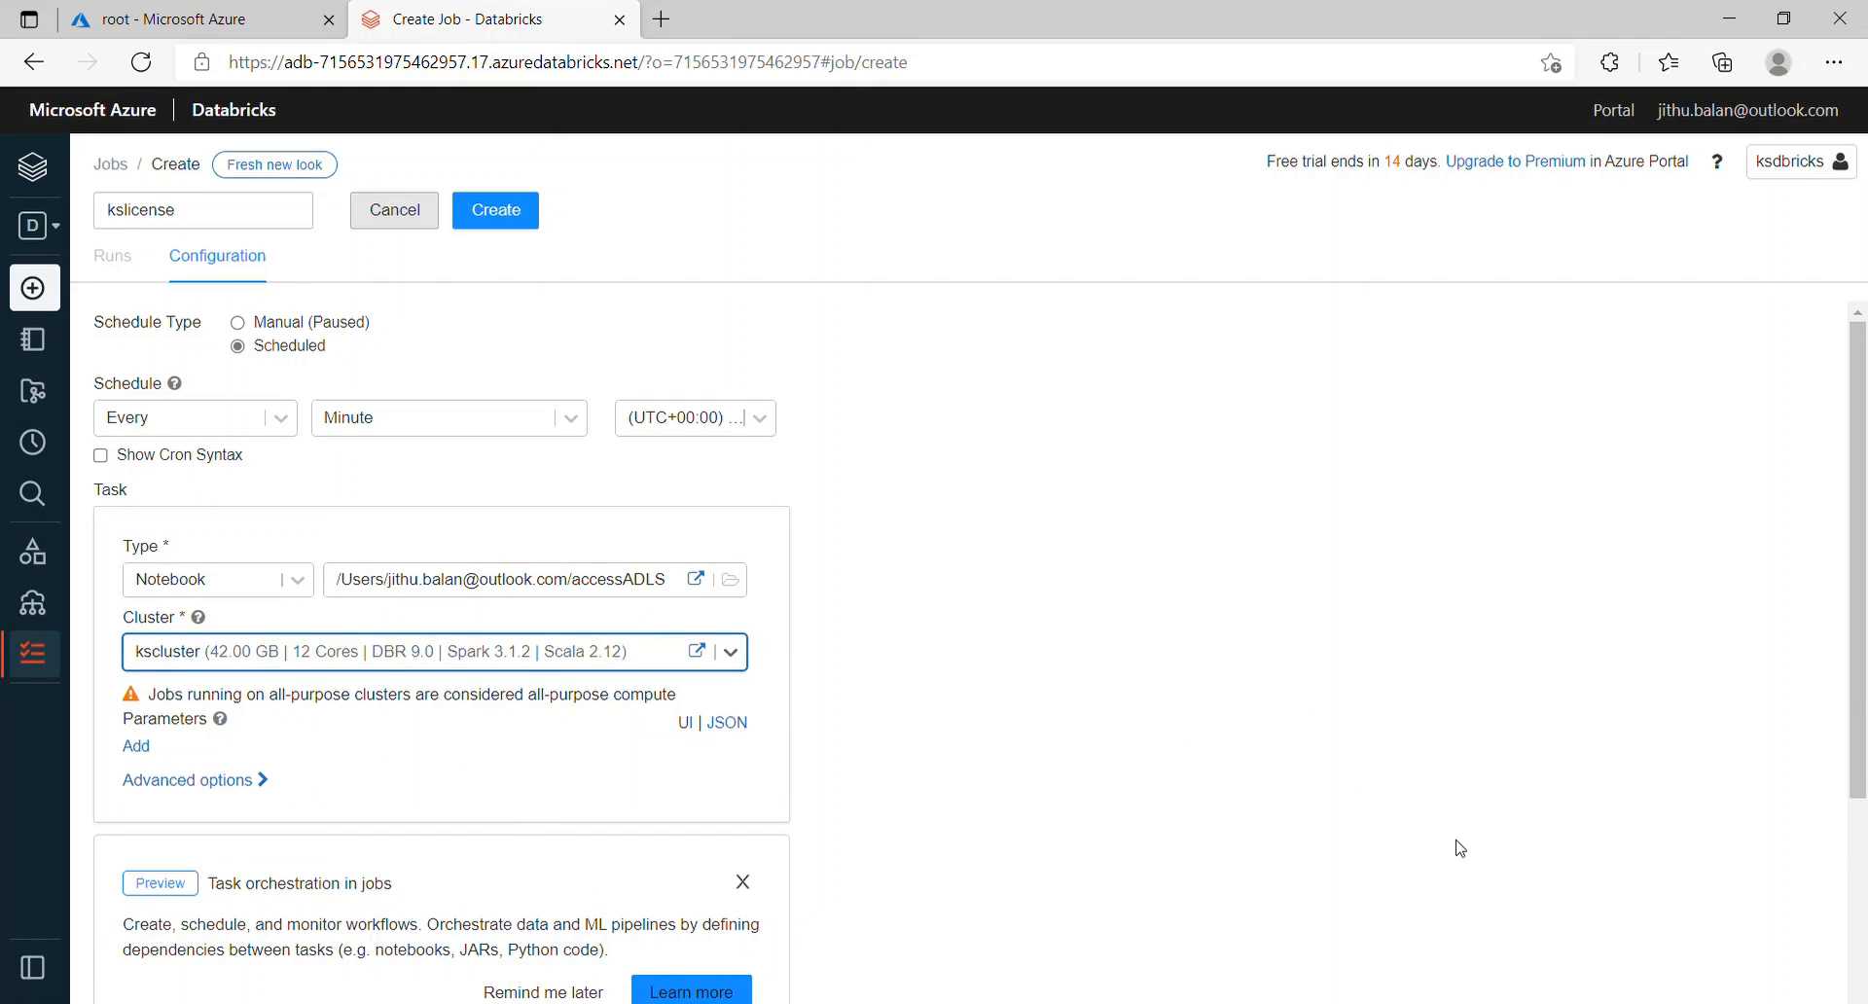
Step: Create the kslicense job and view its Runs page, which shows no runs yet
{"action": "left_click_drag", "start_coordinate": [1862, 584], "coordinate": [1864, 706]}
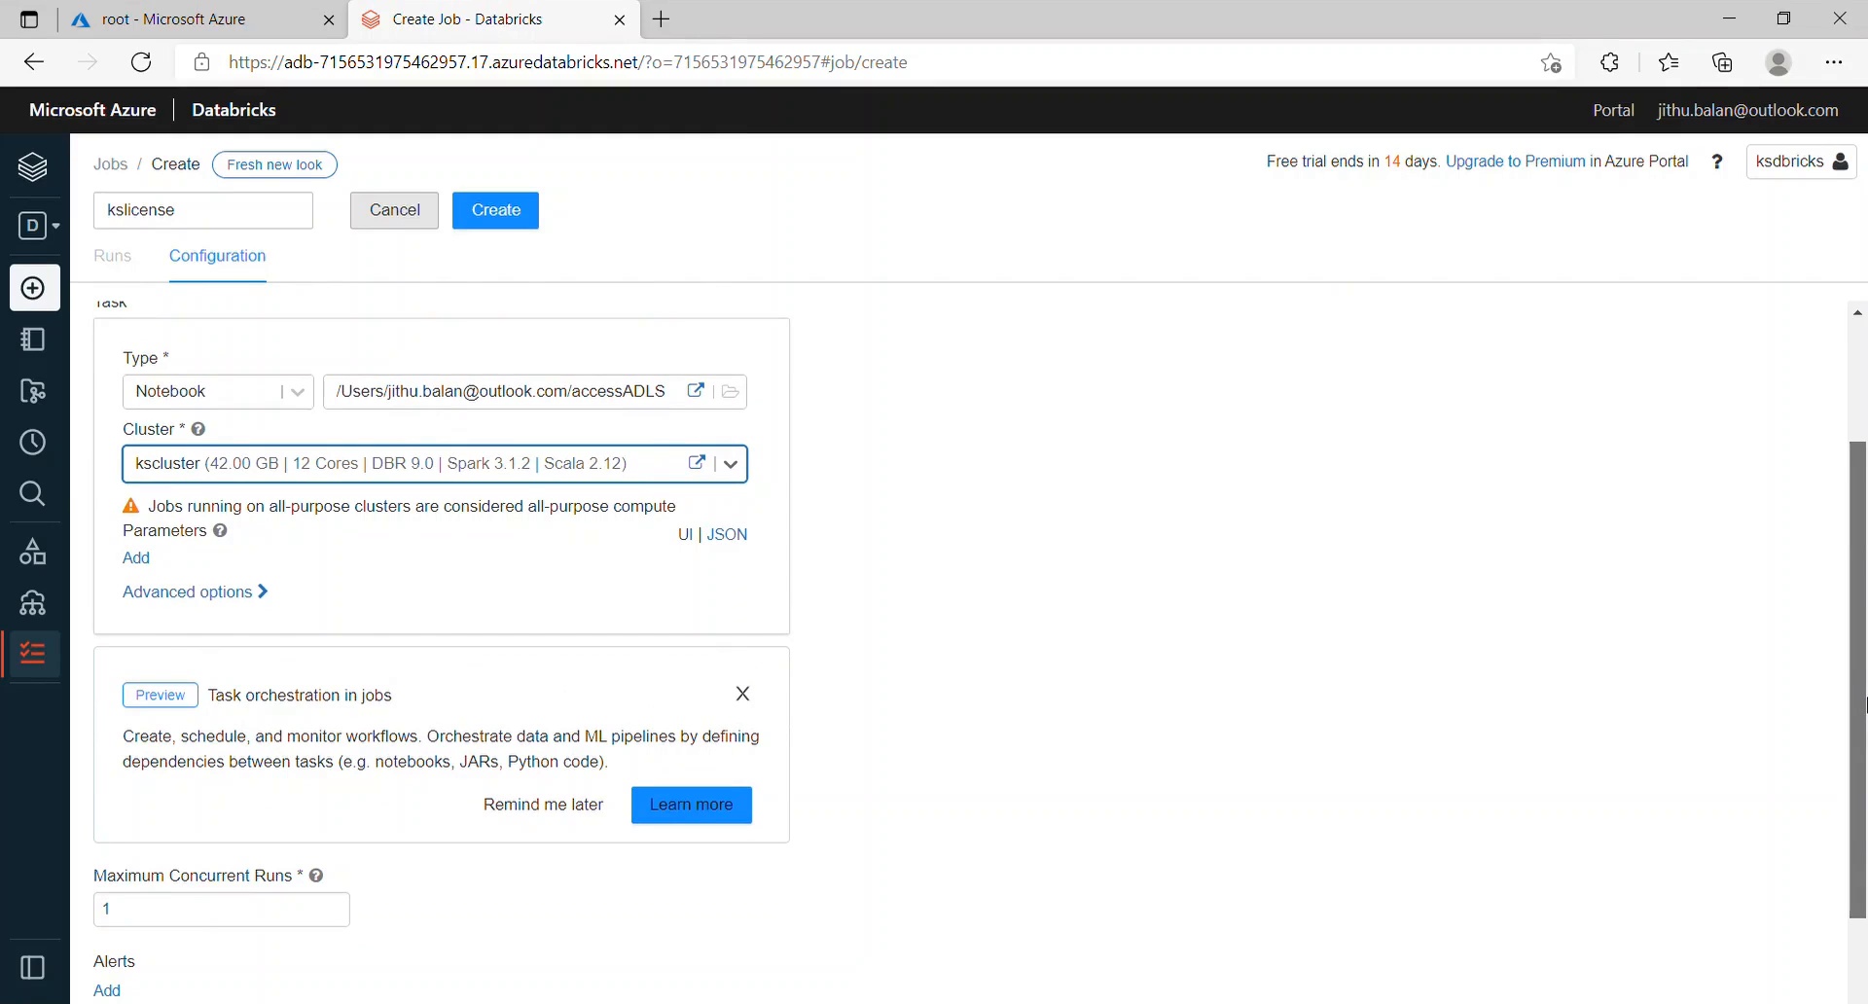
{"action": "left_click_drag", "start_coordinate": [1864, 705], "coordinate": [1864, 810]}
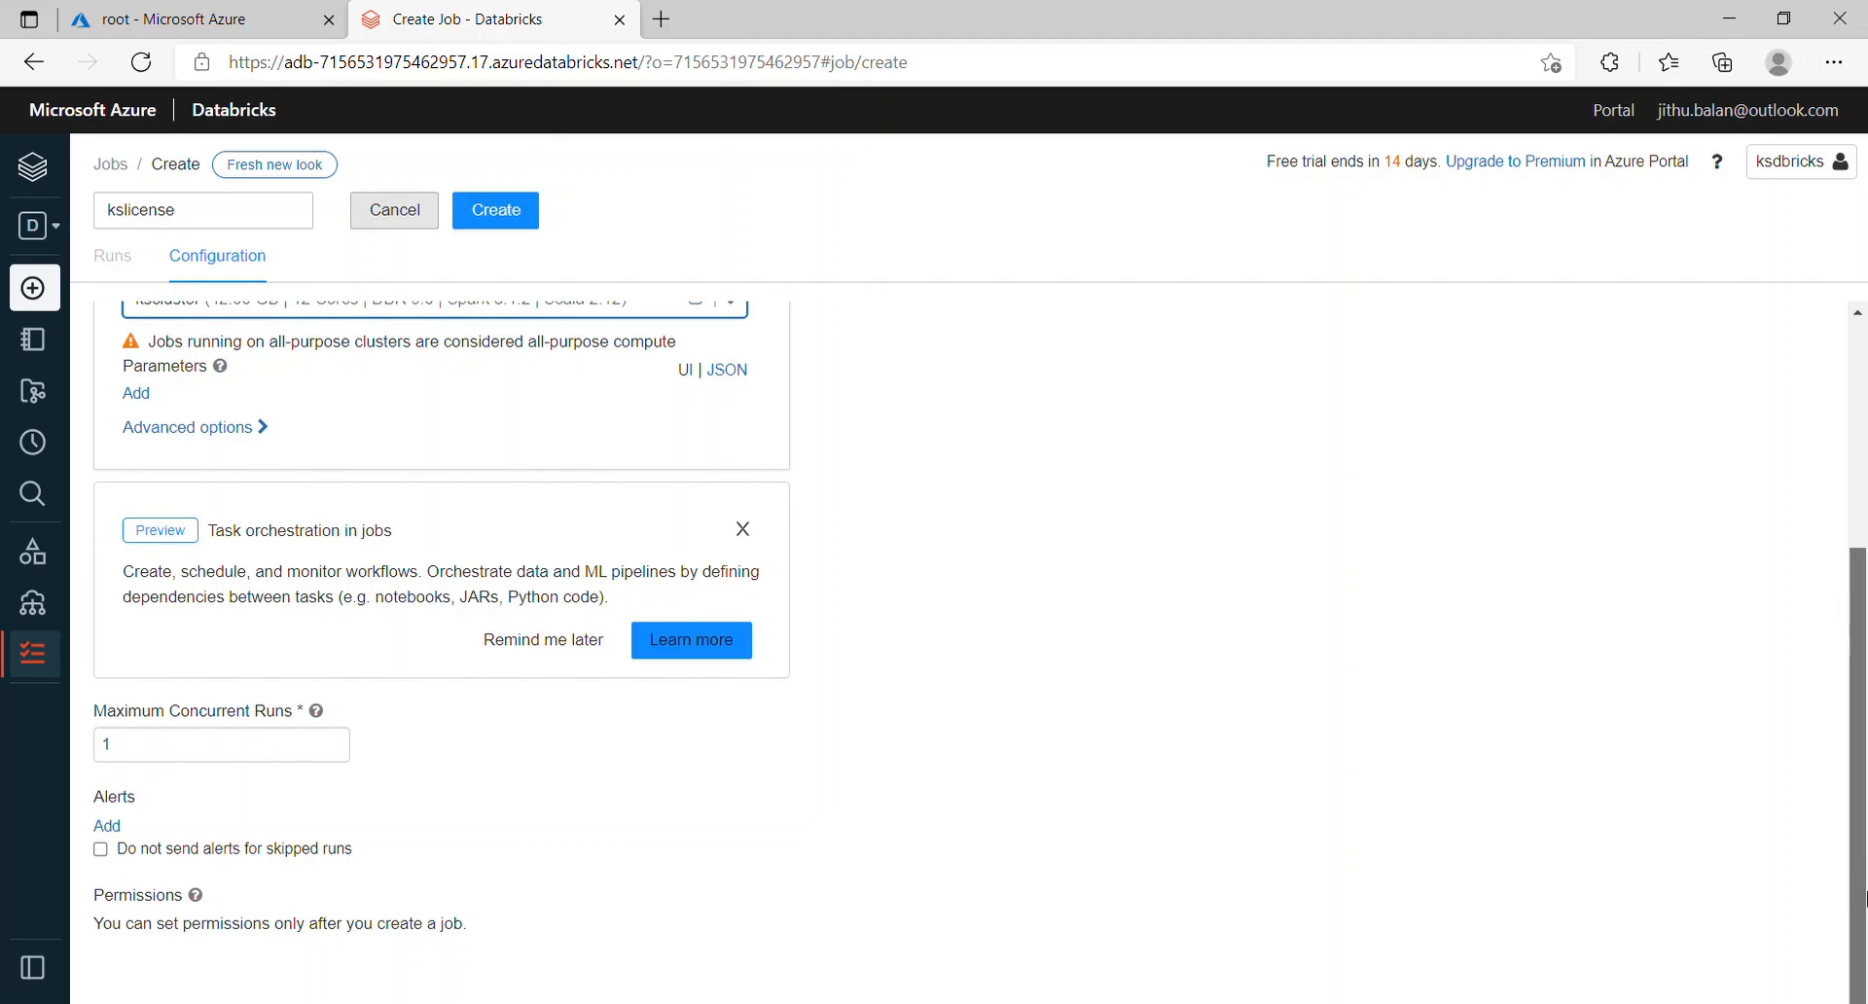
{"action": "left_click_drag", "start_coordinate": [1863, 897], "coordinate": [1865, 408]}
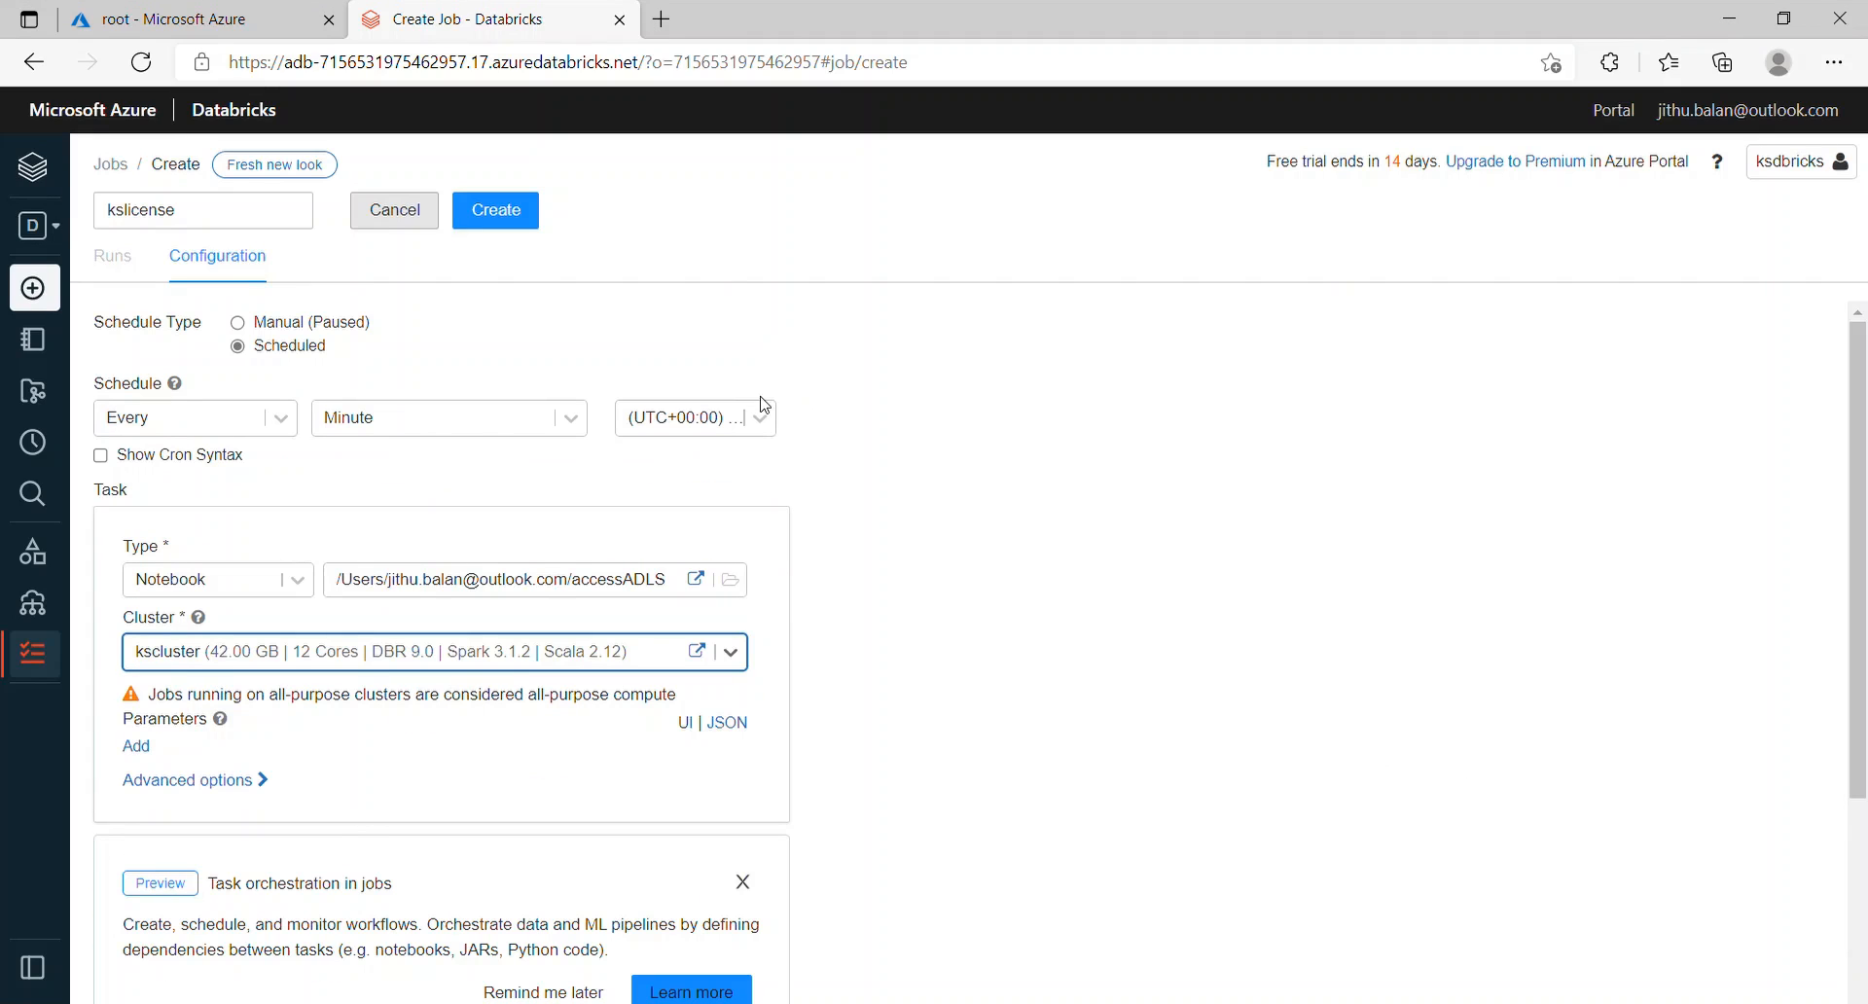
{"action": "left_click", "coordinate": [498, 211]}
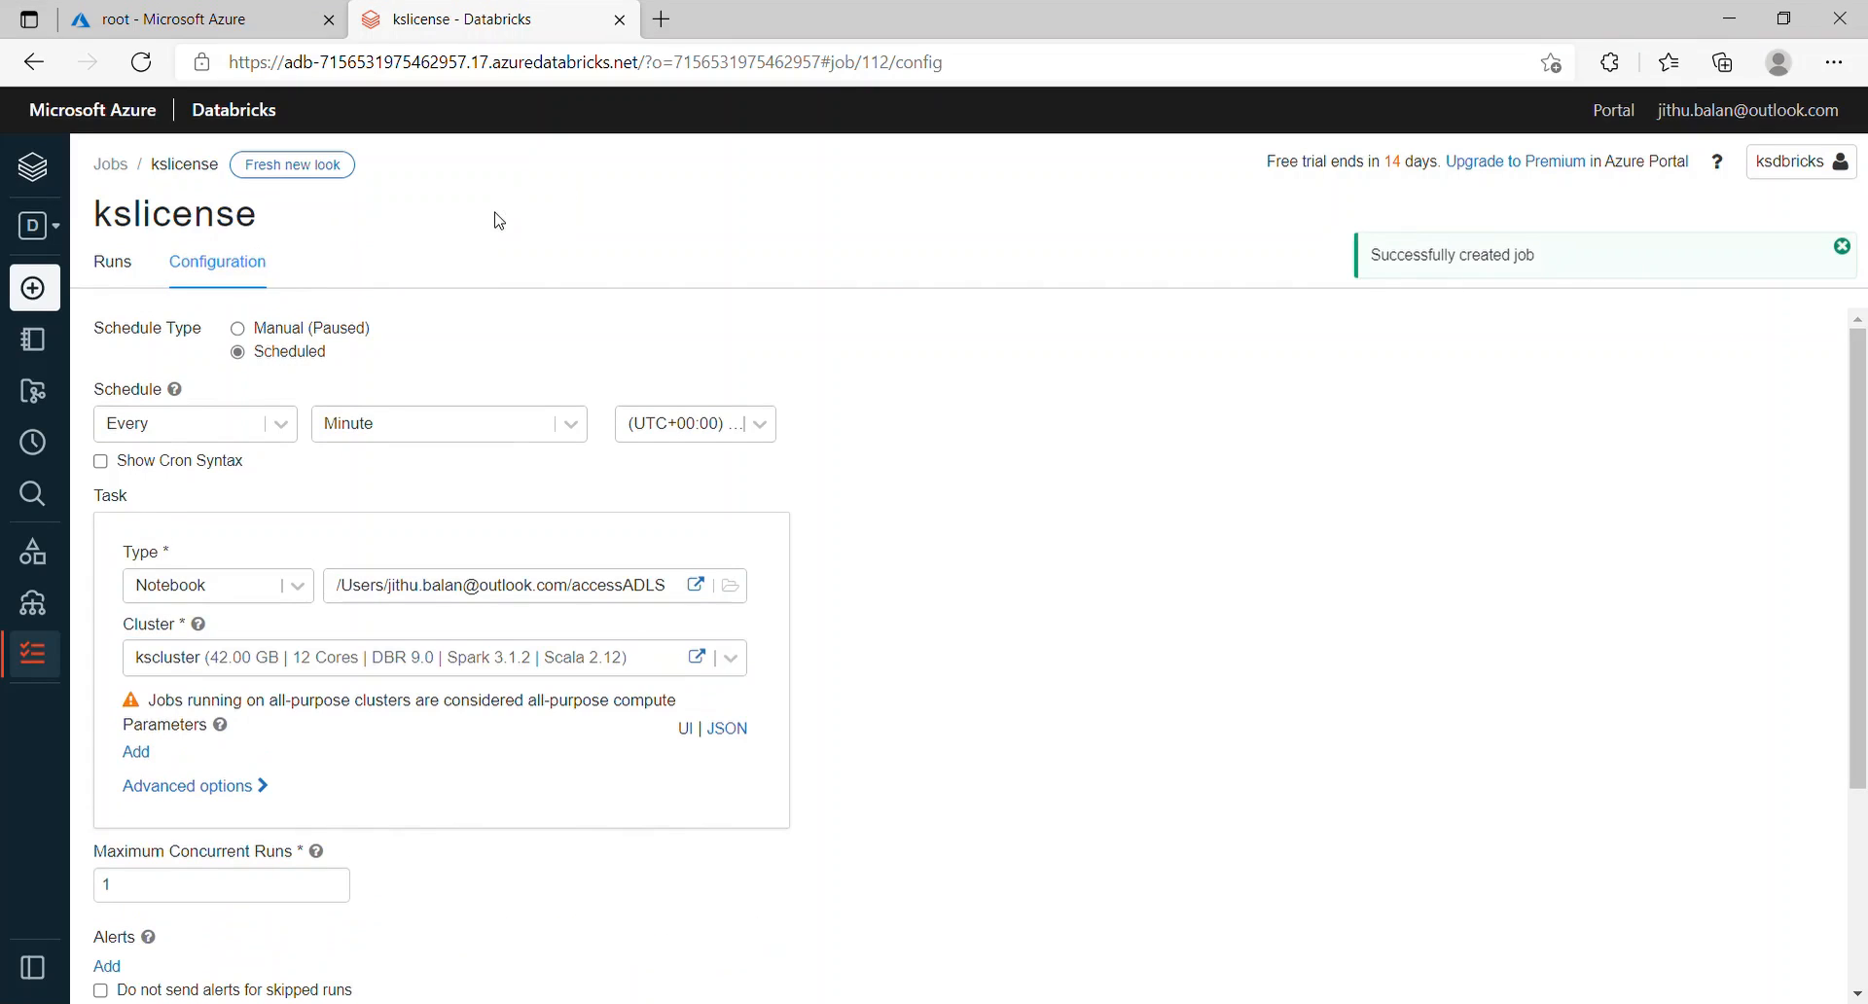
{"action": "left_click", "coordinate": [114, 274]}
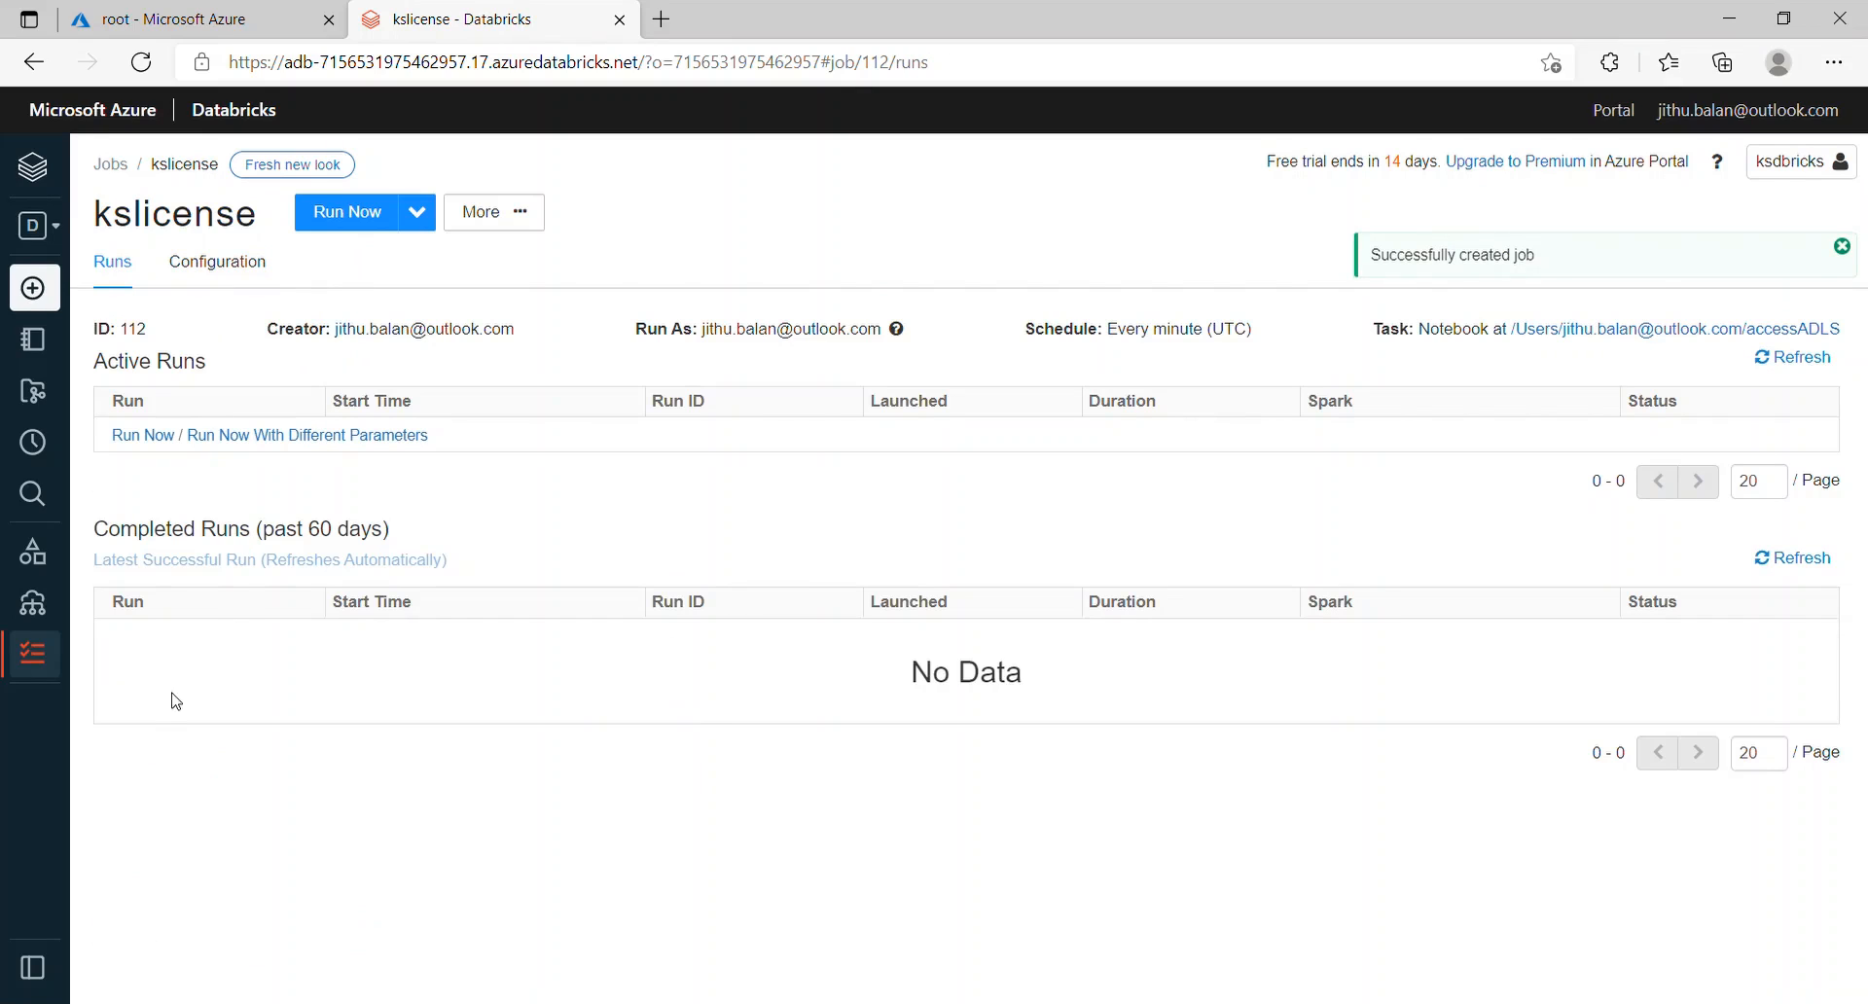
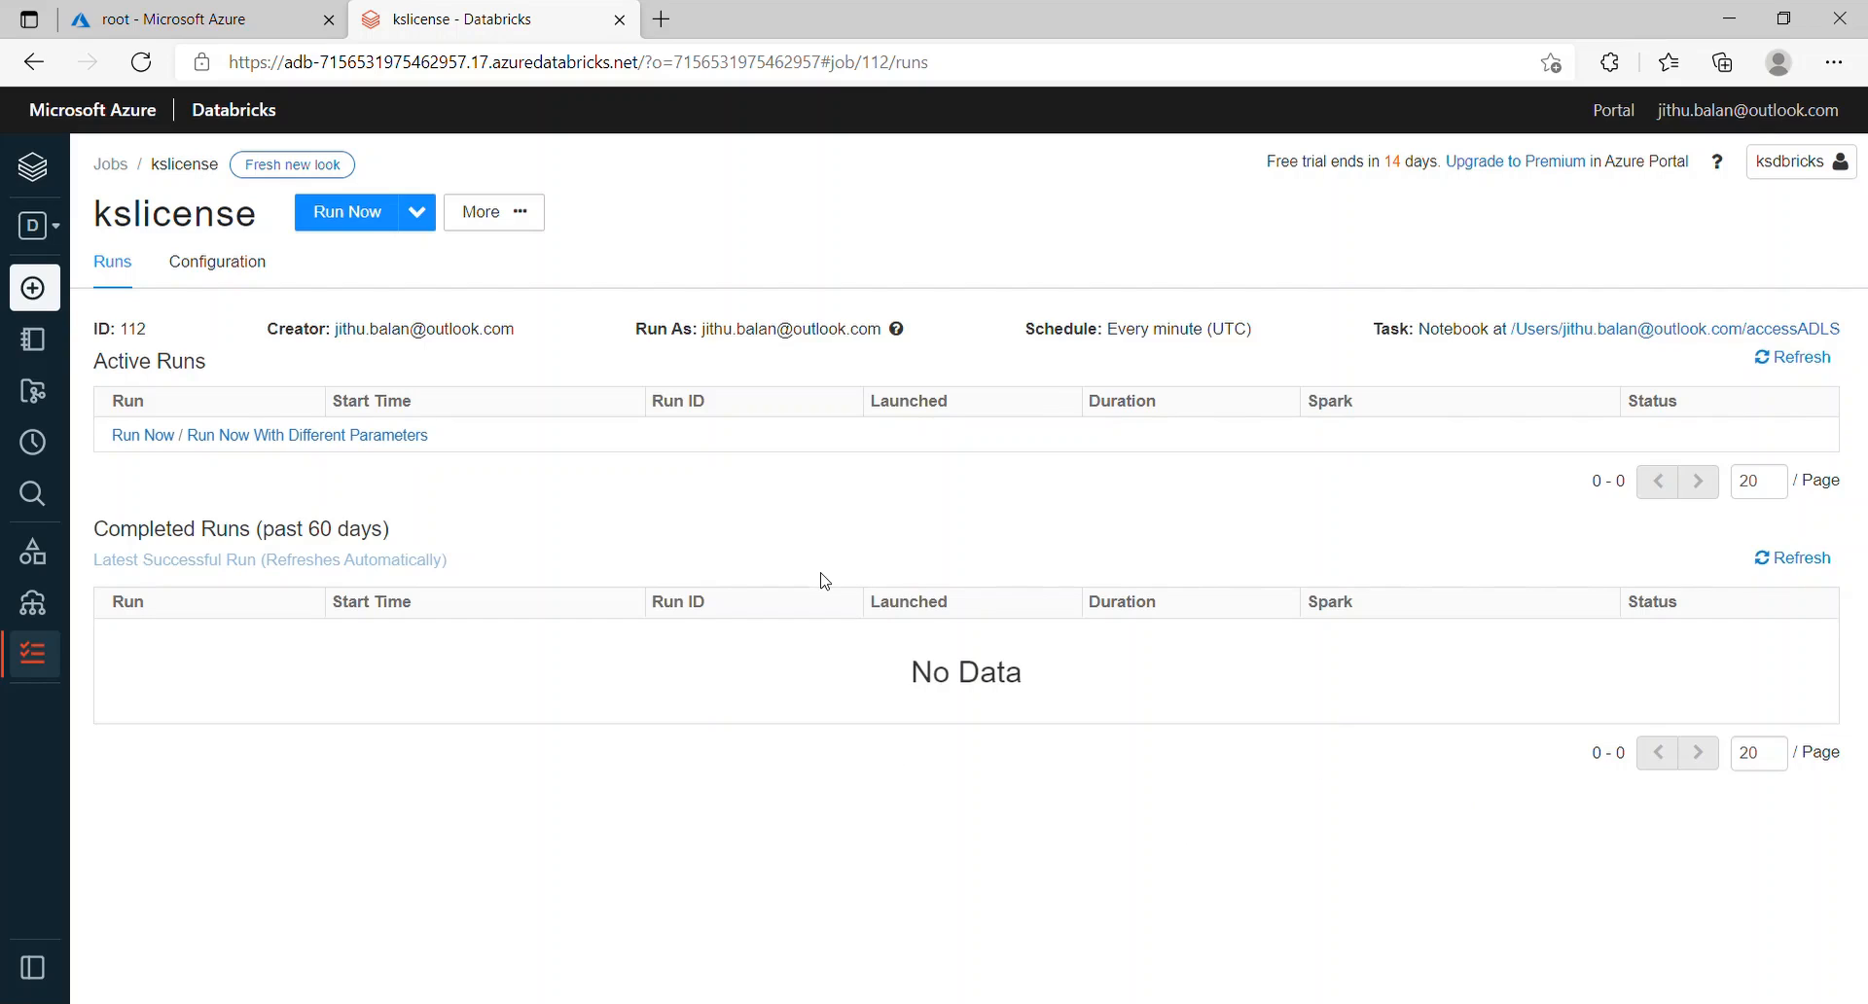
Step: Reload the kslicense job page until Run 1 shows Succeeded, then open its run details
{"action": "left_click", "coordinate": [1016, 74]}
{"action": "key", "text": "Return"}
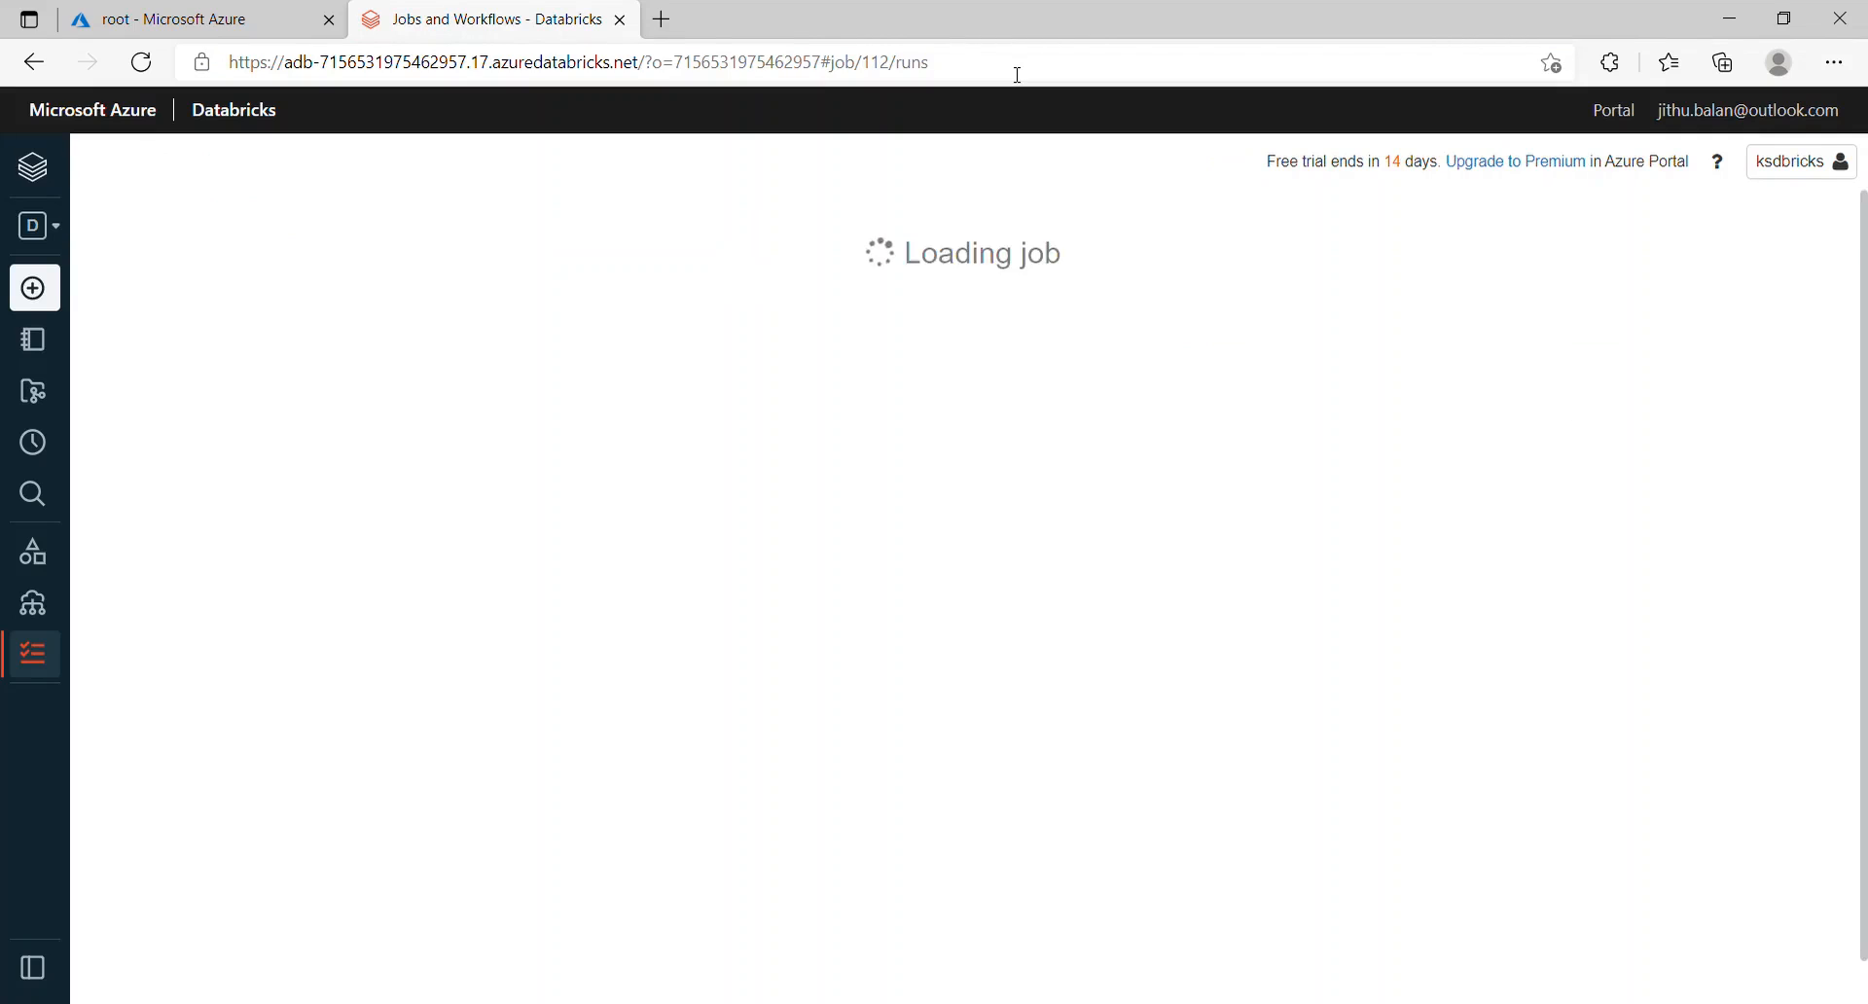
{"action": "left_click", "coordinate": [1016, 74]}
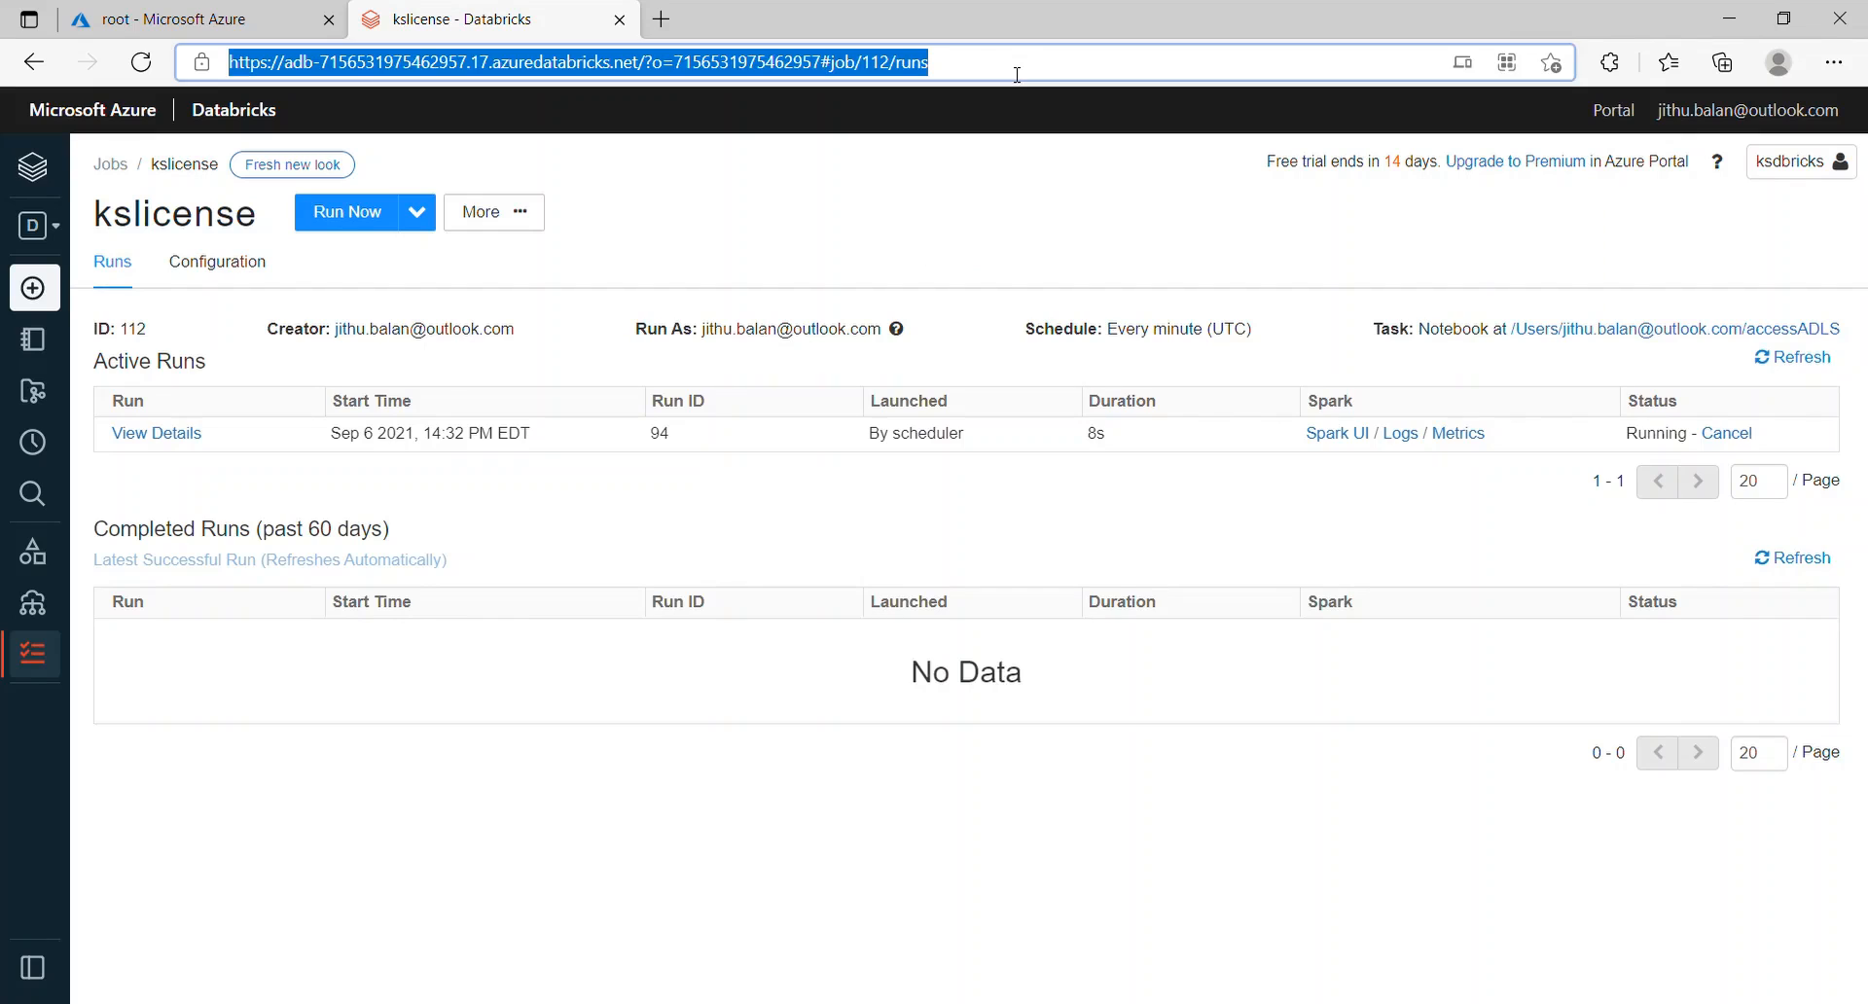
{"action": "key", "text": "Return"}
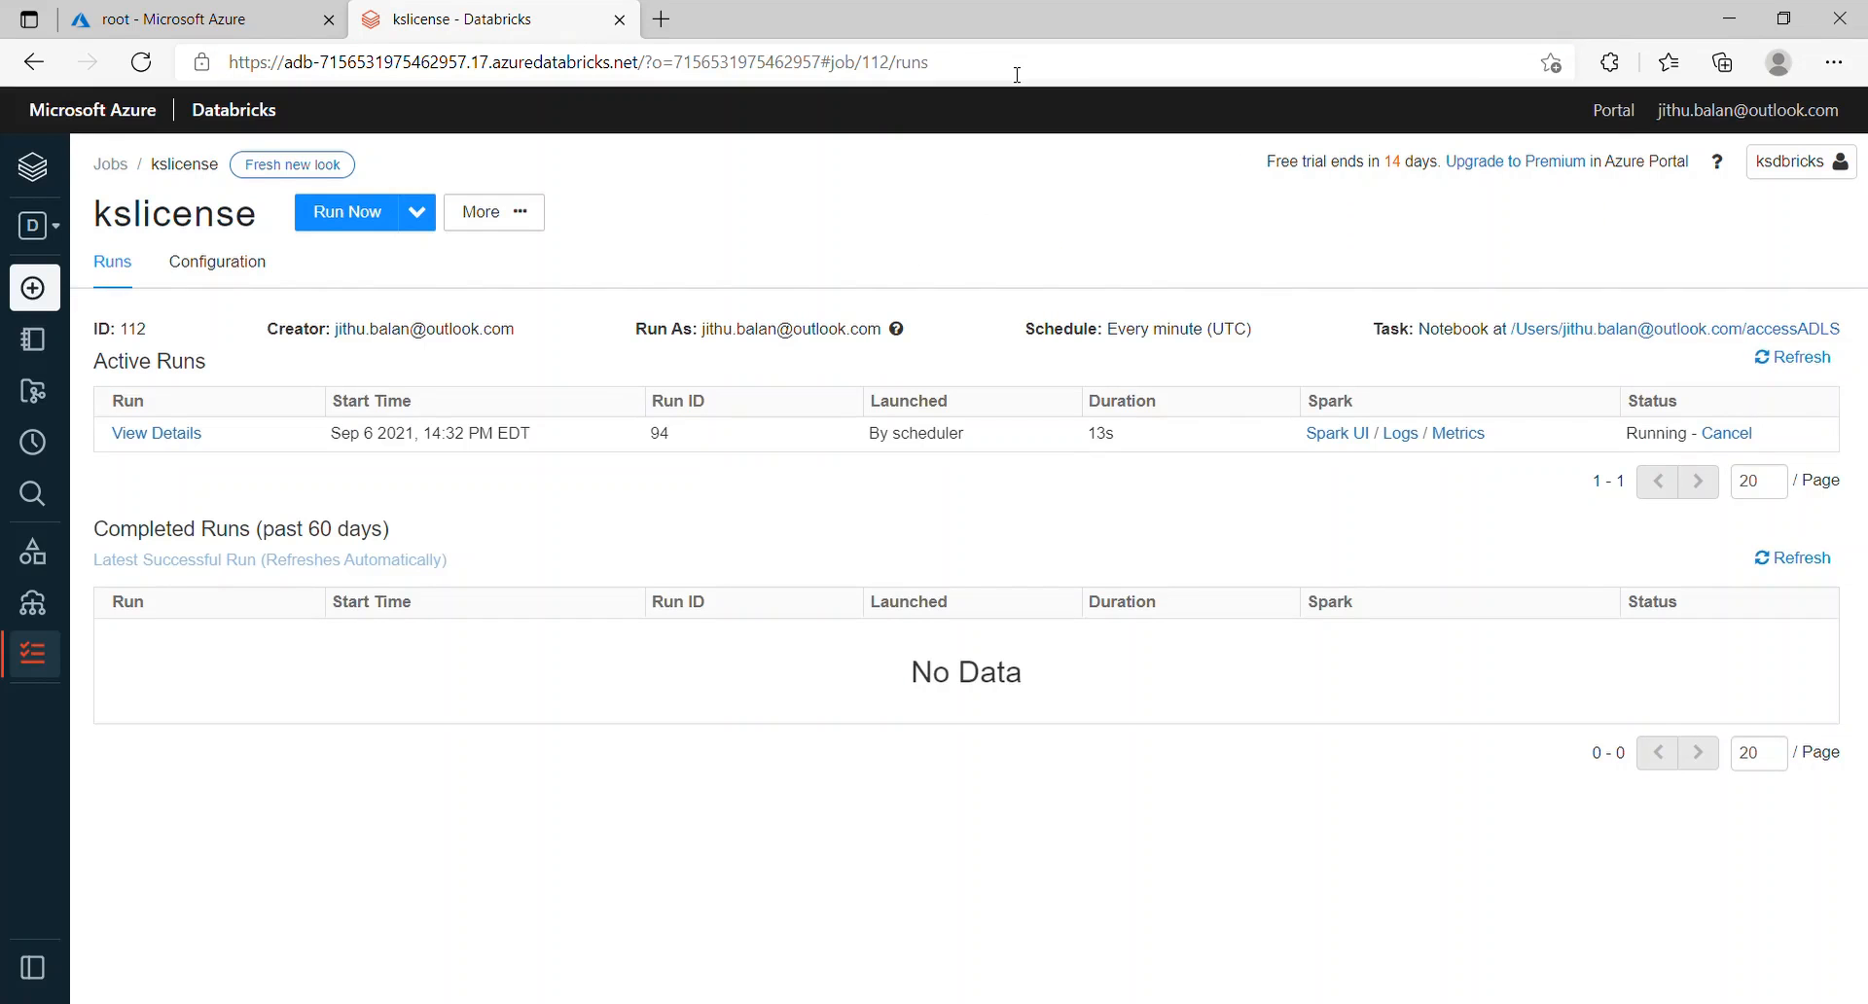
{"action": "left_click", "coordinate": [1016, 74]}
{"action": "key", "text": "Return"}
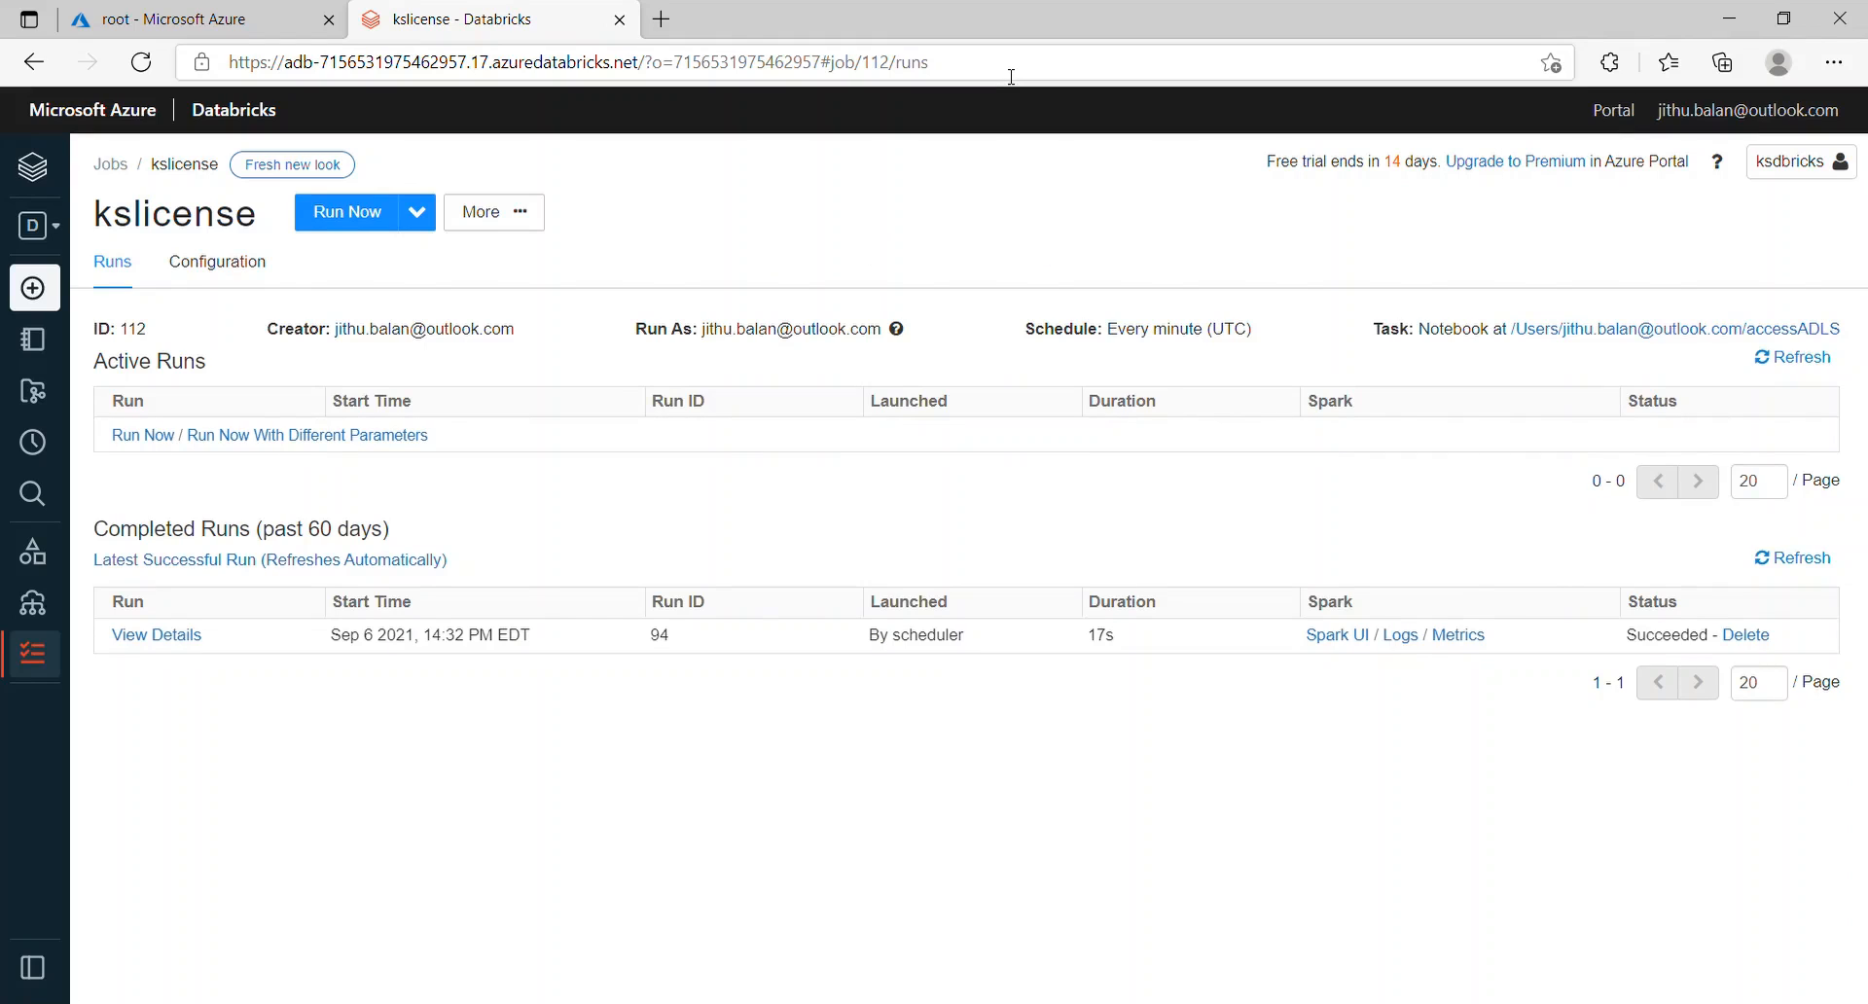
{"action": "left_click", "coordinate": [1011, 76]}
{"action": "key", "text": "Return"}
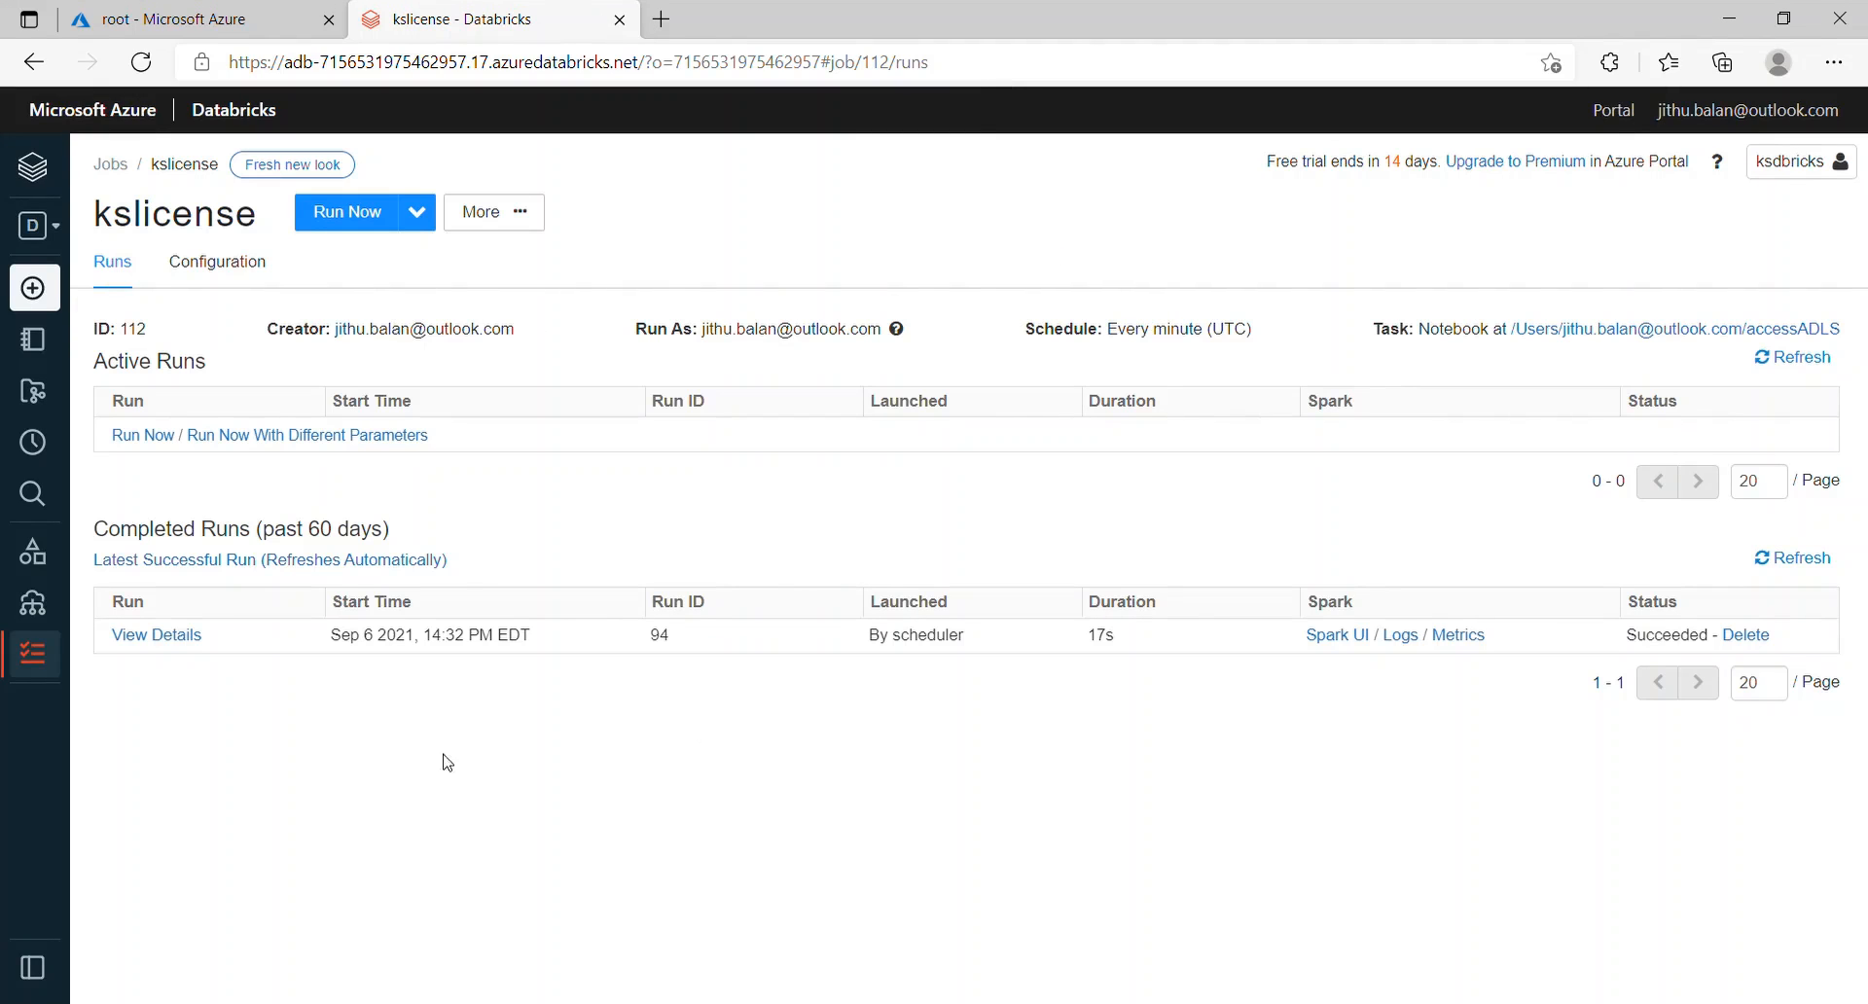
{"action": "left_click", "coordinate": [155, 634]}
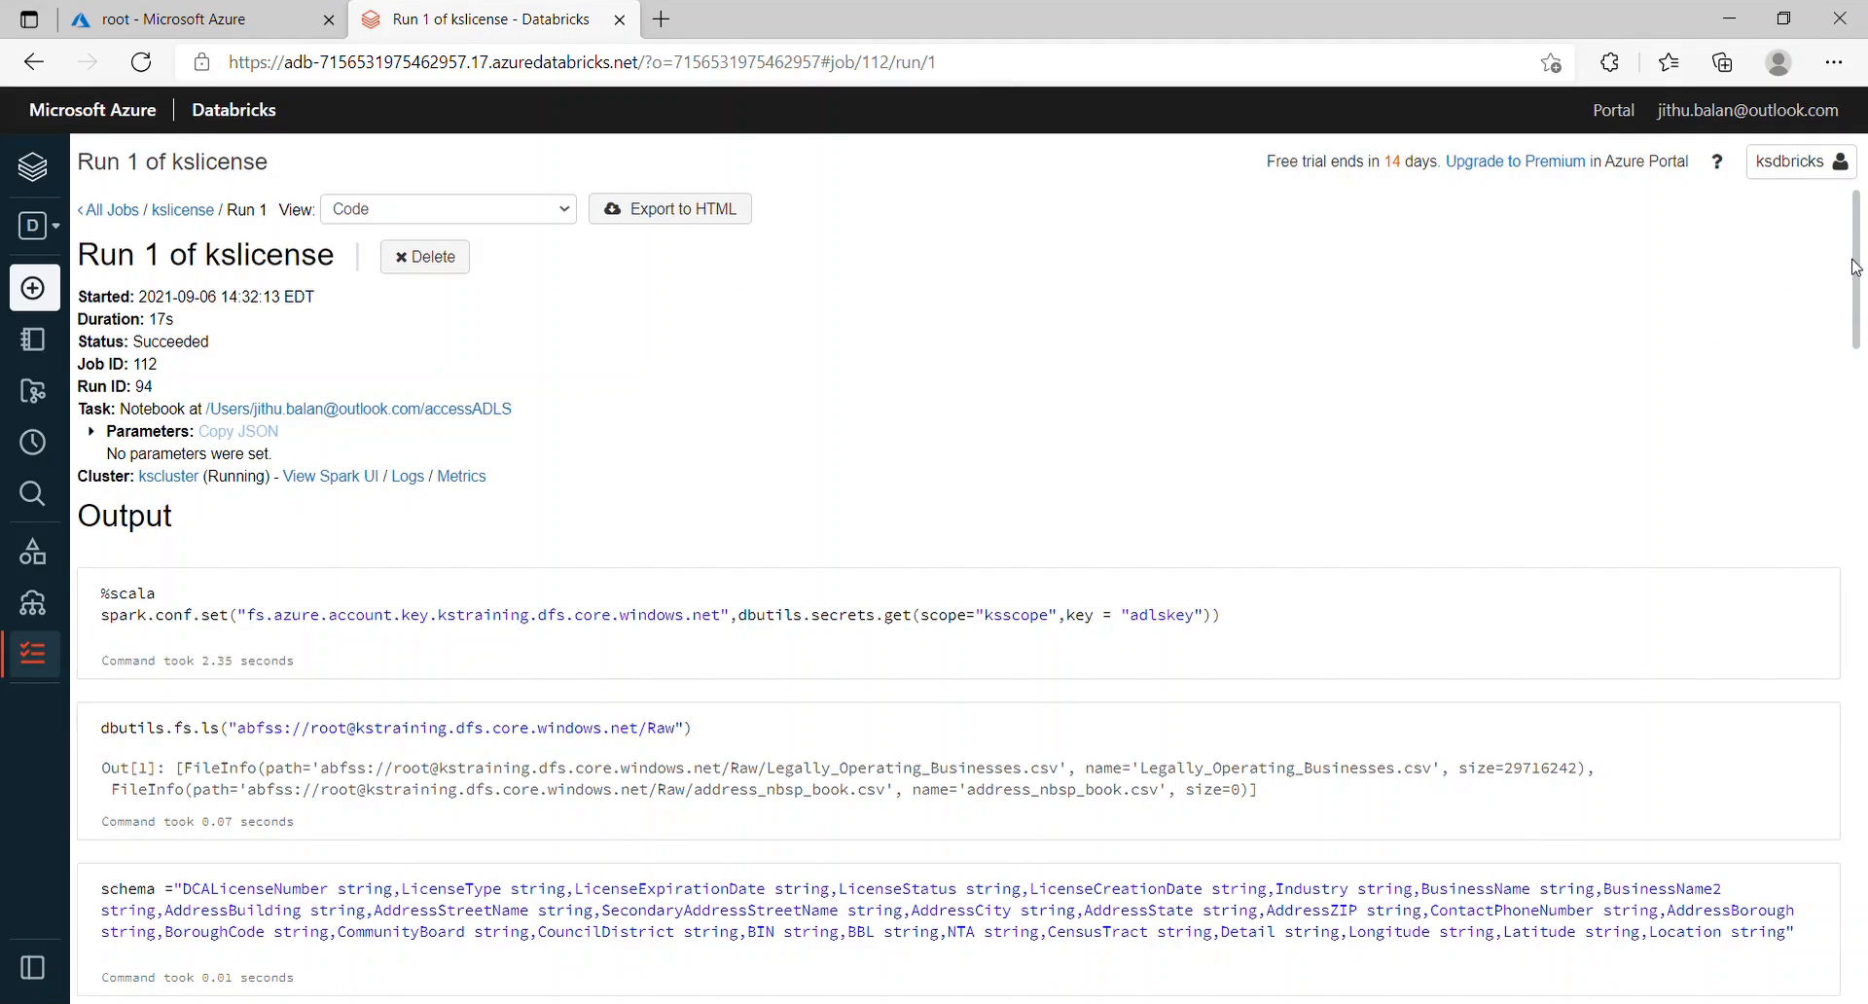
Step: Review the v_licensStatus counts in Run 1's output, then switch to the root container's Raw folder
{"action": "left_click_drag", "start_coordinate": [1855, 246], "coordinate": [1832, 669]}
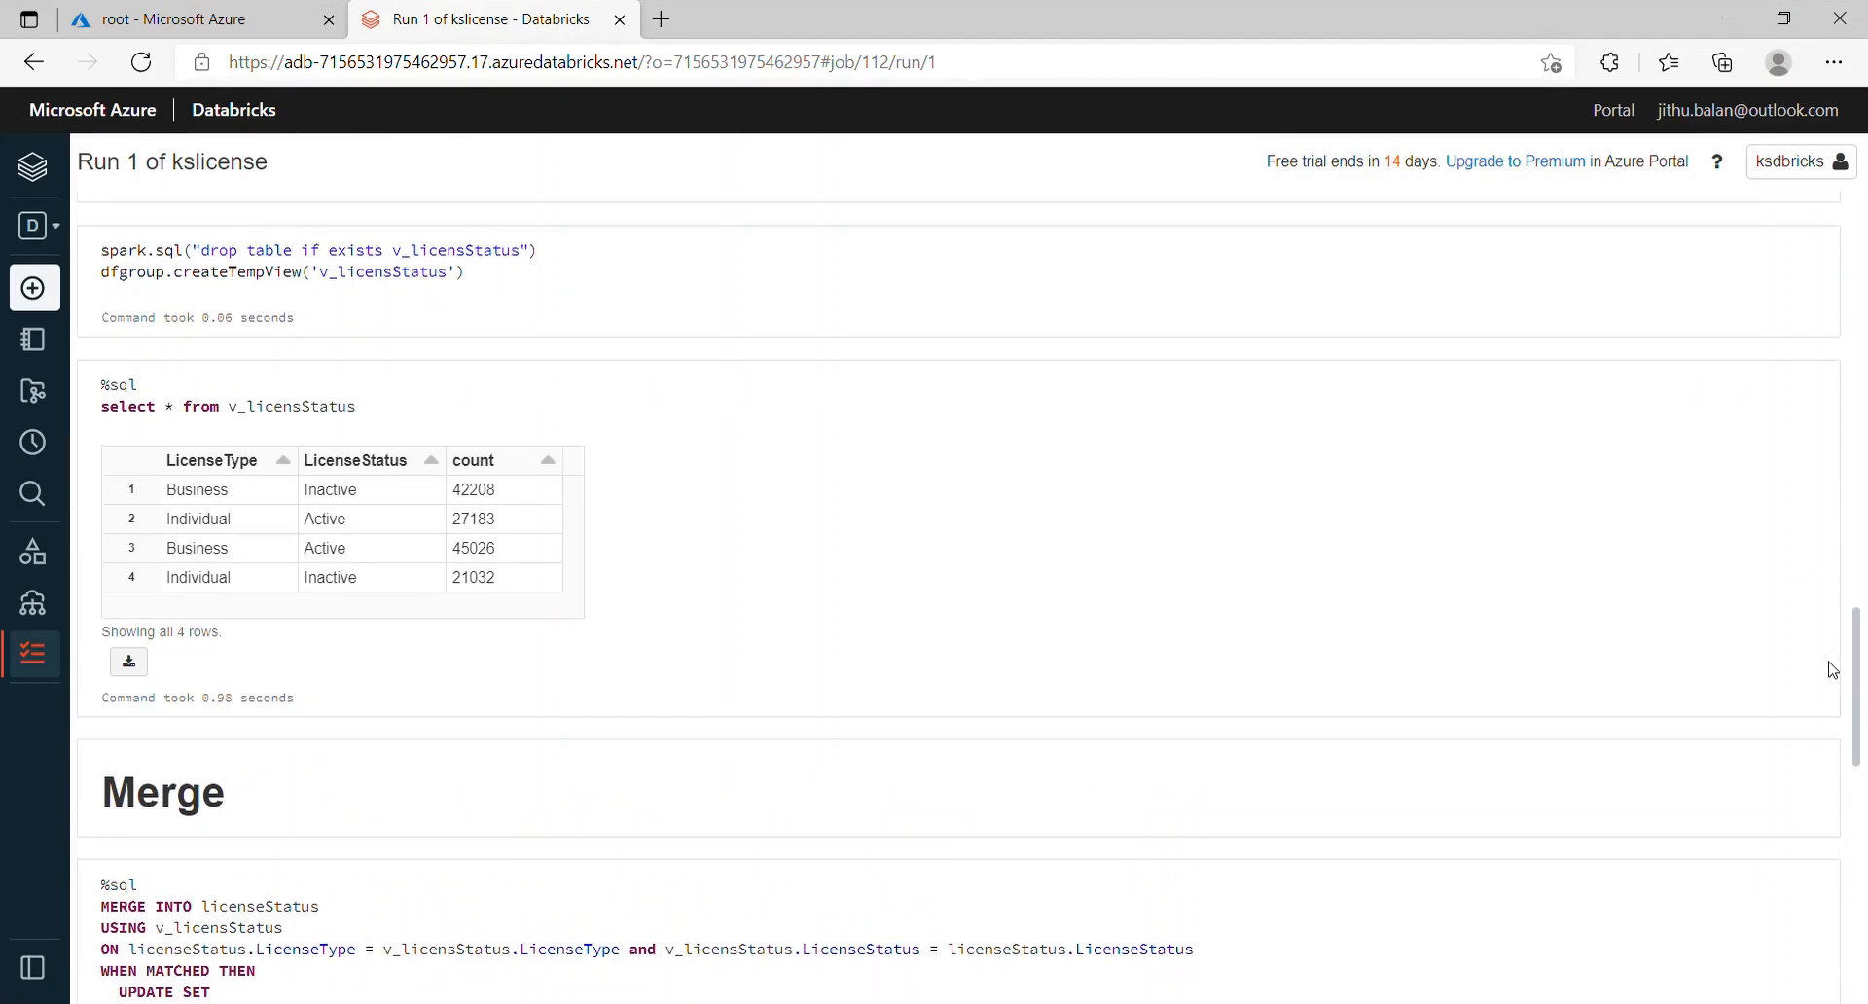
{"action": "left_click_drag", "start_coordinate": [452, 490], "coordinate": [540, 595]}
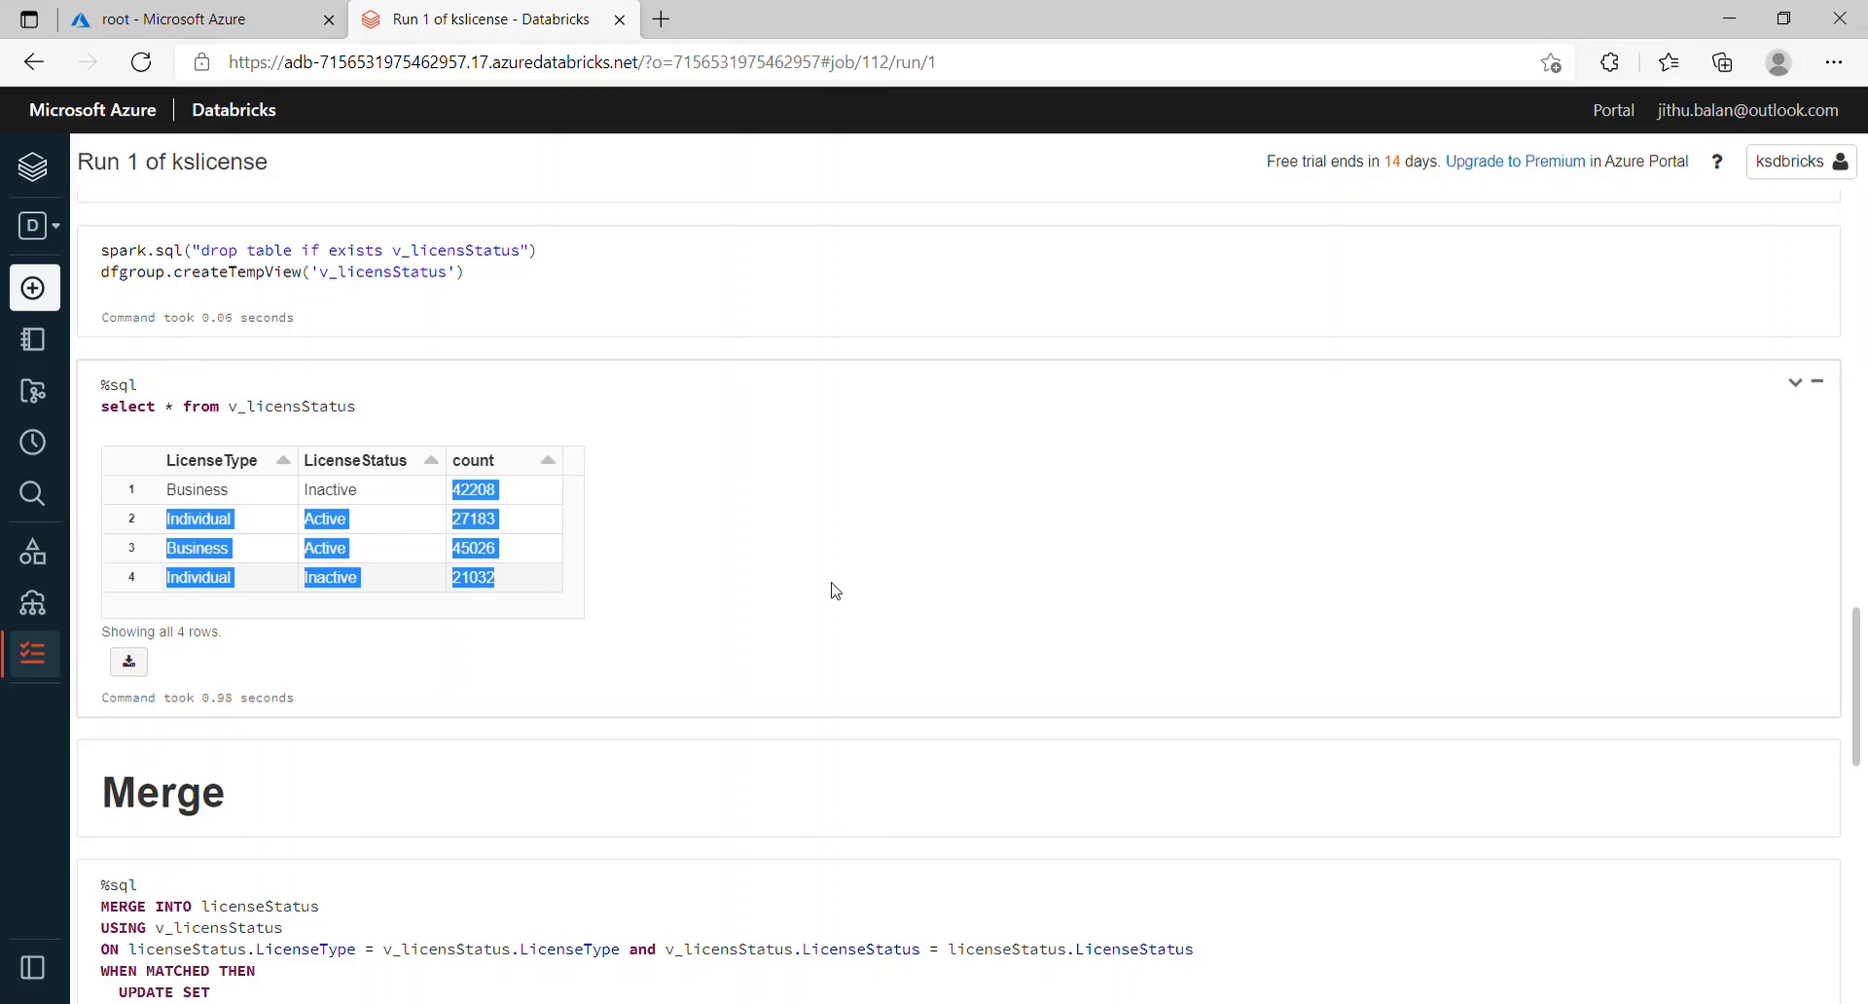
{"action": "left_click", "coordinate": [265, 14]}
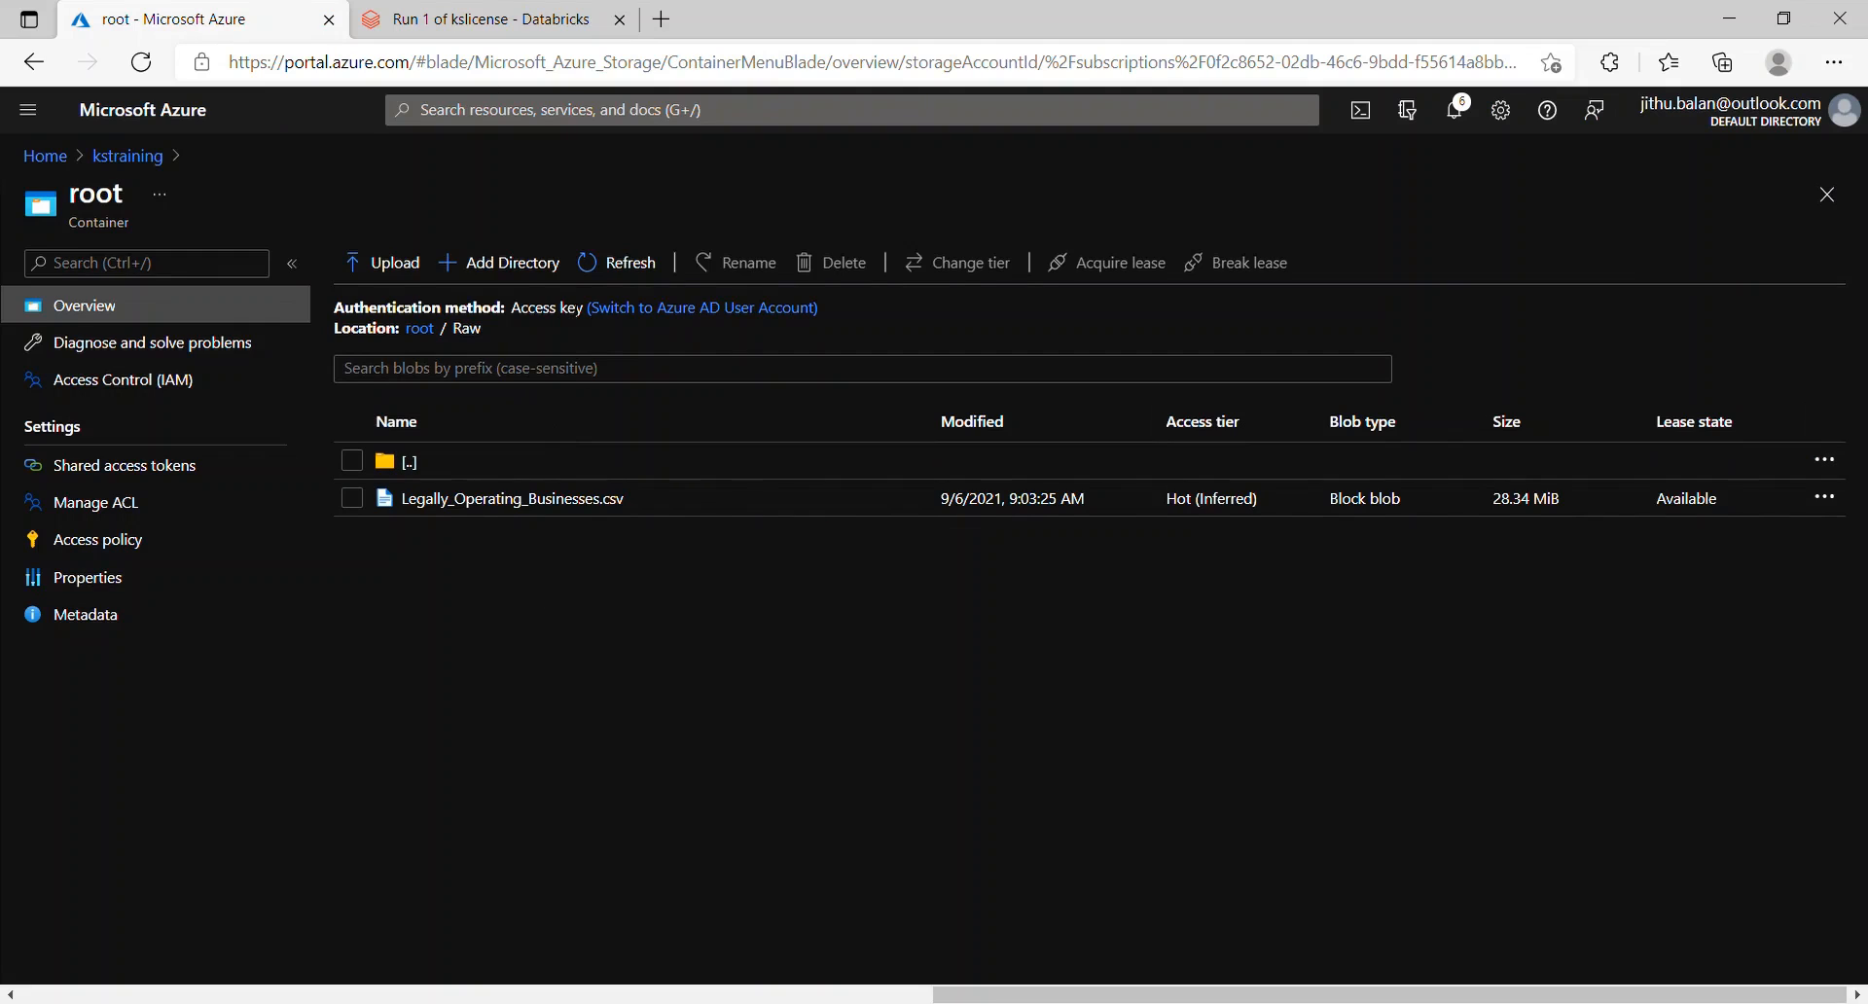
Step: Upload Legally_Operating_Businesses2004.csv into the Raw folder and go back to the Databricks tab
{"action": "left_click", "coordinate": [394, 271]}
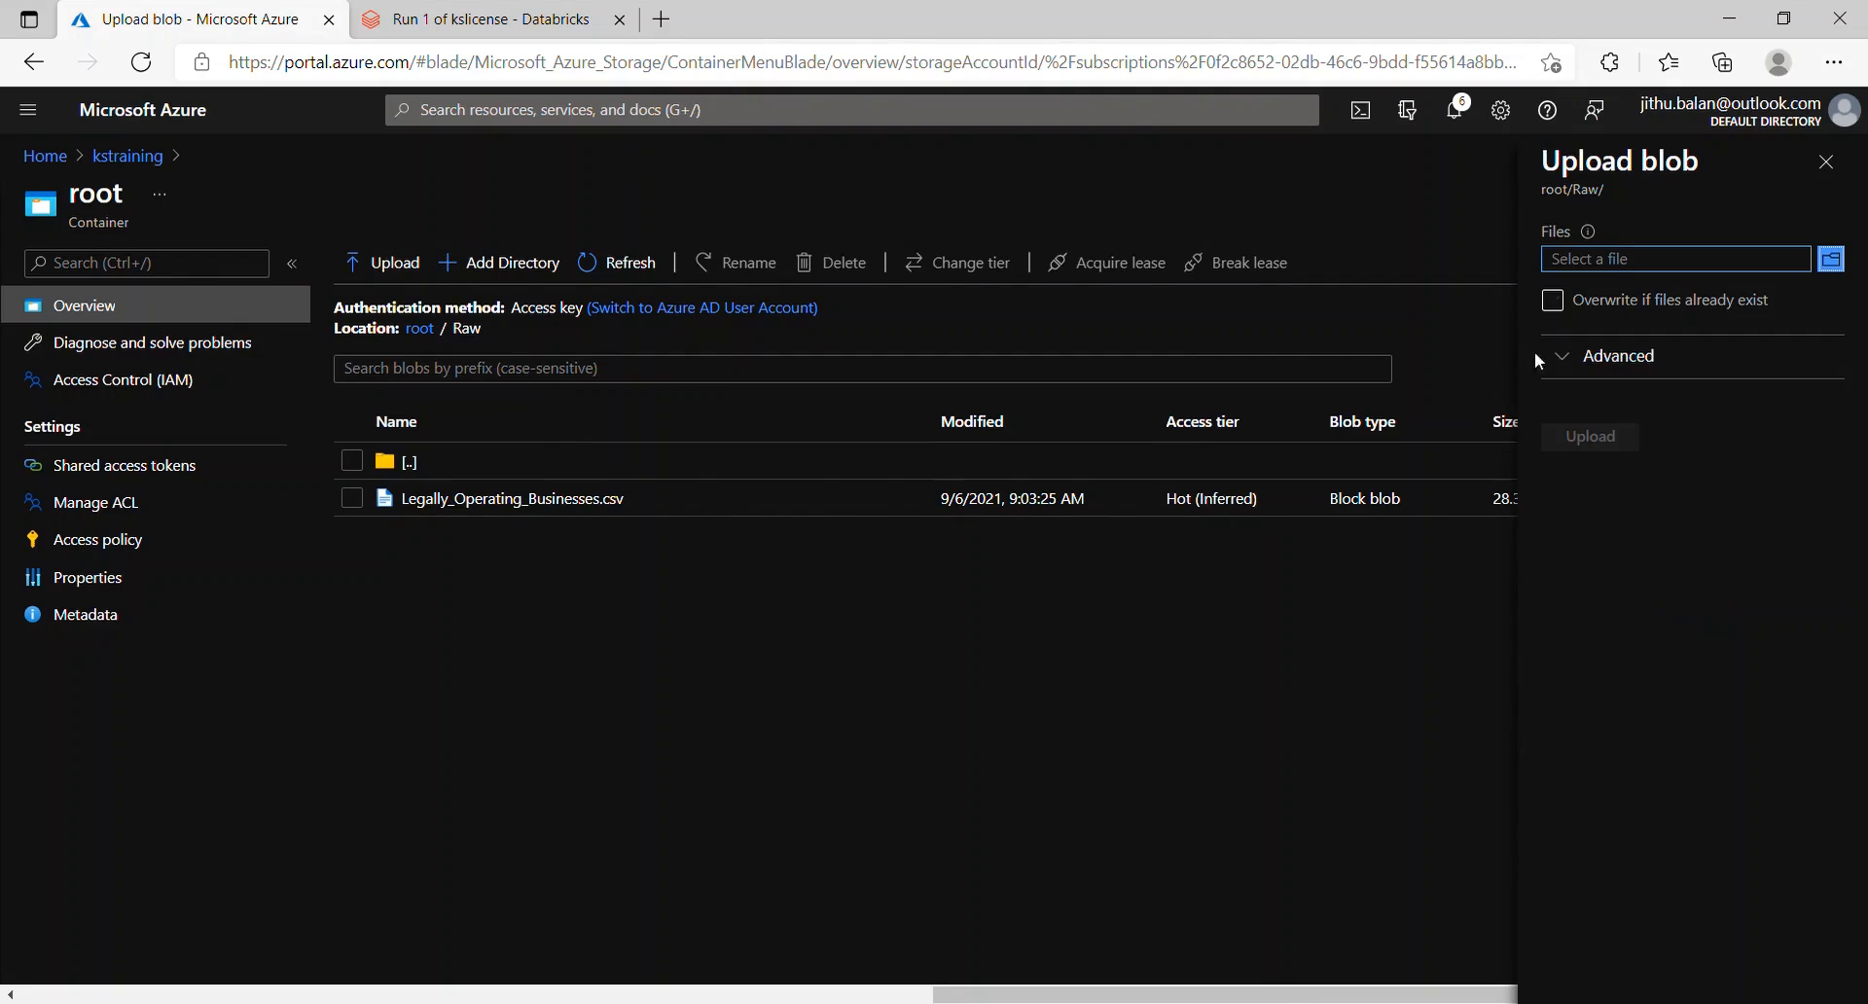
{"action": "left_click", "coordinate": [1834, 271]}
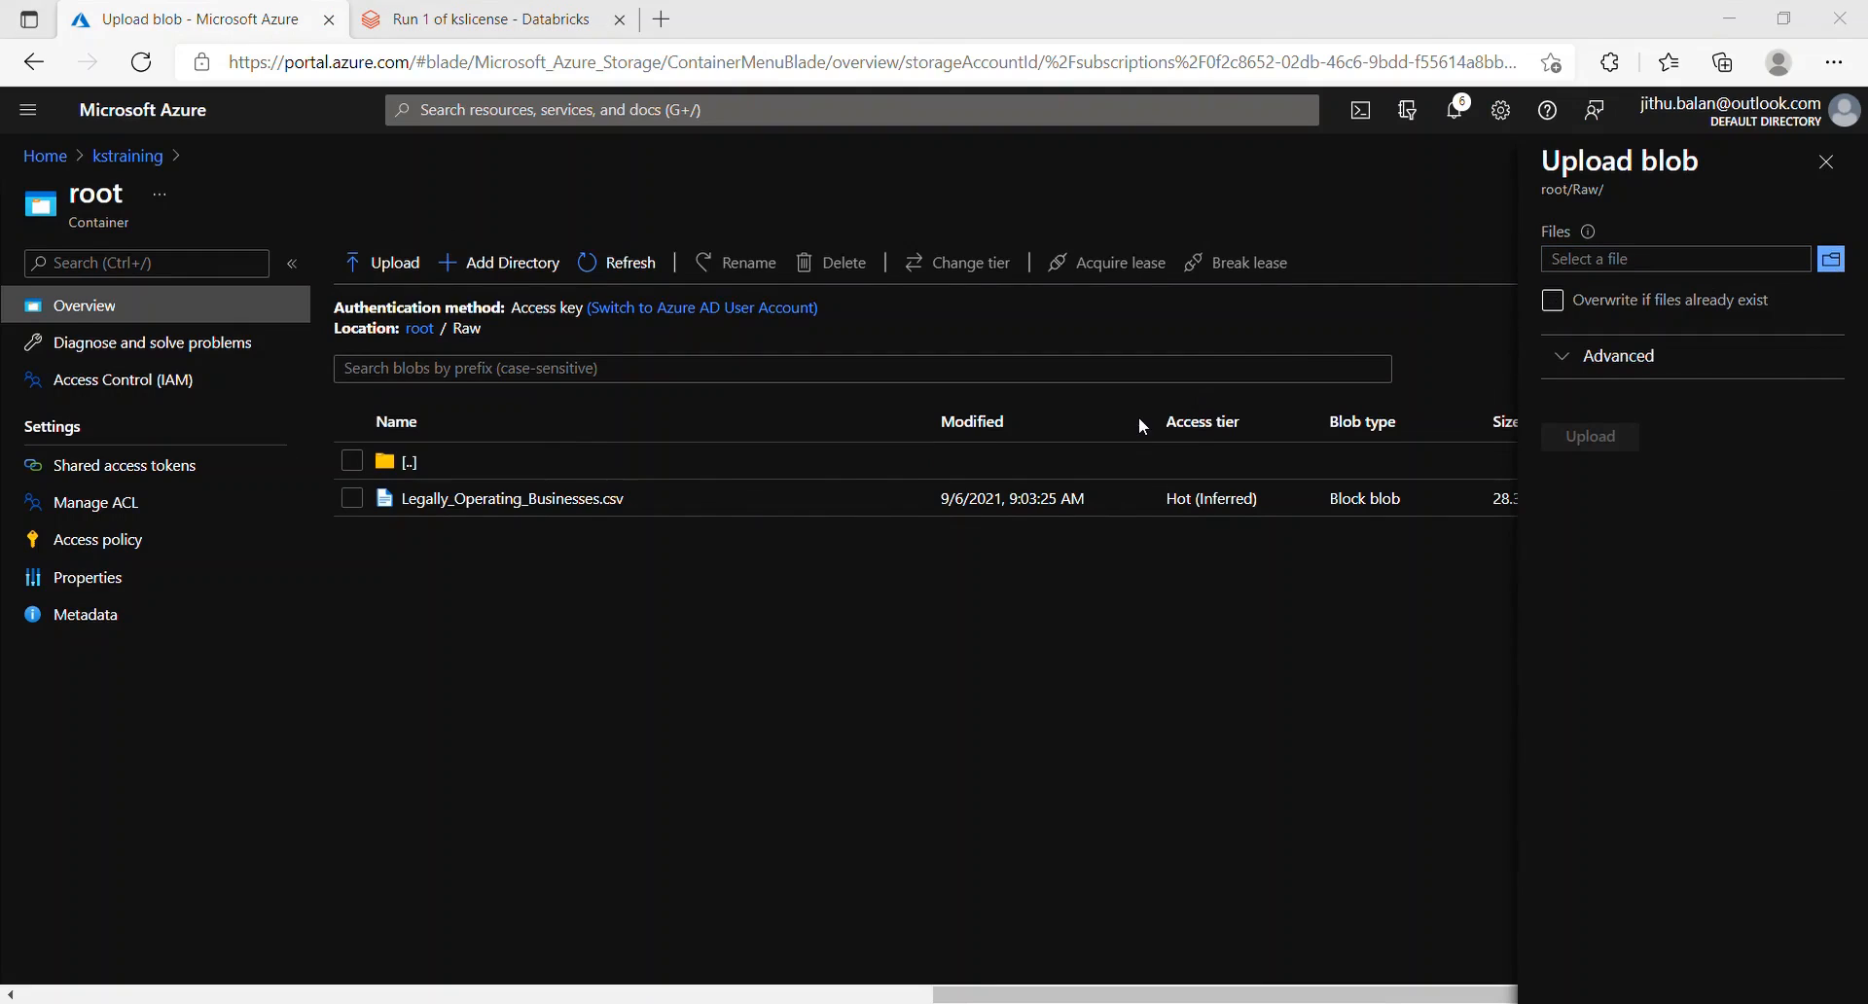
{"action": "double_click", "coordinate": [760, 495]}
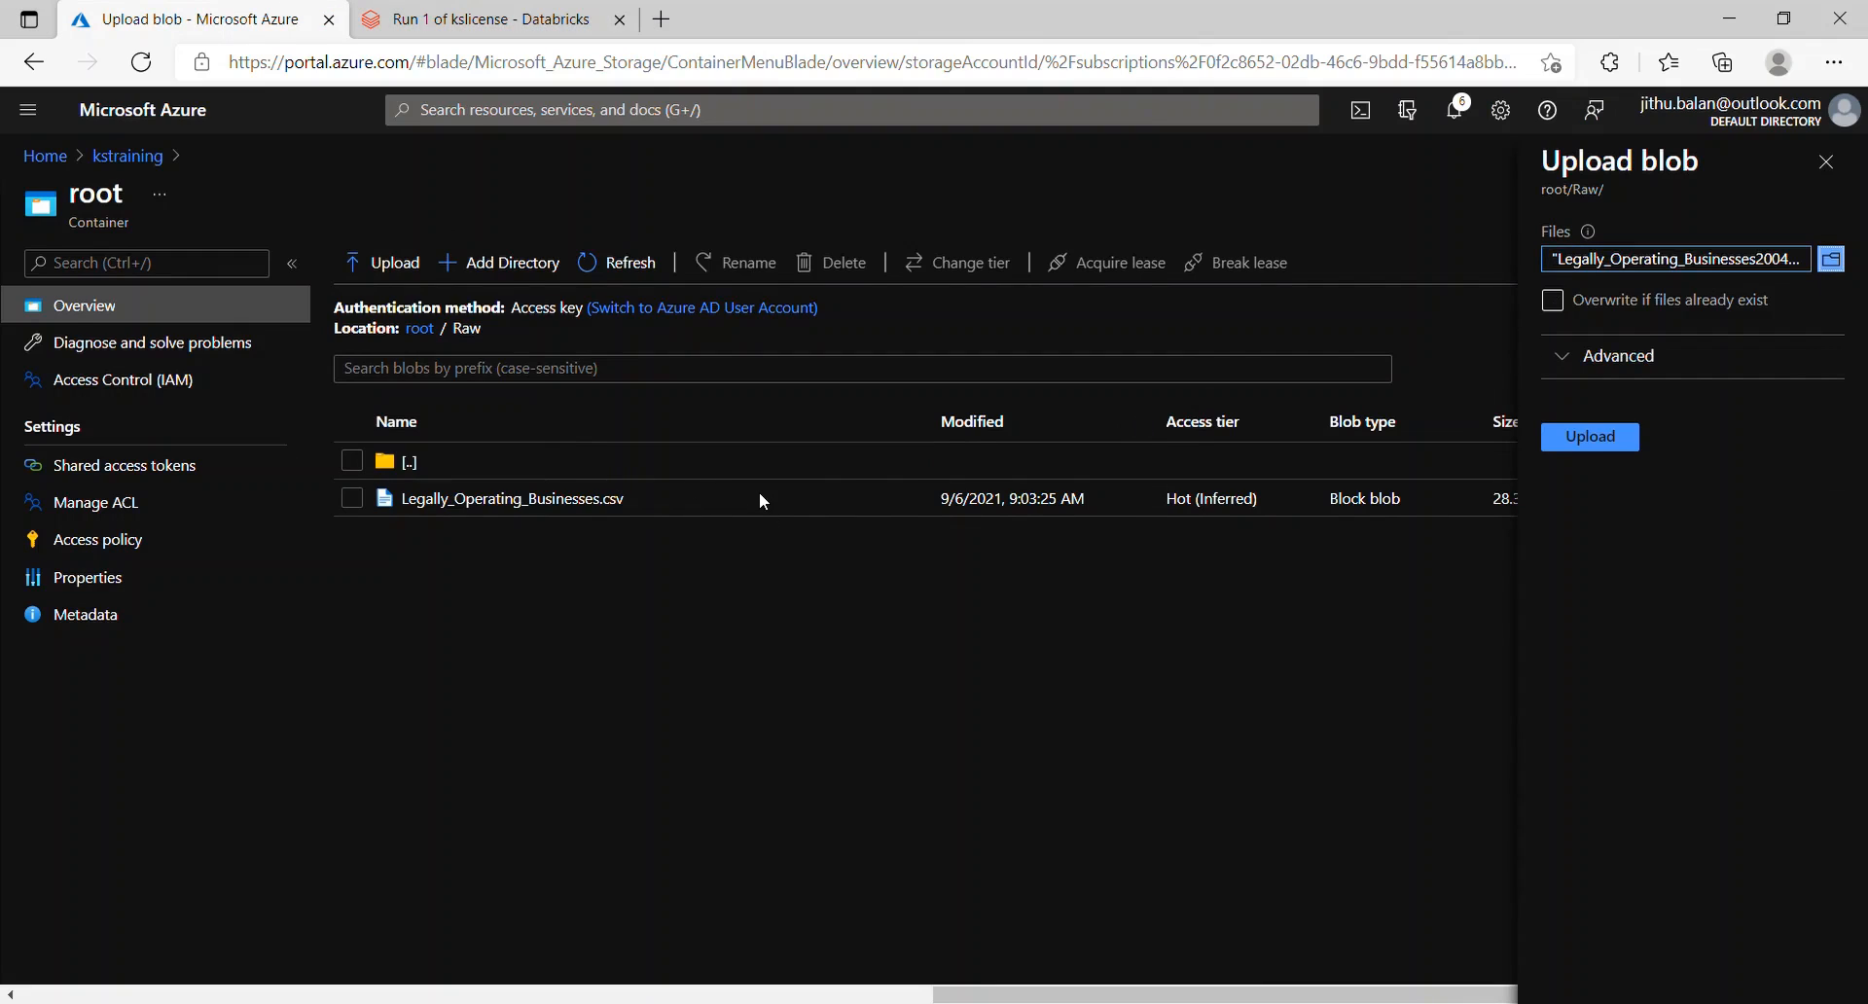
{"action": "left_click", "coordinate": [1596, 436]}
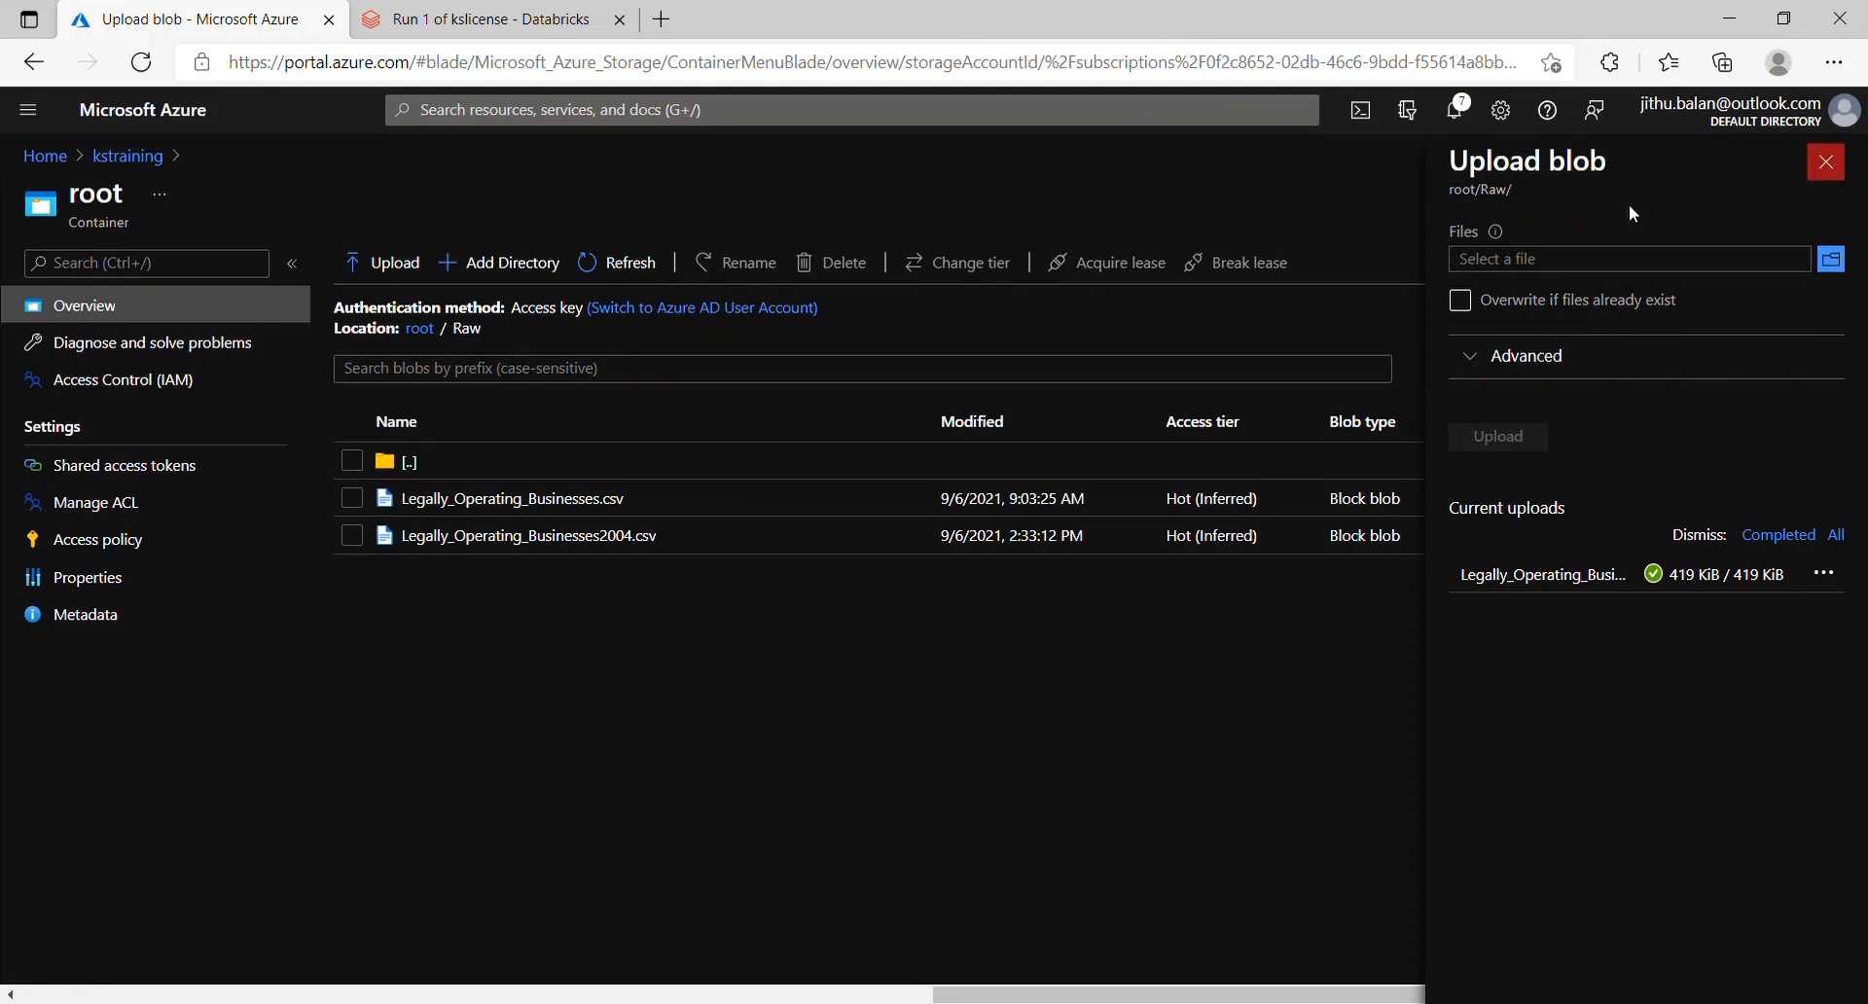
{"action": "left_click", "coordinate": [482, 19]}
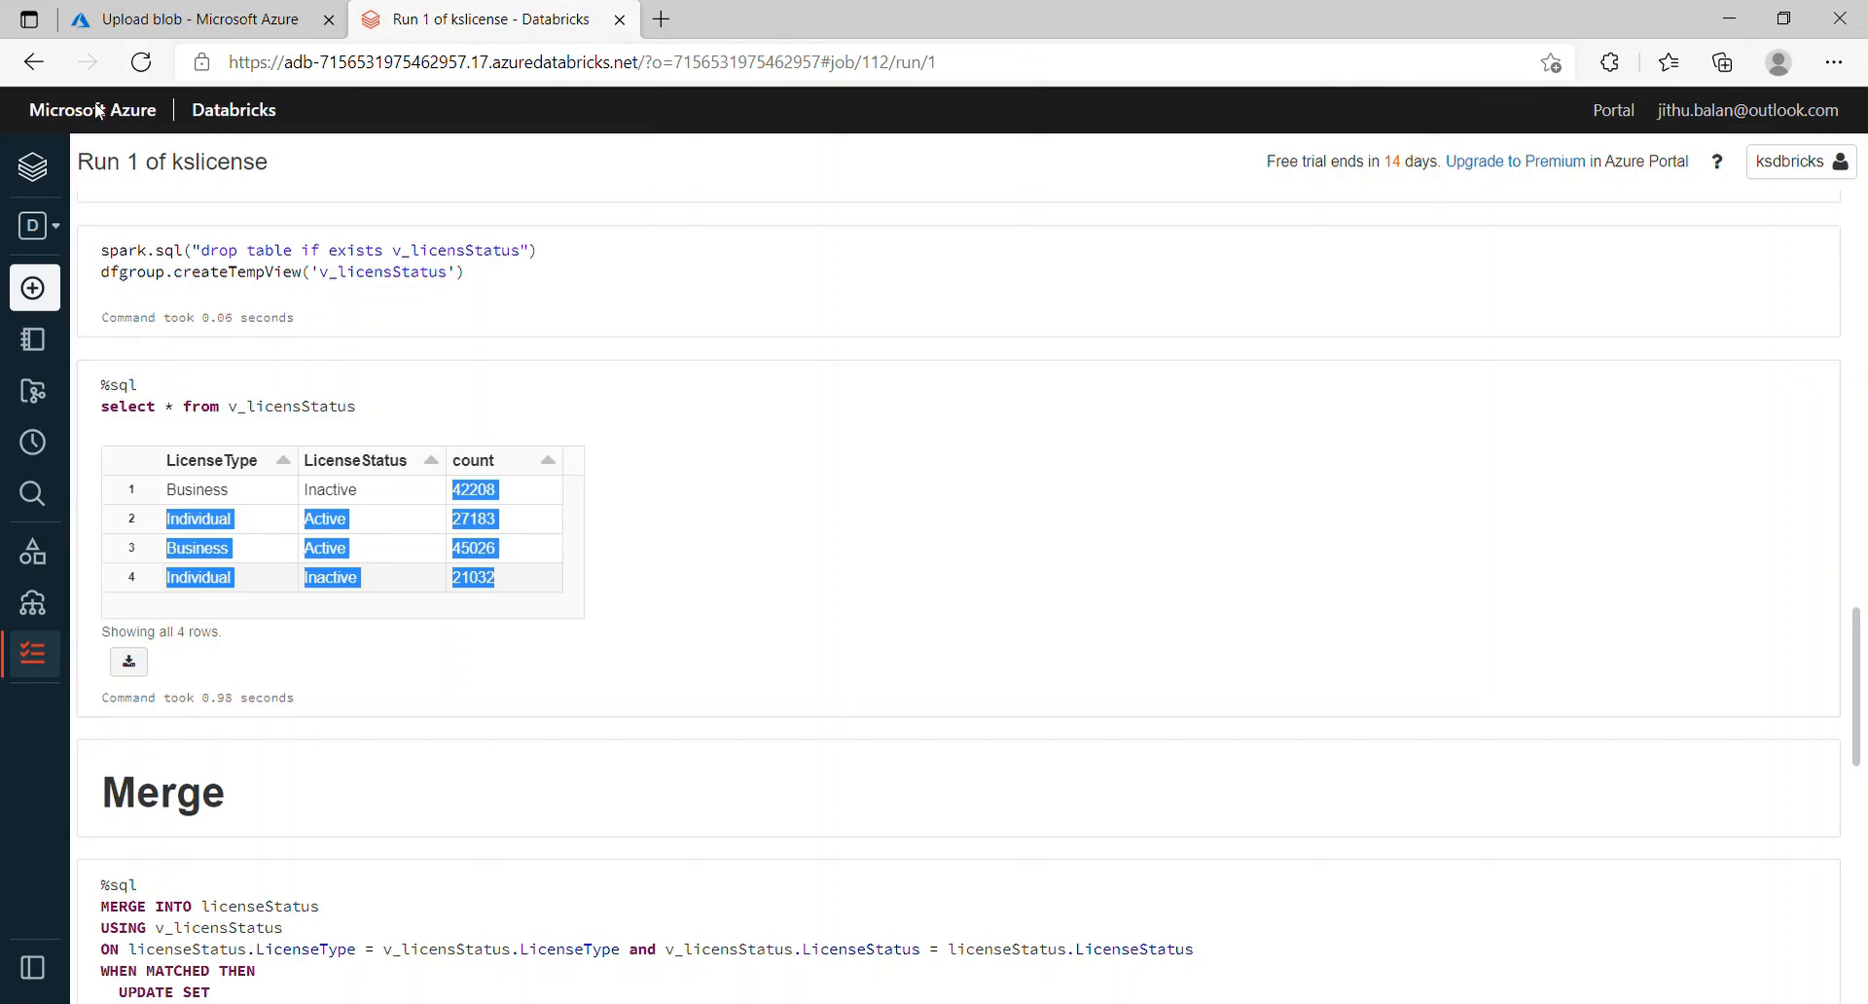
Step: From the Jobs list, open the kslicense job's earlier run details
{"action": "left_click_drag", "start_coordinate": [1856, 747], "coordinate": [1857, 329]}
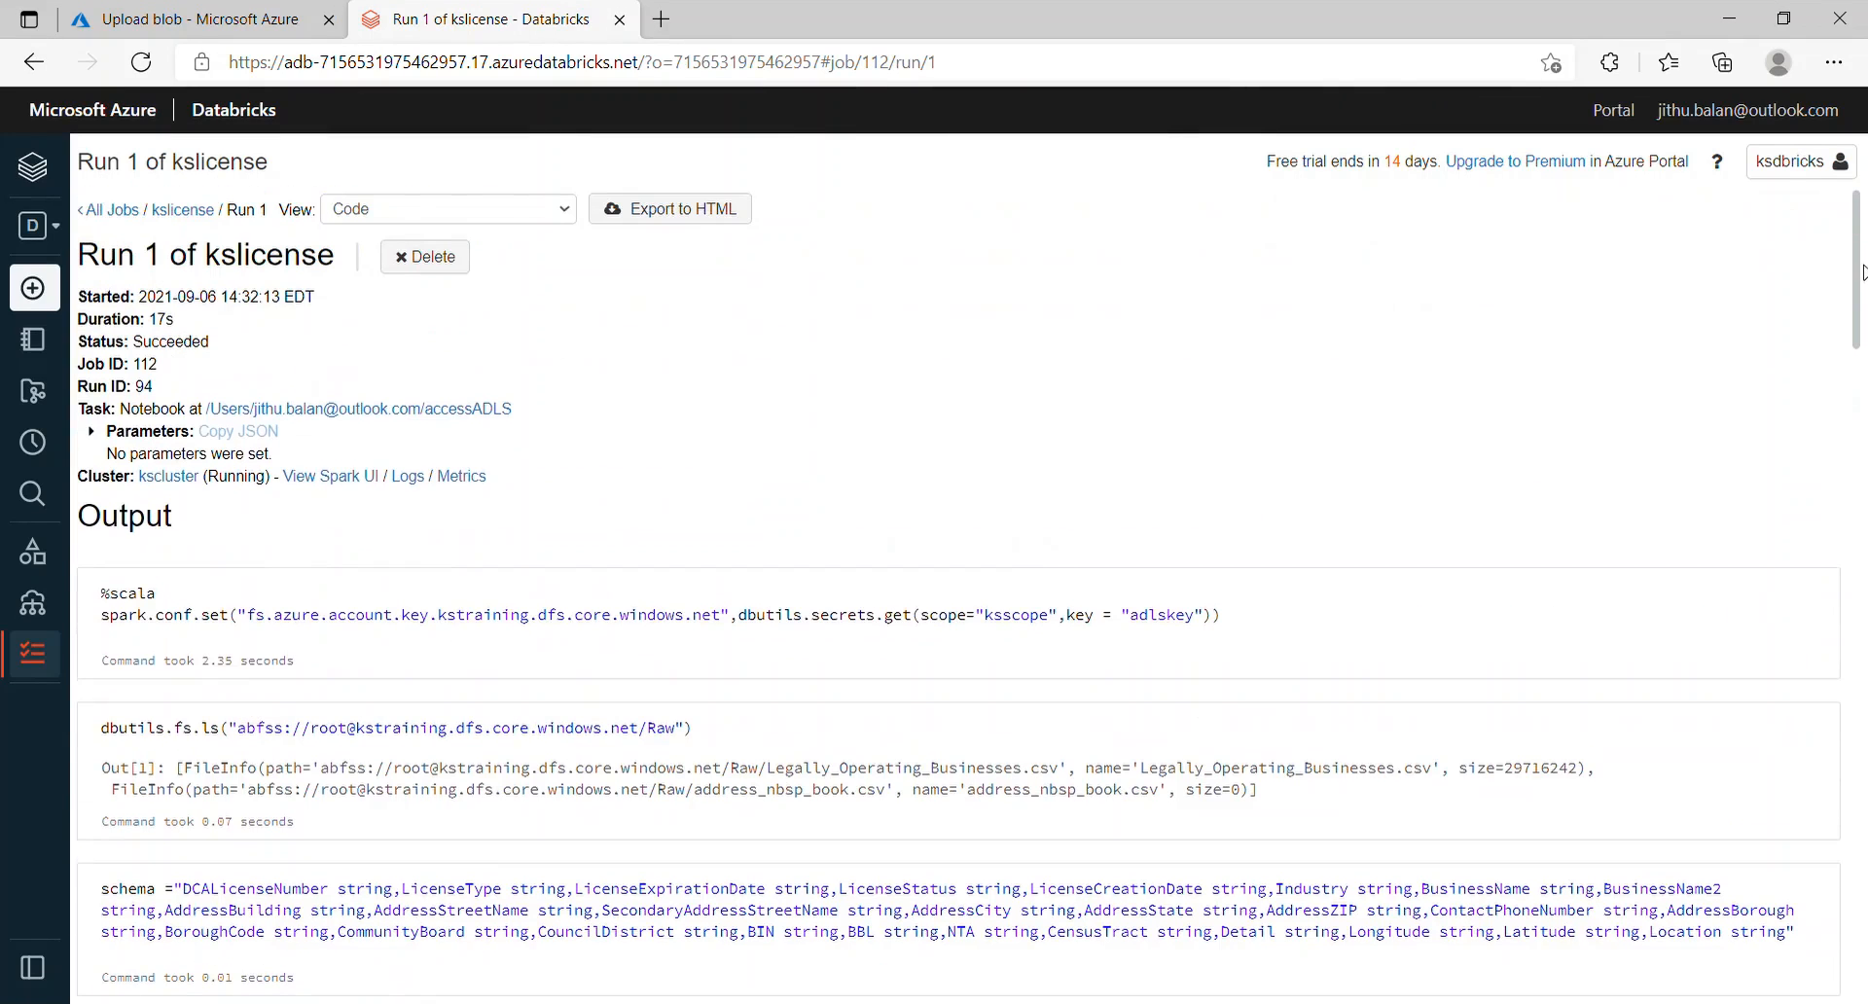
{"action": "left_click", "coordinate": [136, 220]}
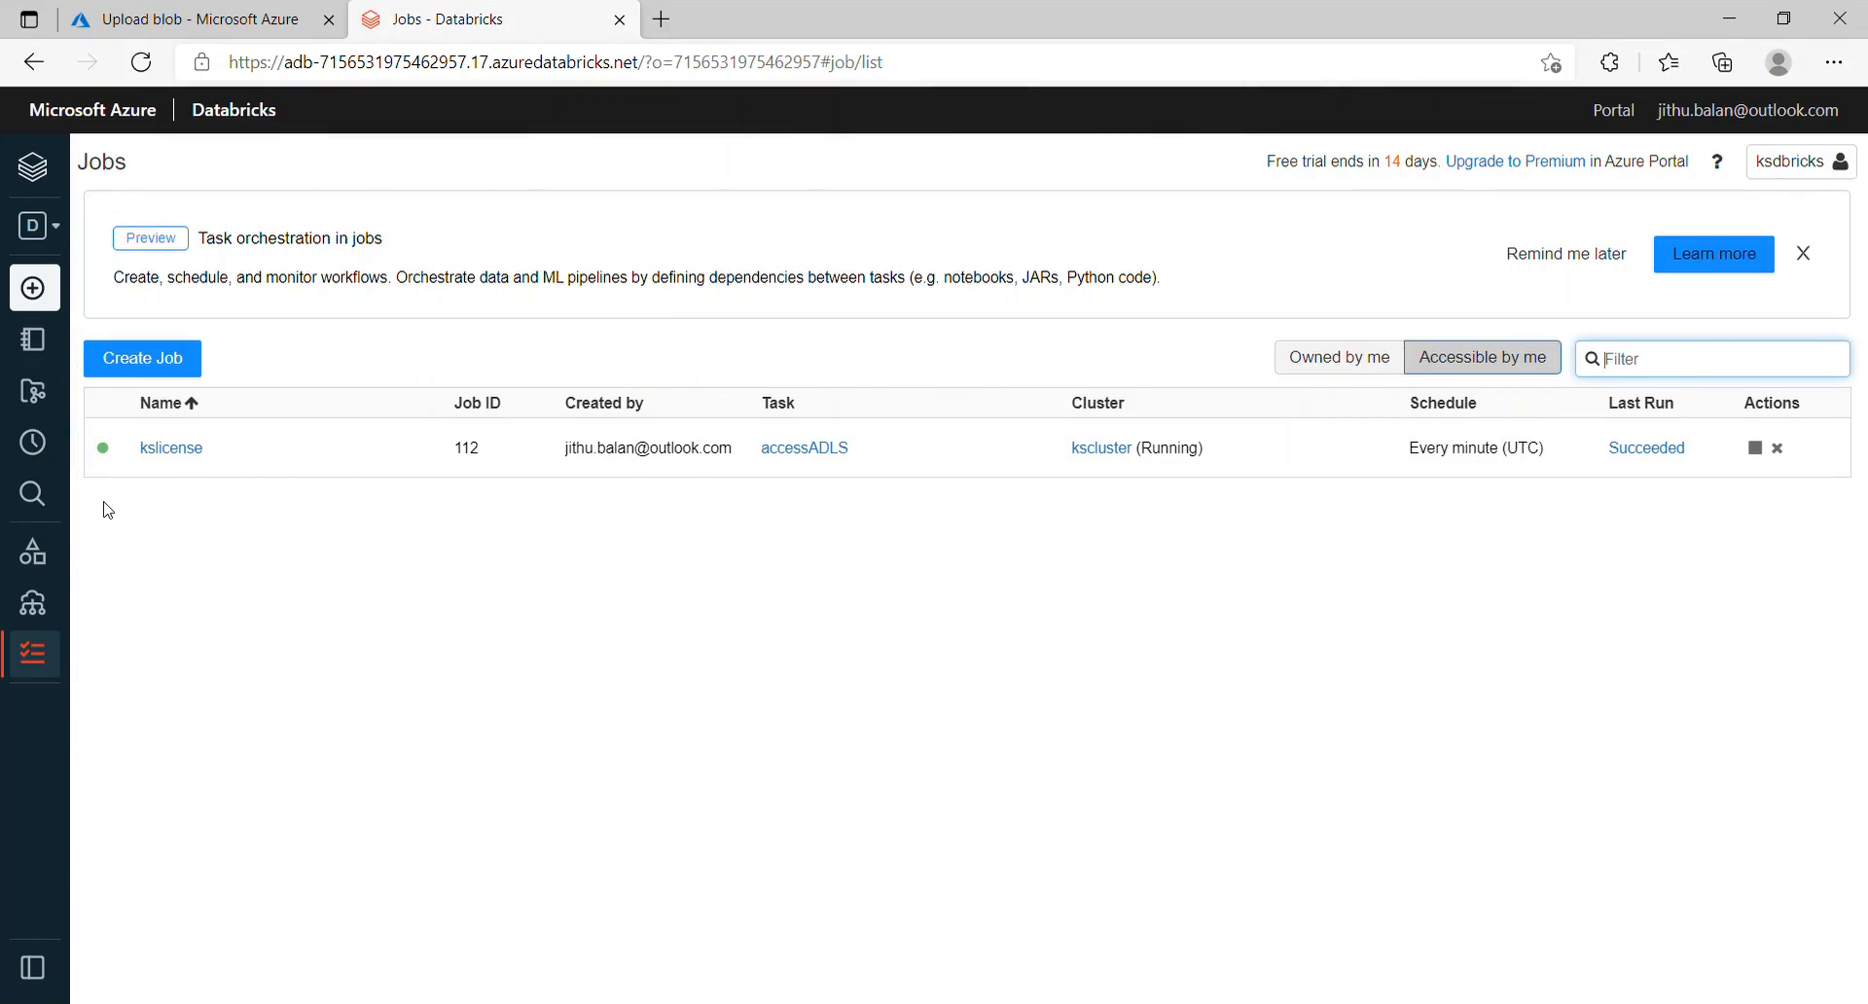
{"action": "left_click", "coordinate": [184, 449]}
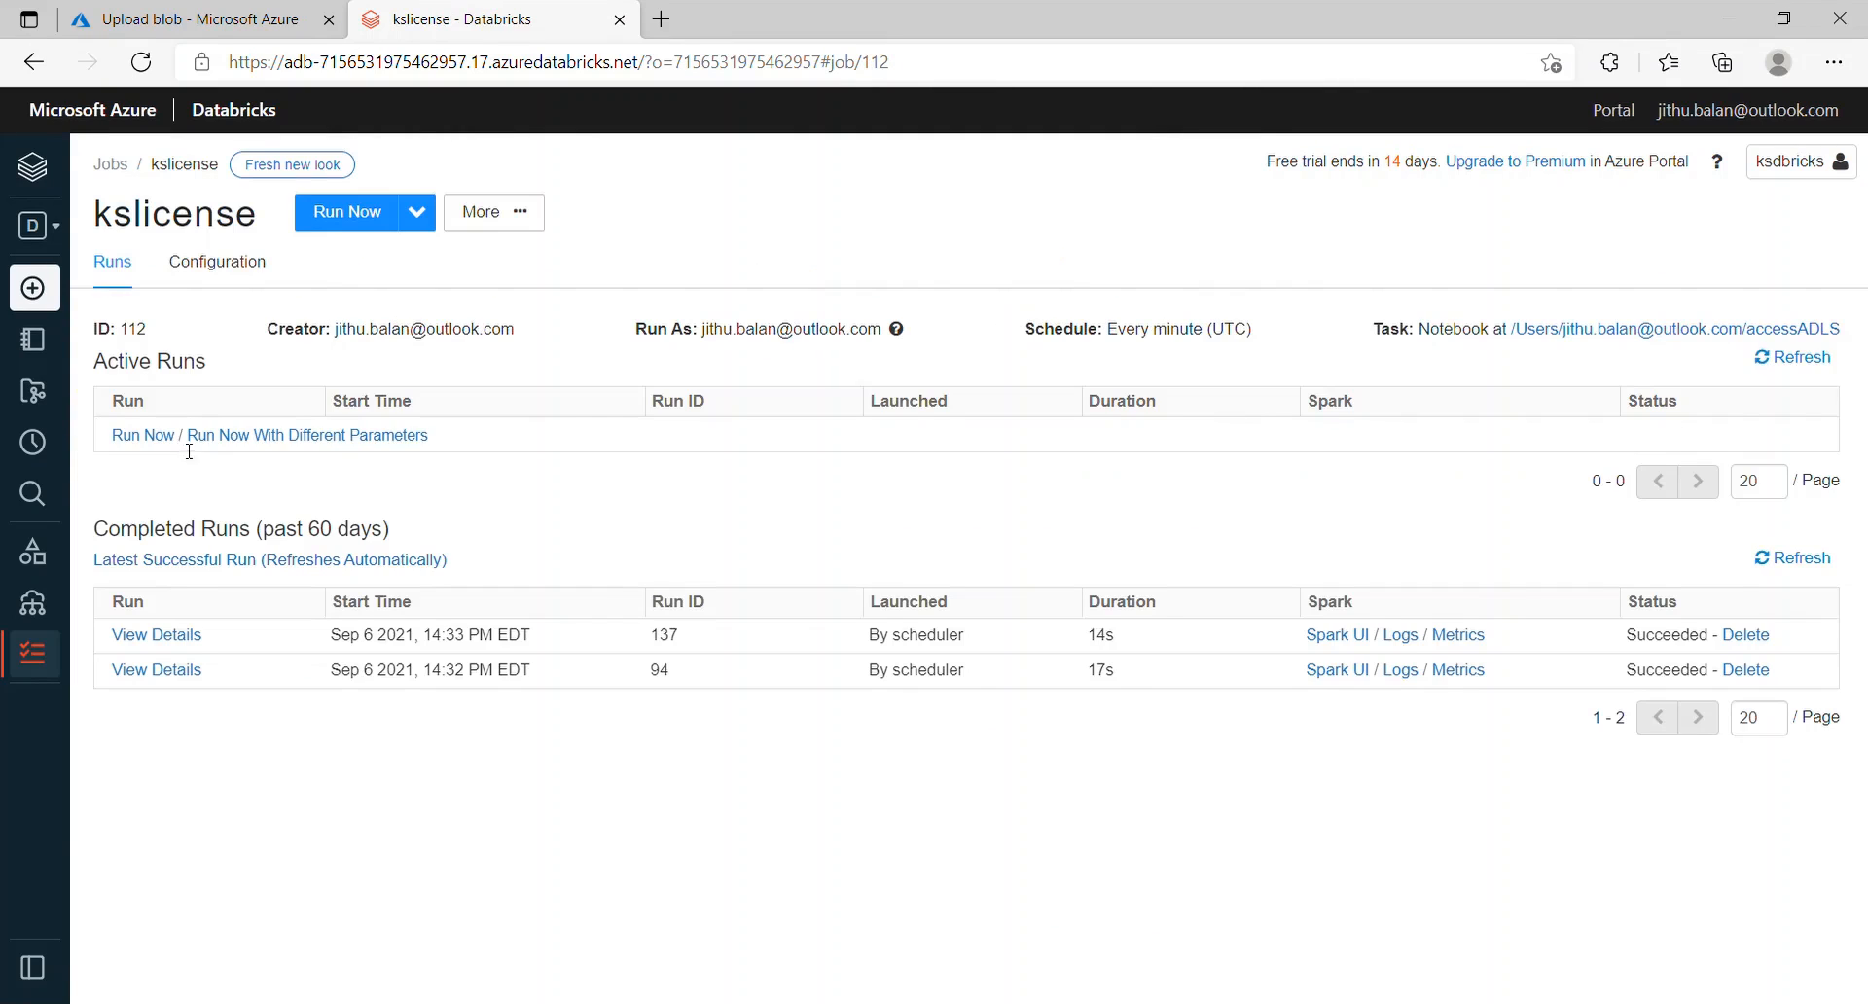
{"action": "left_click", "coordinate": [168, 680]}
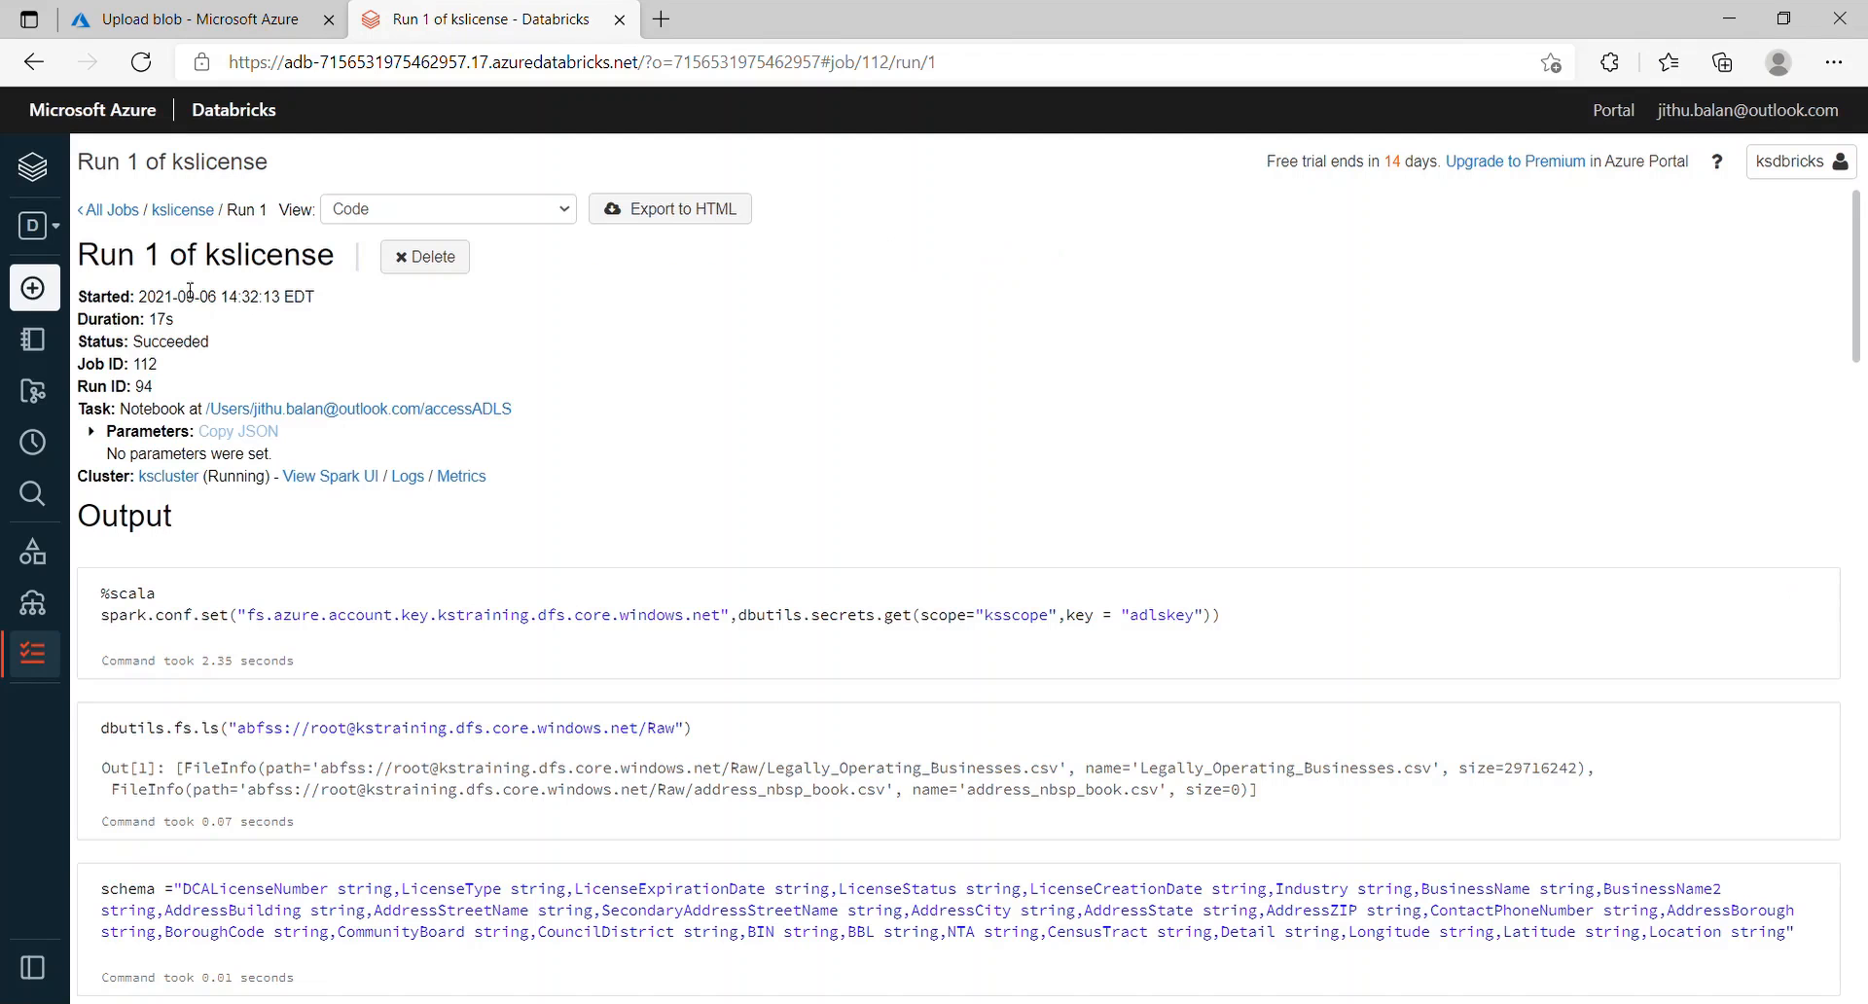
Step: Open the latest kslicense run, Run 2, and scroll through its output
{"action": "left_click", "coordinate": [107, 212]}
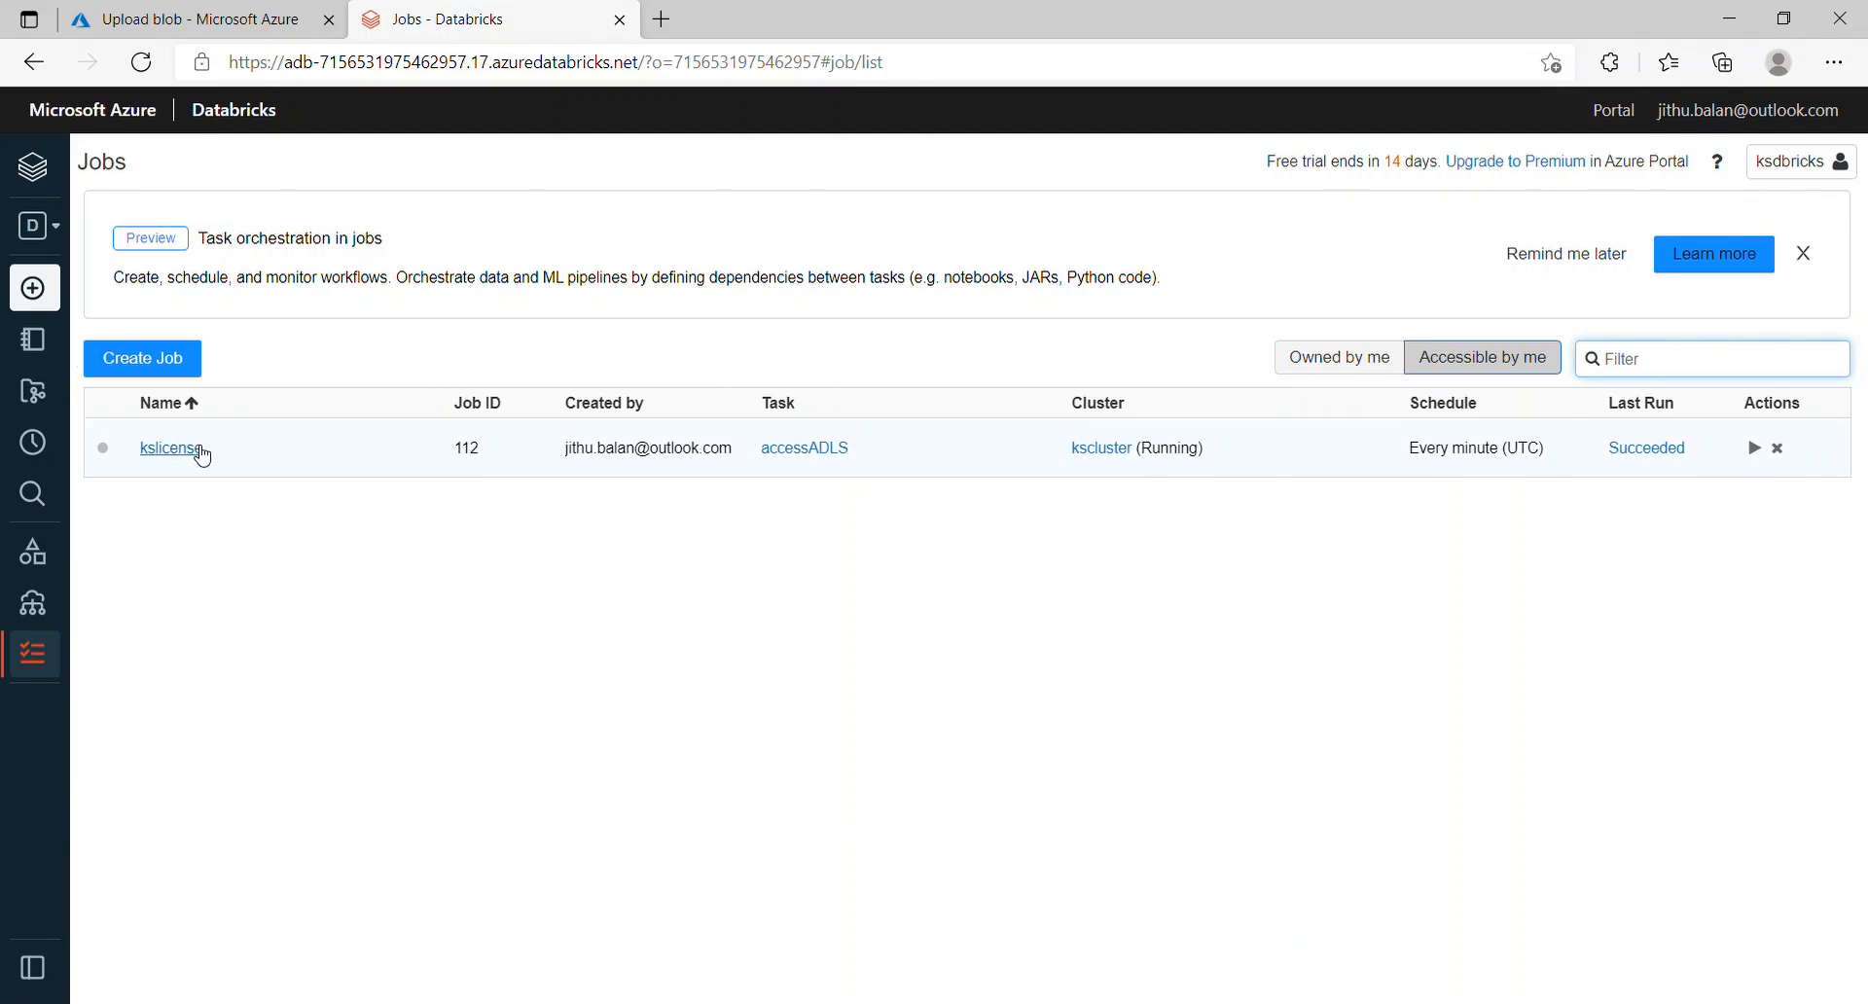
{"action": "left_click", "coordinate": [190, 451]}
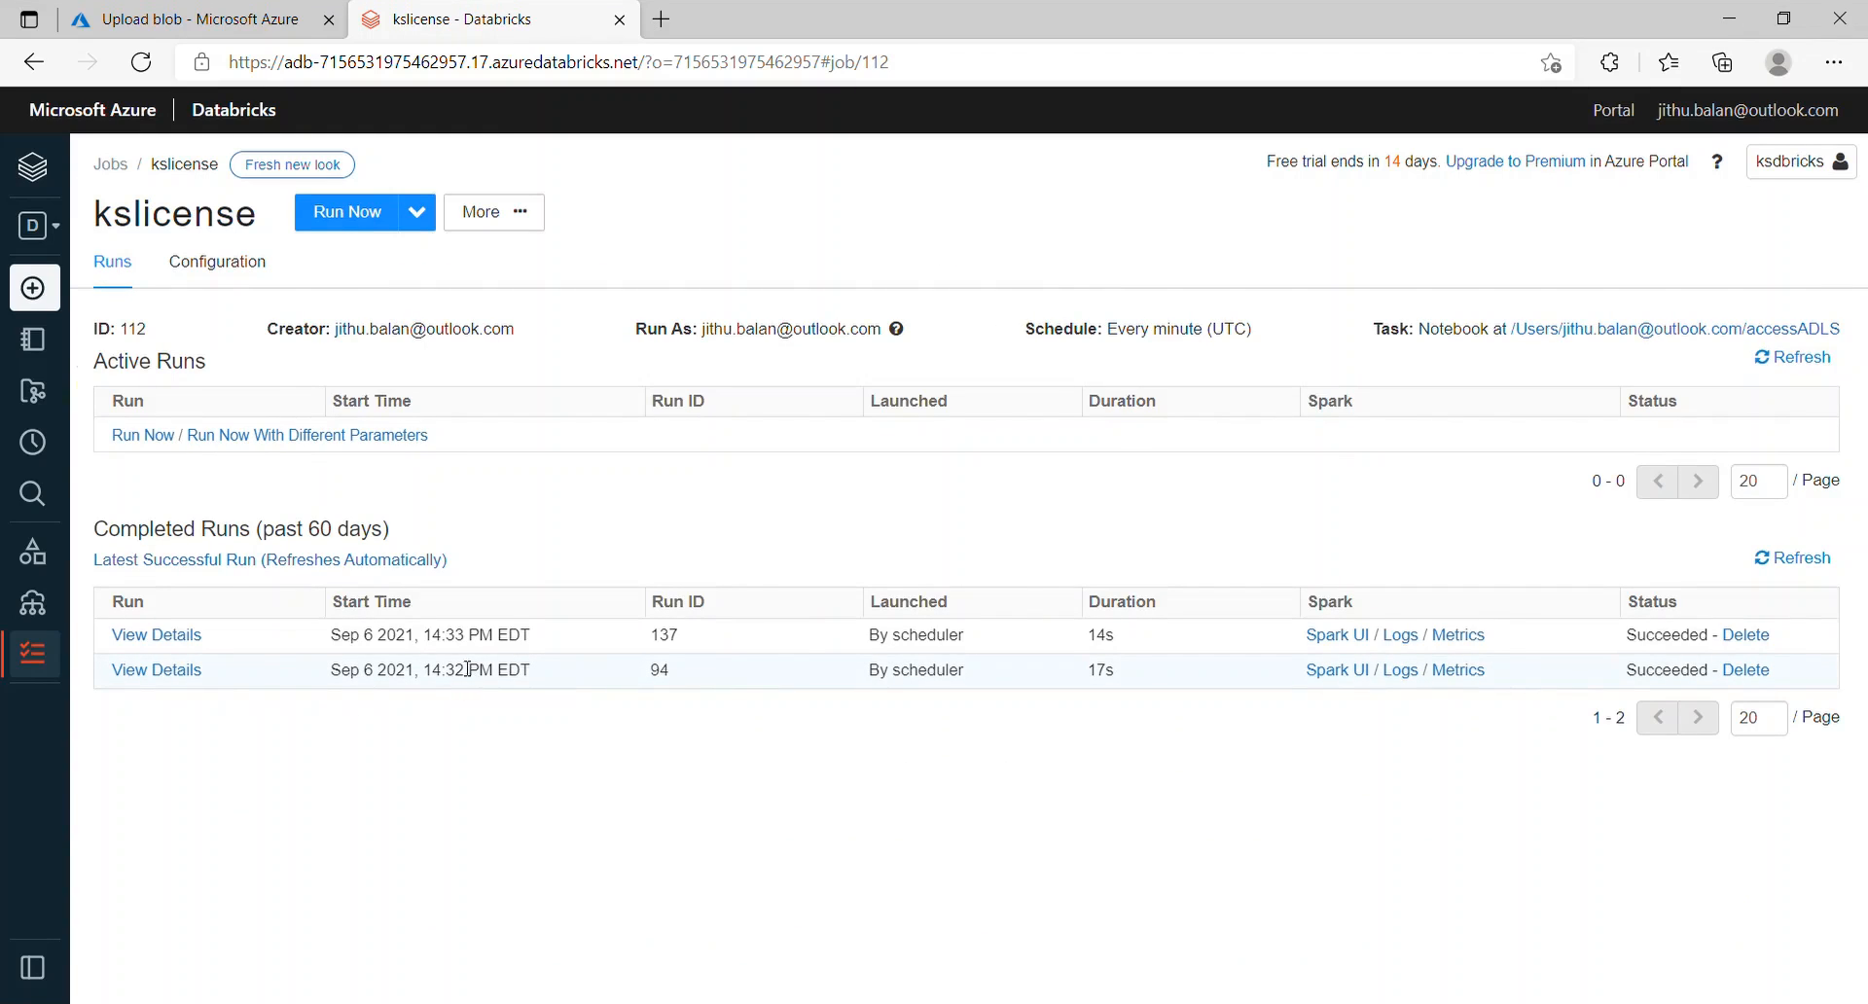
{"action": "left_click", "coordinate": [193, 637]}
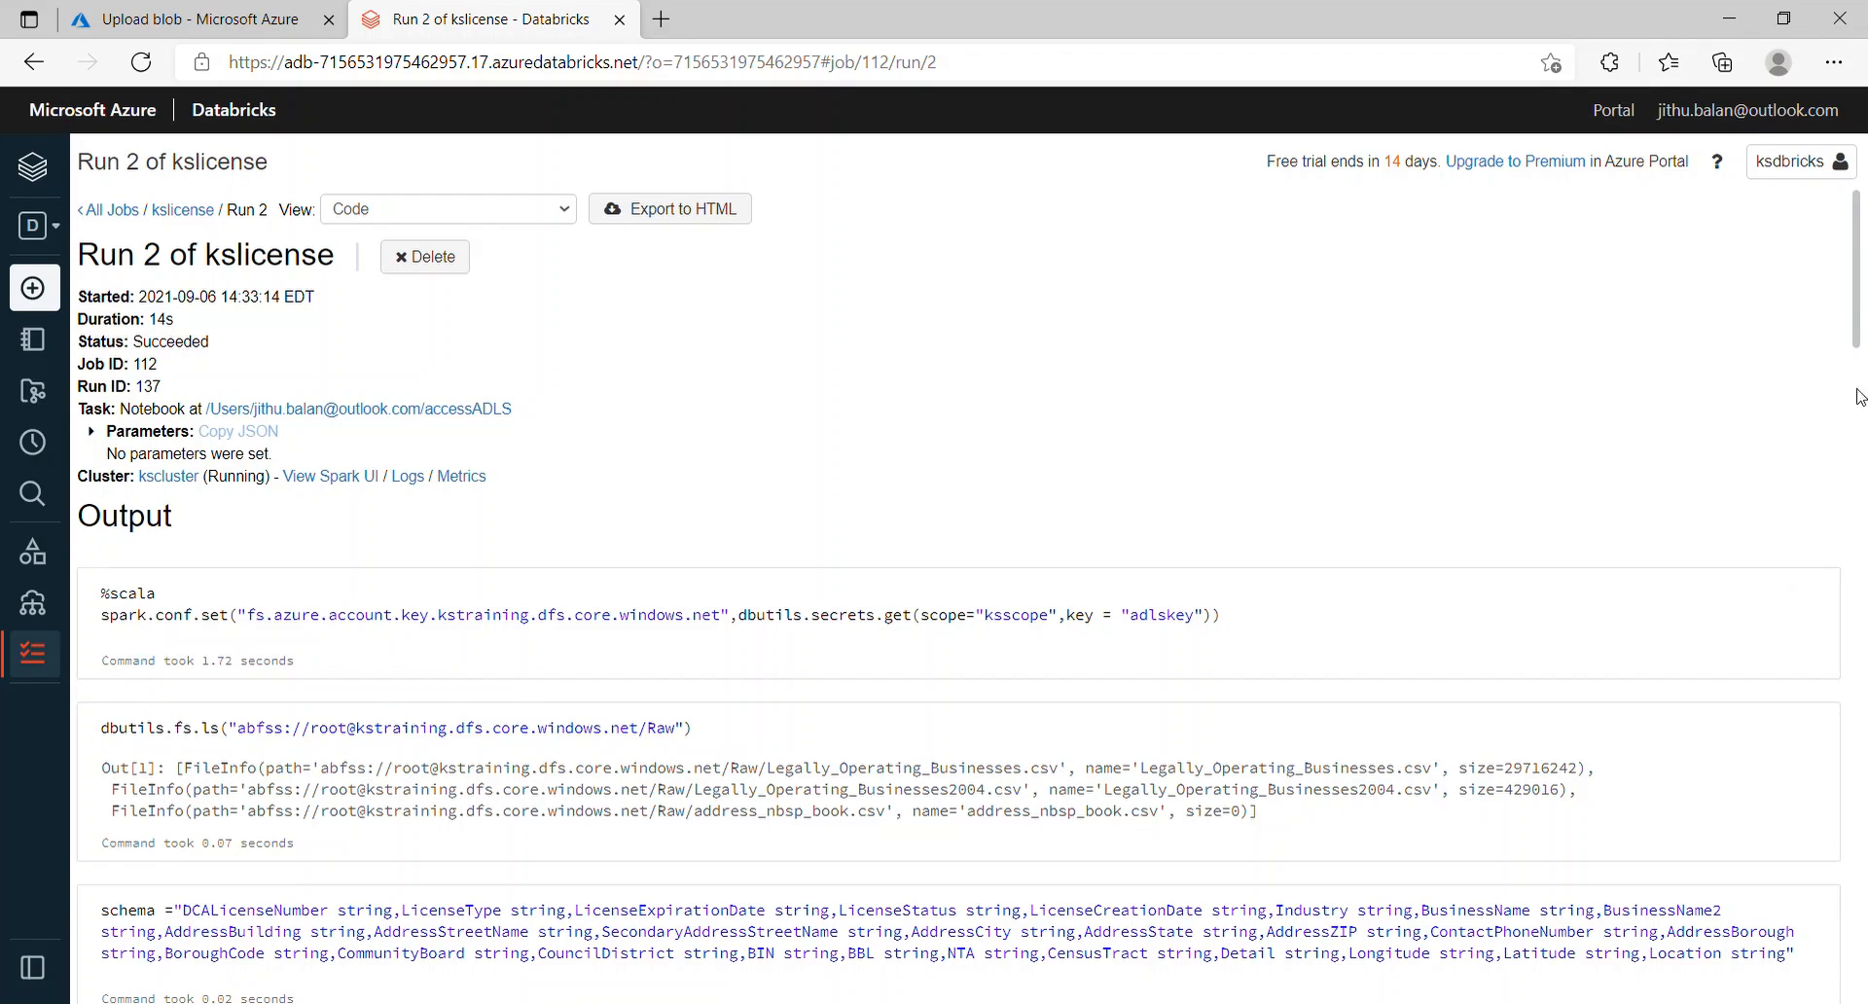
{"action": "mouse_move", "coordinate": [1858, 335]}
{"action": "left_mouse_down"}
{"action": "mouse_move", "coordinate": [1859, 921]}
{"action": "mouse_move", "coordinate": [1859, 336]}
{"action": "left_mouse_up"}
Step: Compare Run 1's licenseStatus output with Run 2's, ending back on Run 2
{"action": "left_click", "coordinate": [122, 210]}
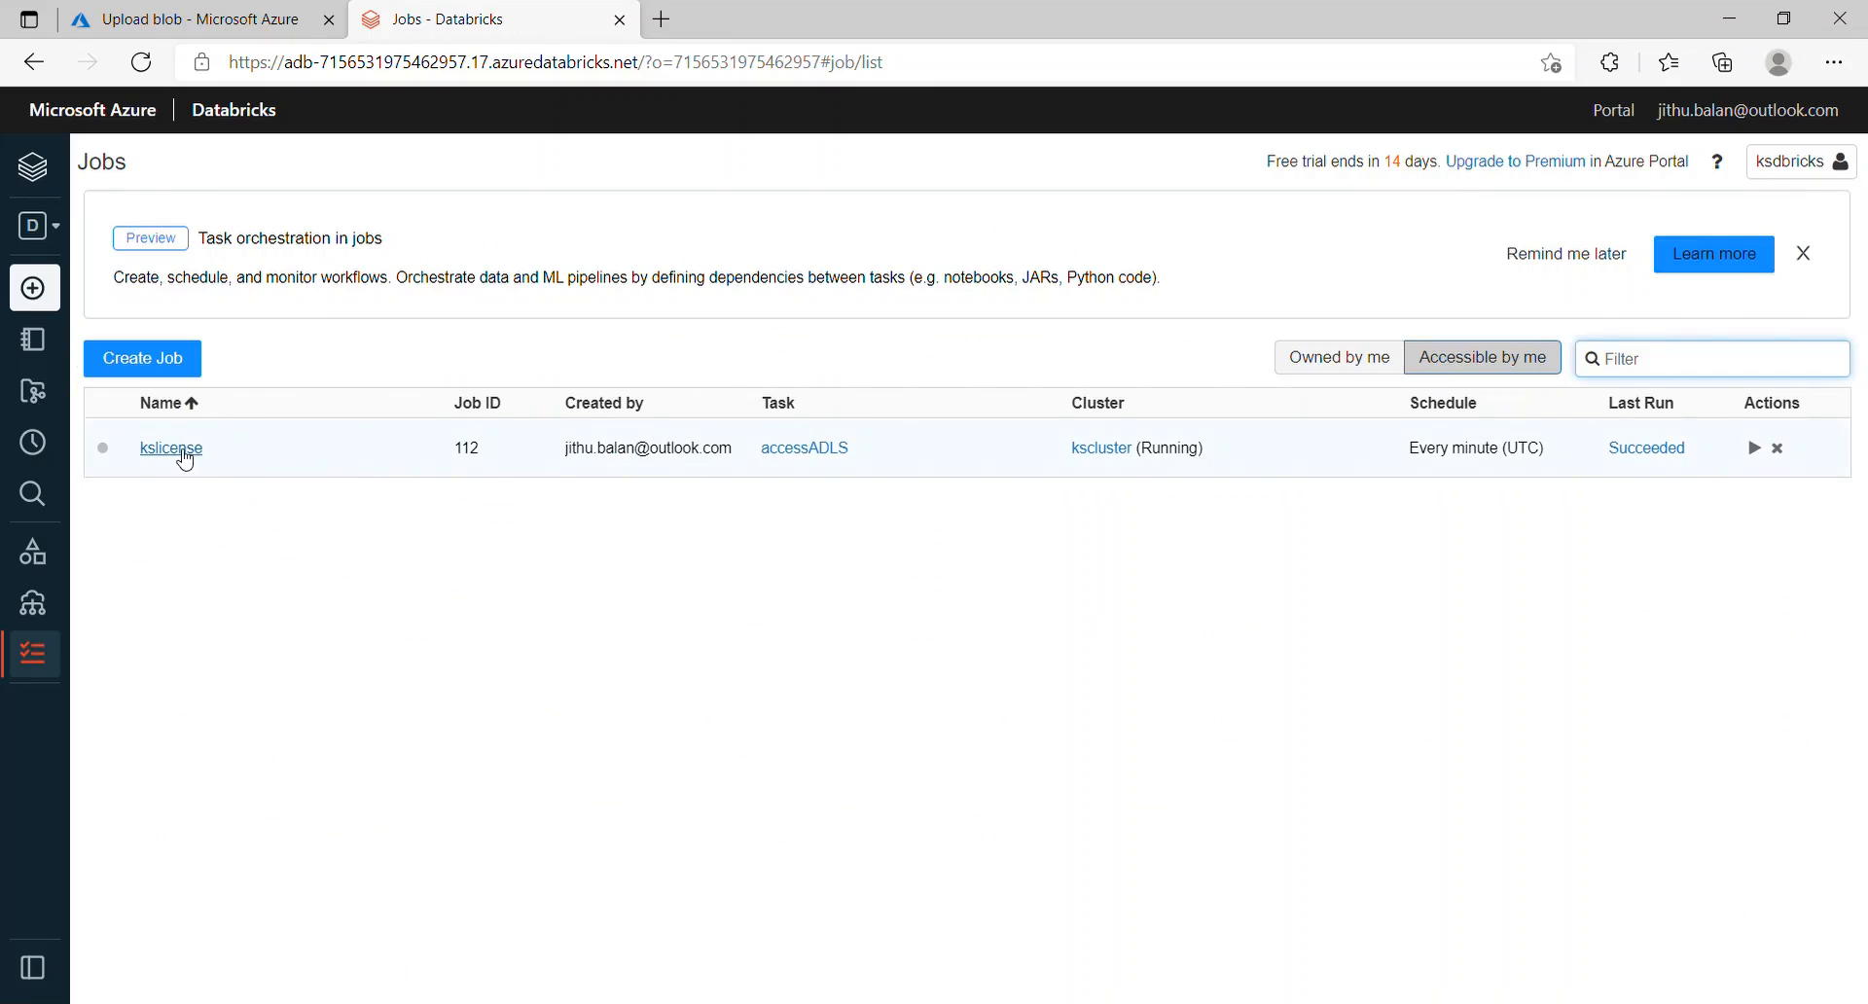
{"action": "left_click", "coordinate": [165, 445]}
{"action": "left_click", "coordinate": [160, 671]}
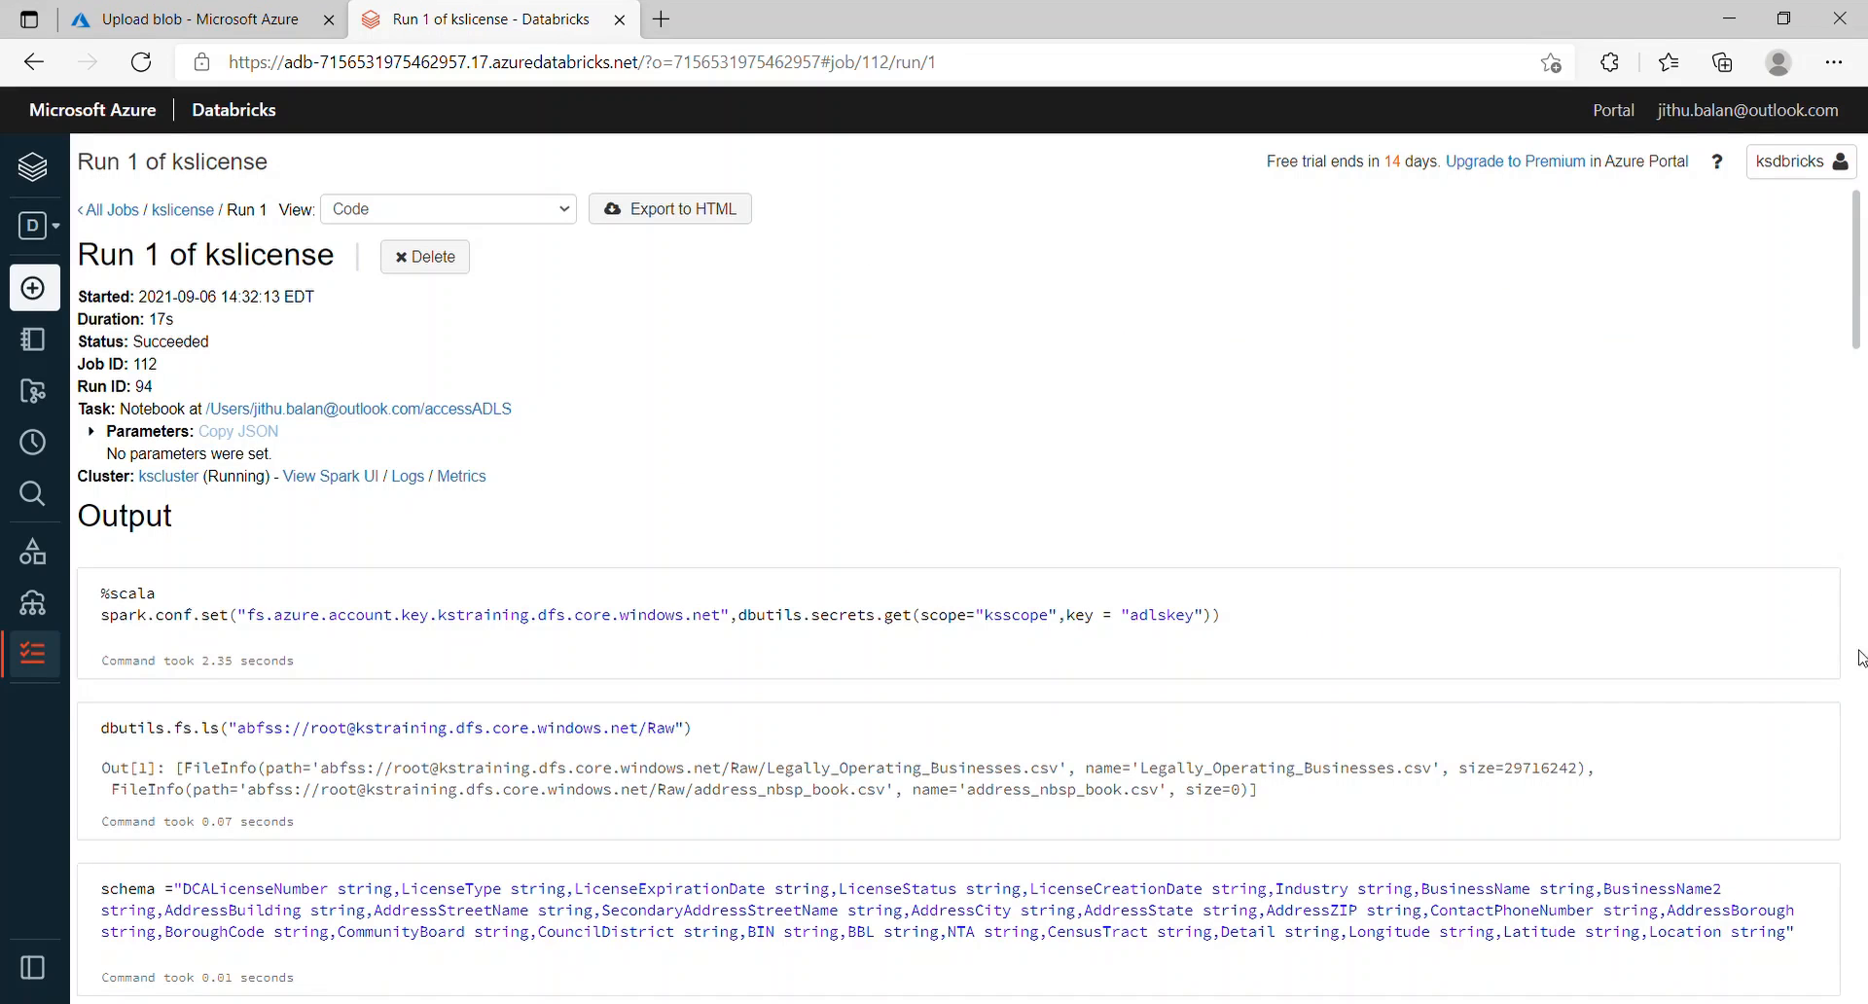
{"action": "left_click_drag", "start_coordinate": [1857, 230], "coordinate": [1820, 198]}
{"action": "left_click", "coordinate": [185, 210]}
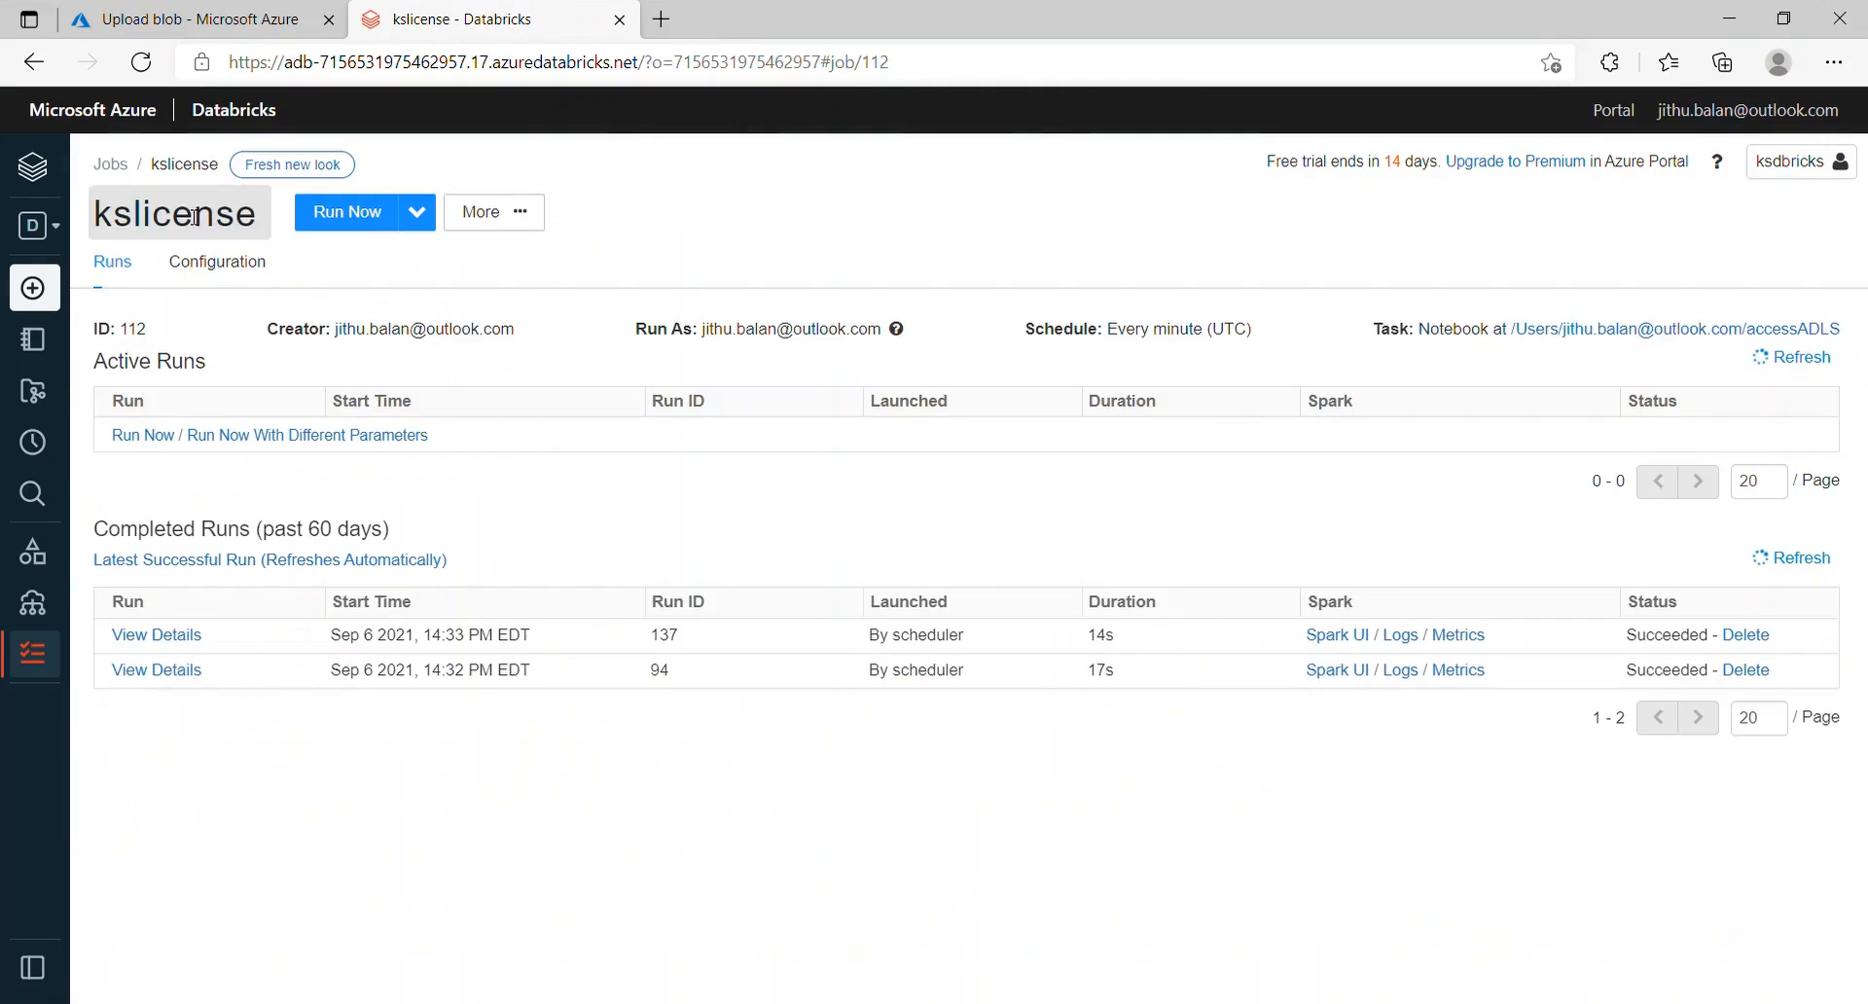
{"action": "left_click", "coordinate": [185, 638]}
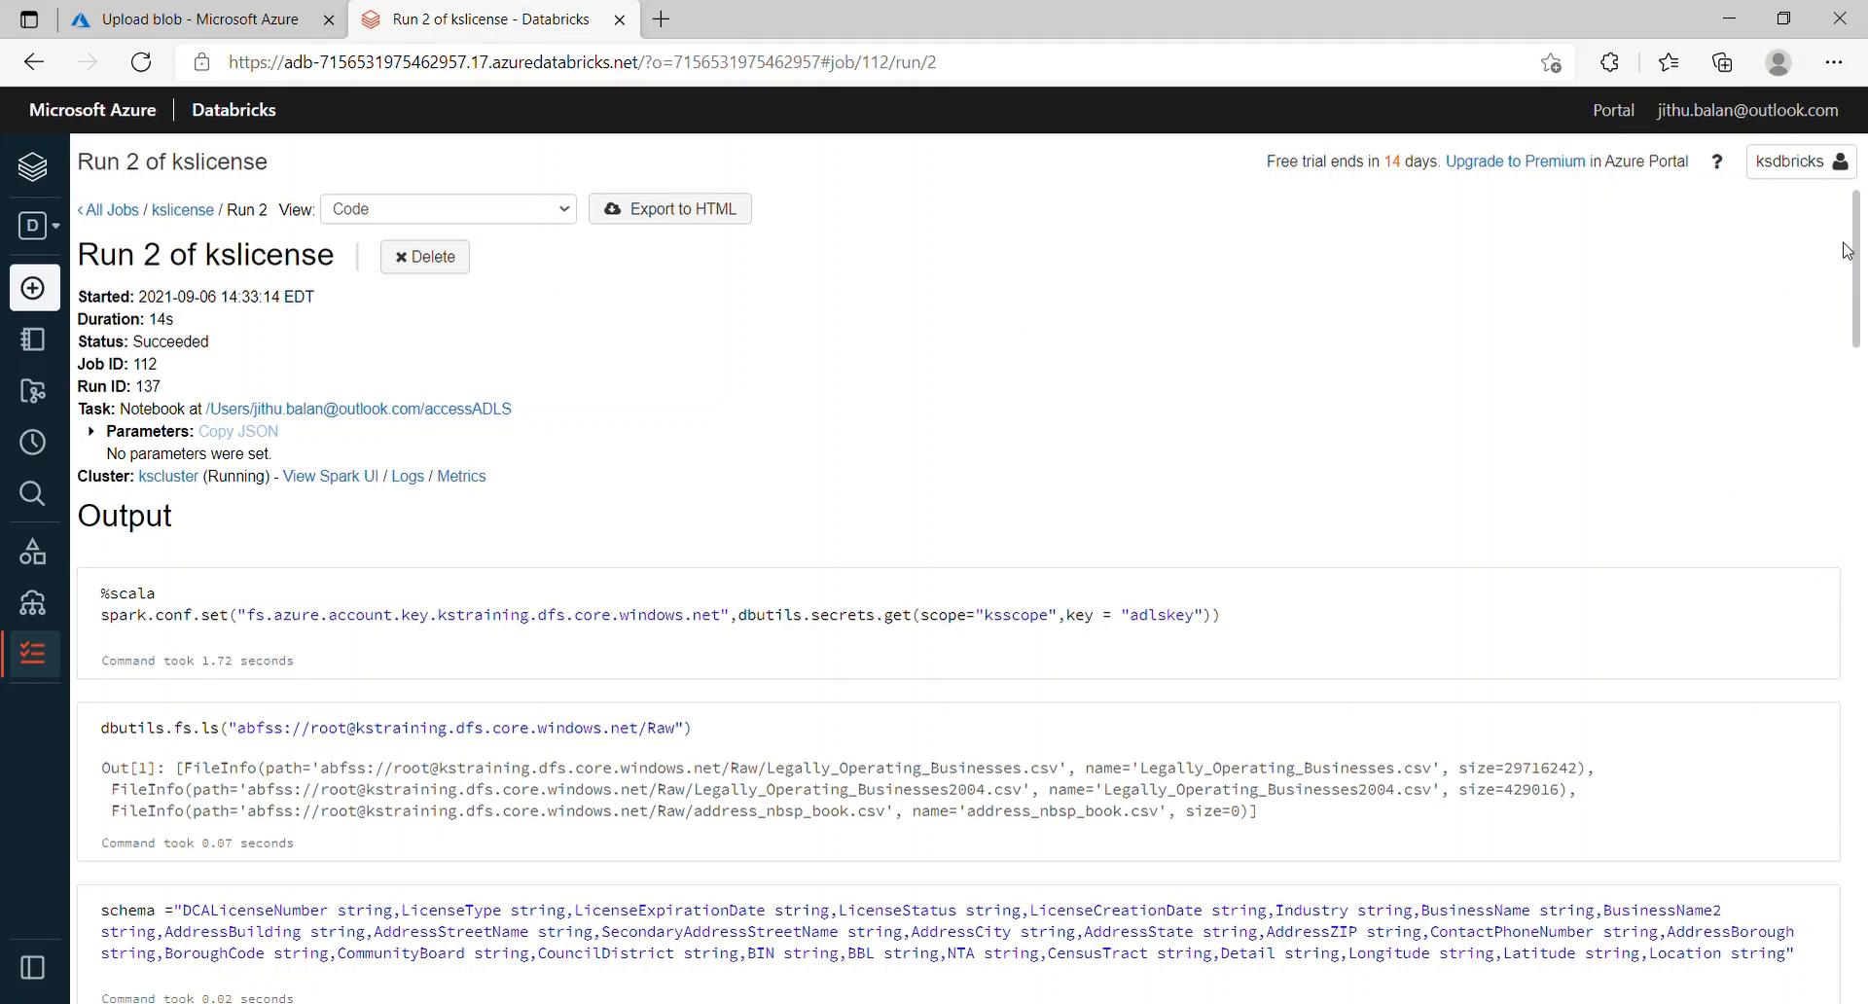
{"action": "left_click_drag", "start_coordinate": [1859, 251], "coordinate": [1848, 845]}
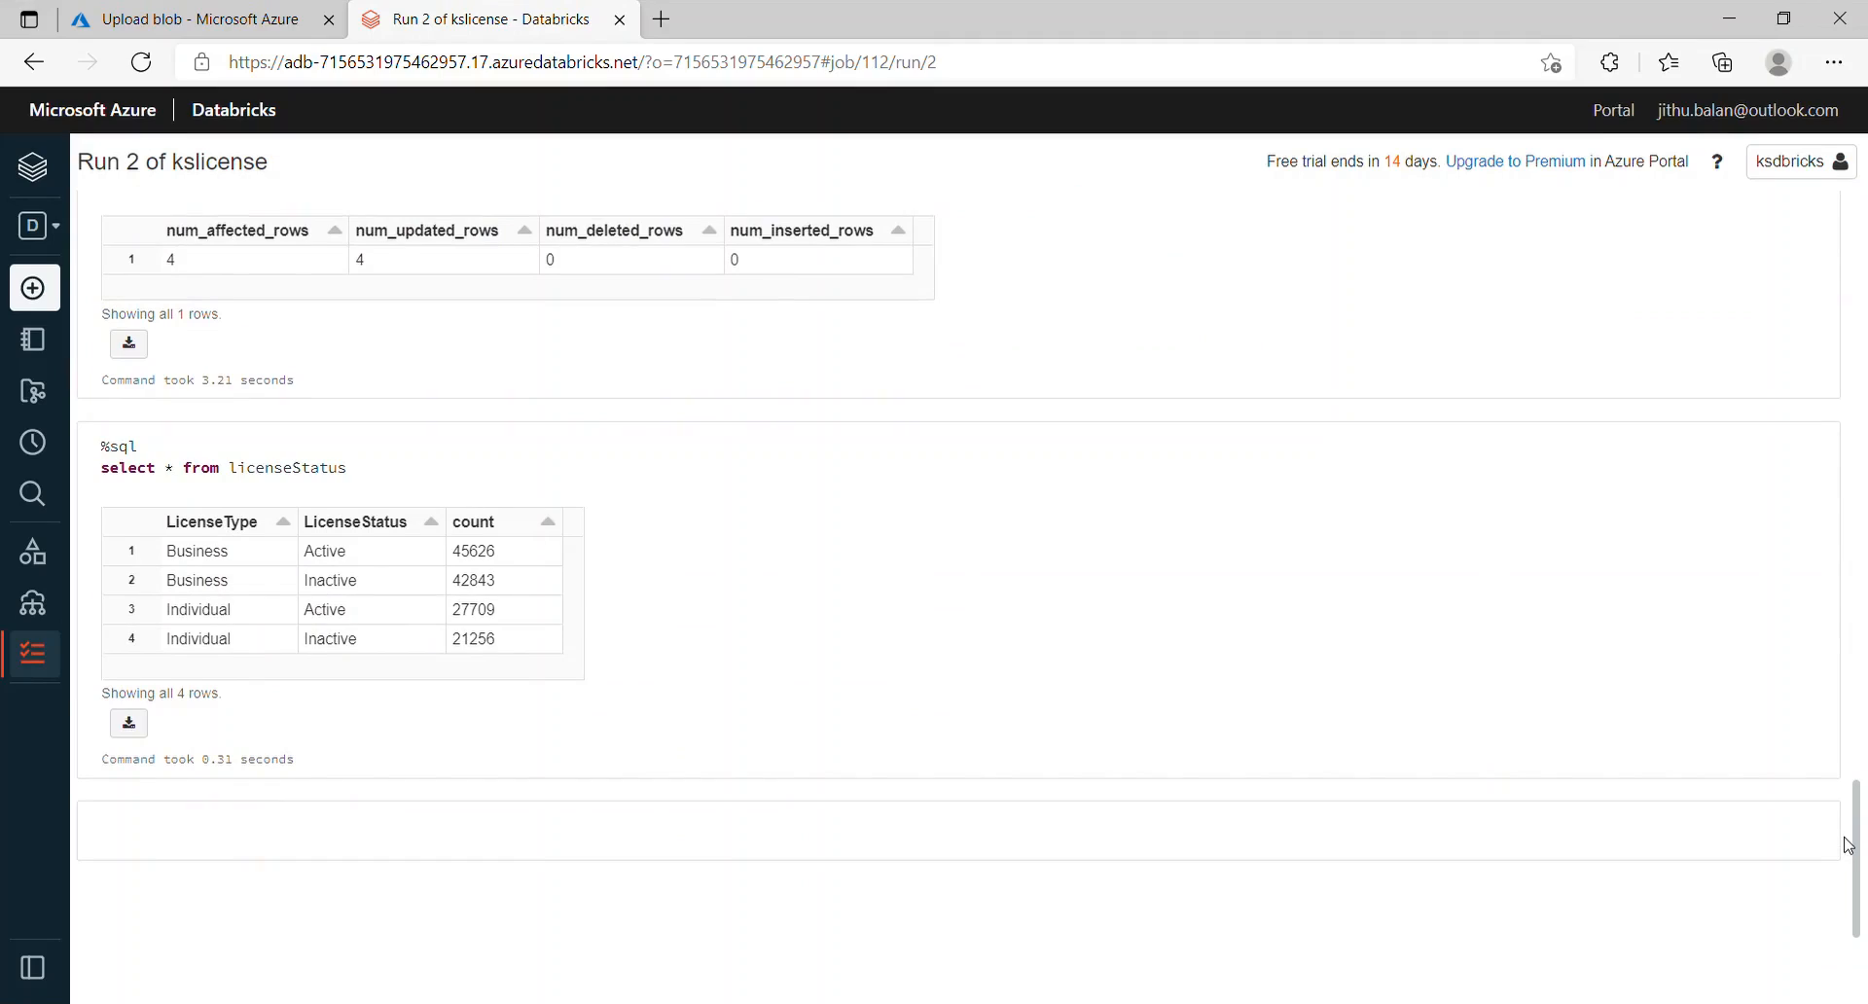
{"action": "left_click_drag", "start_coordinate": [1847, 845], "coordinate": [1862, 204]}
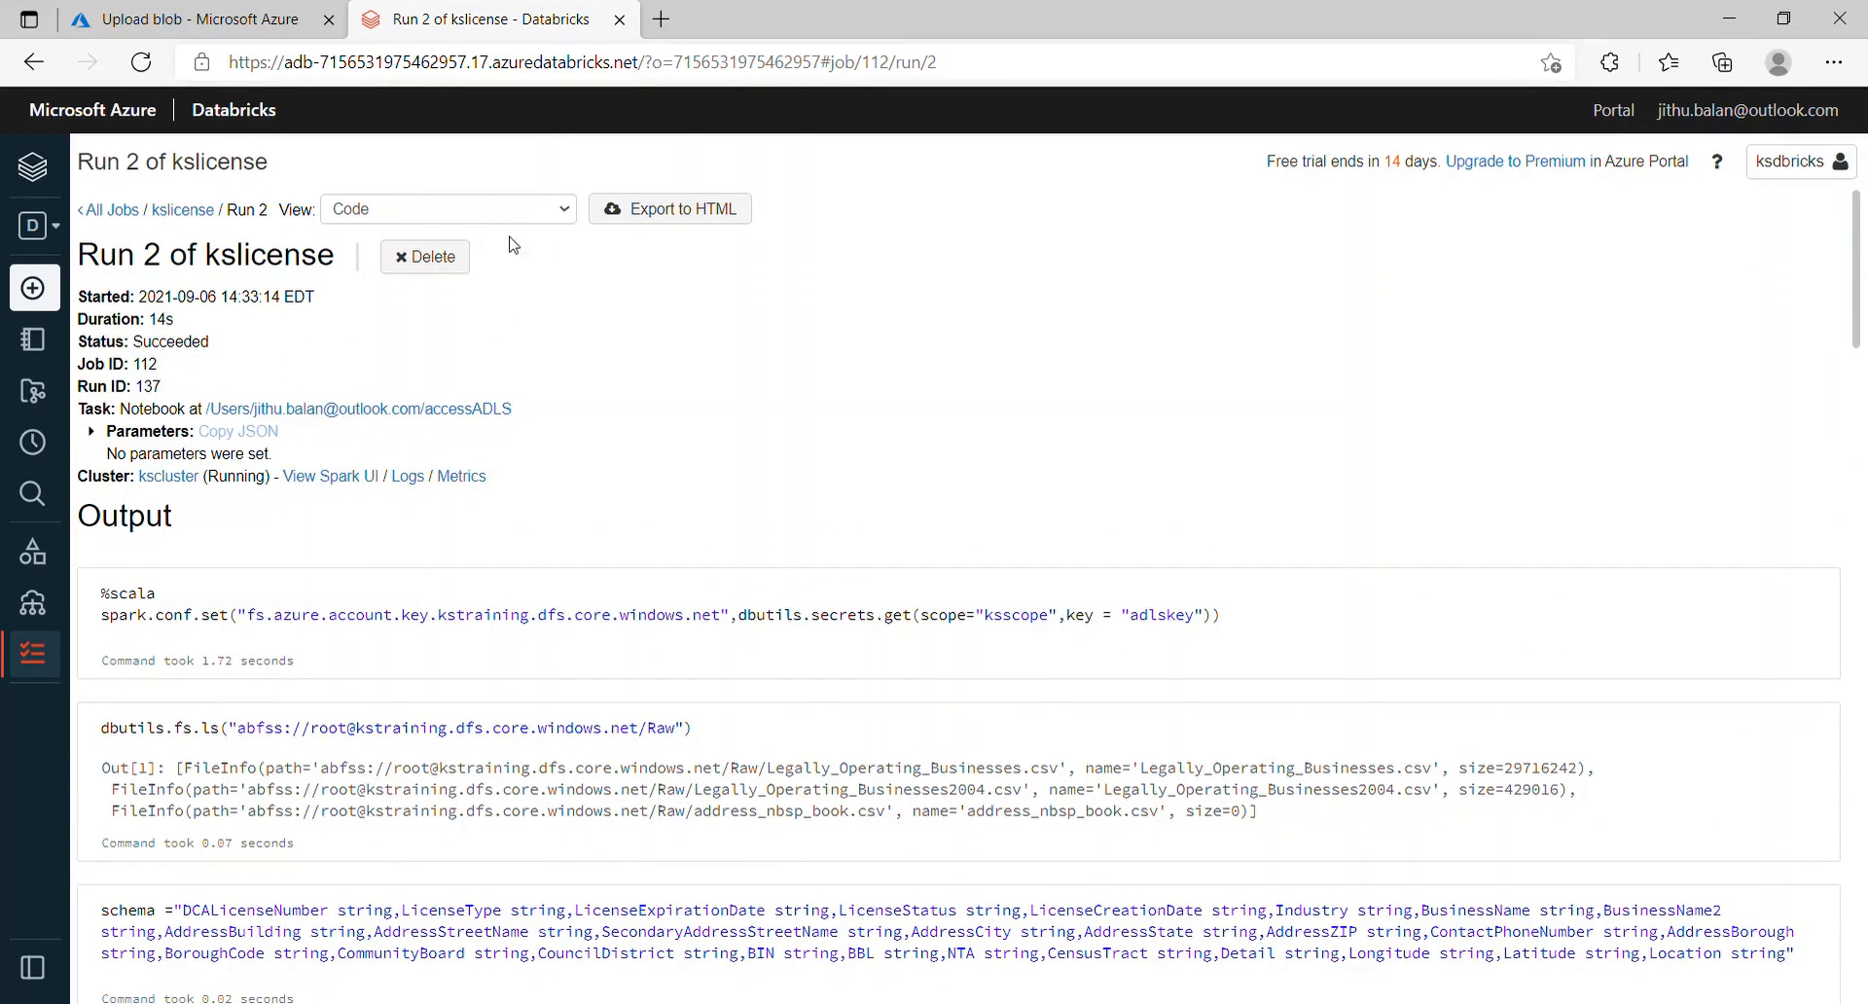
{"action": "left_click", "coordinate": [123, 26]}
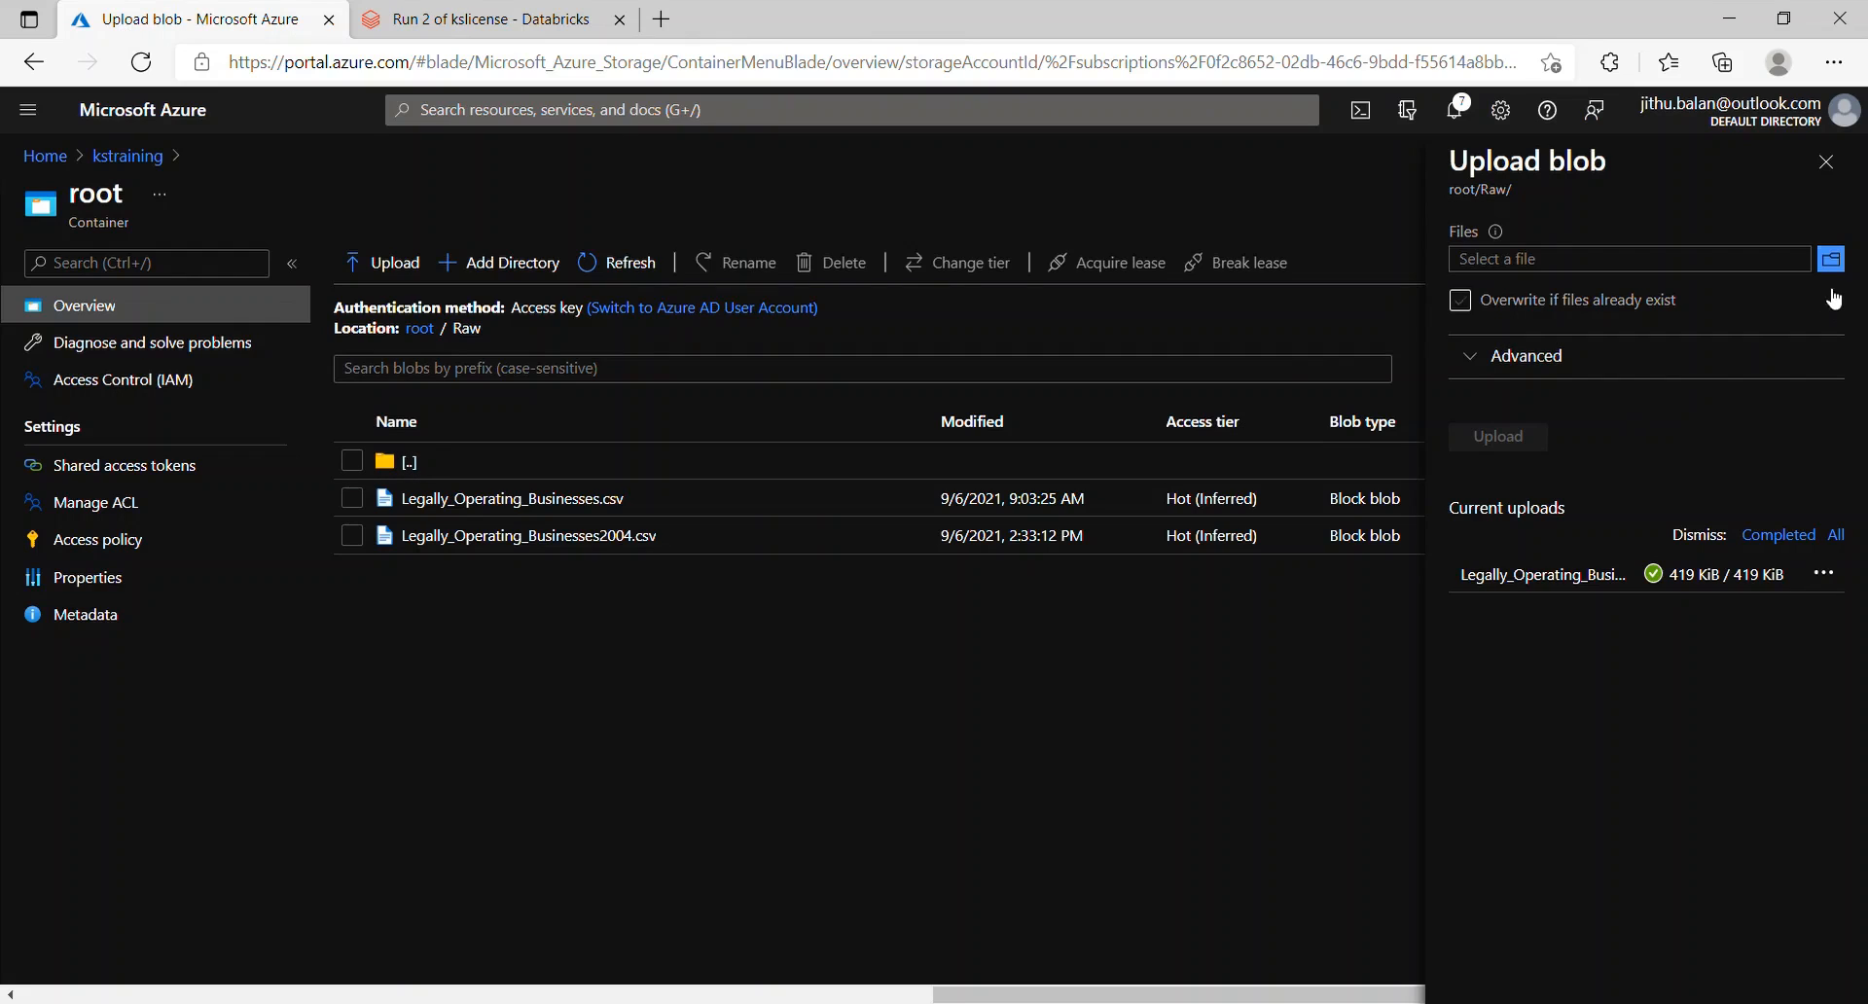
Step: Upload Legally_Operating_Businesses2005.csv through 2014.csv to Raw, then return to Databricks
{"action": "left_click", "coordinate": [1831, 259]}
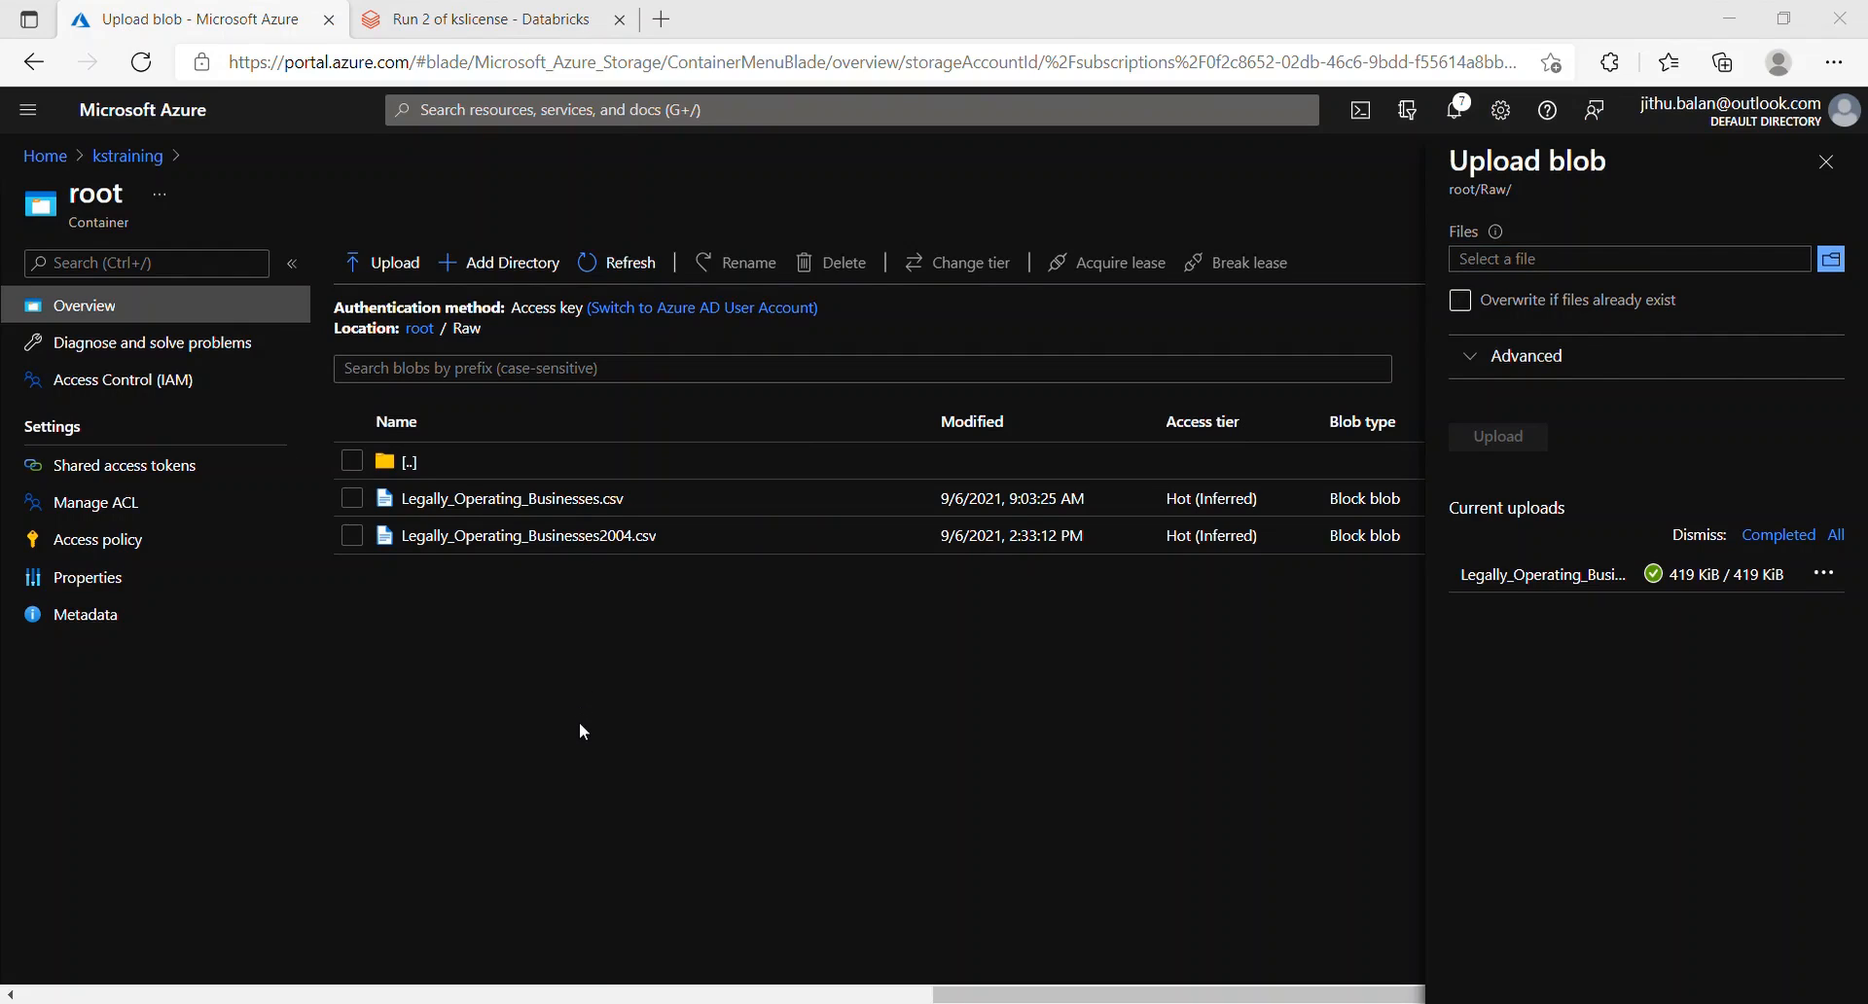
{"action": "left_click", "coordinate": [1327, 820]}
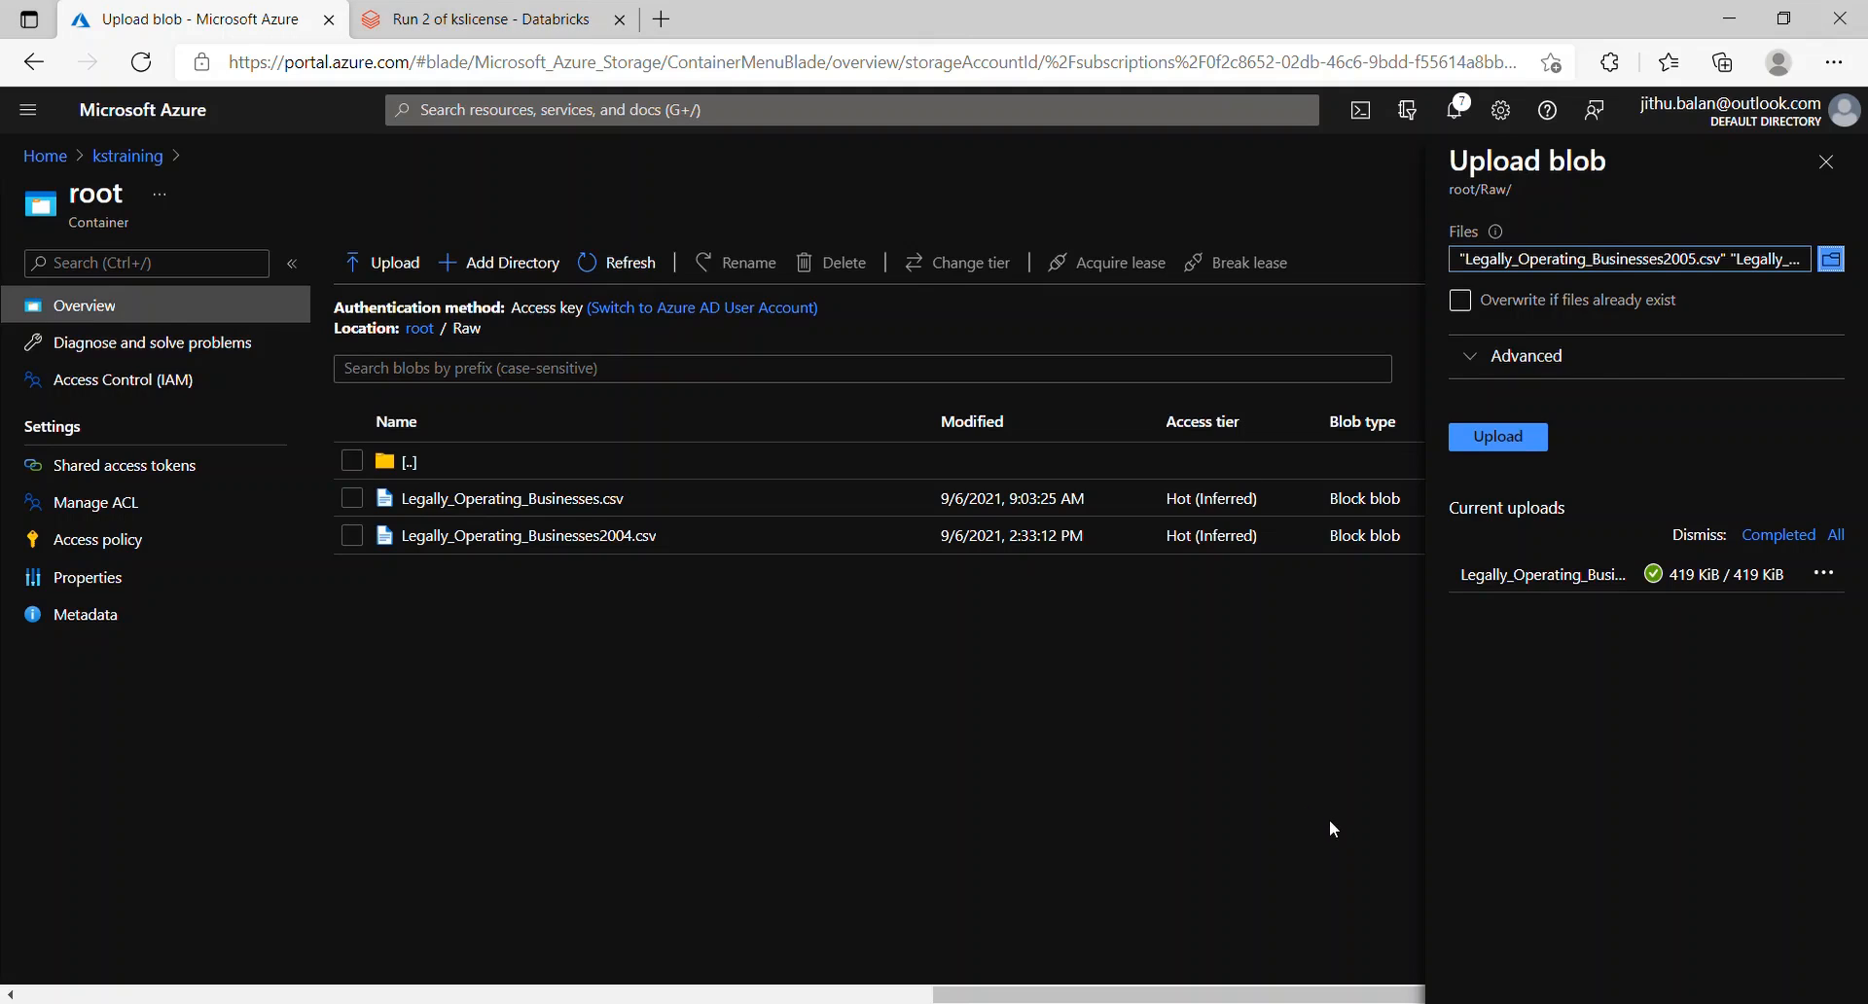
{"action": "left_click", "coordinate": [1481, 439]}
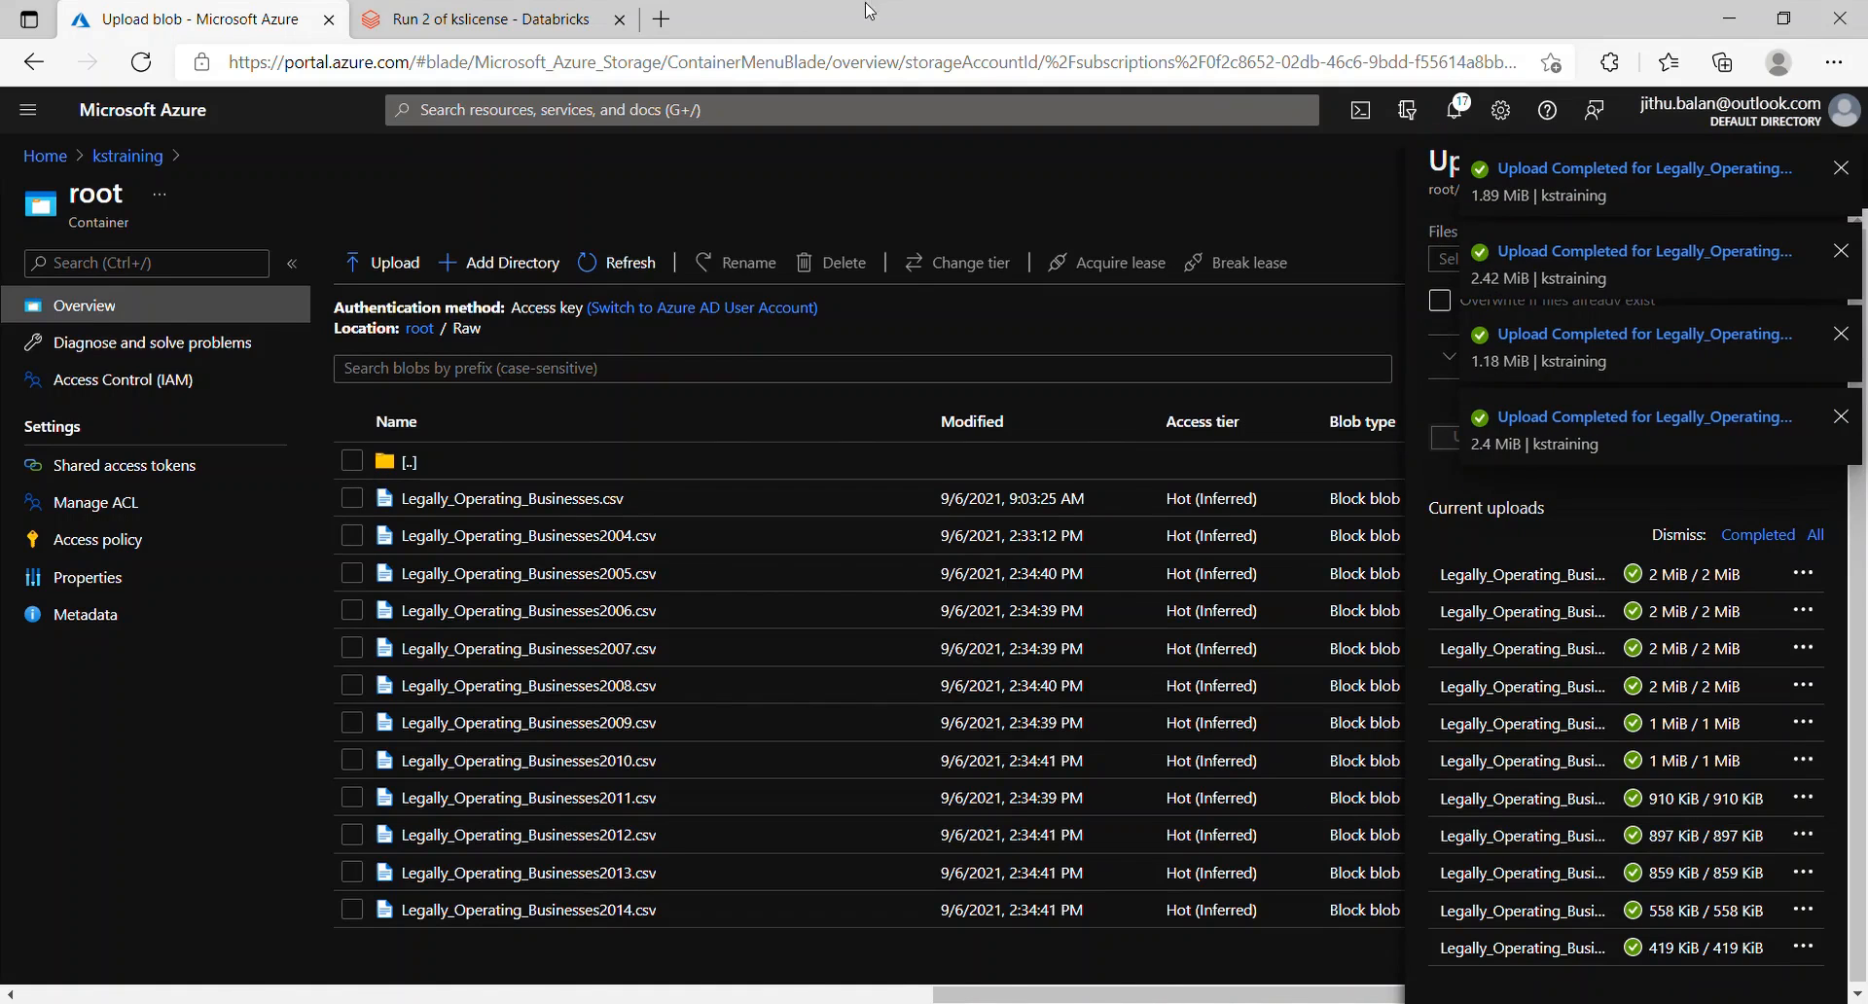
{"action": "left_click", "coordinate": [477, 19]}
Step: Reload the kslicense job, open Run 4, and check its licenseStatus counts, including 62646 active
{"action": "left_click", "coordinate": [185, 211]}
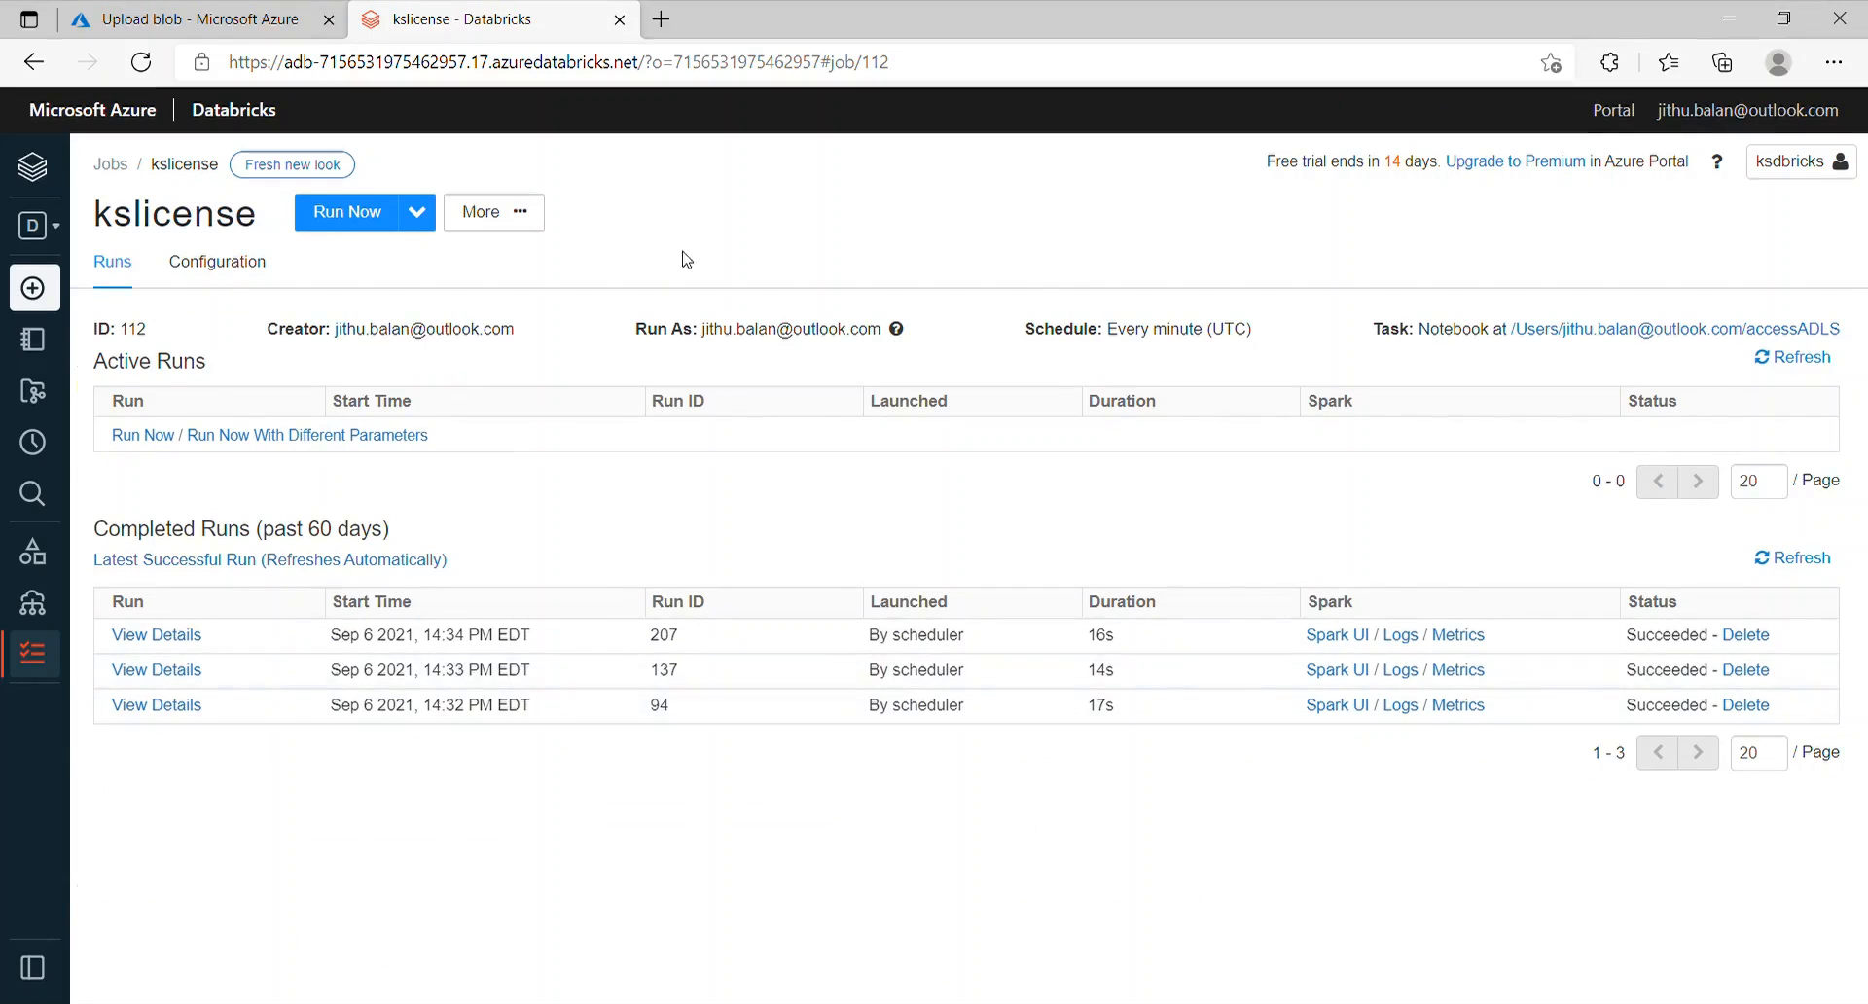
{"action": "left_click", "coordinate": [980, 56]}
{"action": "key", "text": "Return"}
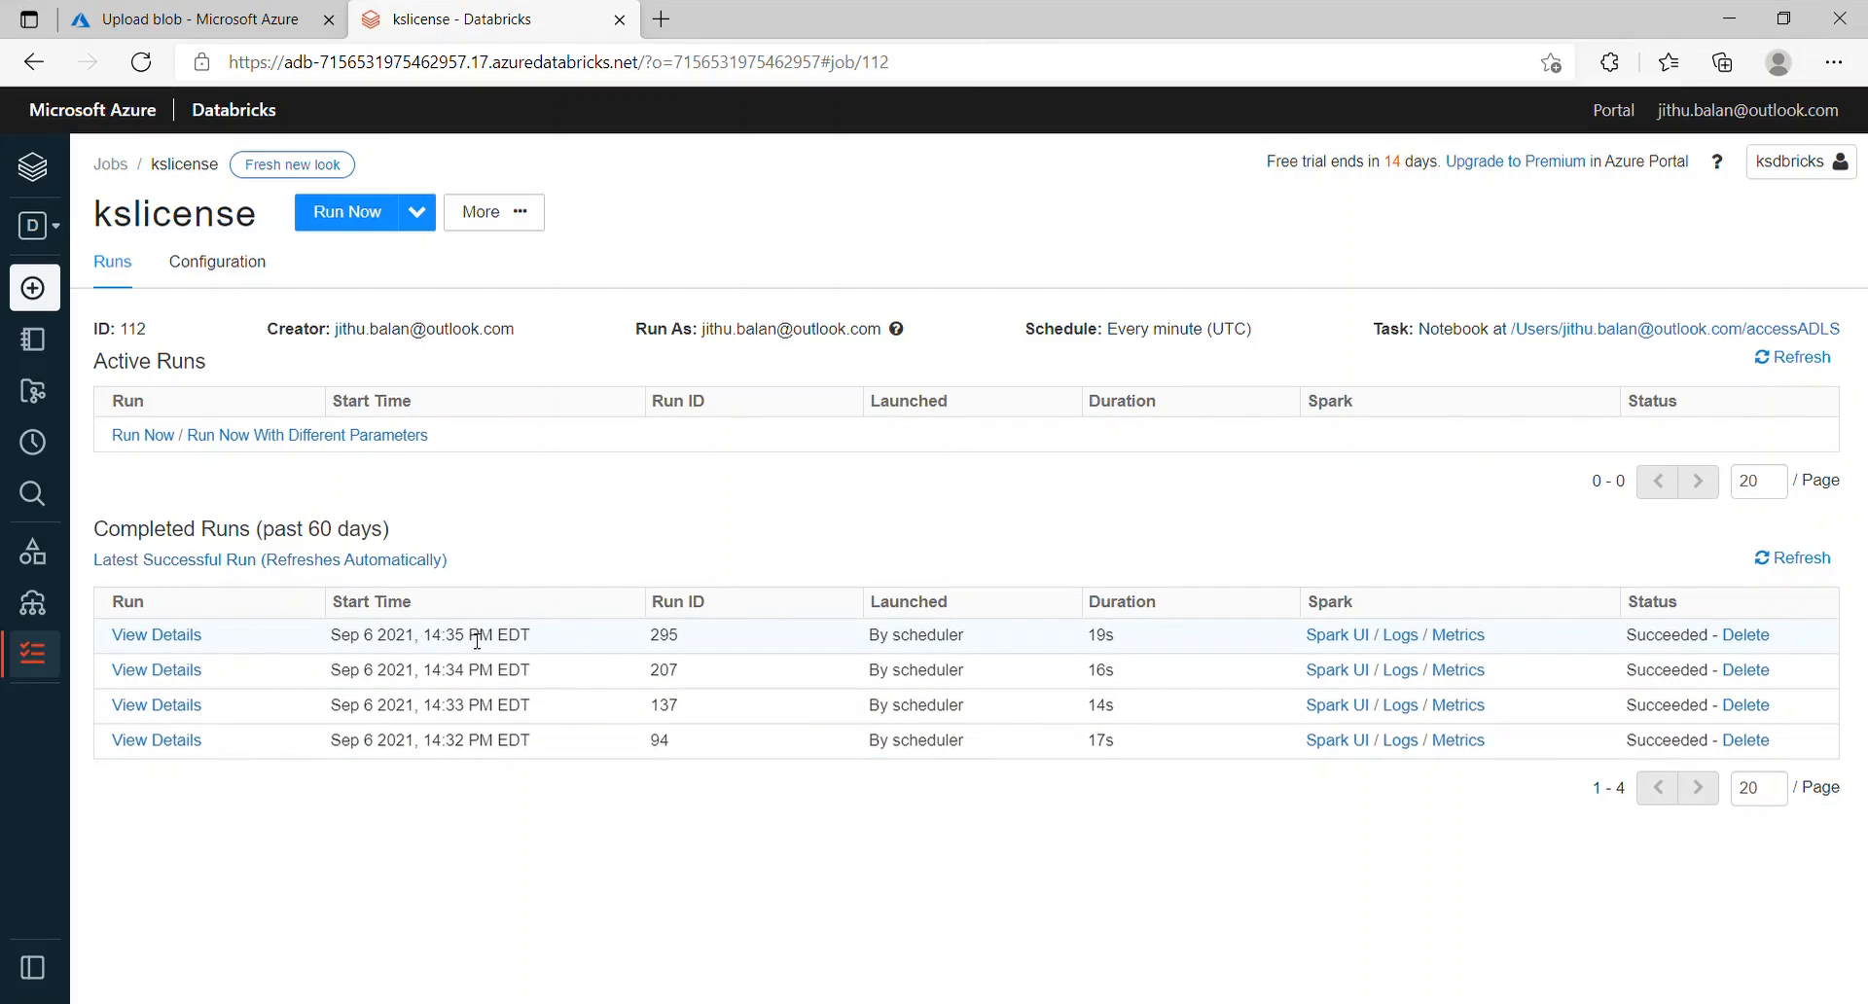
{"action": "left_click", "coordinate": [160, 637]}
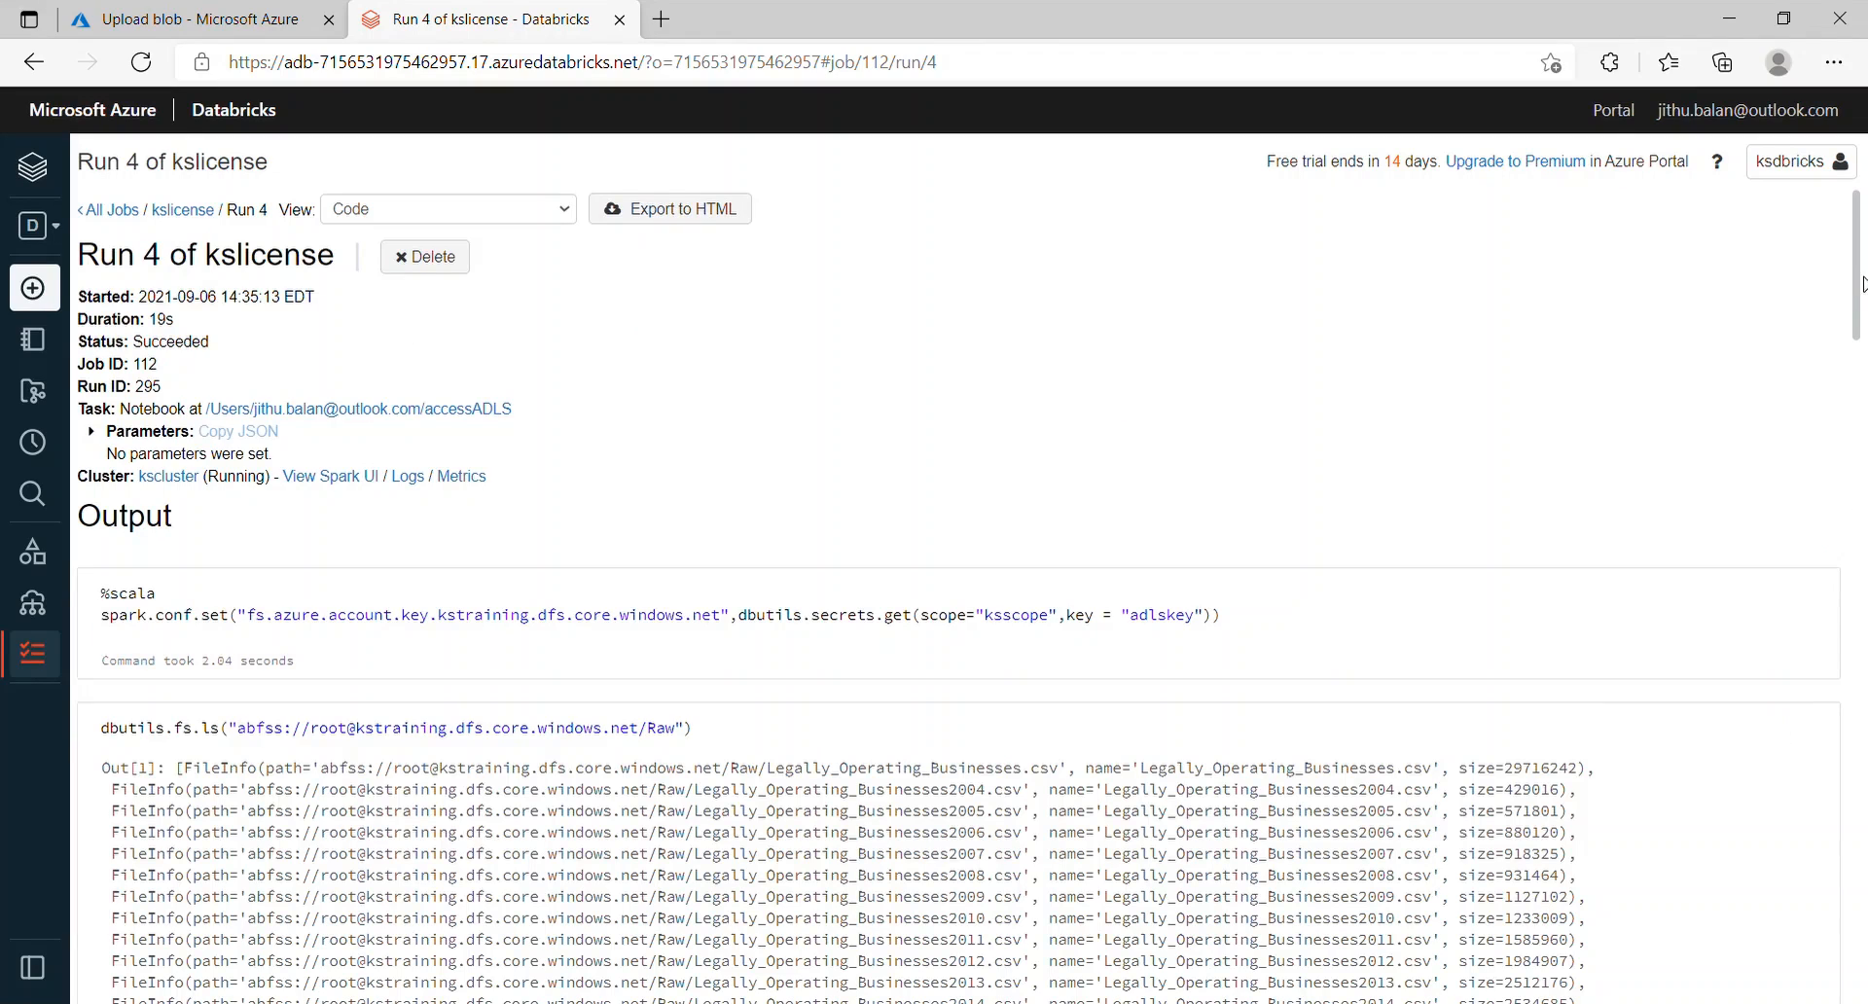
{"action": "left_click_drag", "start_coordinate": [1858, 270], "coordinate": [1863, 884]}
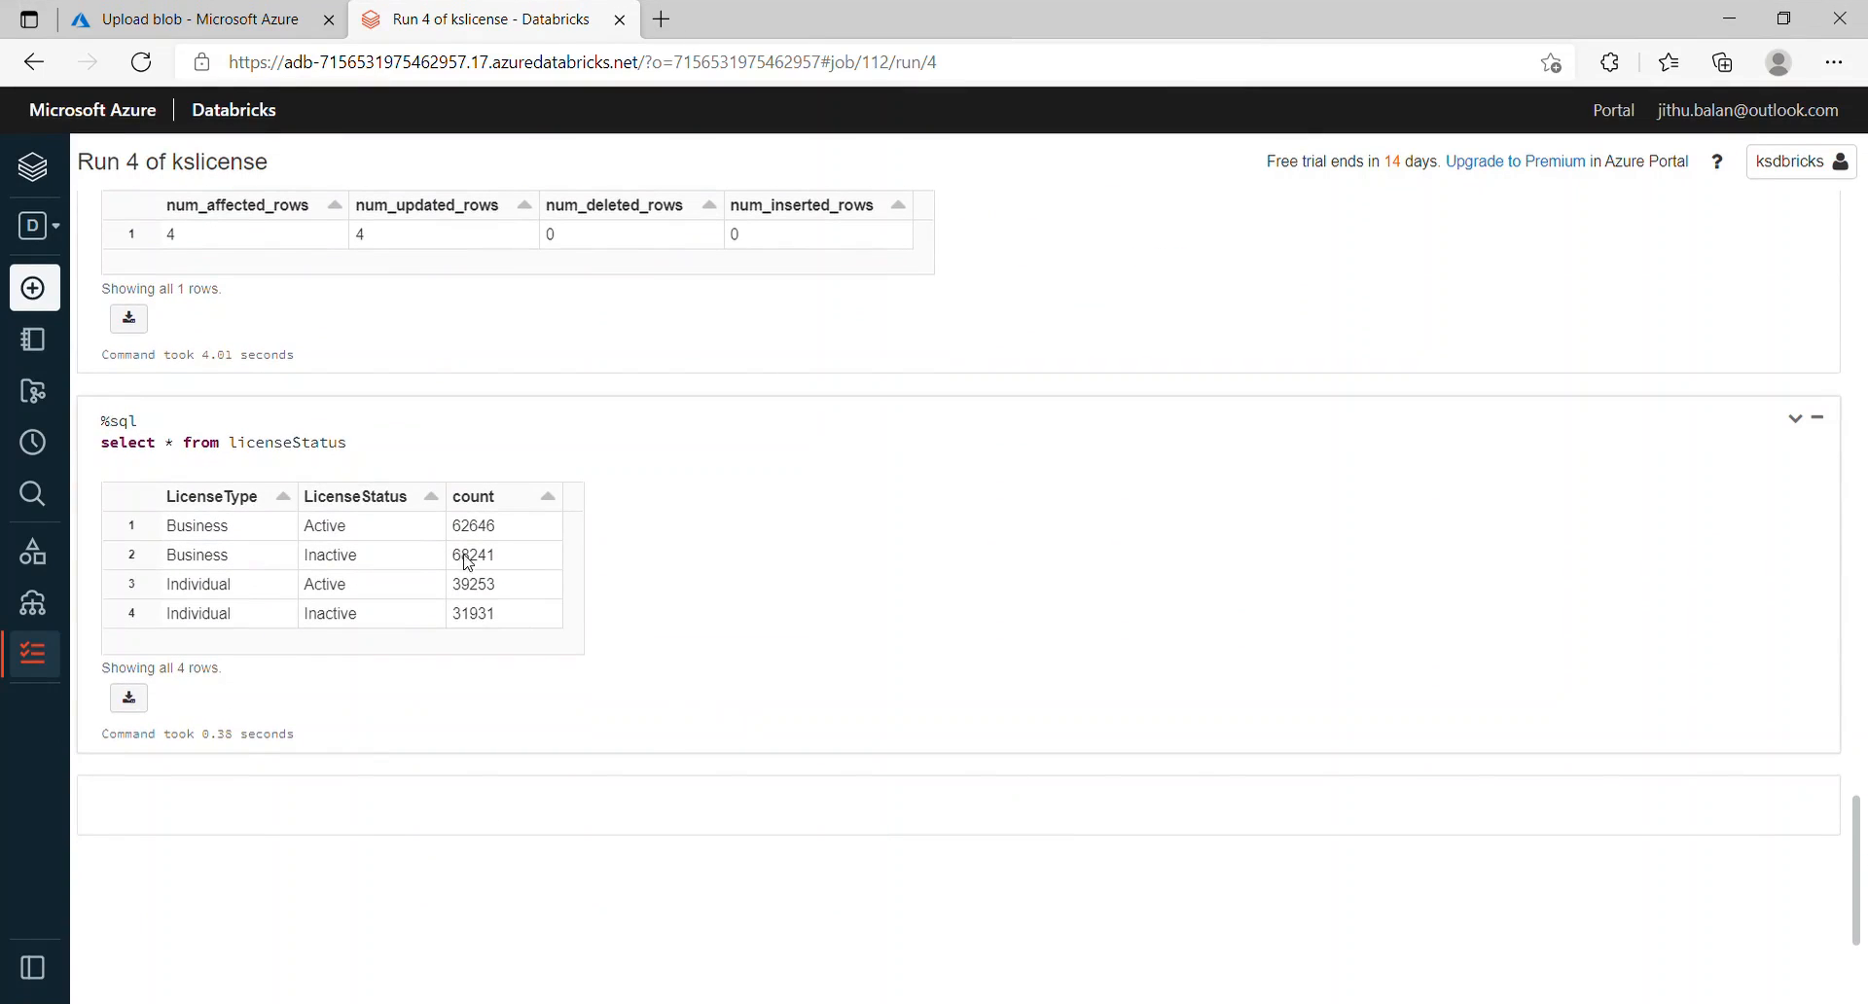
{"action": "left_click_drag", "start_coordinate": [454, 532], "coordinate": [495, 534]}
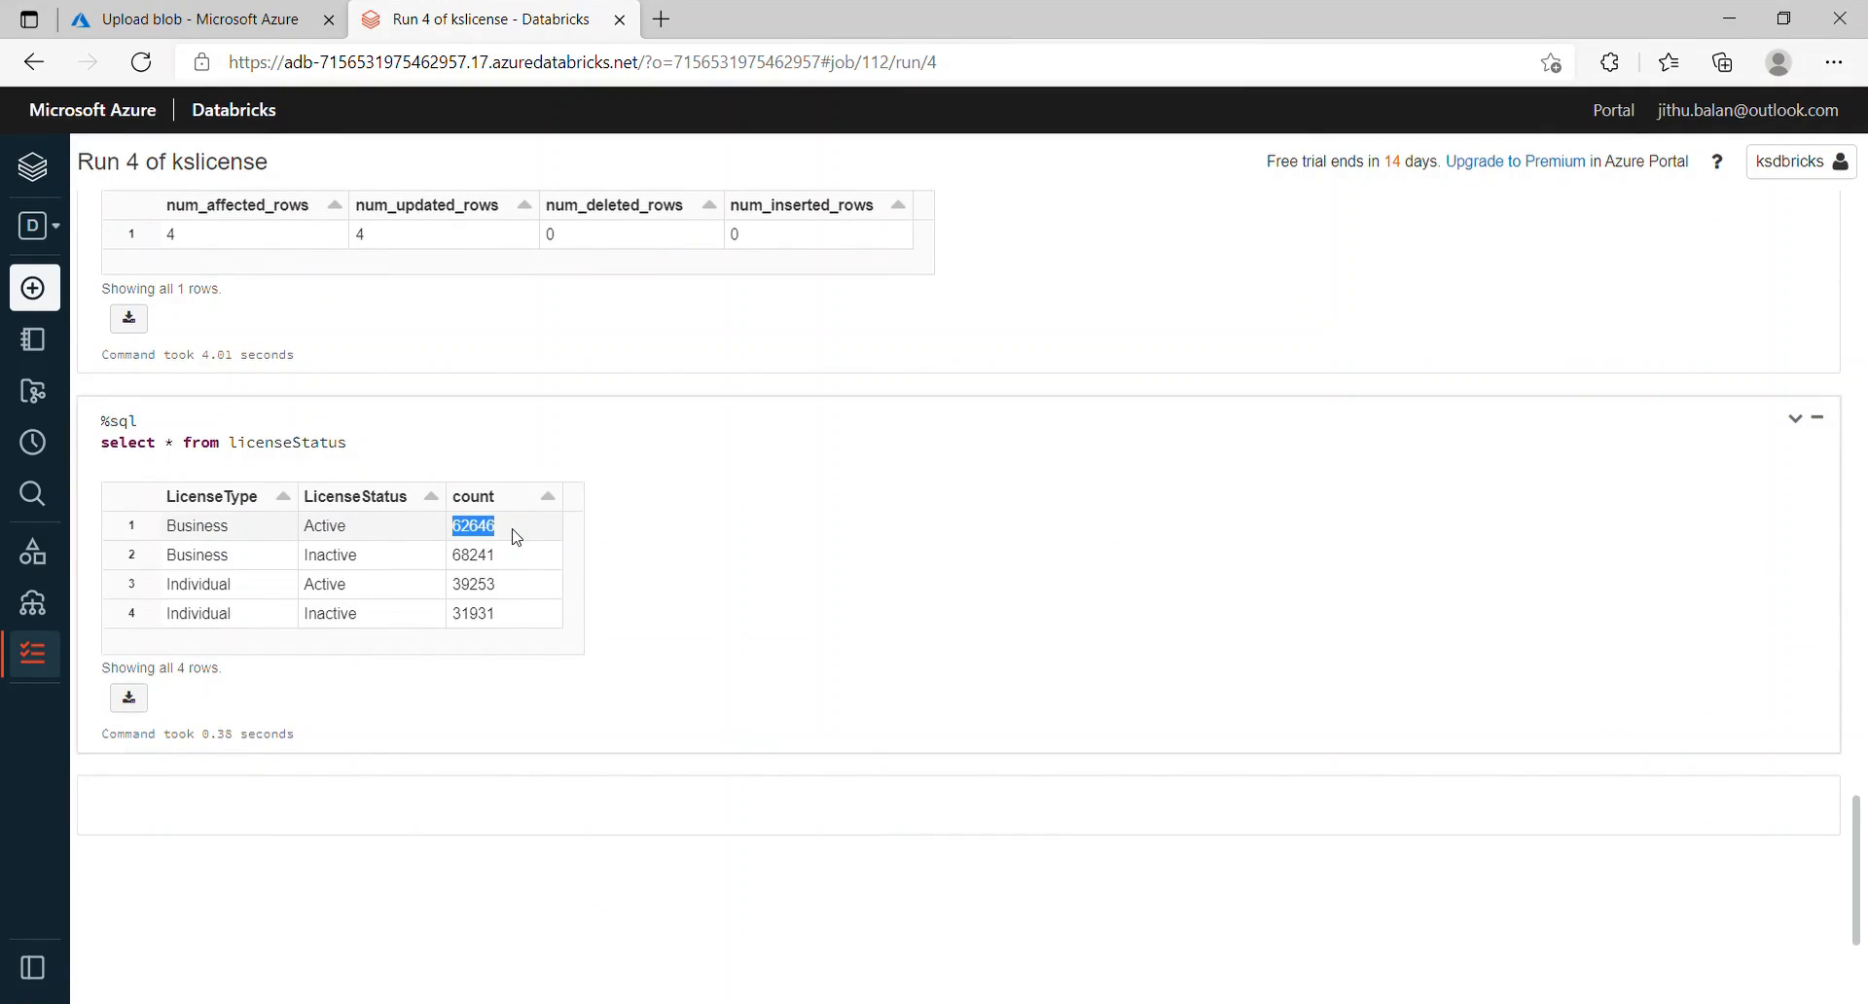
{"action": "left_click", "coordinate": [505, 569]}
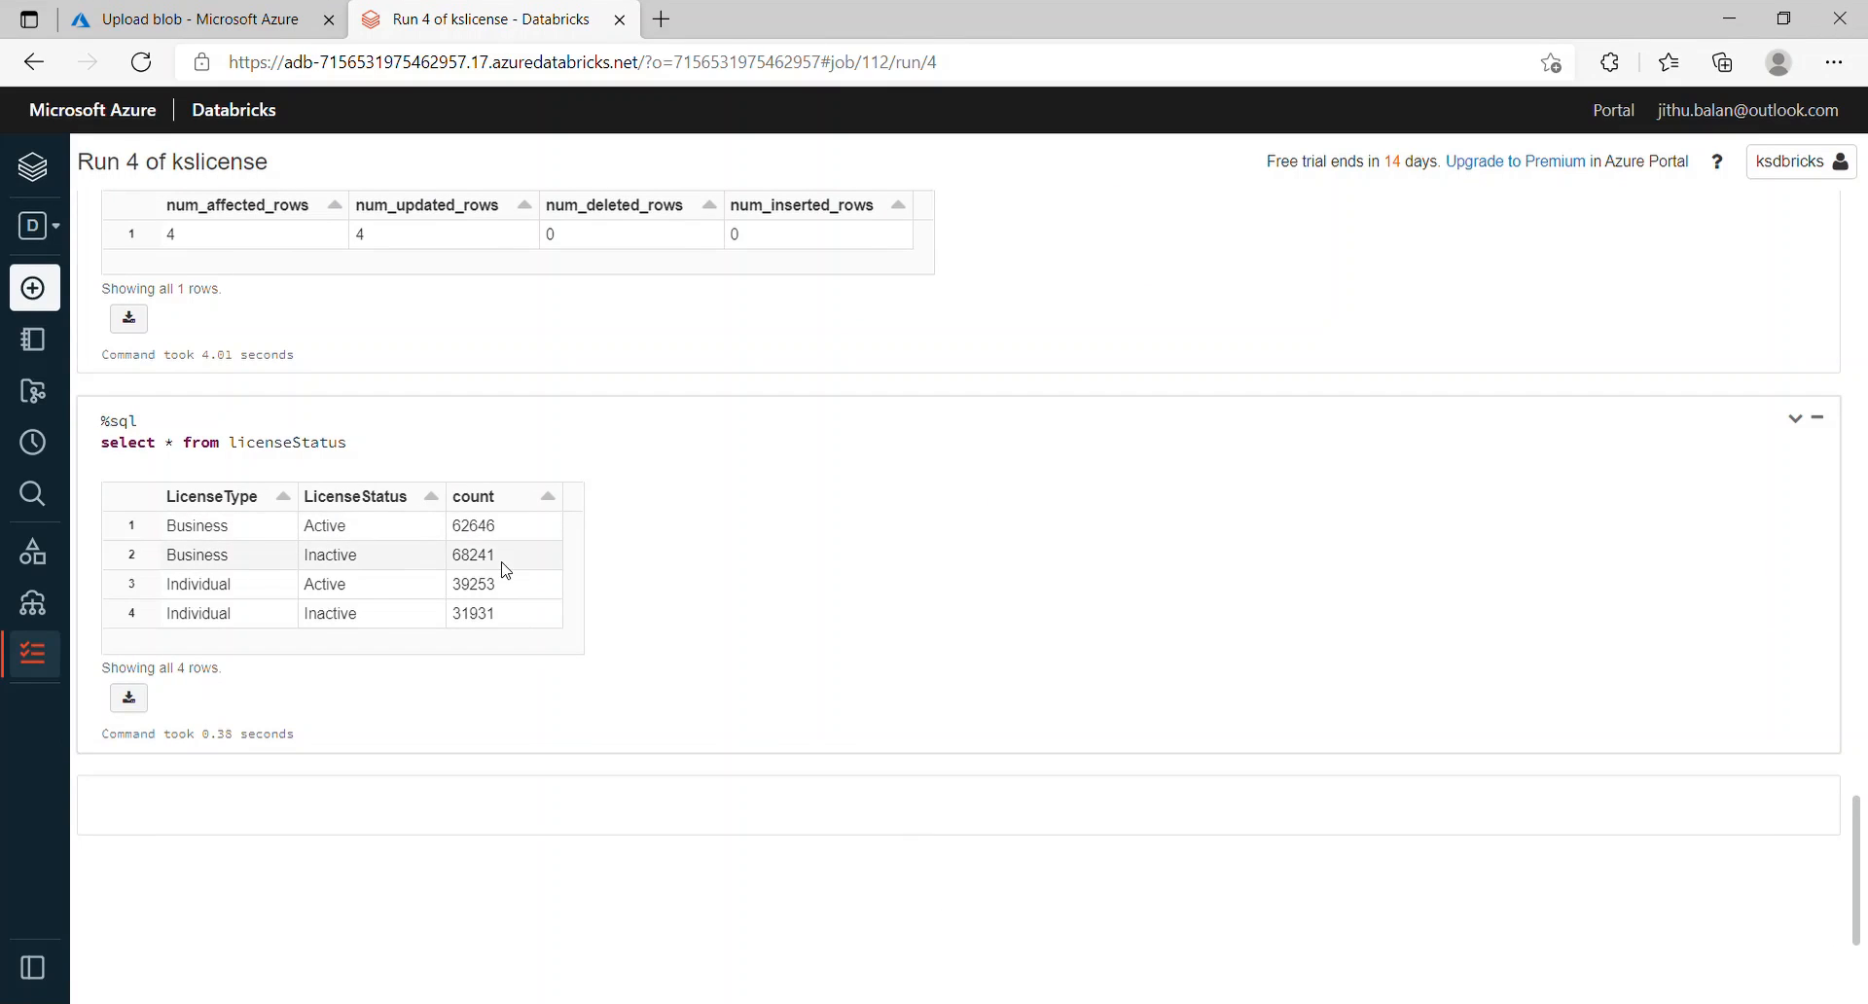